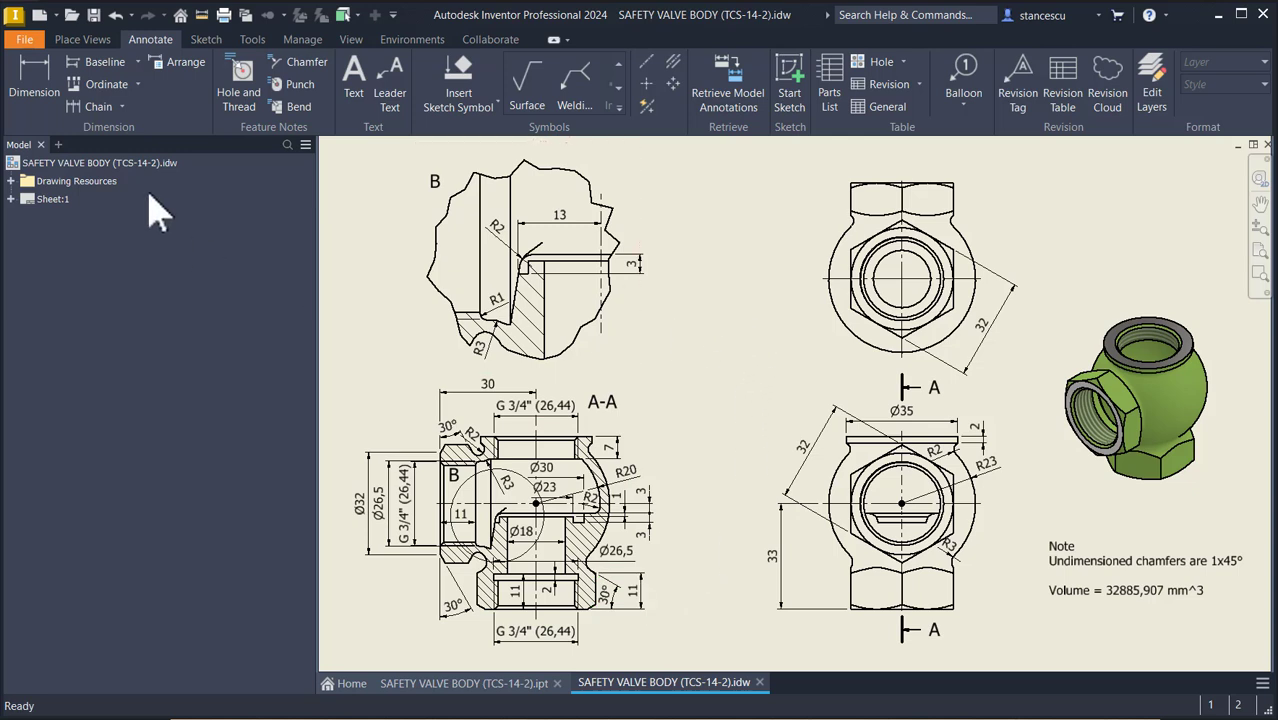
# Create a new part from the metric Standard (mm).ipt template and start a 2D sketch on the XY plane.
pyautogui.click(40, 17)
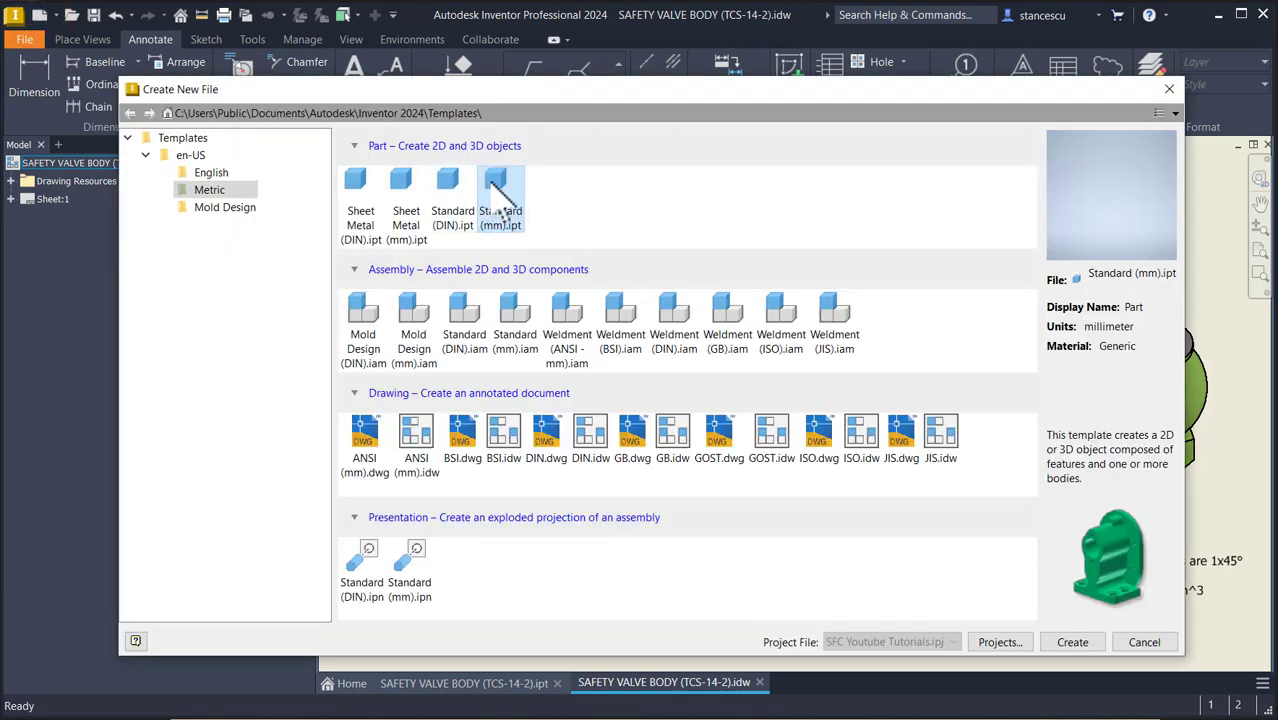
pyautogui.doubleClick(492, 186)
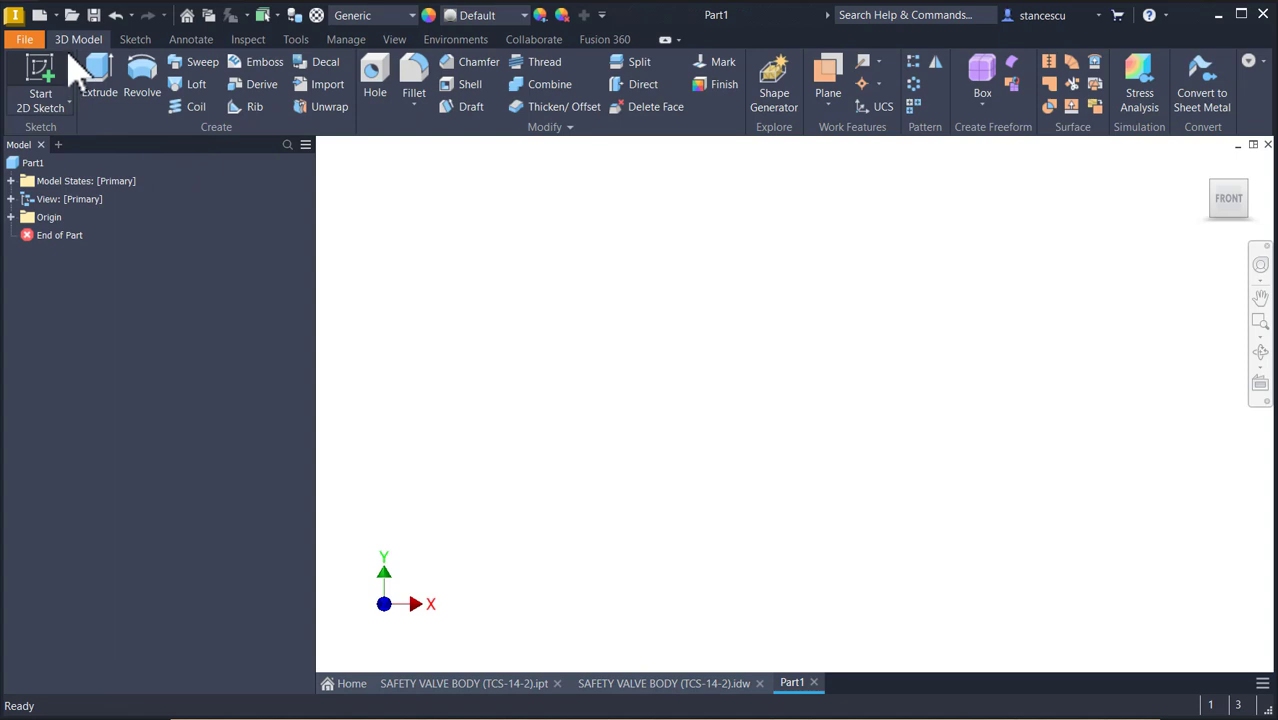
pyautogui.click(44, 80)
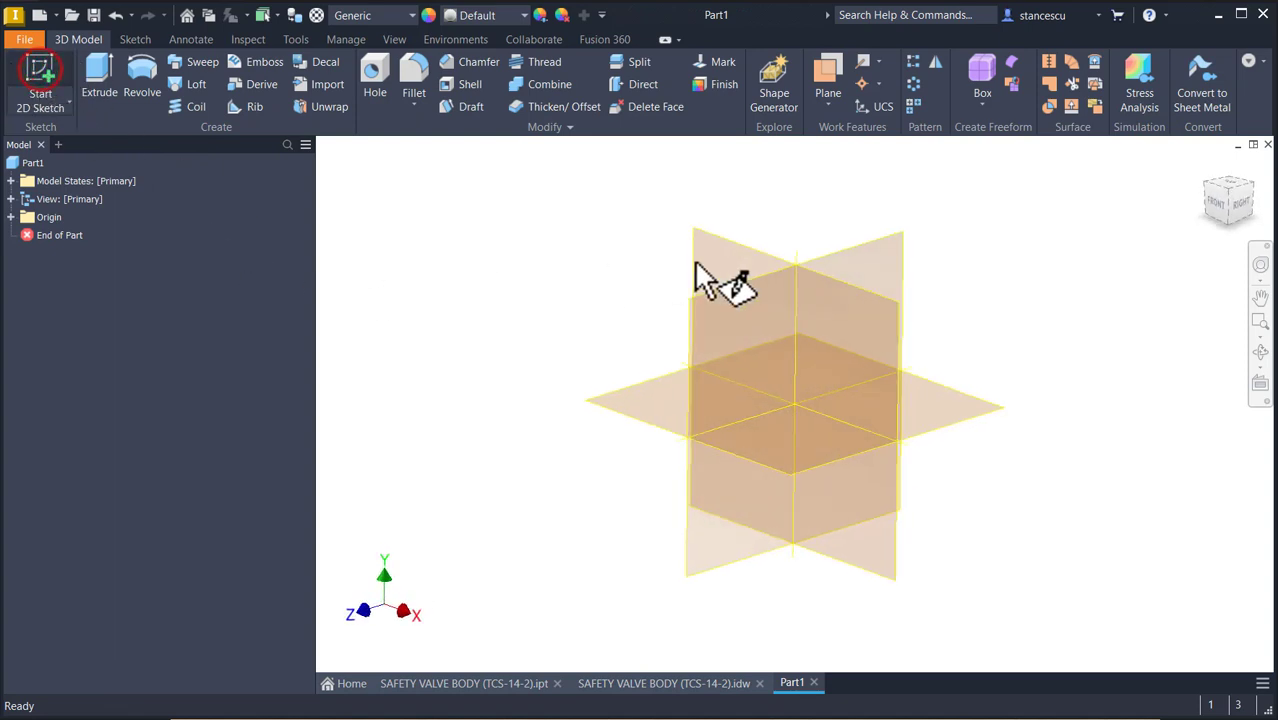
pyautogui.click(741, 252)
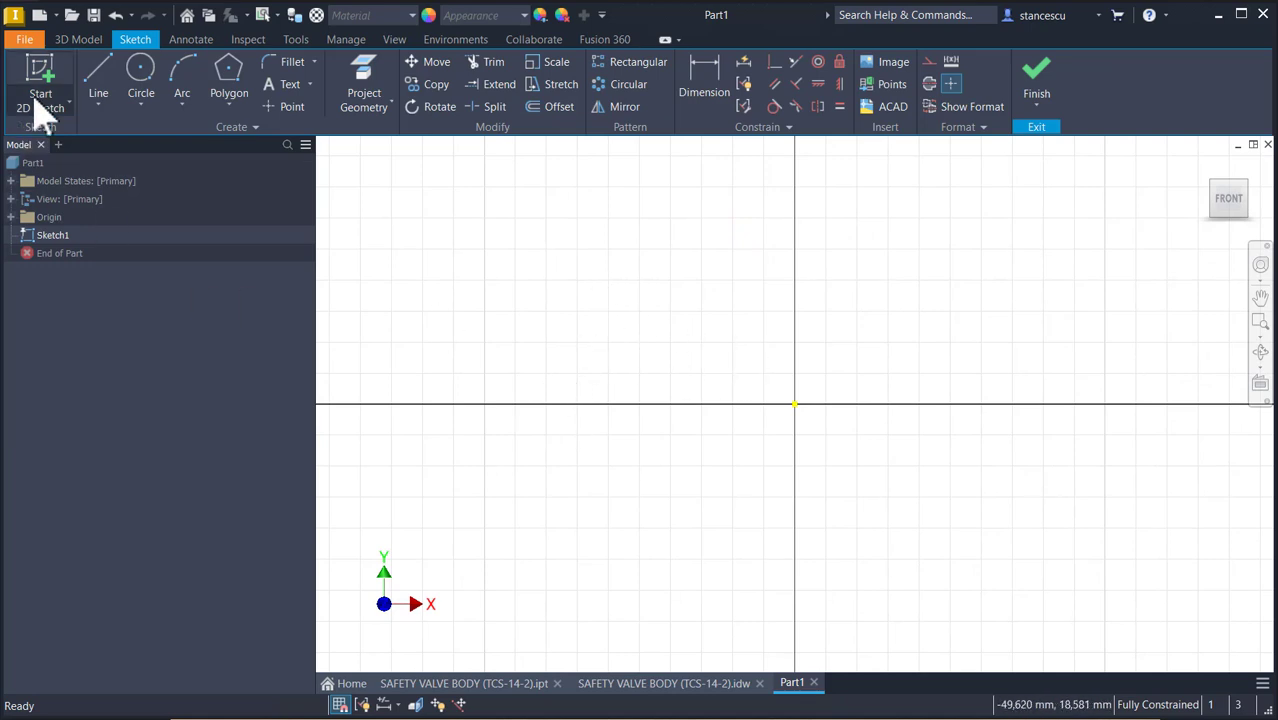
# Draw a 54 mm vertical line just right of the origin and move its length dimension clear of the line.
pyautogui.click(97, 82)
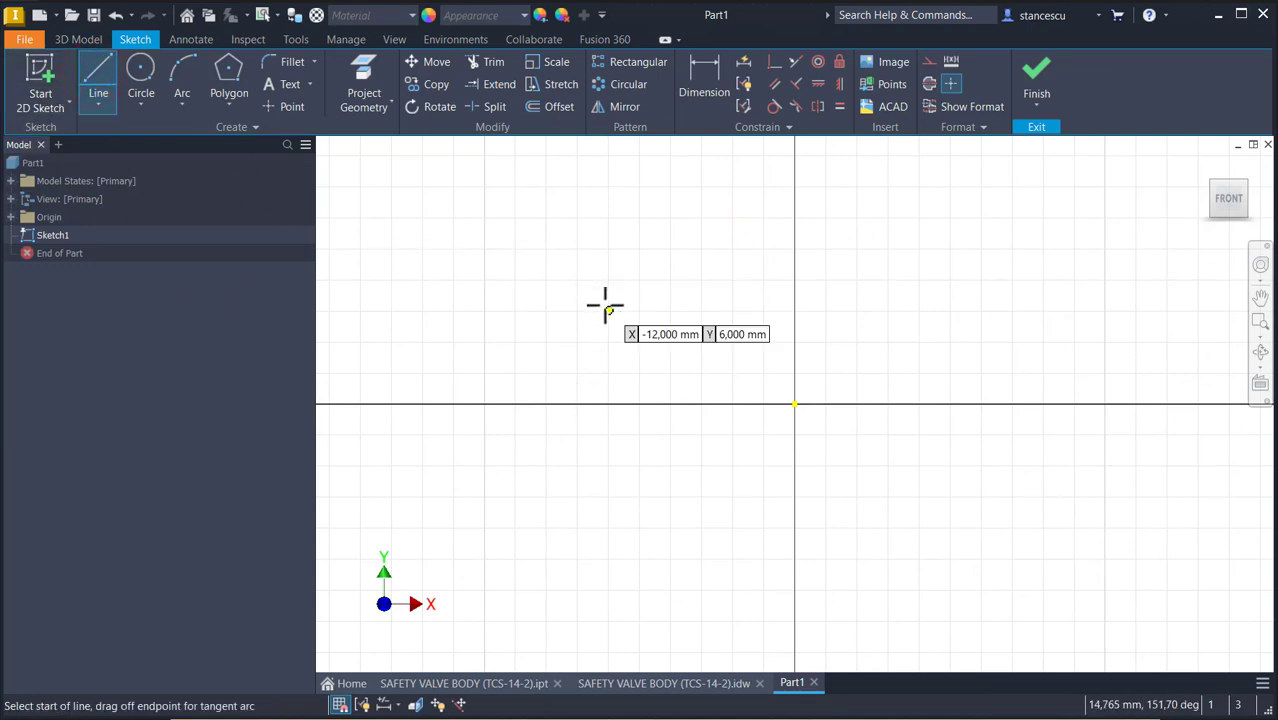
pyautogui.click(845, 191)
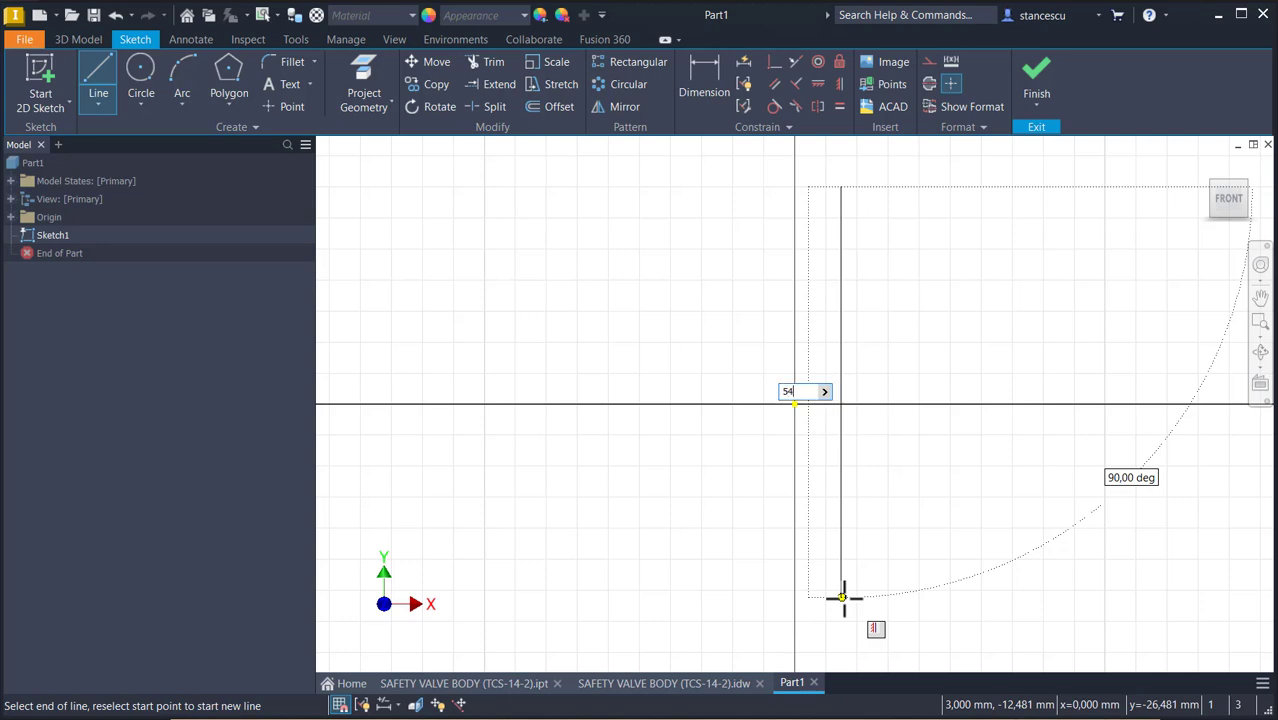
pyautogui.write('54')
pyautogui.press('Return')
pyautogui.press('Escape')
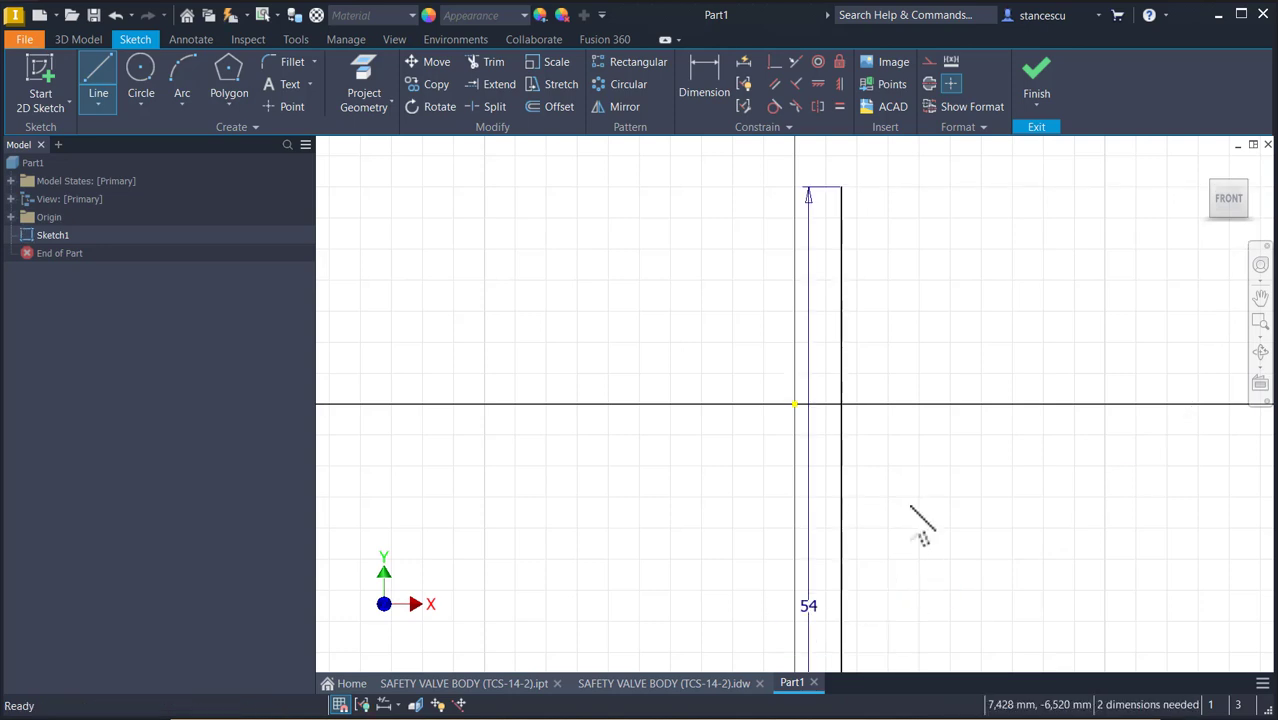
pyautogui.moveTo(811, 603); pyautogui.dragTo(1003, 605)
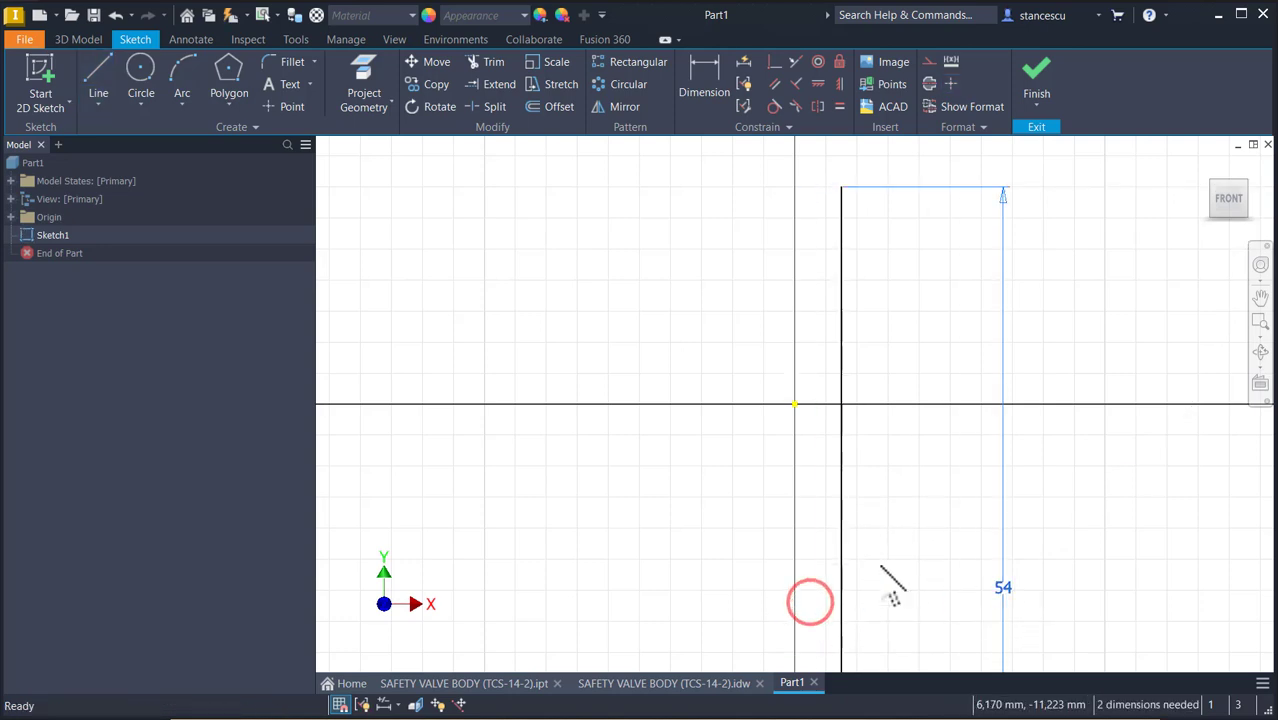
# Convert the vertical line to a centerline.
pyautogui.click(842, 549)
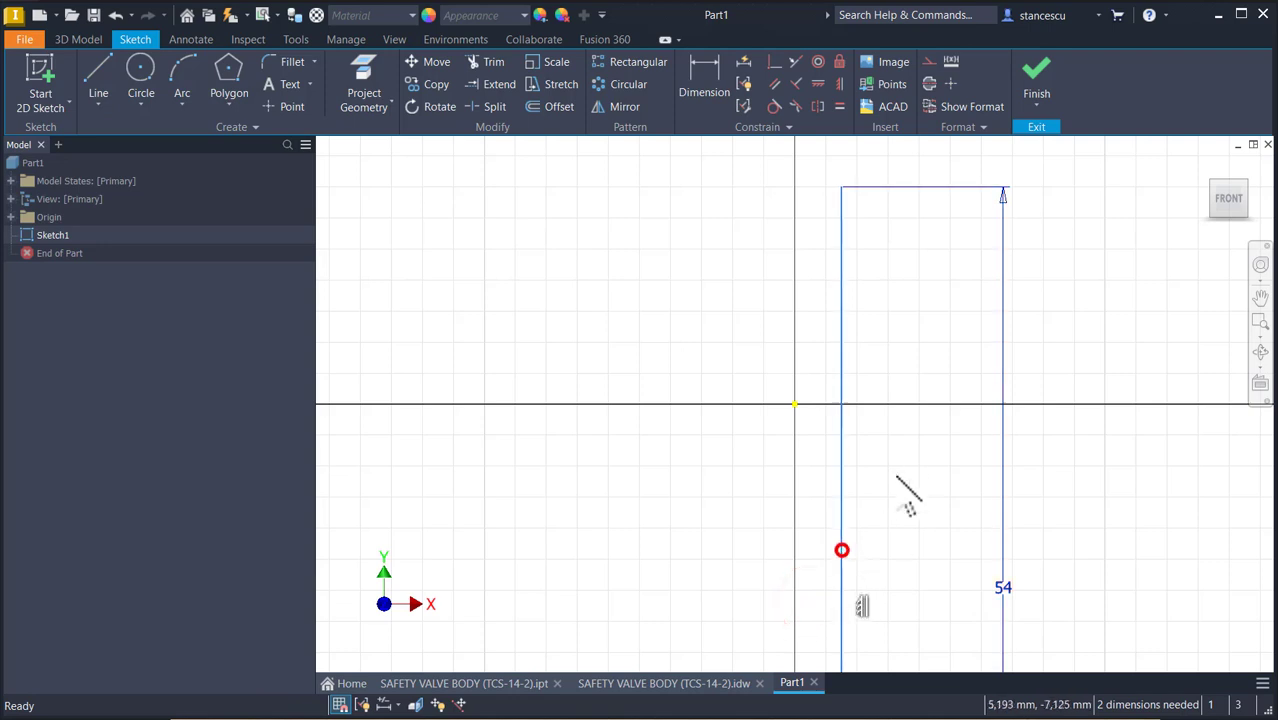
pyautogui.click(929, 84)
pyautogui.click(925, 275)
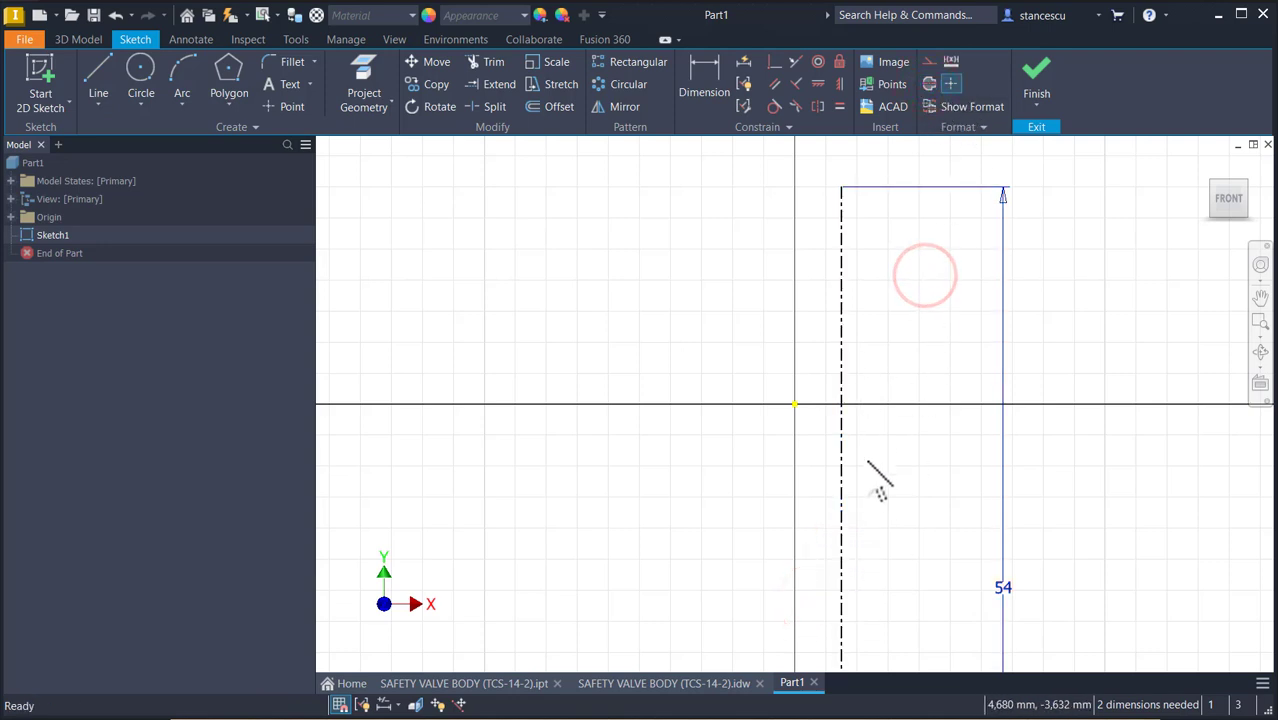
# Dimension the vertical distance from the origin to the centerline's lower endpoint as 33 mm.
pyautogui.moveTo(888, 500); pyautogui.dragTo(890, 337, button='middle')
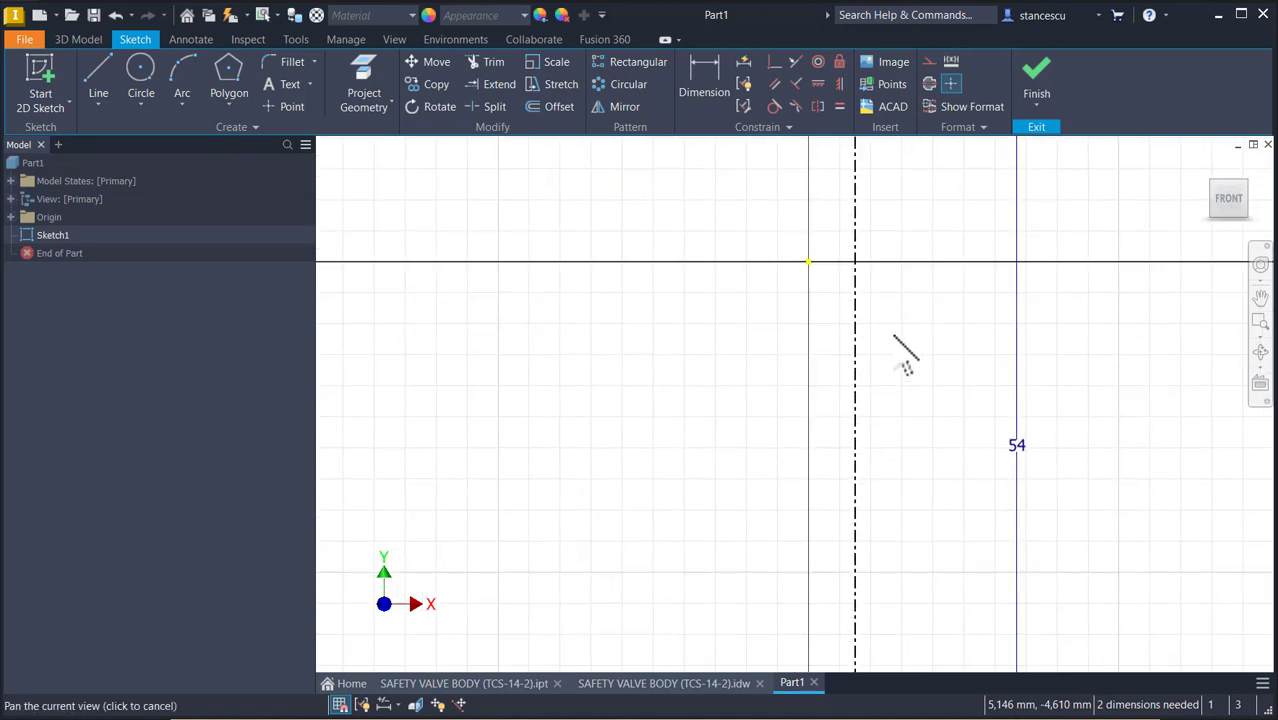
pyautogui.scroll(-2, 880, 360)
pyautogui.scroll(-1, 605, 360)
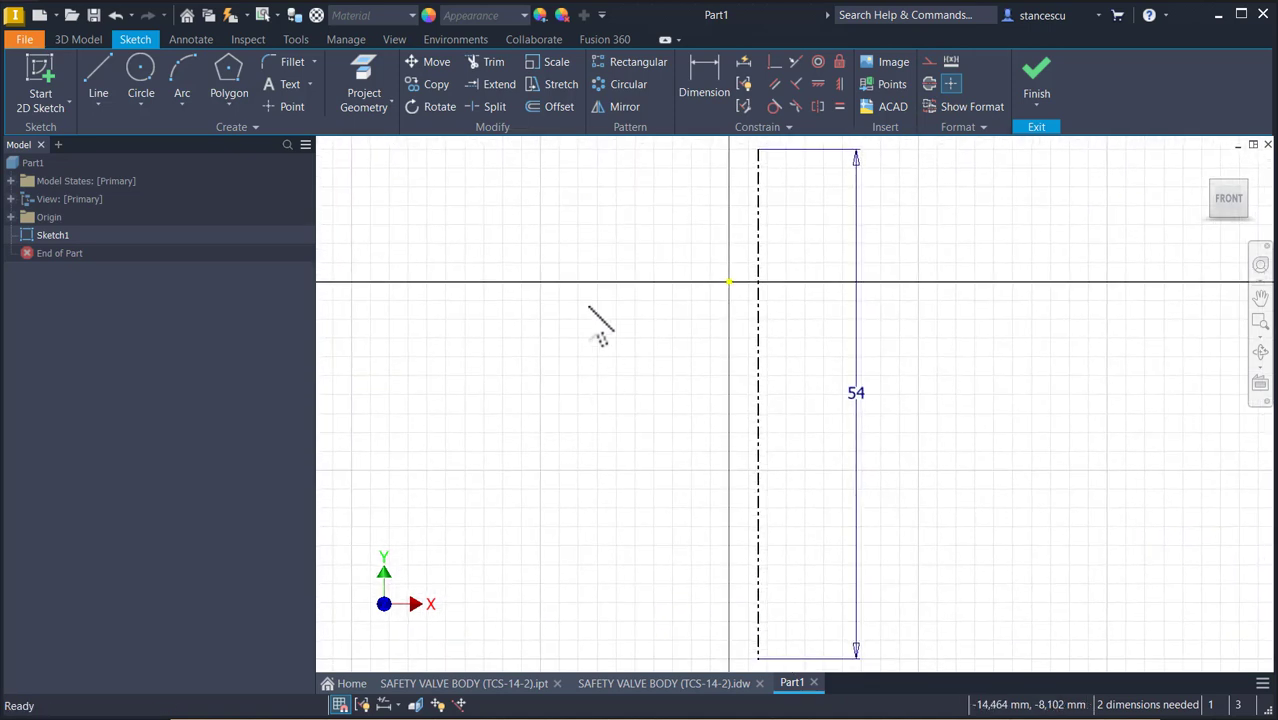
pyautogui.click(705, 88)
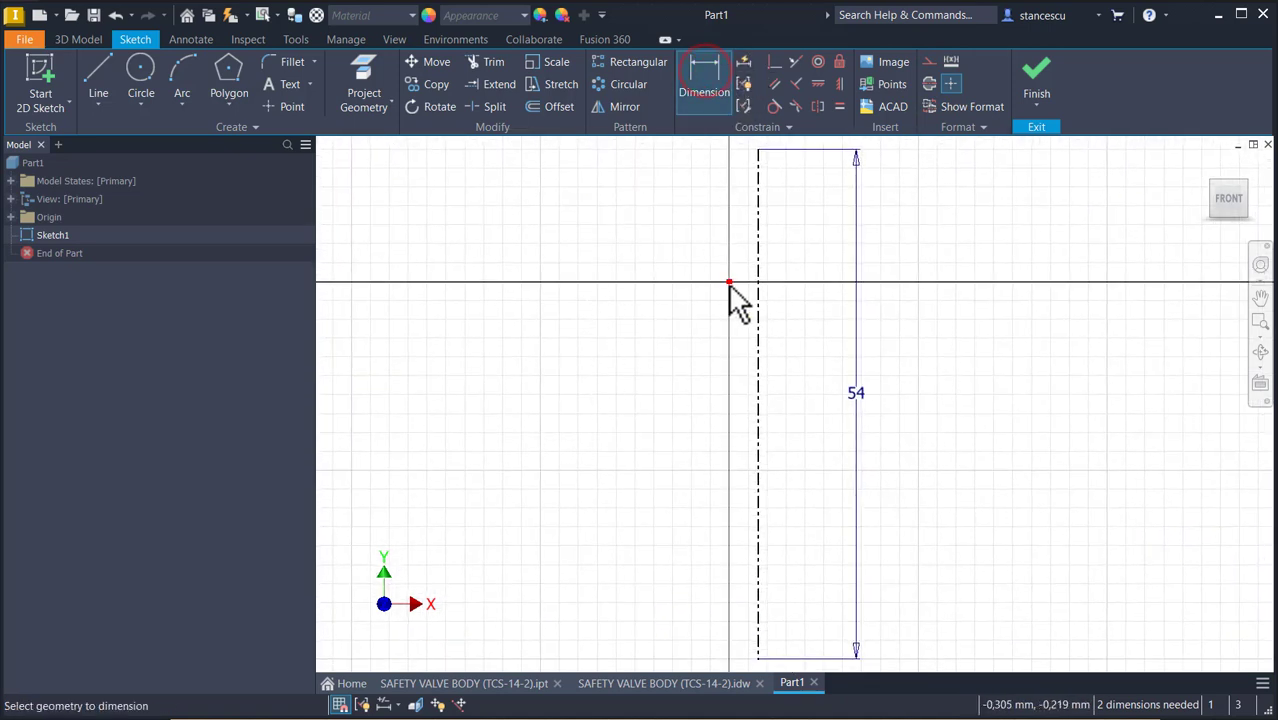
pyautogui.click(758, 658)
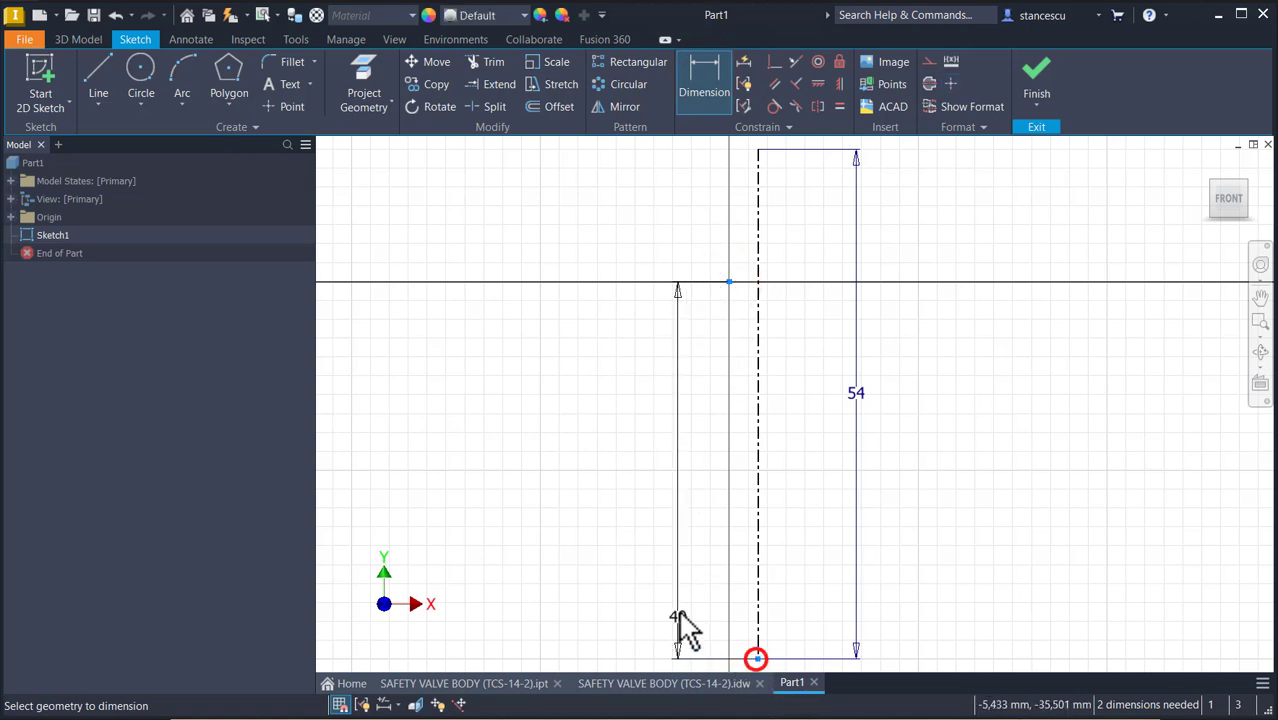
pyautogui.click(822, 545)
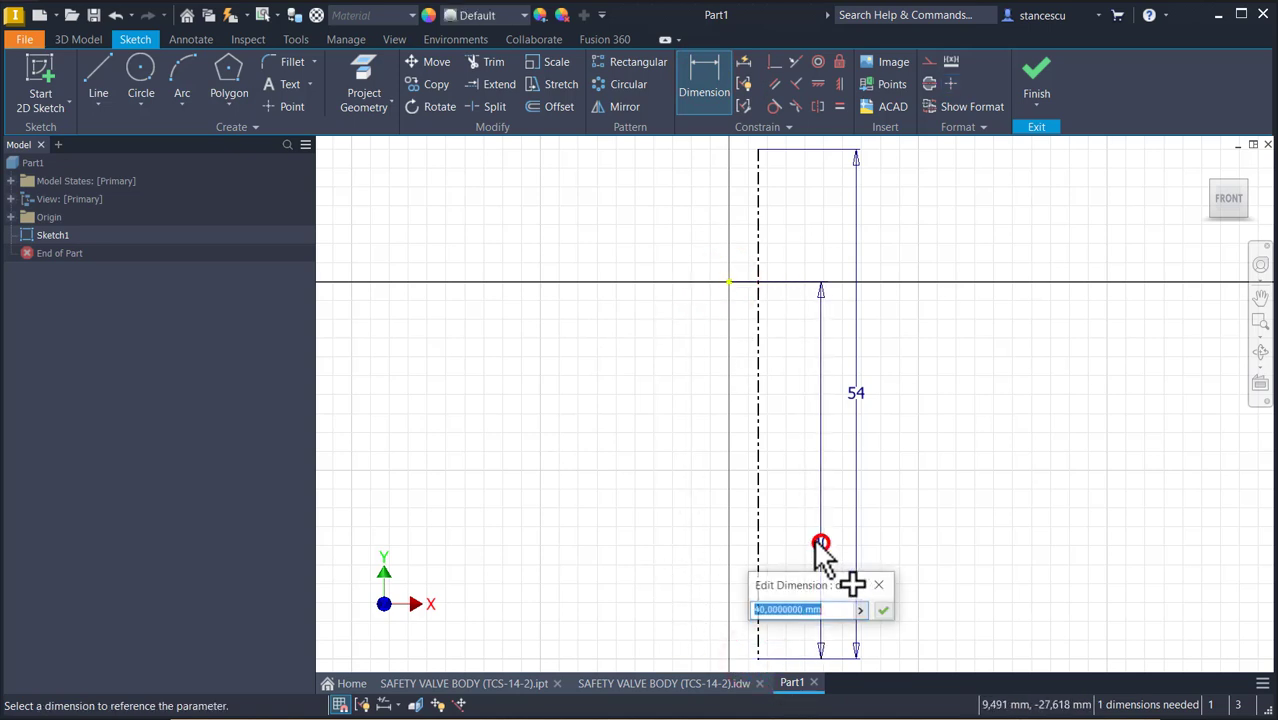
pyautogui.press('Return')
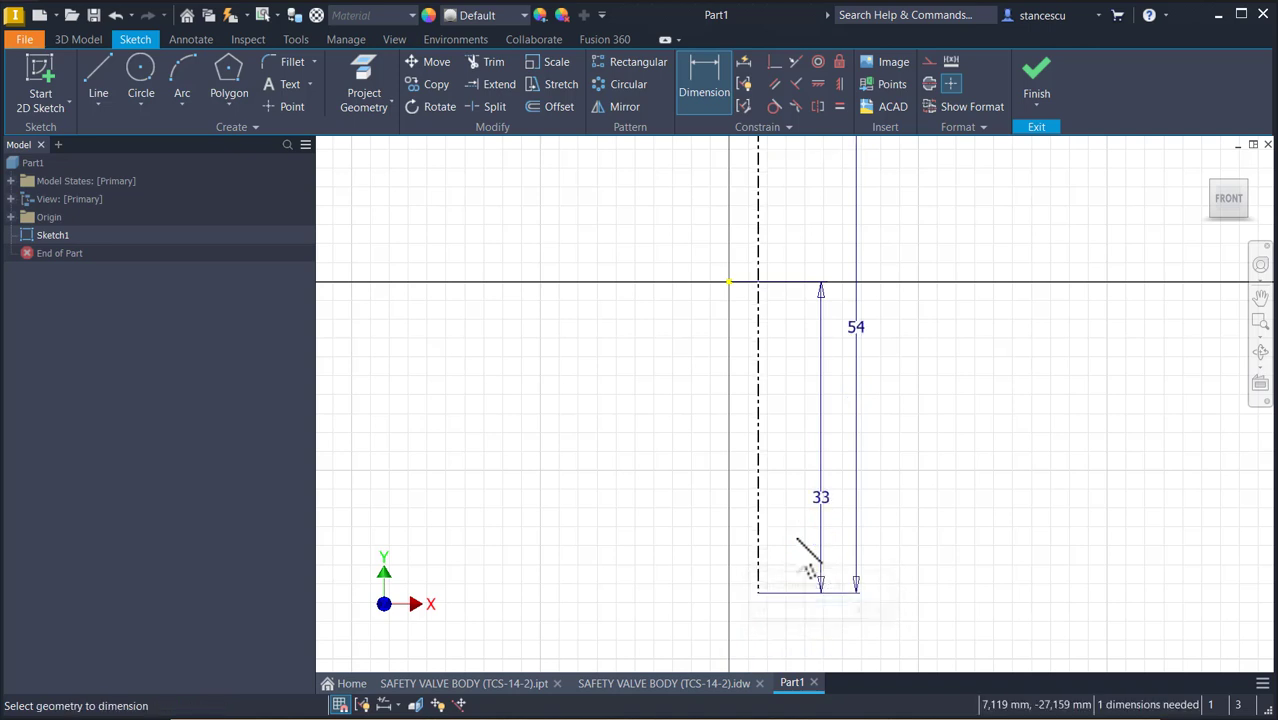
# Apply a coincident constraint between the centerline and the sketch origin.
pyautogui.click(775, 63)
pyautogui.click(760, 236)
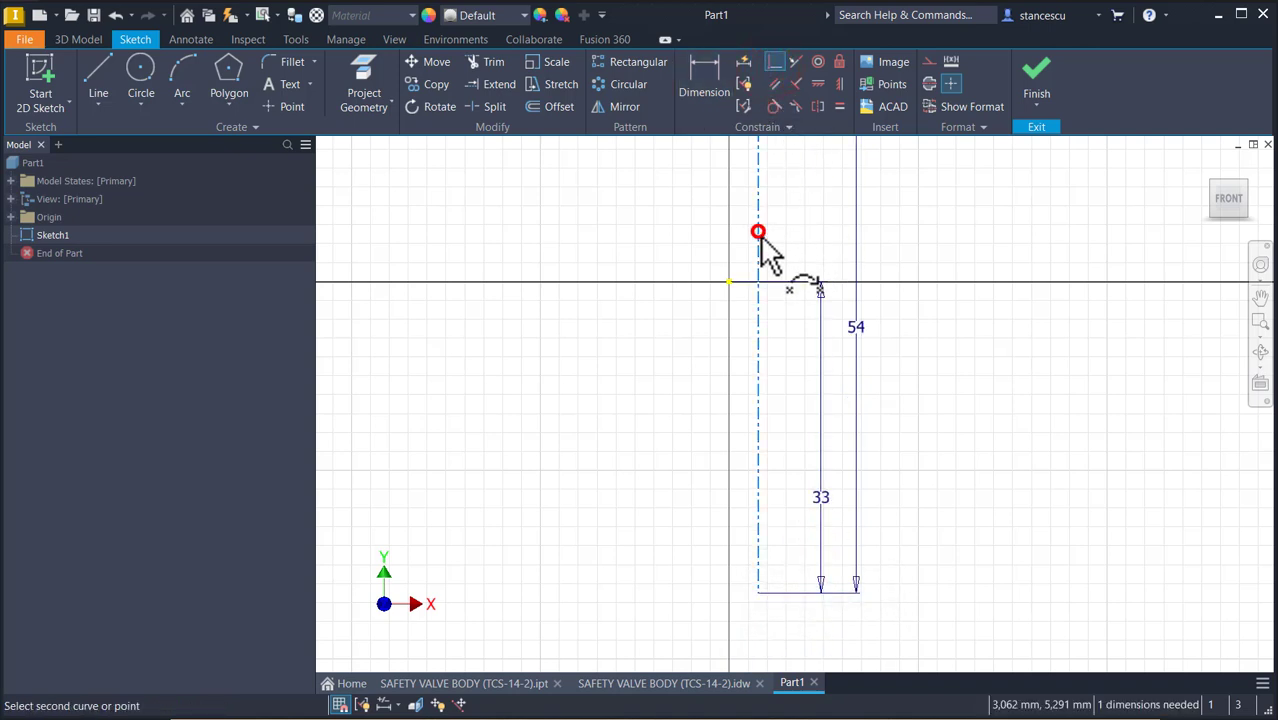
pyautogui.click(729, 284)
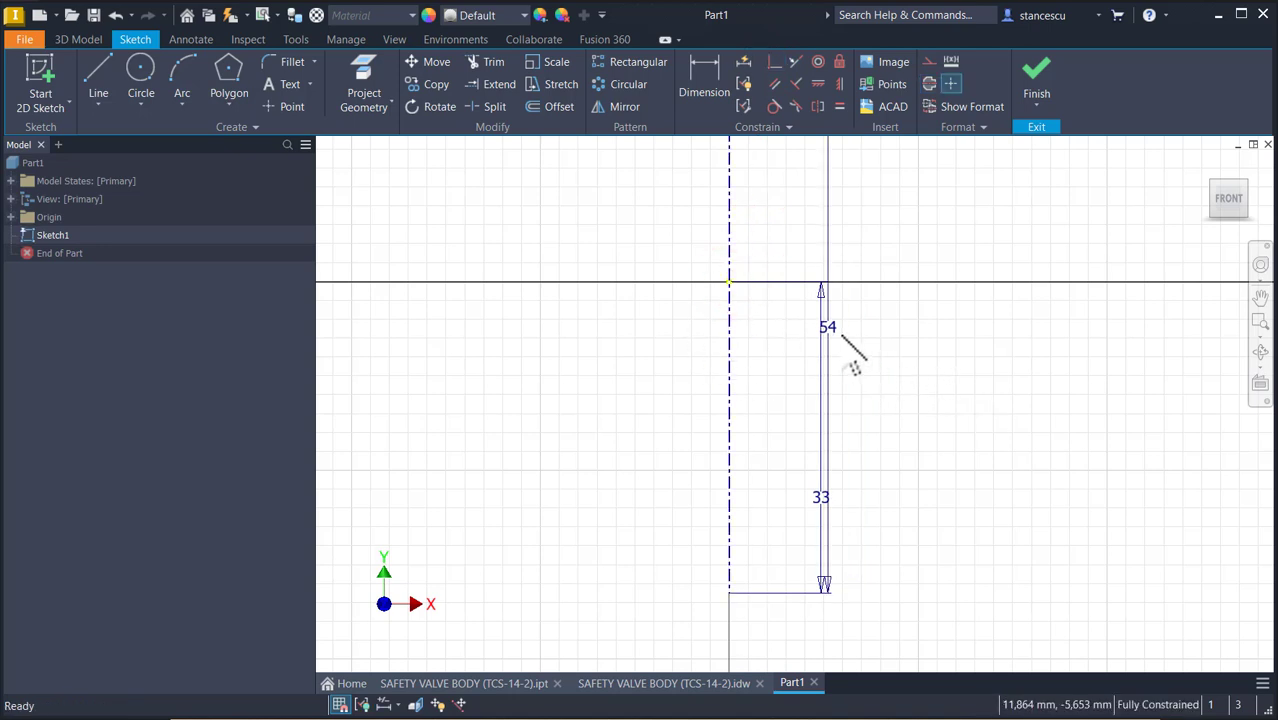
# Reposition the 54 mm and 33 mm dimensions to the left of the centerline.
pyautogui.moveTo(827, 334); pyautogui.dragTo(890, 323)
pyautogui.moveTo(937, 358); pyautogui.dragTo(922, 424, button='middle')
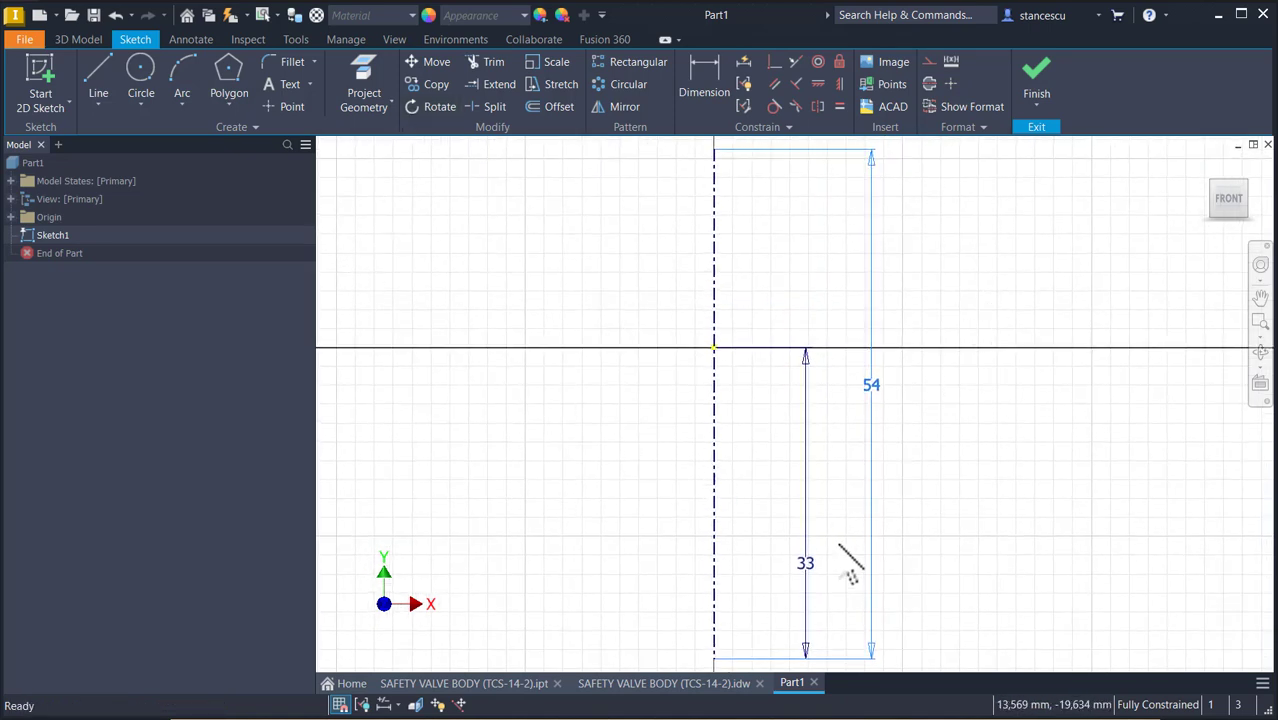
pyautogui.moveTo(808, 562); pyautogui.dragTo(628, 558)
pyautogui.moveTo(870, 390); pyautogui.dragTo(554, 460)
pyautogui.click(968, 447)
# Draw a horizontal line about 20 mm rightward from the centerline's upper end, ending in a vertical line about 2 mm down.
pyautogui.click(97, 75)
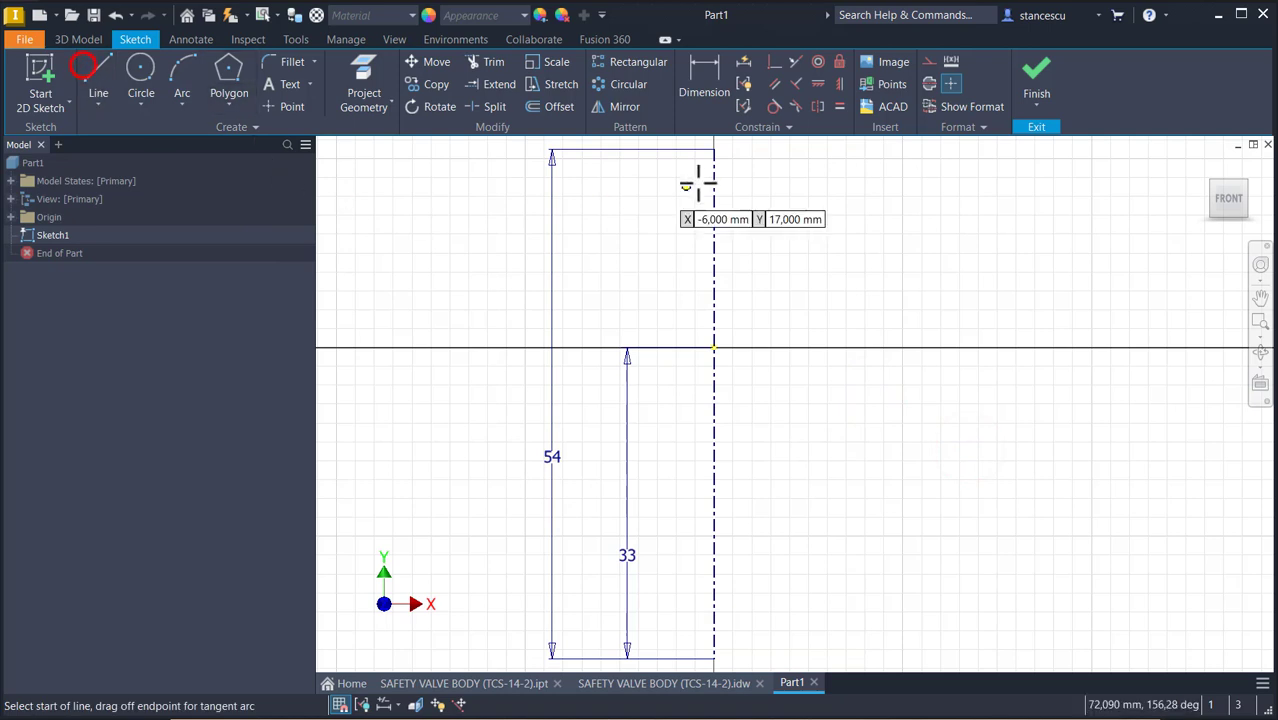
pyautogui.click(713, 149)
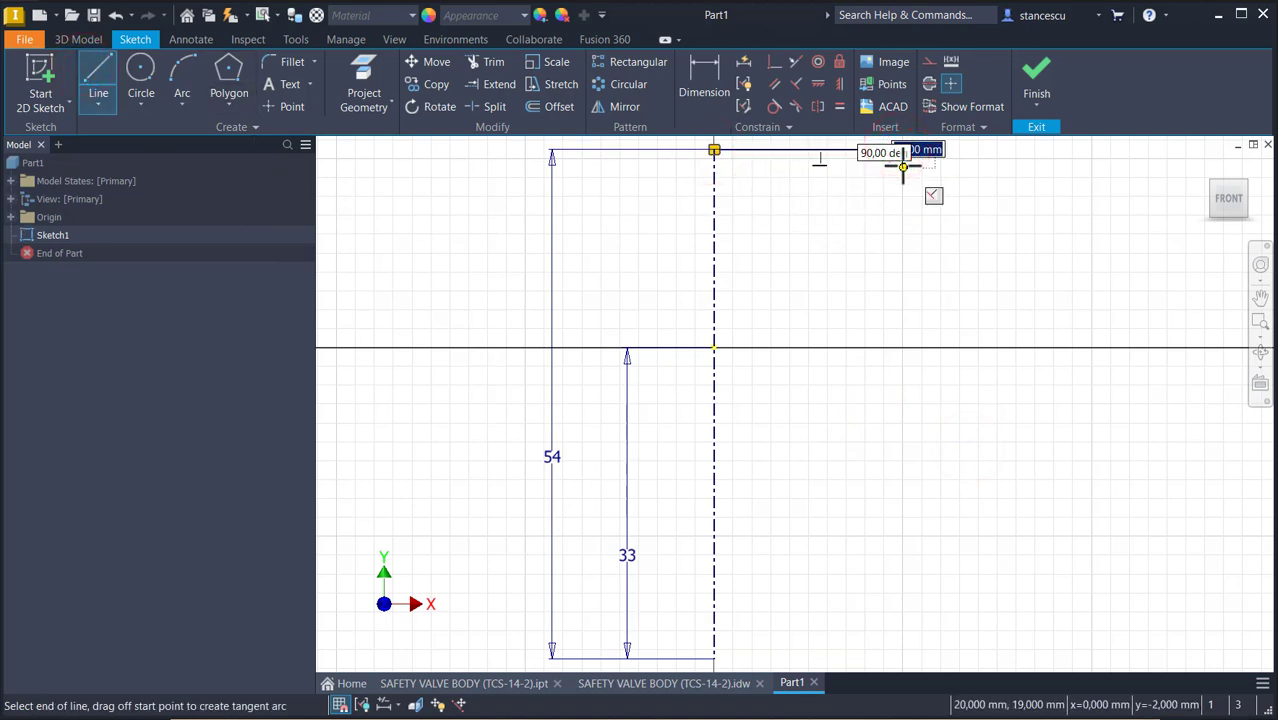
pyautogui.click(903, 150)
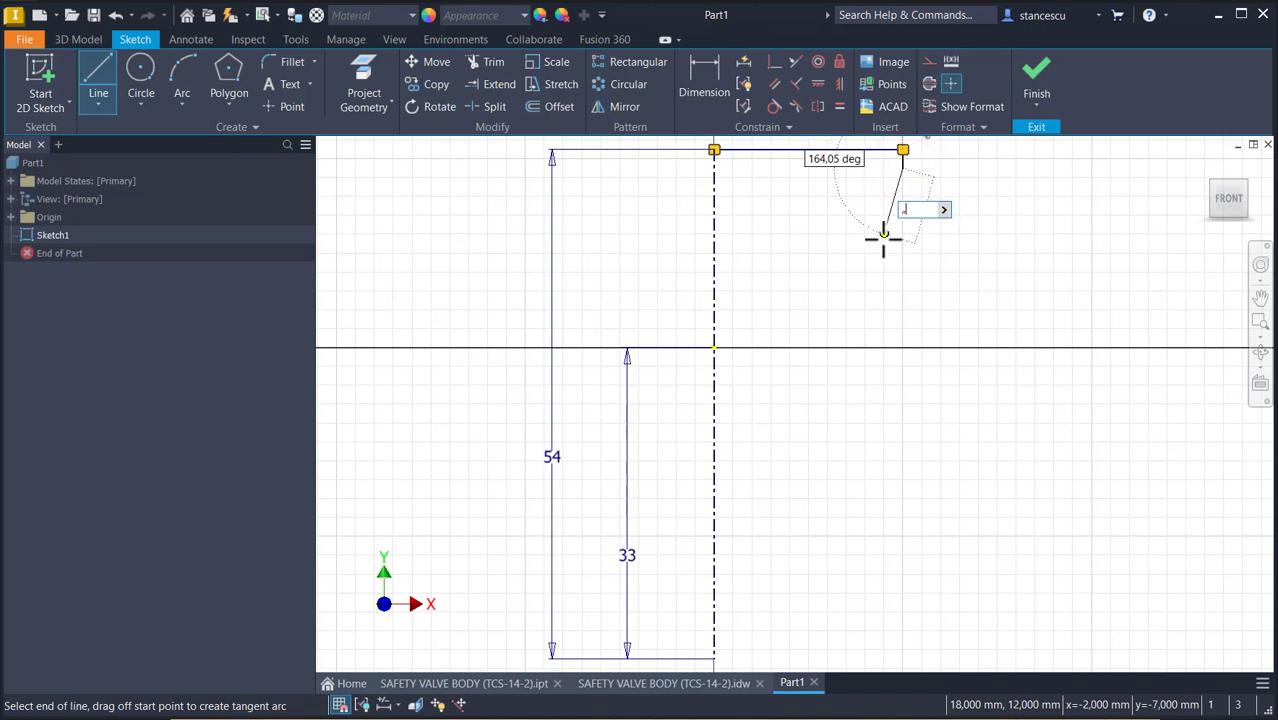
pyautogui.press('Escape')
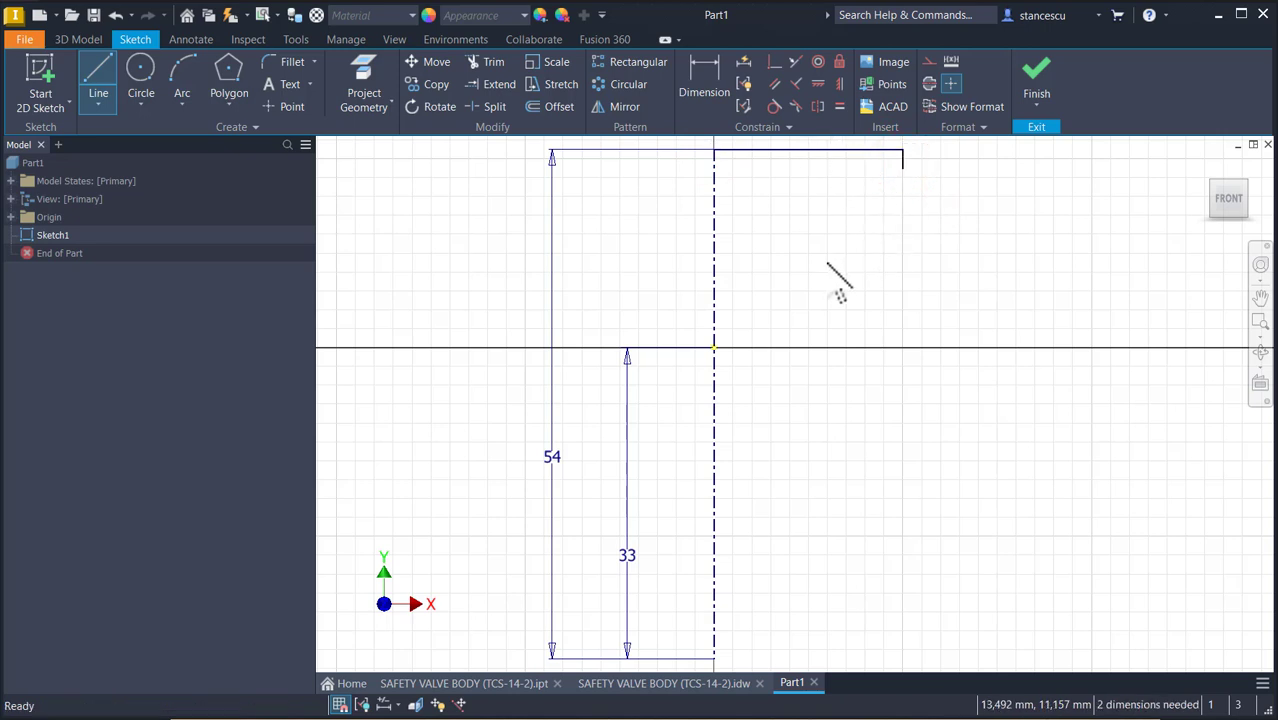
# From the centerline's lower end, draw lines about 25 mm right and 8 mm up, a short slanted line, and tangent arcs closing to the upper line.
pyautogui.click(97, 90)
pyautogui.click(97, 93)
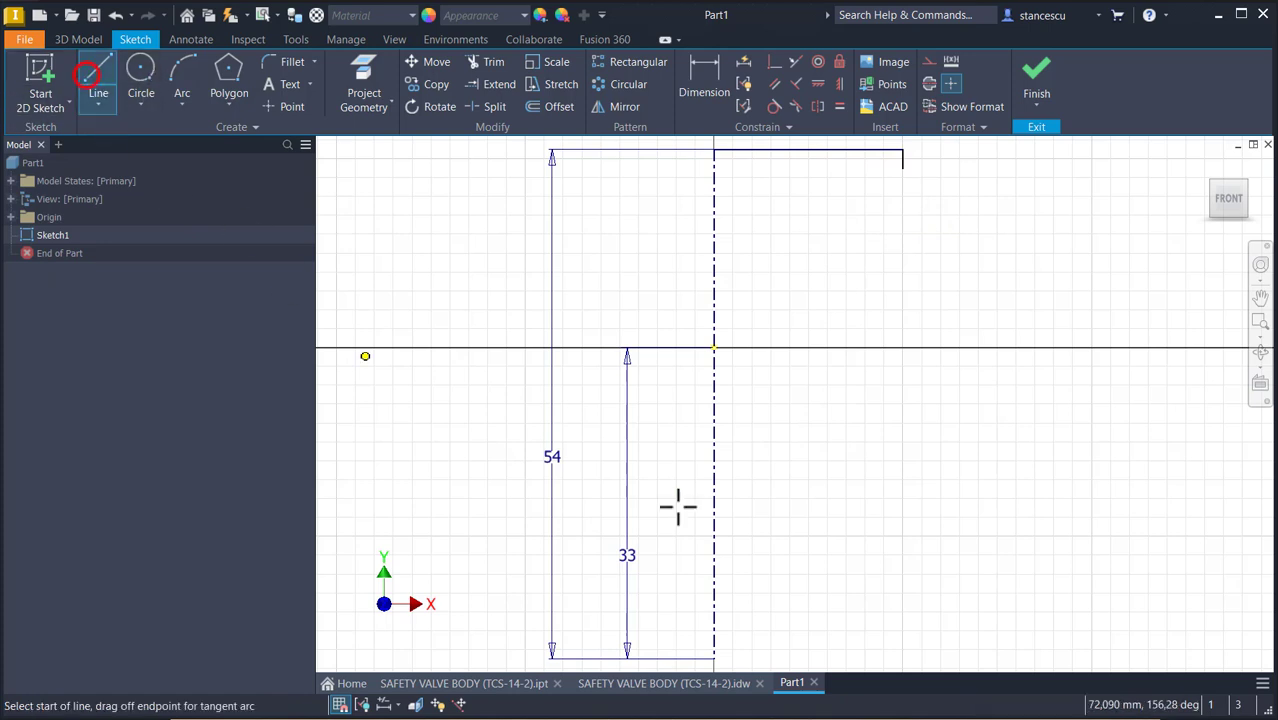
pyautogui.click(713, 658)
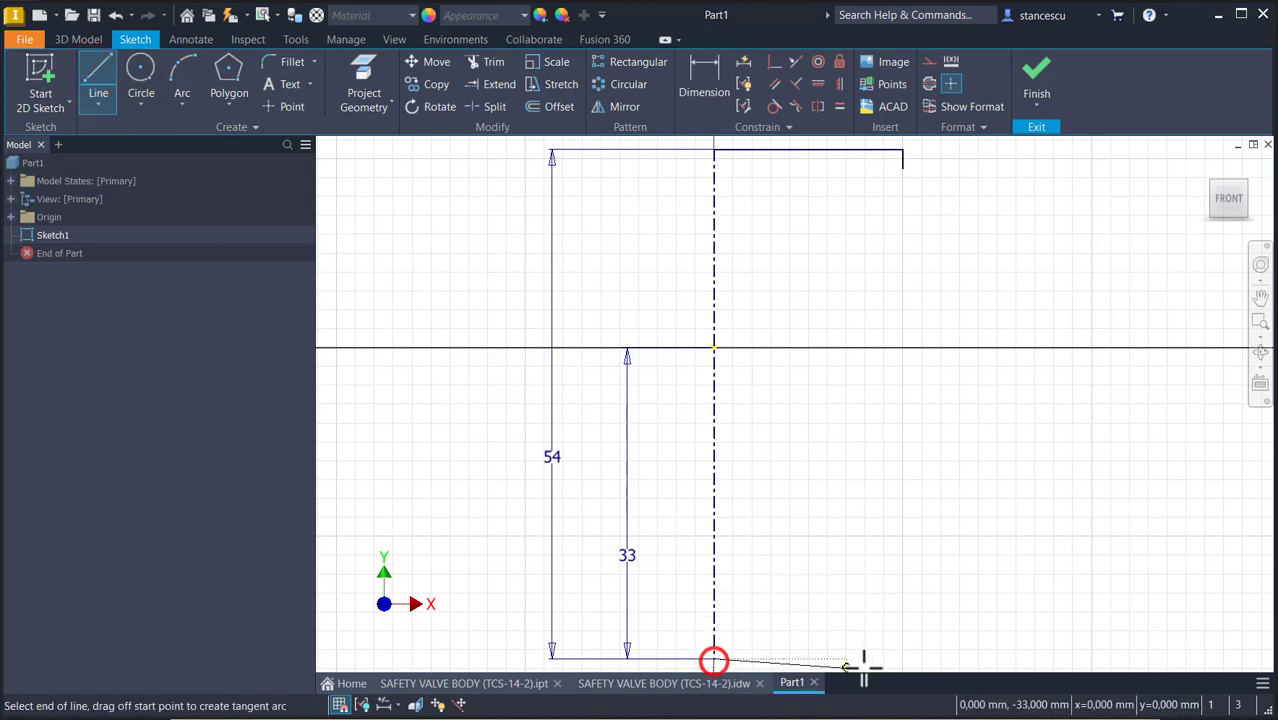
pyautogui.click(949, 658)
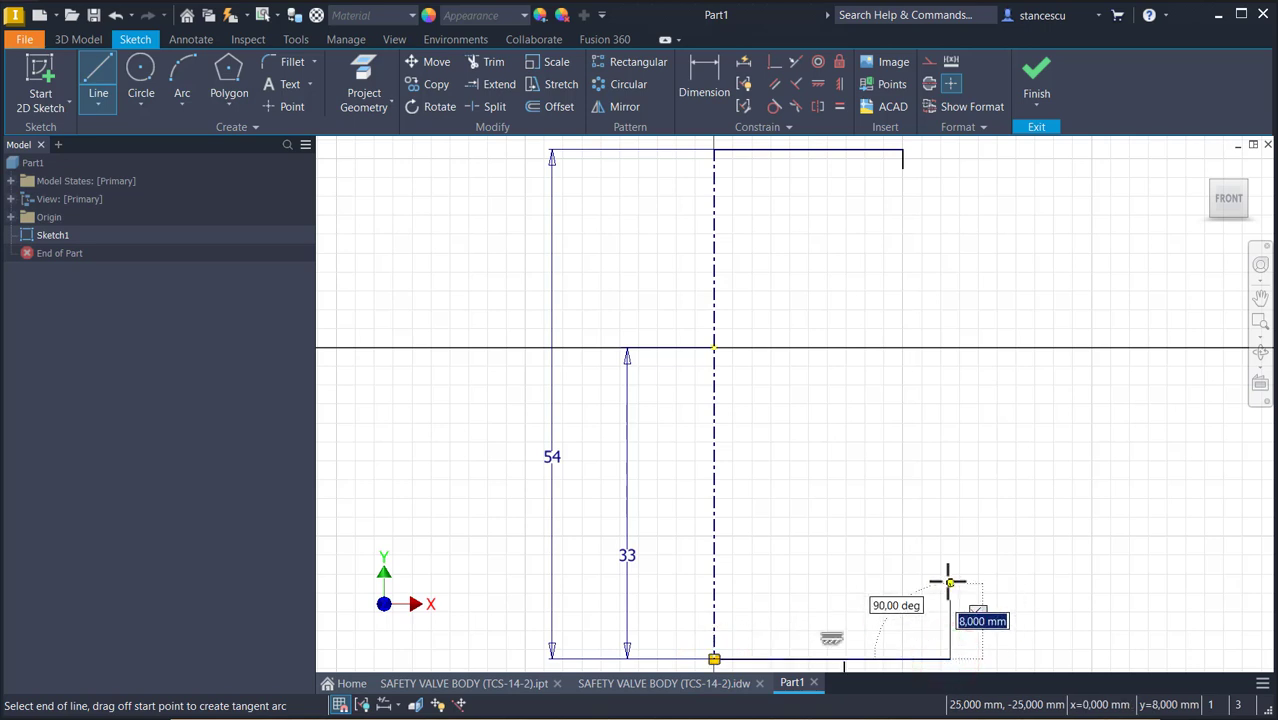
pyautogui.click(950, 583)
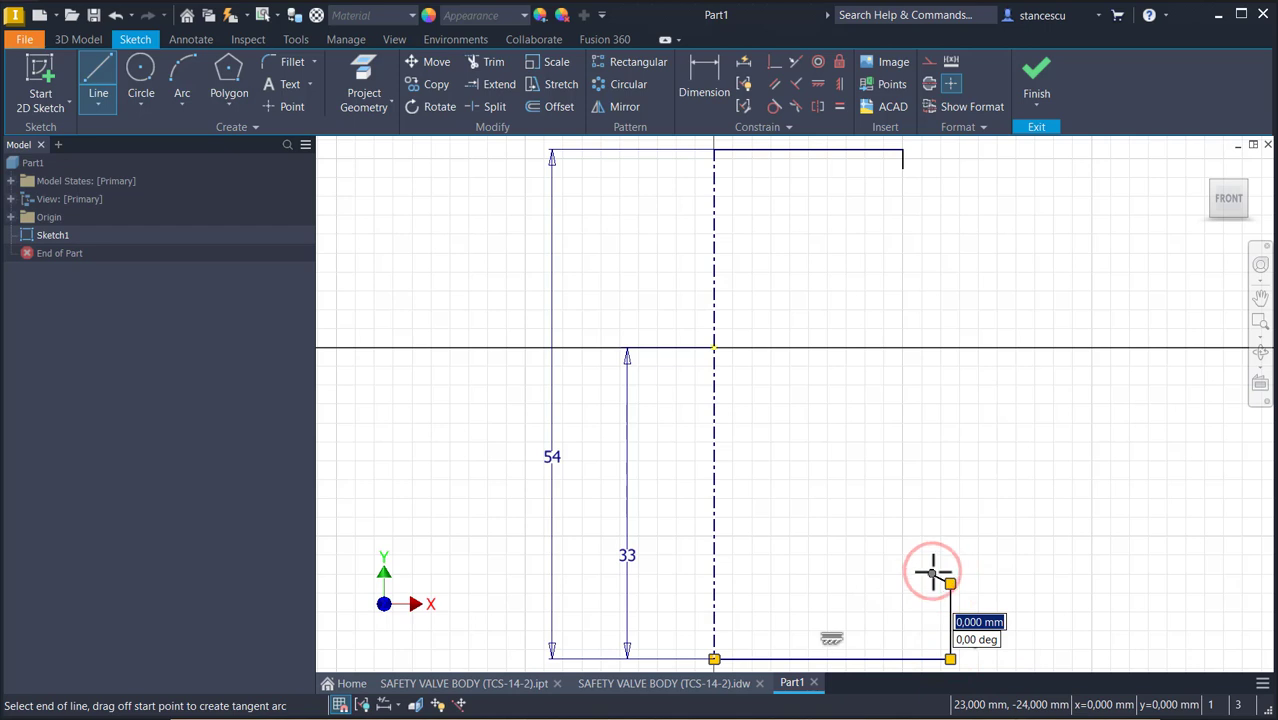
pyautogui.moveTo(950, 583)
pyautogui.mouseDown()
pyautogui.moveTo(919, 542)
pyautogui.moveTo(921, 522)
pyautogui.moveTo(1118, 340)
pyautogui.moveTo(1050, 282)
pyautogui.moveTo(936, 242)
pyautogui.moveTo(913, 200)
pyautogui.moveTo(856, 200)
pyautogui.moveTo(904, 169)
pyautogui.mouseUp()
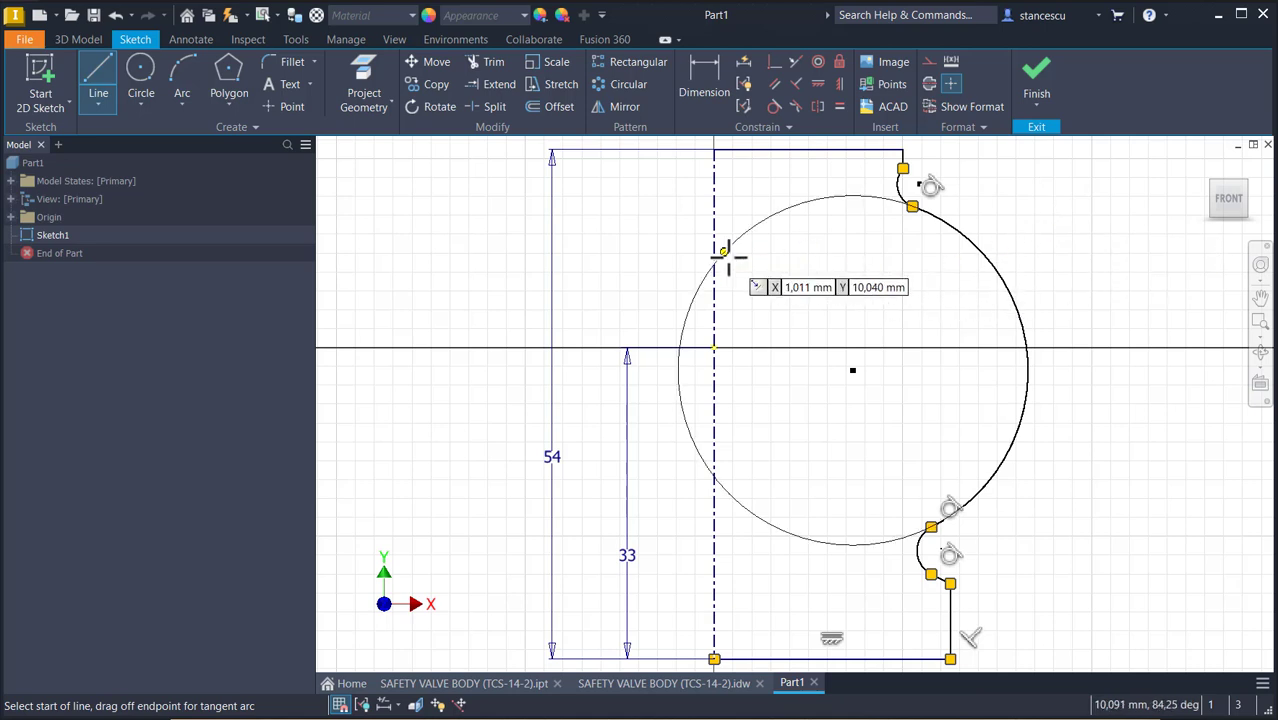
# Dimension the small upper arc with a radius of 2 mm.
pyautogui.click(706, 98)
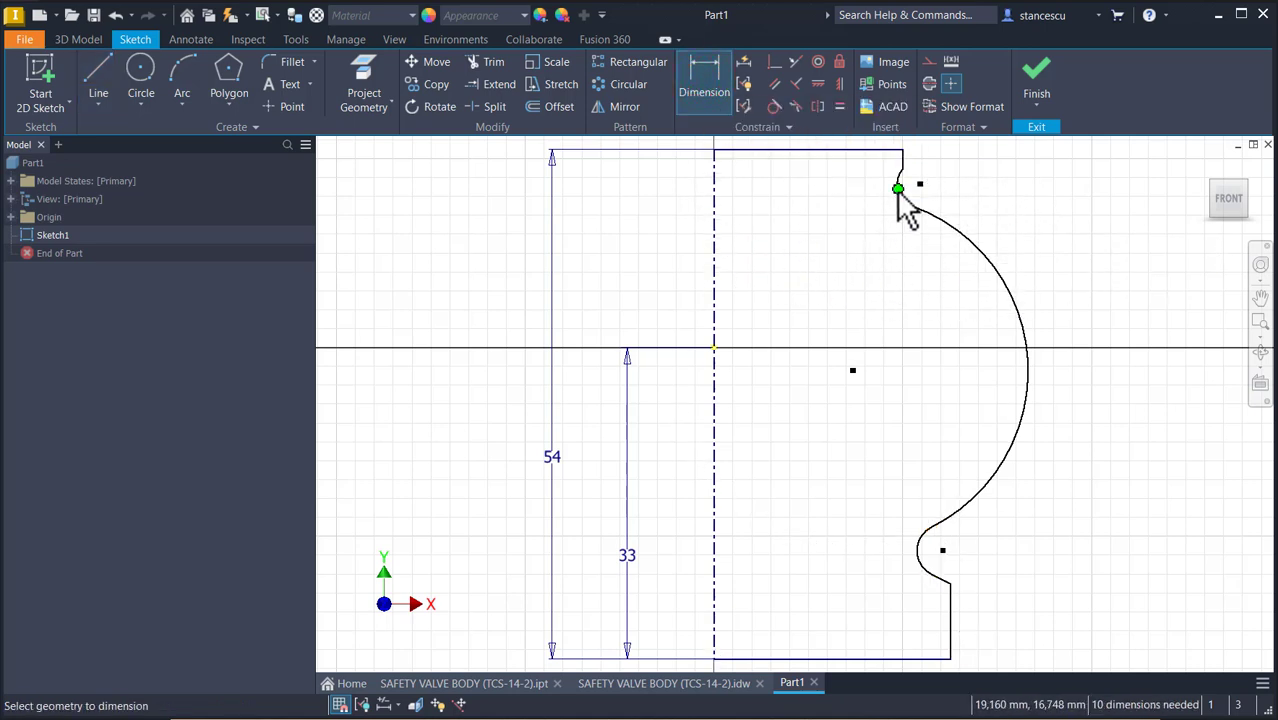
pyautogui.click(900, 192)
pyautogui.click(848, 228)
pyautogui.write('2')
pyautogui.press('Return')
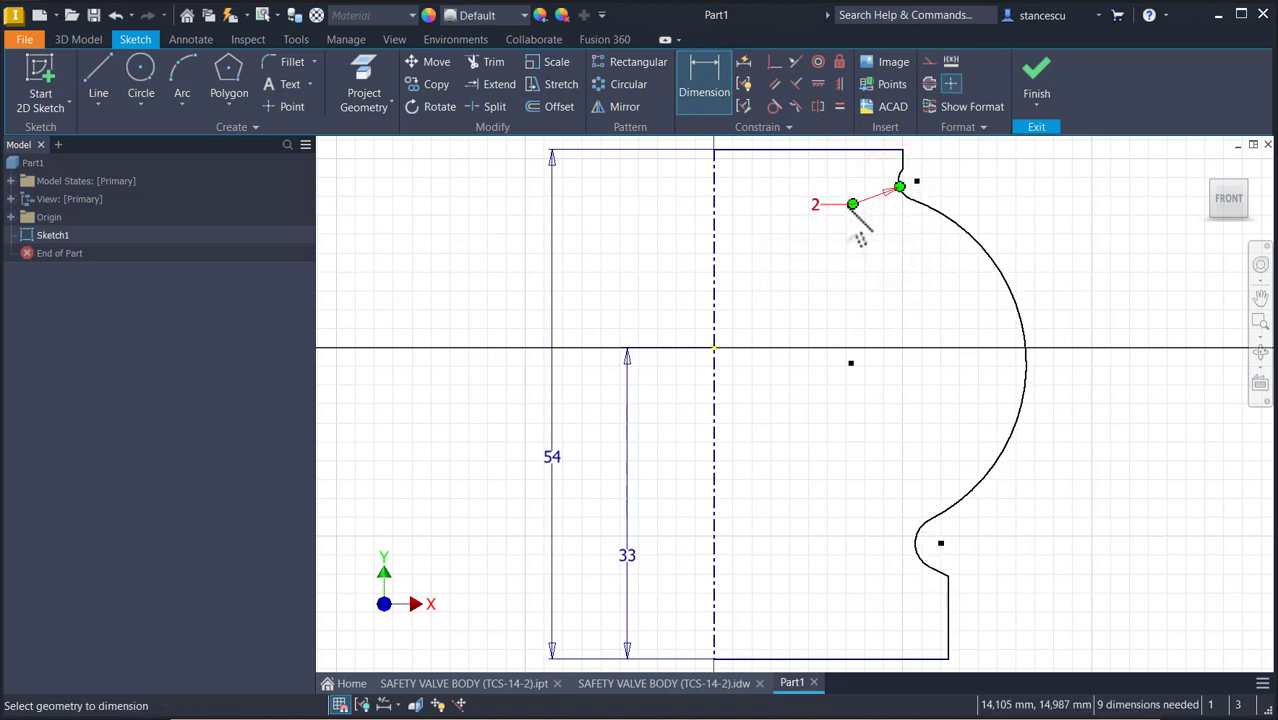
# Dimension the small lower arc with a radius of 3 mm.
pyautogui.click(930, 545)
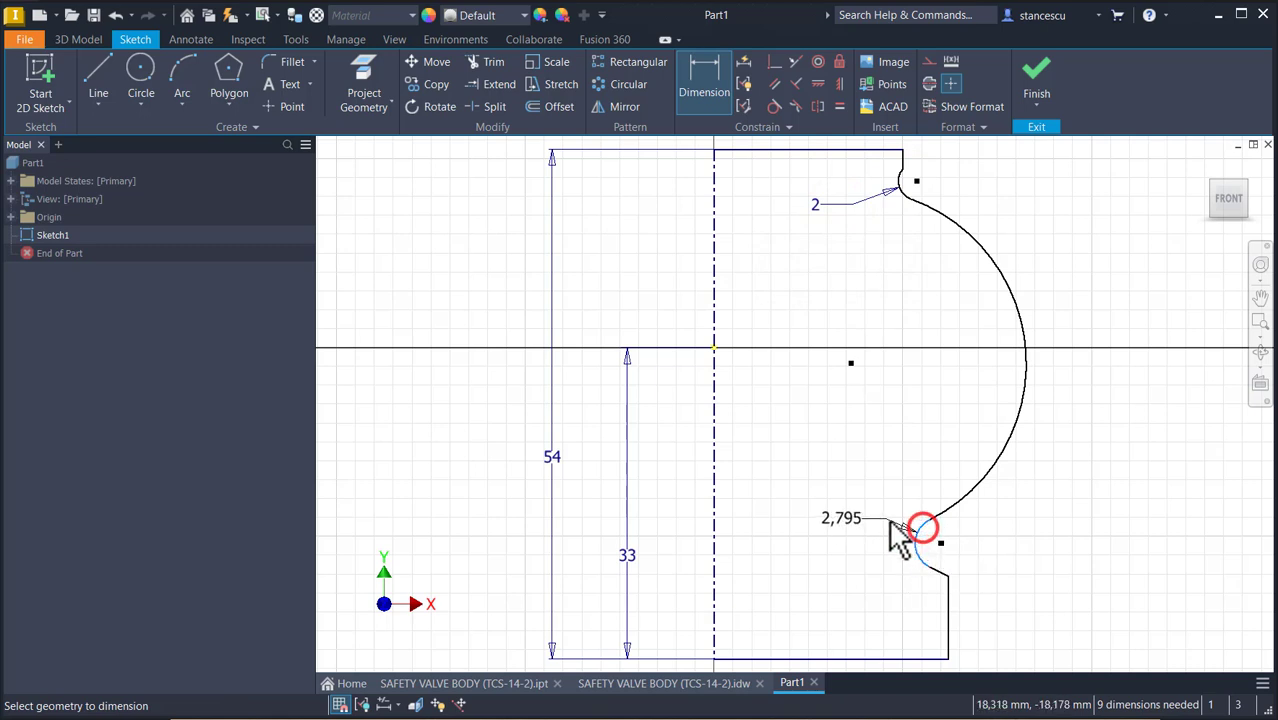
pyautogui.click(889, 533)
pyautogui.write('3')
pyautogui.press('Return')
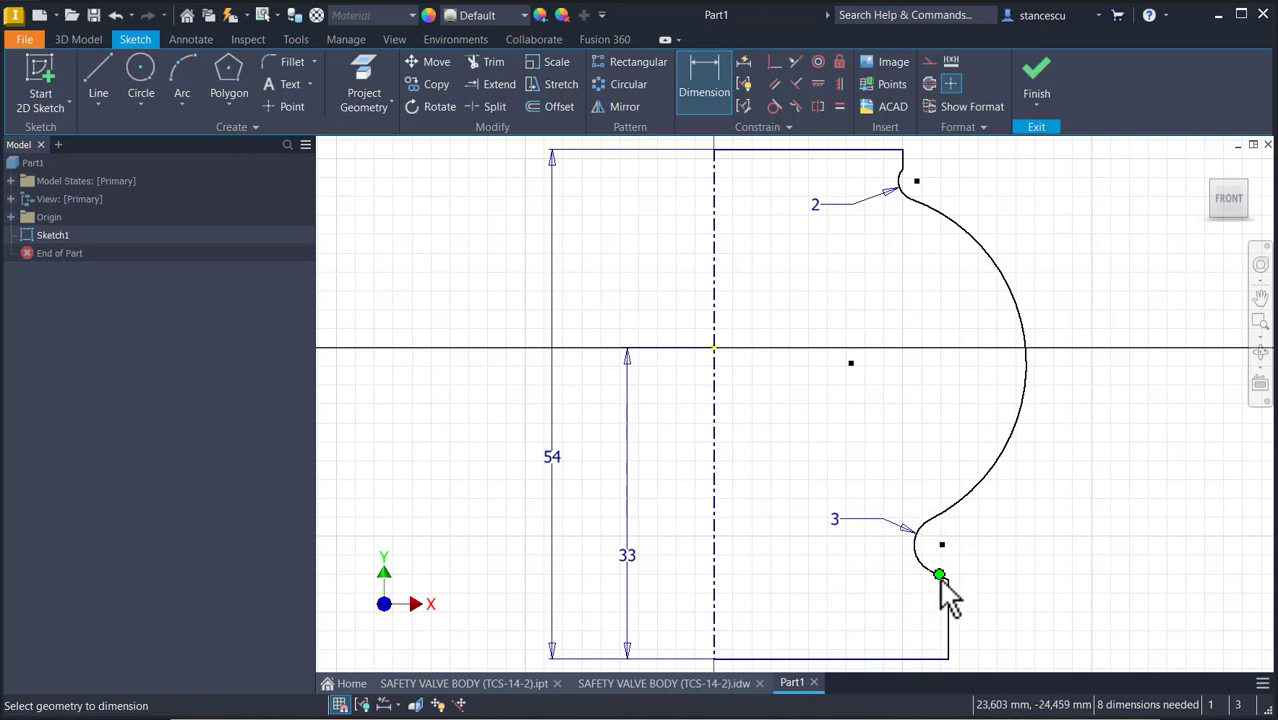
# Dimension the angle between the short slanted line and the bottom horizontal line at 30 degrees.
pyautogui.scroll(-2, 935, 583)
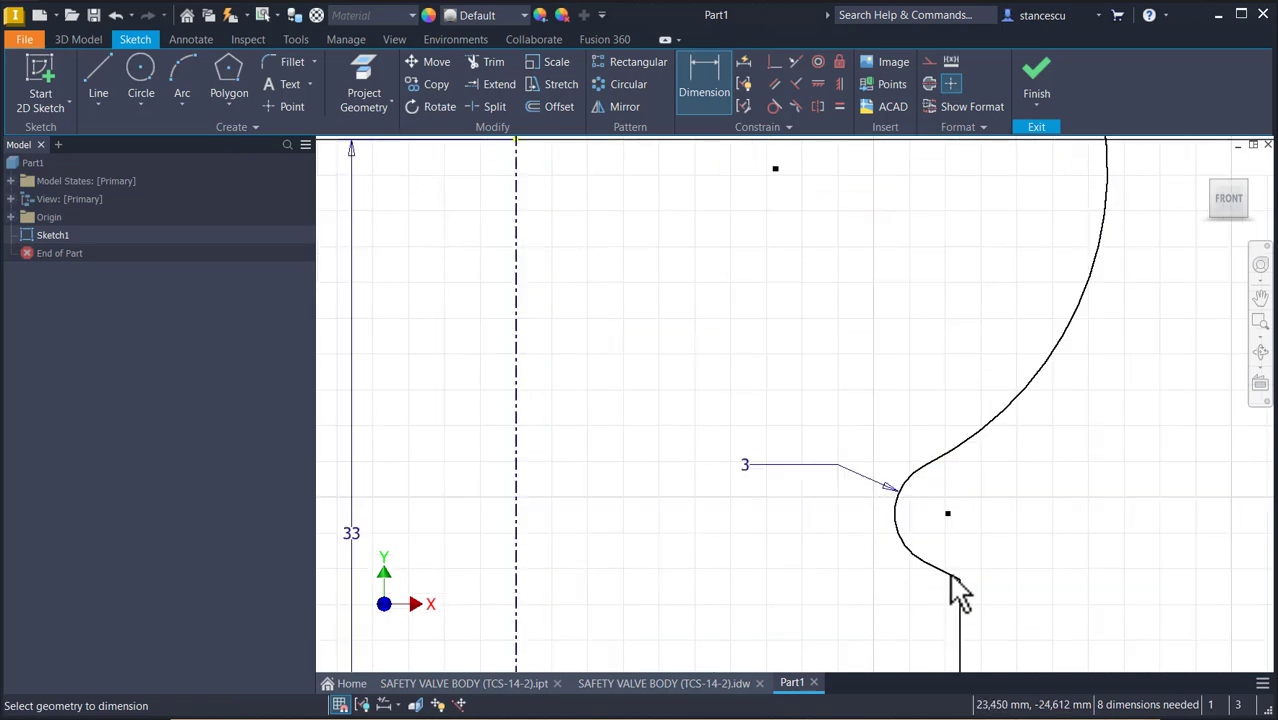
pyautogui.click(952, 577)
pyautogui.moveTo(916, 612); pyautogui.dragTo(904, 470, button='middle')
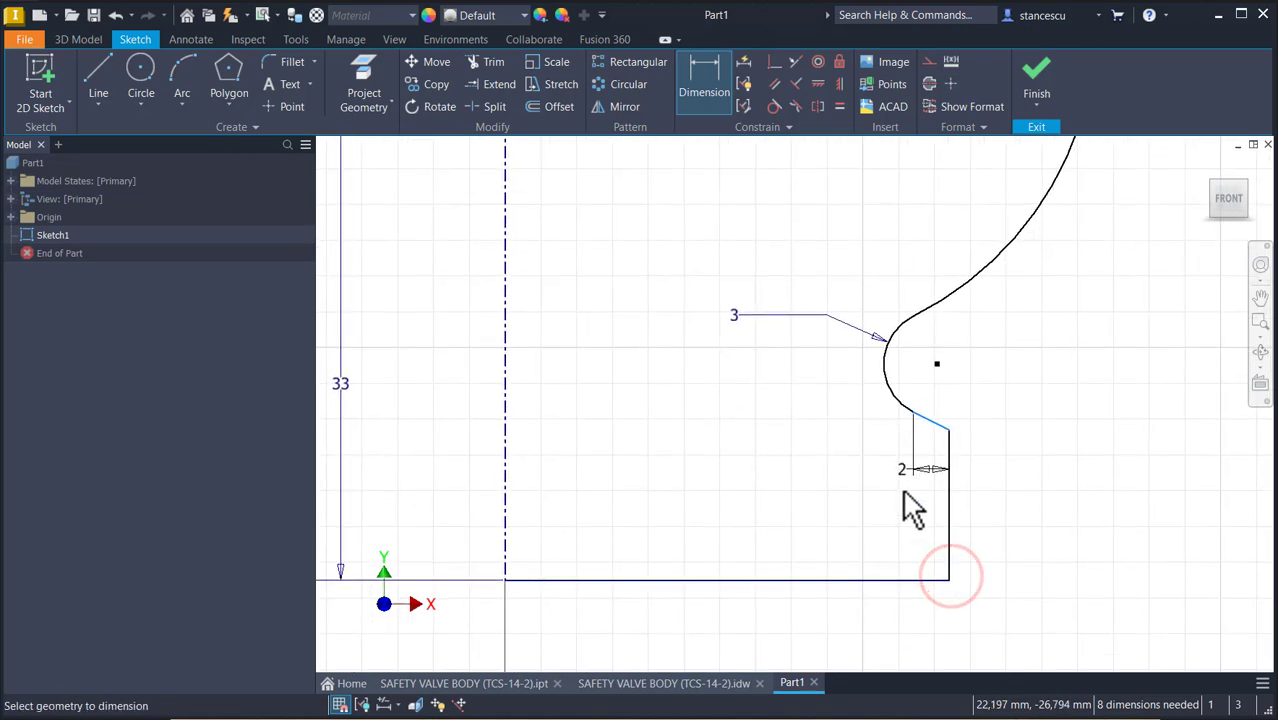
pyautogui.click(925, 580)
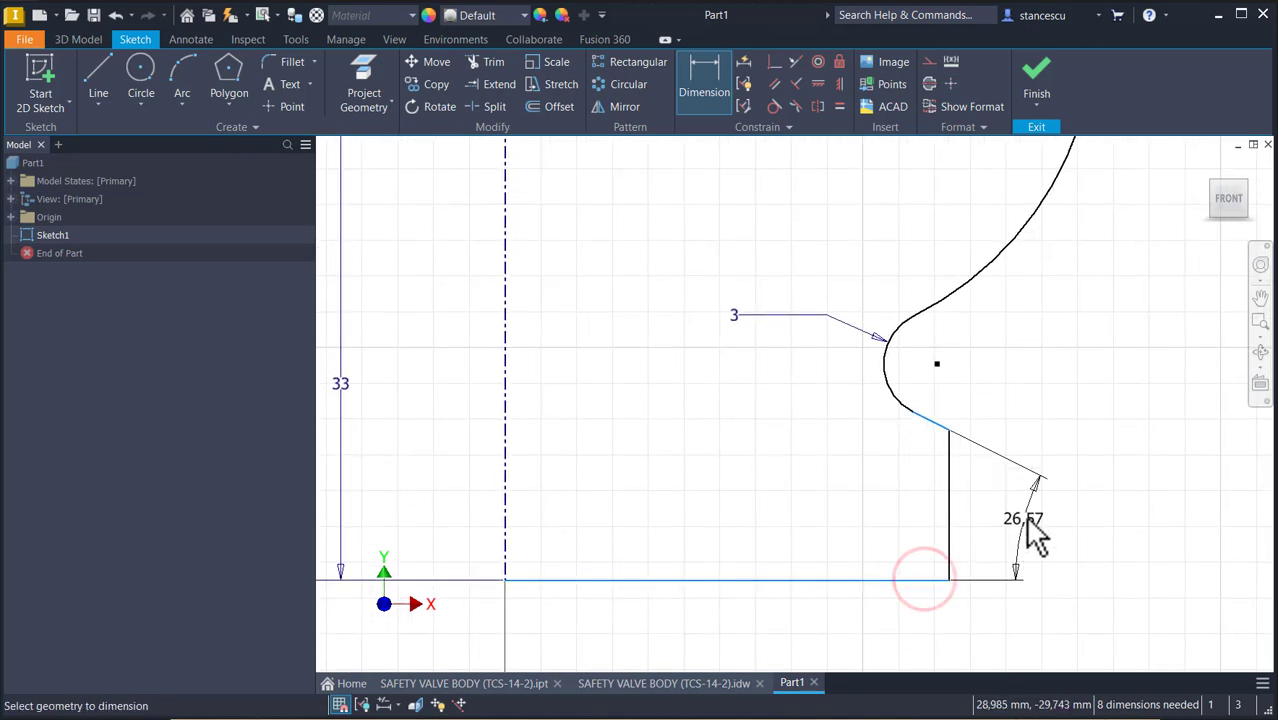
pyautogui.click(1024, 514)
pyautogui.write('3')
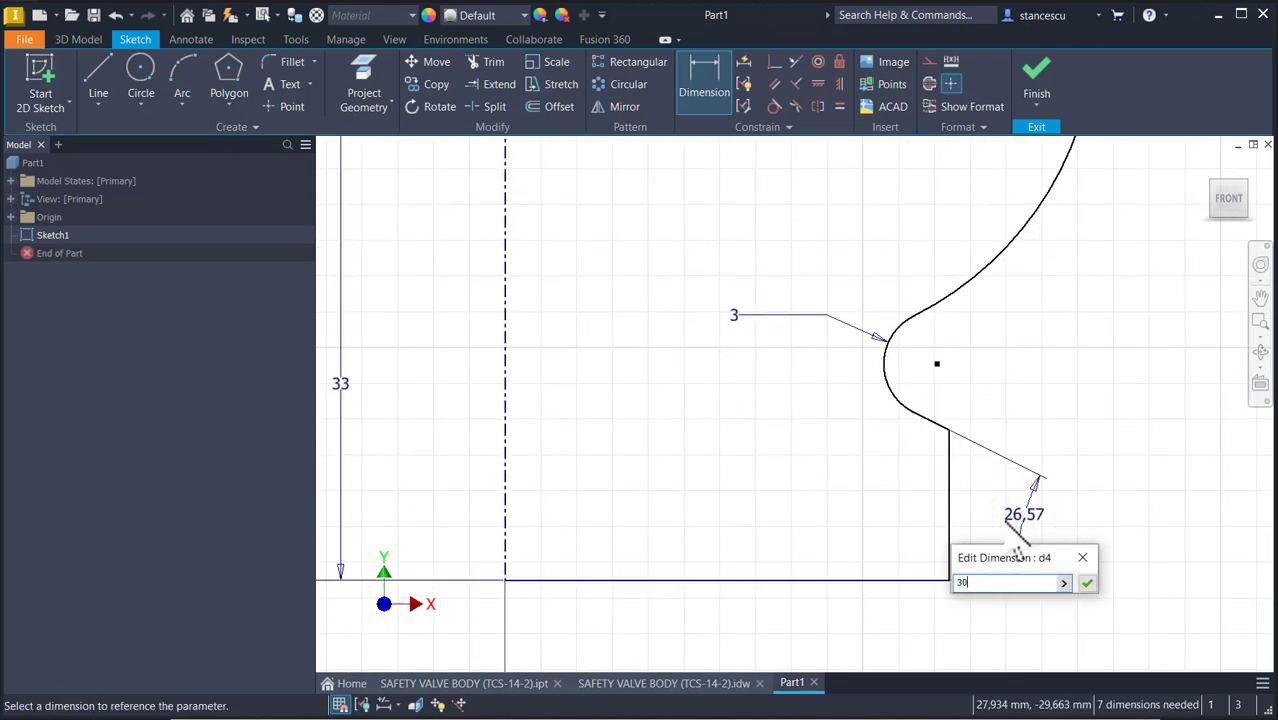
pyautogui.write('0')
pyautogui.press('Return')
# Dimension the height of the lower outer vertical line at 11 mm.
pyautogui.click(945, 488)
pyautogui.click(1113, 496)
pyautogui.write('11')
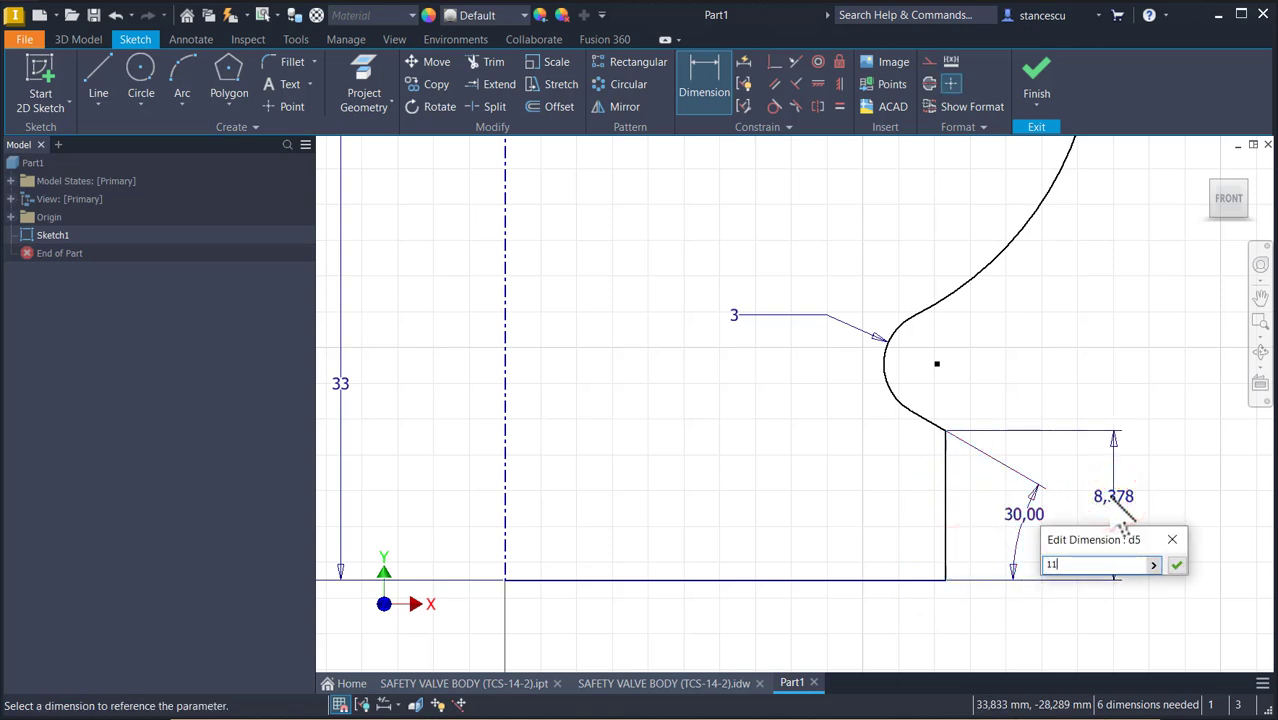
pyautogui.press('Return')
pyautogui.middleClick(1115, 494)
pyautogui.middleClick(1115, 494)
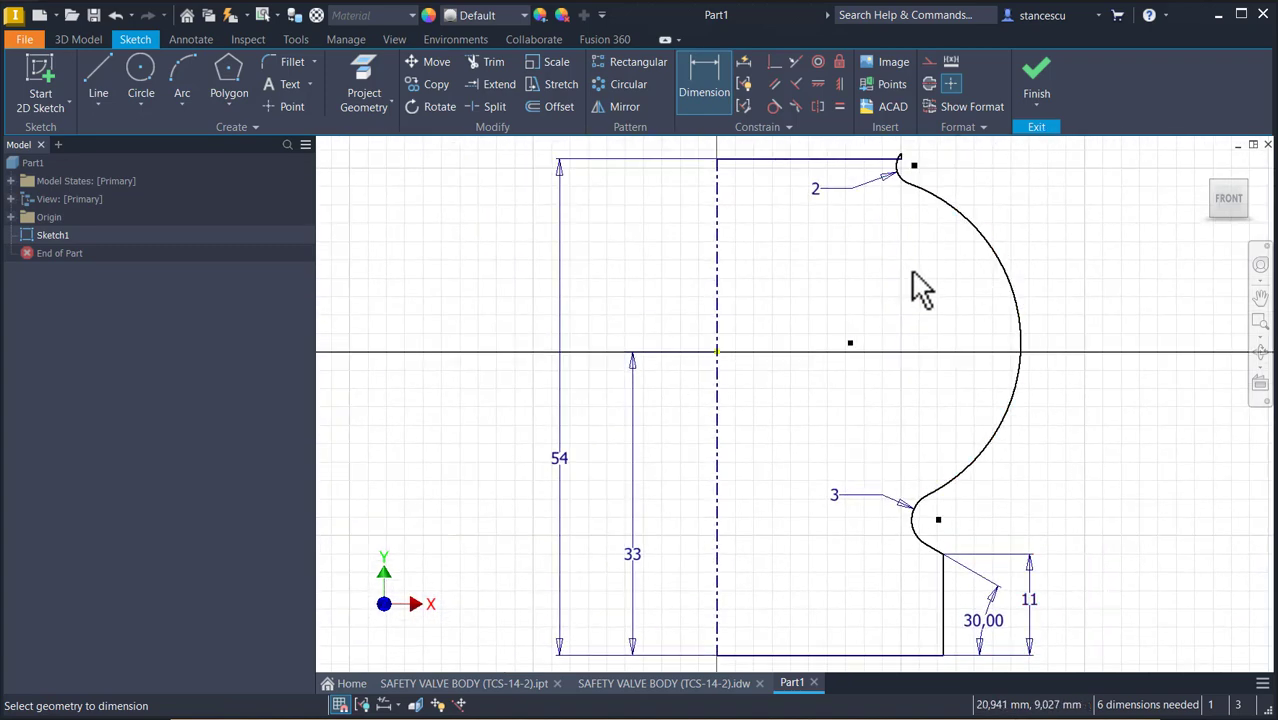
pyautogui.press('Escape')
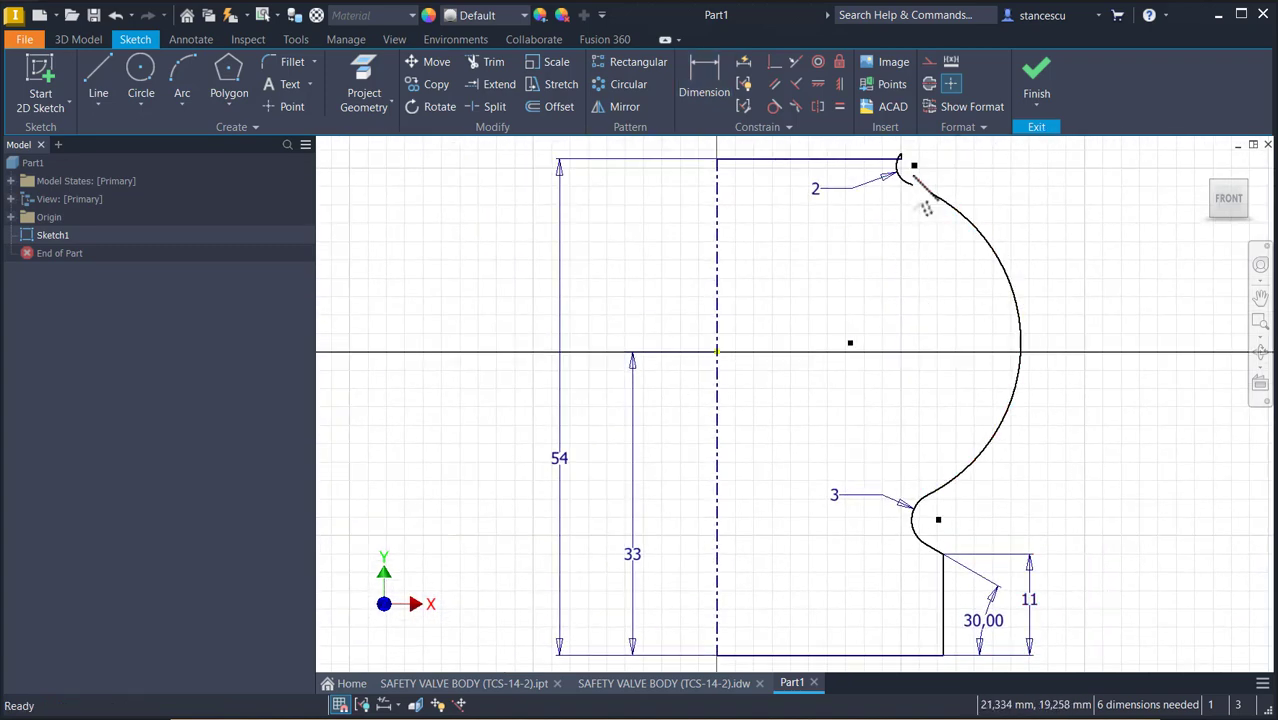
# Reposition the small upper arc so the short vertical line runs downward from the end of the top horizontal line.
pyautogui.moveTo(915, 166); pyautogui.dragTo(919, 186)
pyautogui.click(987, 181)
pyautogui.scroll(3, 968, 200)
pyautogui.moveTo(852, 163); pyautogui.dragTo(879, 166)
# Dimension the height of the short upper vertical line at 2 mm.
pyautogui.moveTo(970, 179); pyautogui.dragTo(989, 387, button='middle')
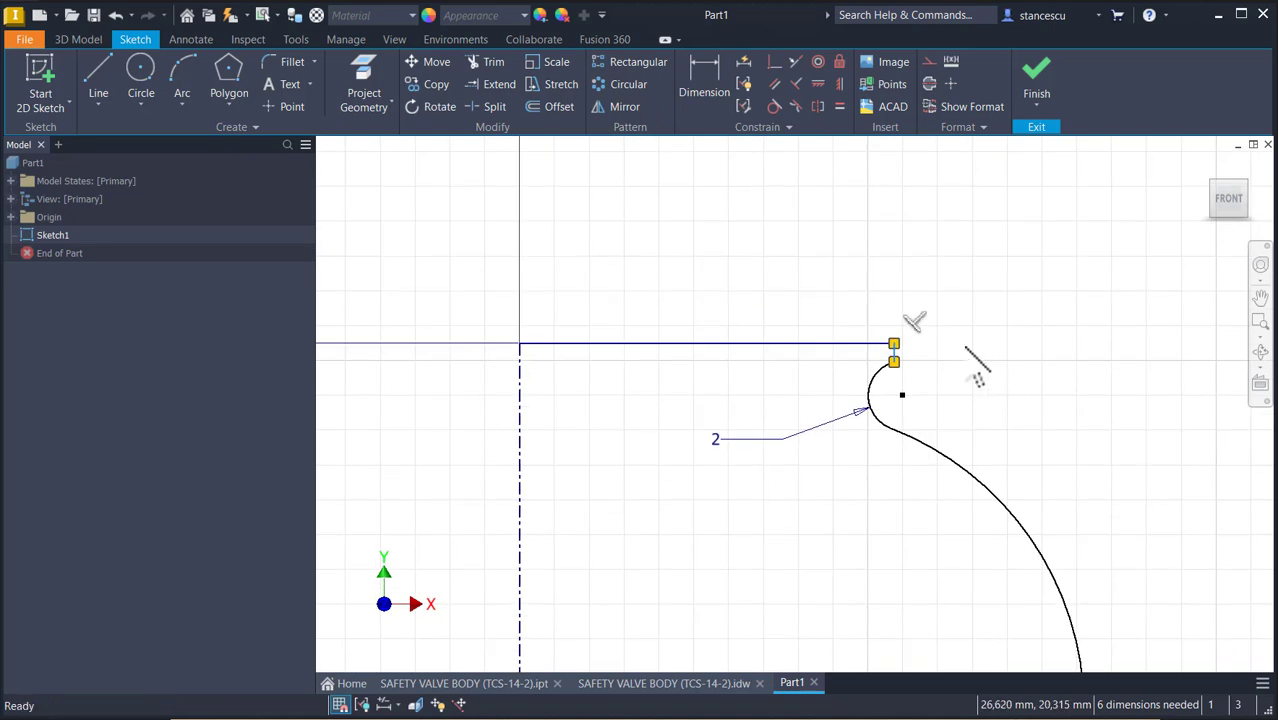
pyautogui.click(710, 78)
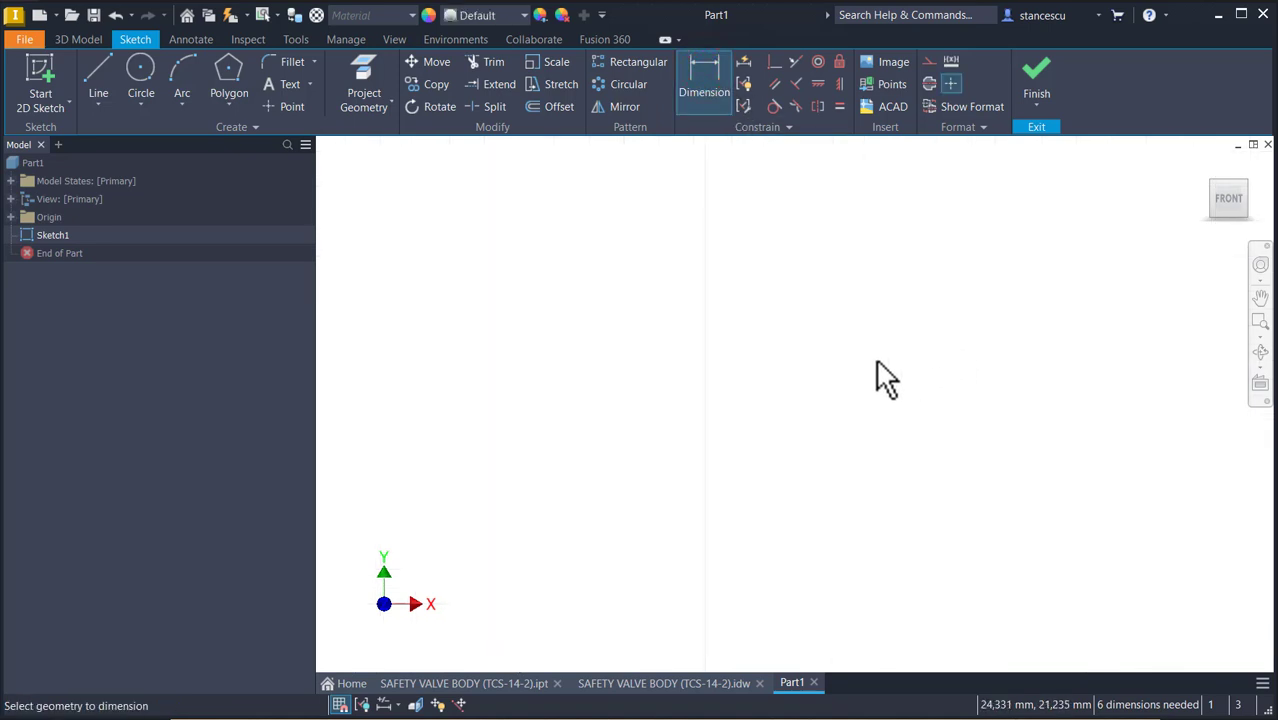
pyautogui.scroll(2, 845, 388)
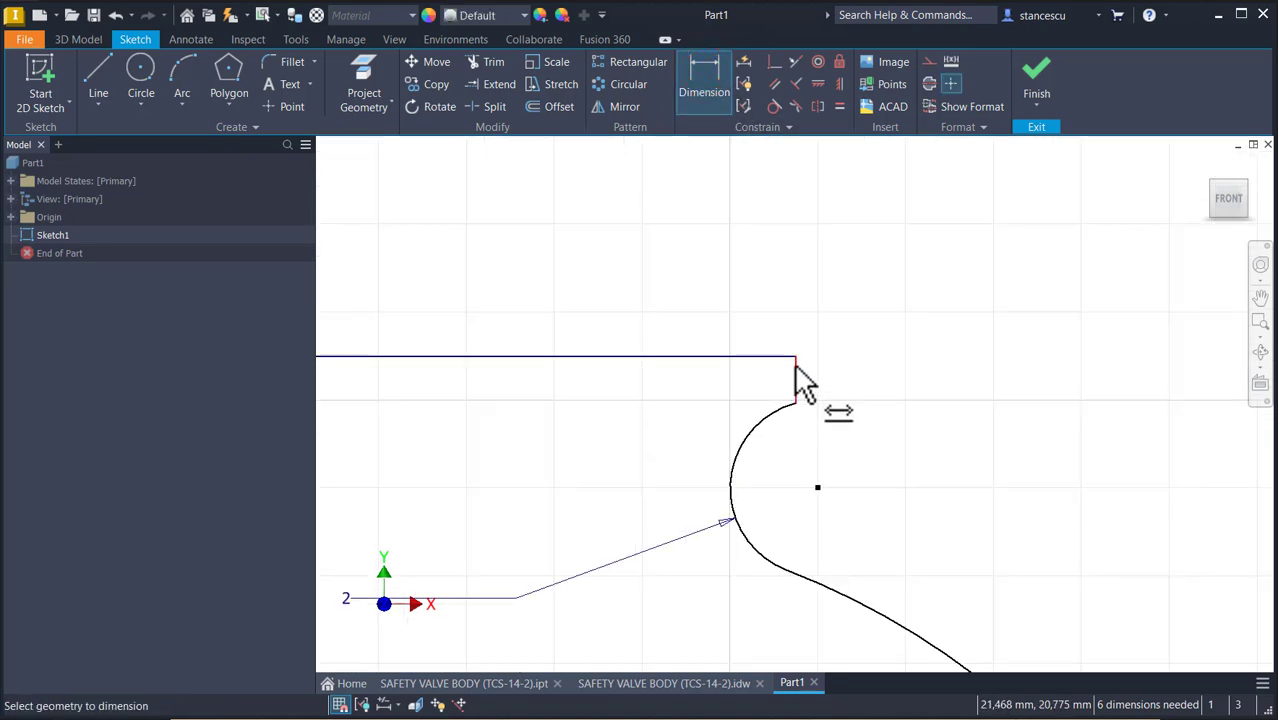
pyautogui.click(795, 366)
pyautogui.click(1004, 370)
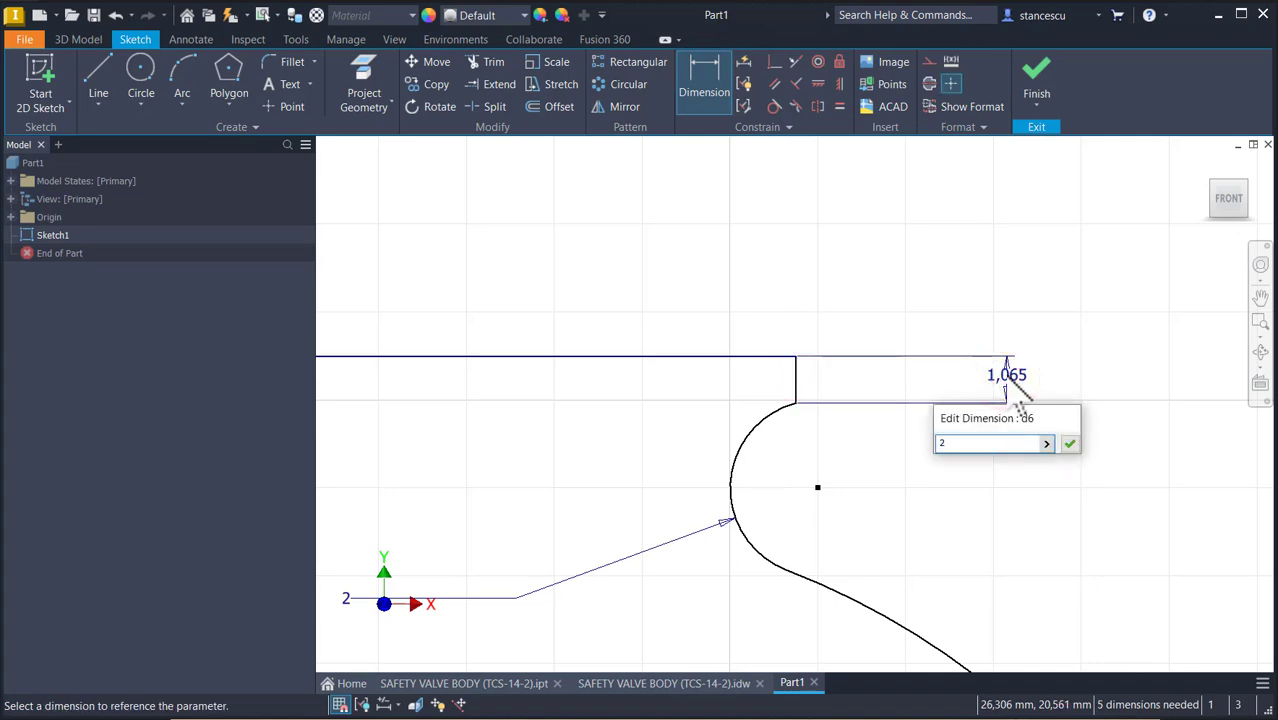
pyautogui.write('2')
pyautogui.press('Return')
pyautogui.press('Home')
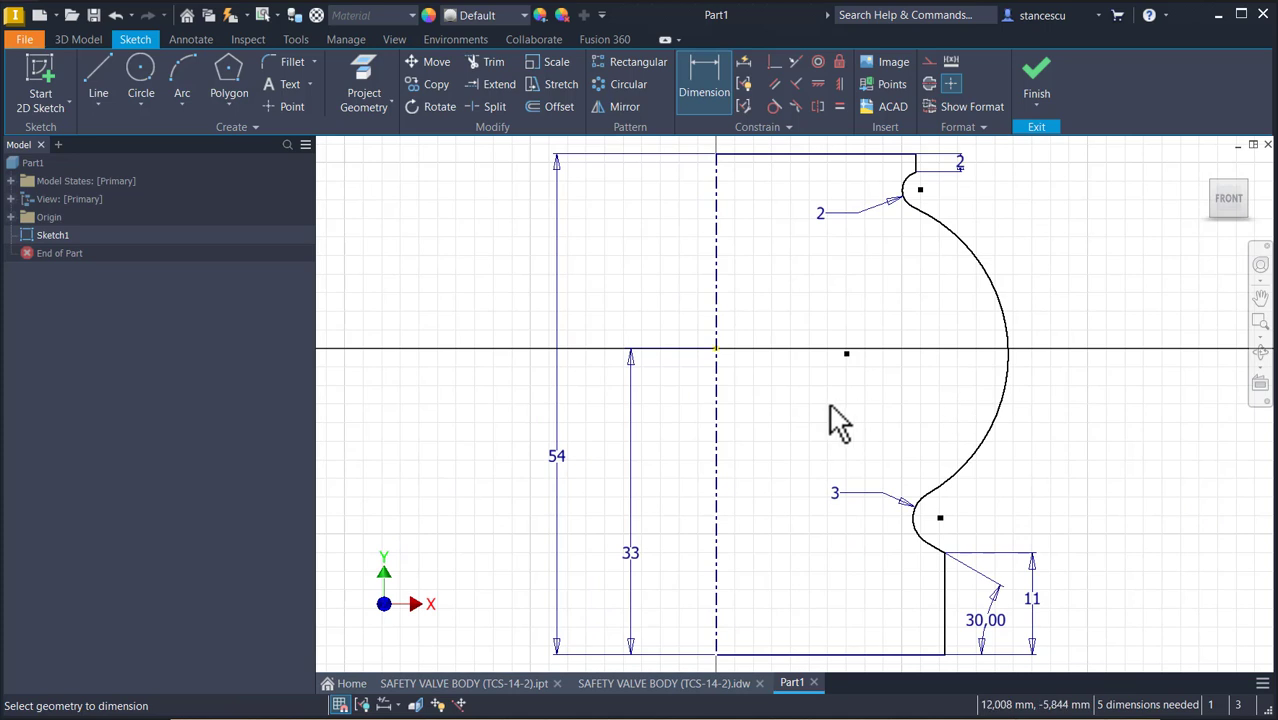
pyautogui.press('Escape')
# Apply a coincident constraint between the large arc's center and the origin point on the centerline.
pyautogui.click(770, 62)
pyautogui.click(846, 354)
pyautogui.click(717, 349)
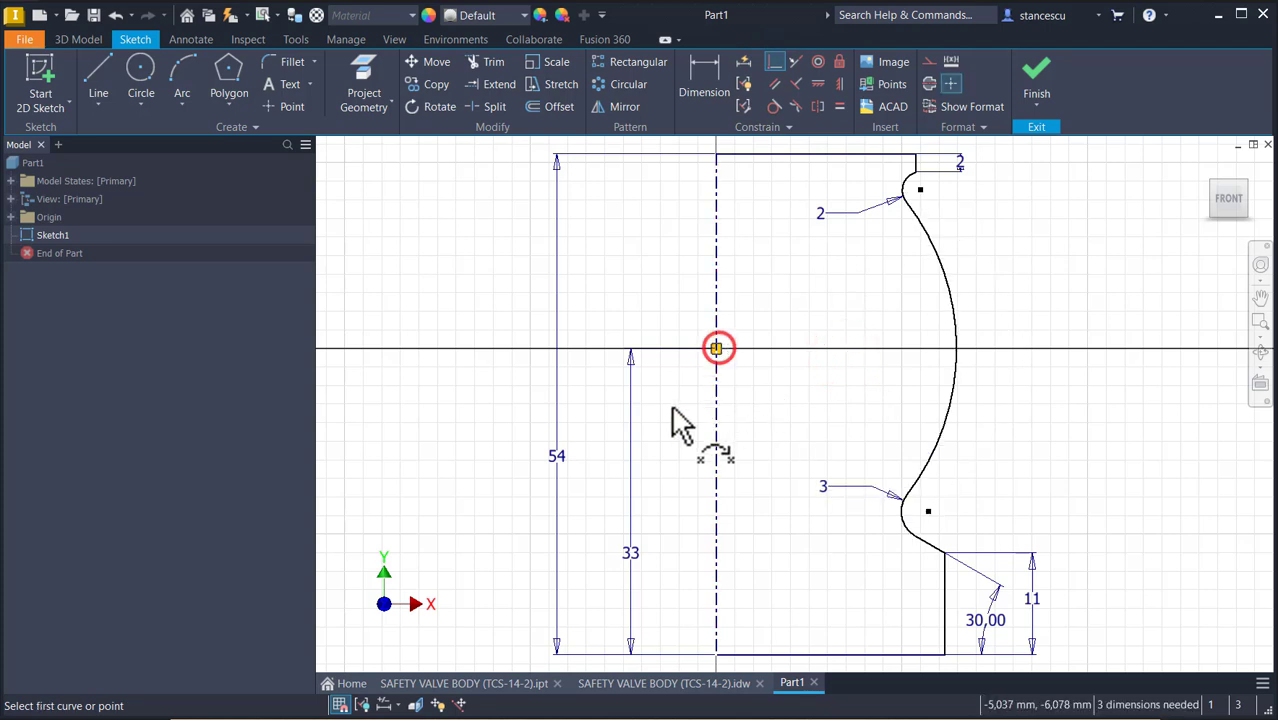
# Dimension the large arc with a radius of 23 mm.
pyautogui.click(704, 78)
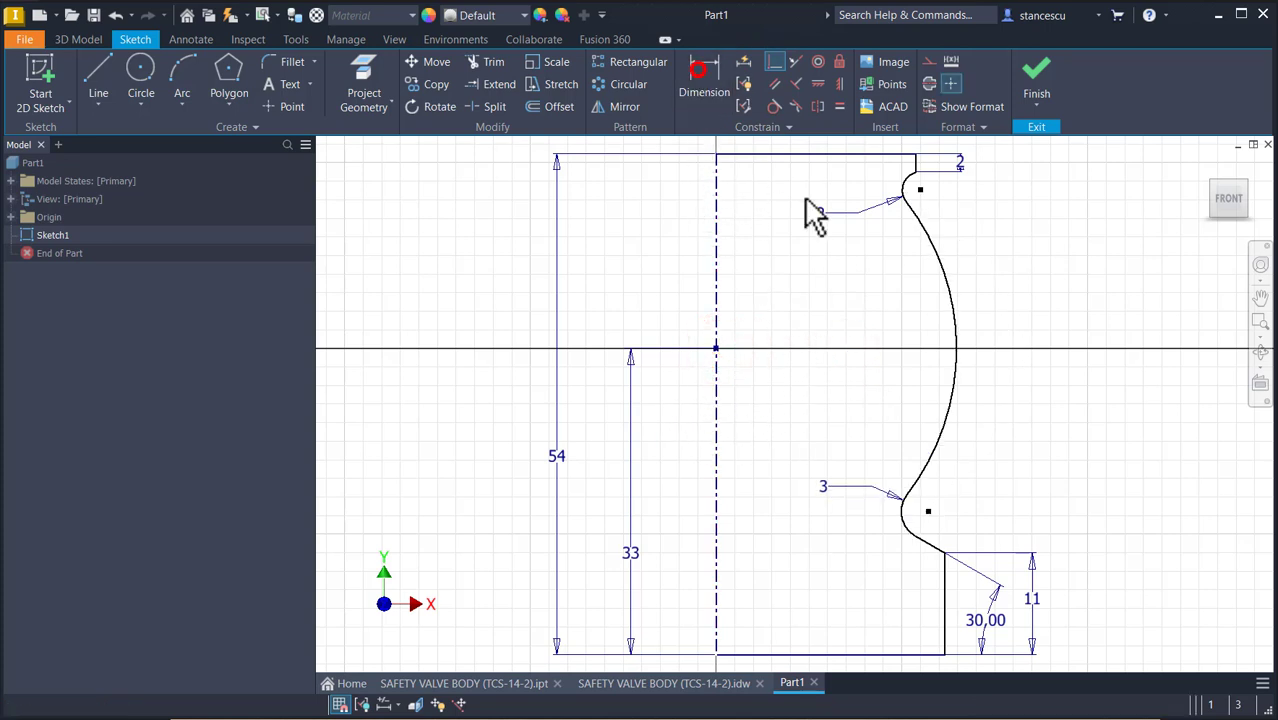
pyautogui.click(943, 285)
pyautogui.click(870, 296)
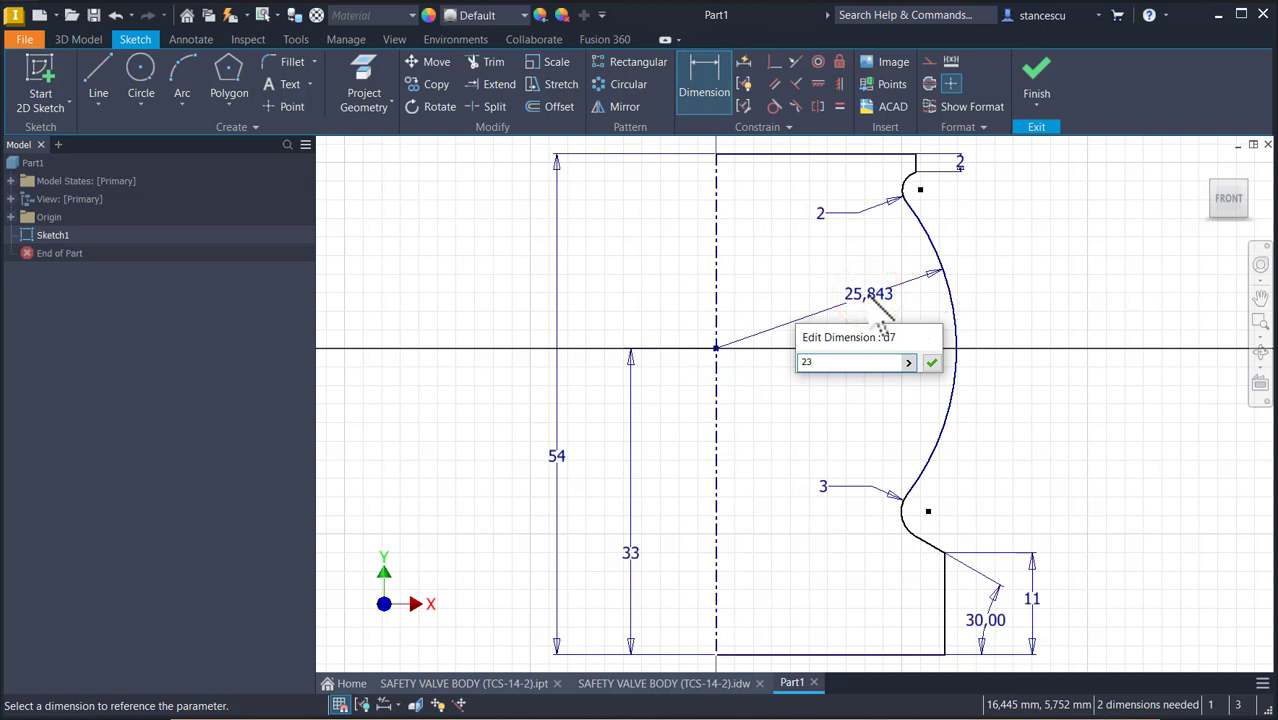
pyautogui.press('Return')
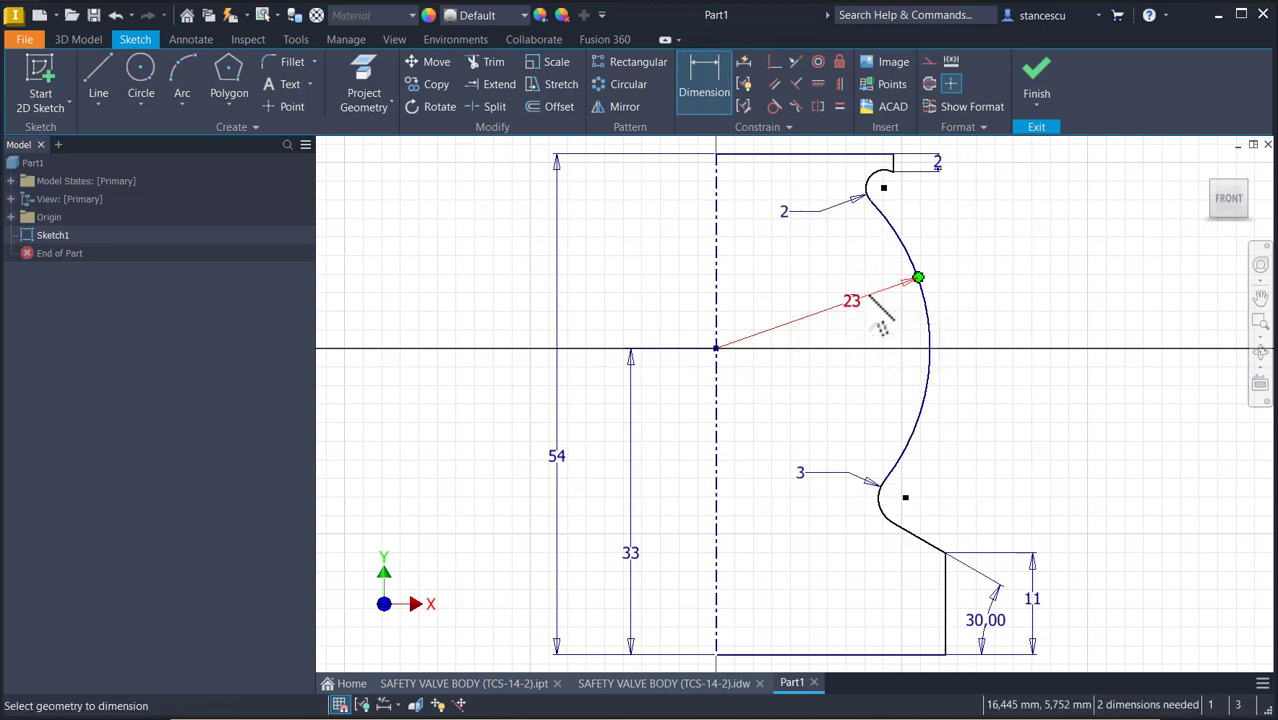
# Dimension the short upper vertical line from the centerline as a 35 mm diameter above the profile.
pyautogui.moveTo(978, 250); pyautogui.dragTo(990, 362, button='middle')
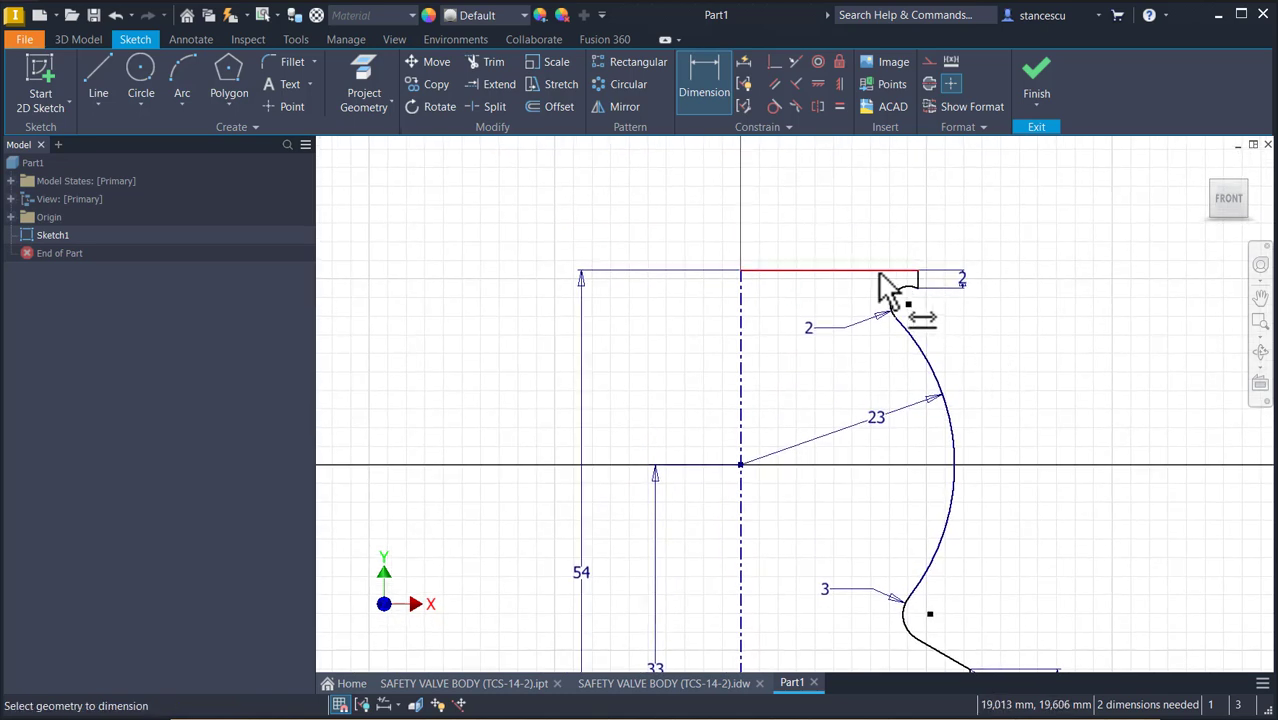
pyautogui.scroll(-3, 857, 268)
pyautogui.click(978, 306)
pyautogui.click(642, 320)
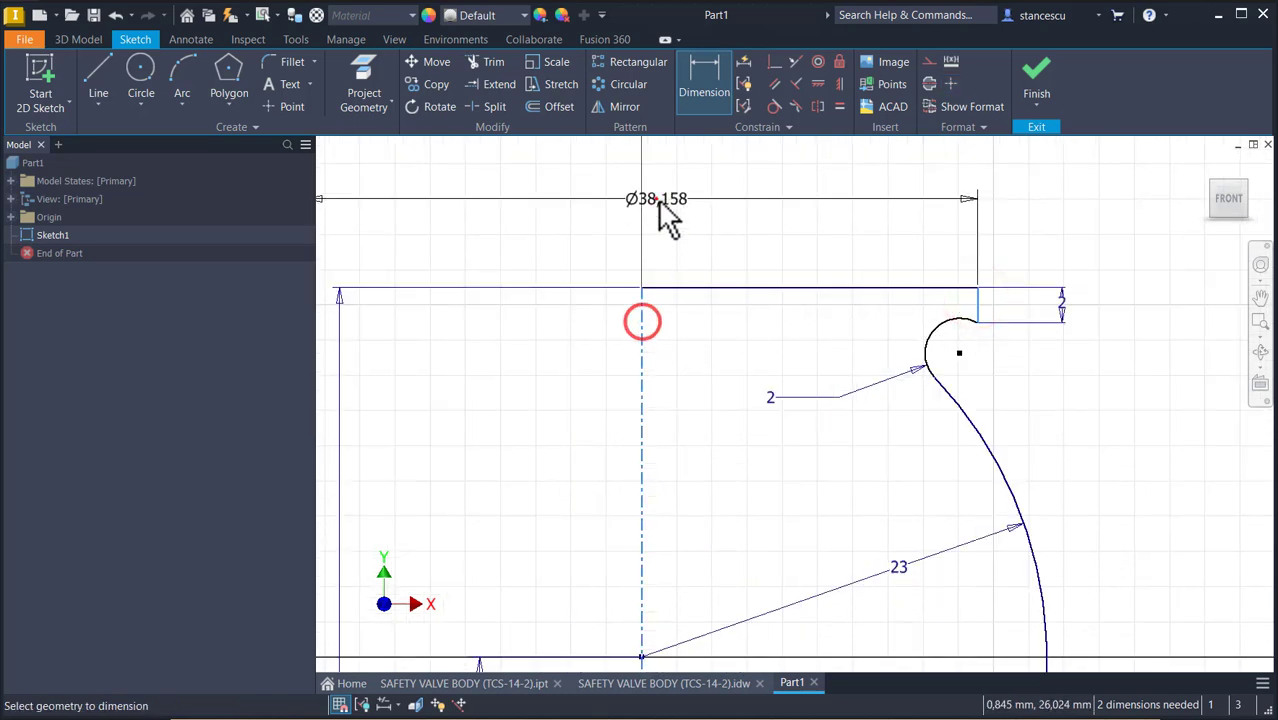
pyautogui.click(655, 198)
pyautogui.write('35')
pyautogui.press('Return')
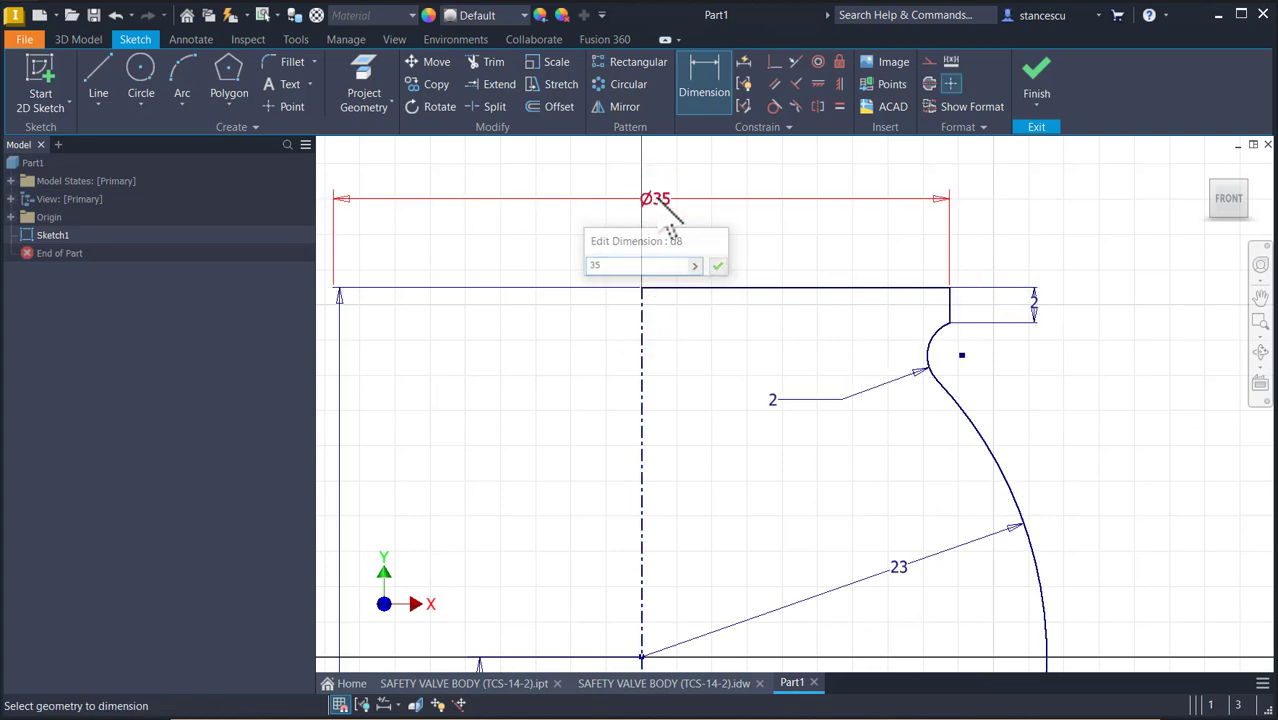
pyautogui.middleClick(685, 213)
pyautogui.middleClick(685, 213)
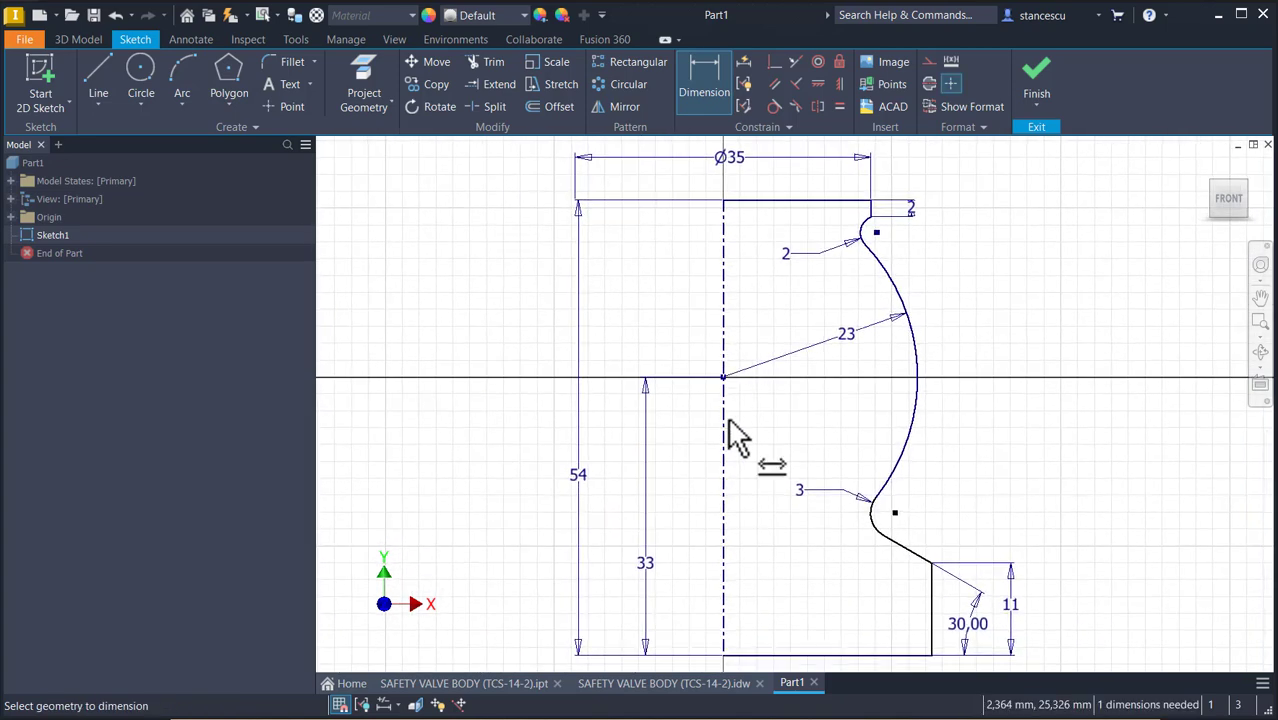
# Dimension the lower outer vertical line from the centerline as a 38 mm diameter below the profile.
pyautogui.moveTo(806, 614); pyautogui.dragTo(812, 530, button='middle')
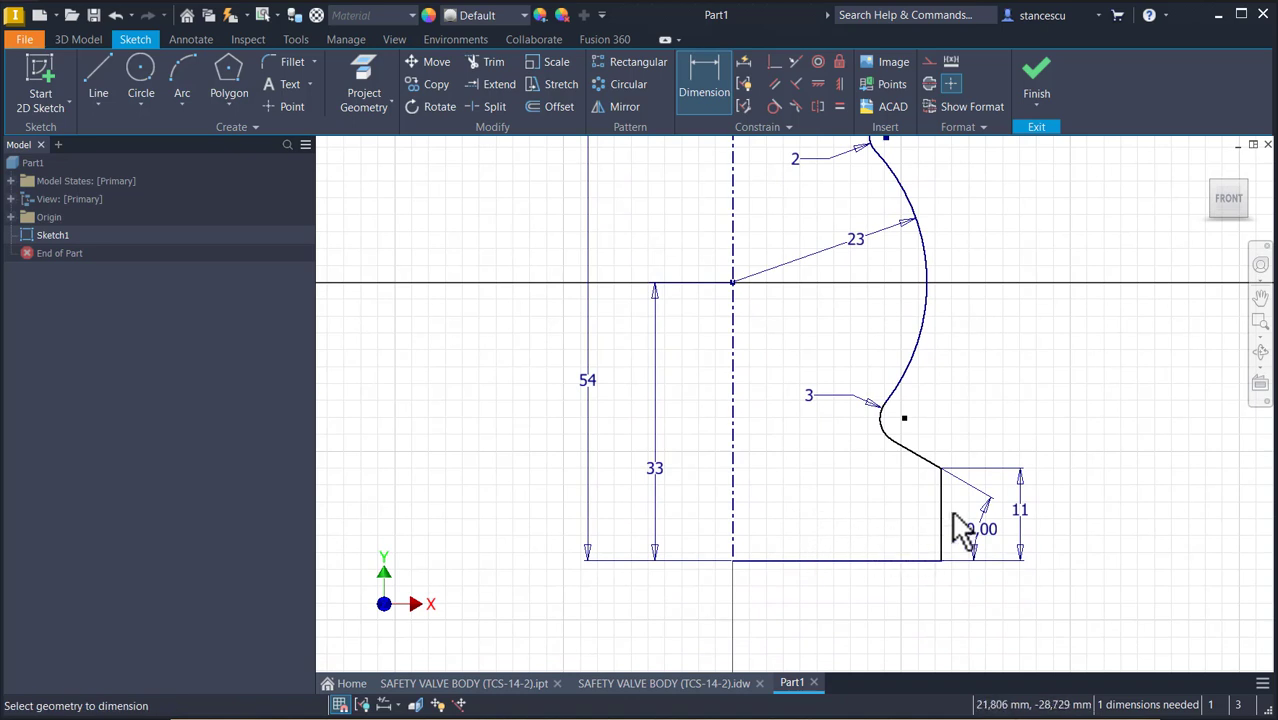
pyautogui.click(941, 500)
pyautogui.click(733, 534)
pyautogui.click(764, 606)
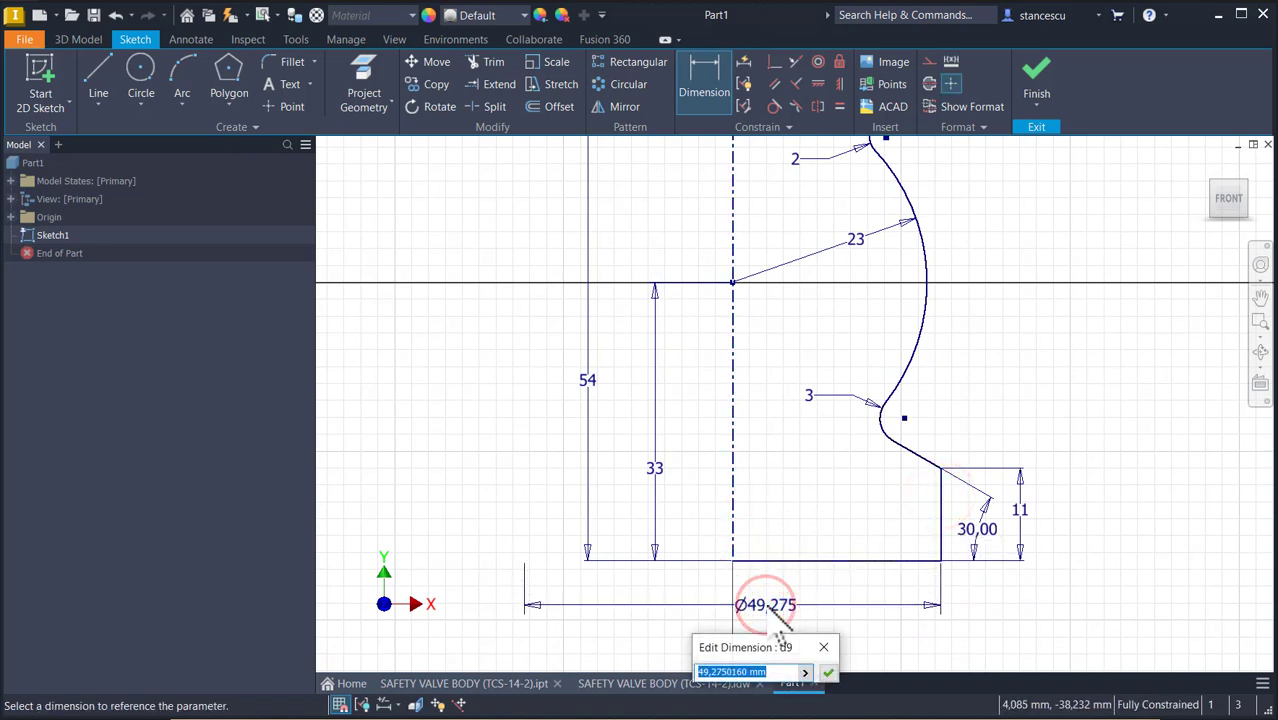
pyautogui.write('38')
pyautogui.press('Return')
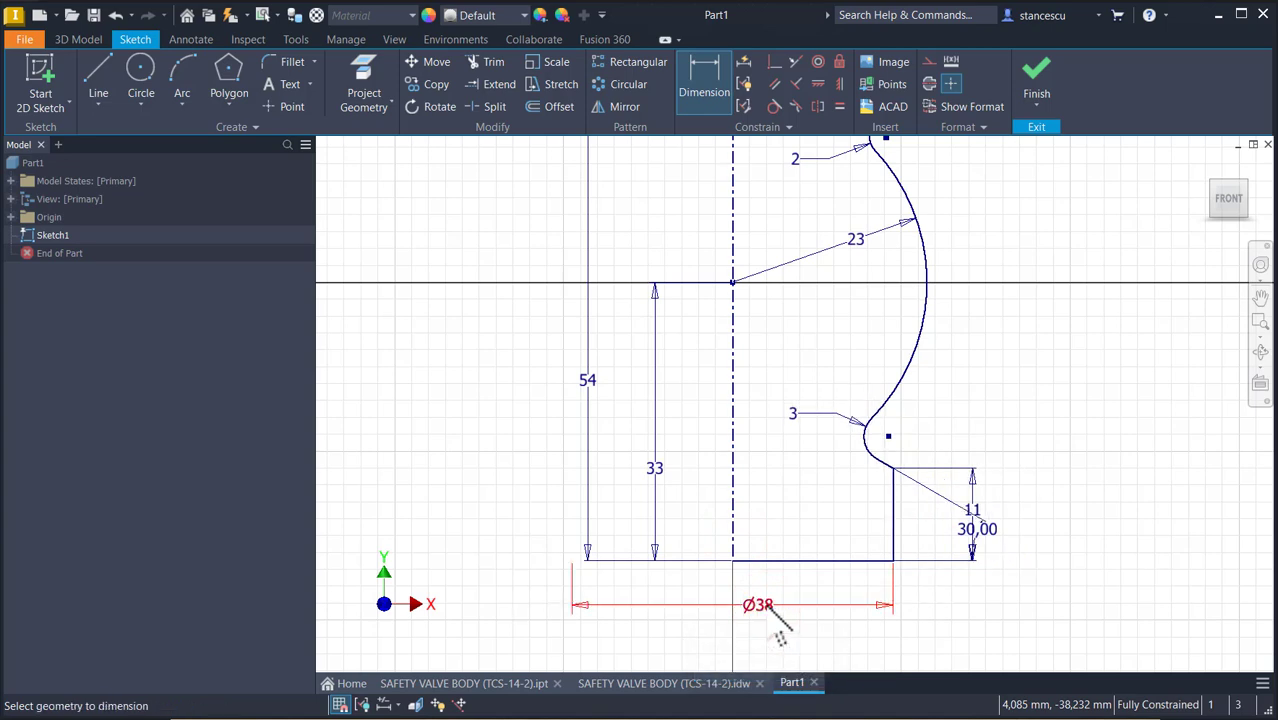
pyautogui.press('Home')
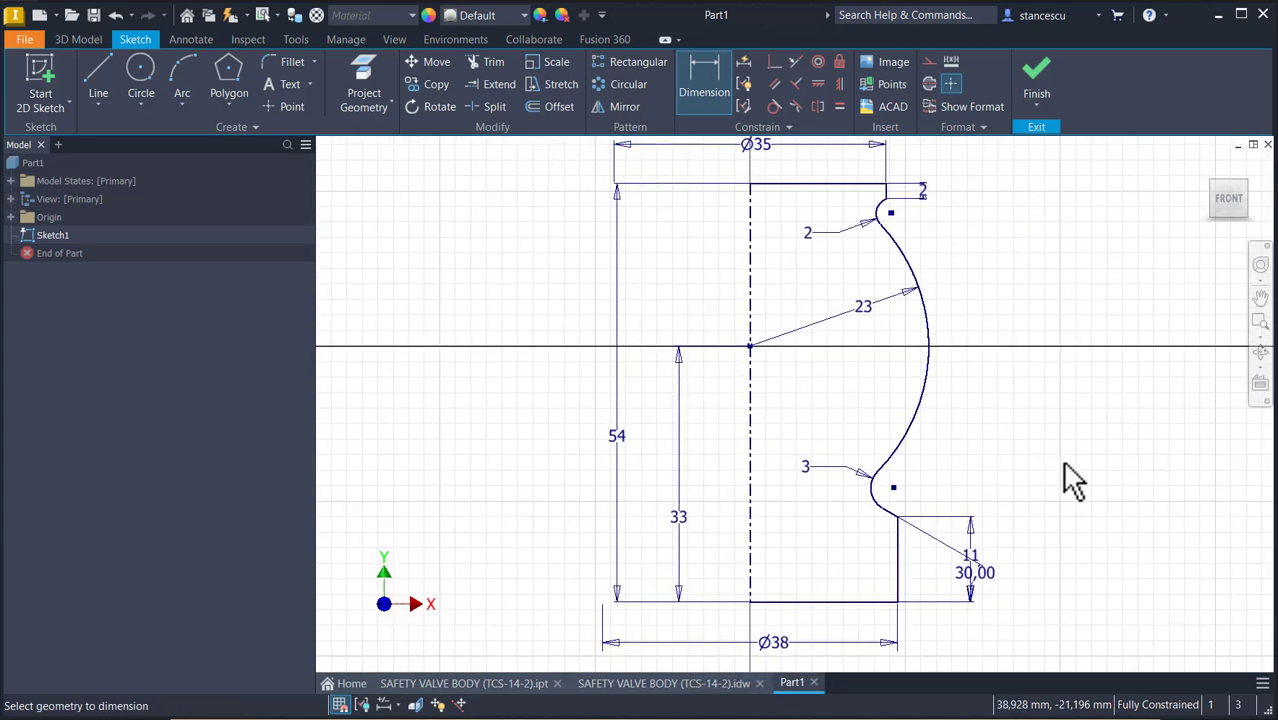
# Finish the sketch and revolve the closed profile a full 360 degrees around the centerline as a new solid.
pyautogui.click(1040, 75)
pyautogui.press('F6')
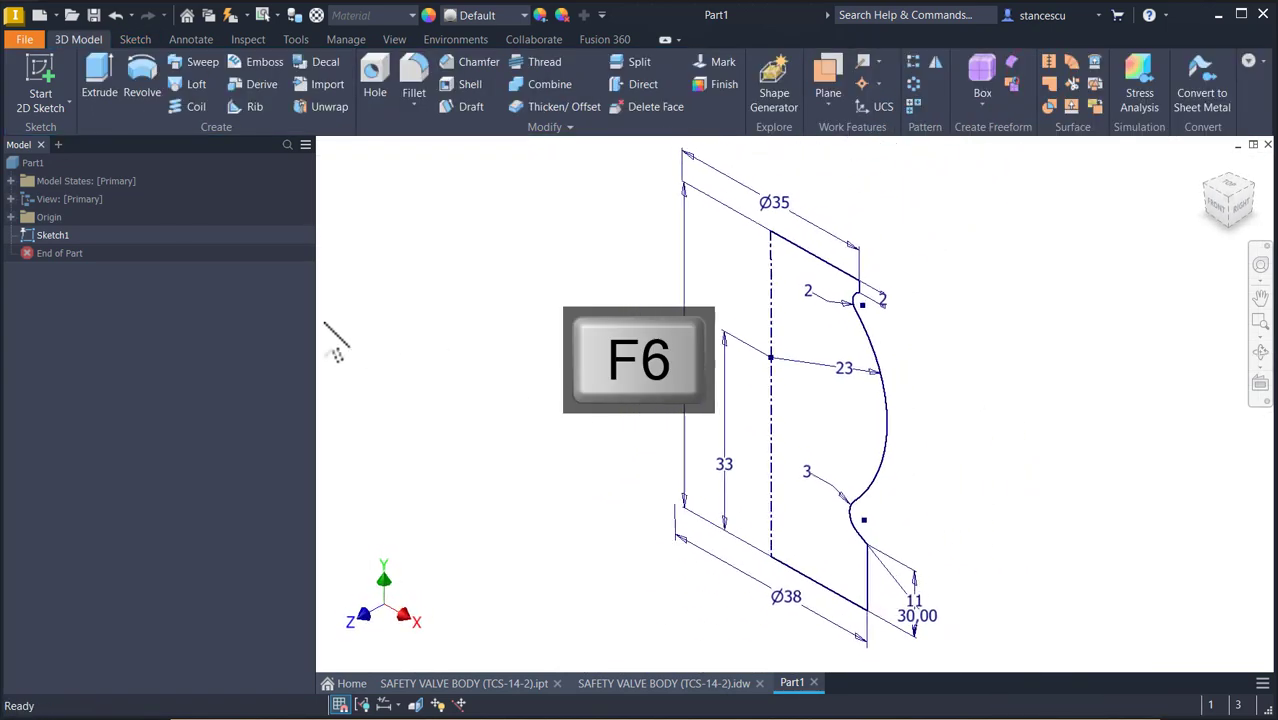
pyautogui.click(134, 78)
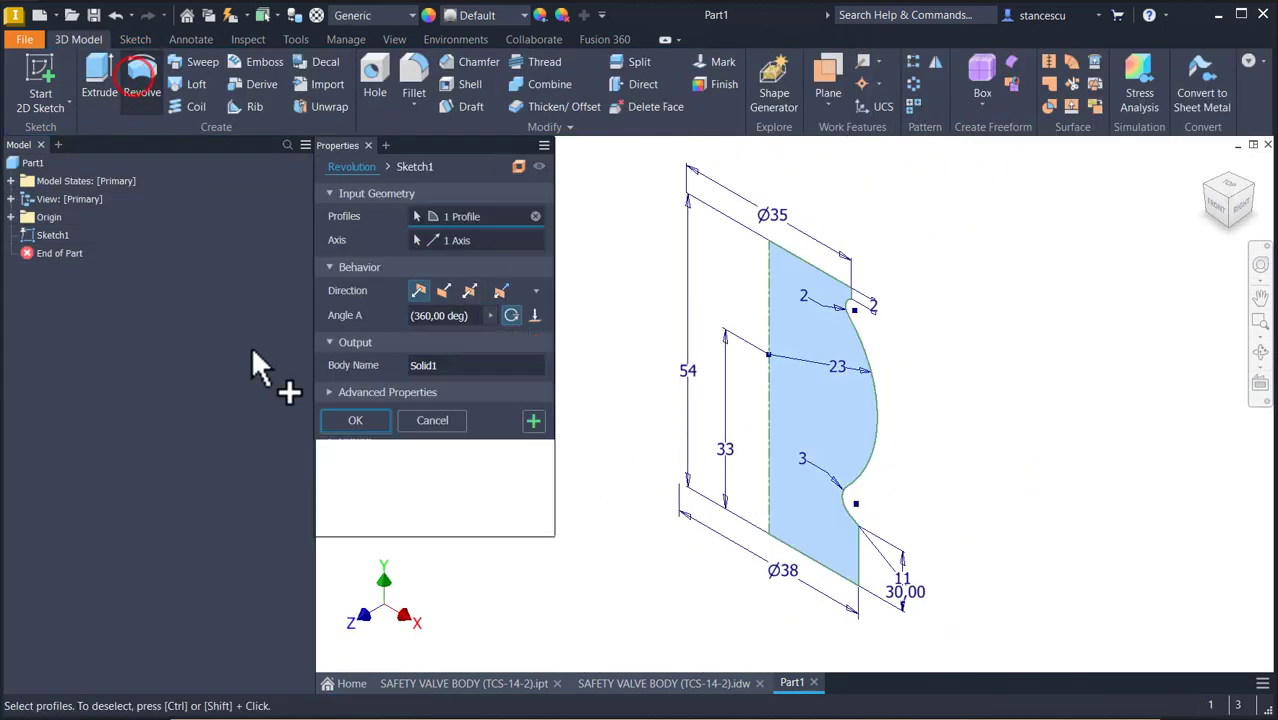
pyautogui.click(350, 421)
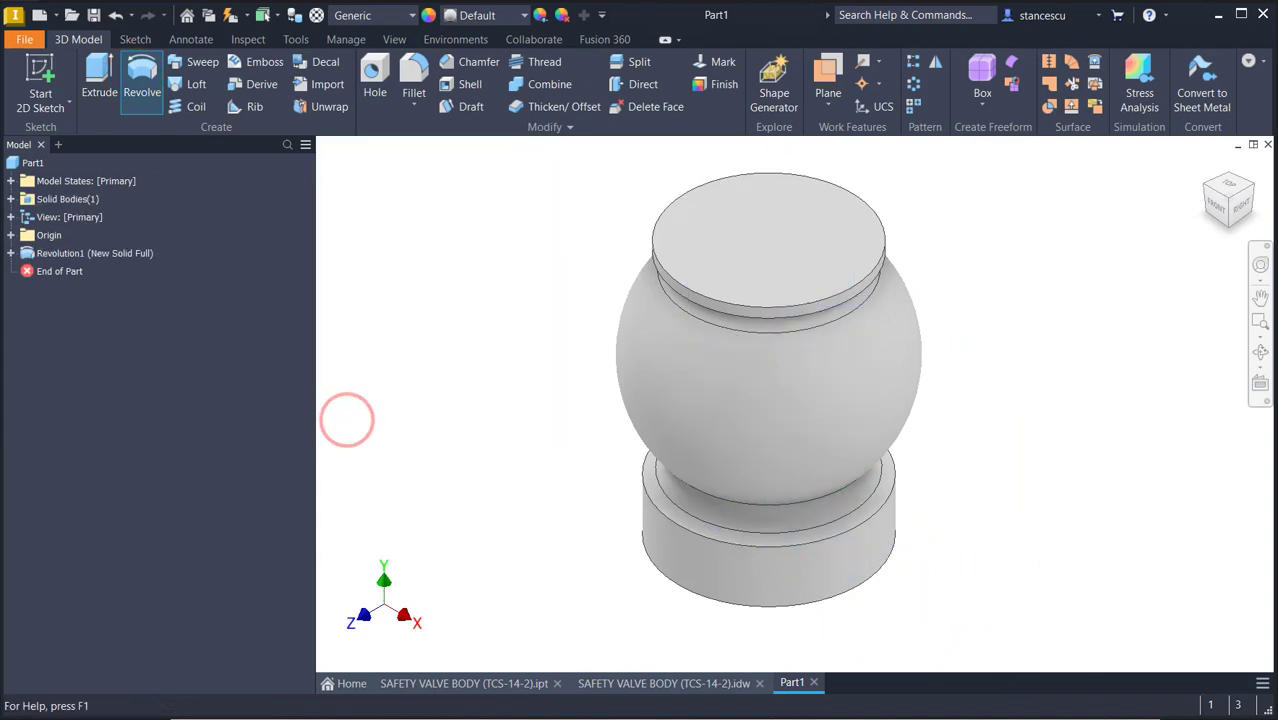
# Check the SAFETY VALVE BODY (TCS-14-2).idw drawing and start a sketch in Part1 on the YZ plane with sliced graphics.
pyautogui.click(648, 683)
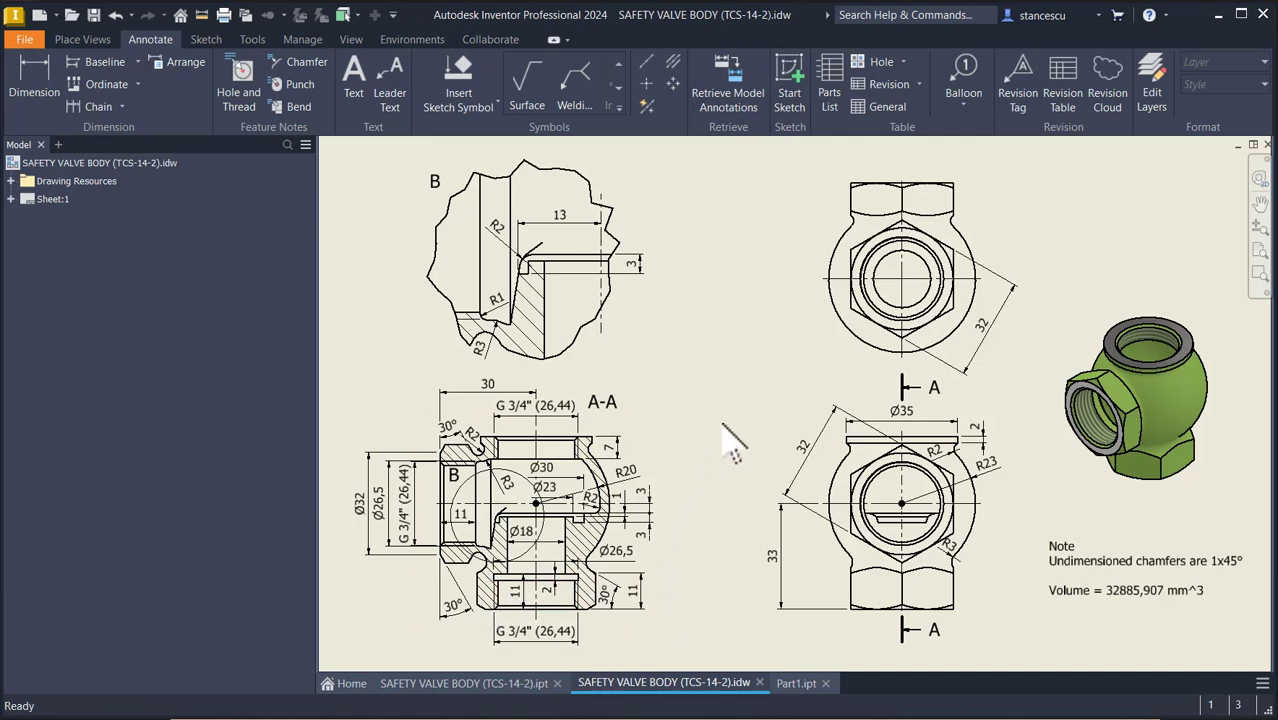
pyautogui.click(790, 684)
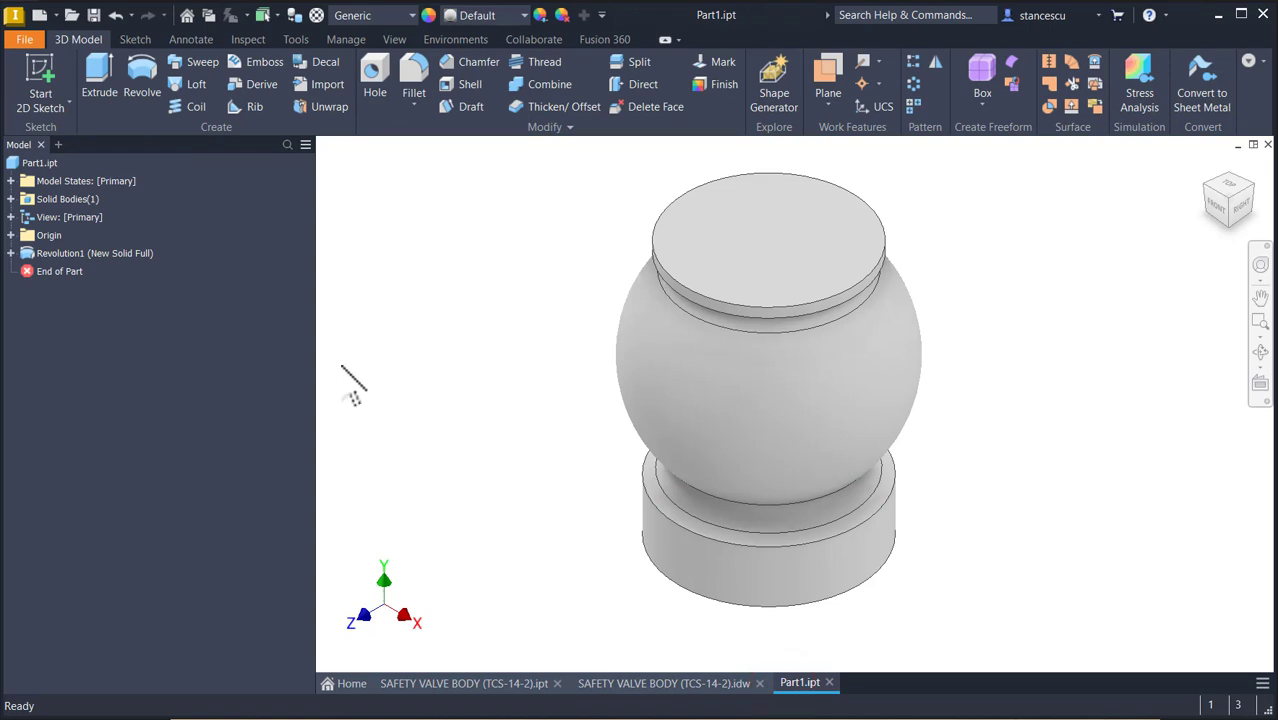
pyautogui.click(11, 235)
pyautogui.click(62, 254)
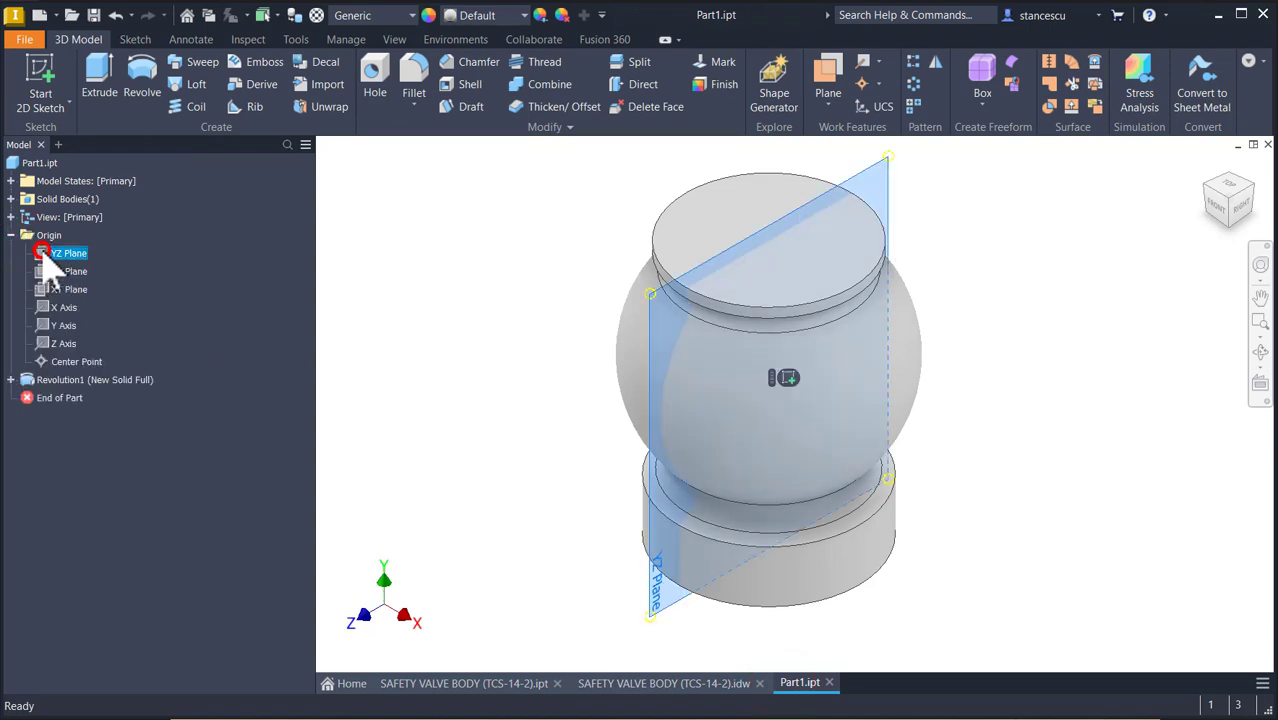
pyautogui.click(788, 383)
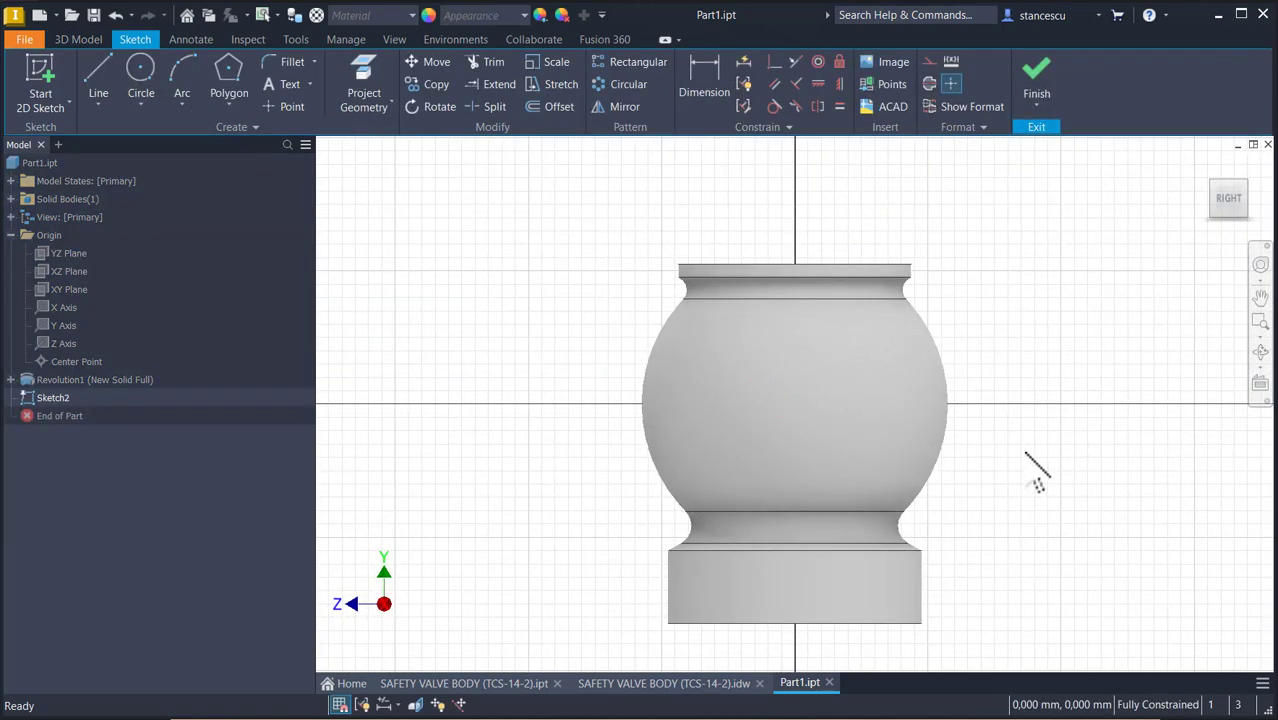
pyautogui.press('F7')
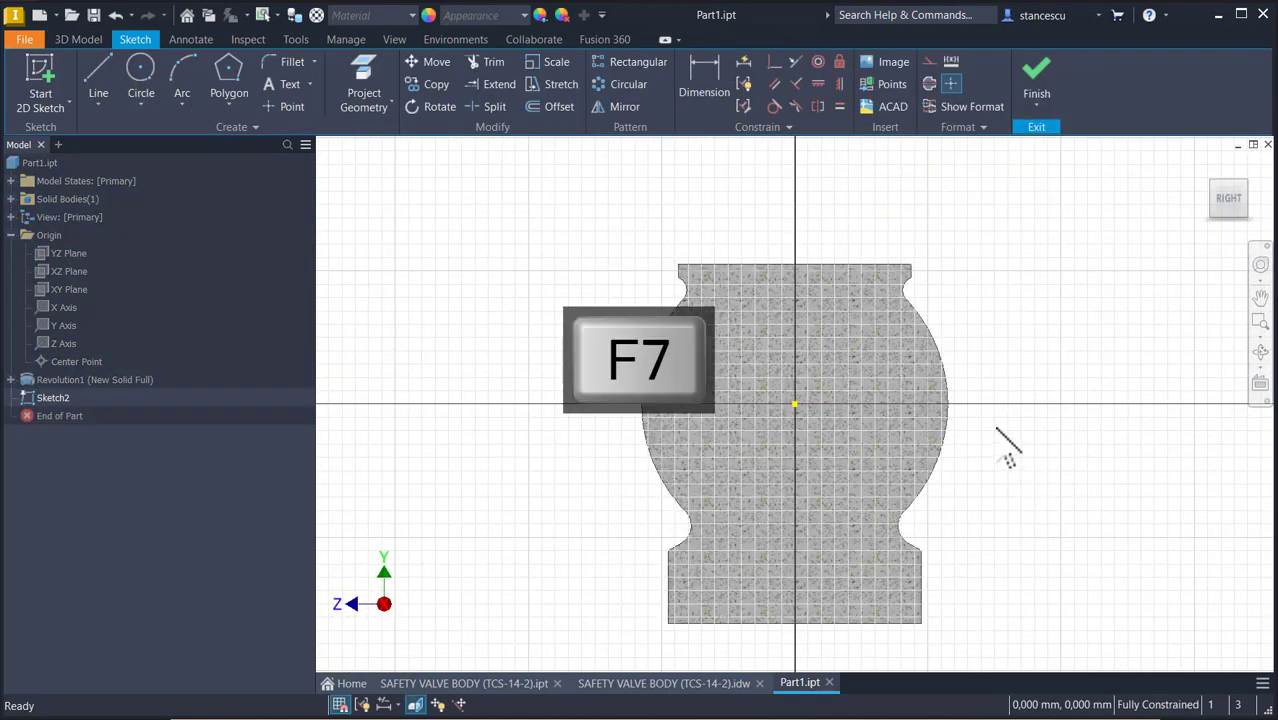
# Draw a 30 mm horizontal line from the origin in the positive Z direction.
pyautogui.click(96, 82)
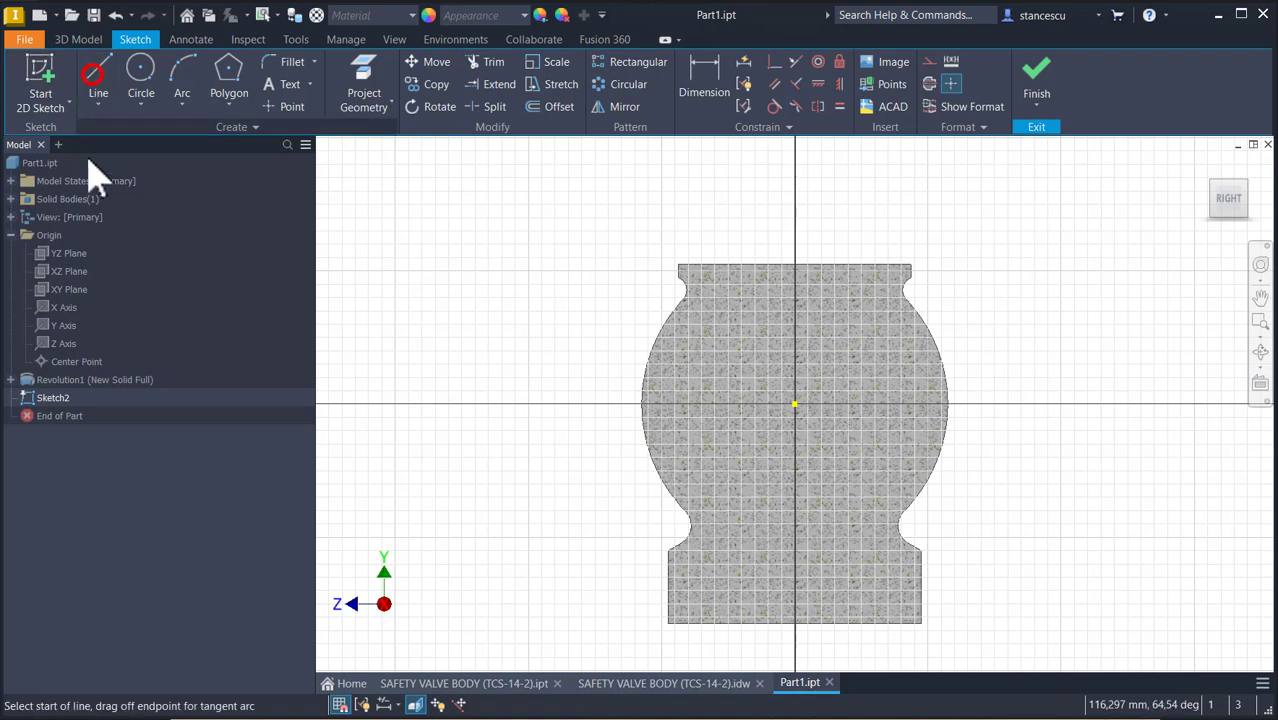
pyautogui.click(795, 404)
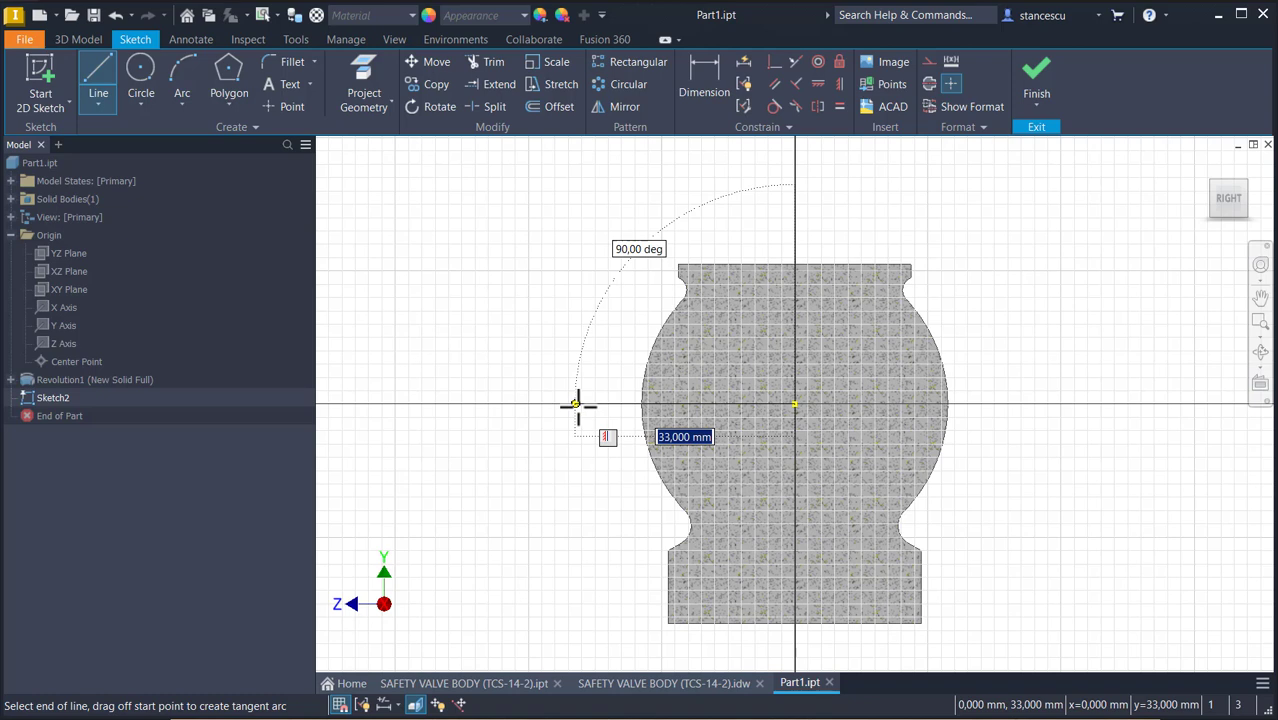
pyautogui.write('30')
pyautogui.press('Return')
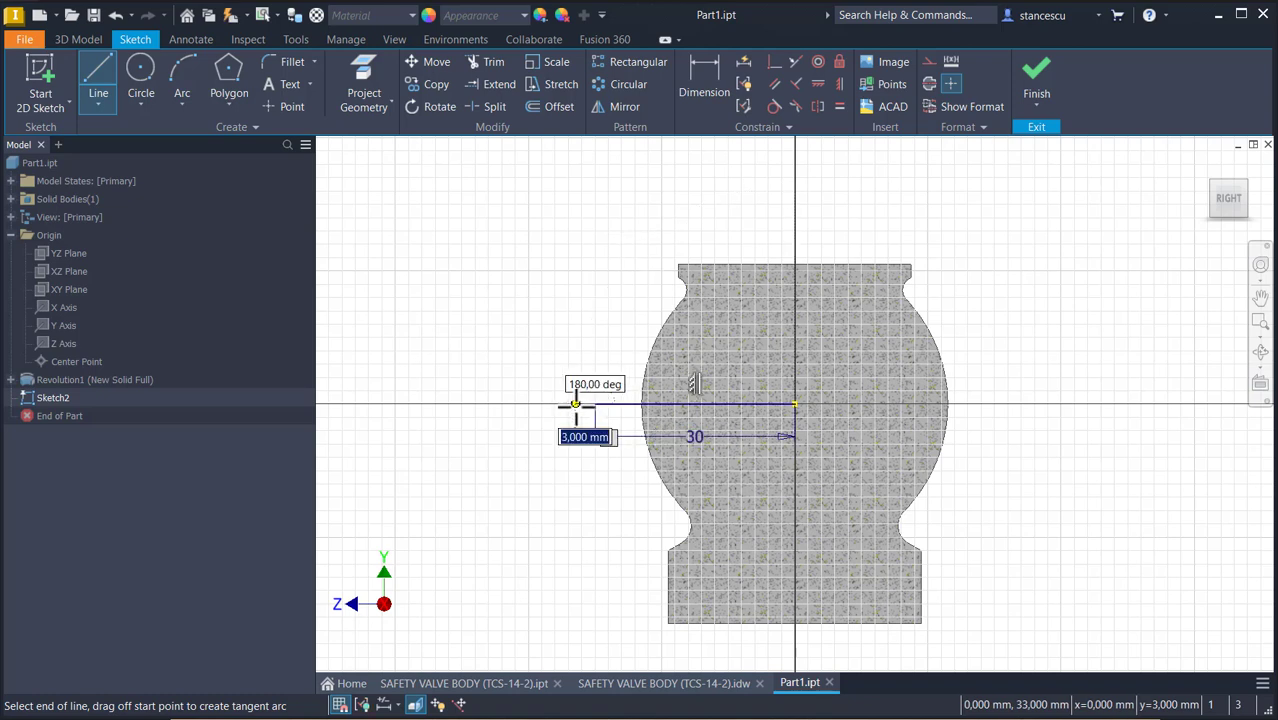
# Convert the 30 mm horizontal line from the origin into a centerline.
pyautogui.press('Escape')
pyautogui.click(623, 404)
pyautogui.click(929, 84)
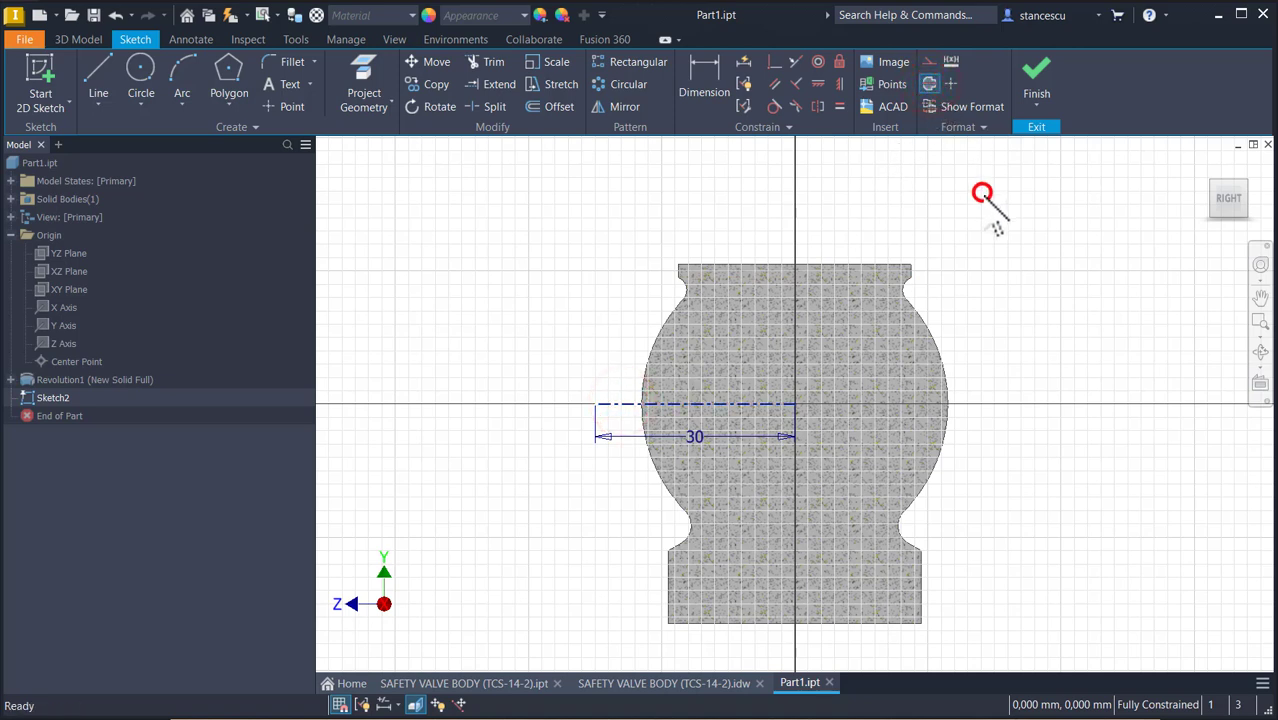
# Sketch a 20 mm vertical line up from the centerline's outer end, a 7 mm horizontal line toward the body and a 5 mm downward slanted line.
pyautogui.click(99, 76)
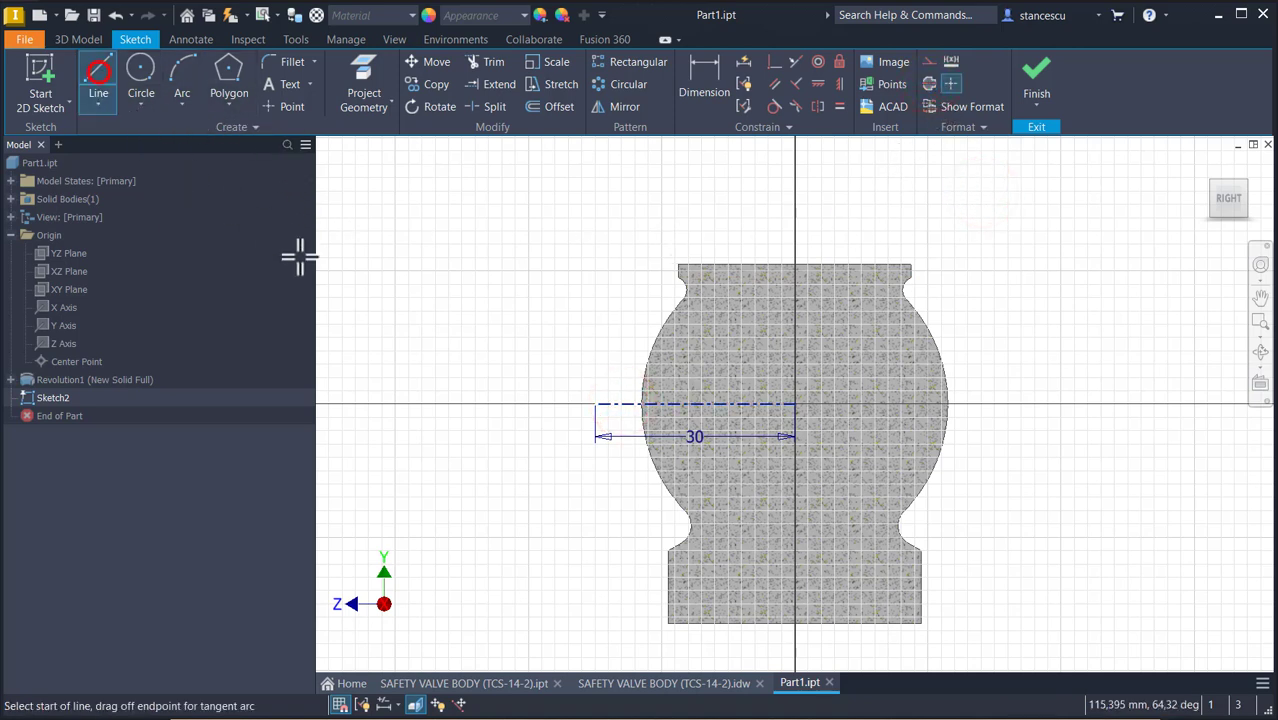
pyautogui.click(596, 403)
pyautogui.click(594, 270)
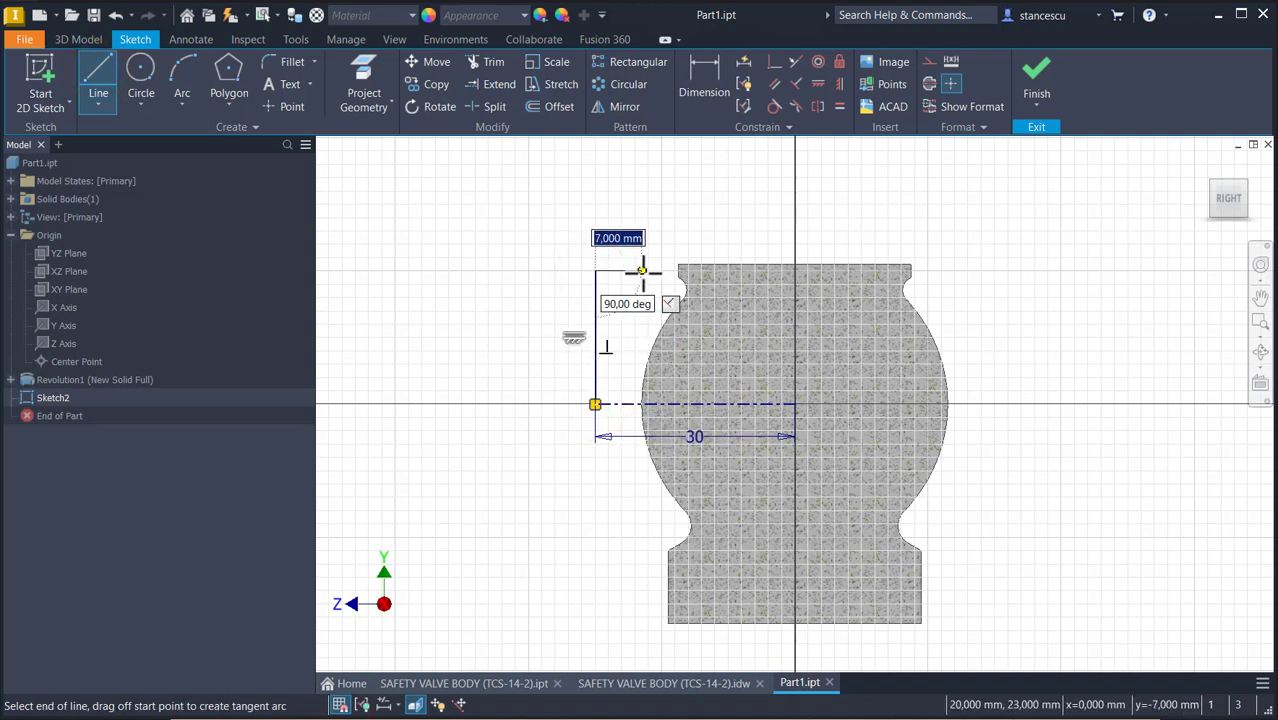
pyautogui.click(642, 270)
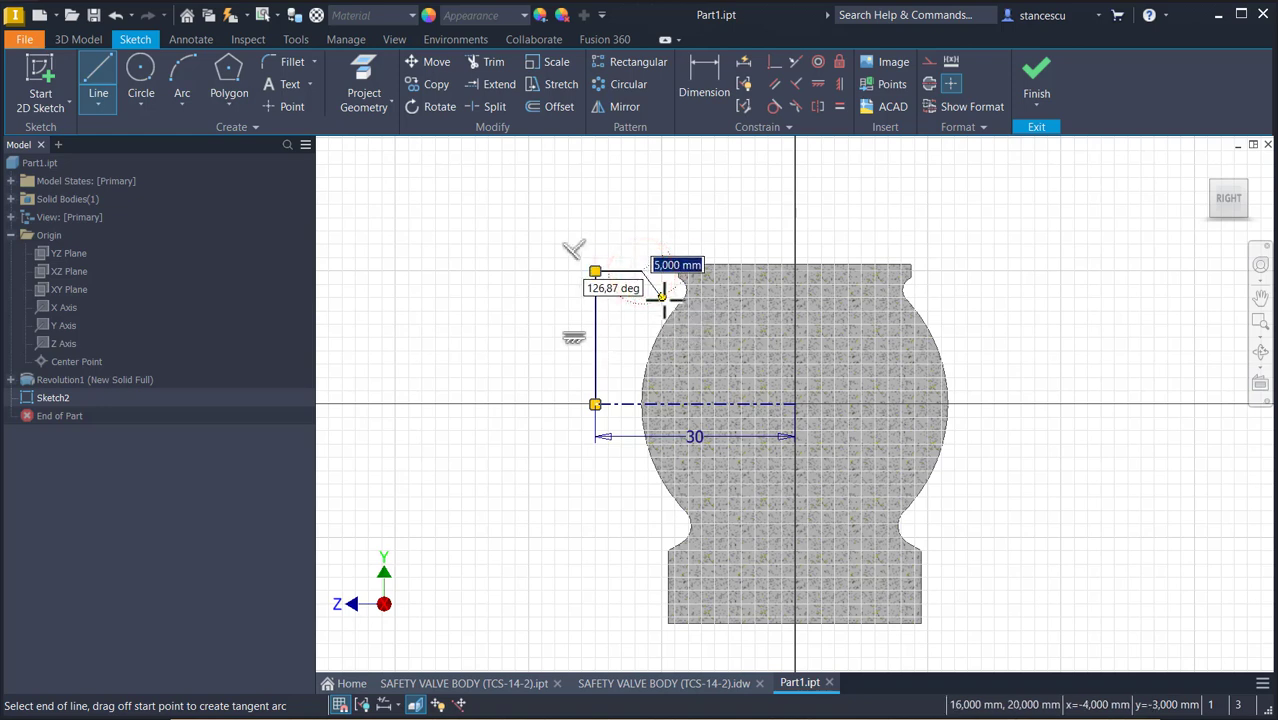
pyautogui.click(661, 296)
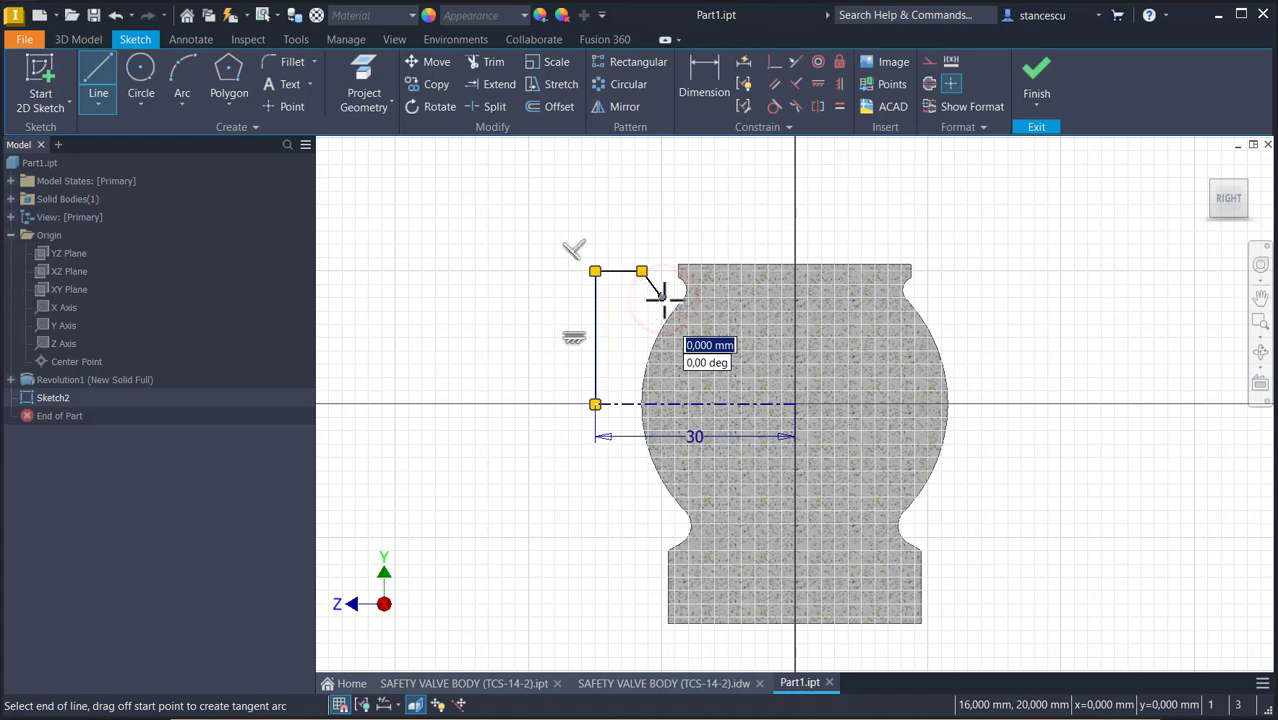
pyautogui.press('Escape')
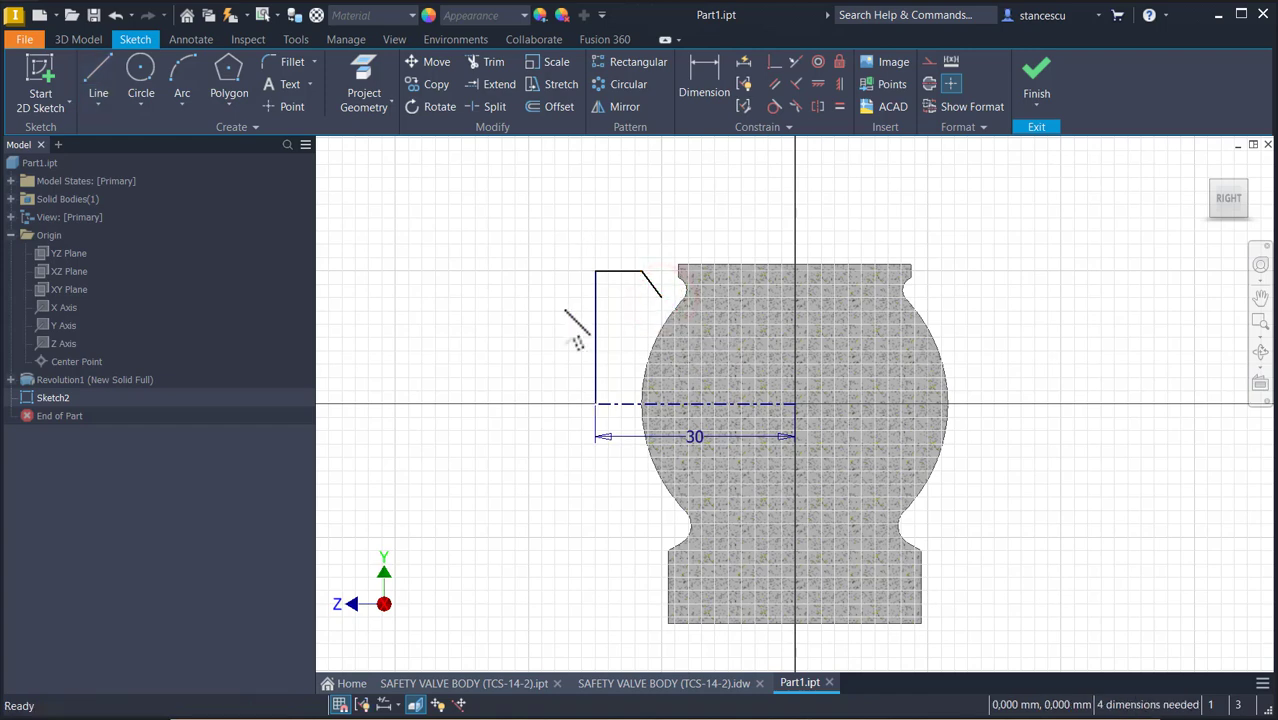
# Project the upper neck groove's arc on the side-port side of the body into the sketch.
pyautogui.click(383, 90)
pyautogui.scroll(-3, 690, 310)
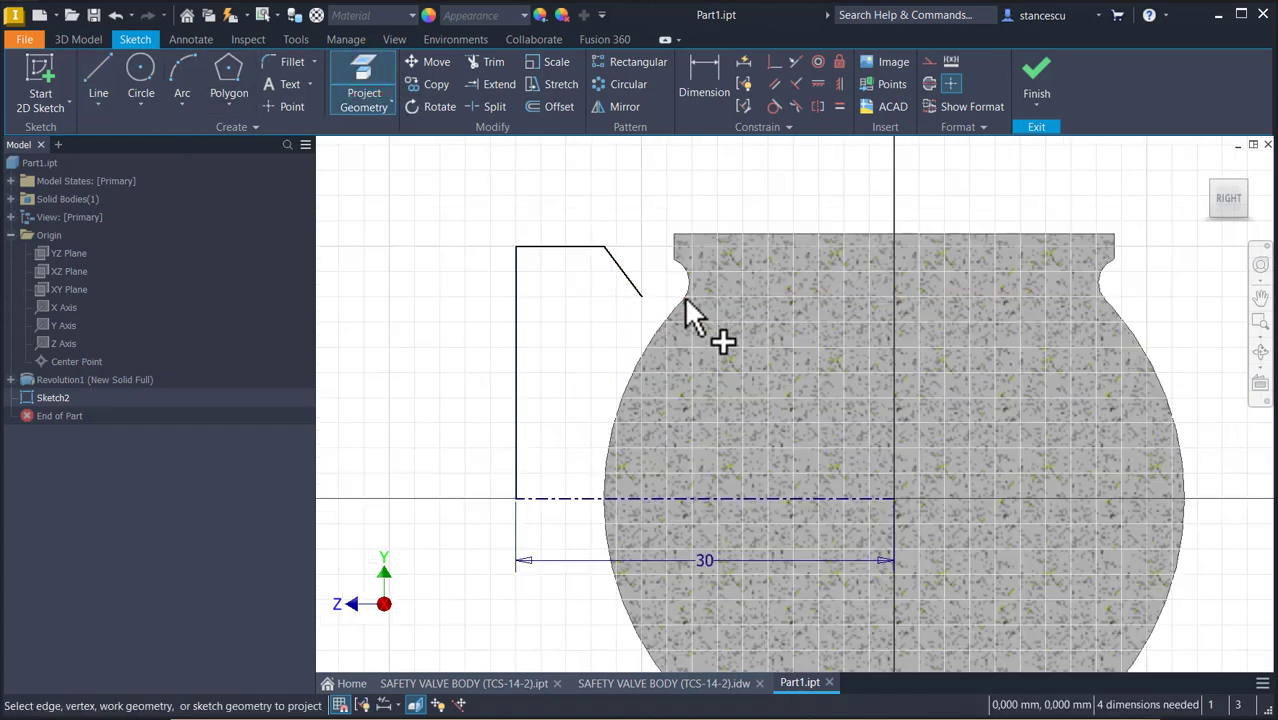
pyautogui.click(687, 278)
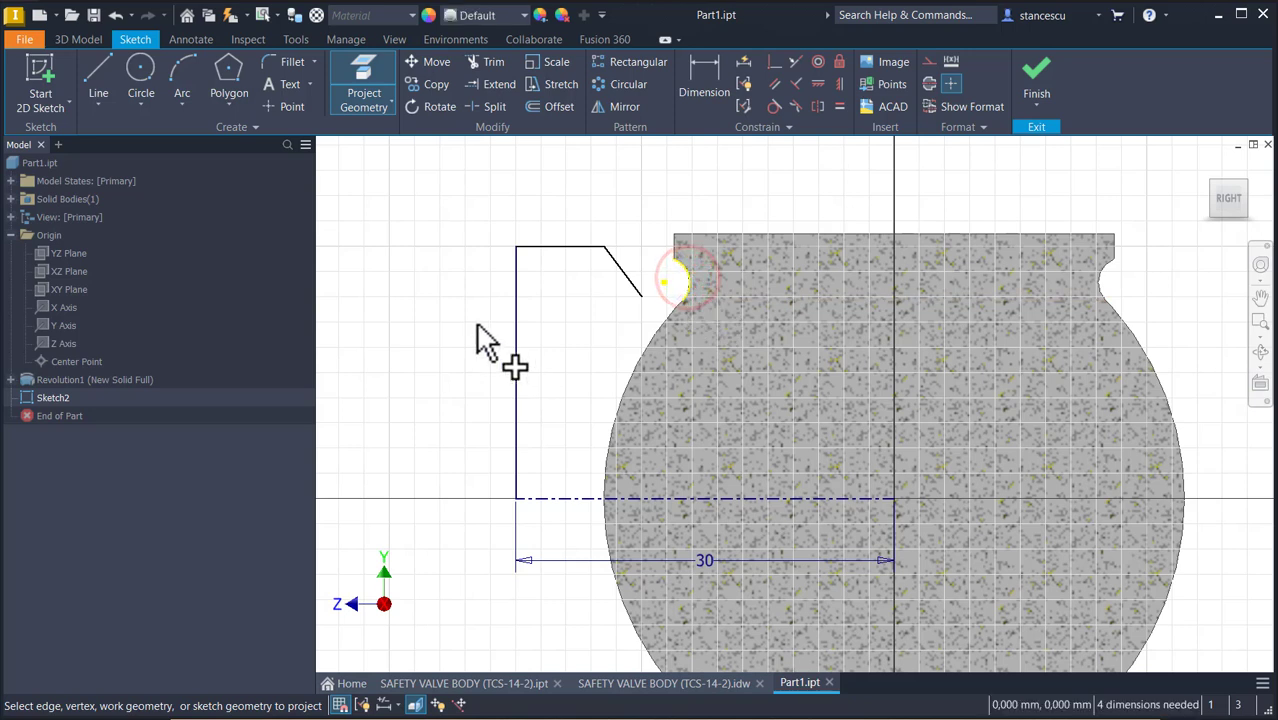
# Draw a three-point arc of 2 mm radius along the neck groove, starting at the groove's upper end.
pyautogui.click(180, 78)
pyautogui.click(672, 262)
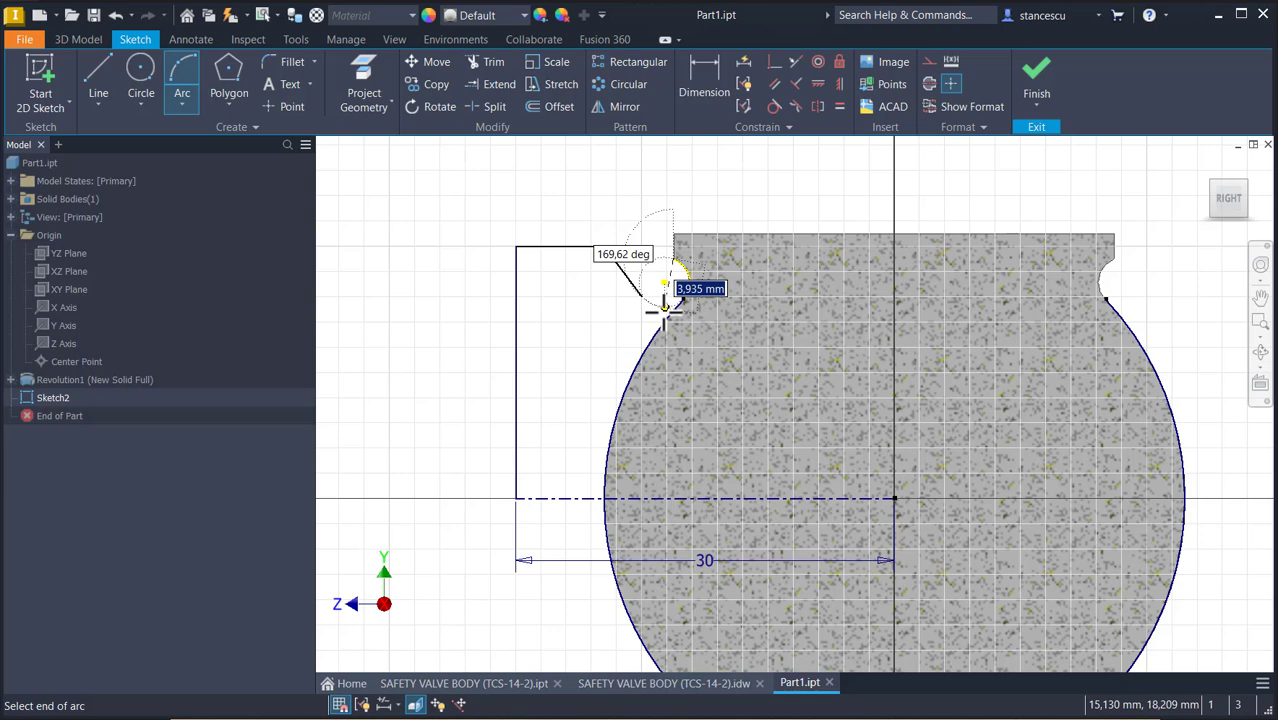
pyautogui.click(665, 307)
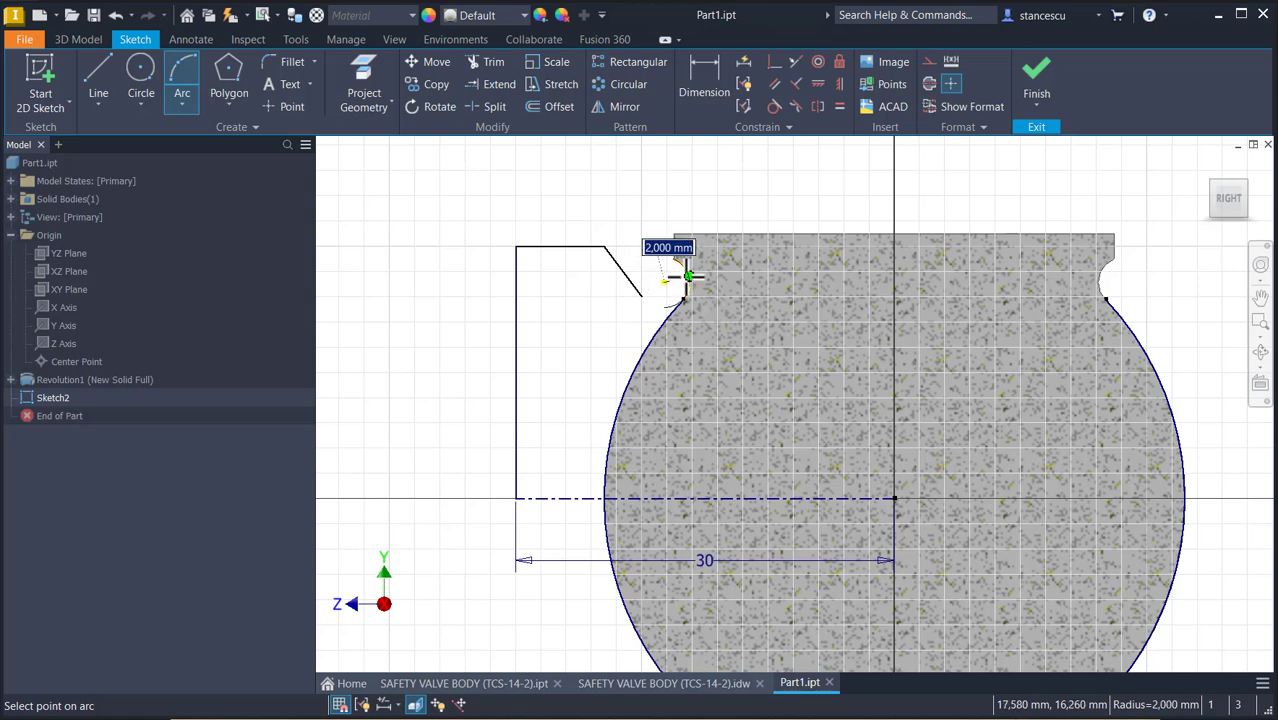
pyautogui.click(684, 286)
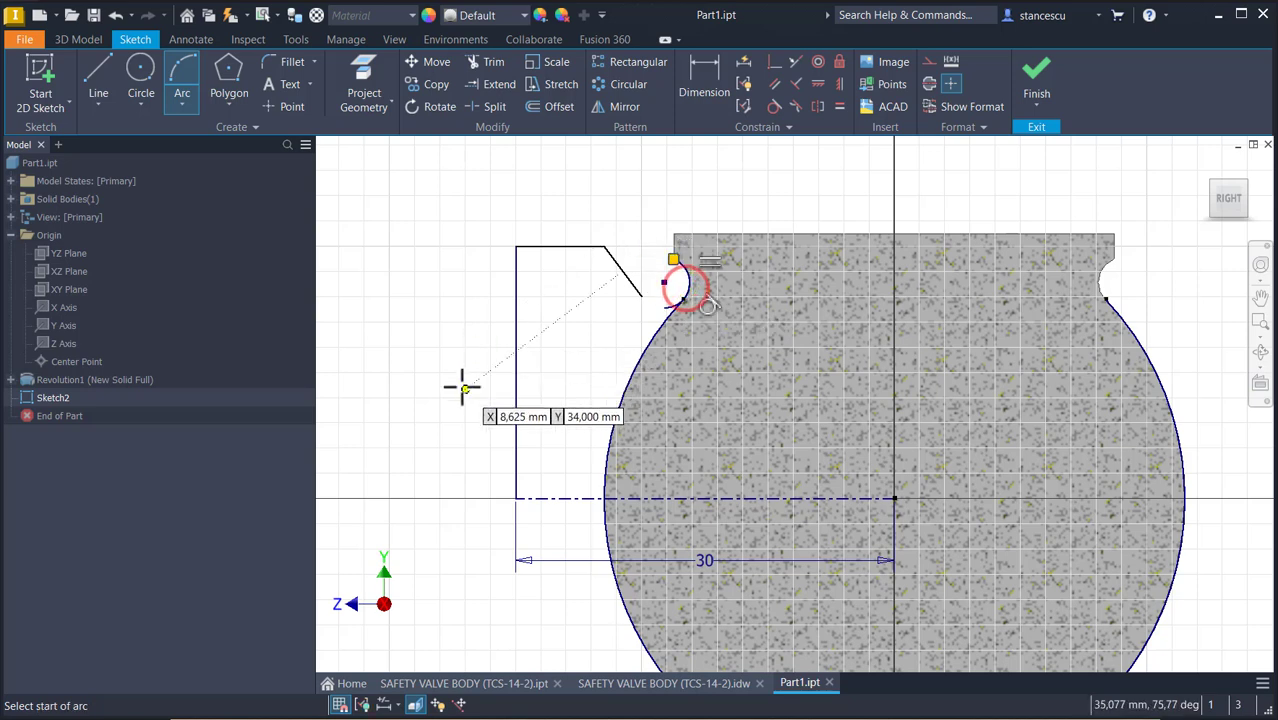
pyautogui.press('Escape')
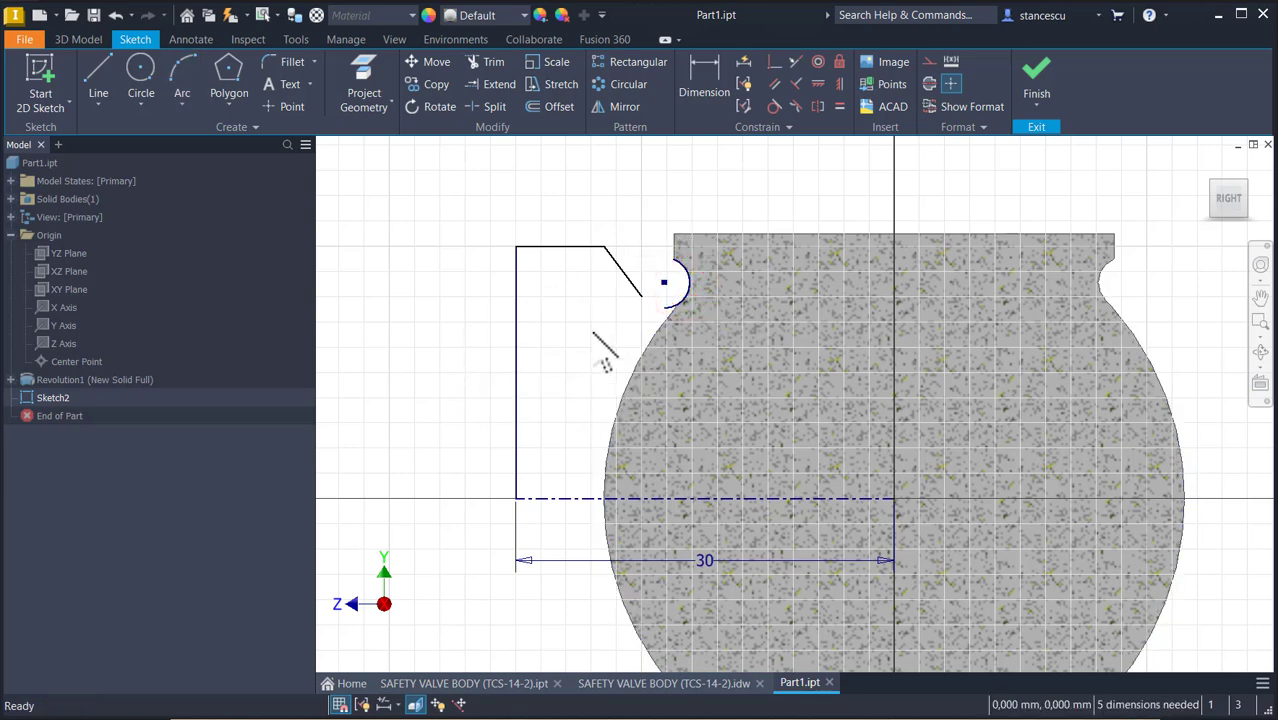
# Extend the arc's lower end toward the slanted line and make the two endpoints coincident.
pyautogui.moveTo(665, 309); pyautogui.dragTo(645, 299)
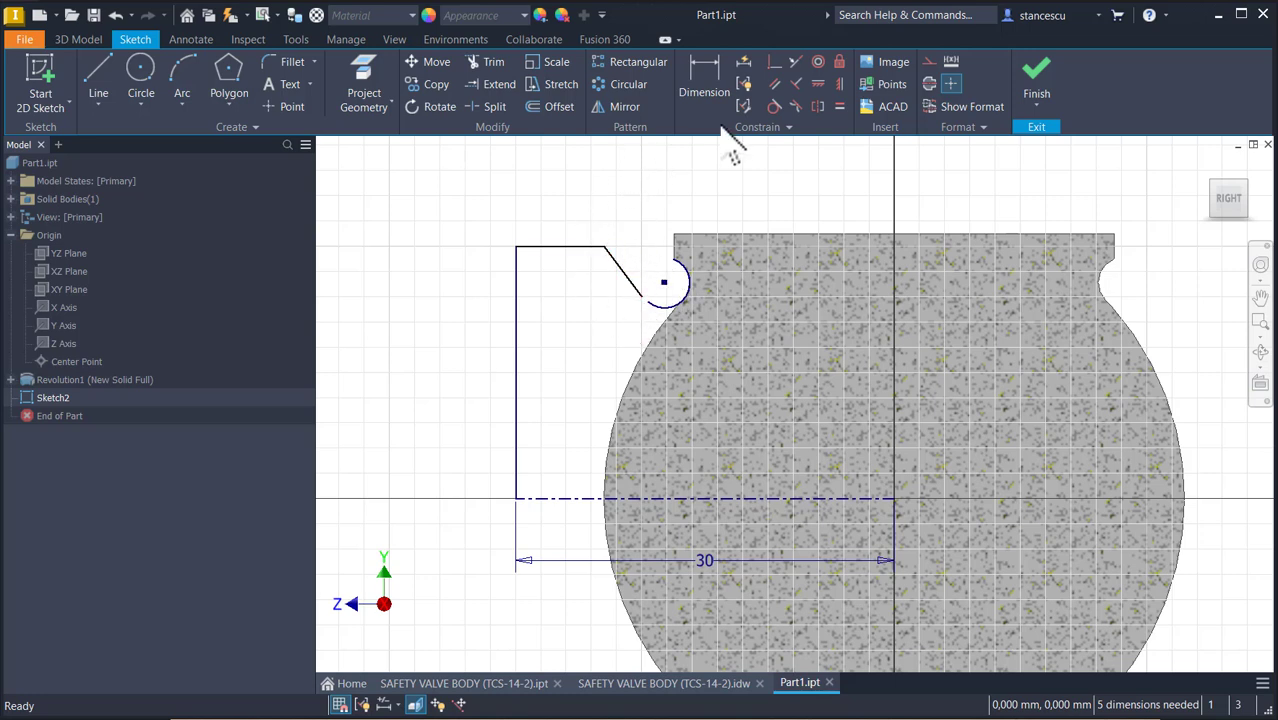
pyautogui.click(774, 62)
pyautogui.click(642, 298)
pyautogui.click(646, 298)
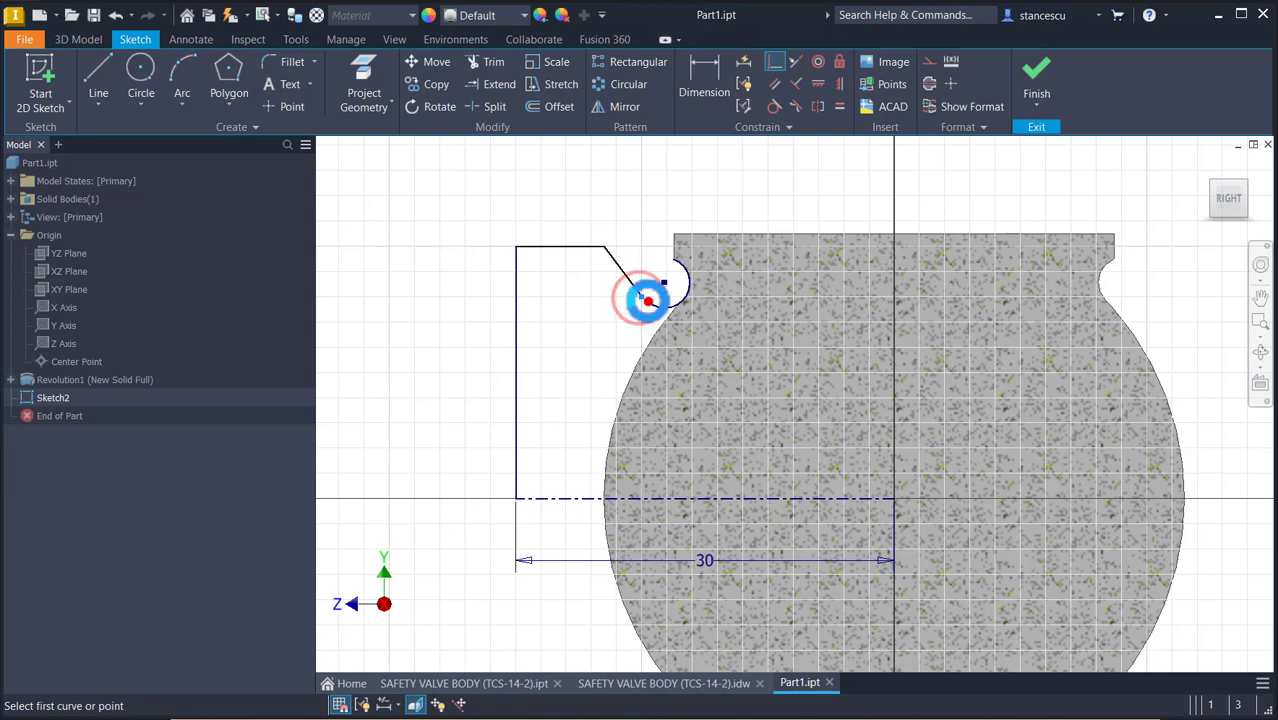
# Apply a tangent constraint between the slanted line and the groove arc.
pyautogui.click(772, 105)
pyautogui.click(616, 261)
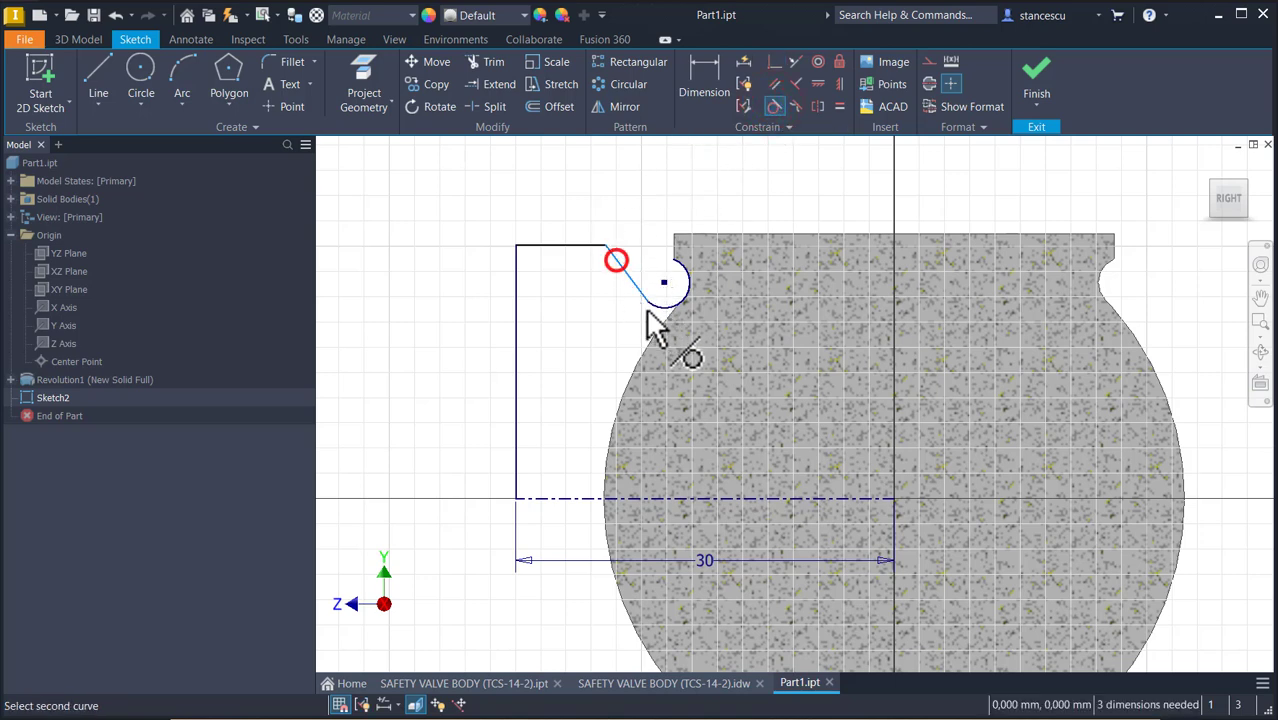
pyautogui.click(667, 308)
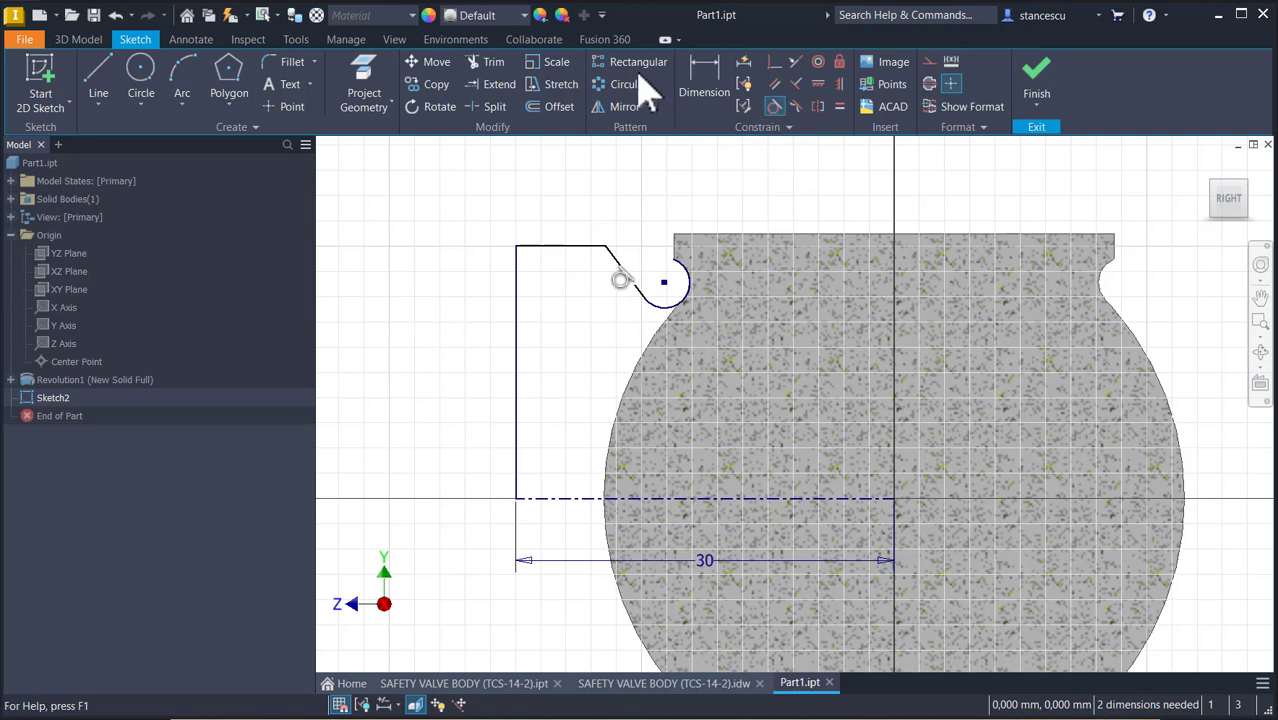
# Dimension the side port's upper horizontal line from the centerline as a 38 mm diameter.
pyautogui.click(707, 90)
pyautogui.click(536, 246)
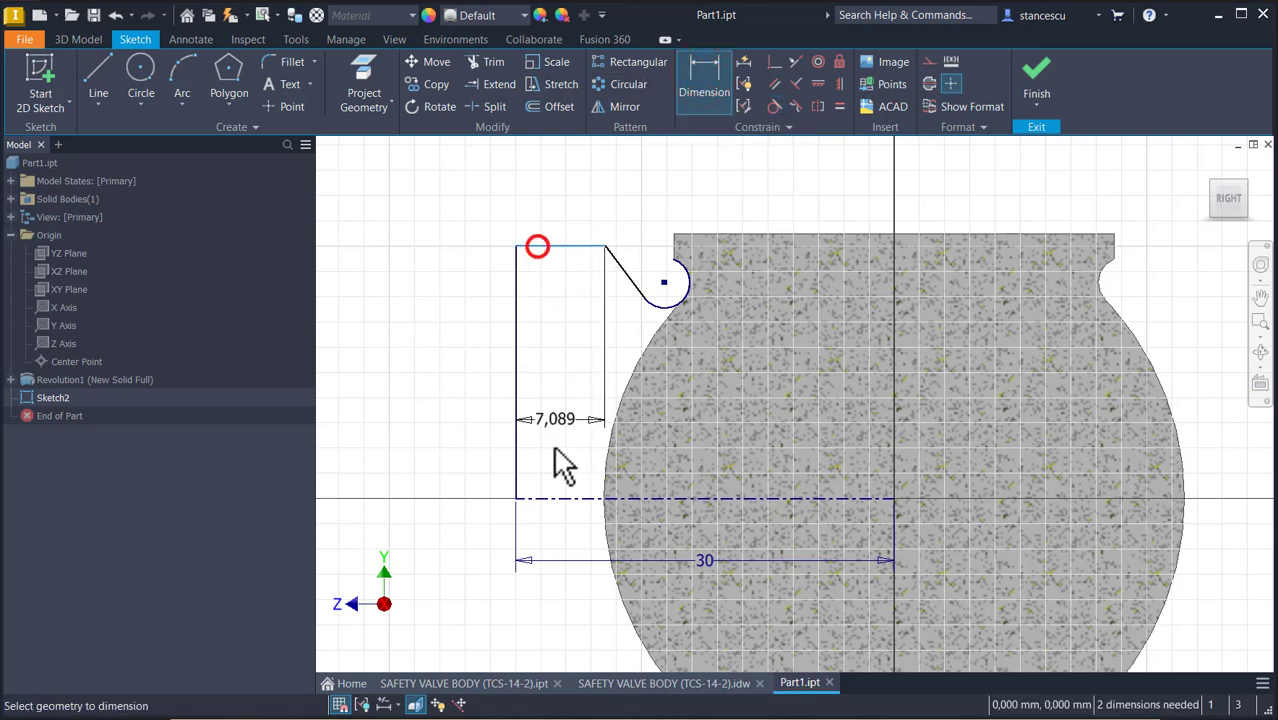
pyautogui.click(560, 499)
pyautogui.click(438, 443)
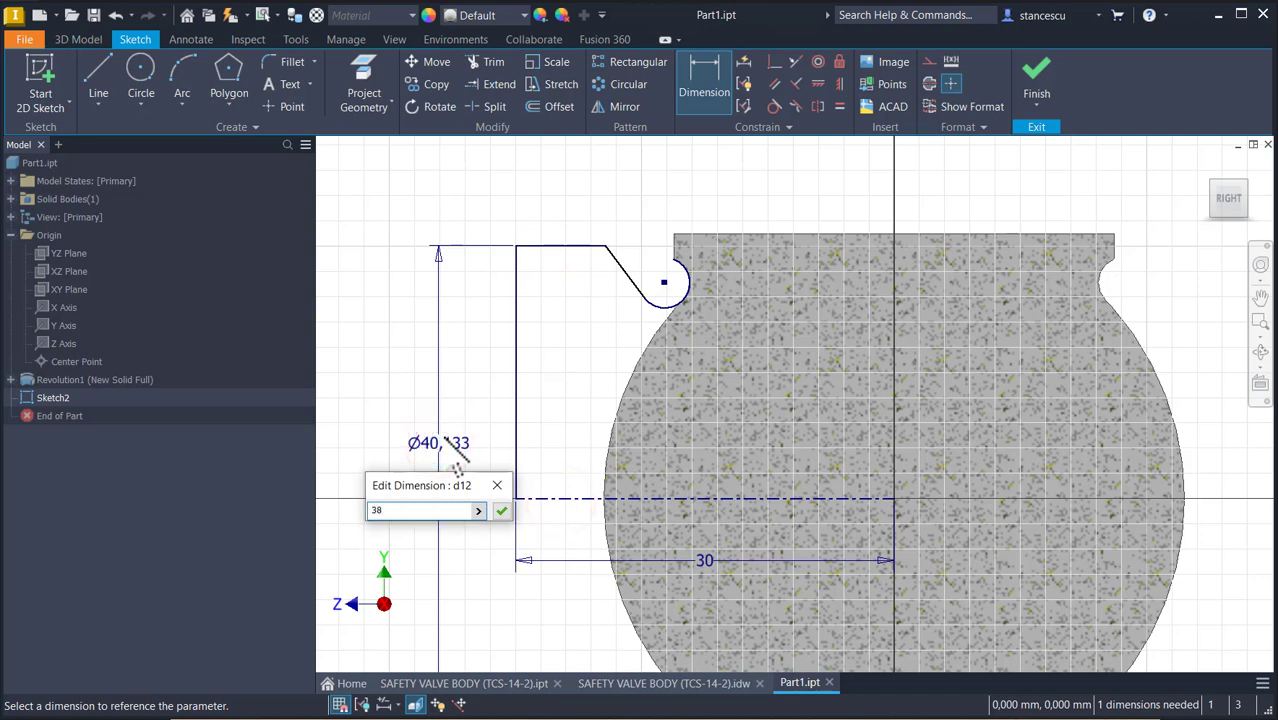
pyautogui.press('Return')
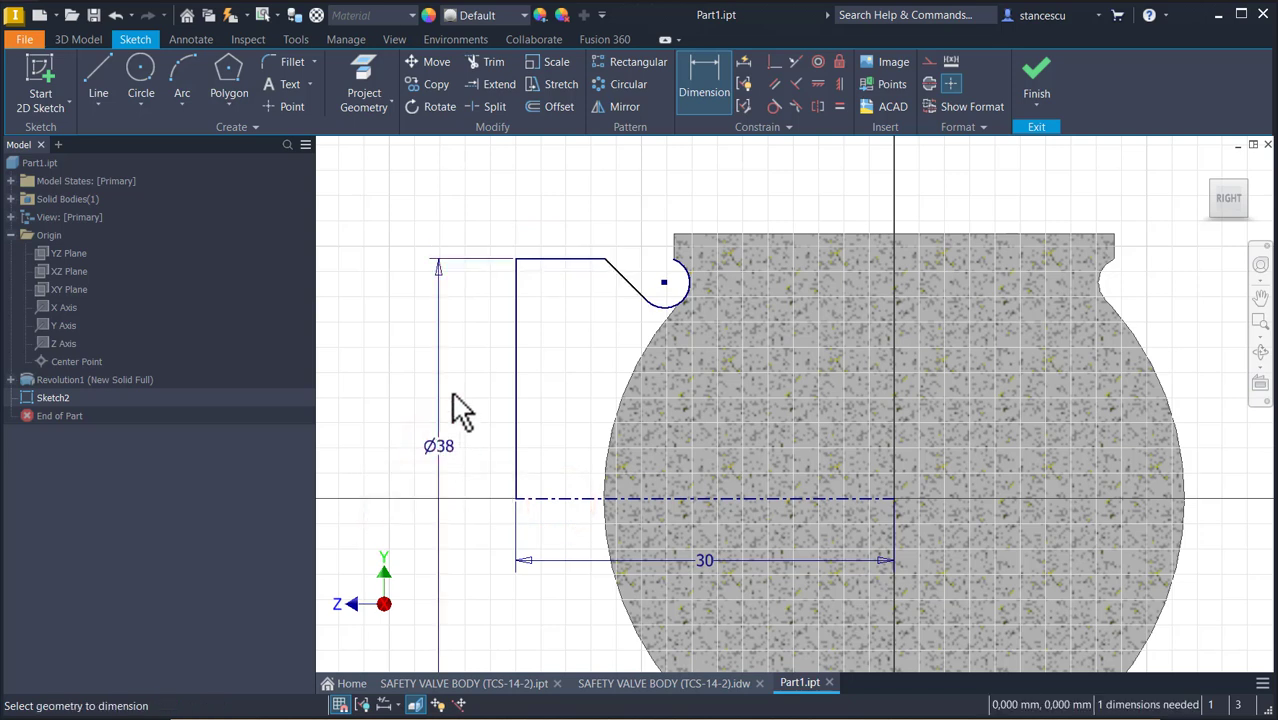
# Set the angle between the slanted line and the upper horizontal line to 60 degrees.
pyautogui.click(615, 270)
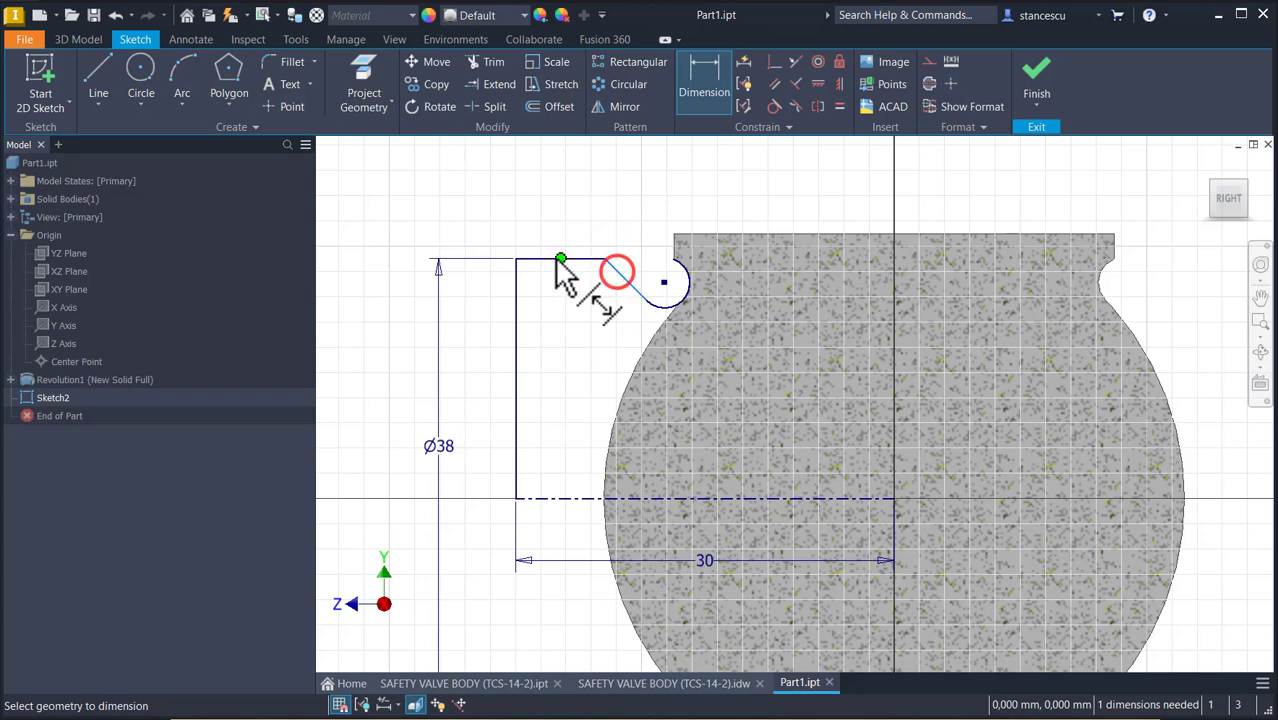
pyautogui.click(549, 260)
pyautogui.click(493, 201)
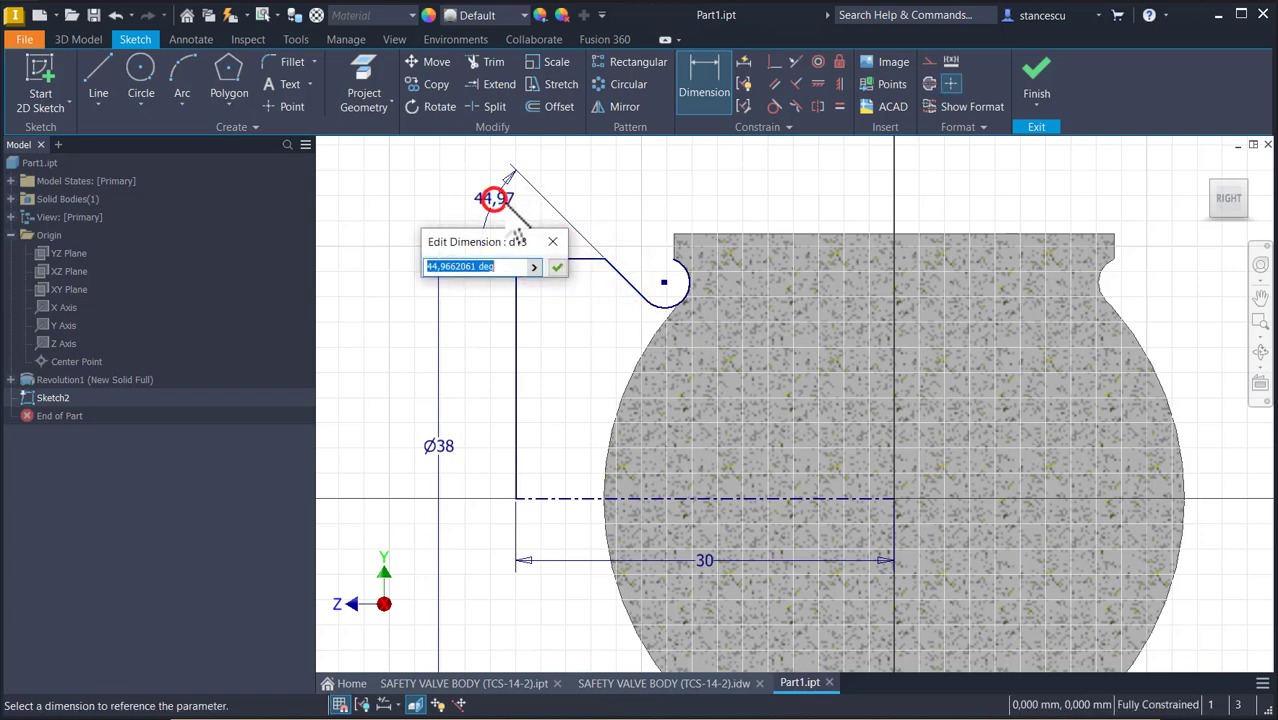
pyautogui.write('60')
pyautogui.press('Return')
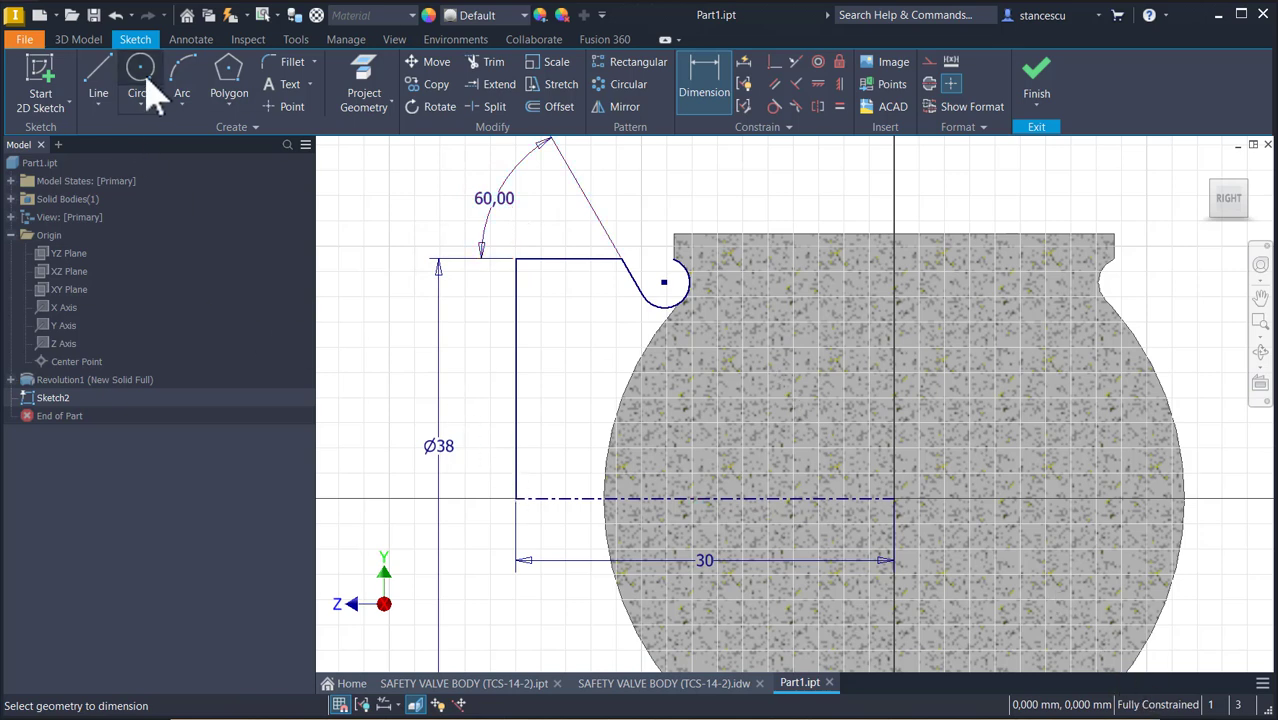
# Draw a horizontal line from the arc's innermost point to the body's vertical axis and a vertical line down to the origin.
pyautogui.click(97, 78)
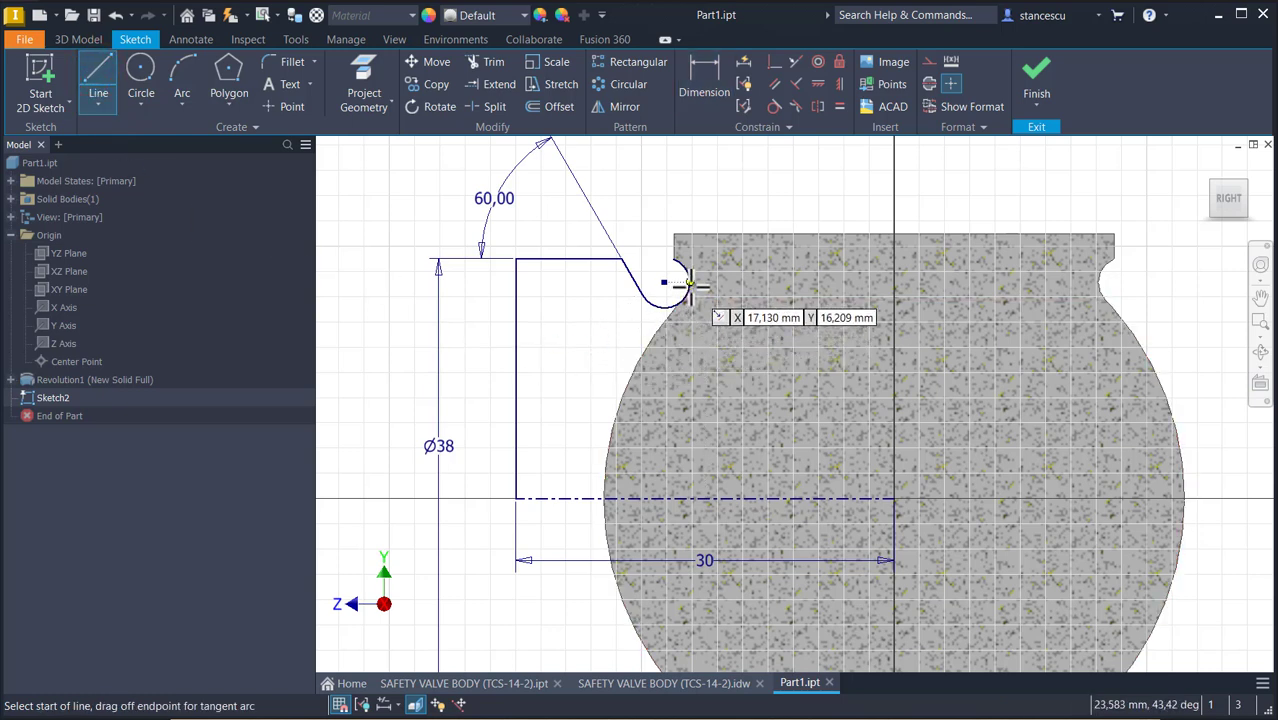
pyautogui.click(689, 283)
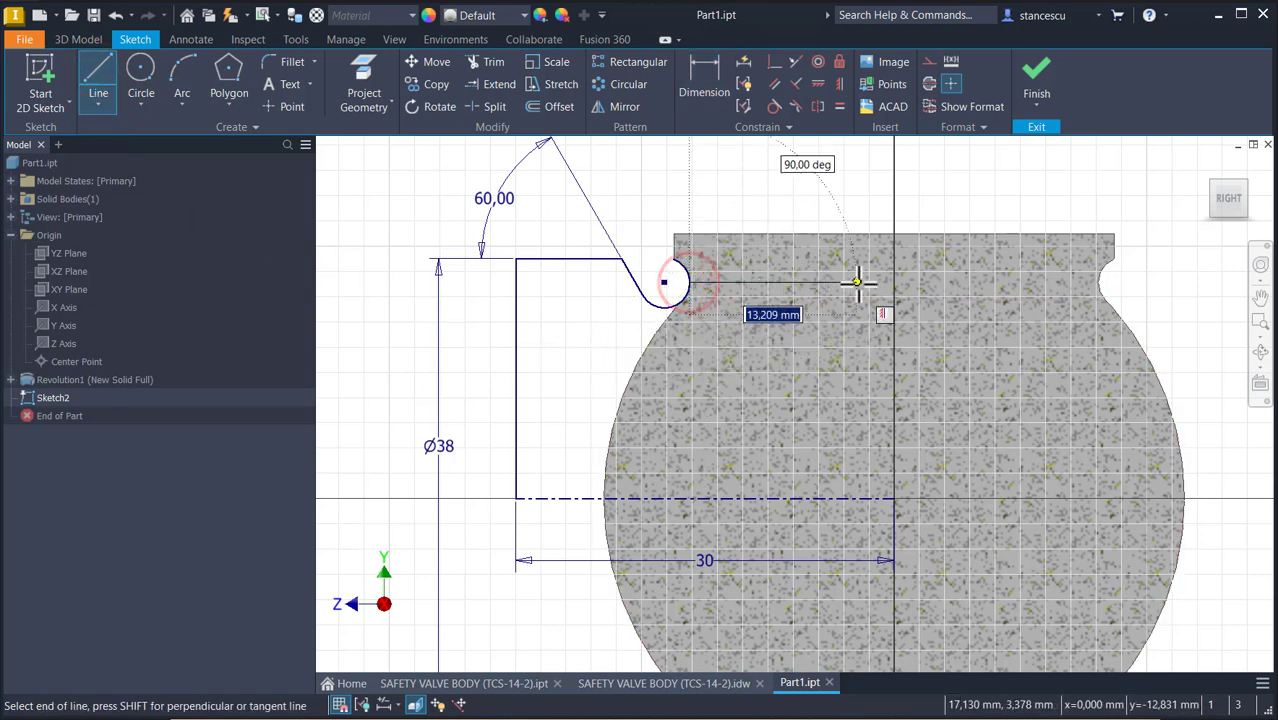
pyautogui.click(894, 283)
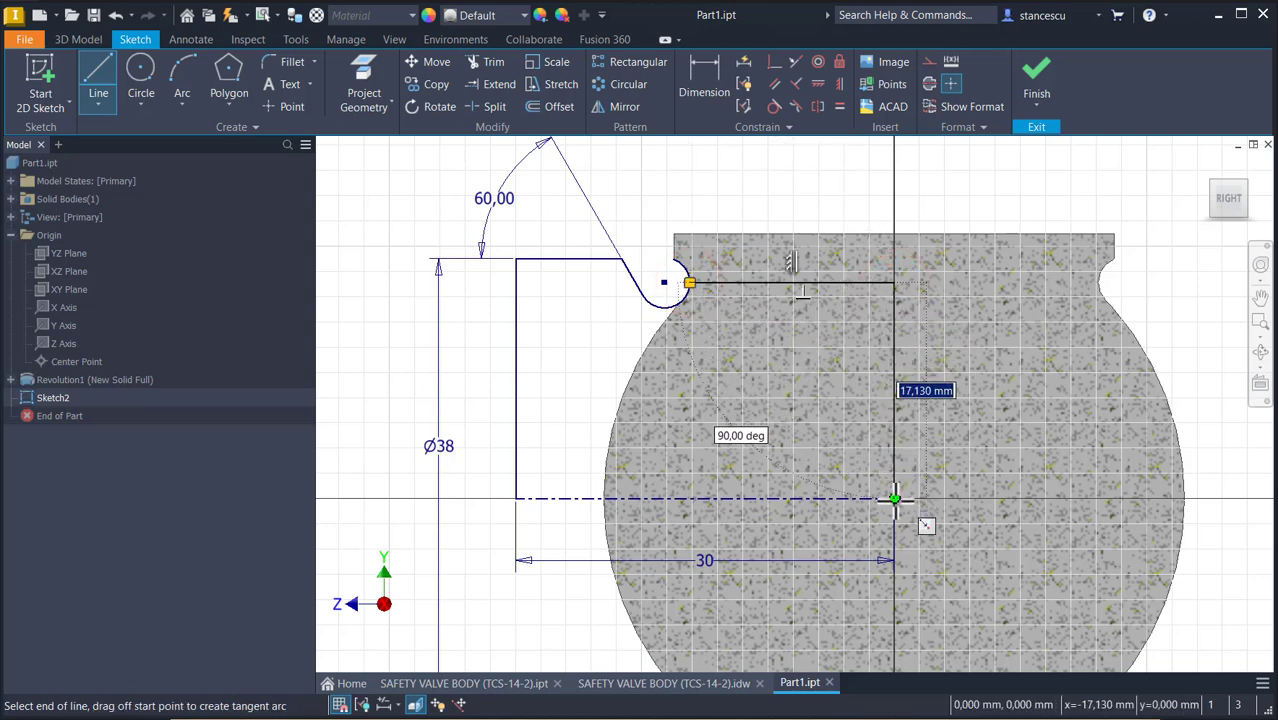
pyautogui.doubleClick(894, 498)
pyautogui.press('Escape')
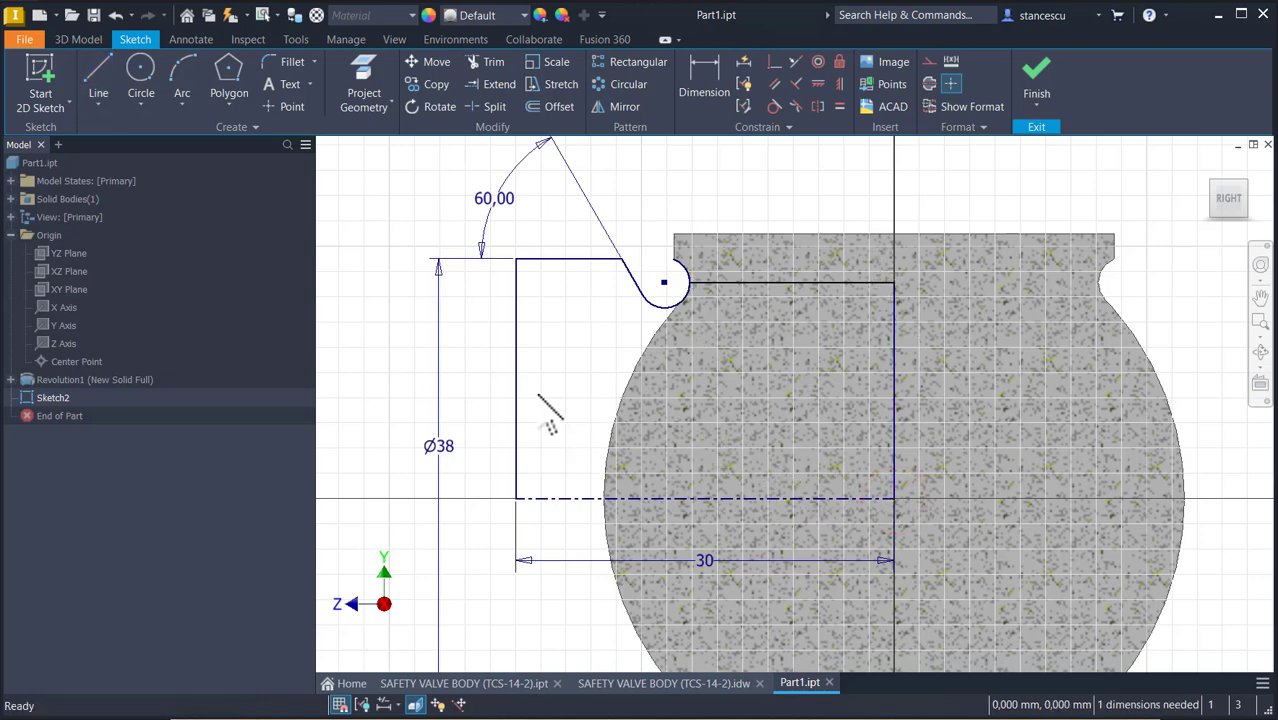
# Finish the sketch and revolve the side-port profile a full 360 degrees around its centerline, joined to the body.
pyautogui.click(1036, 70)
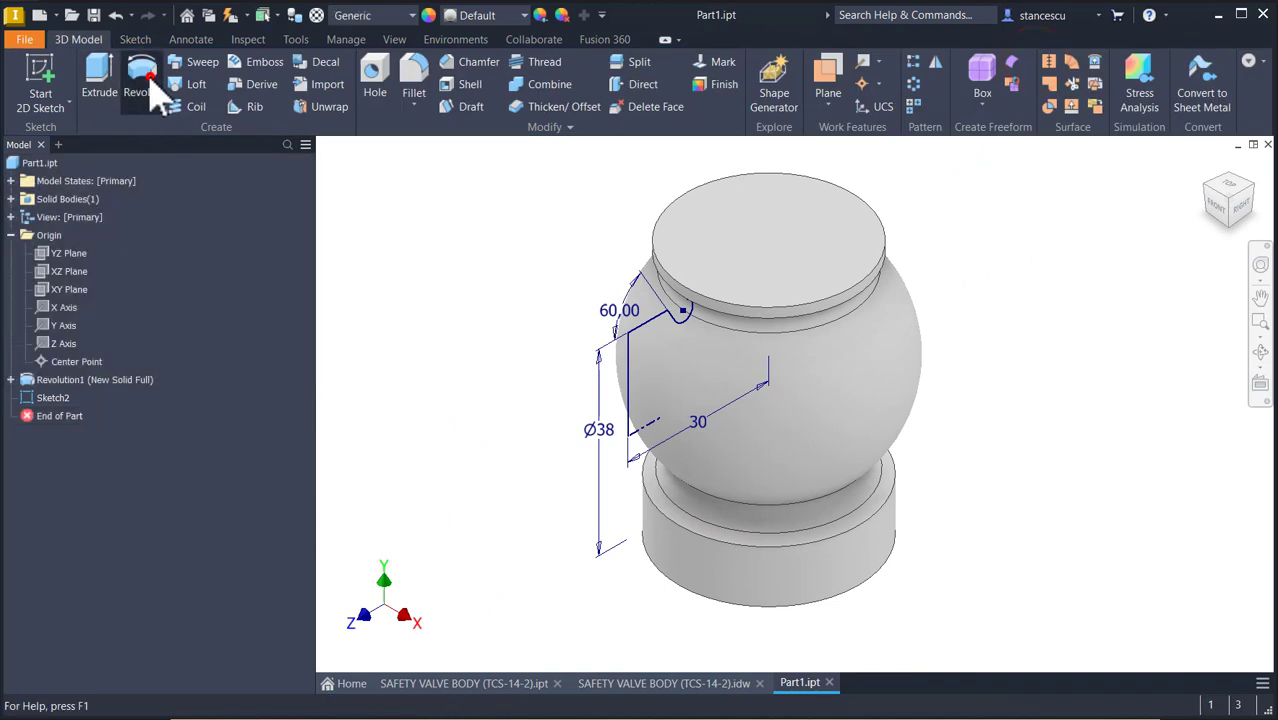
pyautogui.click(144, 95)
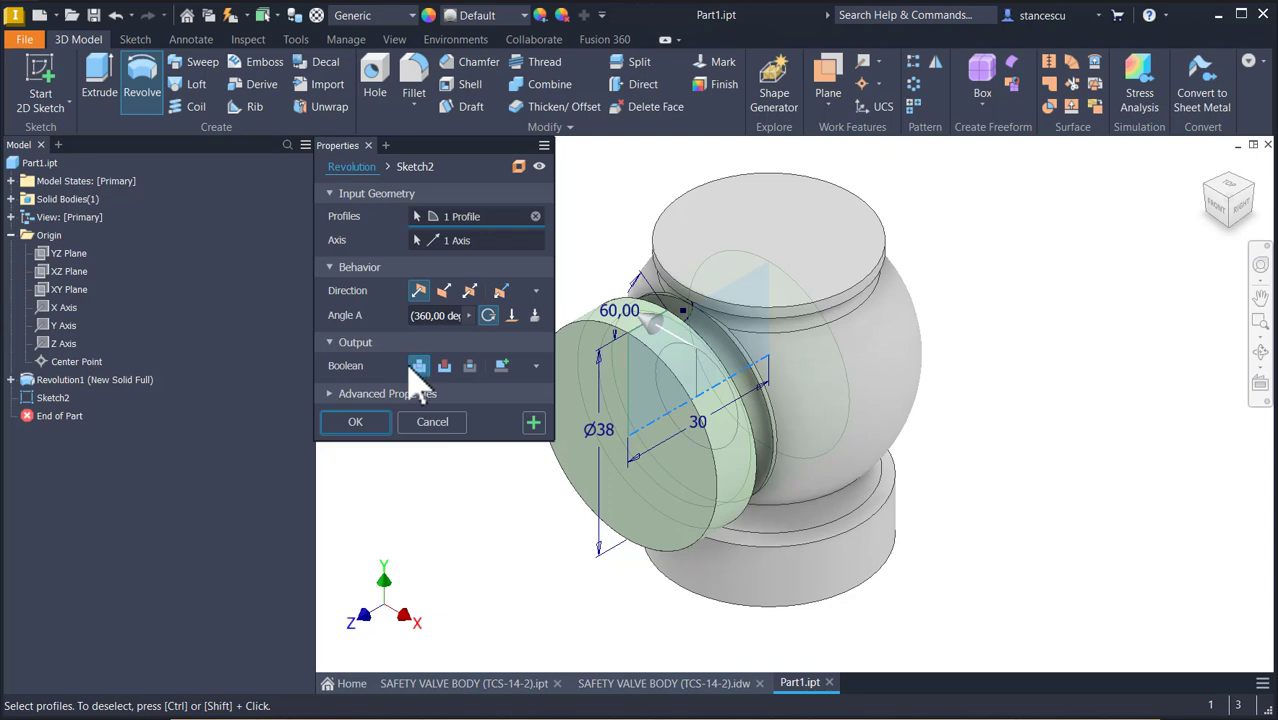
pyautogui.click(352, 421)
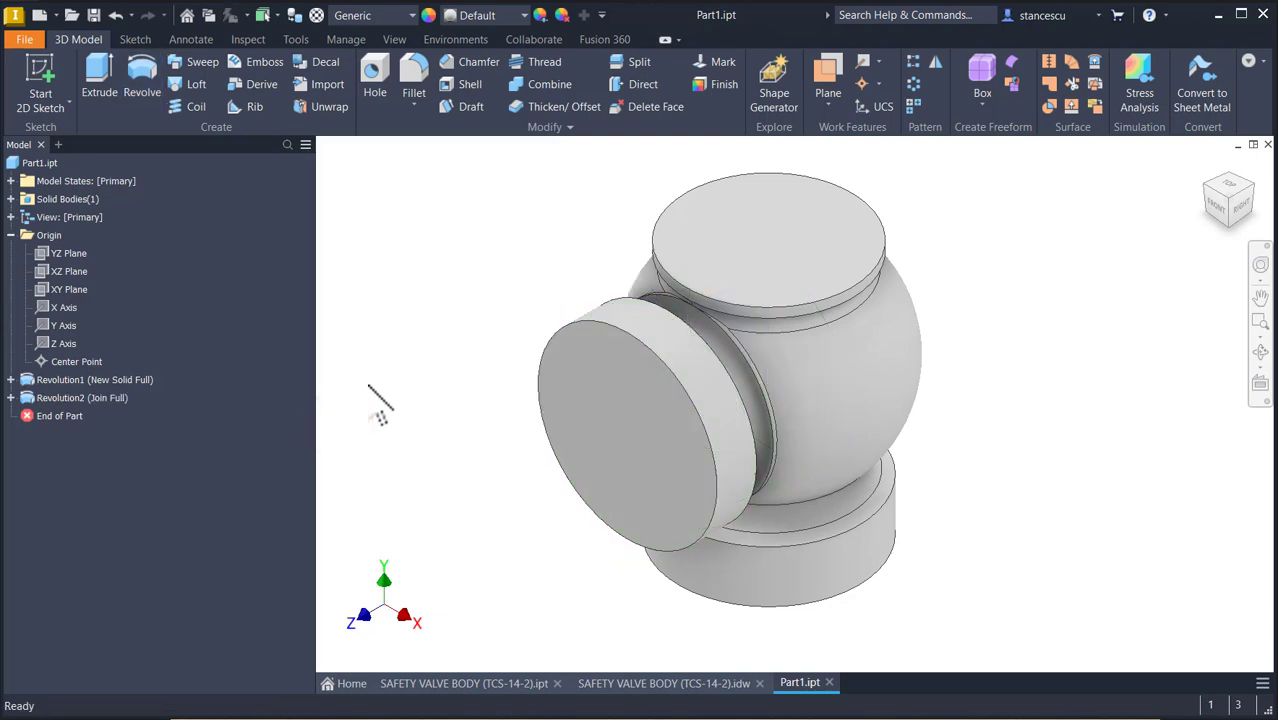
# Examine the groove where the side port meets the body's upper neck.
pyautogui.press('F6')
pyautogui.click(975, 245)
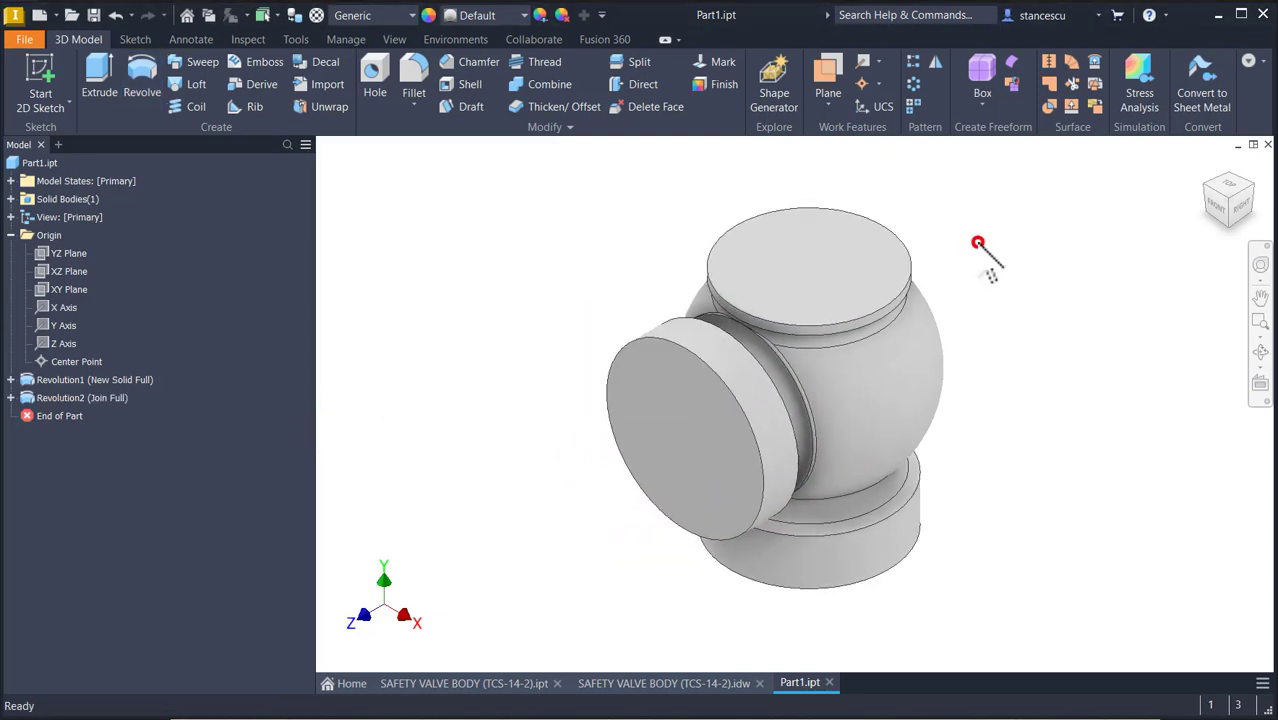
pyautogui.scroll(4, 800, 272)
pyautogui.keyDown('shift'); pyautogui.moveTo(706, 292); pyautogui.dragTo(751, 252, button='middle'); pyautogui.keyUp('shift')
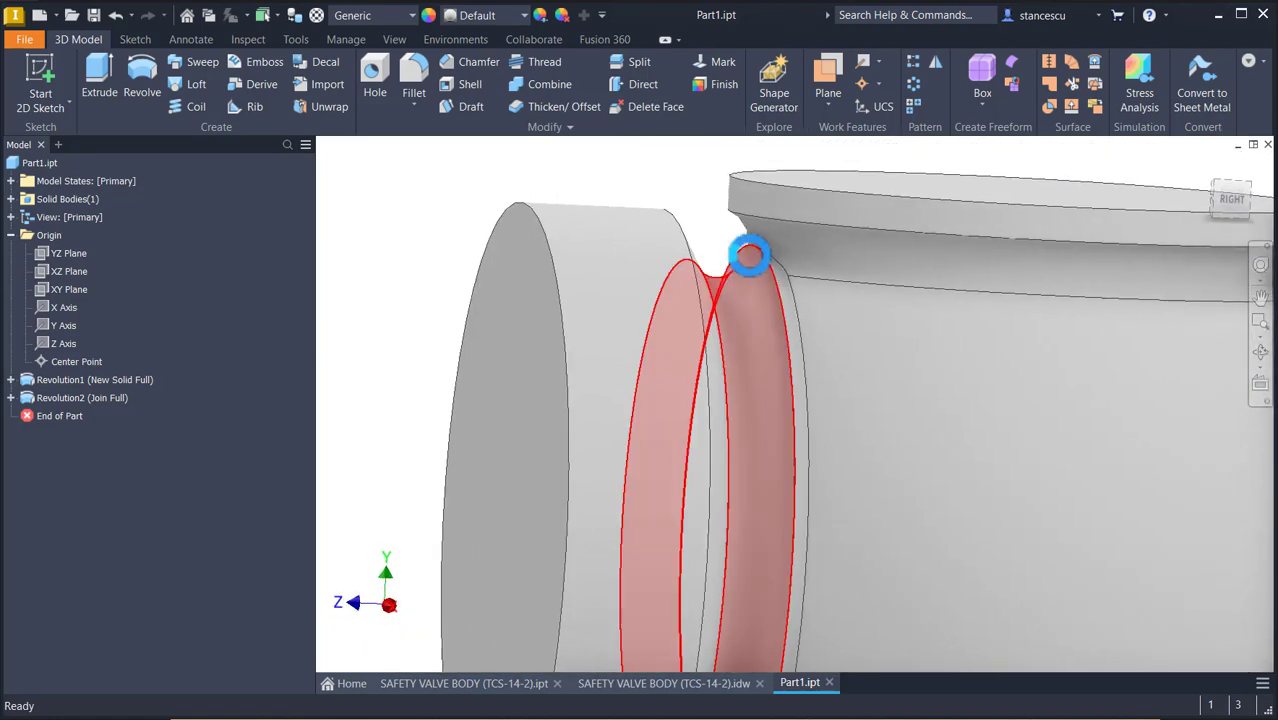
pyautogui.scroll(-2, 750, 253)
pyautogui.scroll(-3, 705, 220)
pyautogui.keyDown('shift'); pyautogui.moveTo(490, 262); pyautogui.dragTo(340, 330, button='middle'); pyautogui.keyUp('shift')
# Reopen Sketch2 of the side-port revolution for editing and slice the graphics at the sketch plane.
pyautogui.click(11, 398)
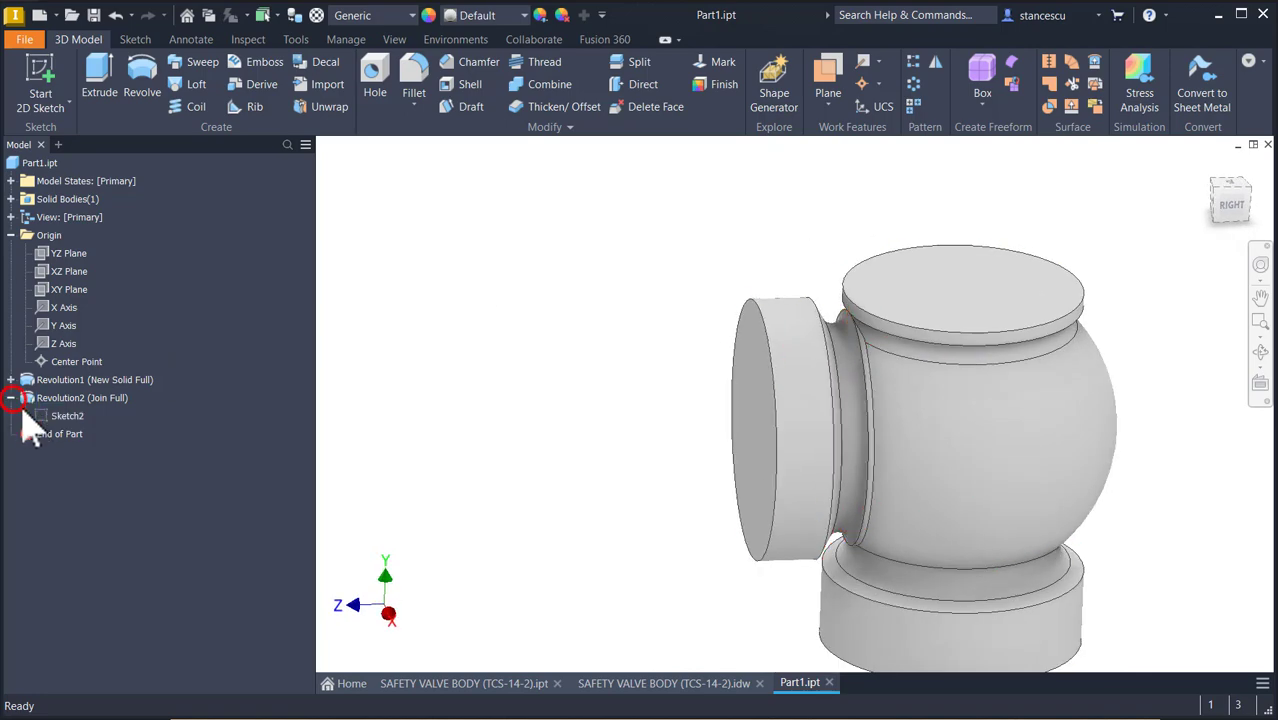
pyautogui.doubleClick(50, 416)
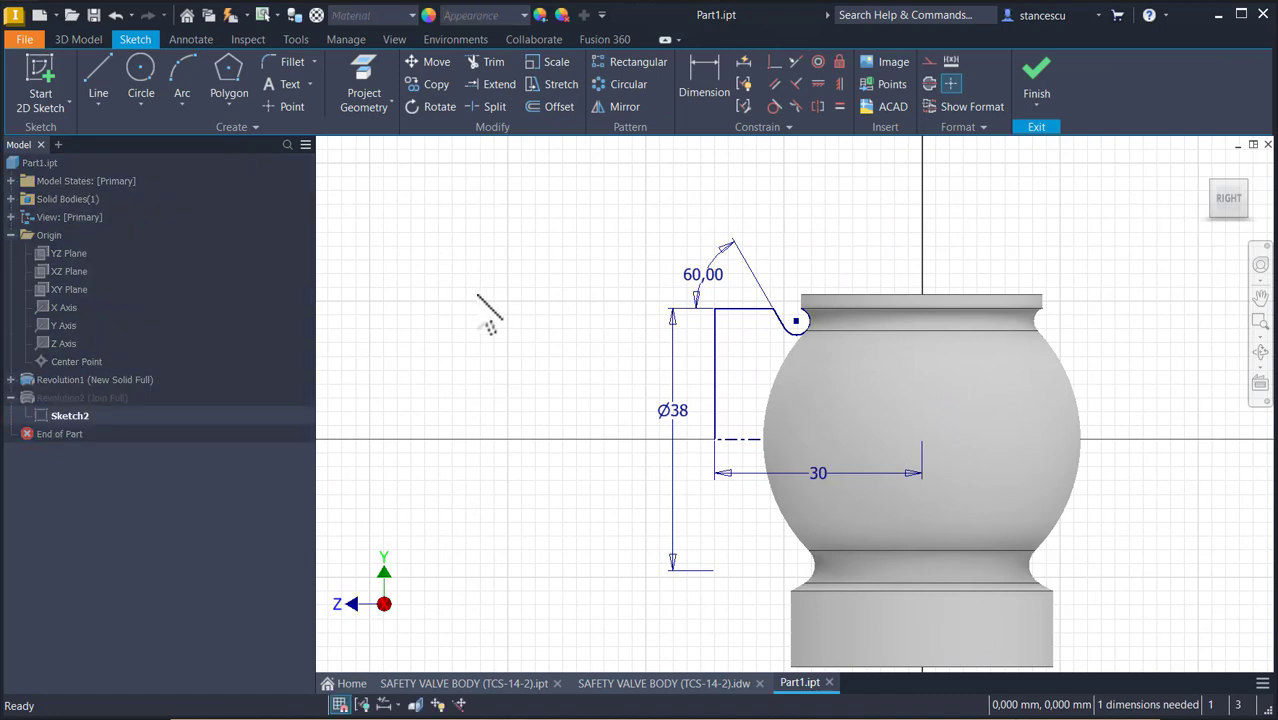
pyautogui.press('F7')
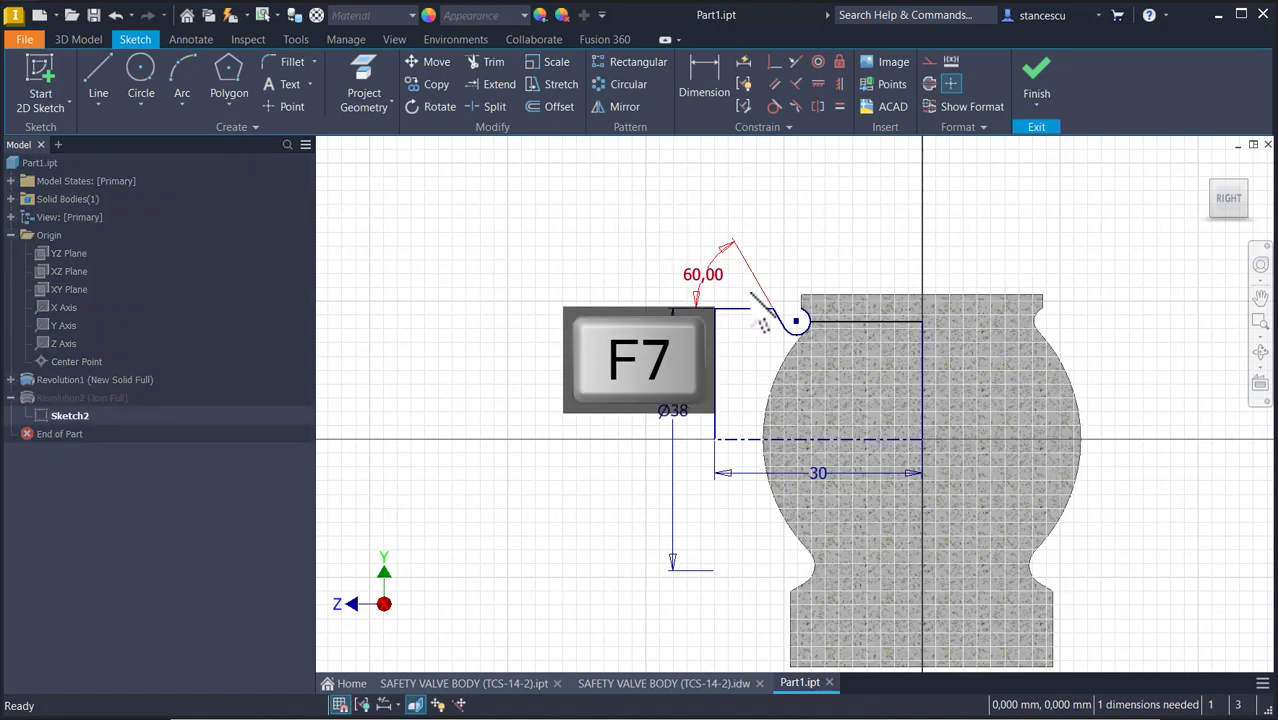
pyautogui.scroll(3, 848, 358)
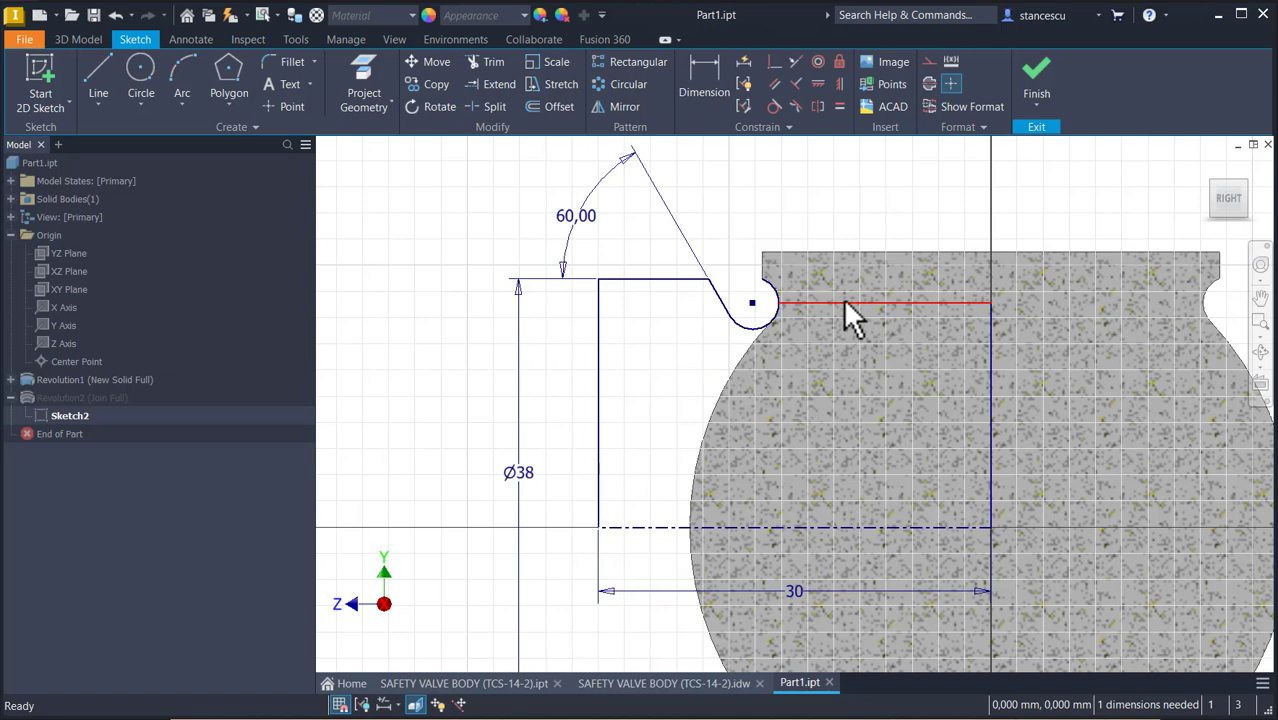
# Make the horizontal line's outer endpoint coincident with the point where the groove arc meets the spherical body outline, and finish the sketch.
pyautogui.click(774, 66)
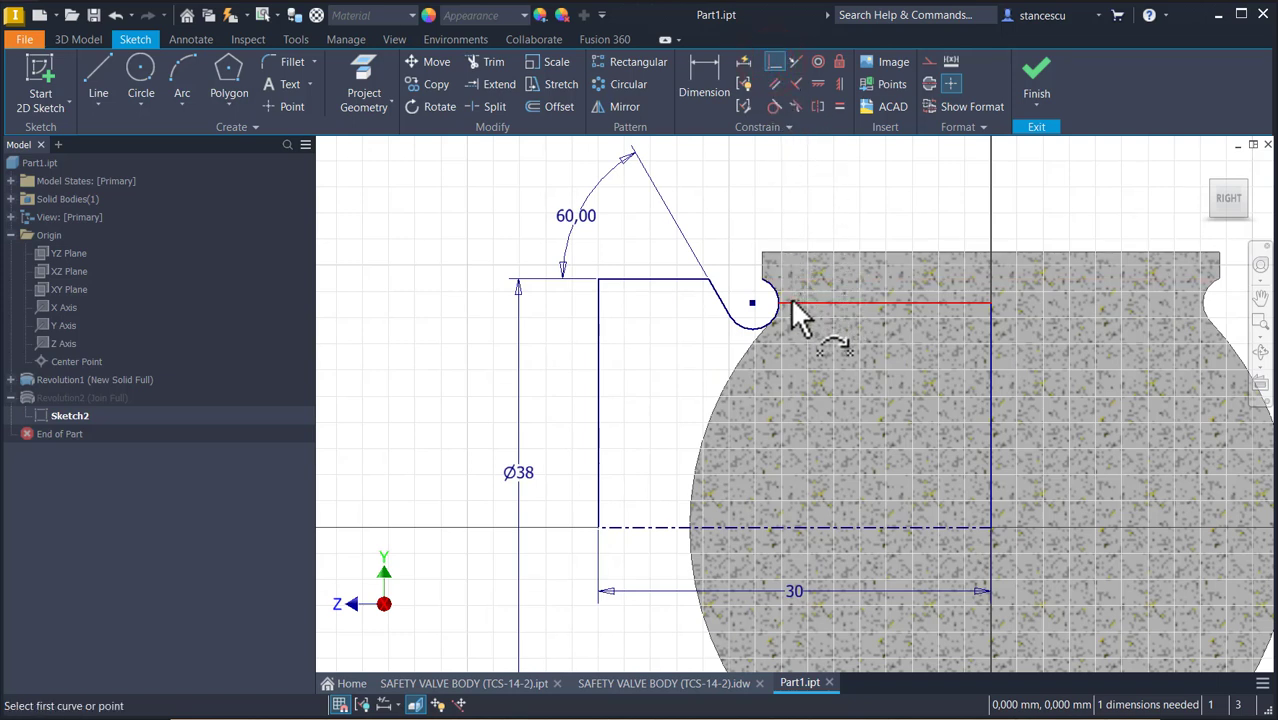
pyautogui.scroll(3, 787, 322)
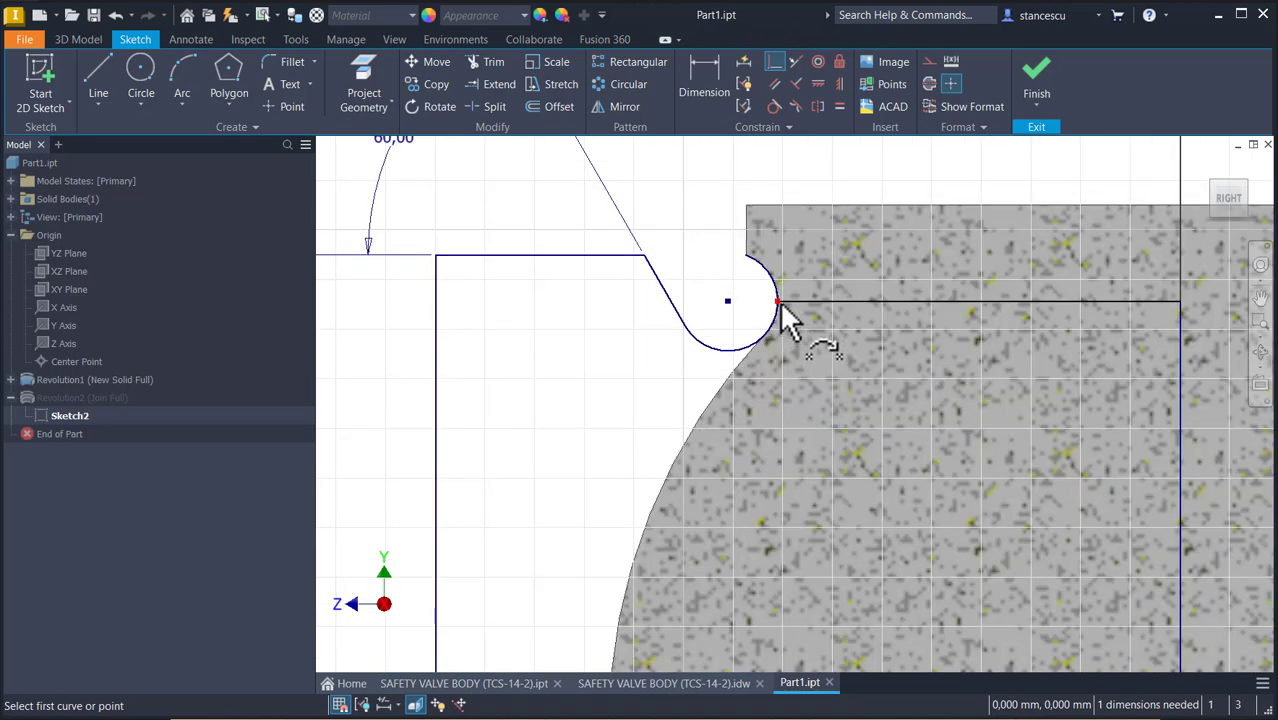
pyautogui.click(779, 302)
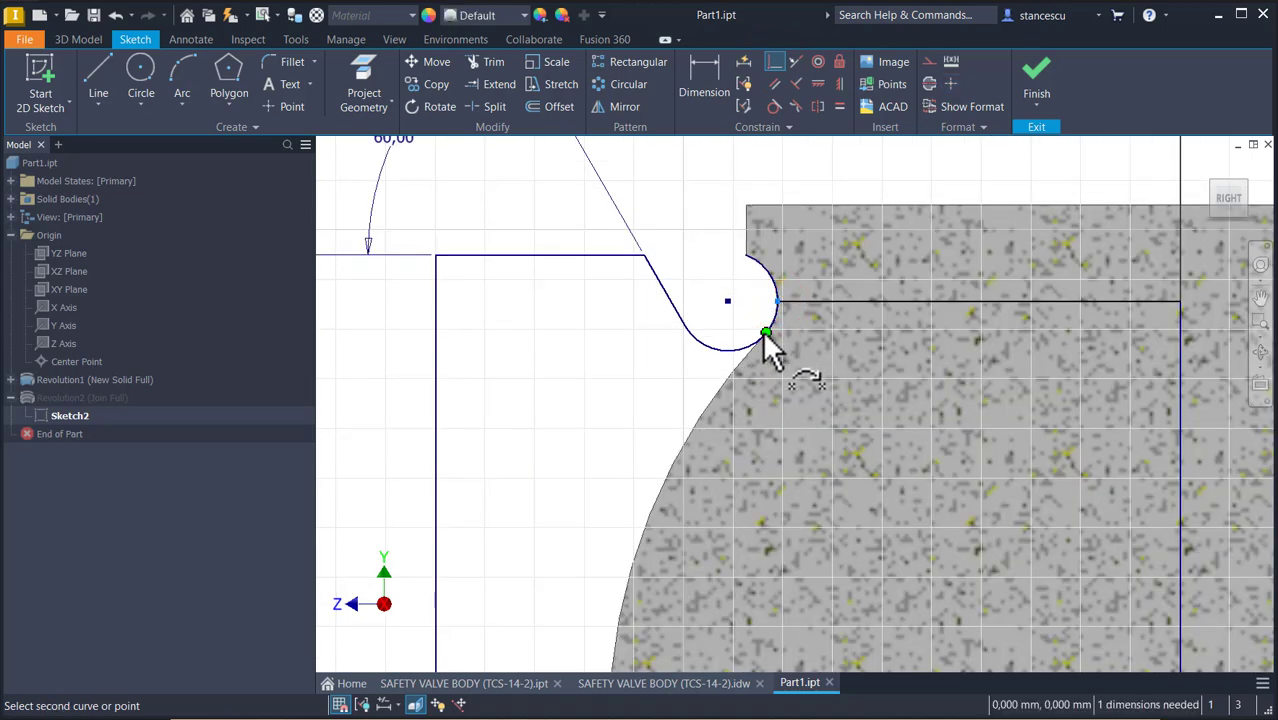
pyautogui.click(765, 333)
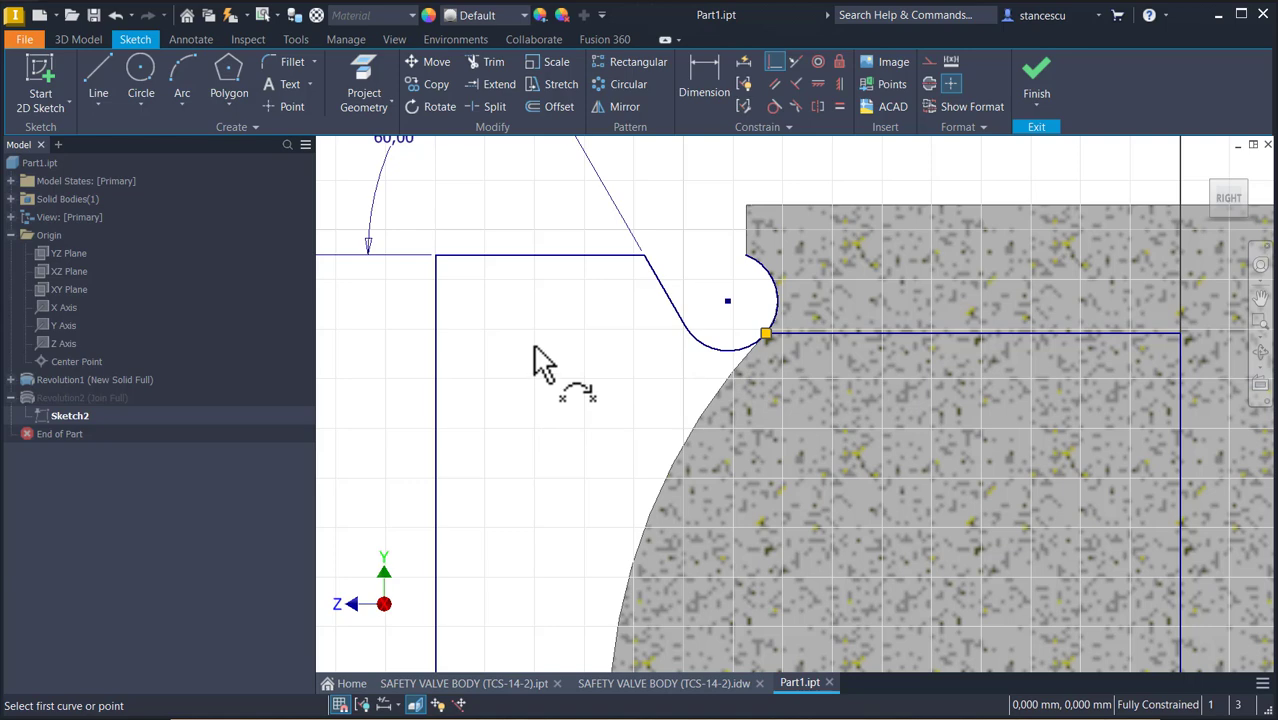
pyautogui.click(1040, 88)
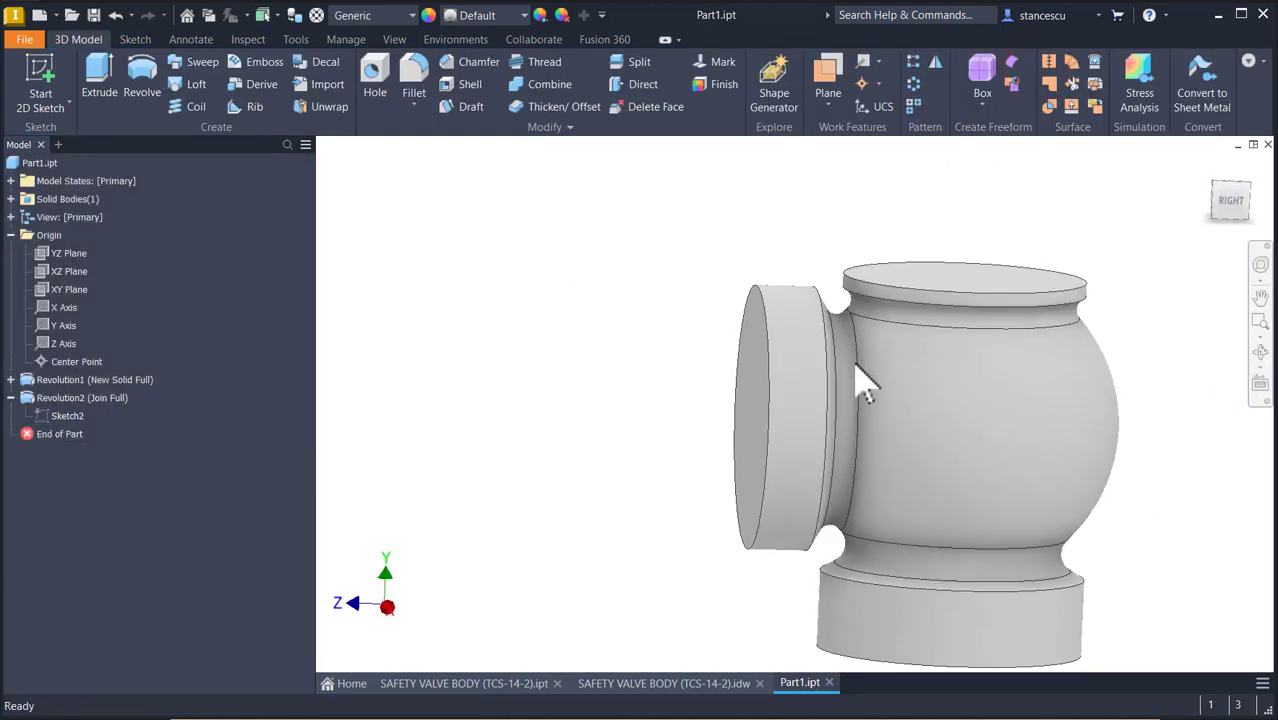
# Inspect the rebuilt side port, and consult the SAFETY VALVE BODY (TCS-14-2) drawing and the original valve plate for the hexagonal end.
pyautogui.scroll(8, 864, 365)
pyautogui.moveTo(848, 240)
pyautogui.keyDown('shift'); pyautogui.mouseDown(button='middle')
pyautogui.moveTo(811, 263)
pyautogui.moveTo(825, 200)
pyautogui.moveTo(868, 253)
pyautogui.moveTo(856, 262)
pyautogui.moveTo(870, 277)
pyautogui.moveTo(884, 251)
pyautogui.moveTo(822, 300)
pyautogui.moveTo(836, 288)
pyautogui.moveTo(826, 228)
pyautogui.mouseUp(button='middle'); pyautogui.keyUp('shift')
pyautogui.press('F6')
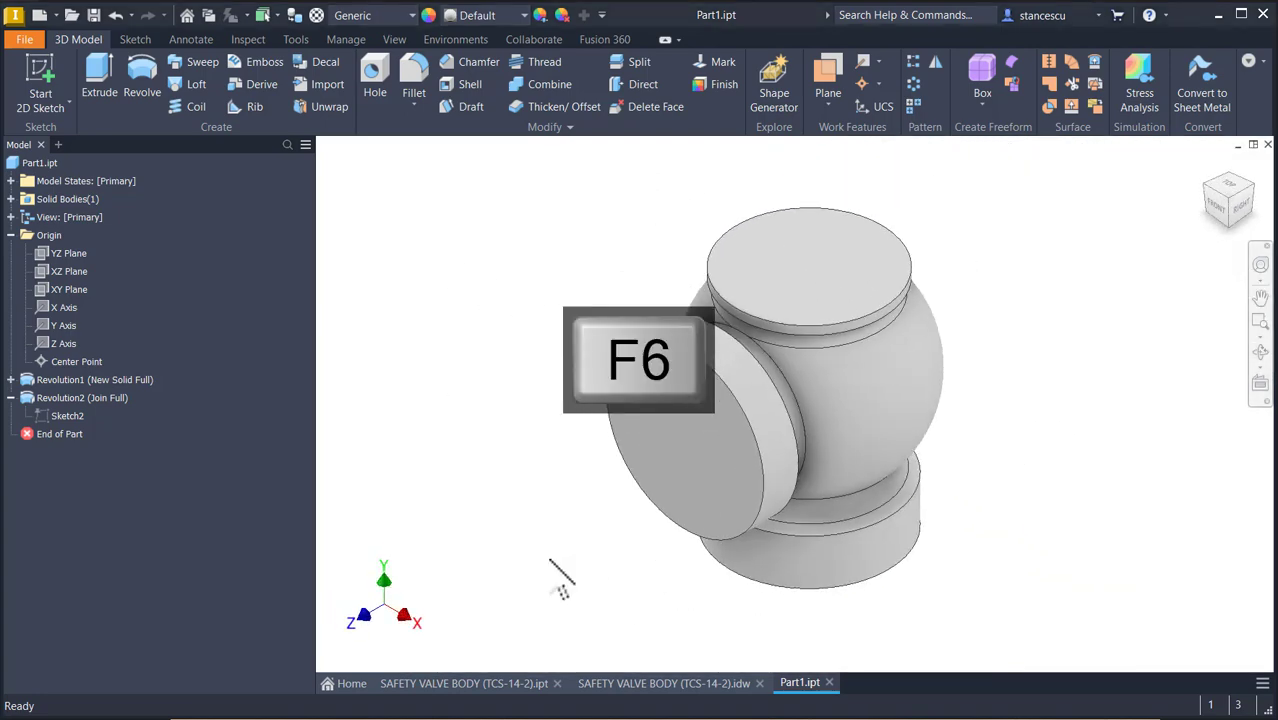
pyautogui.click(549, 558)
pyautogui.click(605, 684)
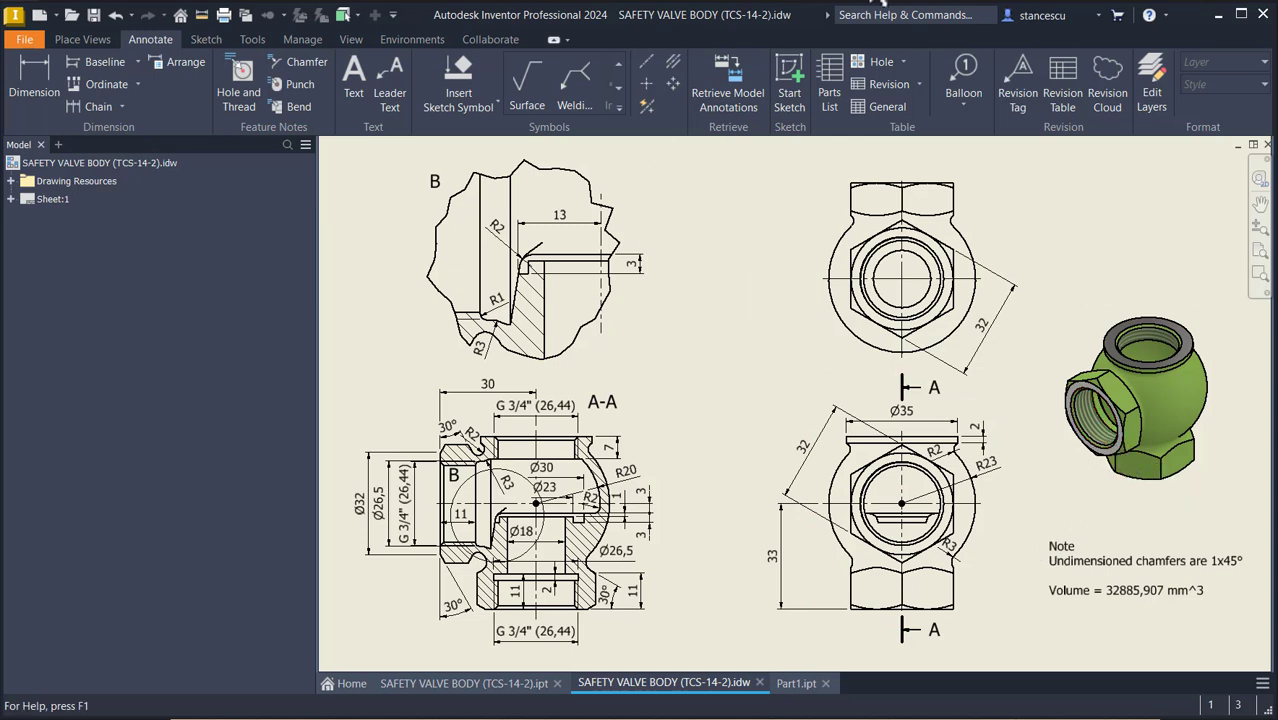
pyautogui.click(873, 0)
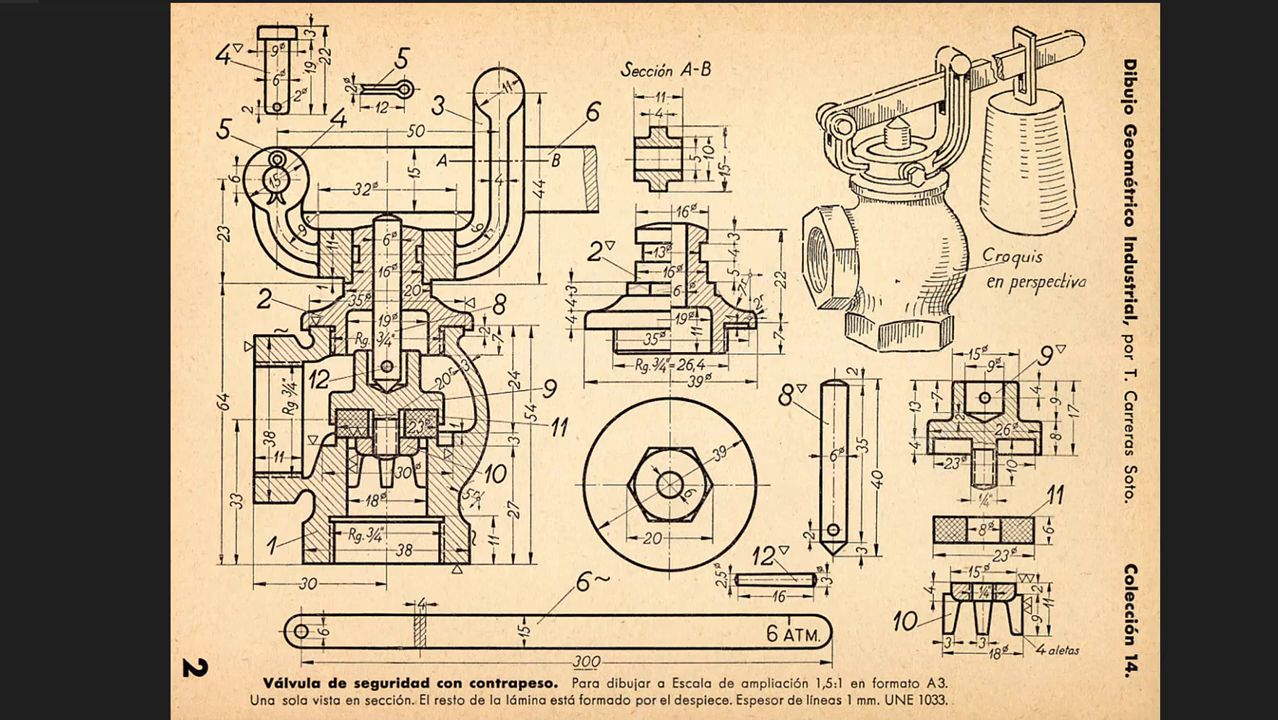
pyautogui.click(650, 640)
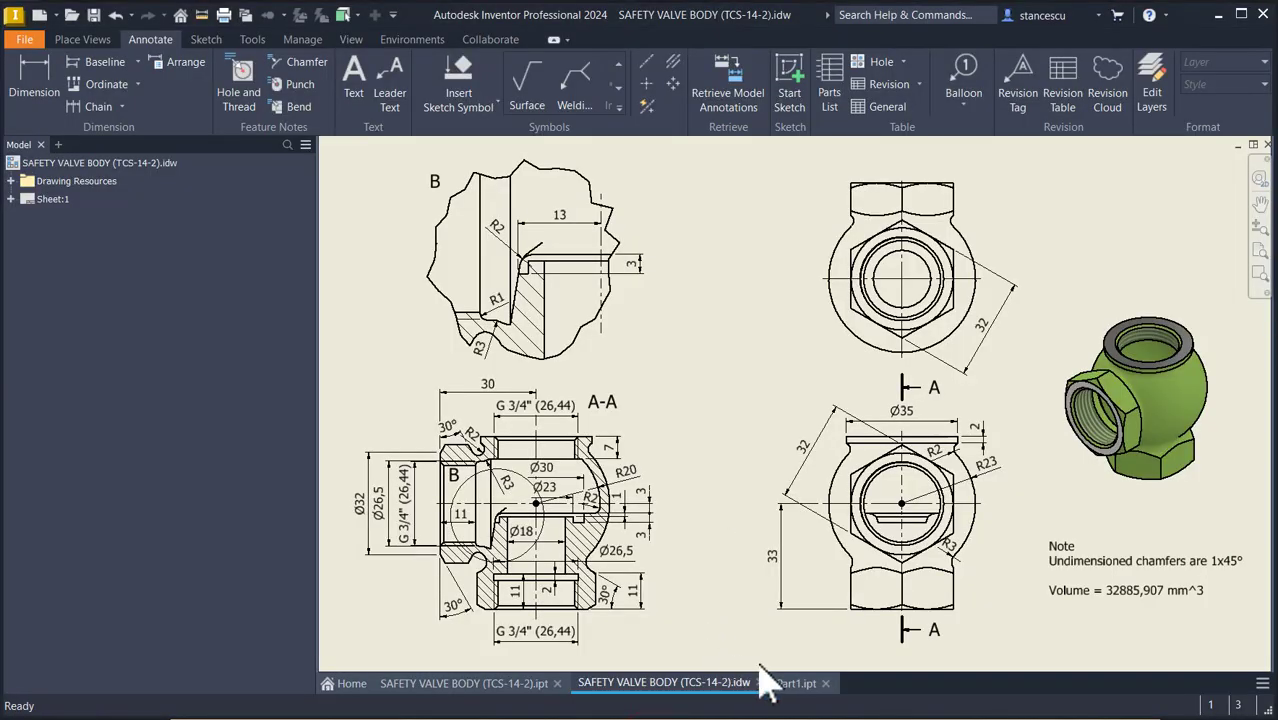
pyautogui.click(790, 683)
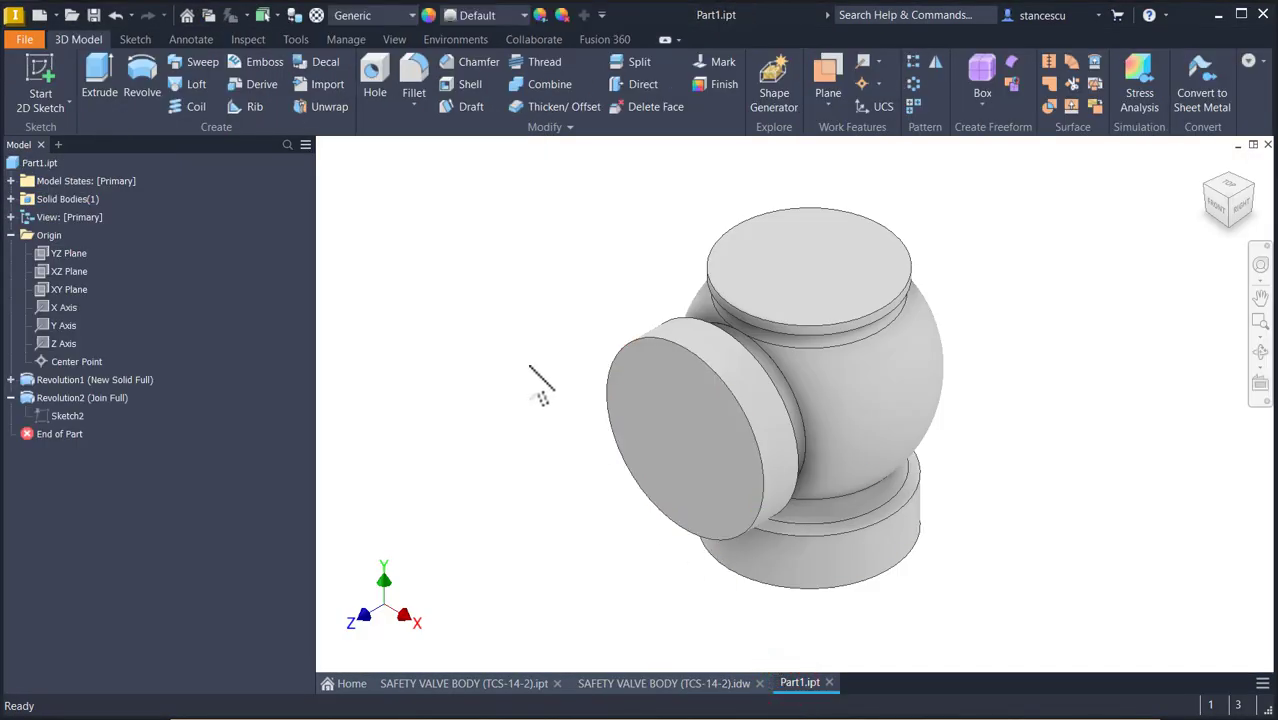
# Sketch a six-sided polygon about 24 mm across flats on the side port's flat end face, centred on the projected centre point.
pyautogui.click(689, 427)
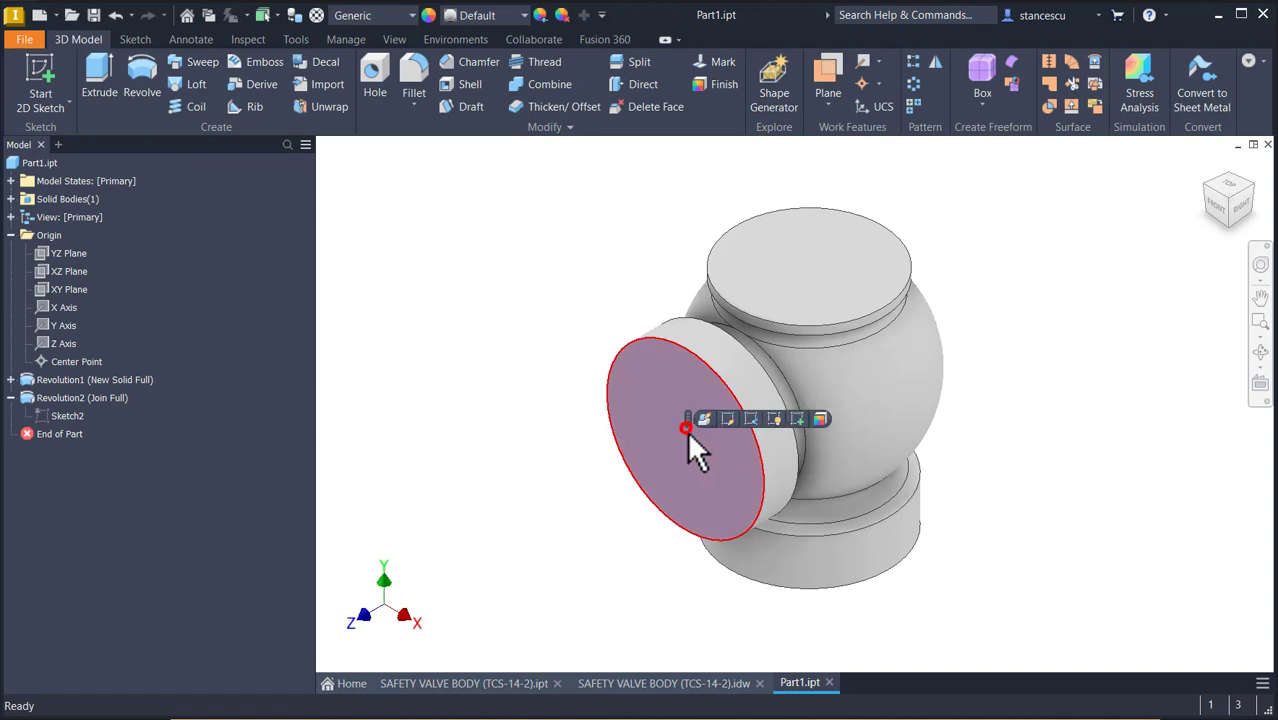
pyautogui.click(776, 419)
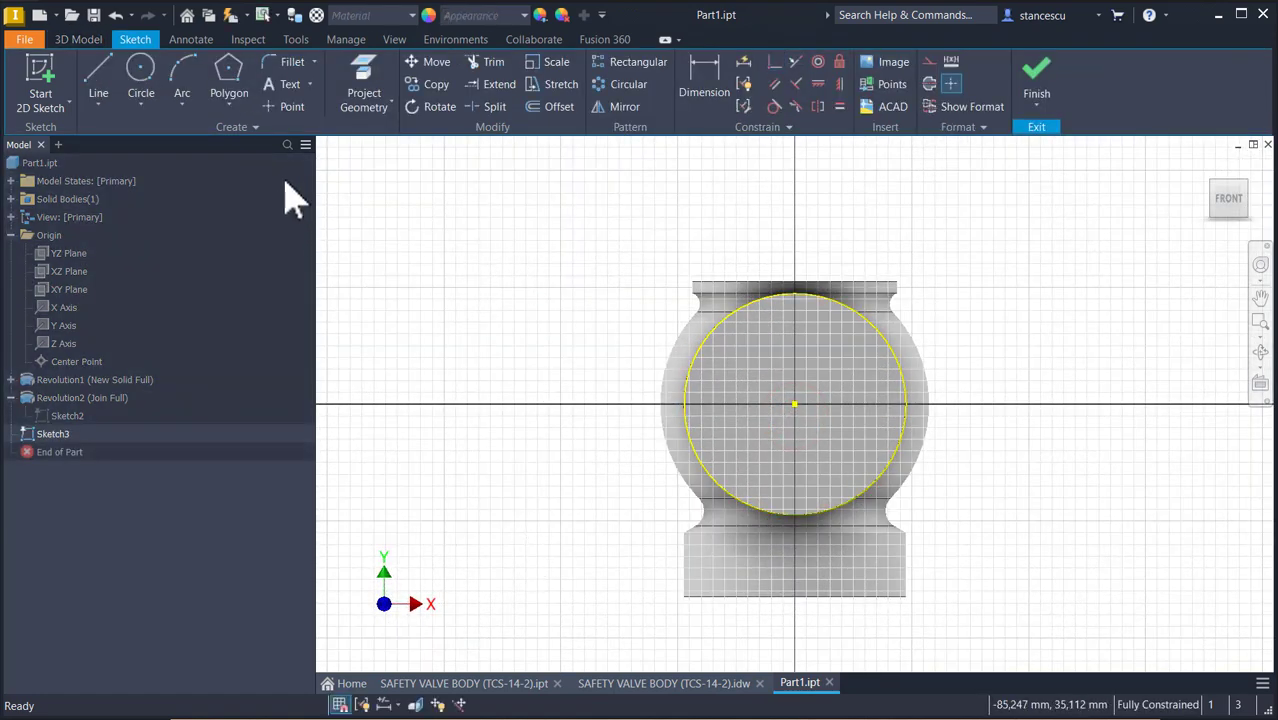
pyautogui.click(238, 84)
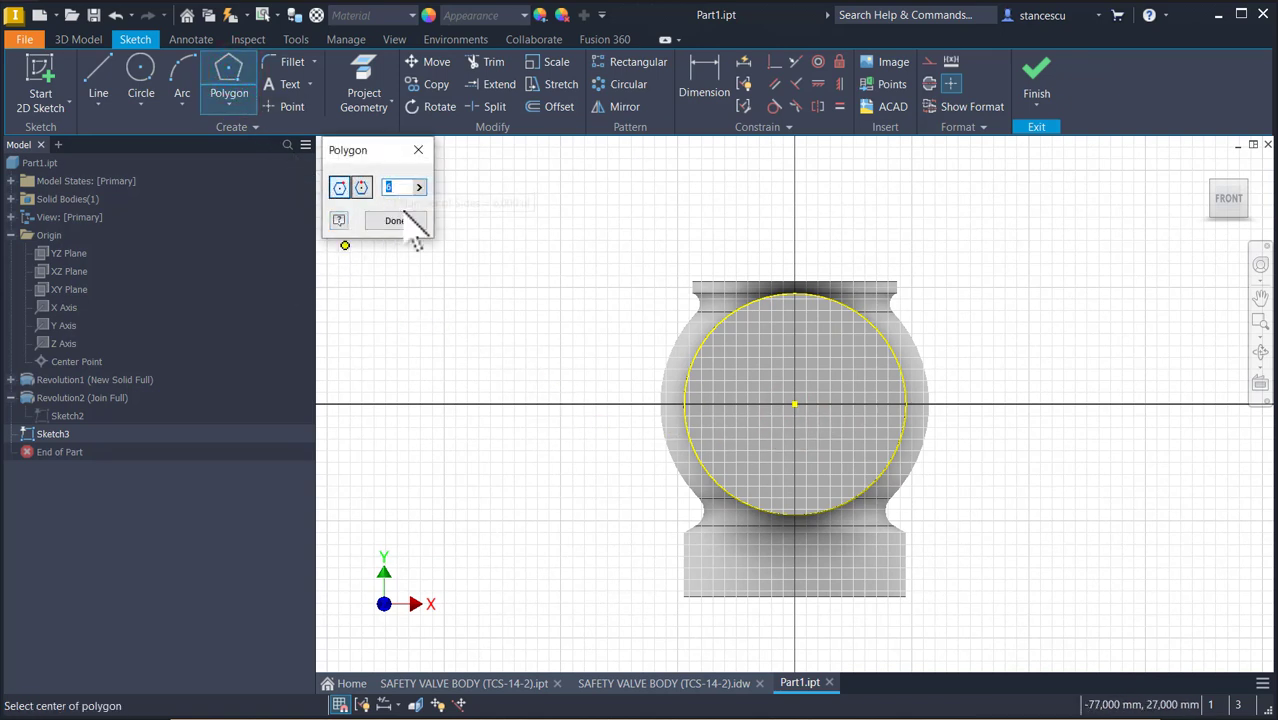
pyautogui.click(794, 404)
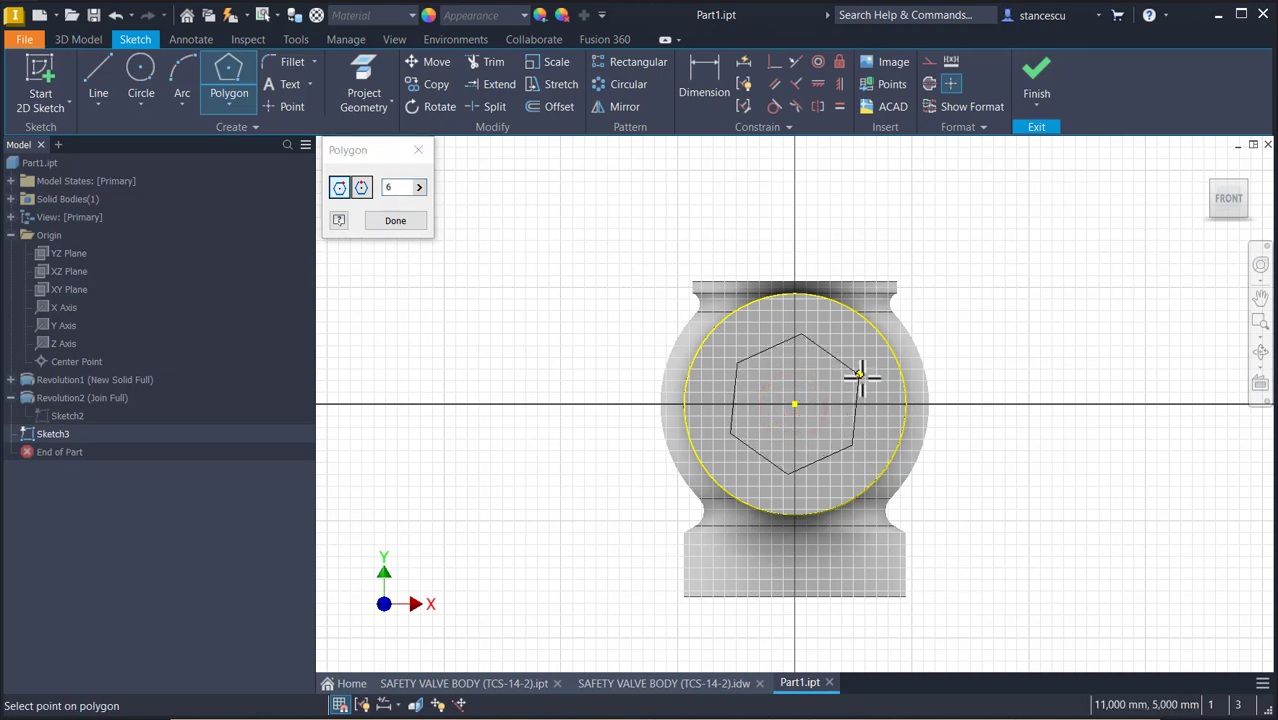
pyautogui.click(795, 321)
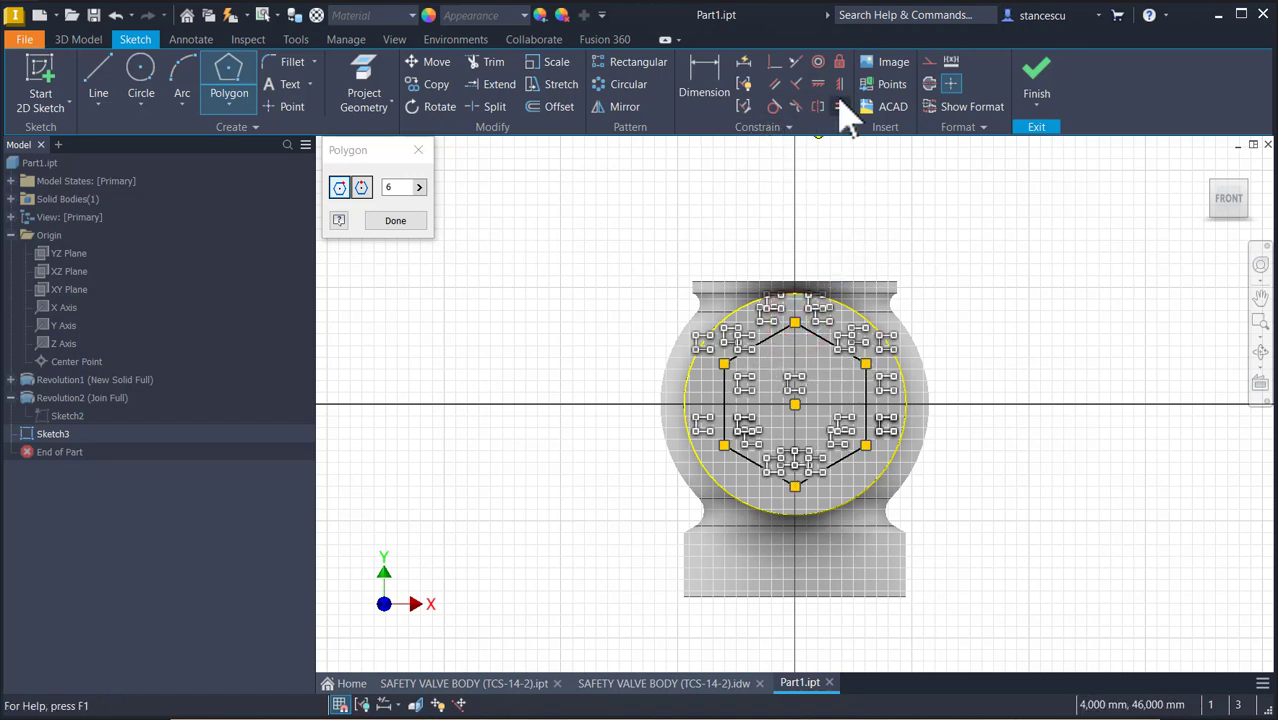
# Constrain the hexagon's top vertex to be vertically aligned with its centre.
pyautogui.click(841, 86)
pyautogui.click(793, 403)
pyautogui.click(794, 322)
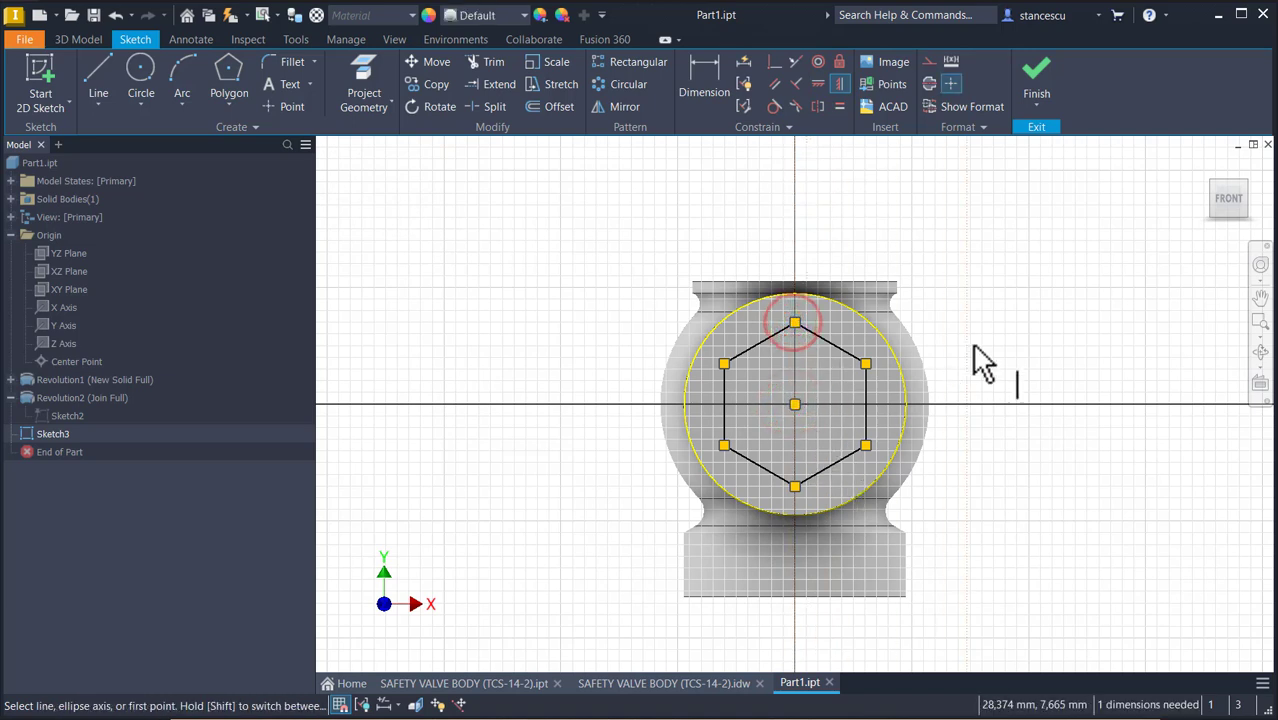
# Dimension the distance between two opposite sides of the hexagon as 32 mm and finish the sketch.
pyautogui.click(700, 72)
pyautogui.click(842, 351)
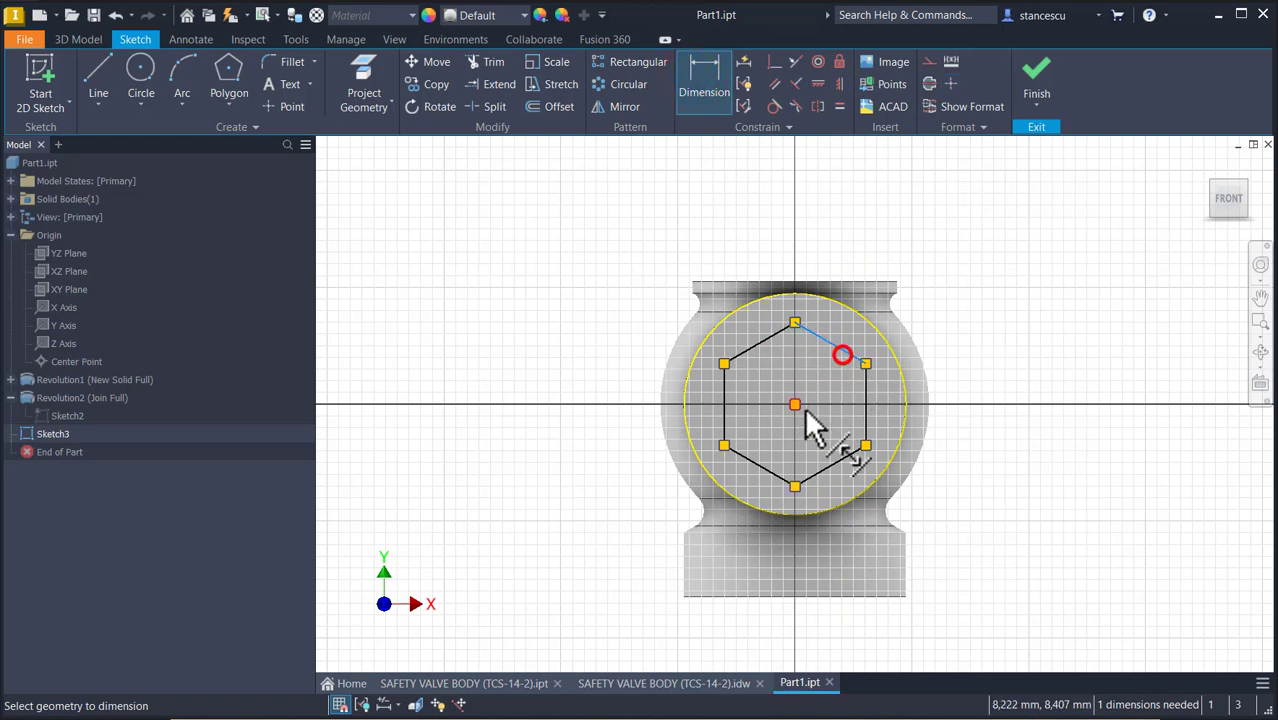
pyautogui.click(766, 465)
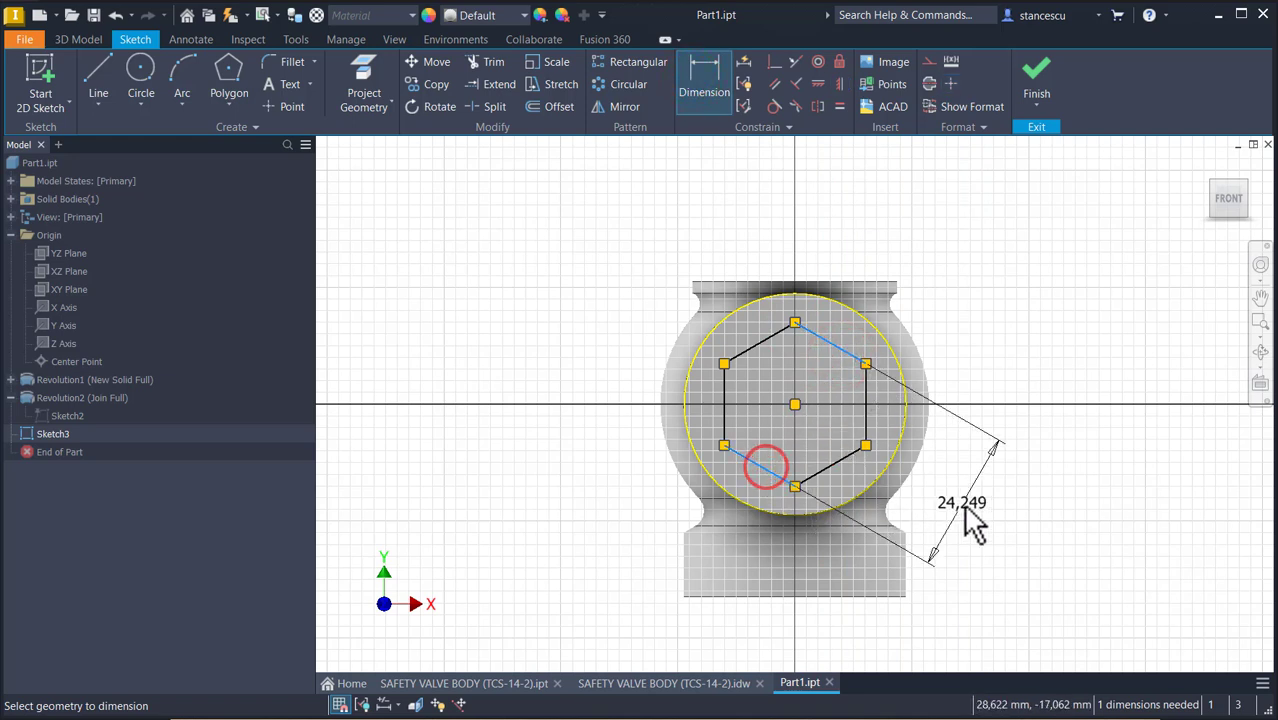
pyautogui.click(966, 510)
pyautogui.write('3')
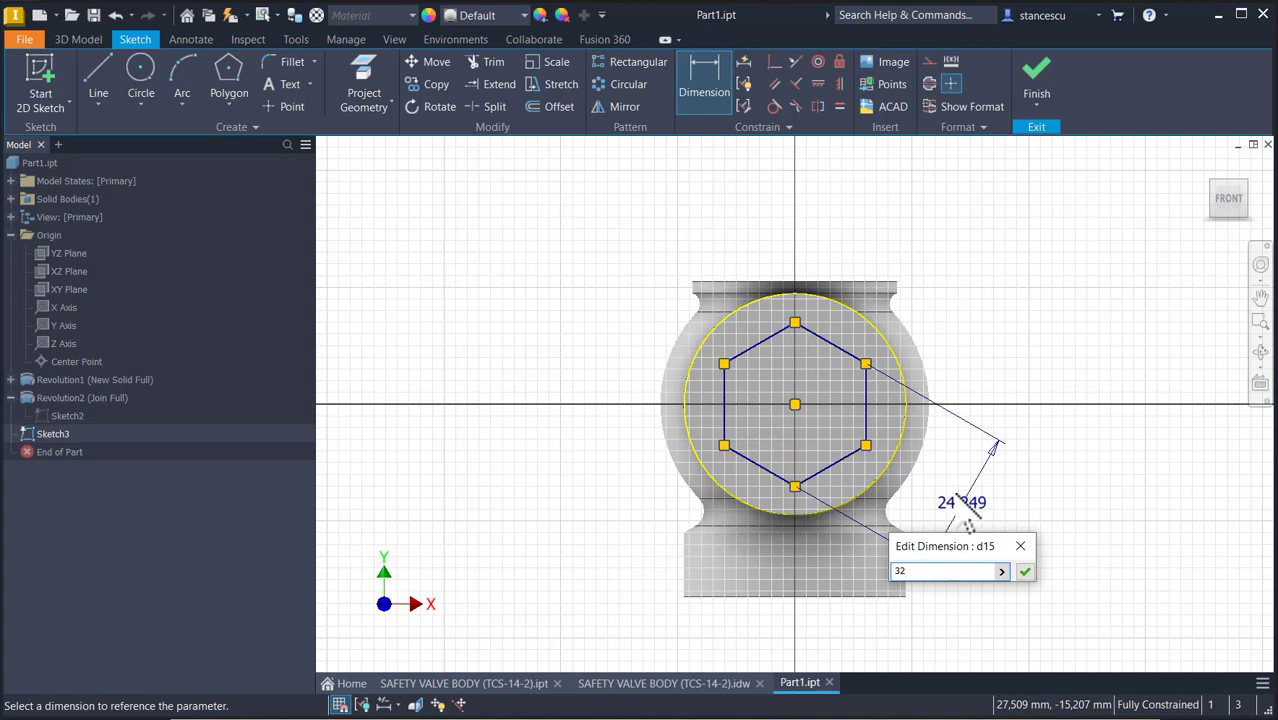
pyautogui.write('2')
pyautogui.press('Return')
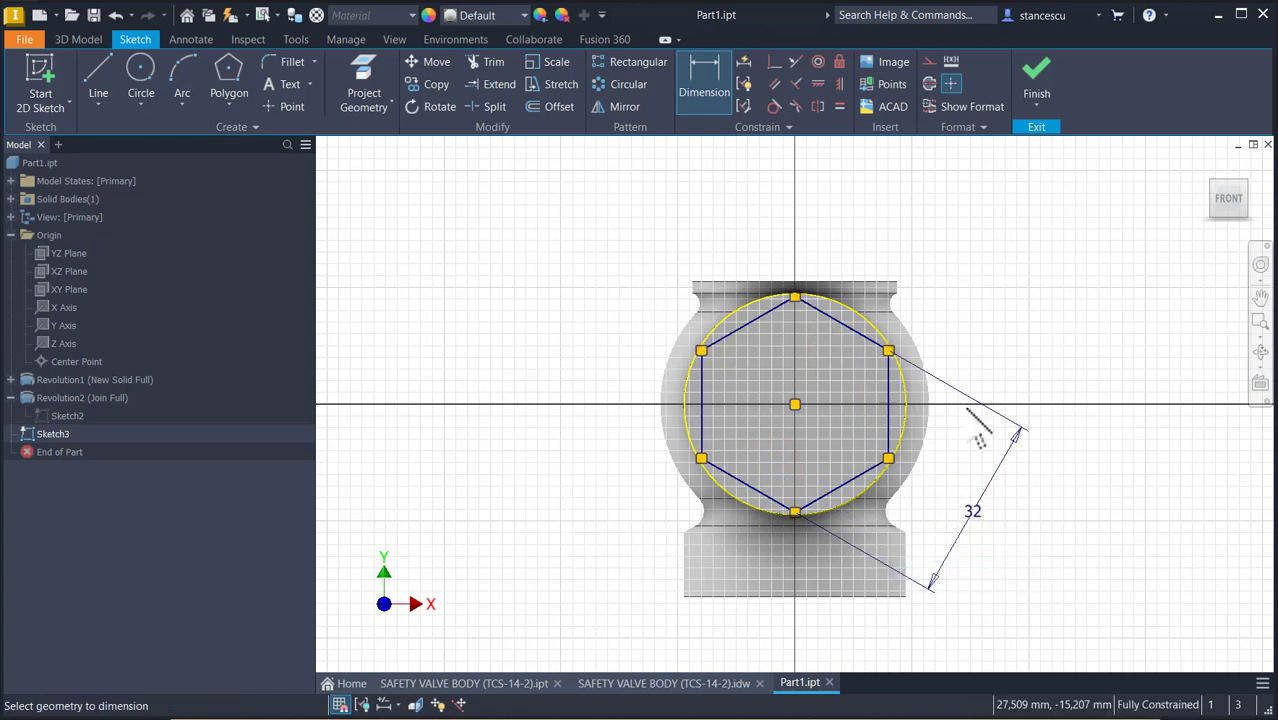
pyautogui.click(1036, 78)
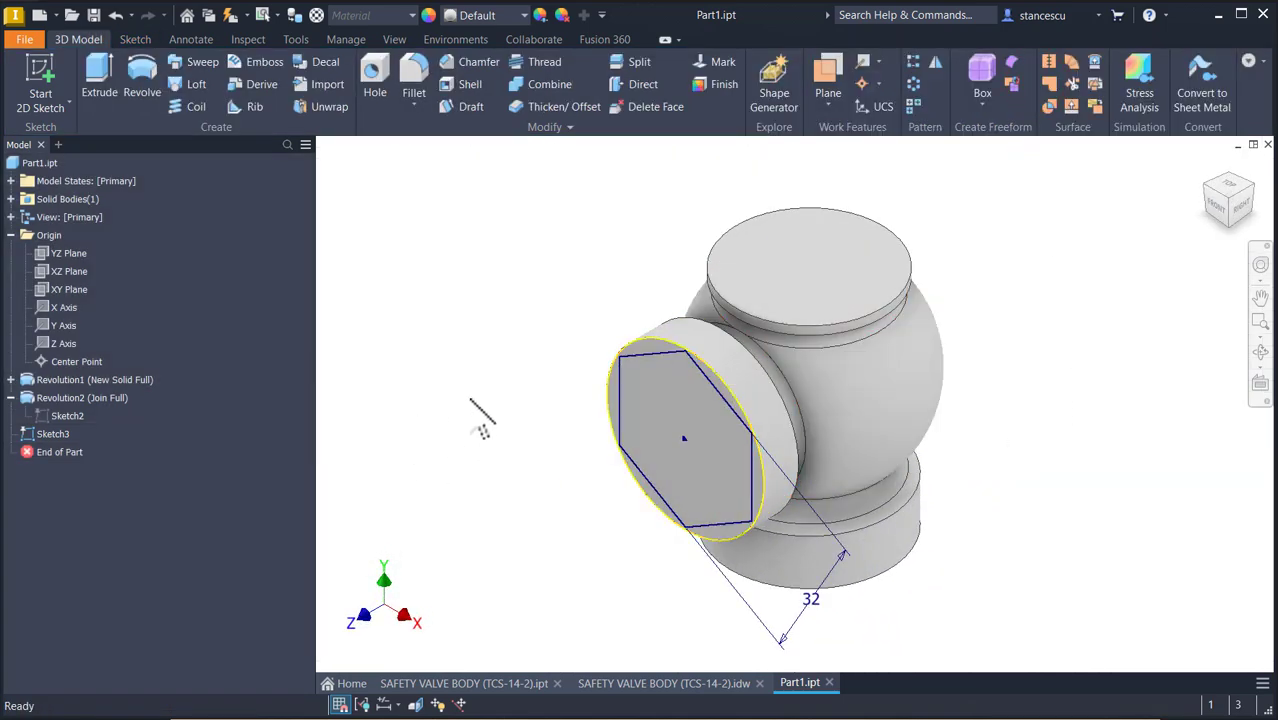
# Extrude the region between the hexagon and the port's circular edge as a cut into the body with the To Next extent.
pyautogui.click(108, 84)
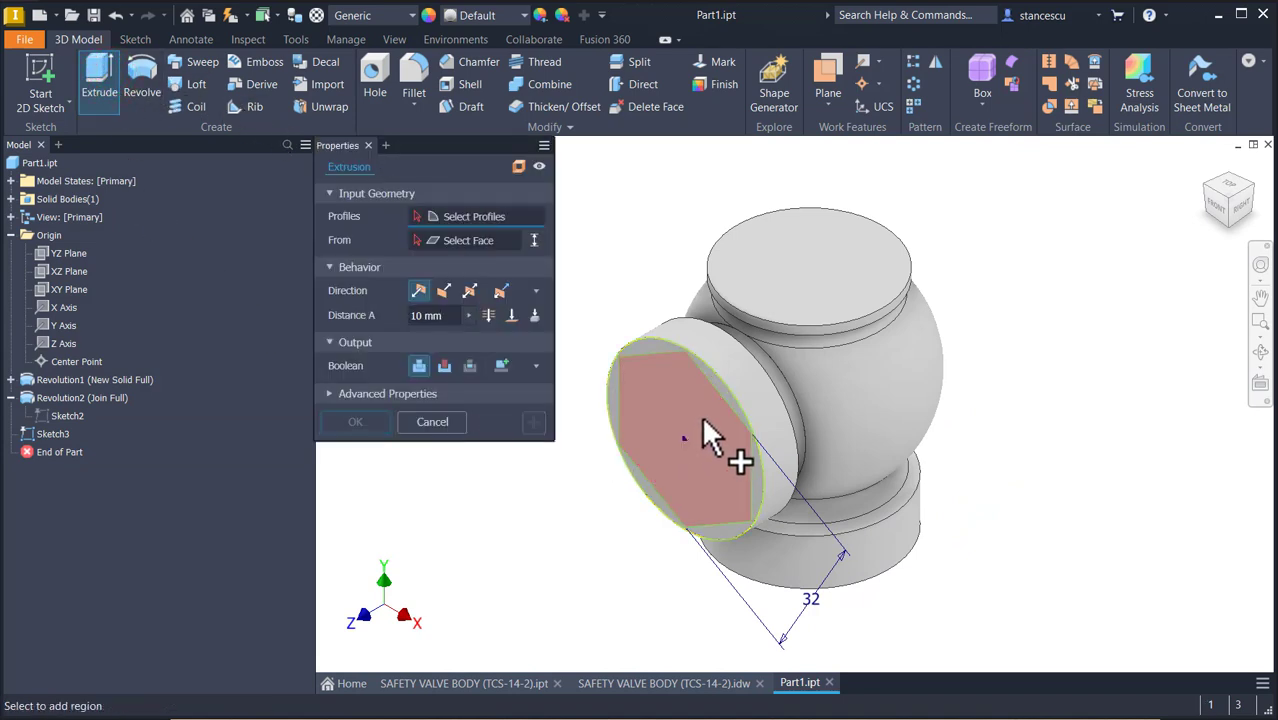
pyautogui.scroll(-3, 698, 413)
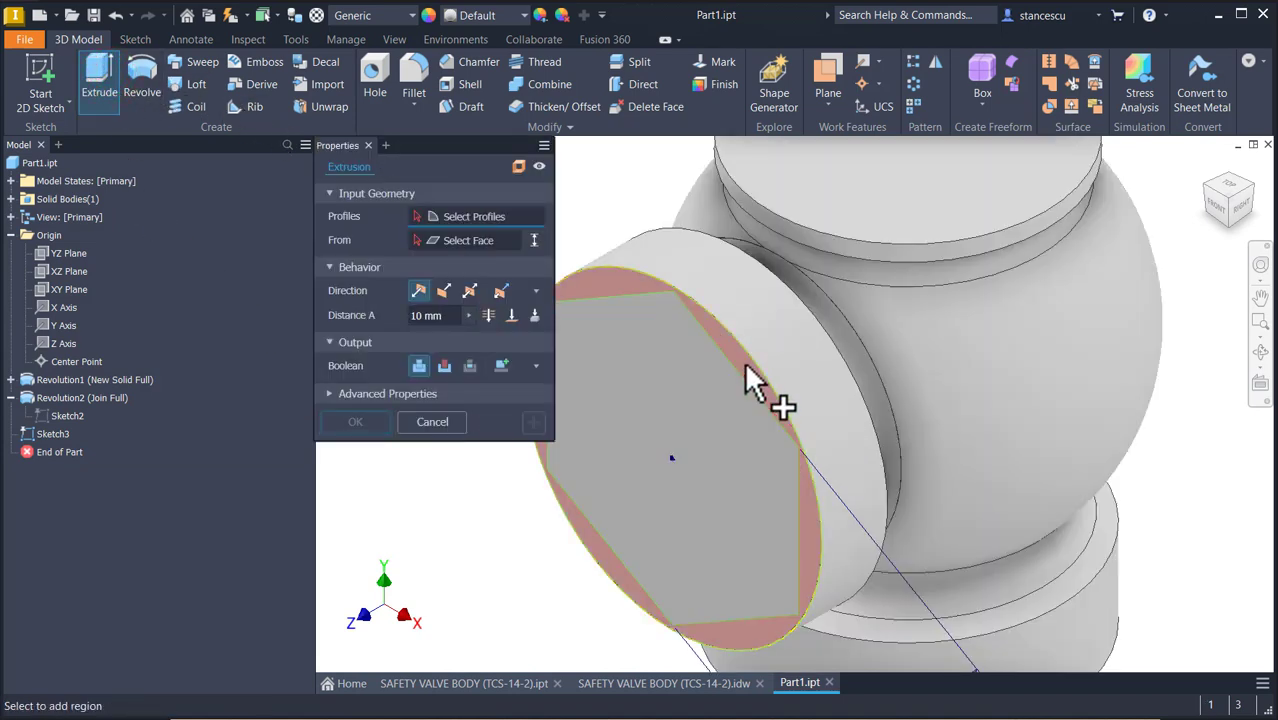
pyautogui.click(746, 367)
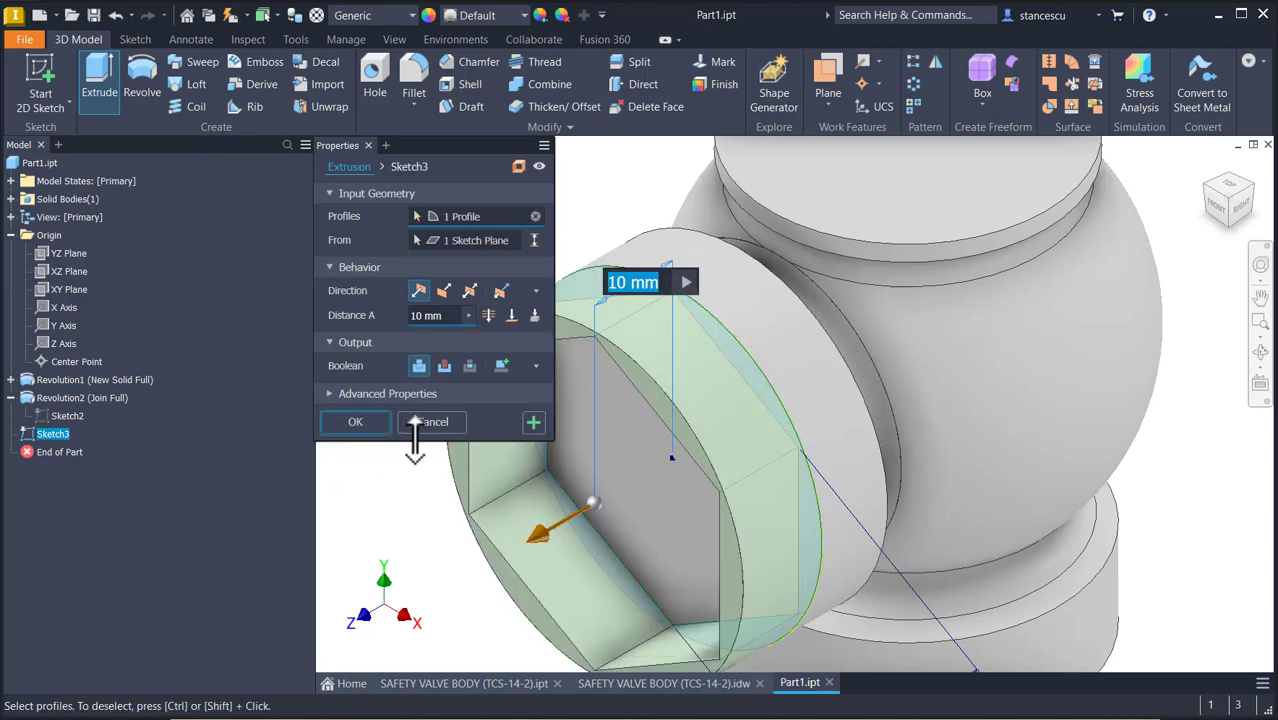
pyautogui.click(445, 367)
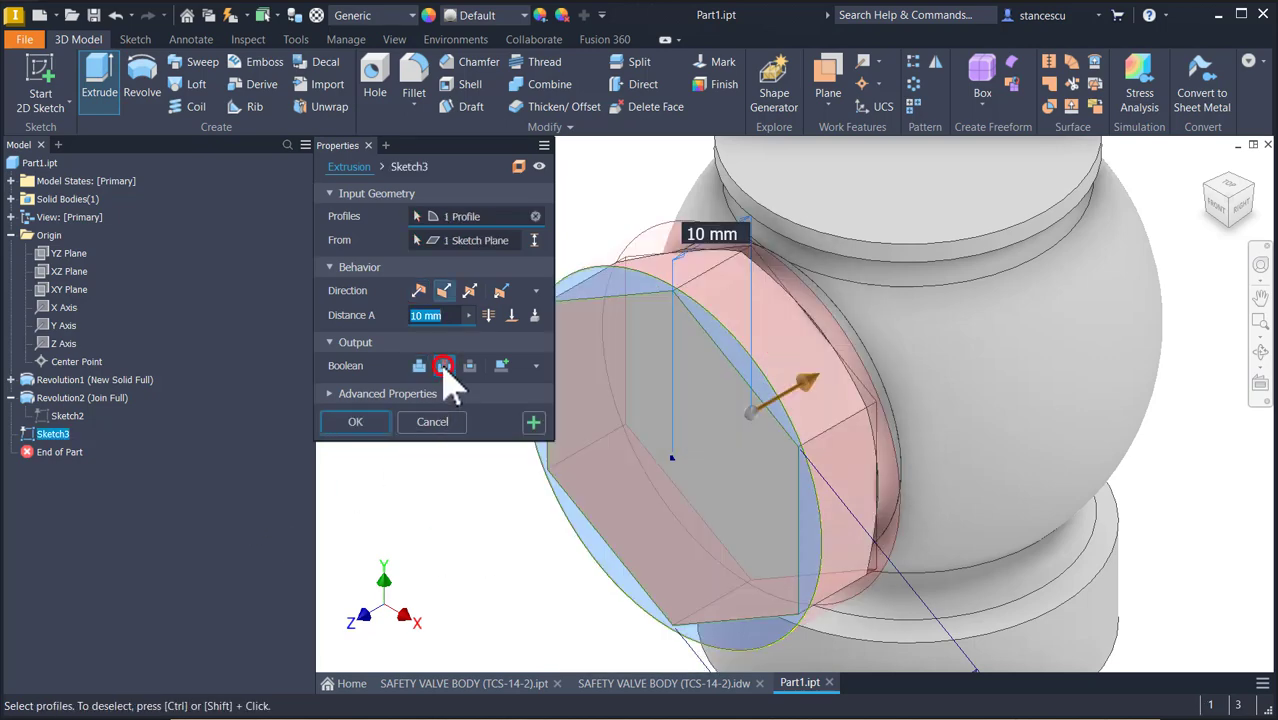
pyautogui.click(533, 315)
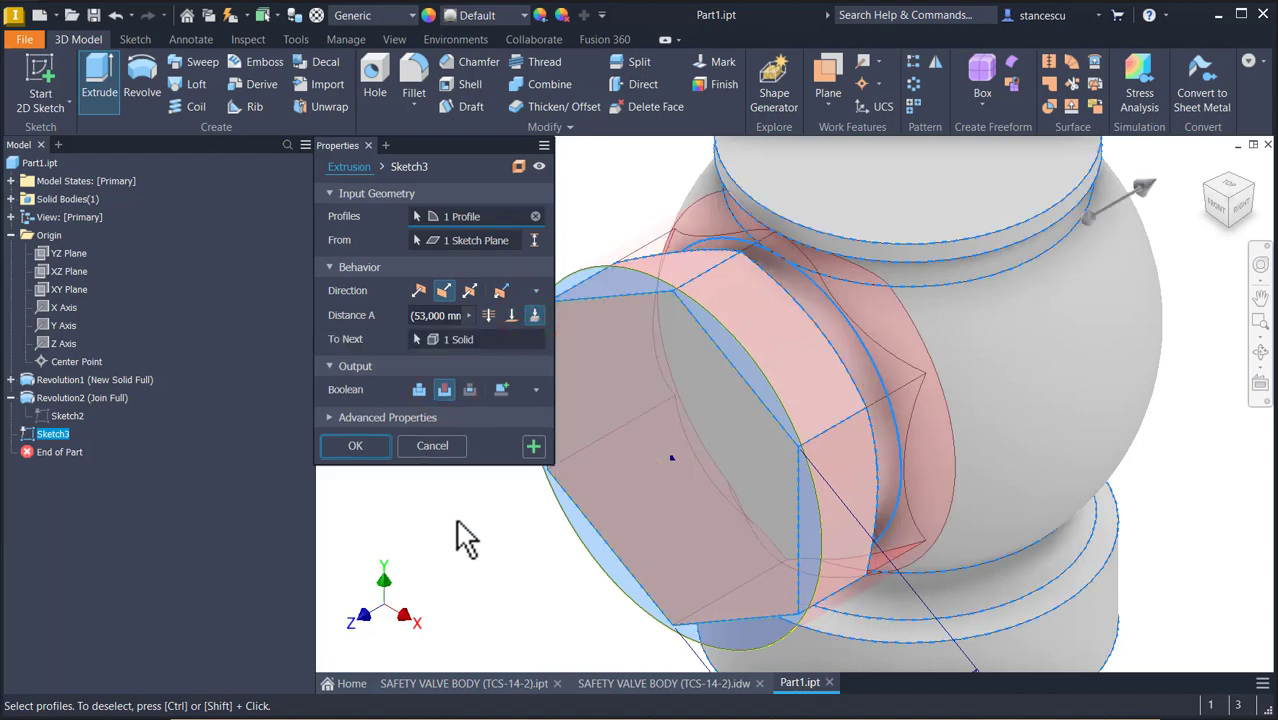
pyautogui.click(360, 445)
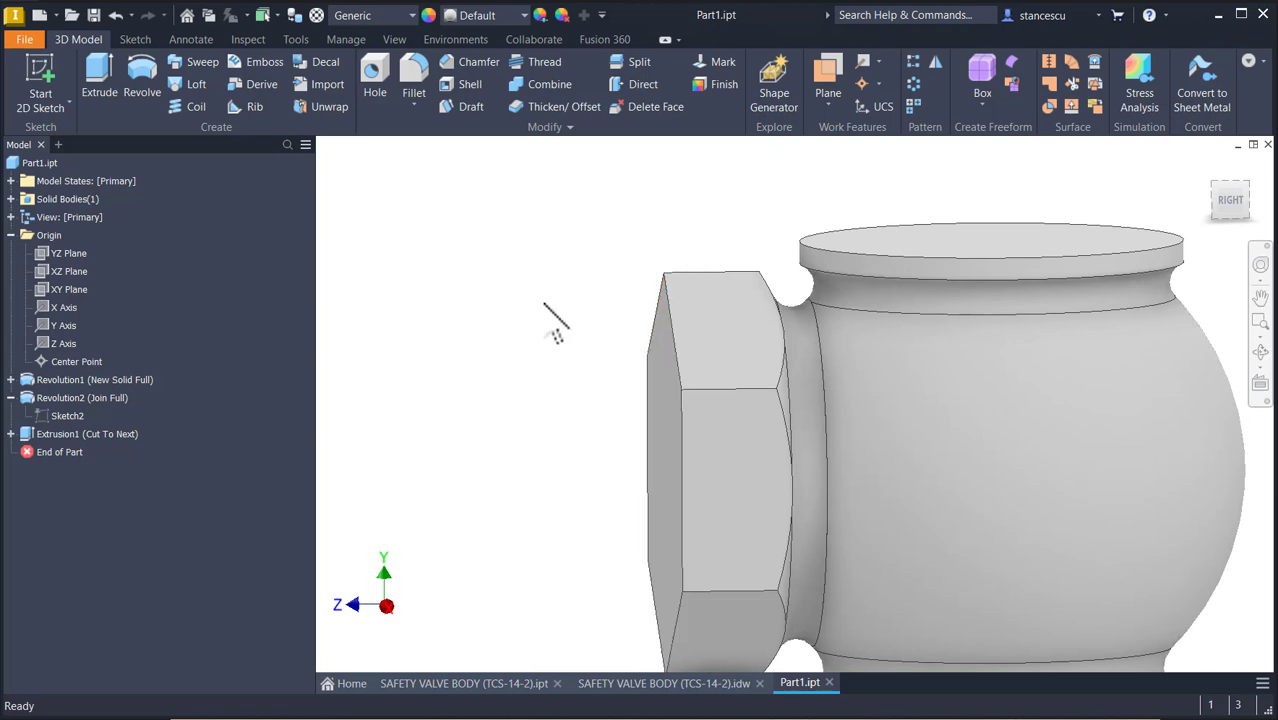
# Start a new sketch on the YZ plane and slice the graphics at the sketch plane.
pyautogui.click(52, 252)
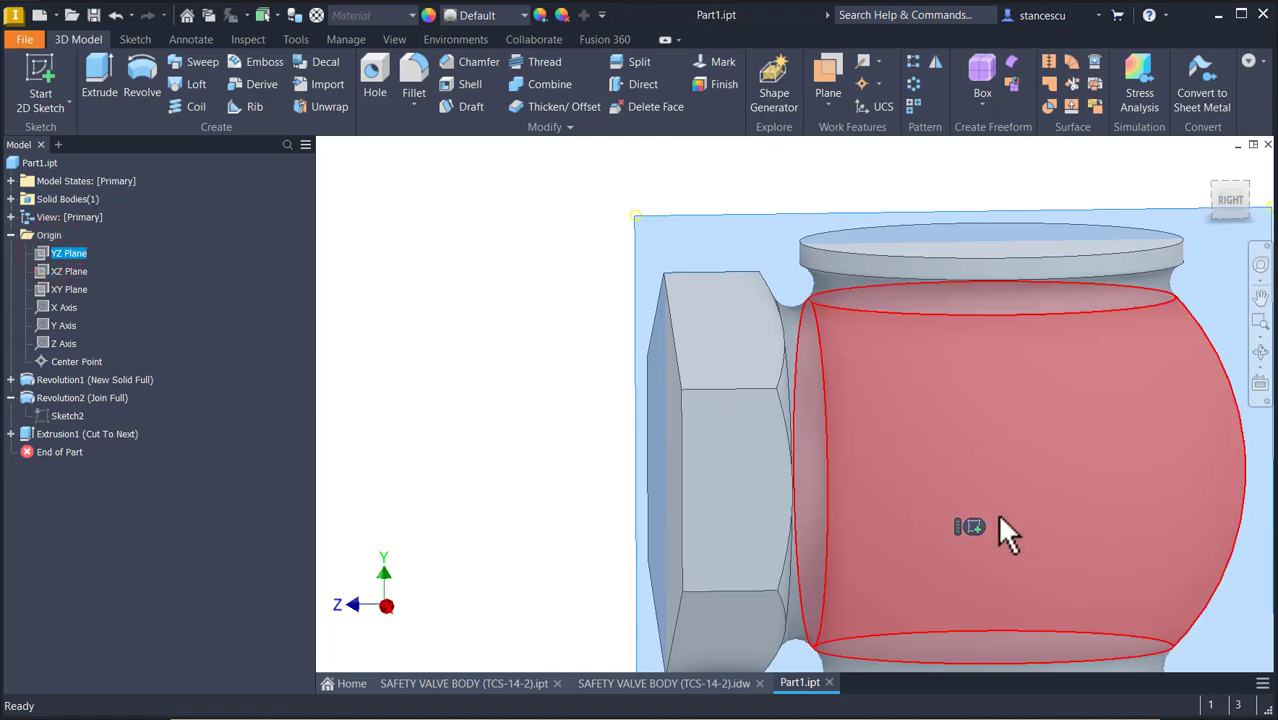
pyautogui.click(969, 527)
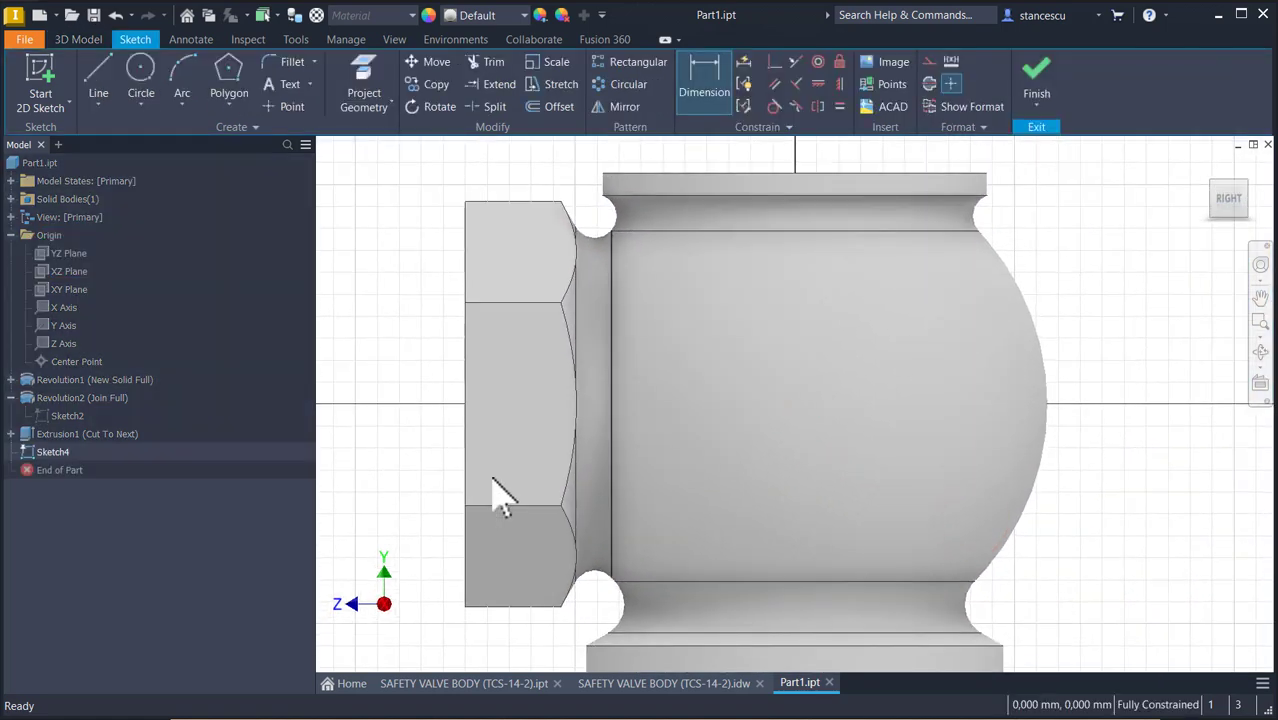
pyautogui.press('F7')
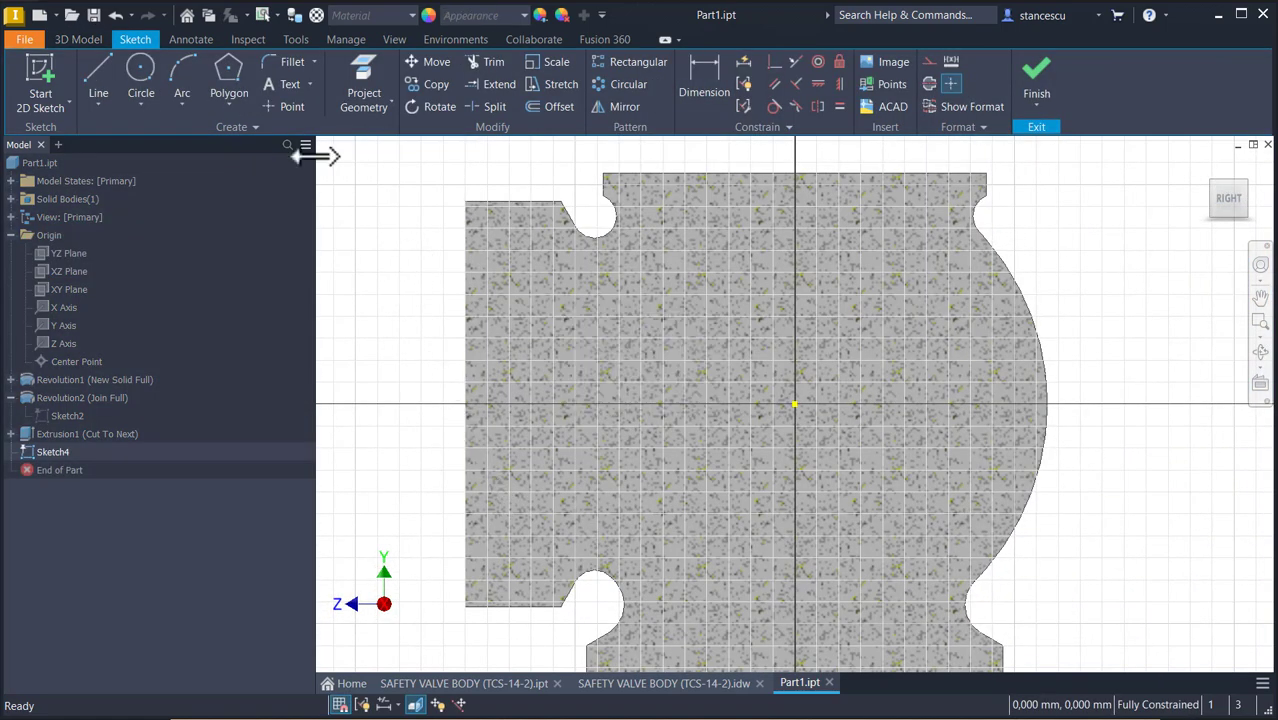
# Project the outline of the side port's upper hexagon flat into the sketch and convert it to construction geometry.
pyautogui.click(362, 75)
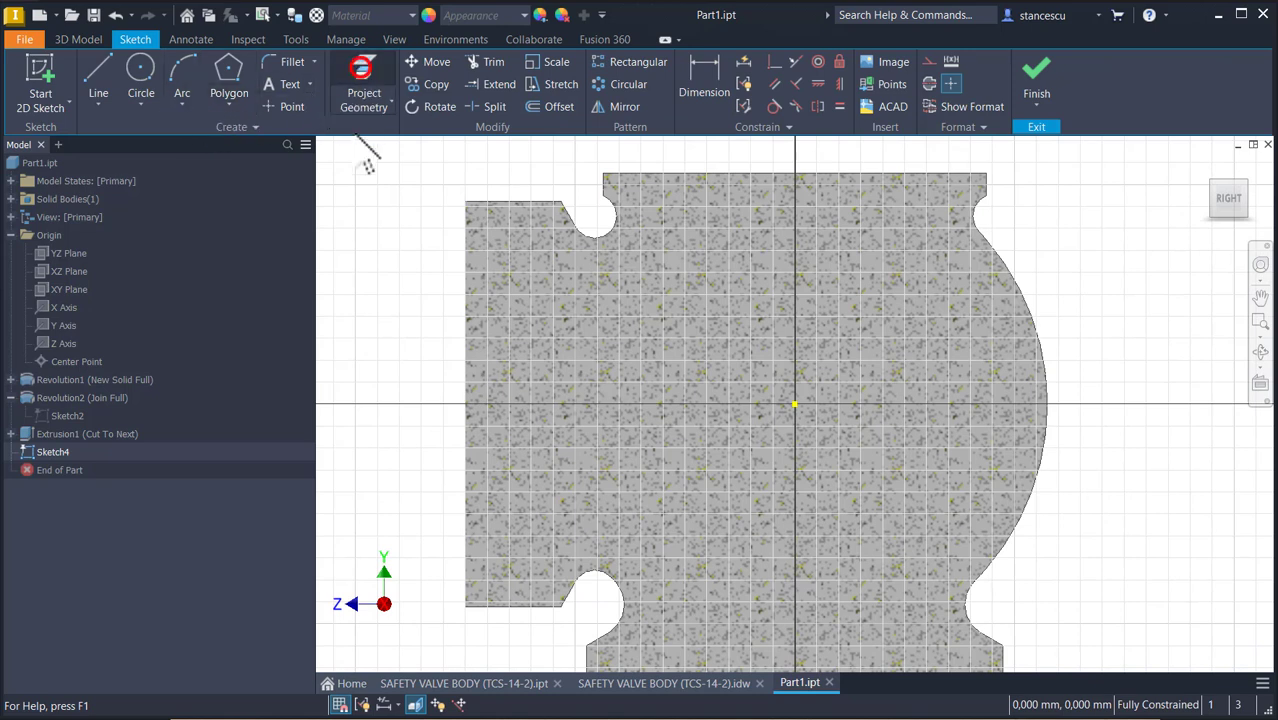
pyautogui.click(501, 240)
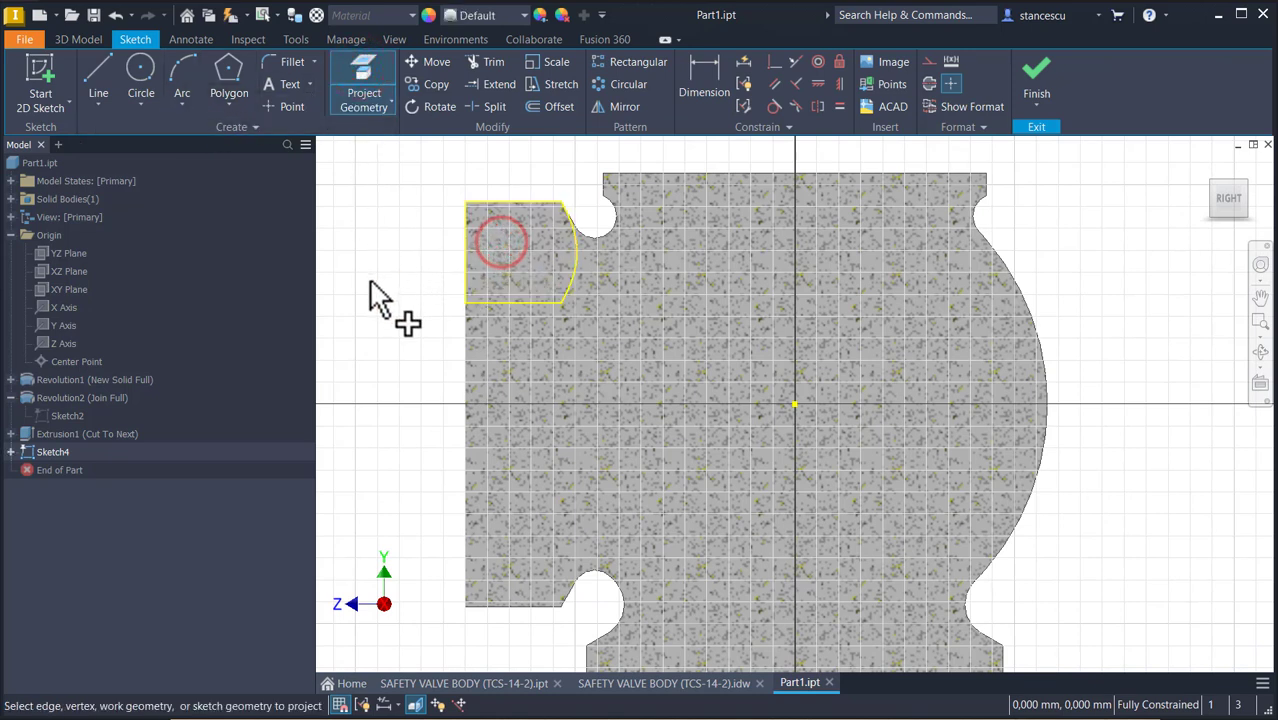
pyautogui.press('Escape')
pyautogui.moveTo(427, 181); pyautogui.dragTo(605, 345)
pyautogui.click(929, 62)
pyautogui.click(391, 250)
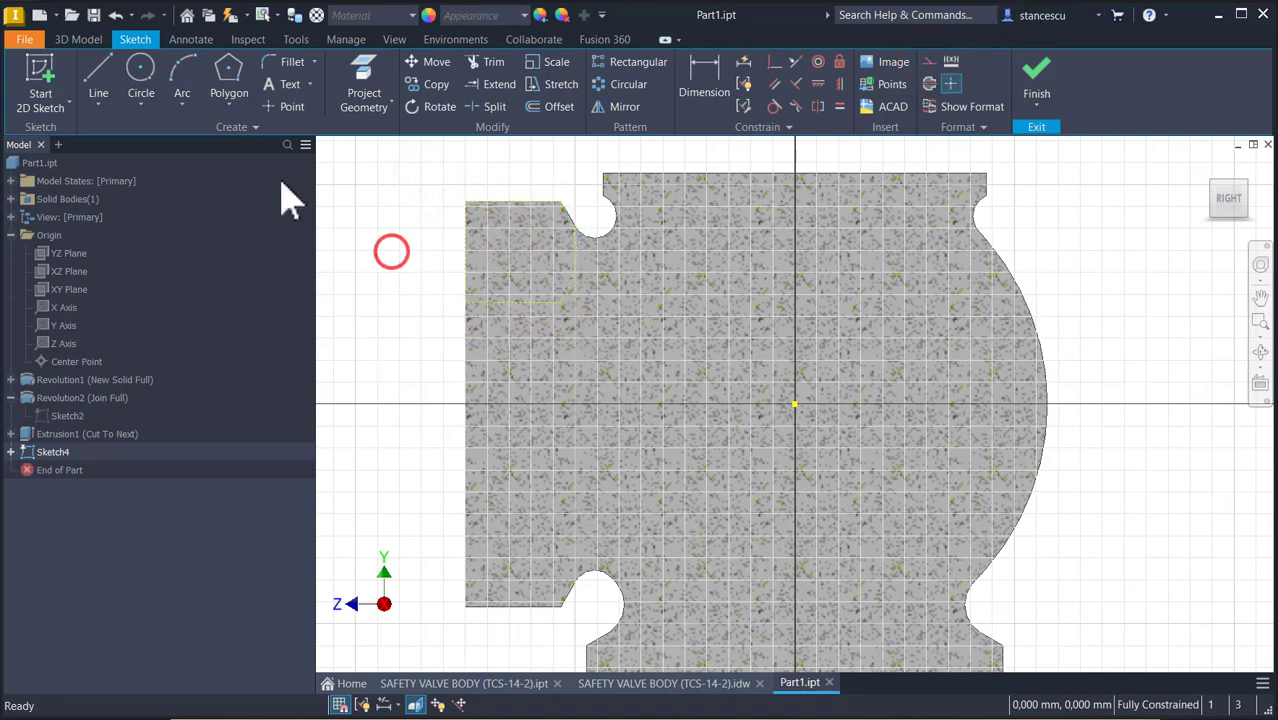
# Draw a slanted line across the projected outline's upper outer corner, from its upper edge to its outer edge at about 23°.
pyautogui.click(98, 70)
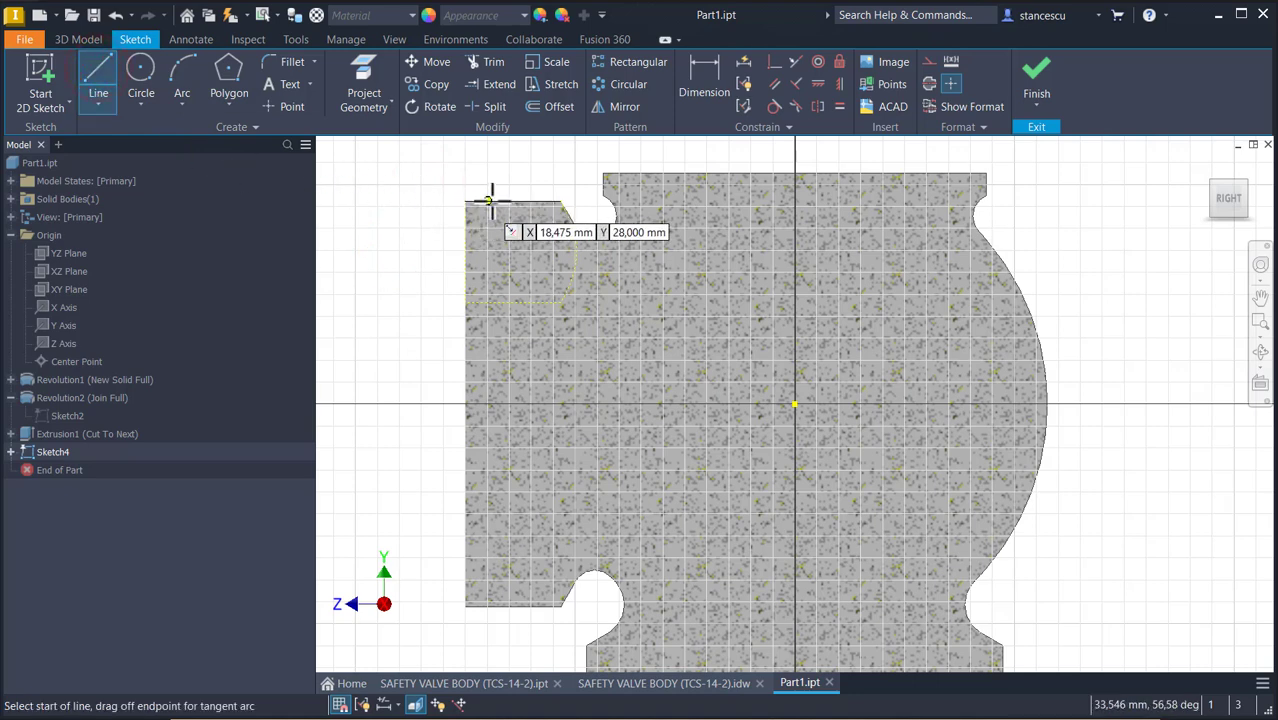
pyautogui.scroll(3, 490, 200)
pyautogui.click(490, 205)
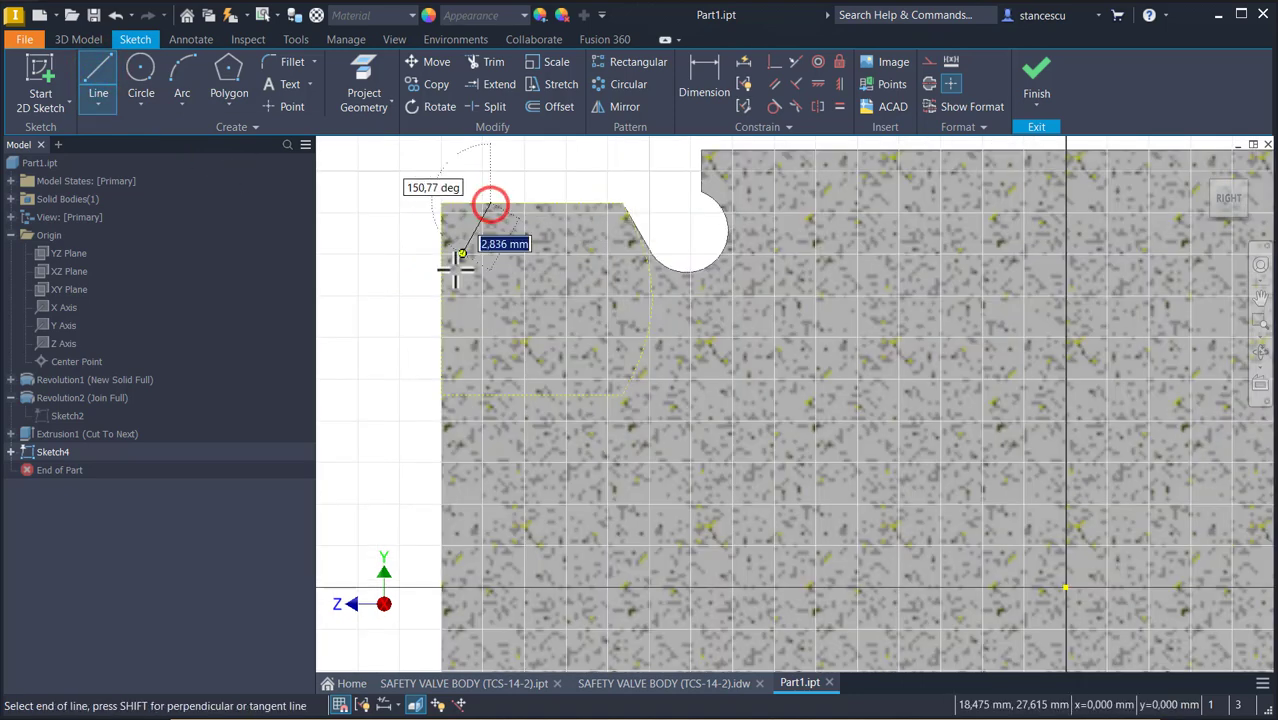
pyautogui.doubleClick(441, 320)
pyautogui.press('Escape')
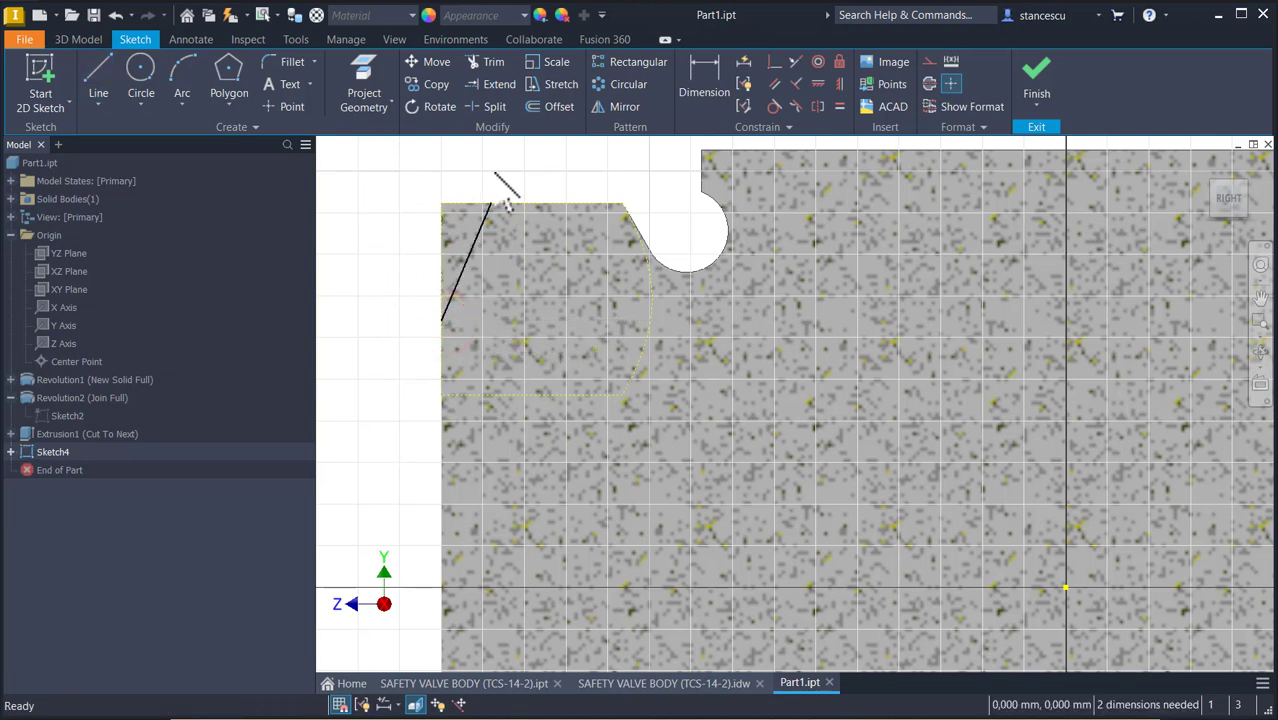
# Dimension the angle between the slanted line and the port's outer vertical edge as 30°.
pyautogui.click(700, 72)
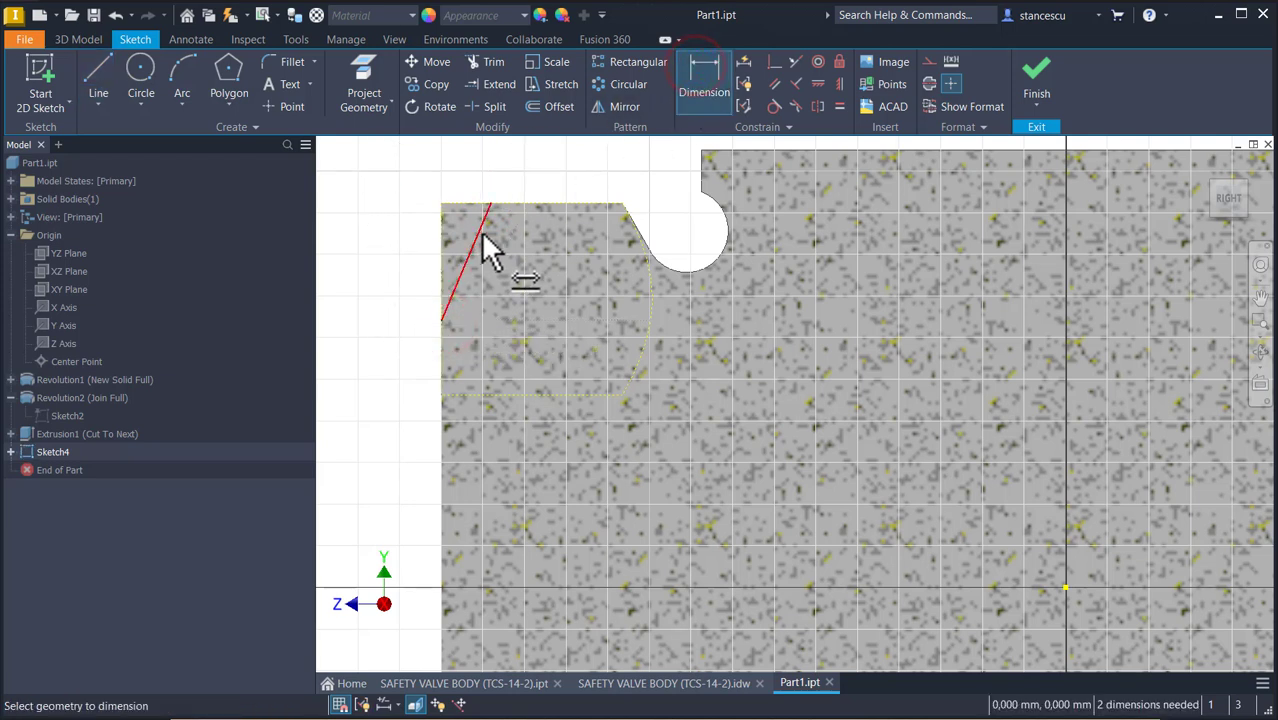
pyautogui.click(479, 230)
pyautogui.click(441, 230)
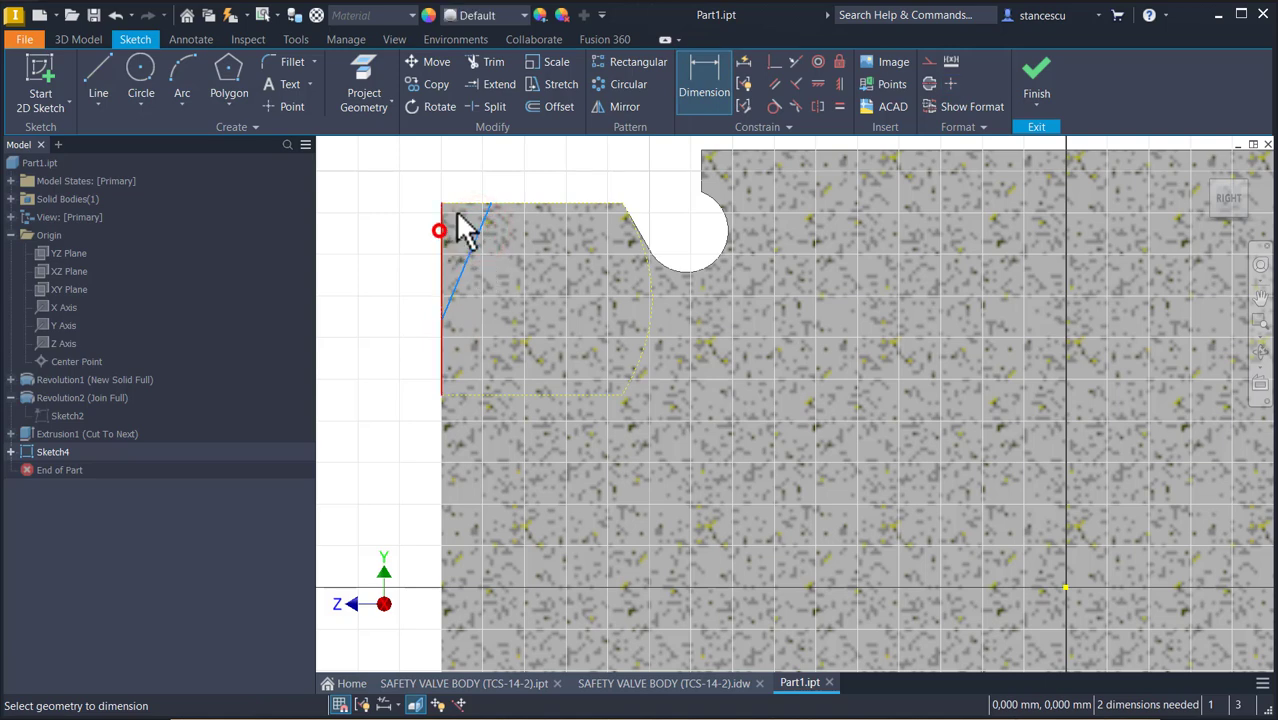
pyautogui.moveTo(485, 180); pyautogui.dragTo(531, 283, button='middle')
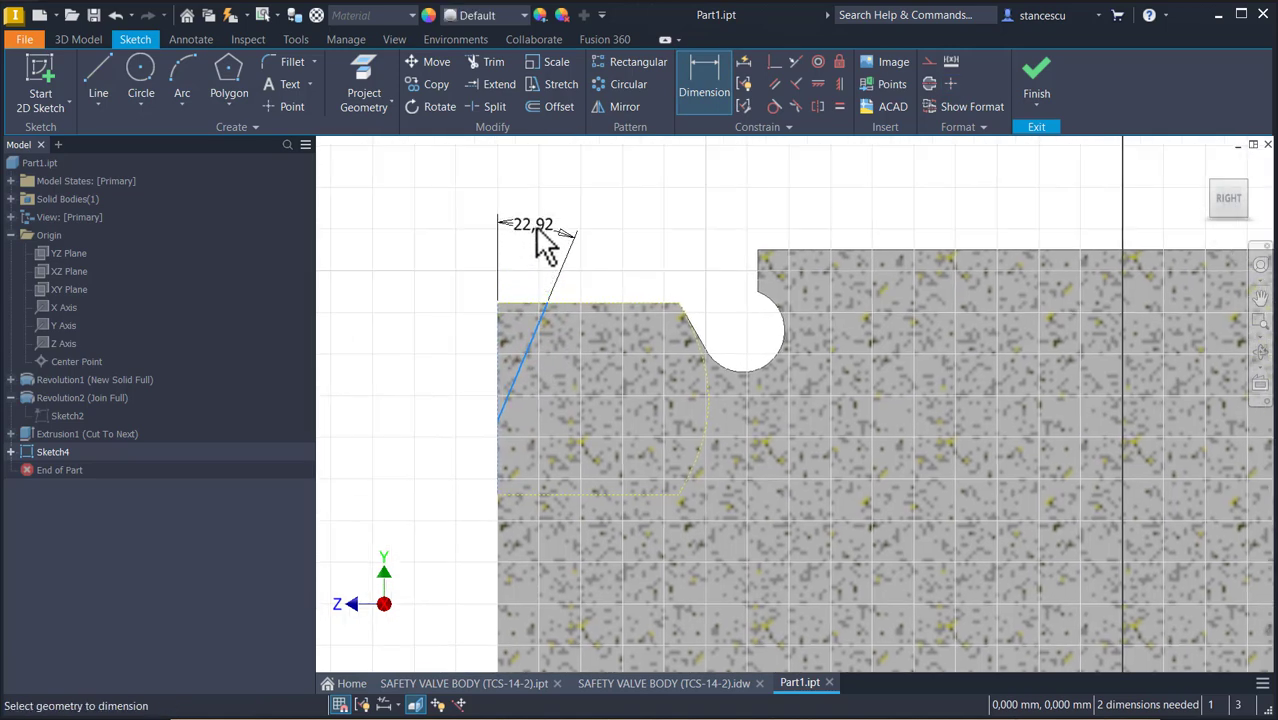
pyautogui.click(534, 212)
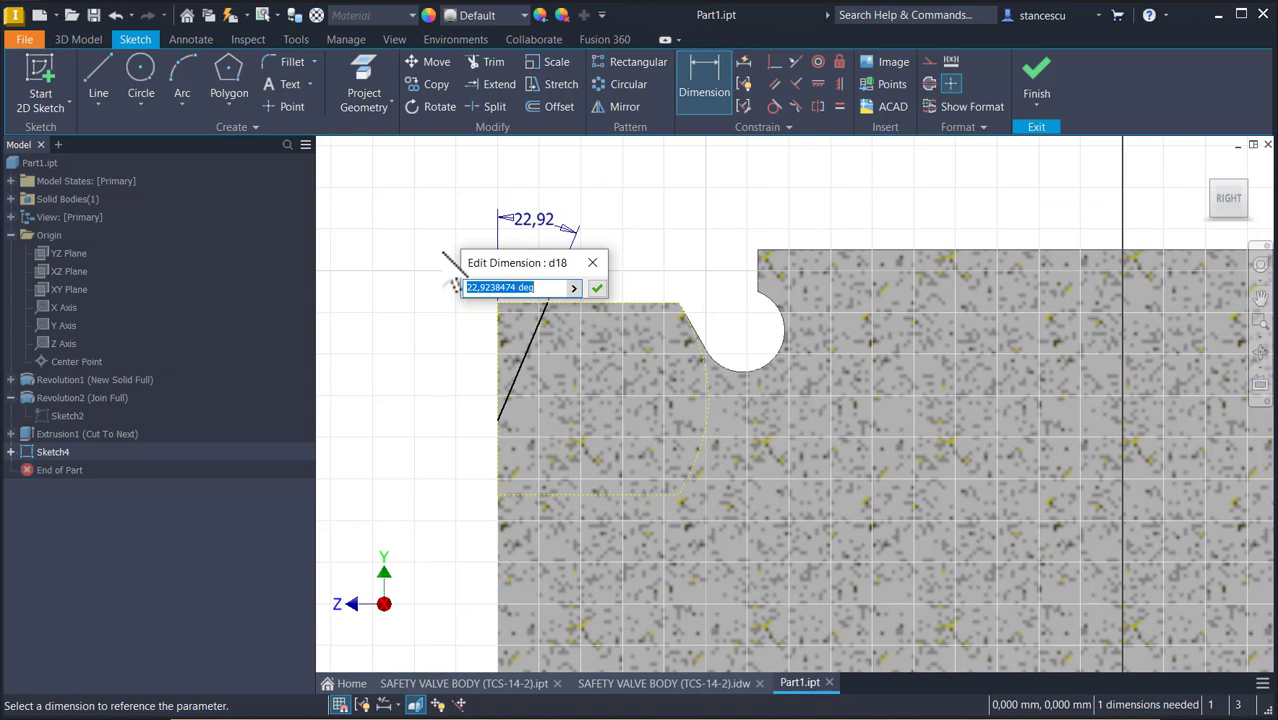
pyautogui.press('Return')
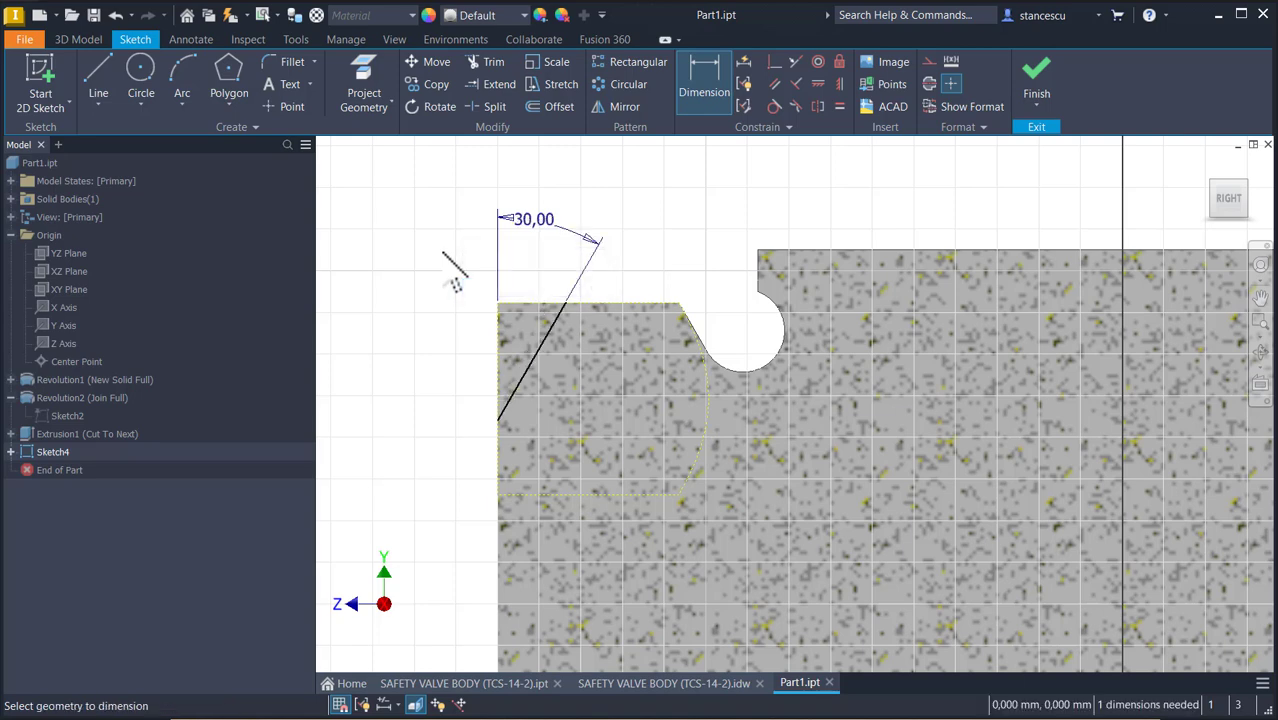
# Dimension the vertical distance from the slanted line's lower endpoint to the origin as 32/2 mm.
pyautogui.scroll(2, 640, 455)
pyautogui.moveTo(665, 465)
pyautogui.mouseDown(button='middle')
pyautogui.moveTo(685, 422)
pyautogui.moveTo(676, 377)
pyautogui.mouseUp(button='middle')
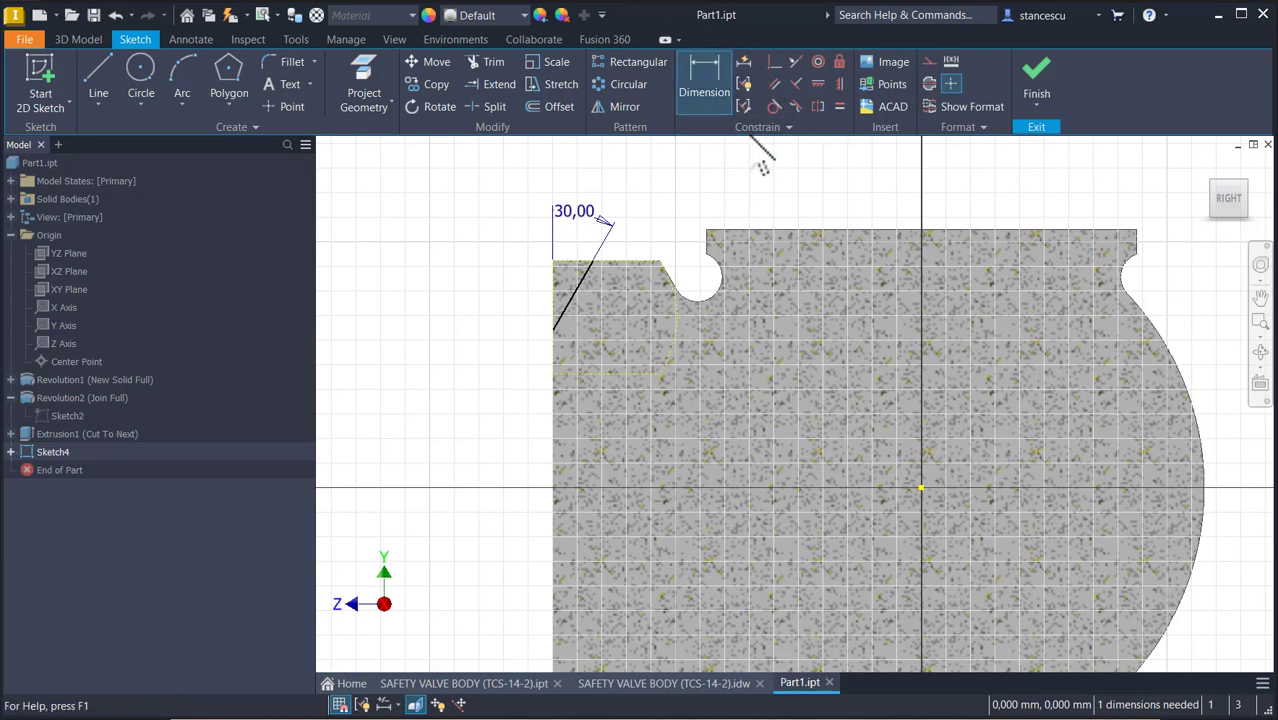
pyautogui.click(552, 331)
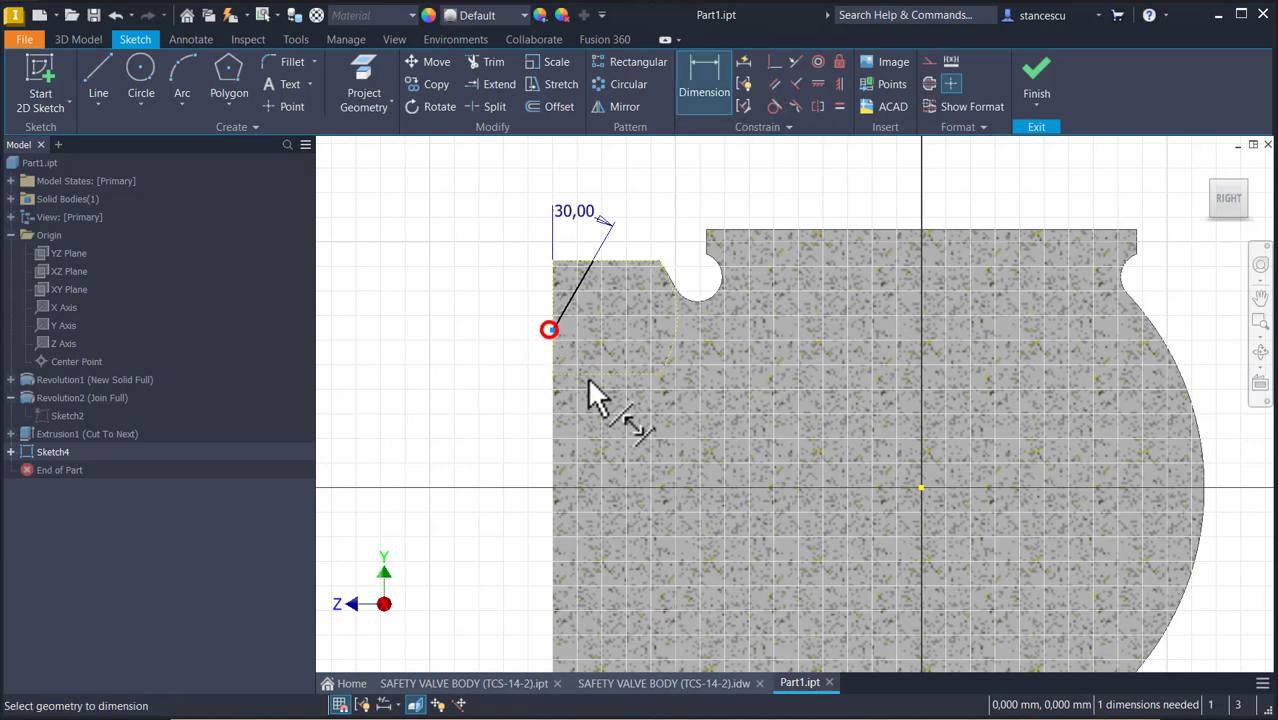
pyautogui.click(919, 487)
pyautogui.click(459, 420)
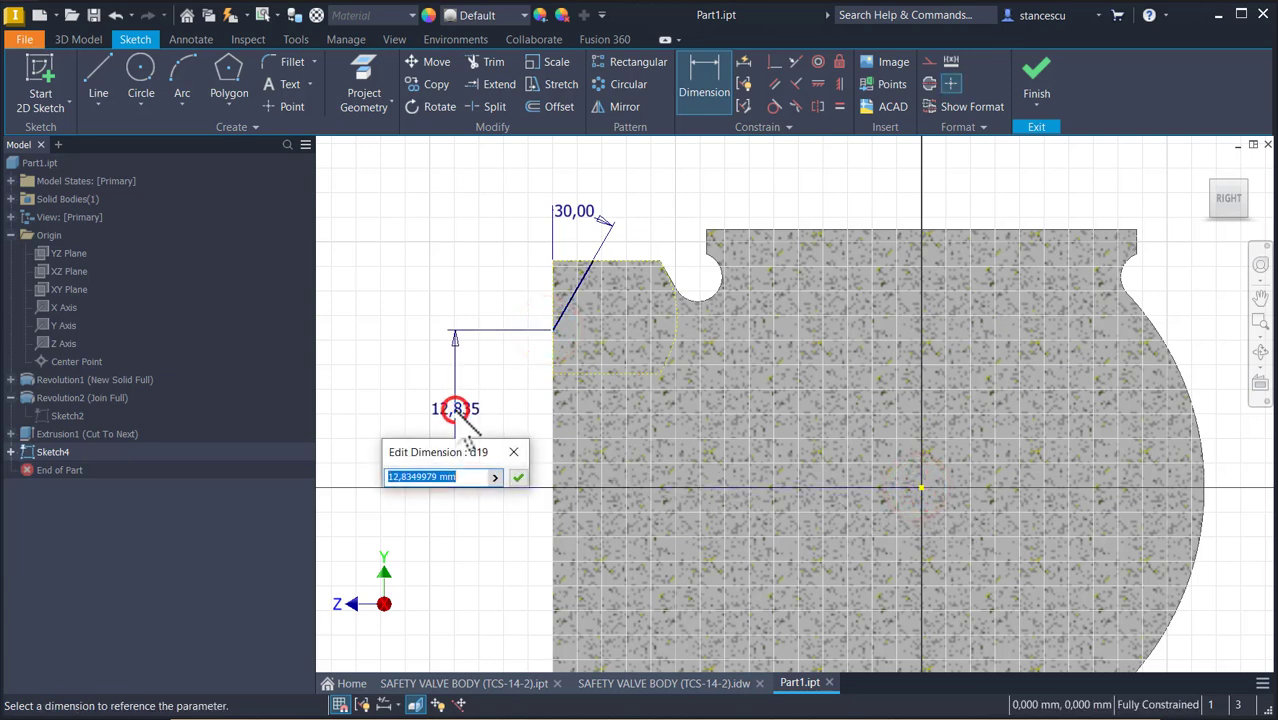
pyautogui.write('32')
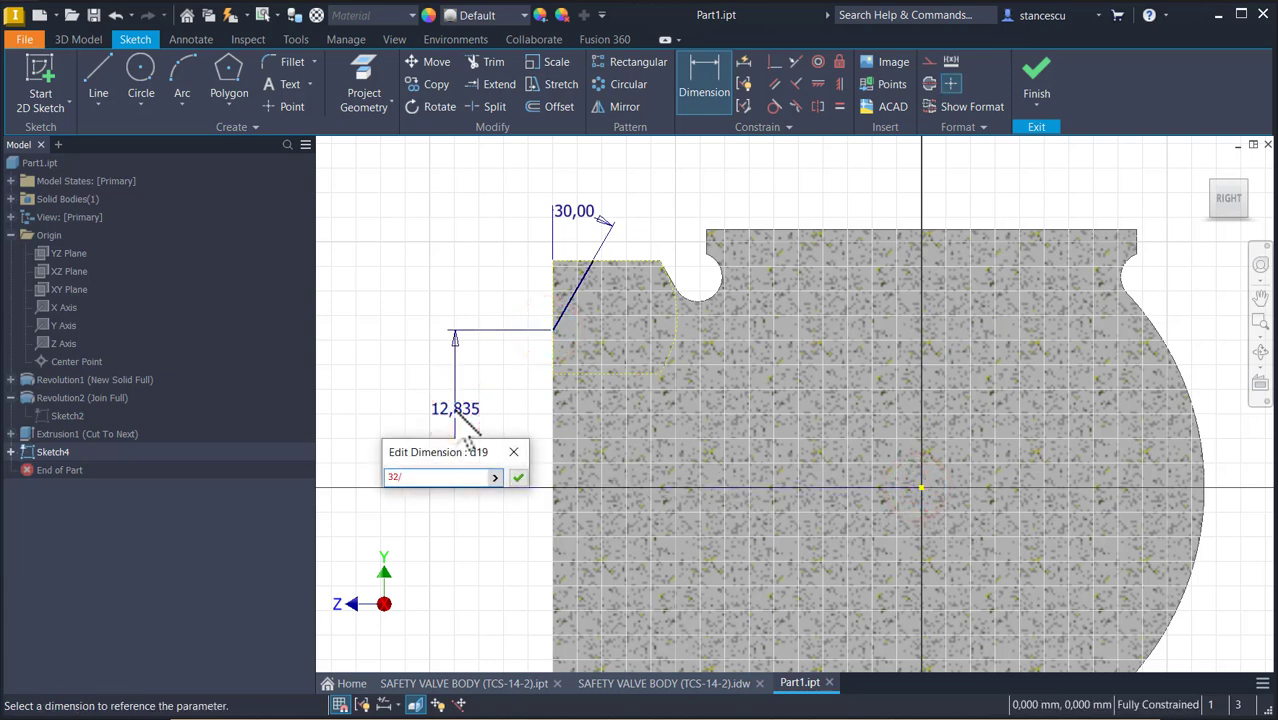
pyautogui.write('/2')
pyautogui.press('Return')
# Close the corner triangle with two lines along the outer and upper edges of the projected outline, and finish the sketch.
pyautogui.keyDown('shift'); pyautogui.moveTo(522, 437); pyautogui.dragTo(564, 330, button='middle'); pyautogui.keyUp('shift')
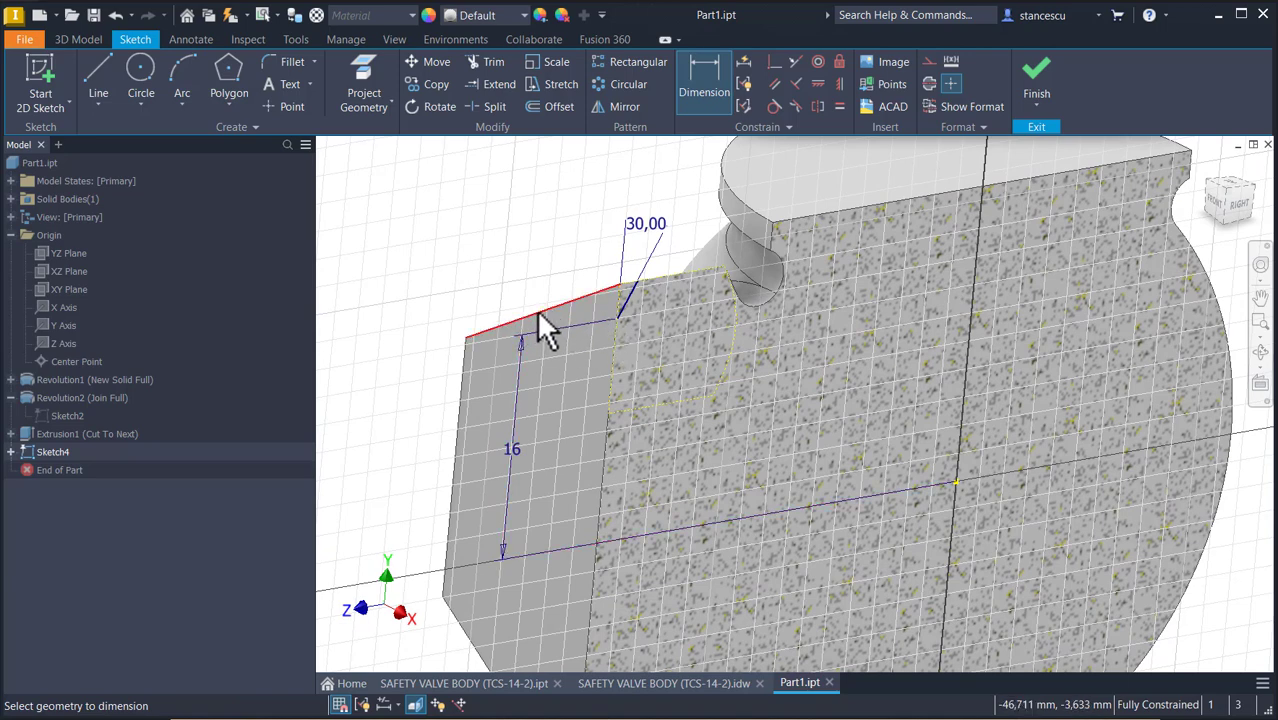
pyautogui.keyDown('shift'); pyautogui.moveTo(544, 313); pyautogui.dragTo(484, 405, button='middle'); pyautogui.keyUp('shift')
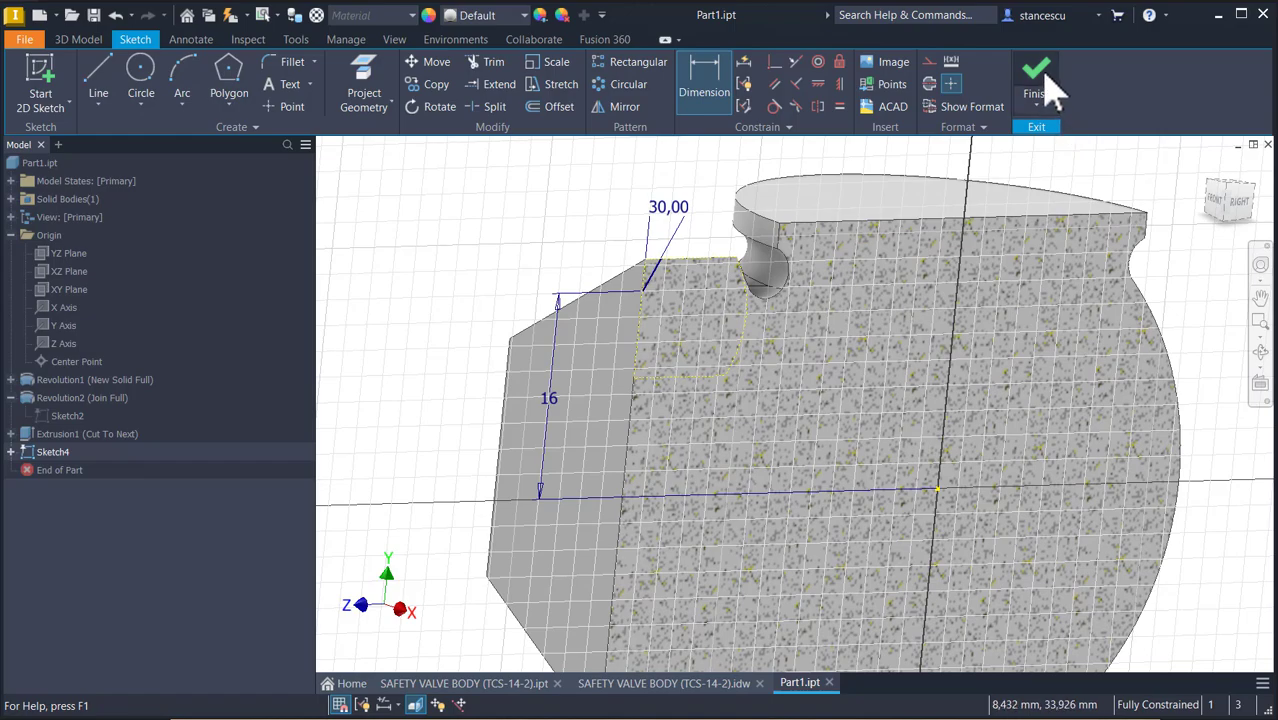
pyautogui.press('F5')
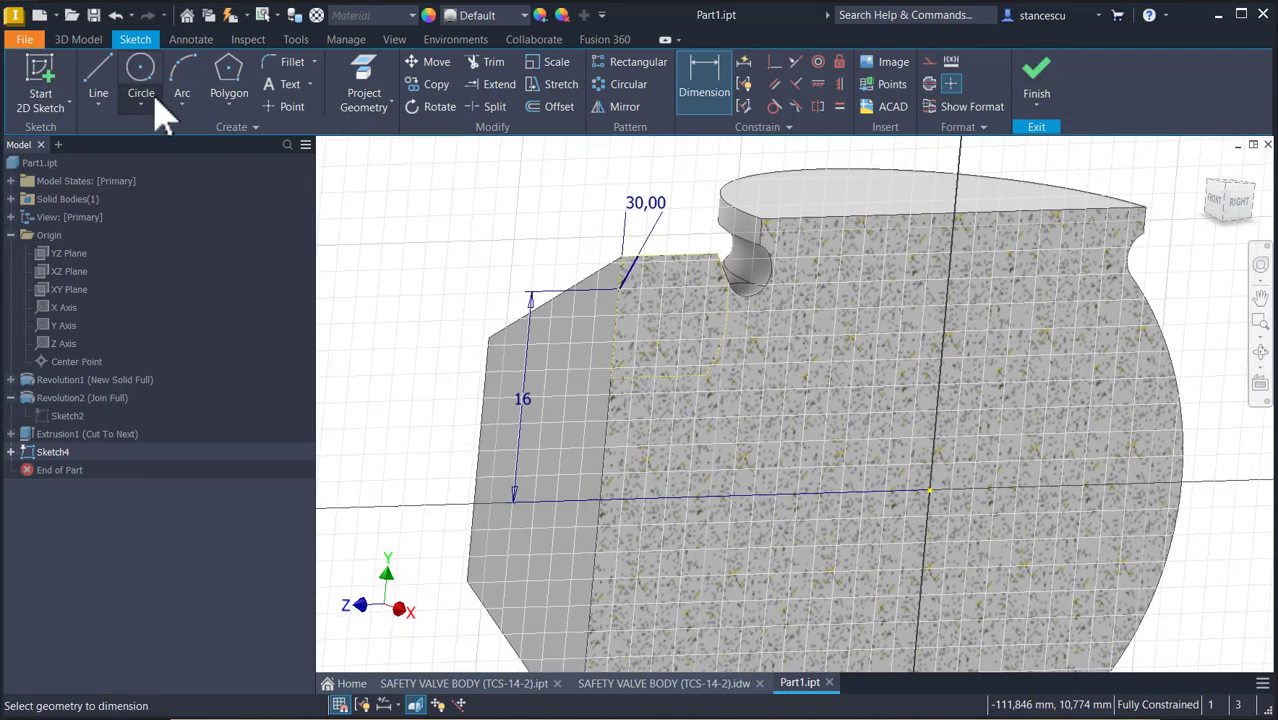
pyautogui.click(98, 88)
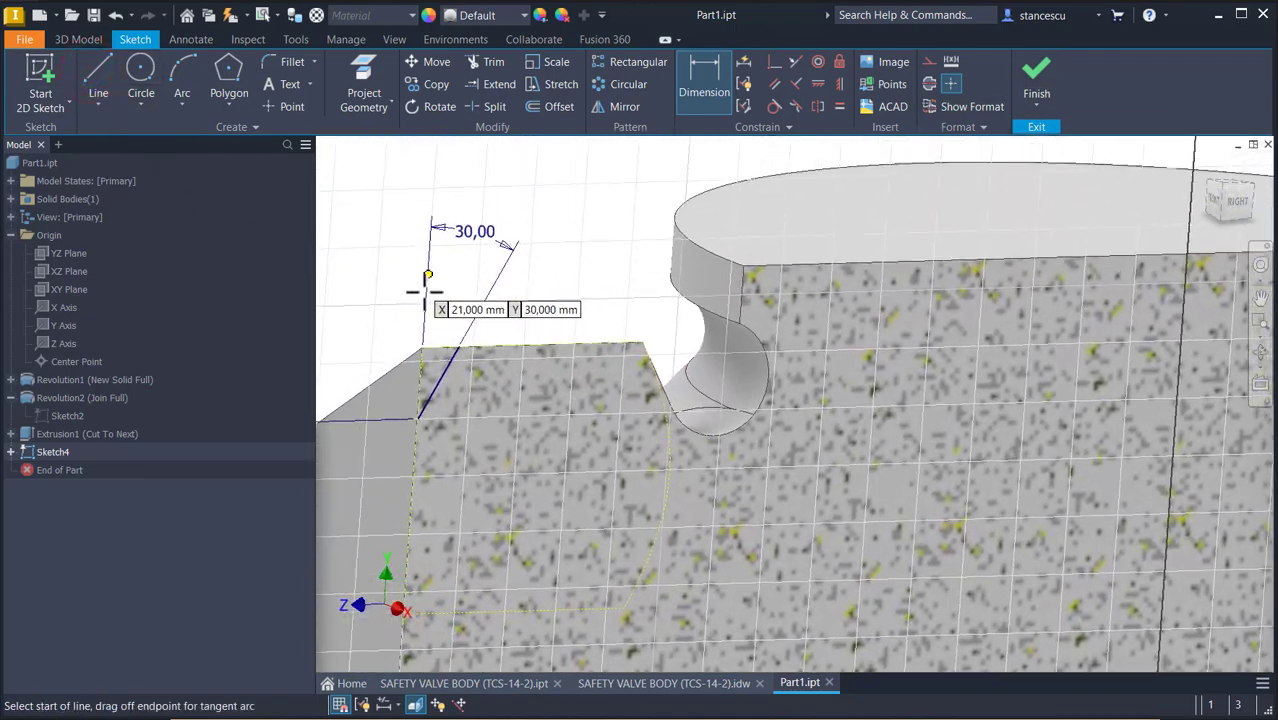
pyautogui.click(466, 450)
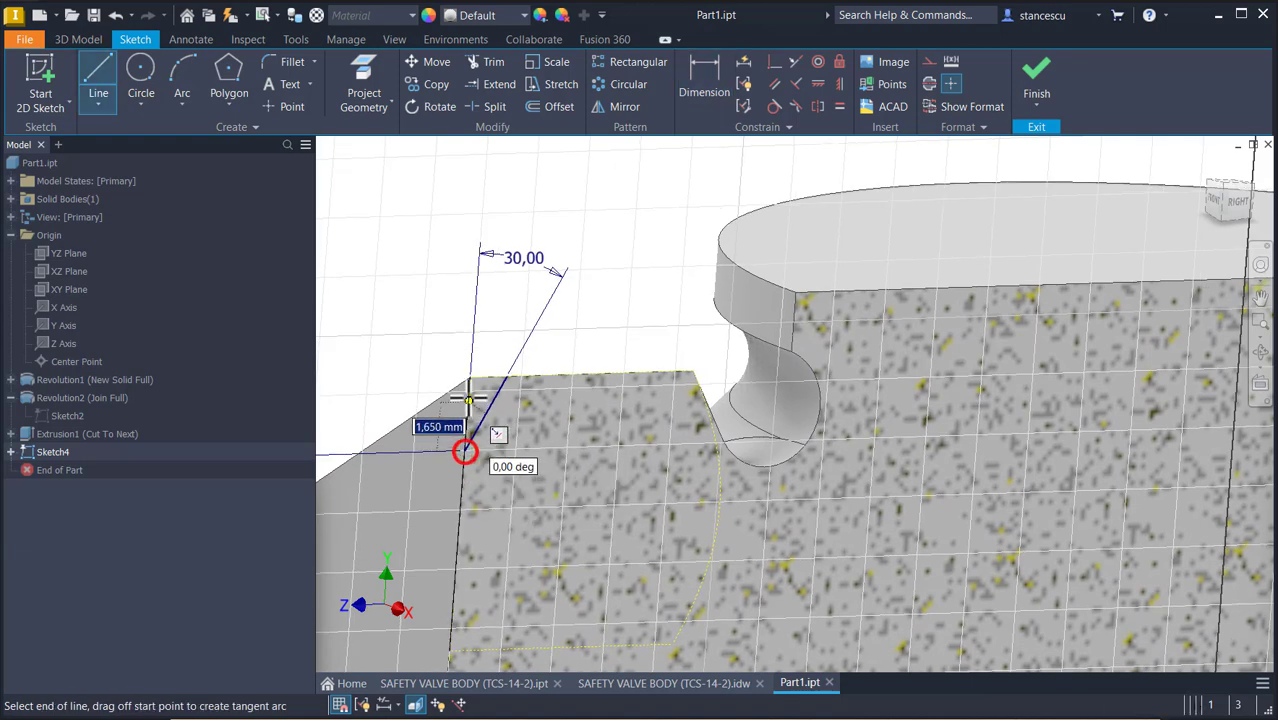
pyautogui.click(468, 377)
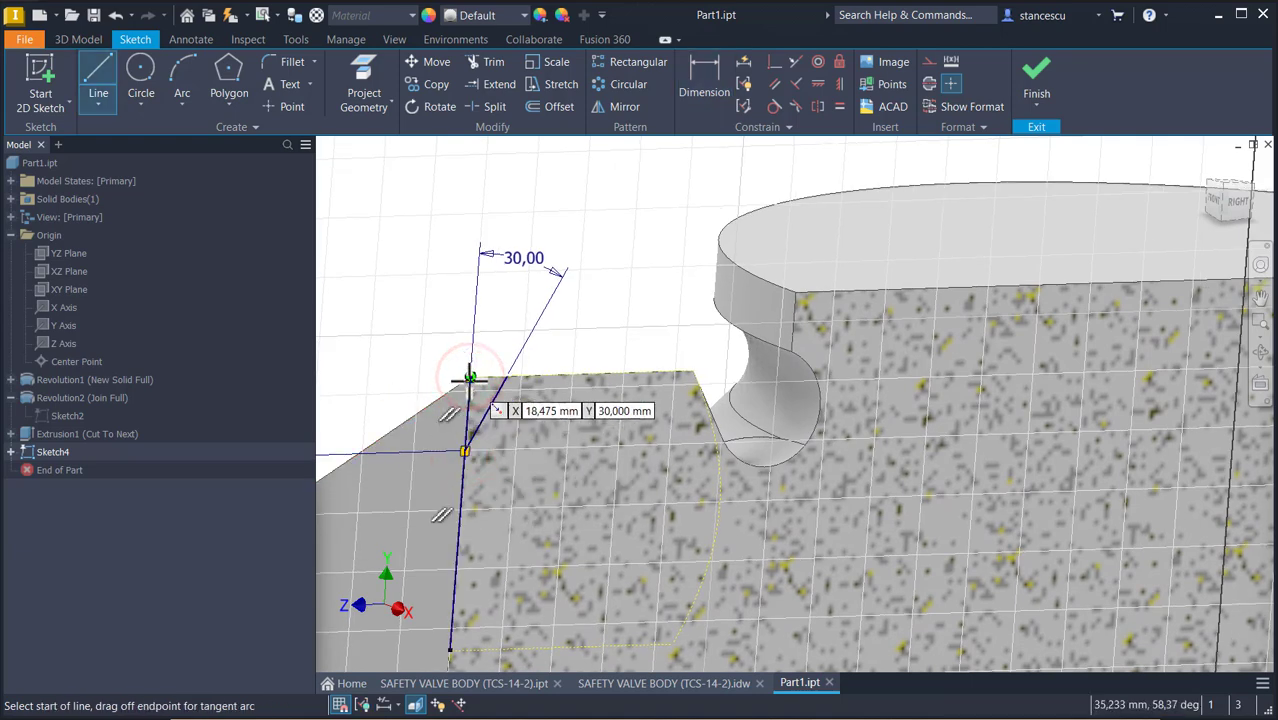
pyautogui.click(470, 378)
pyautogui.click(505, 376)
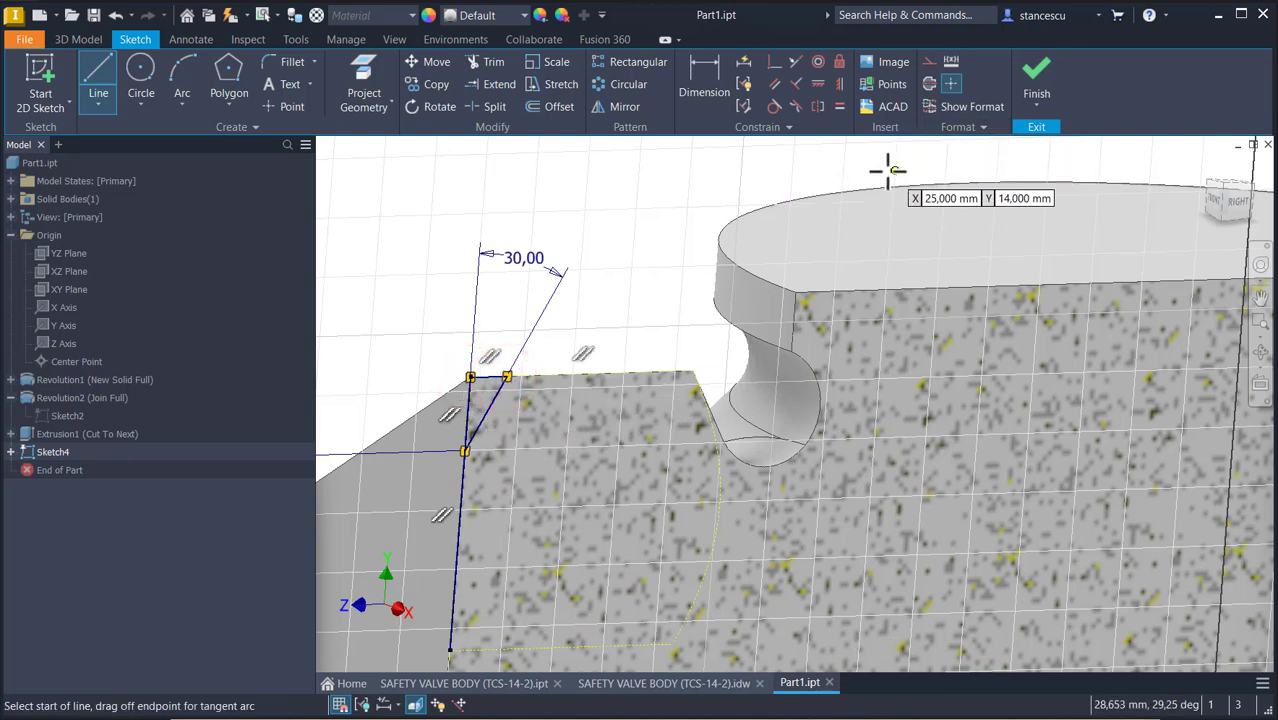
pyautogui.press('Escape')
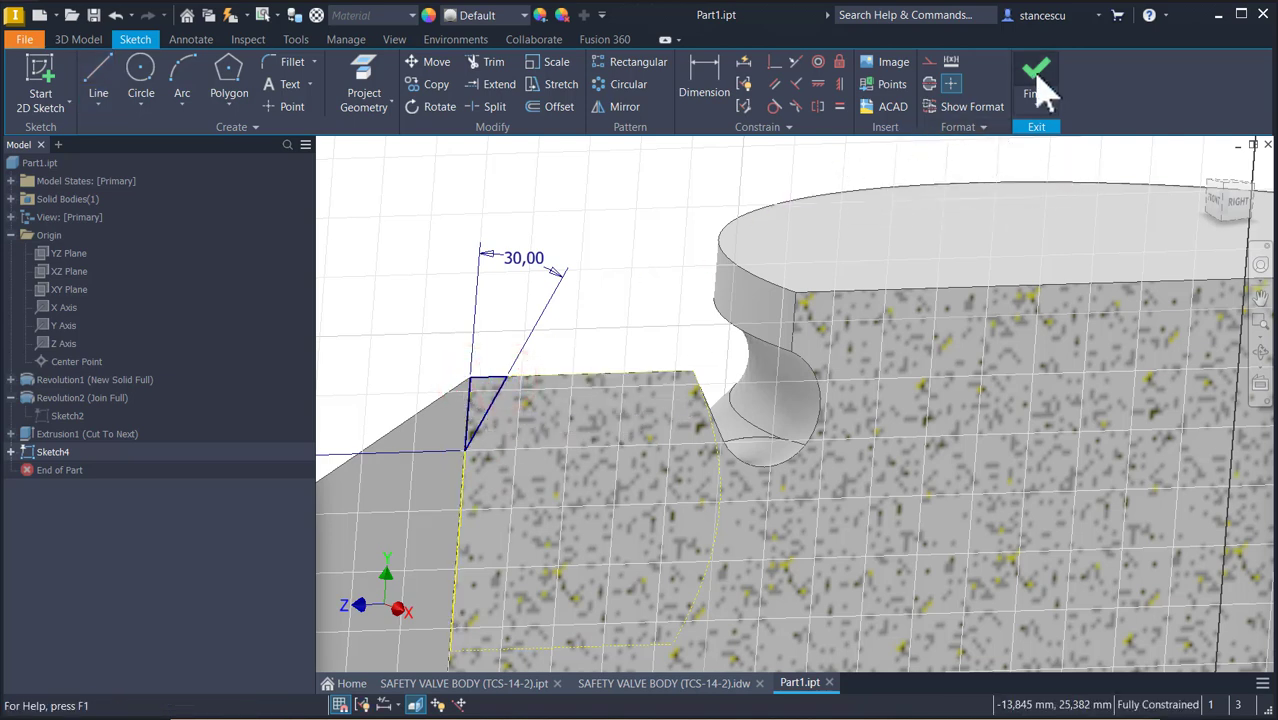
pyautogui.click(1038, 85)
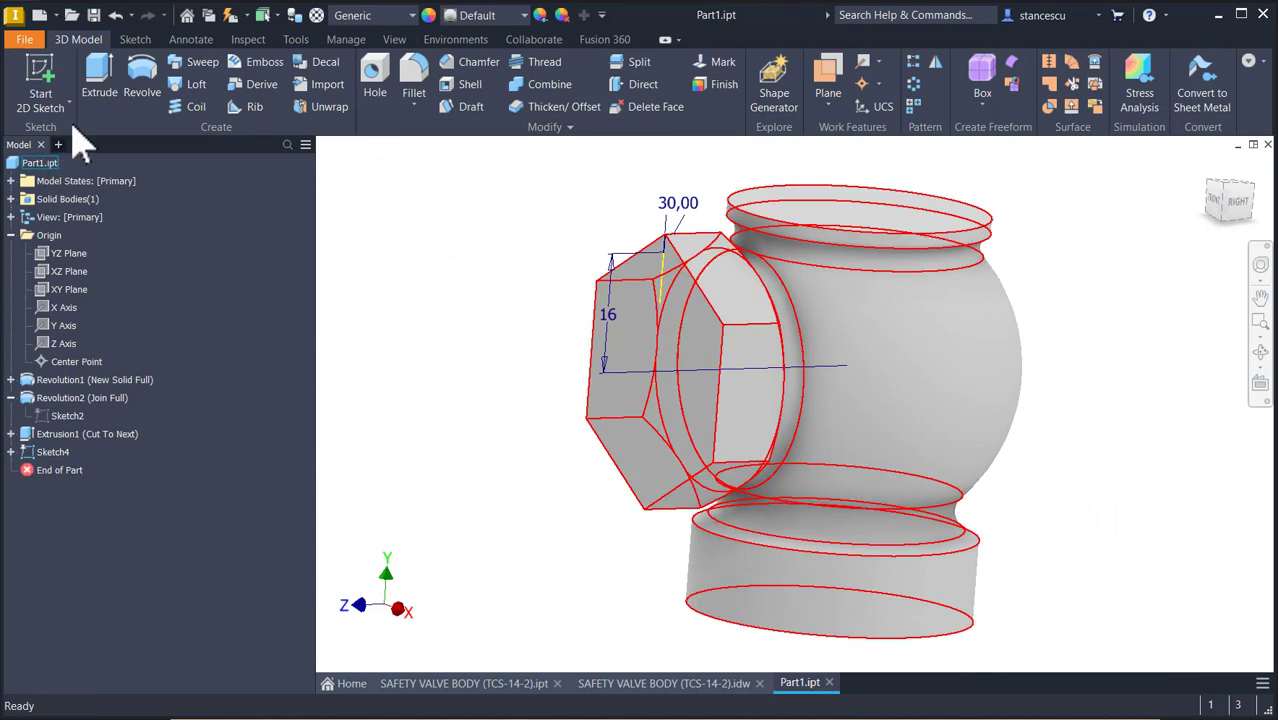
# Revolve the corner triangle a full 360° about the Z axis as a cut to chamfer the hexagon's outer corners.
pyautogui.click(142, 72)
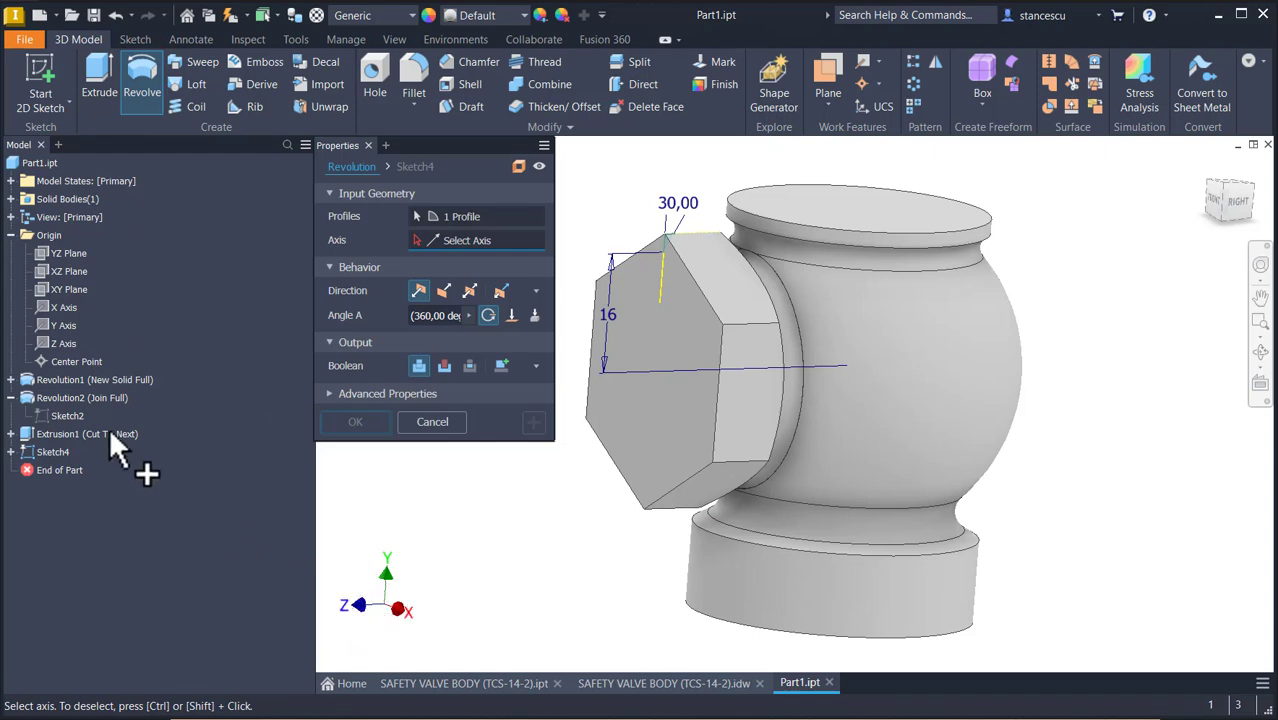
pyautogui.click(64, 344)
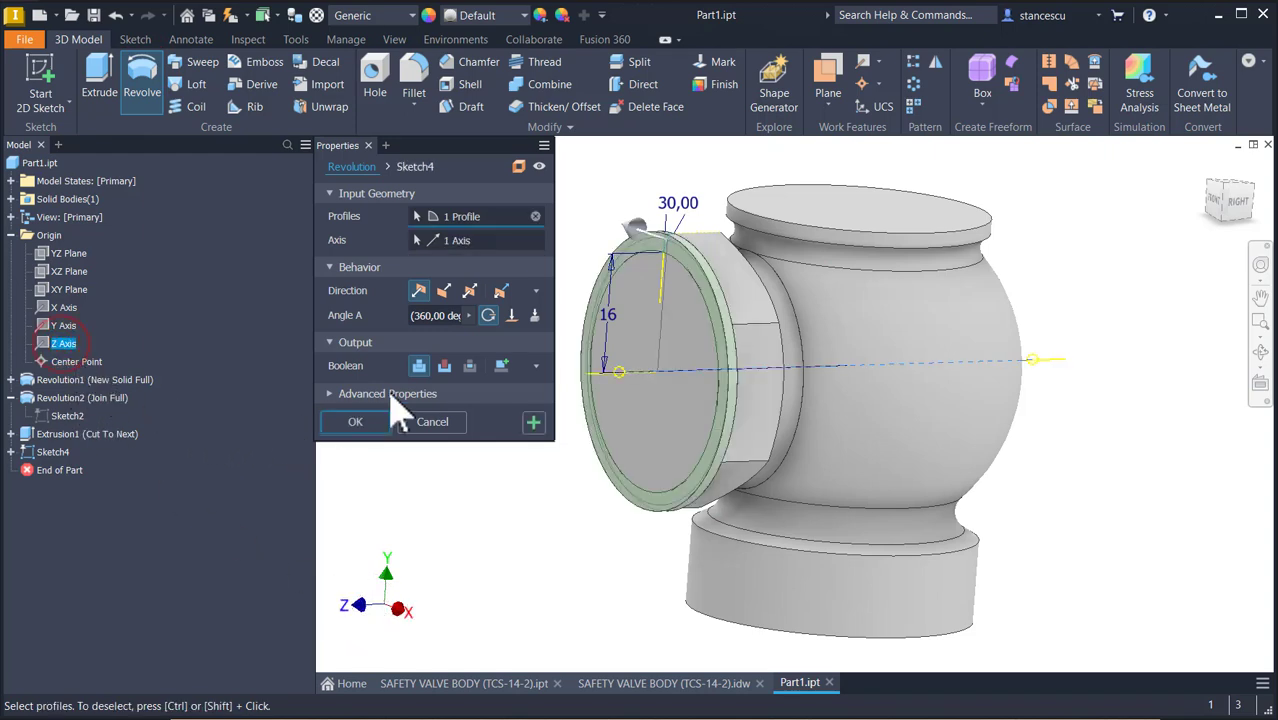
pyautogui.click(446, 366)
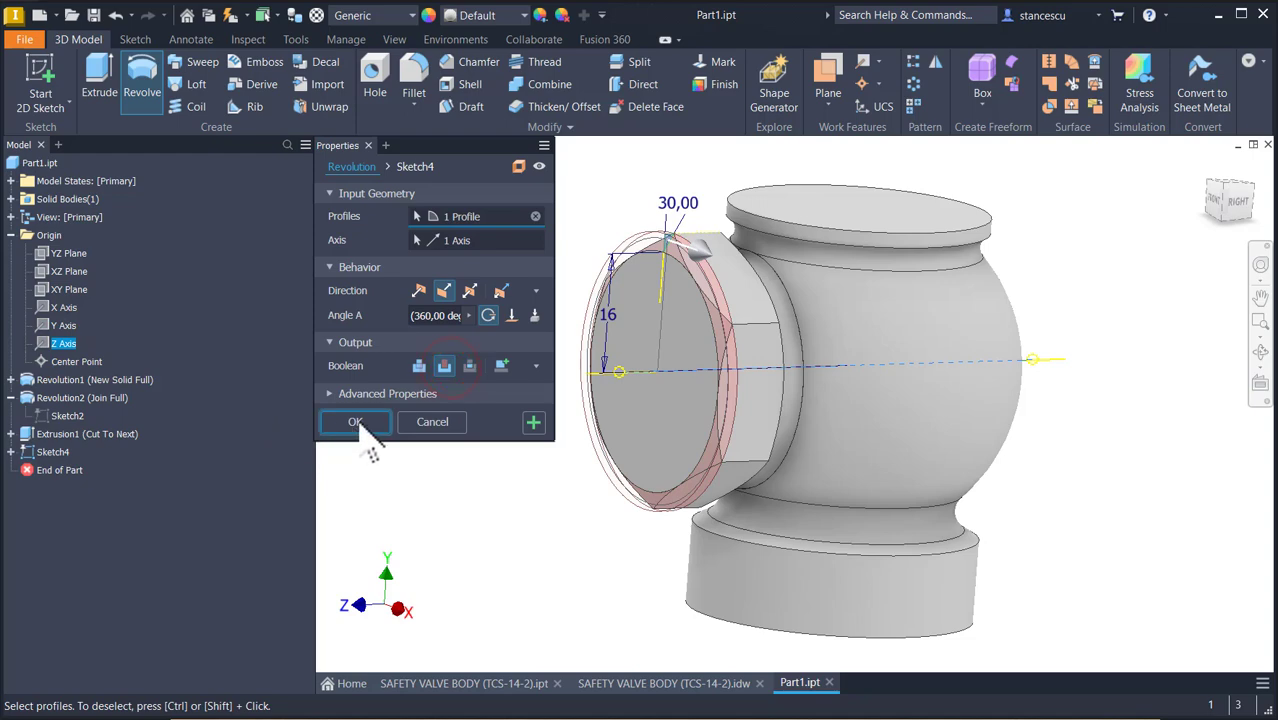
pyautogui.click(357, 422)
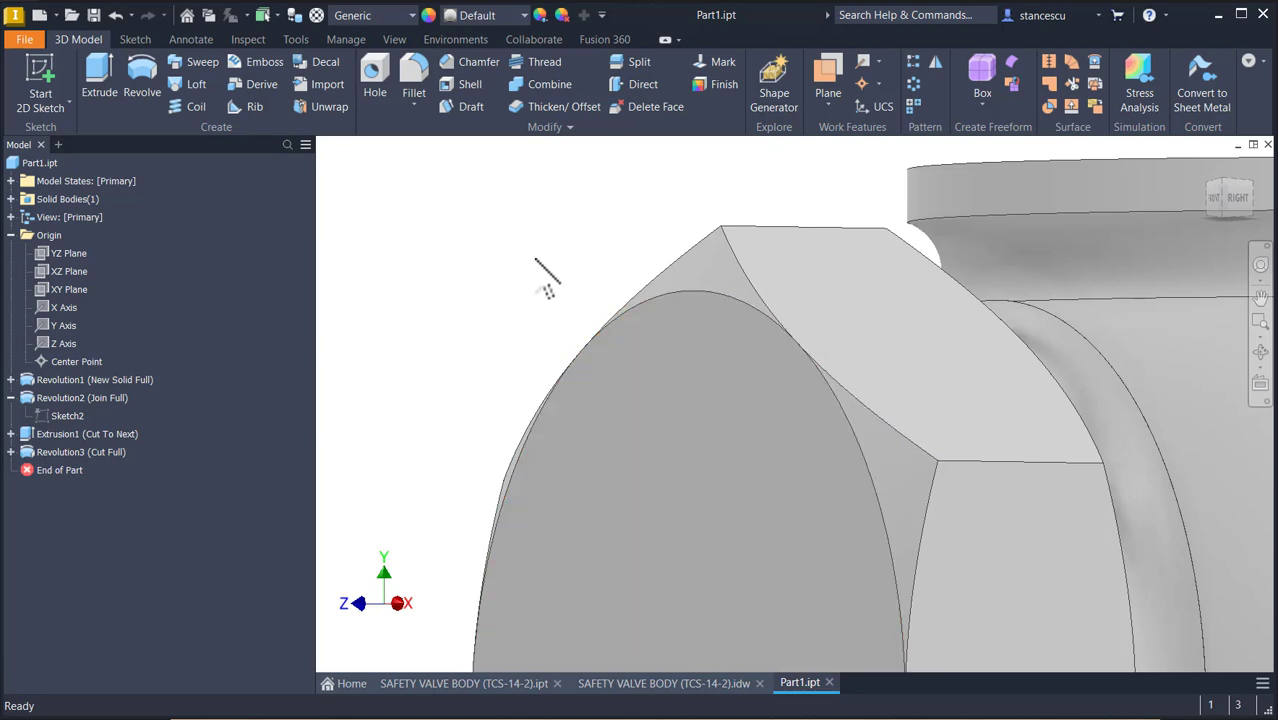
# Start a new sketch on the body's circular bottom face and orient the view with Z pointing up.
pyautogui.scroll(-6, 548, 278)
pyautogui.keyDown('shift'); pyautogui.moveTo(480, 410); pyautogui.dragTo(813, 448, button='middle'); pyautogui.keyUp('shift')
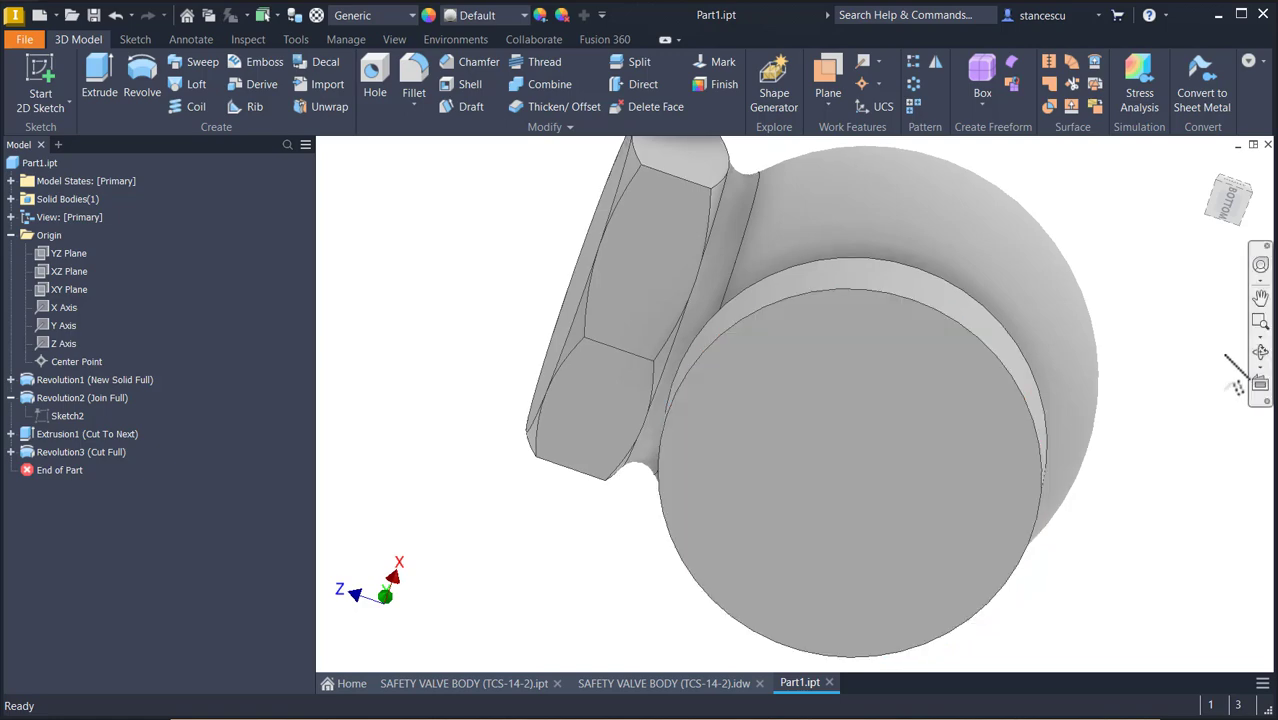
pyautogui.click(817, 453)
pyautogui.click(930, 447)
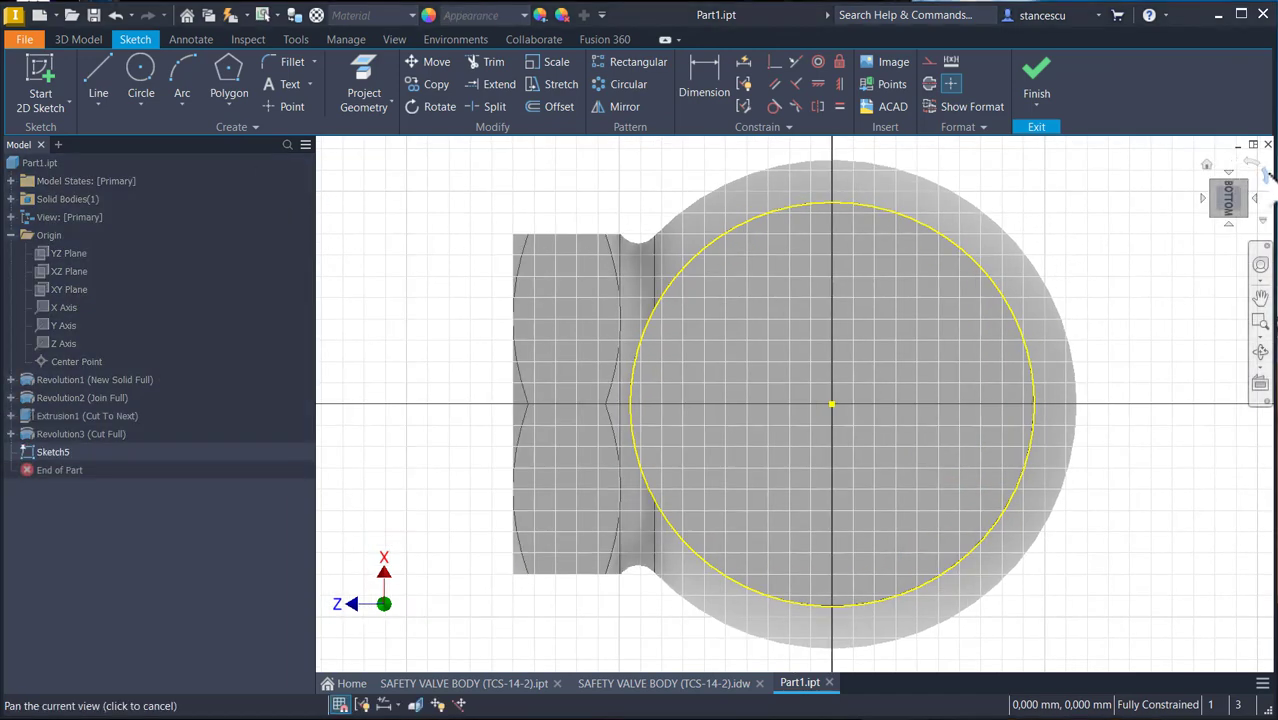
pyautogui.click(1265, 175)
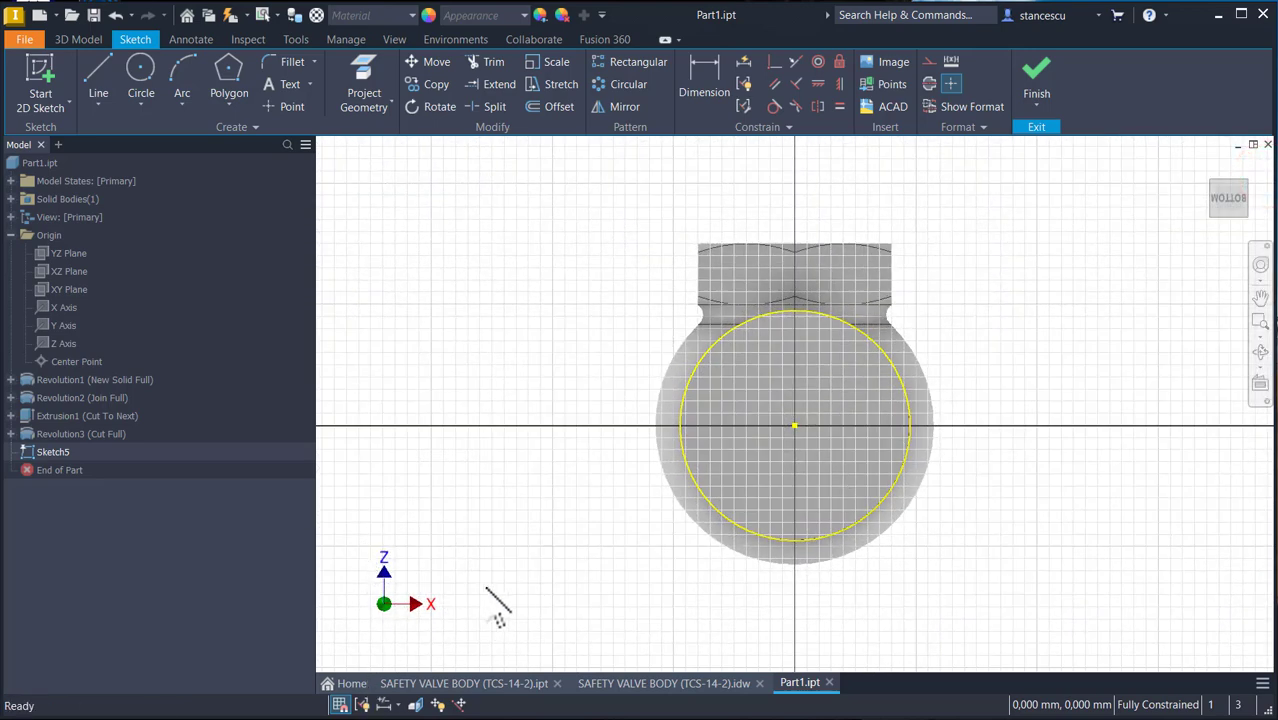
# Draw a six-sided polygon centred on the origin, with its upper vertex about 14 mm from the centre.
pyautogui.click(228, 72)
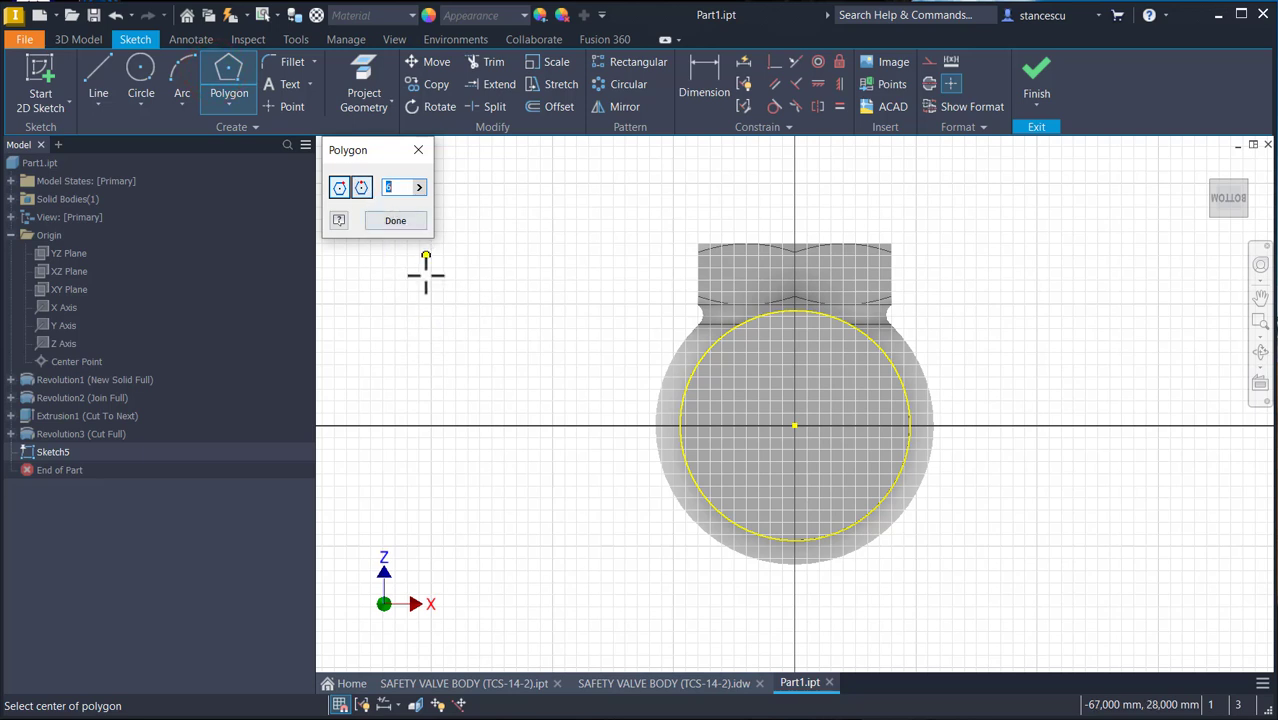
pyautogui.click(794, 427)
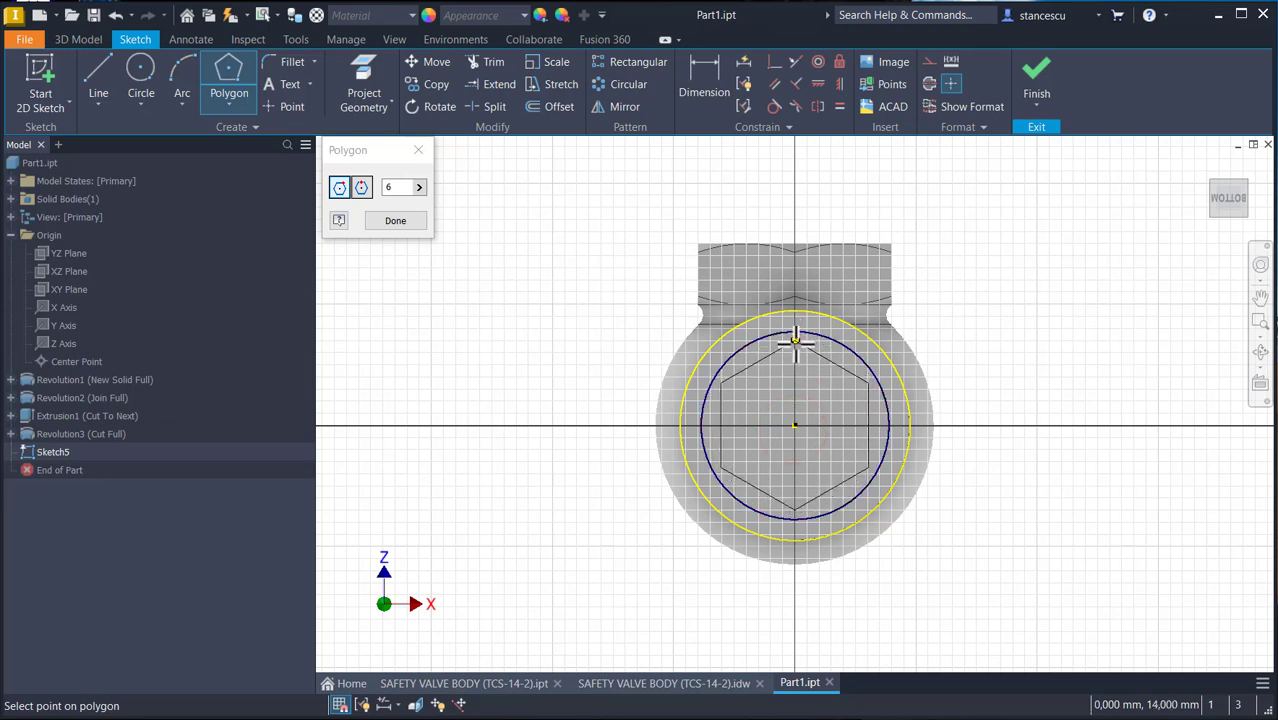
pyautogui.click(794, 341)
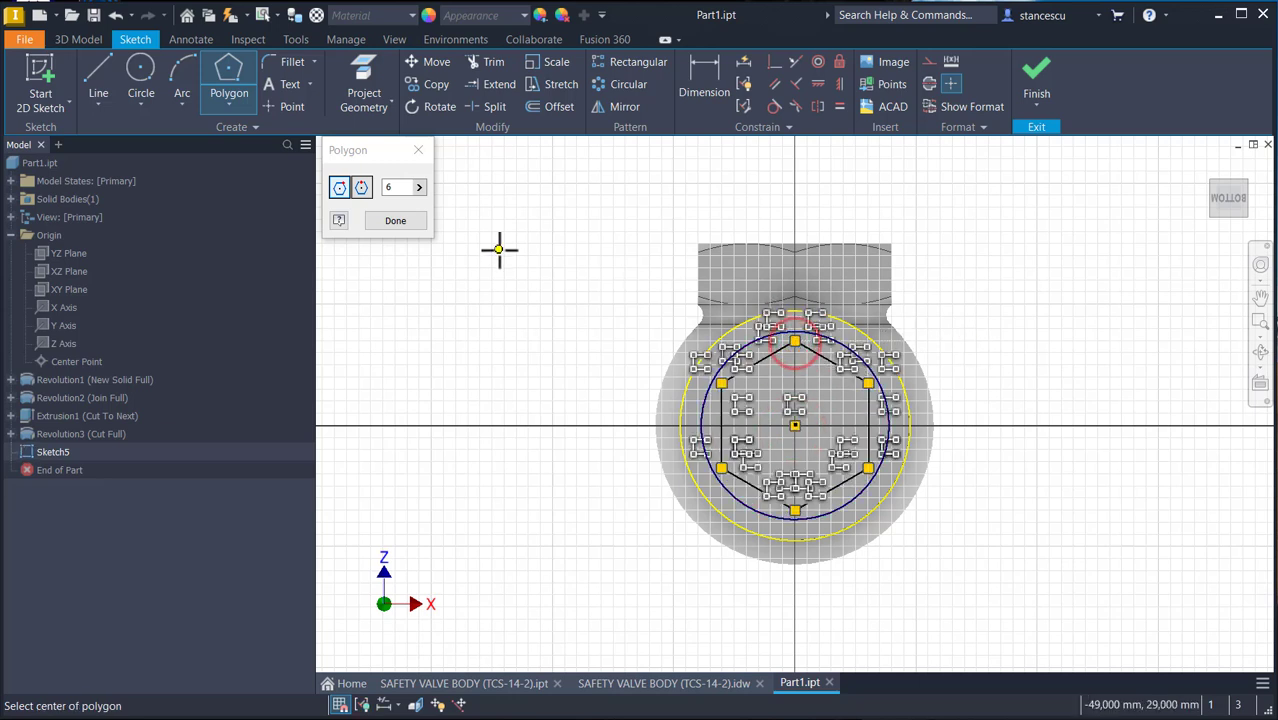
pyautogui.click(396, 221)
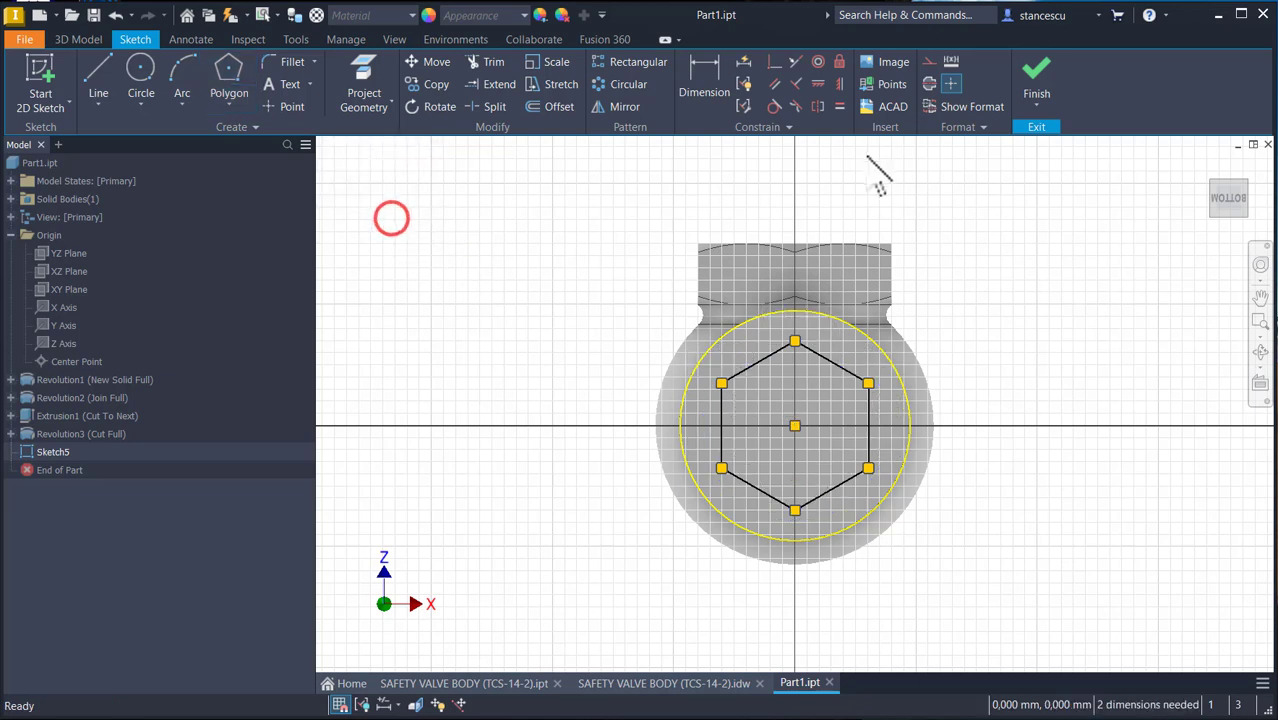
# Constrain the hexagon's upper vertex vertically in line with its centre.
pyautogui.click(840, 84)
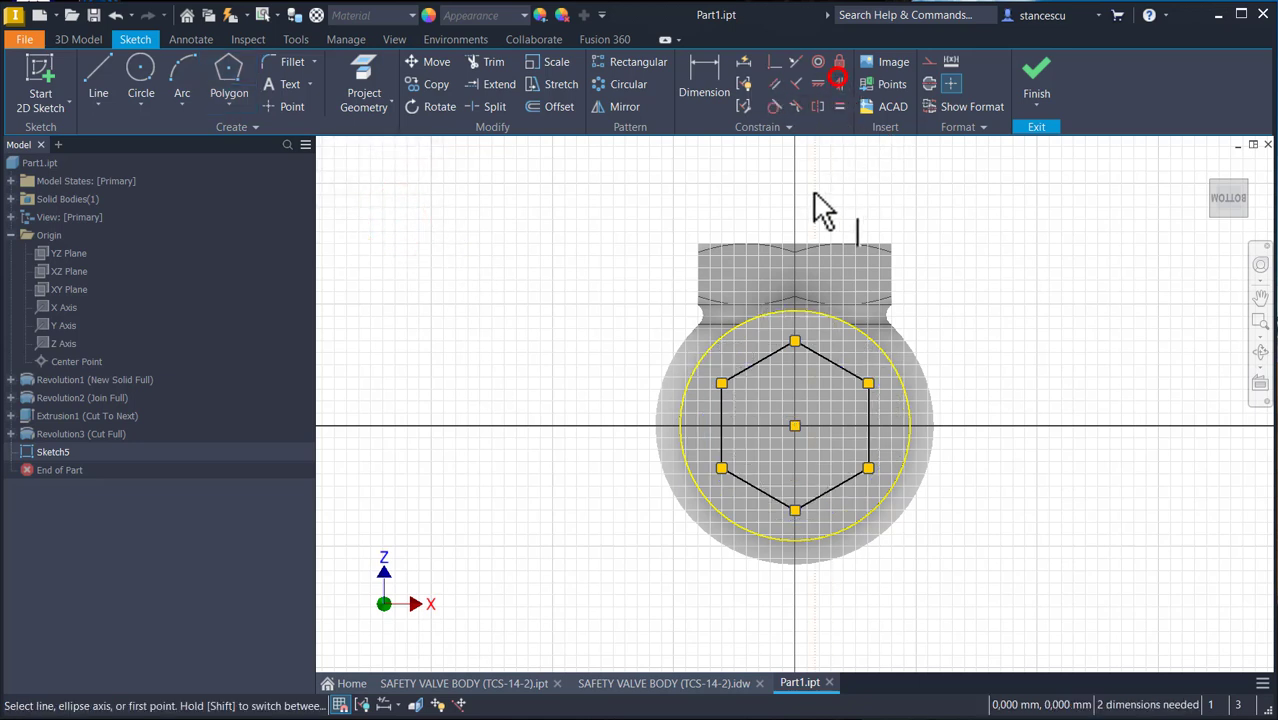
pyautogui.click(794, 341)
pyautogui.click(795, 424)
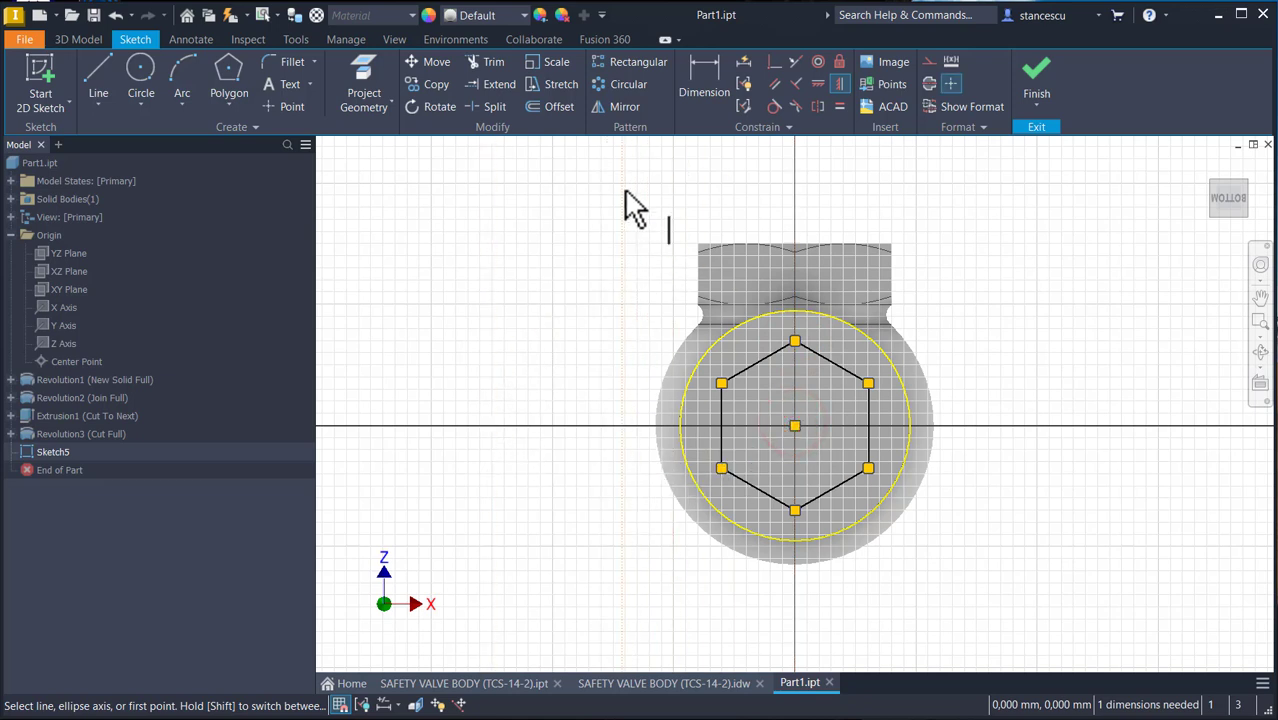
# Dimension the hexagon's across-flats distance between two opposite sides as 32 mm and finish the sketch.
pyautogui.click(705, 68)
pyautogui.click(761, 490)
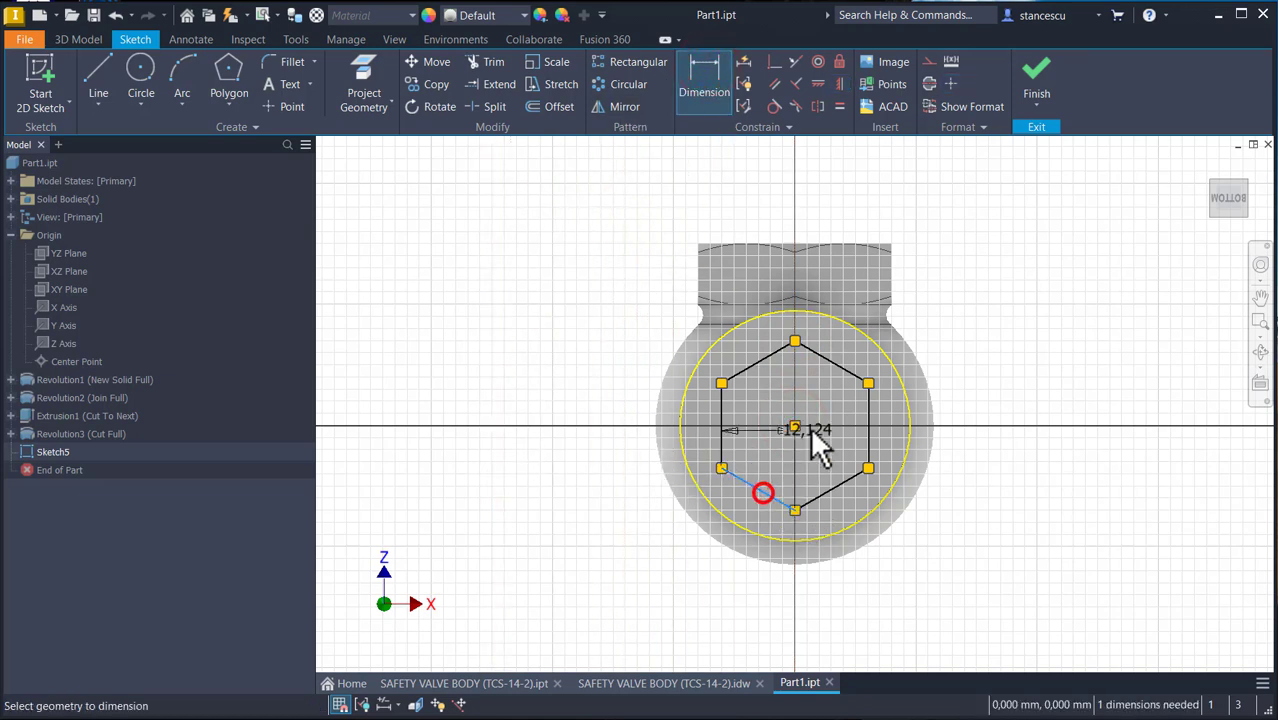
pyautogui.click(858, 378)
pyautogui.click(936, 531)
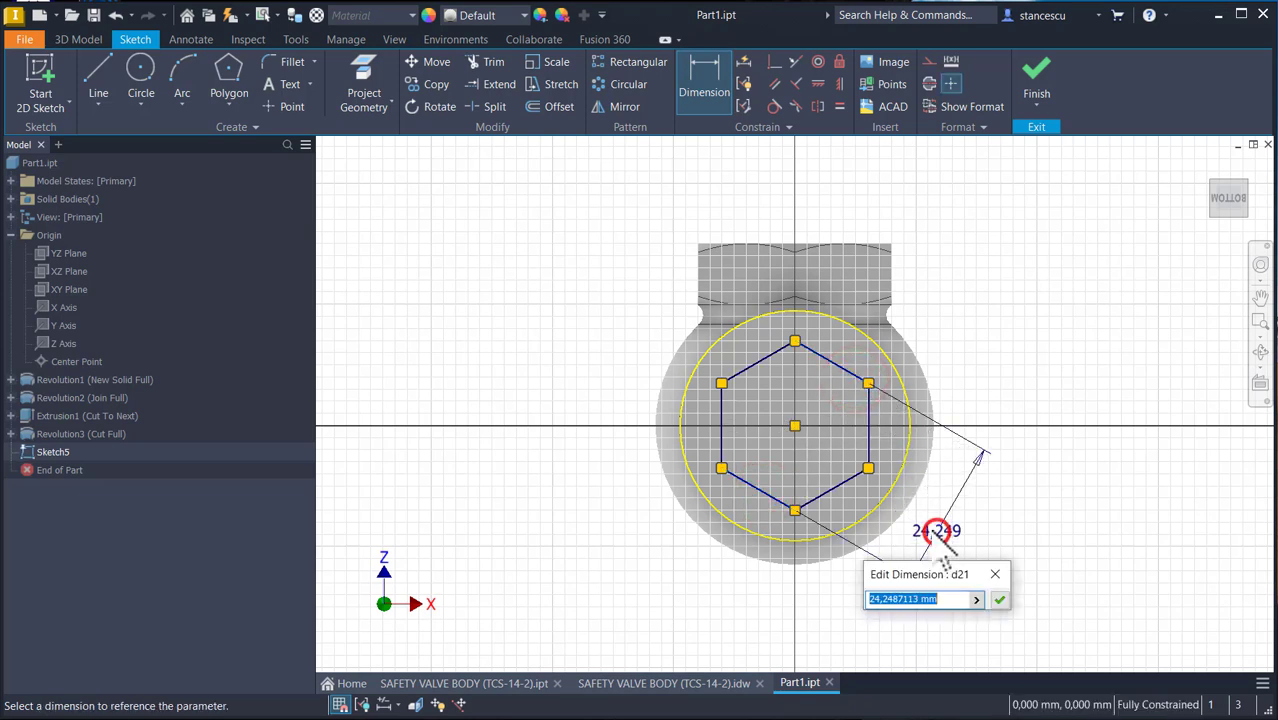
pyautogui.write('32')
pyautogui.press('Return')
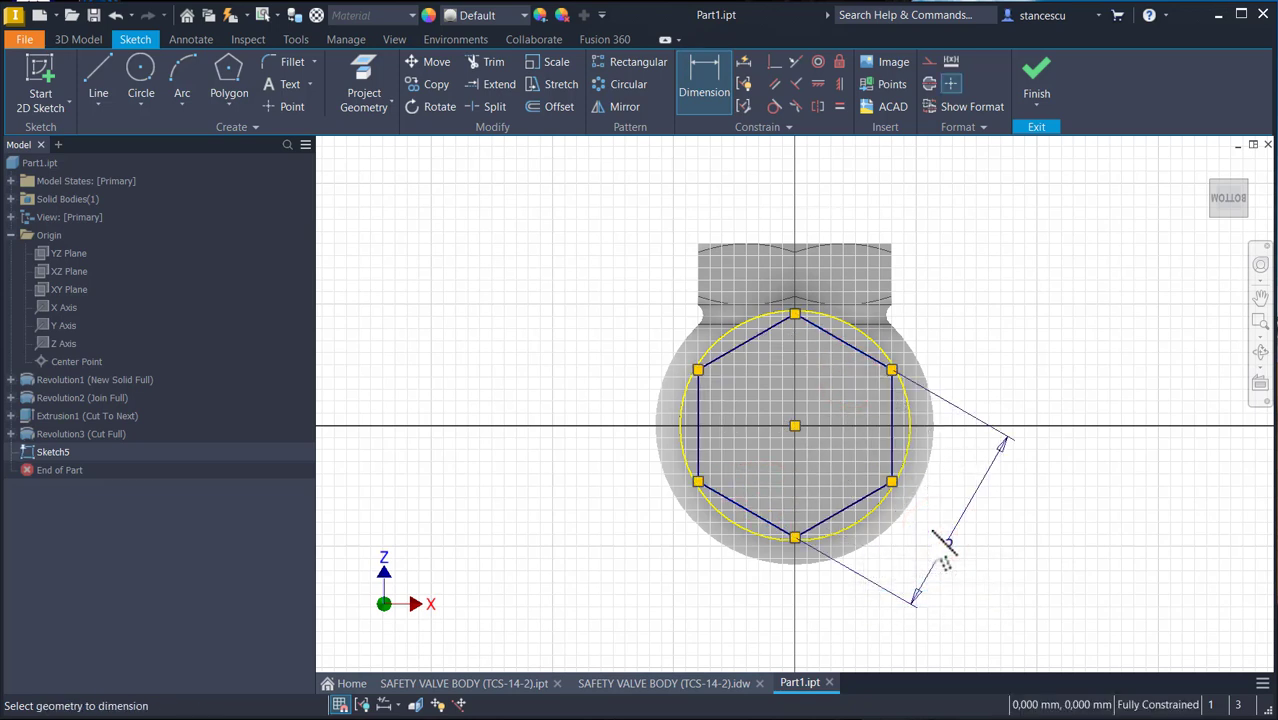
pyautogui.click(1036, 85)
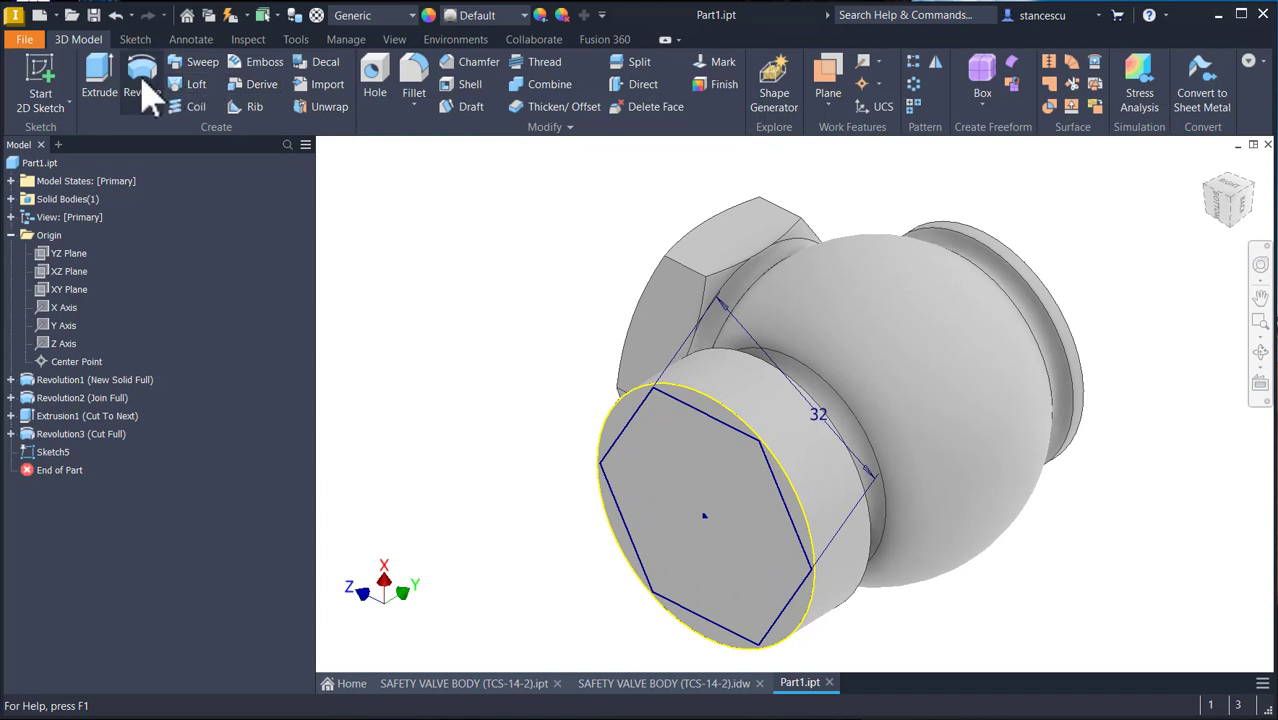
# Extrude the area between the hexagon and the circular edge as a cut into the body, using the To Next extent.
pyautogui.click(97, 82)
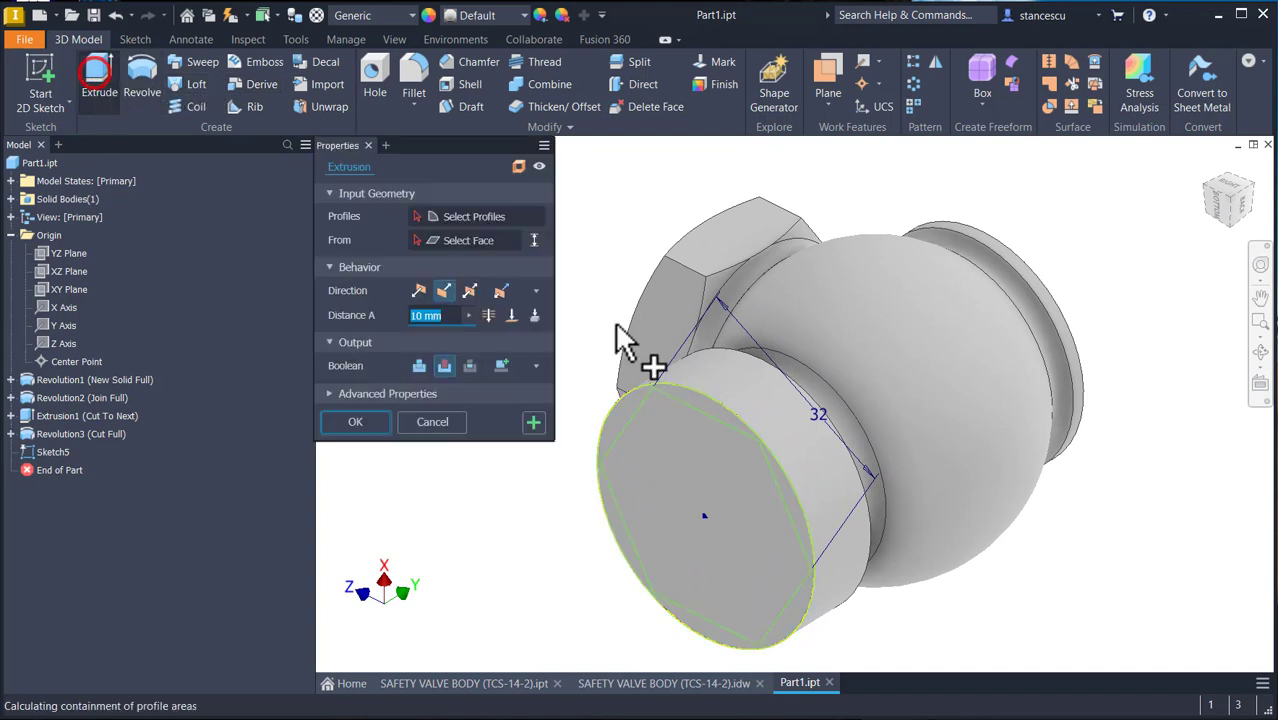
pyautogui.click(711, 401)
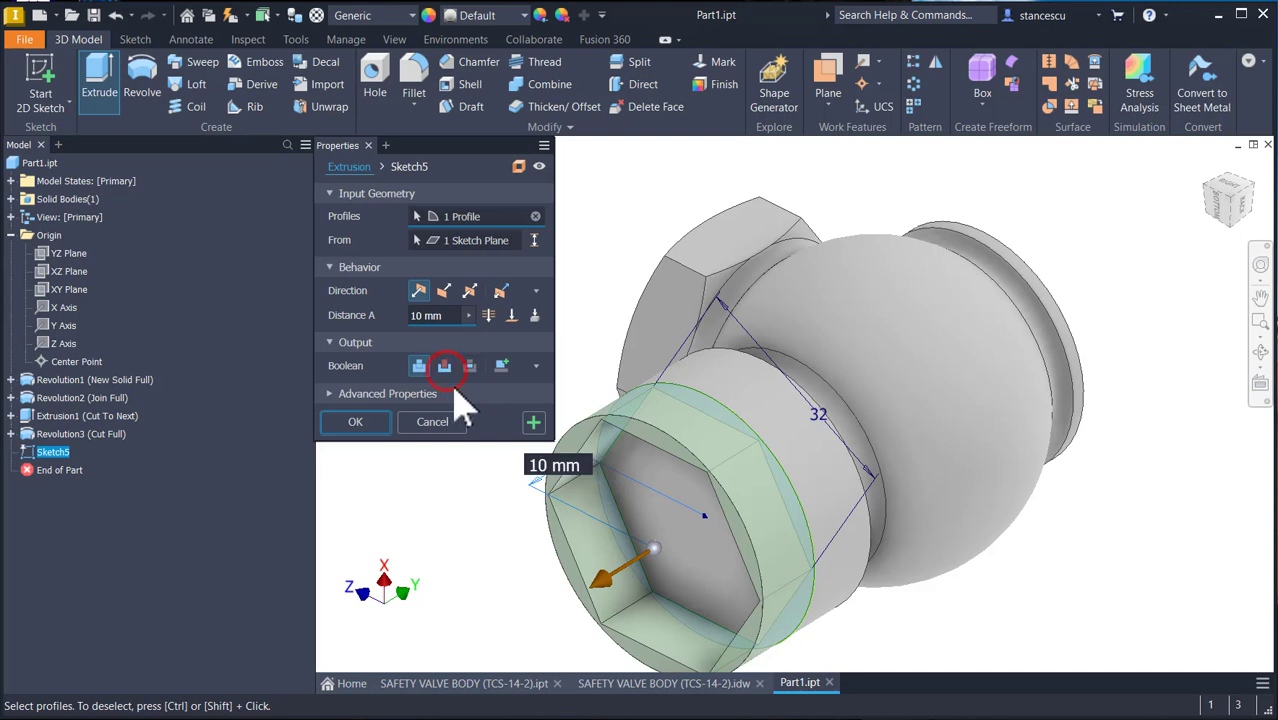
pyautogui.click(444, 366)
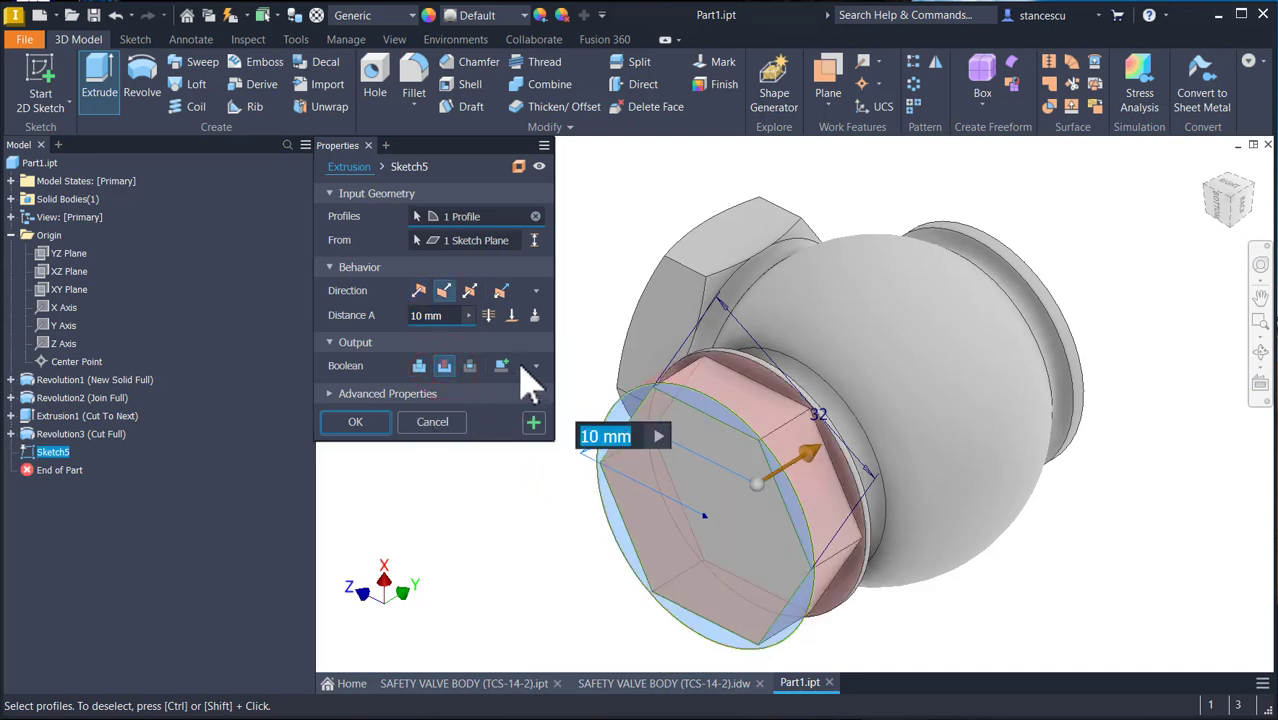
pyautogui.click(535, 315)
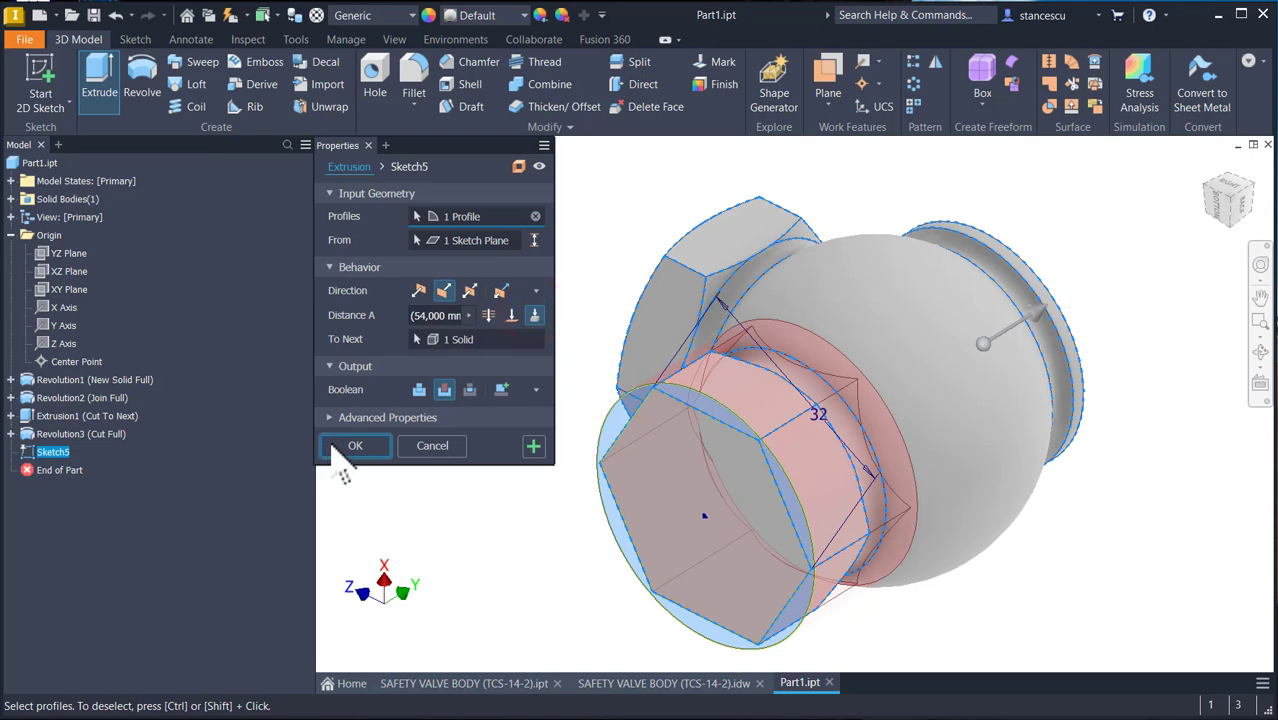
pyautogui.click(336, 445)
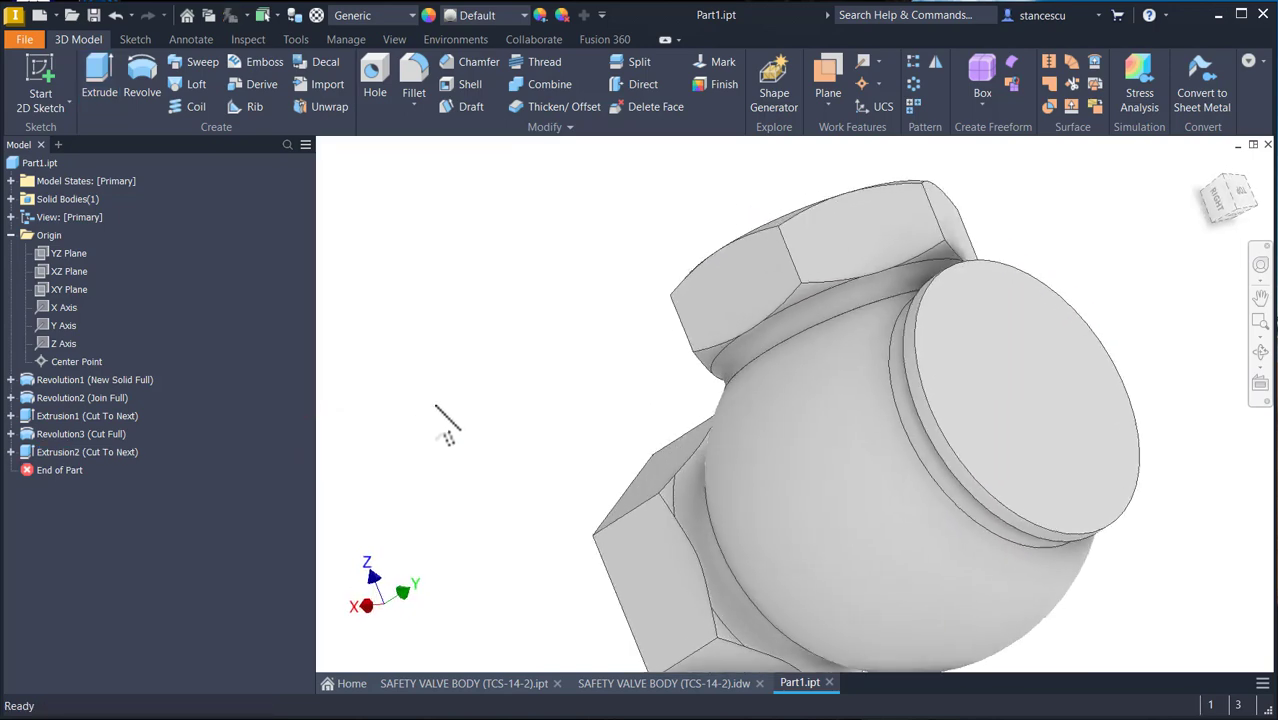
# Start a new sketch on the YZ plane from the home view and slice the graphics at the sketch plane.
pyautogui.press('F6')
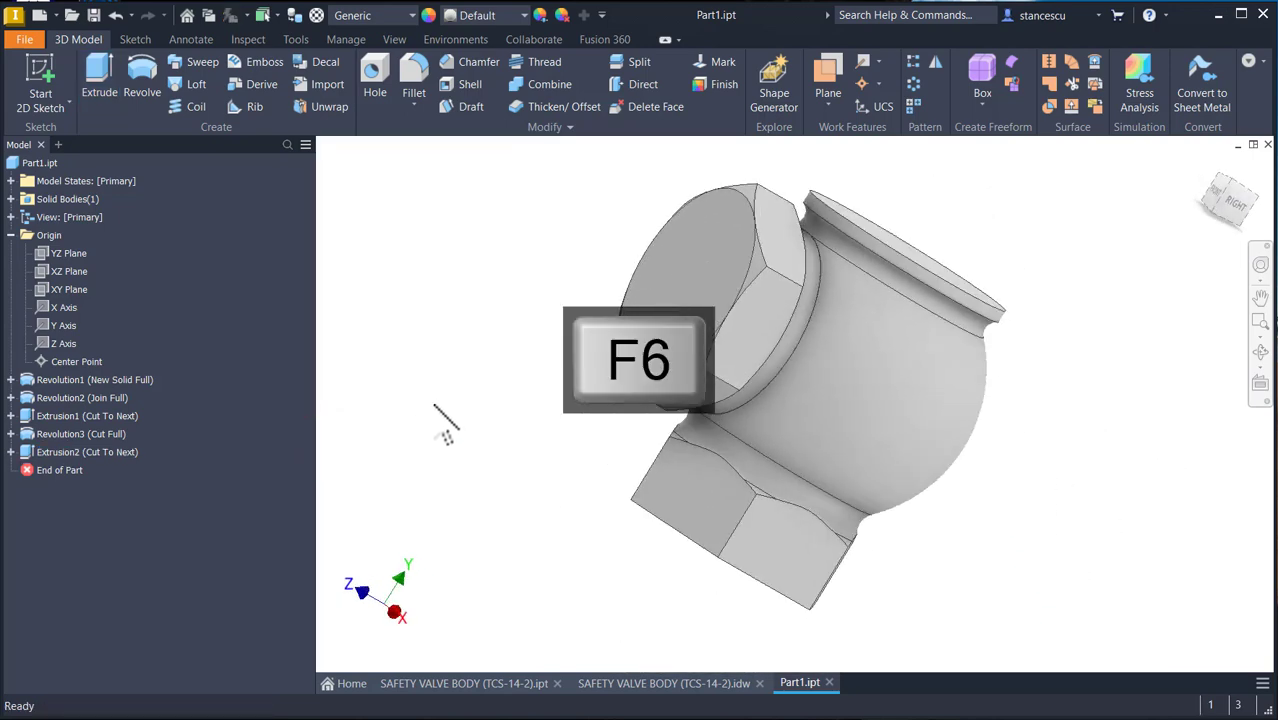
pyautogui.click(45, 253)
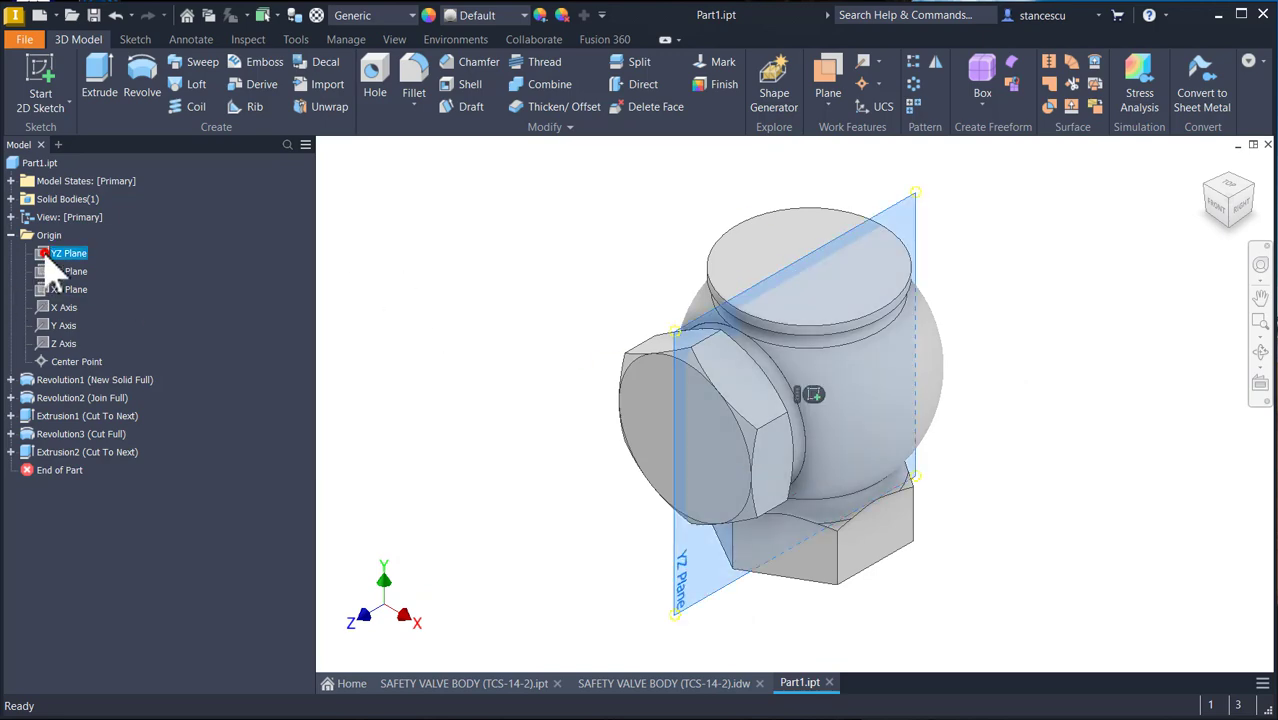
pyautogui.click(813, 394)
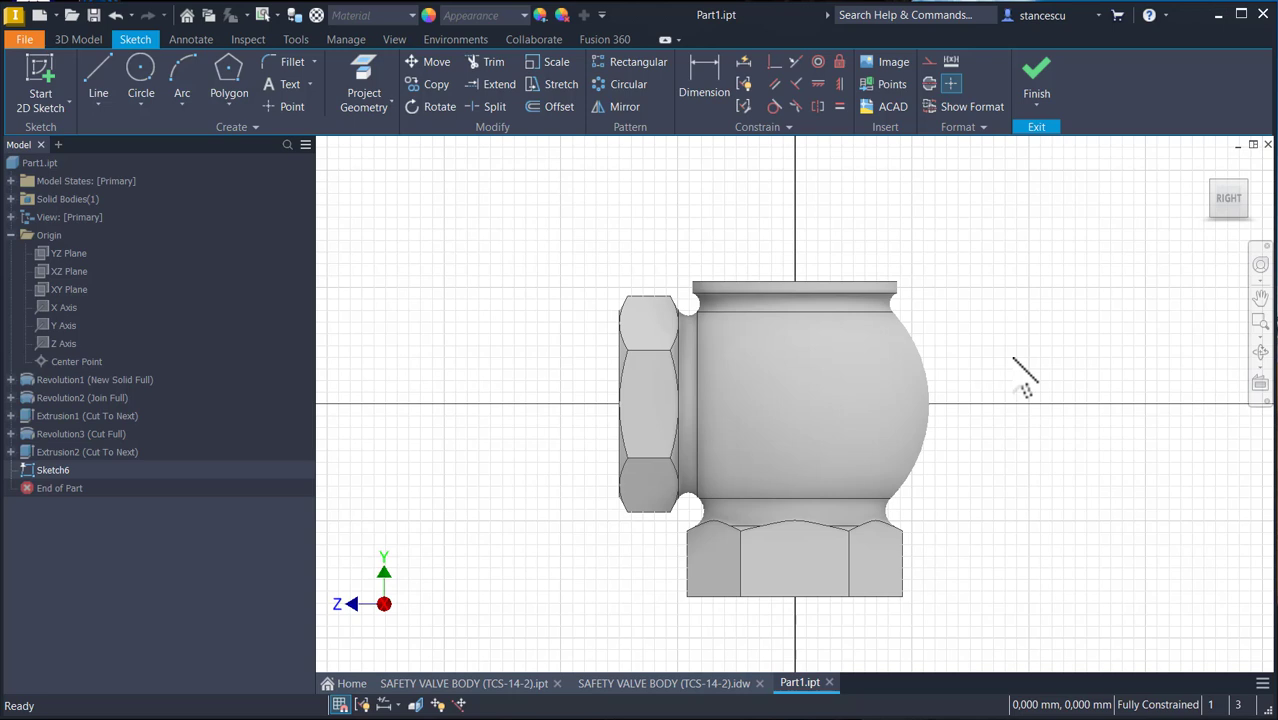
pyautogui.press('F7')
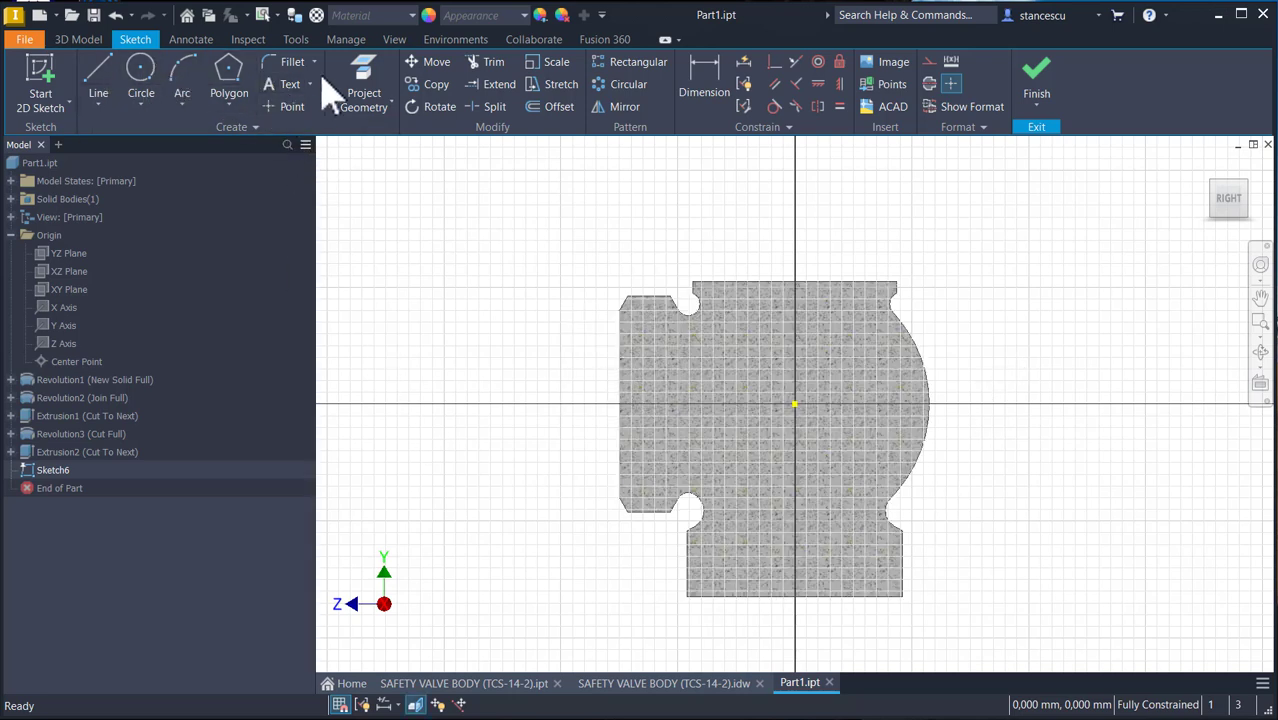
# Project the outline of the bottom hexagon's side face into the sketch and convert the projected lines to construction geometry.
pyautogui.click(360, 80)
pyautogui.click(879, 557)
pyautogui.moveTo(989, 504); pyautogui.dragTo(848, 655, button='right')
pyautogui.moveTo(828, 628); pyautogui.dragTo(1005, 512)
pyautogui.click(930, 62)
pyautogui.scroll(-3, 912, 608)
pyautogui.moveTo(947, 565); pyautogui.dragTo(960, 446, button='middle')
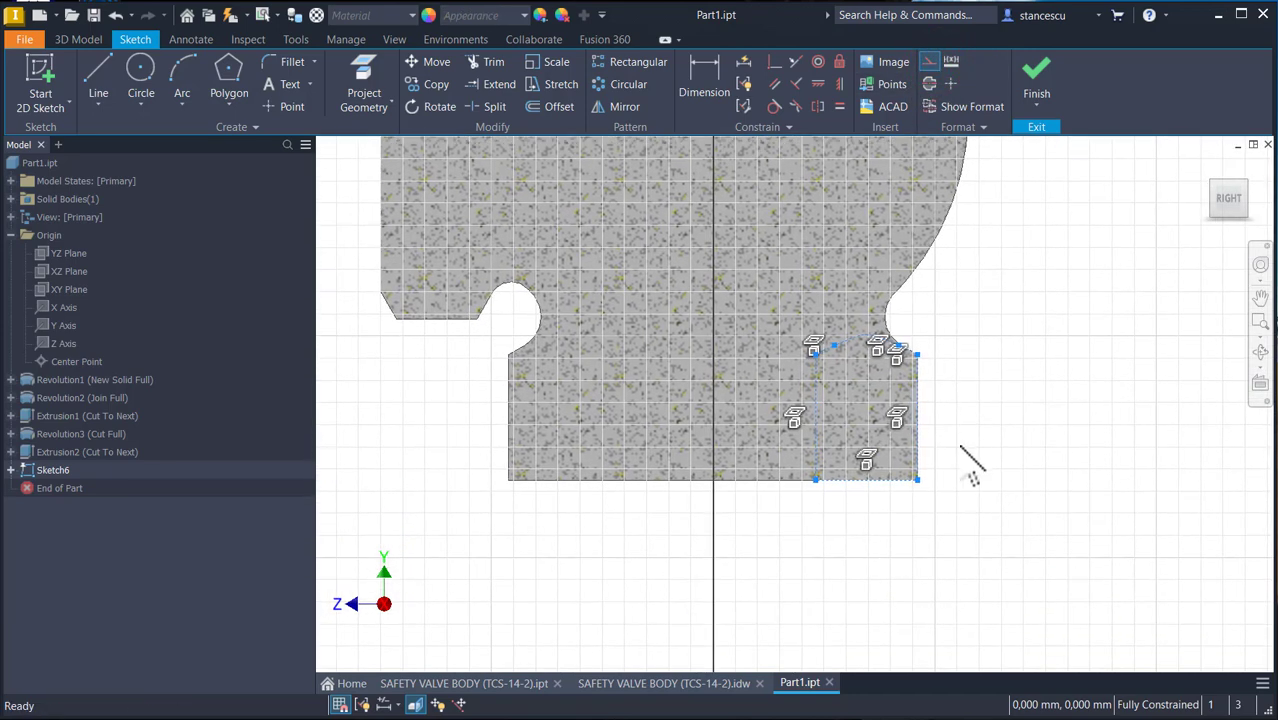
pyautogui.click(893, 519)
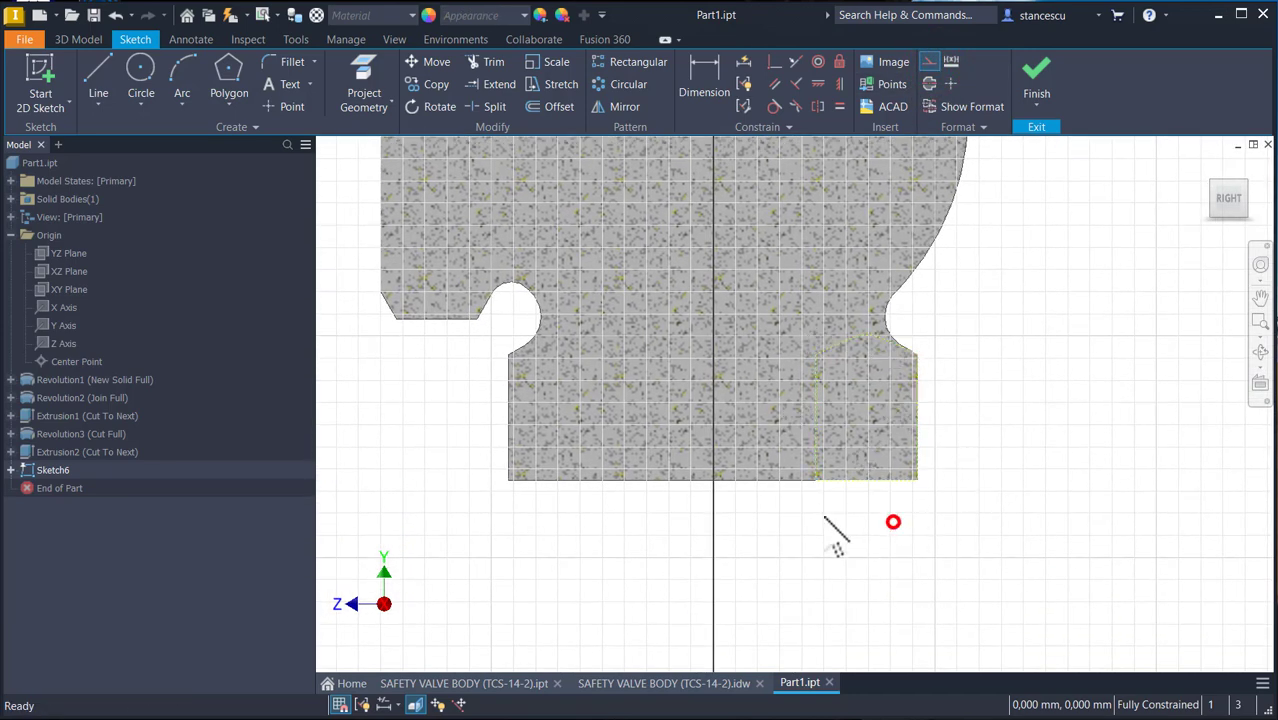
# Draw a slanted line about 4.4 mm long across the bottom hexagon's outer lower corner, from its vertical edge to its bottom edge.
pyautogui.click(103, 78)
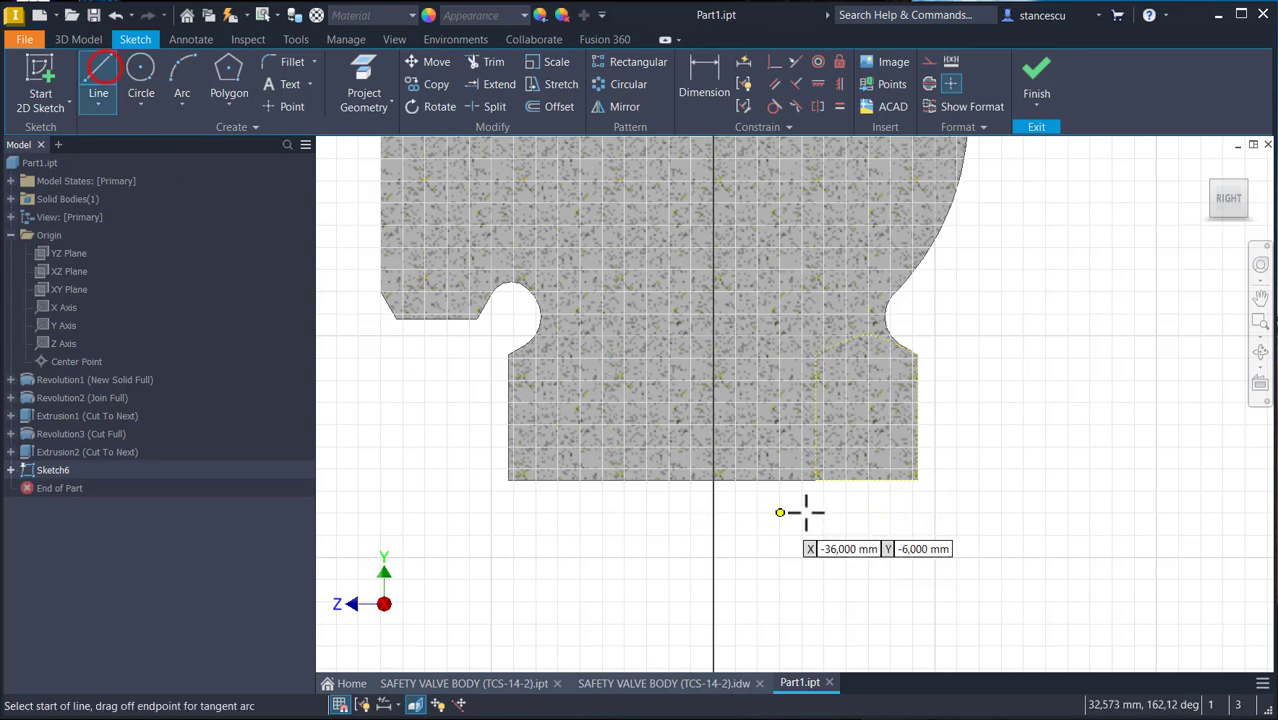
pyautogui.click(916, 456)
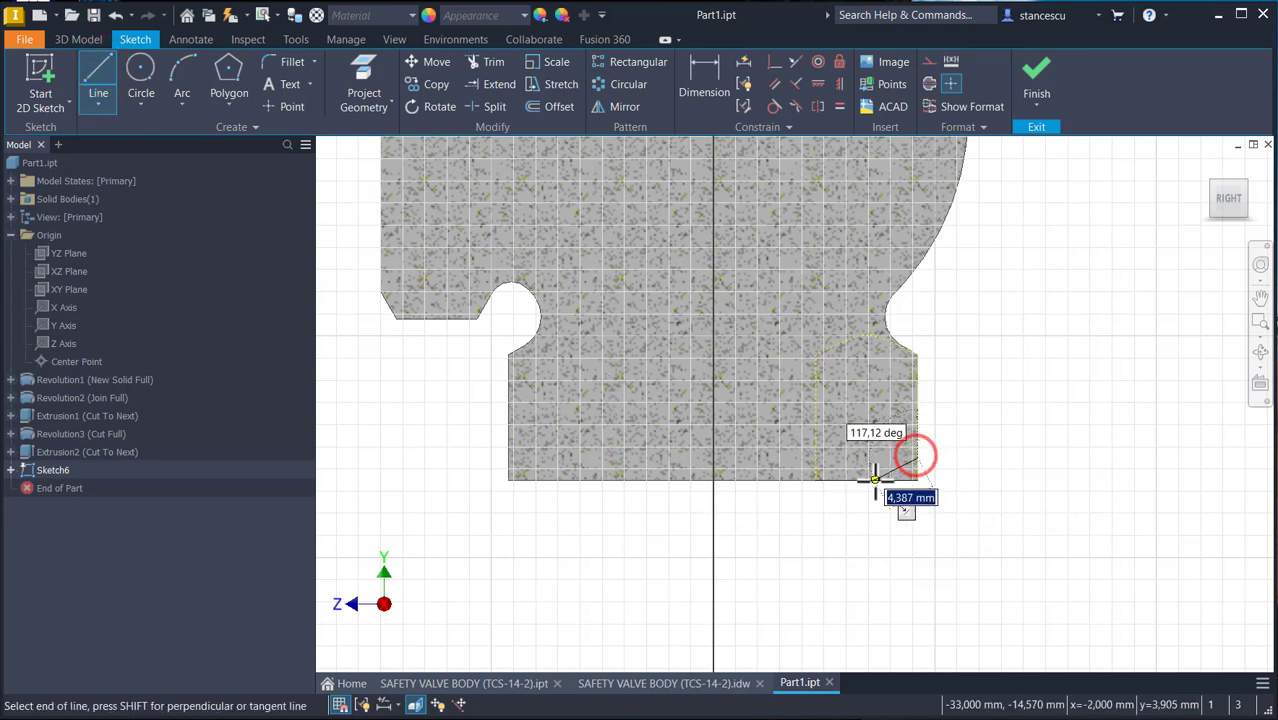
pyautogui.click(875, 479)
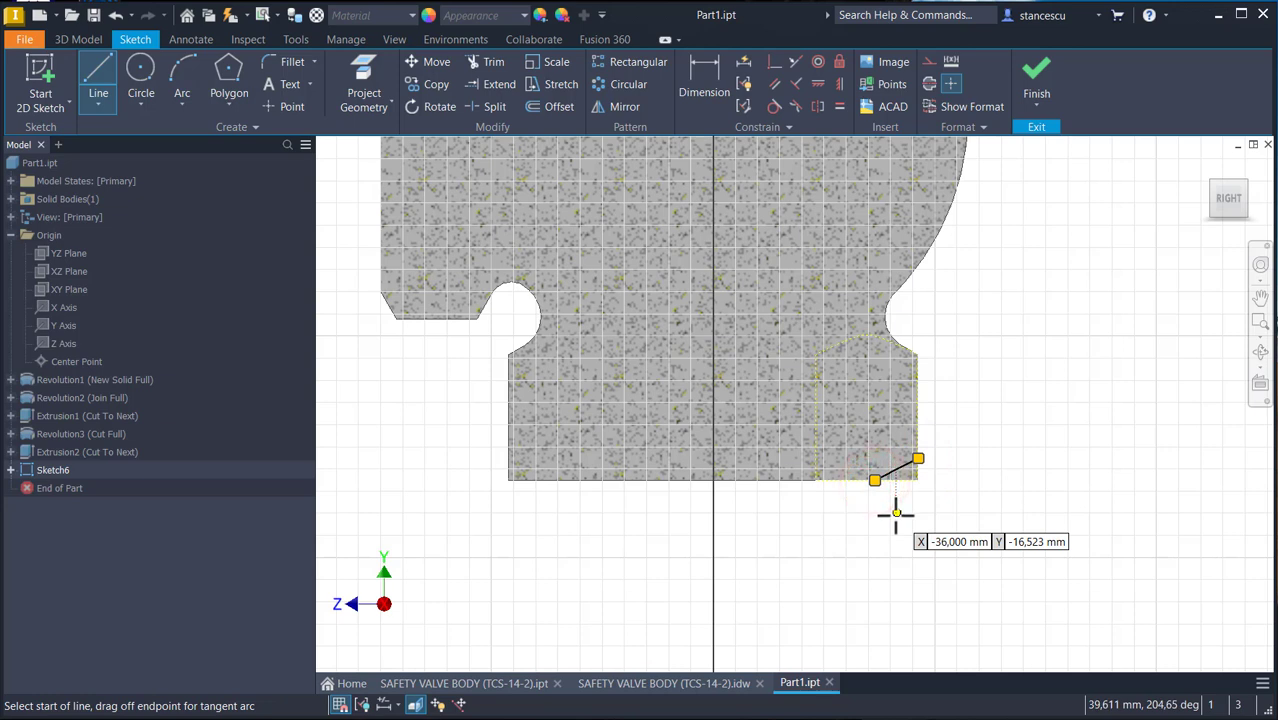
pyautogui.press('Escape')
# Dimension the angle between the slanted line and the bottom edge as 30°.
pyautogui.click(697, 79)
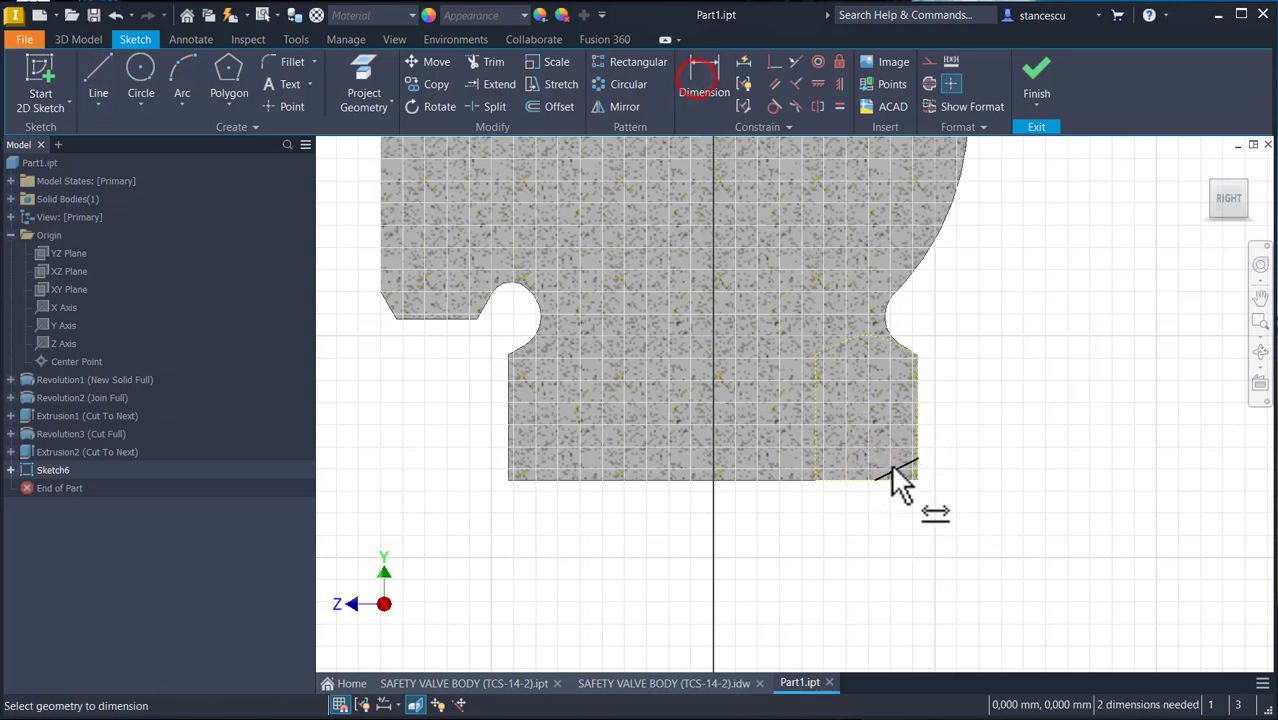
pyautogui.click(904, 468)
pyautogui.click(907, 480)
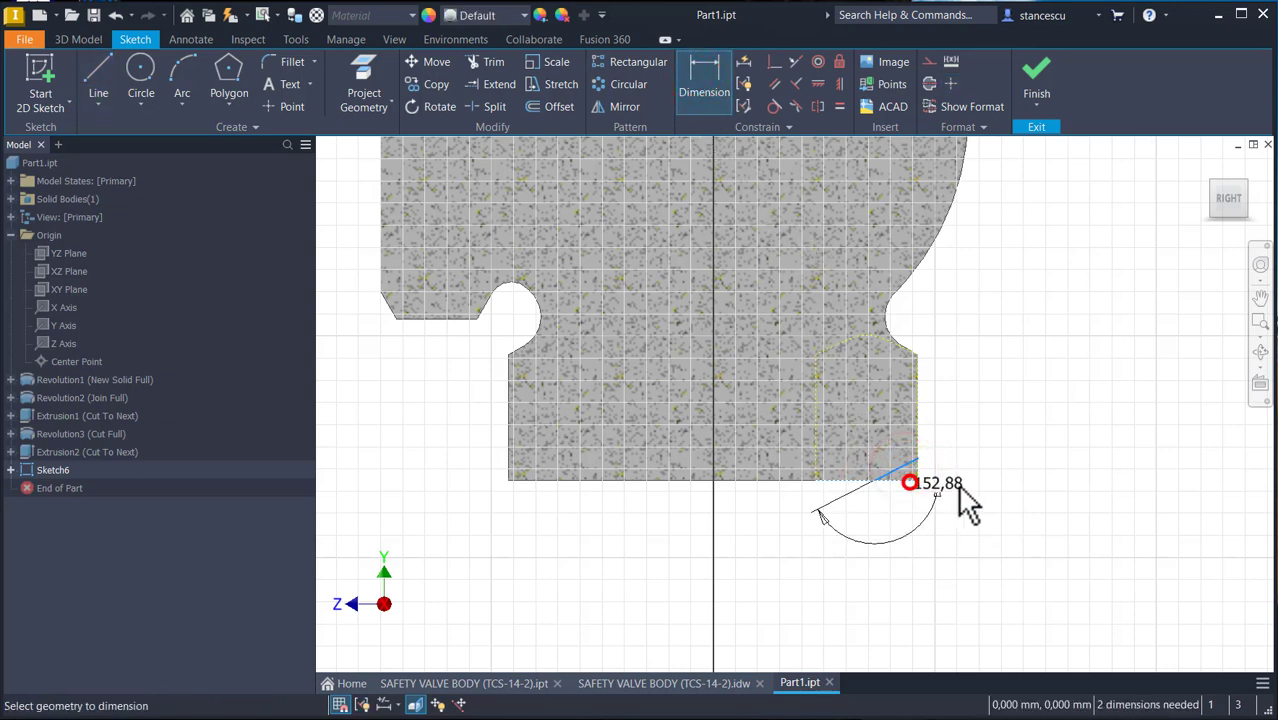
pyautogui.click(1005, 453)
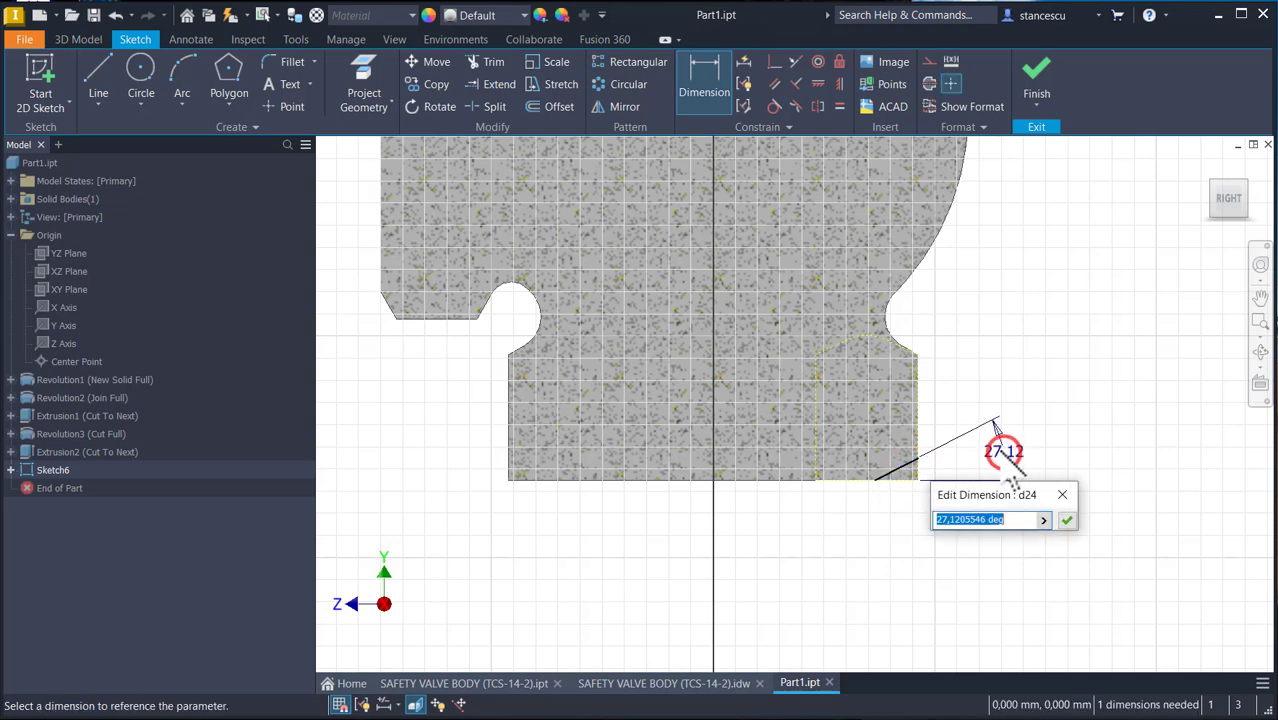
pyautogui.press('Return')
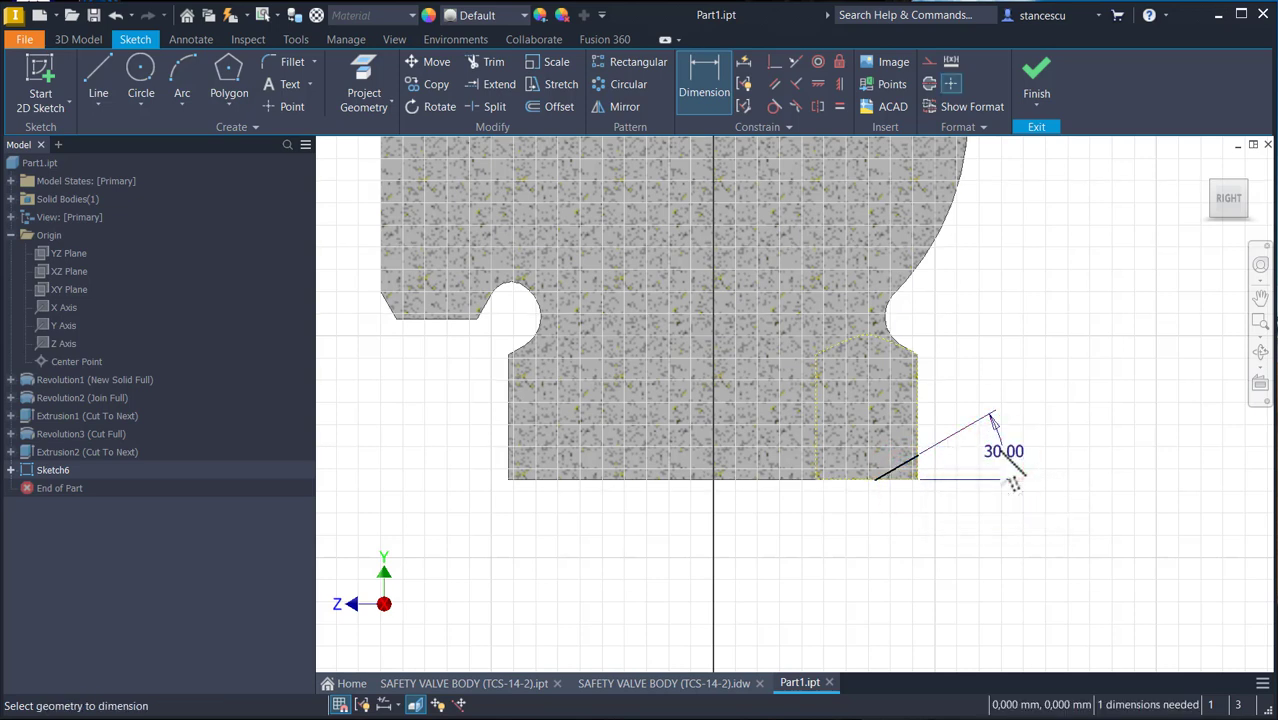
# Dimension the horizontal distance from the origin to the slanted line's lower endpoint as 16 mm, half of 32.
pyautogui.click(722, 98)
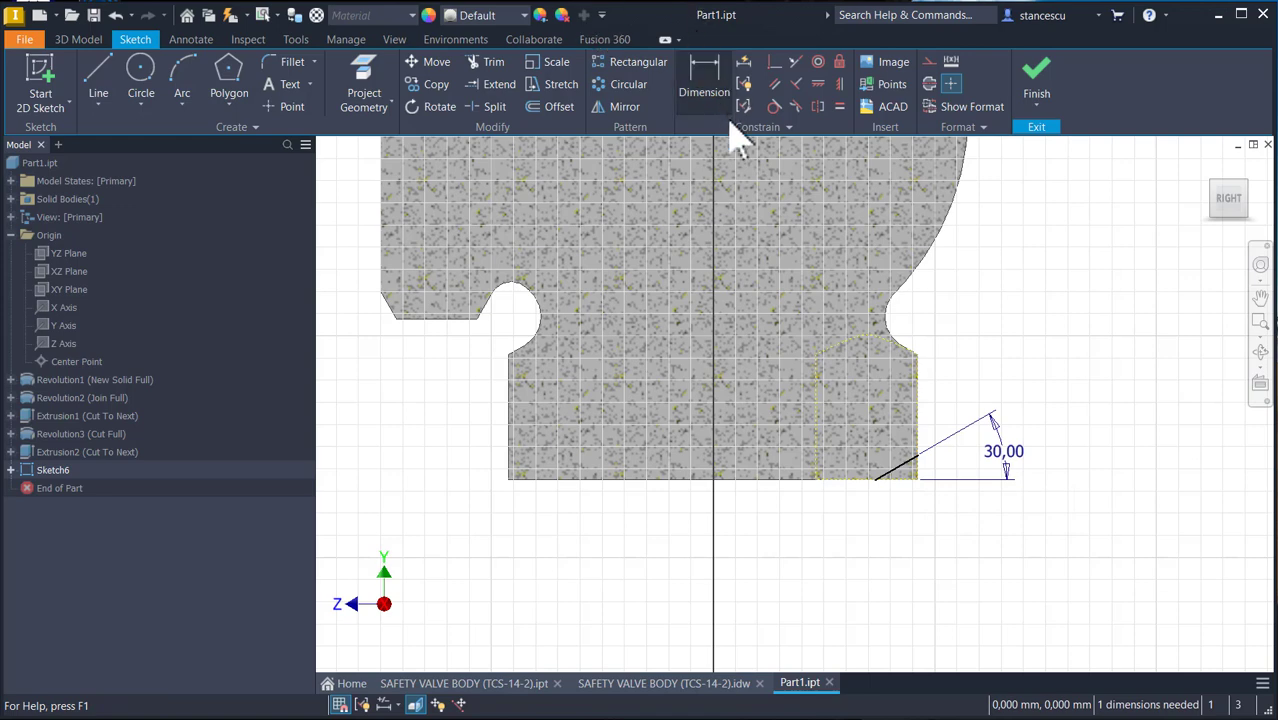
pyautogui.moveTo(719, 288); pyautogui.dragTo(711, 359, button='middle')
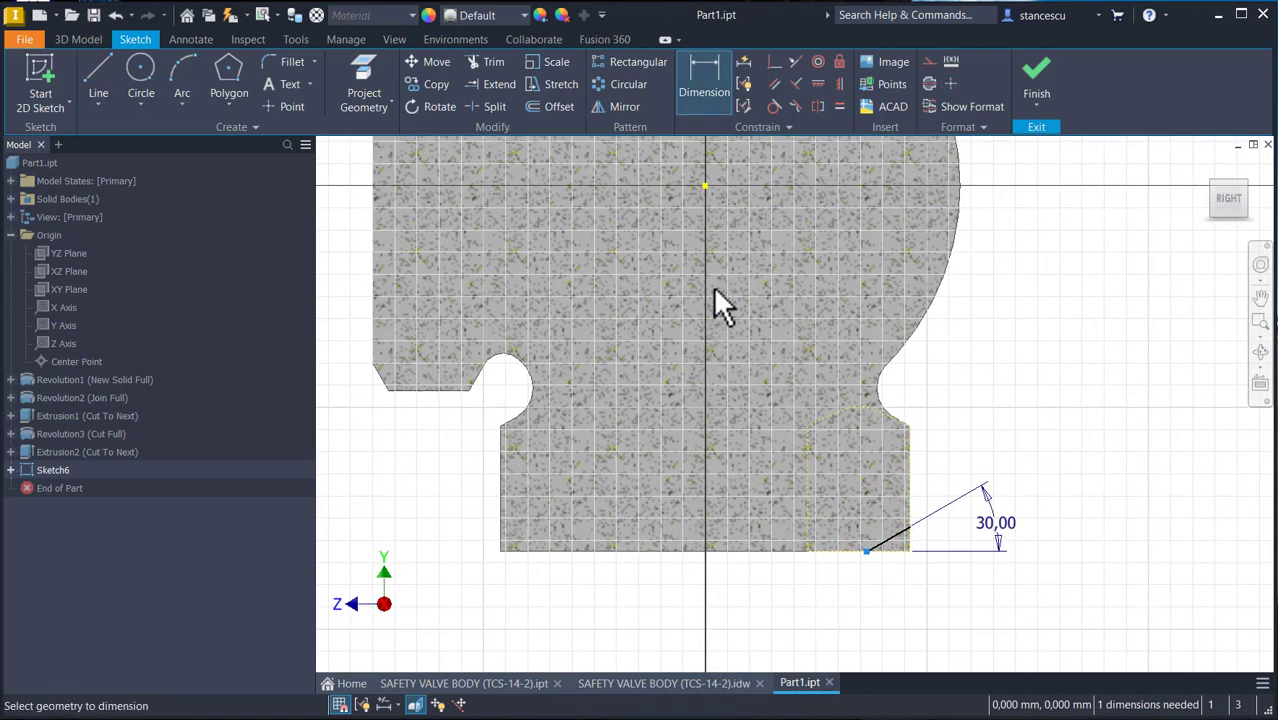
pyautogui.click(705, 187)
pyautogui.click(753, 617)
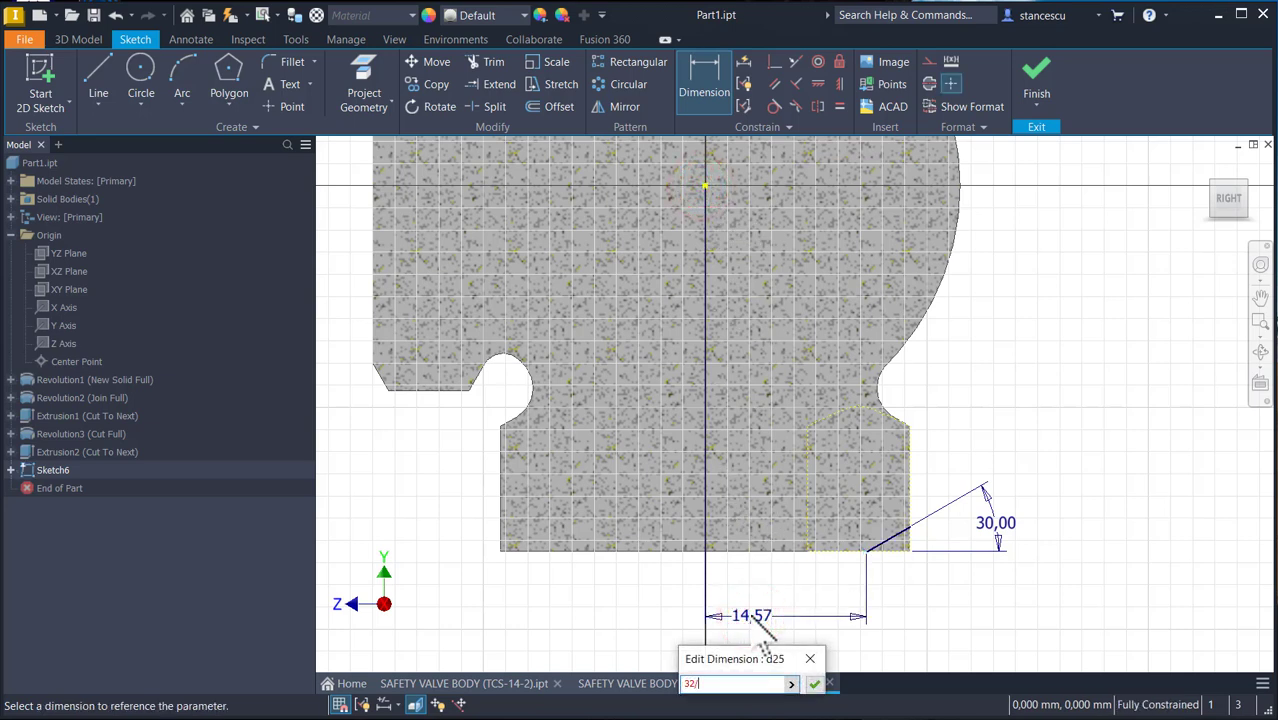
pyautogui.press('Return')
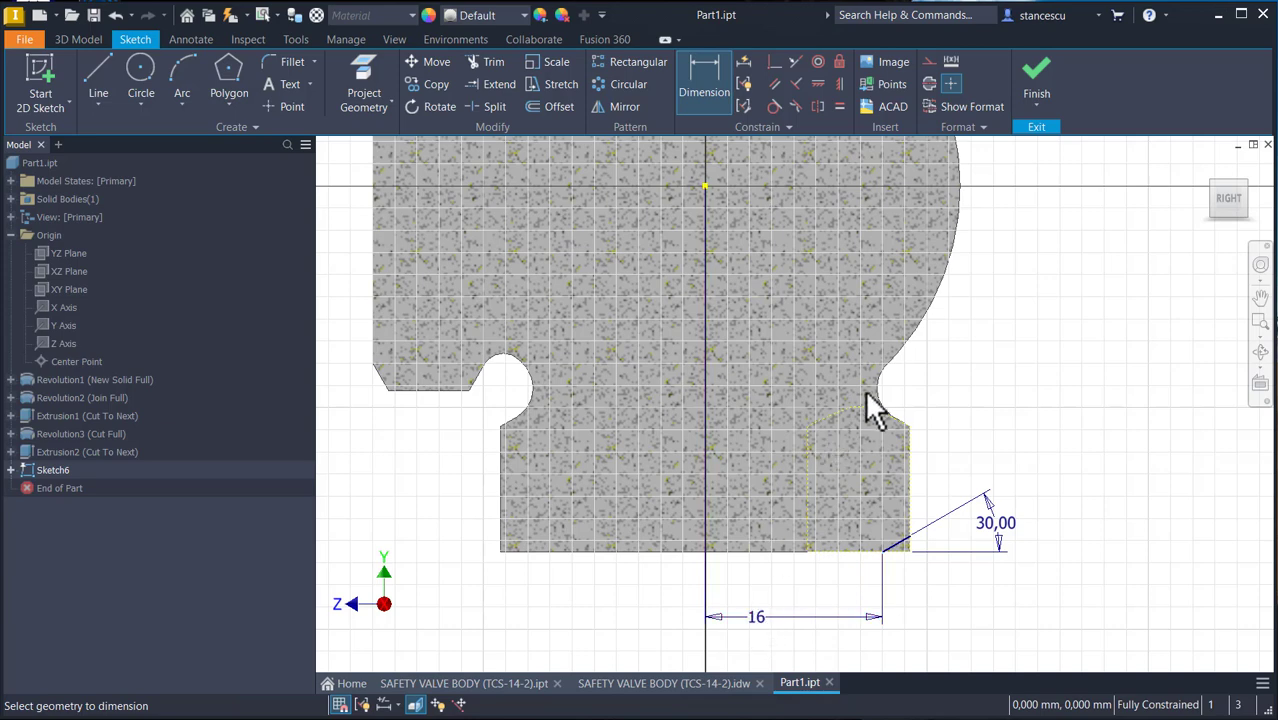
# Close the corner triangle with lines along the bottom and vertical edges, then finish the sketch.
pyautogui.click(98, 75)
pyautogui.scroll(3, 884, 534)
pyautogui.moveTo(938, 578); pyautogui.dragTo(863, 570, button='middle')
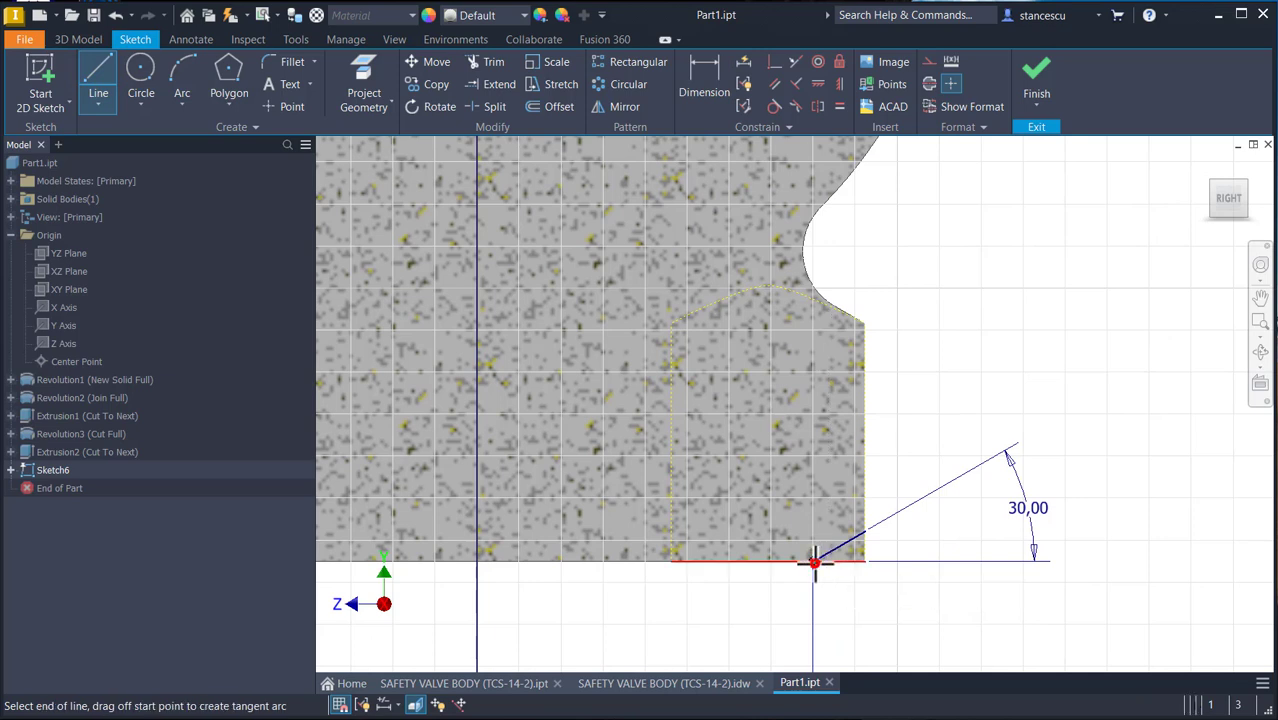
pyautogui.click(815, 561)
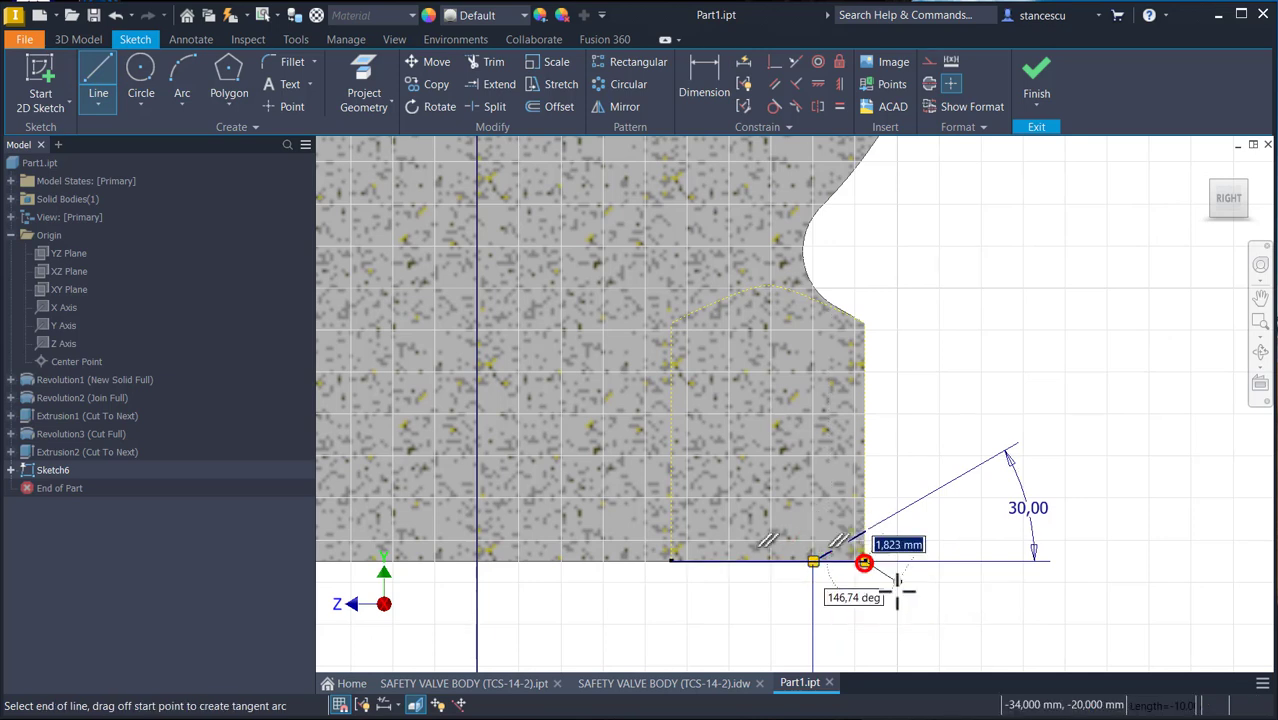
pyautogui.doubleClick(865, 532)
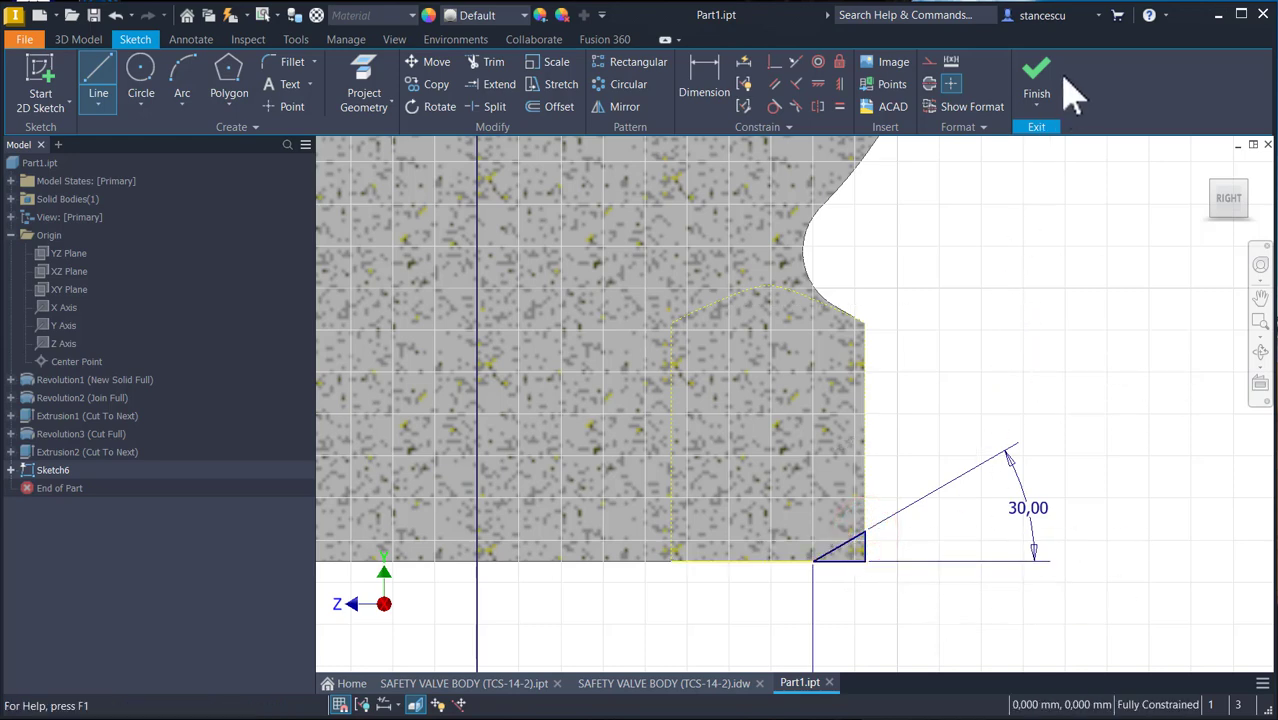
pyautogui.click(1038, 86)
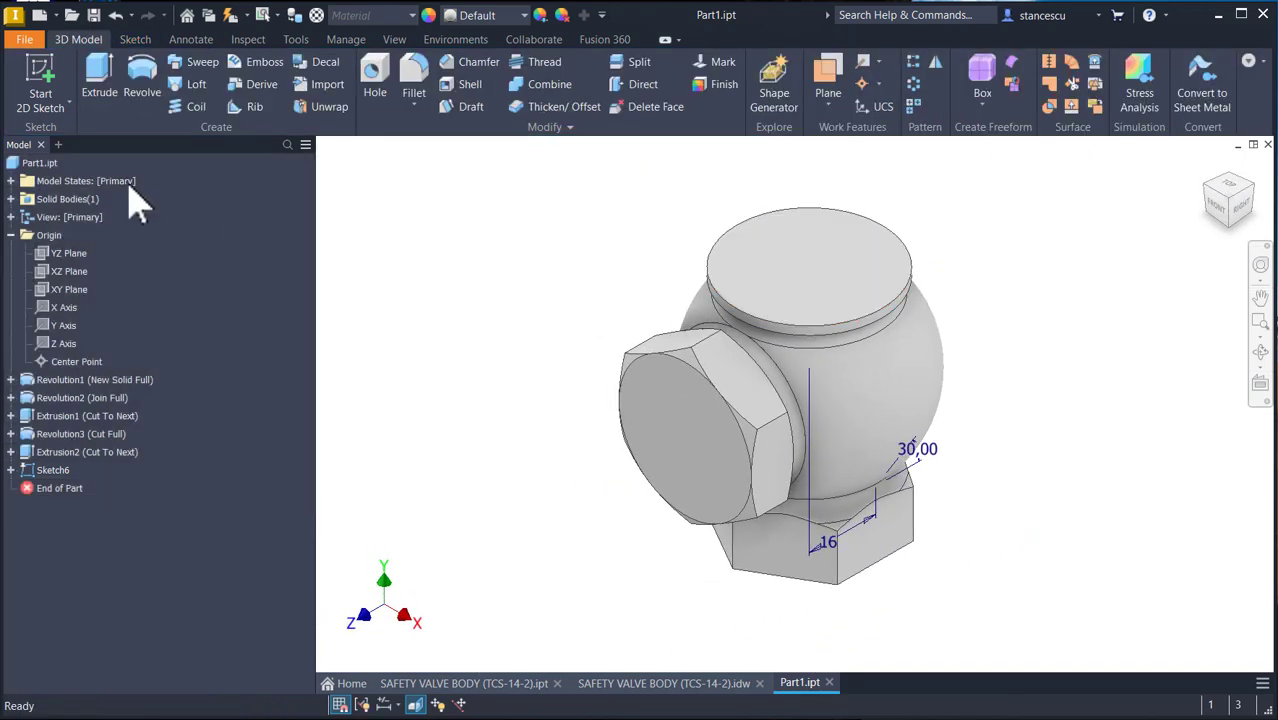
# Revolve the corner triangle a full 360° about the Y axis as a cut to chamfer the bottom hexagon's corners.
pyautogui.click(142, 80)
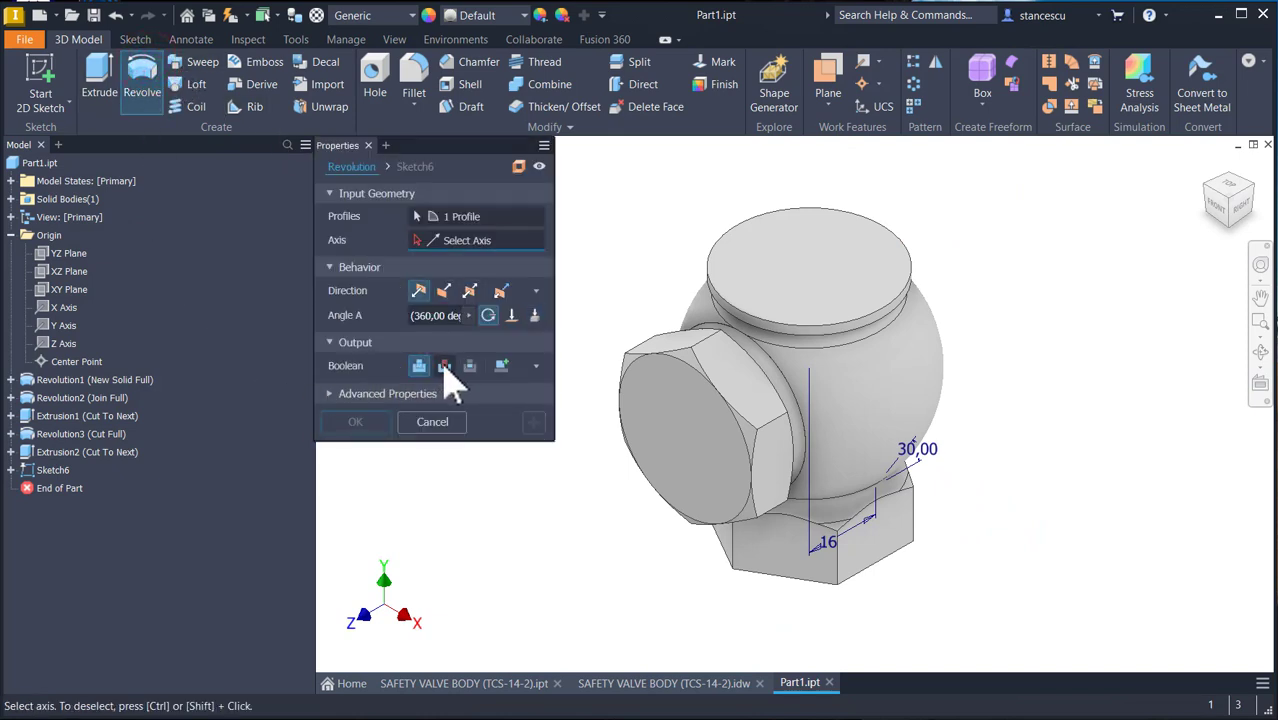
pyautogui.click(444, 366)
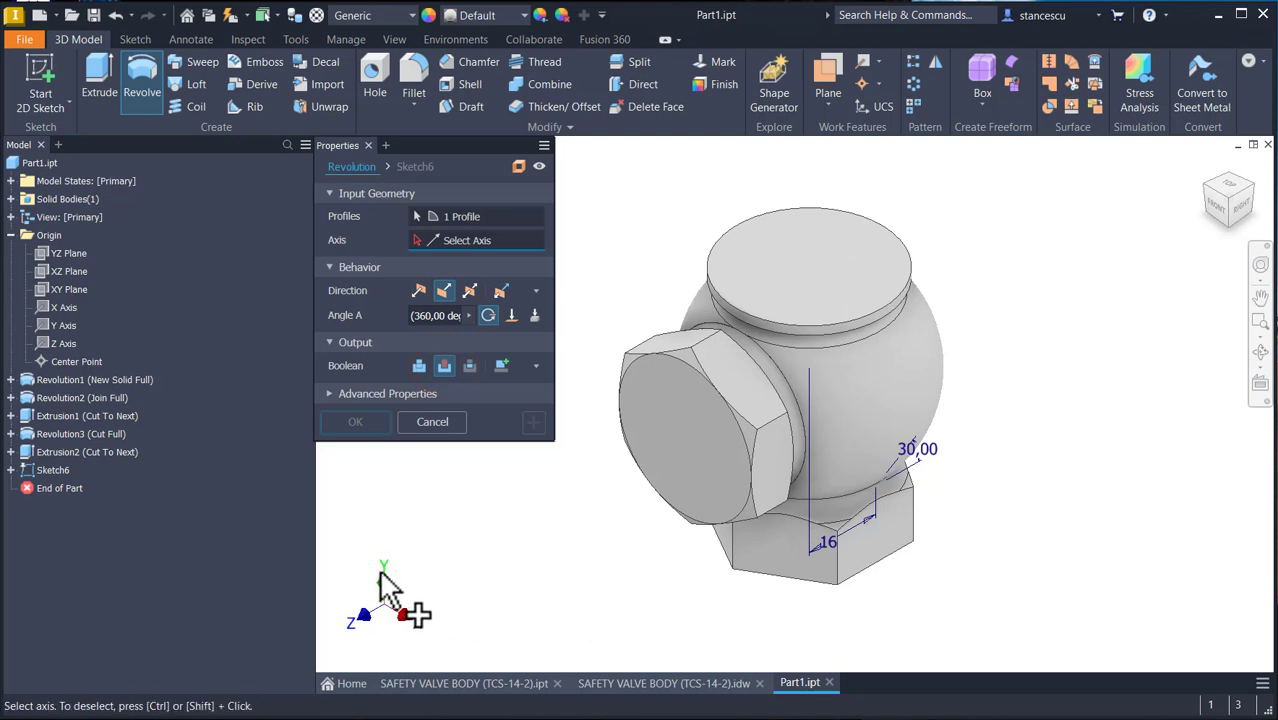
pyautogui.click(65, 326)
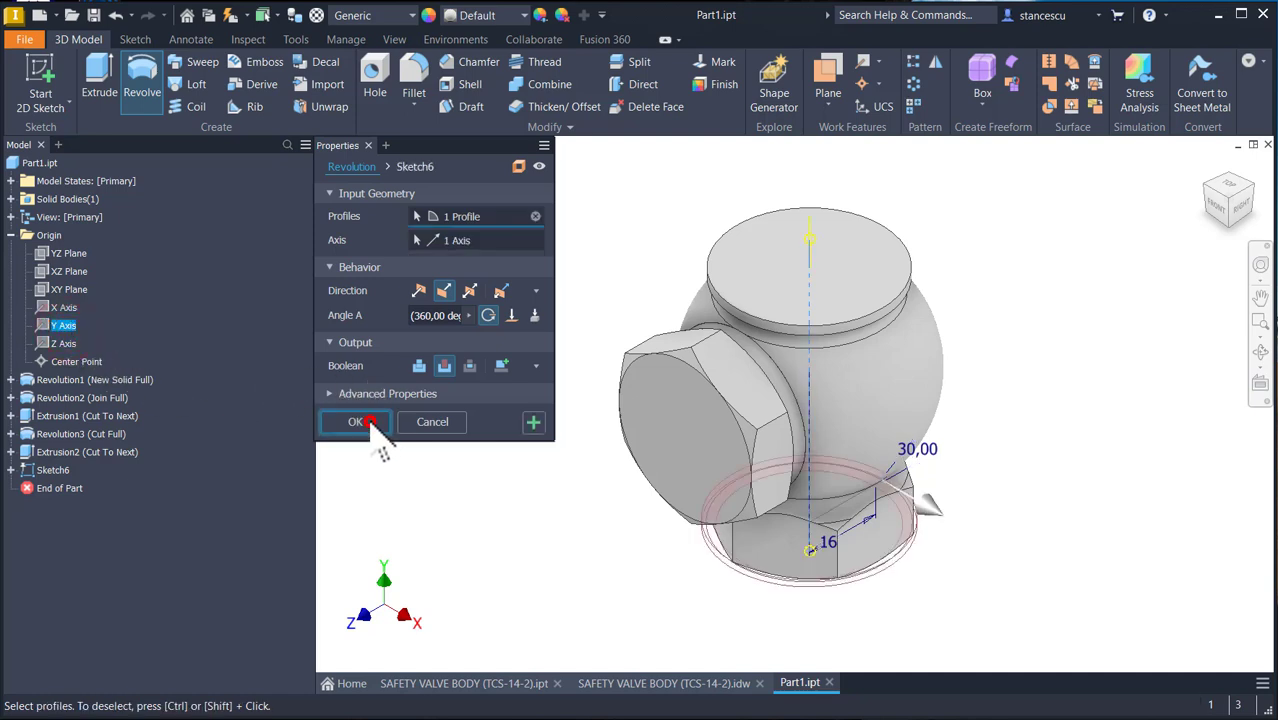
pyautogui.click(370, 422)
pyautogui.keyDown('shift'); pyautogui.moveTo(948, 618); pyautogui.dragTo(995, 590, button='middle'); pyautogui.keyUp('shift')
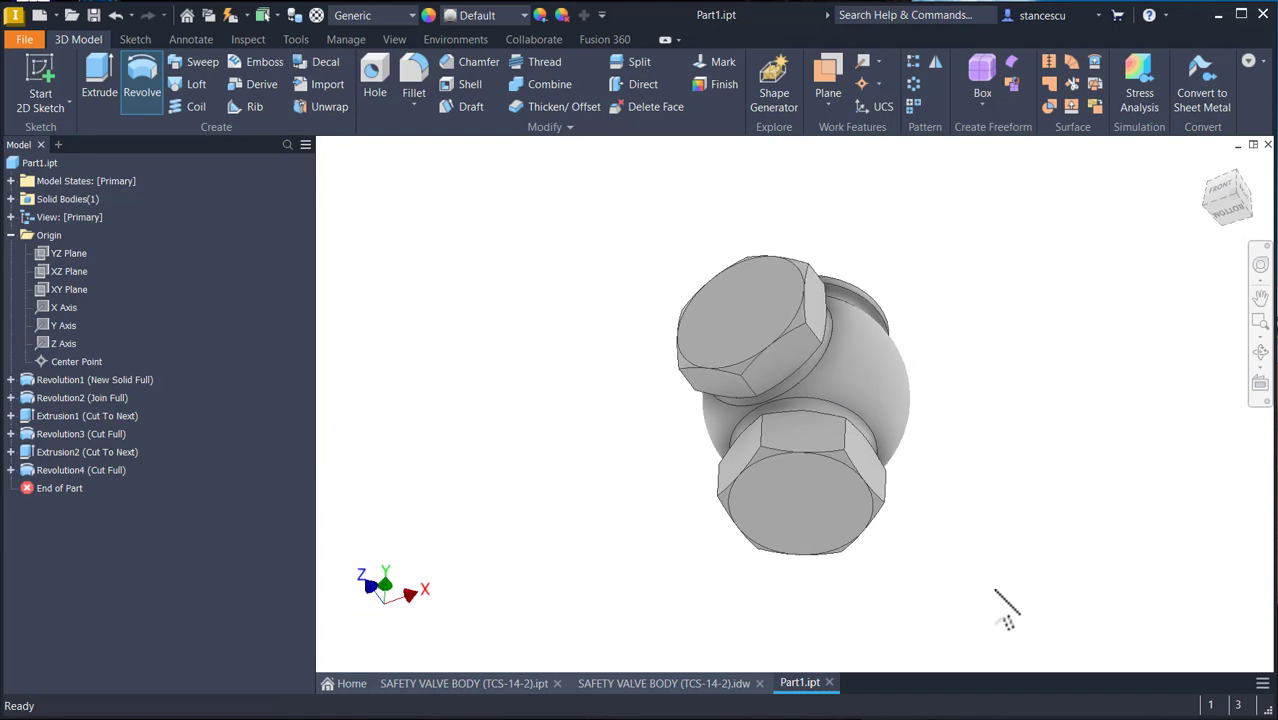
pyautogui.press('F6')
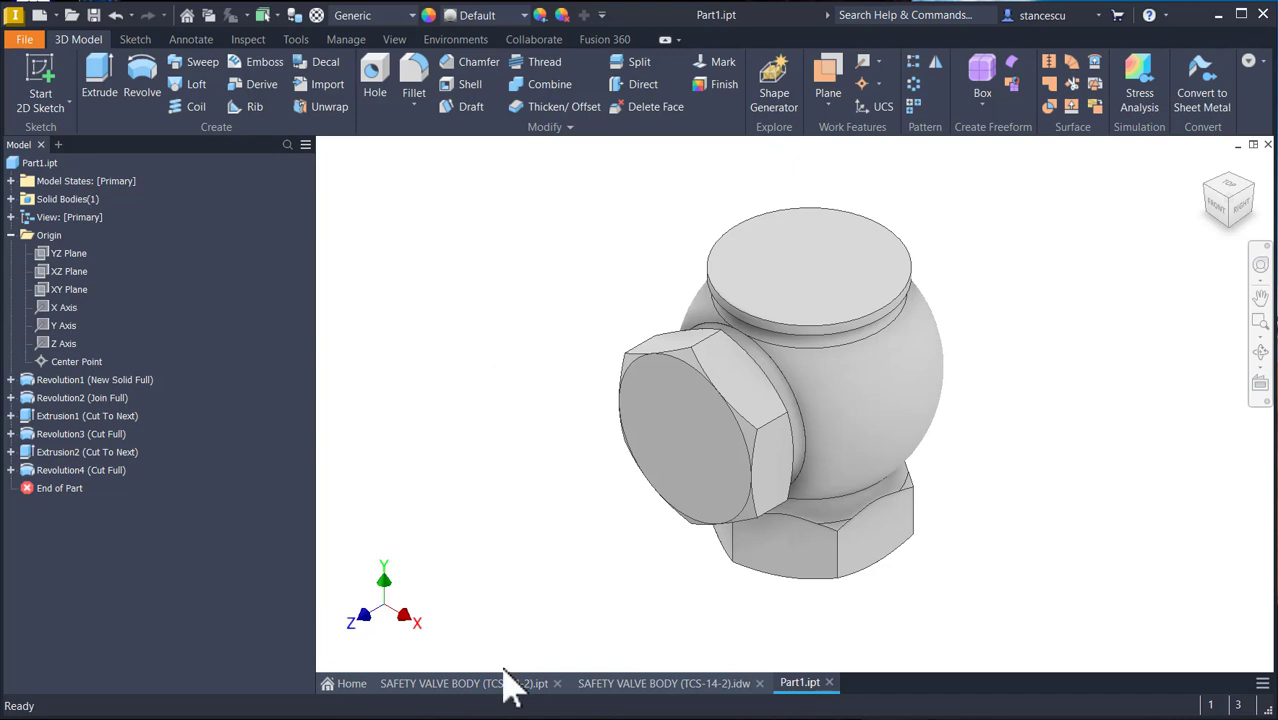
# Cut a full-depth G 3/4 ISO pipe threaded hole, size 26,441 and 11 mm deep, centred on the side port's end face.
pyautogui.click(608, 688)
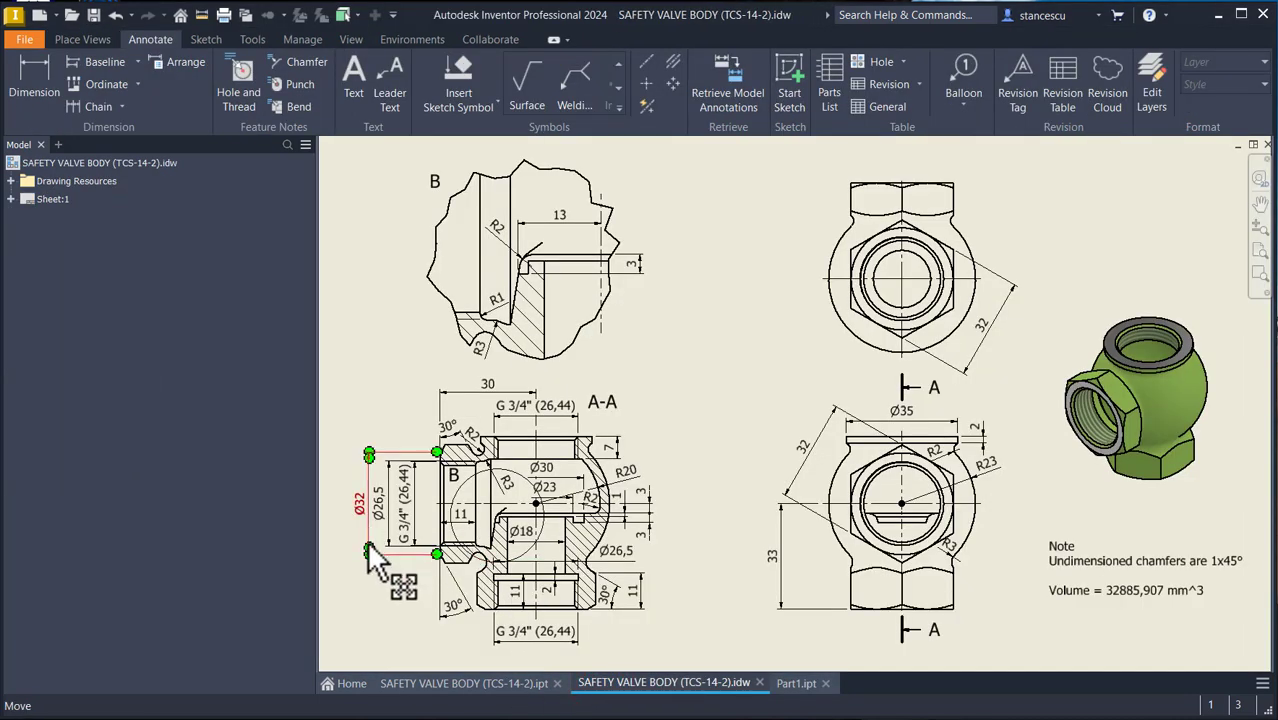
pyautogui.moveTo(411, 497); pyautogui.dragTo(418, 536)
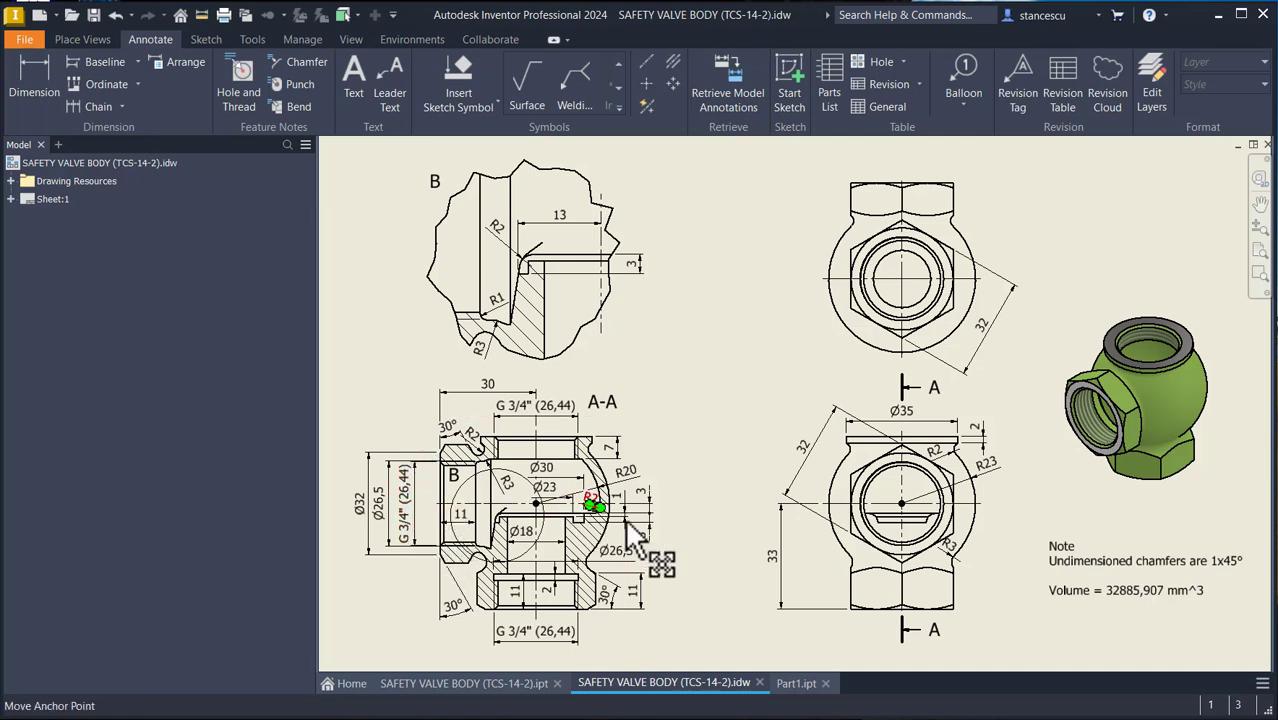
pyautogui.moveTo(536, 620); pyautogui.dragTo(520, 646)
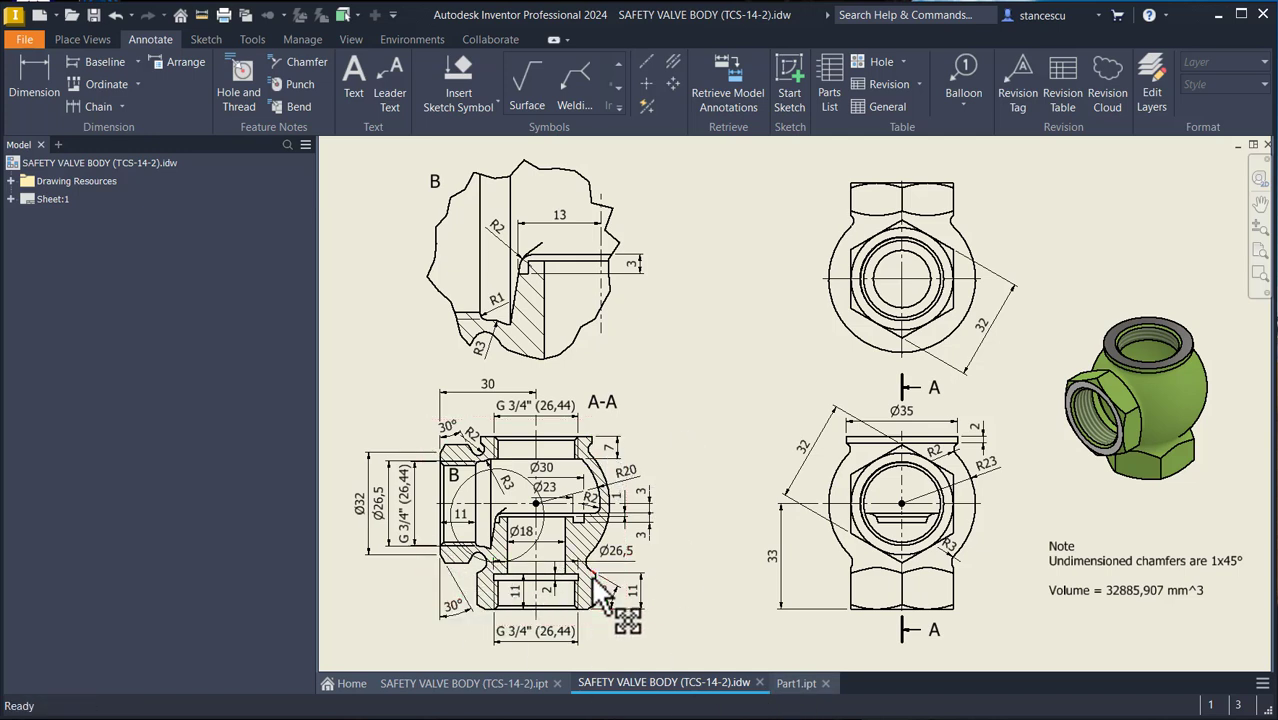
pyautogui.click(797, 683)
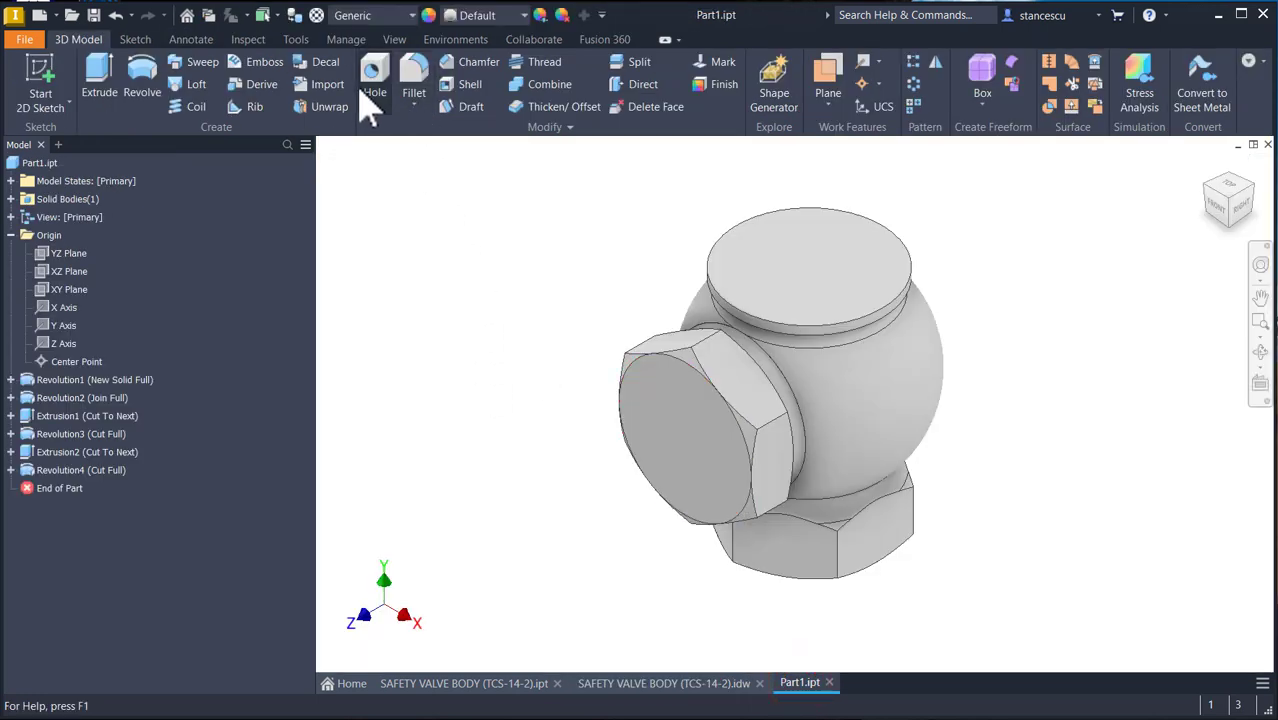
pyautogui.click(376, 88)
pyautogui.click(688, 440)
pyautogui.click(681, 466)
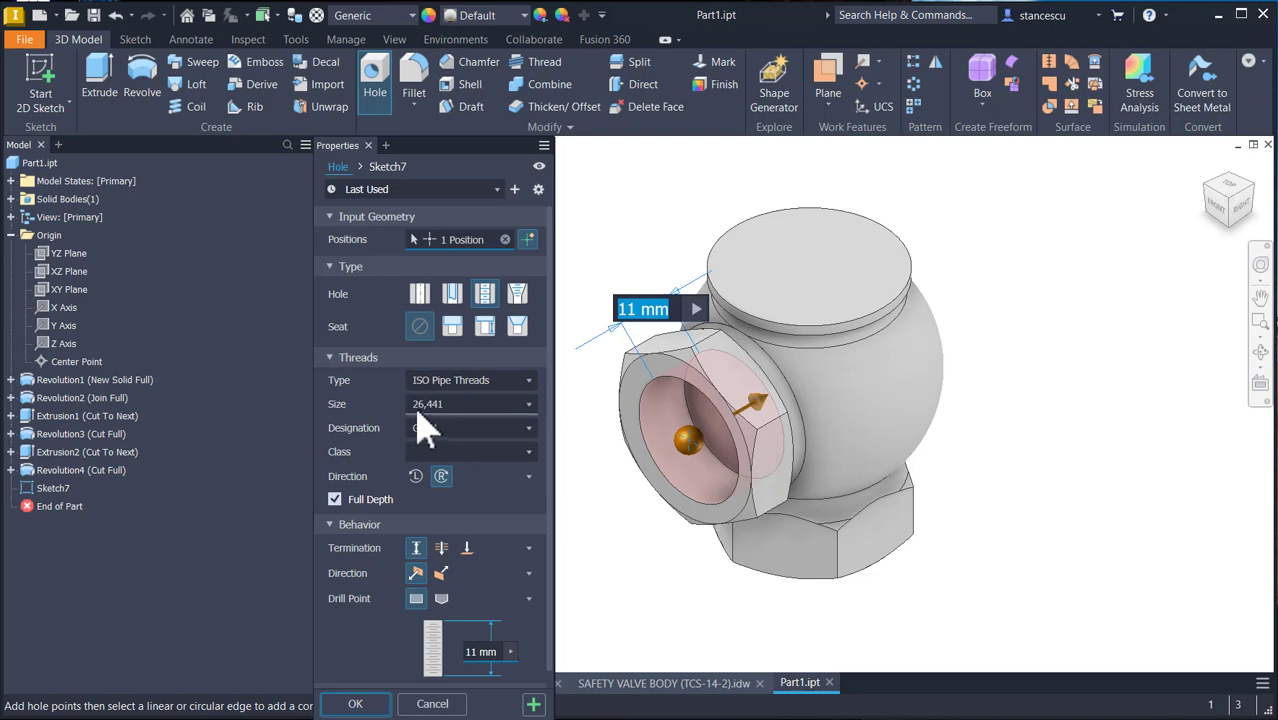
pyautogui.click(527, 405)
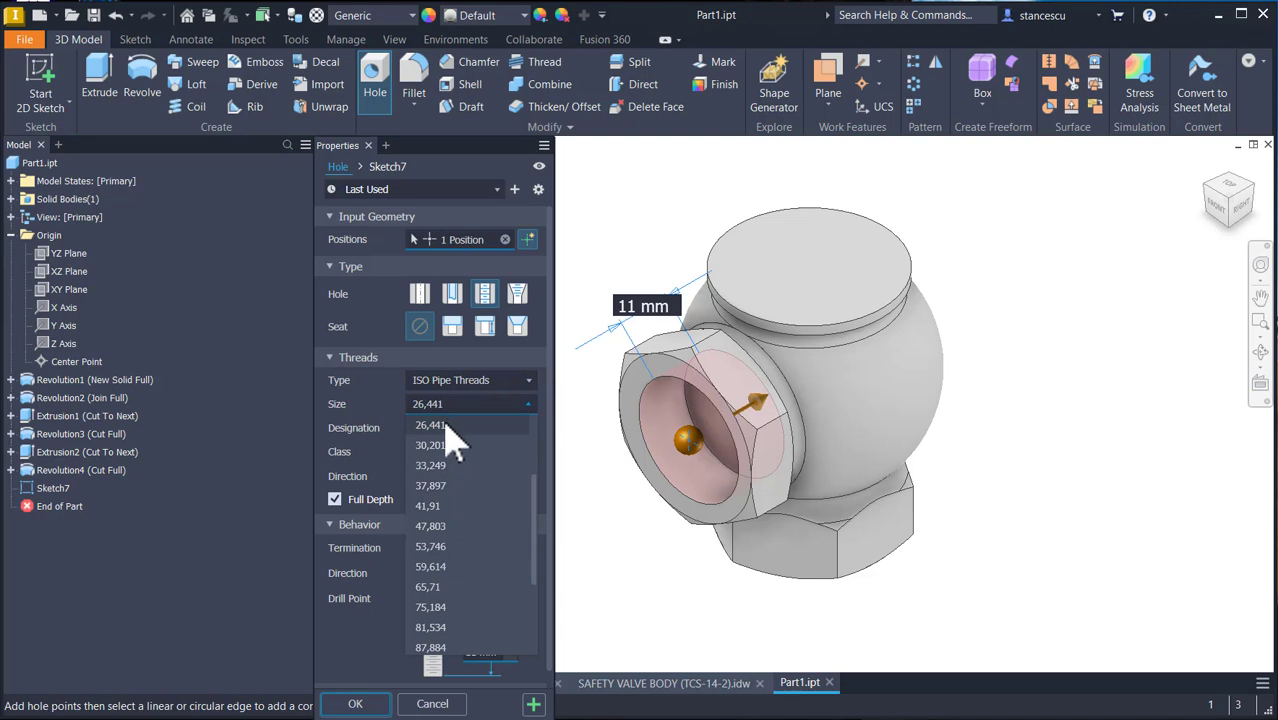
pyautogui.click(447, 425)
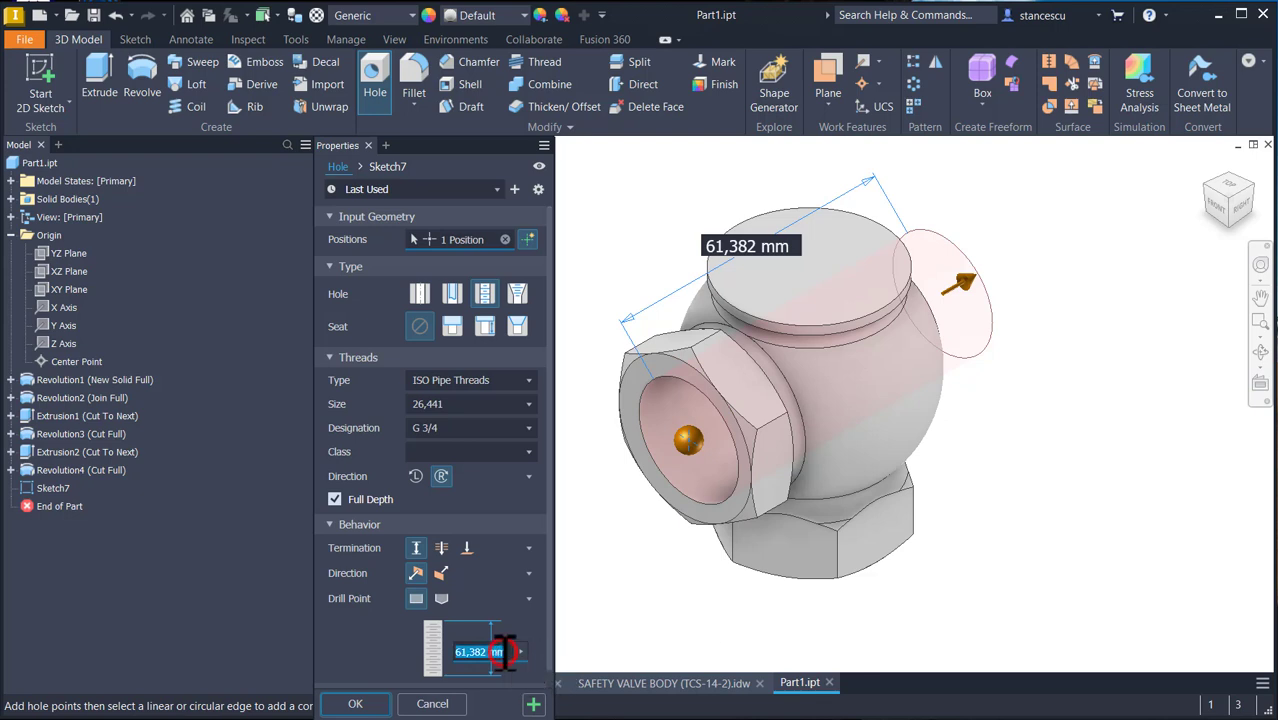
pyautogui.write('11')
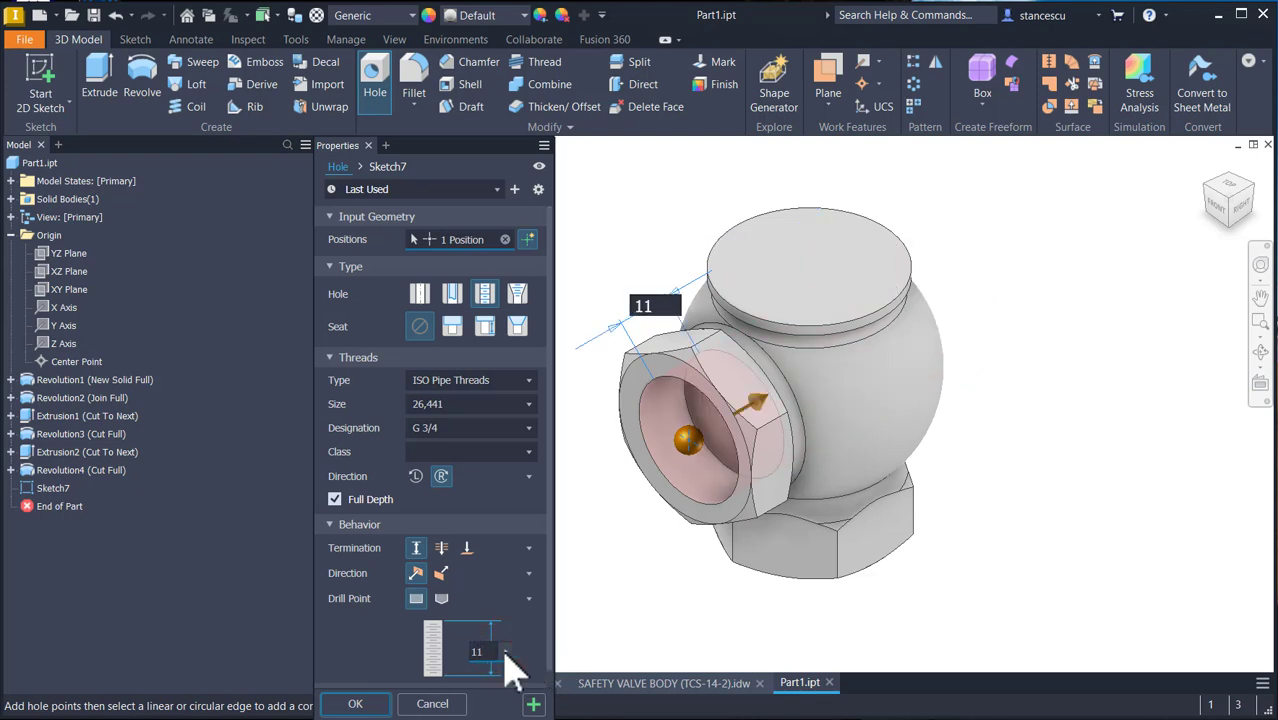
pyautogui.click(354, 704)
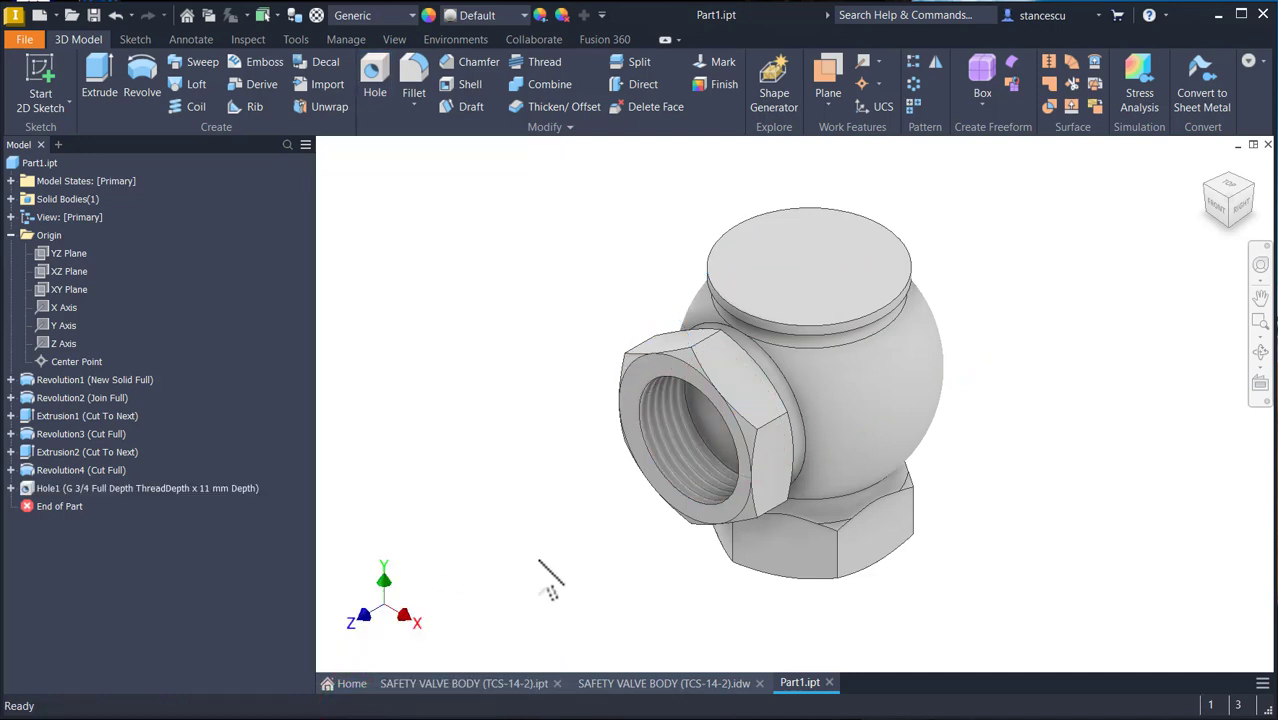
# Cut a G 3/4 ISO pipe threaded hole 11 mm deep in the bottom hexagon's end face, concentric with its circular edge.
pyautogui.keyDown('shift'); pyautogui.moveTo(960, 590); pyautogui.dragTo(813, 530, button='middle'); pyautogui.keyUp('shift')
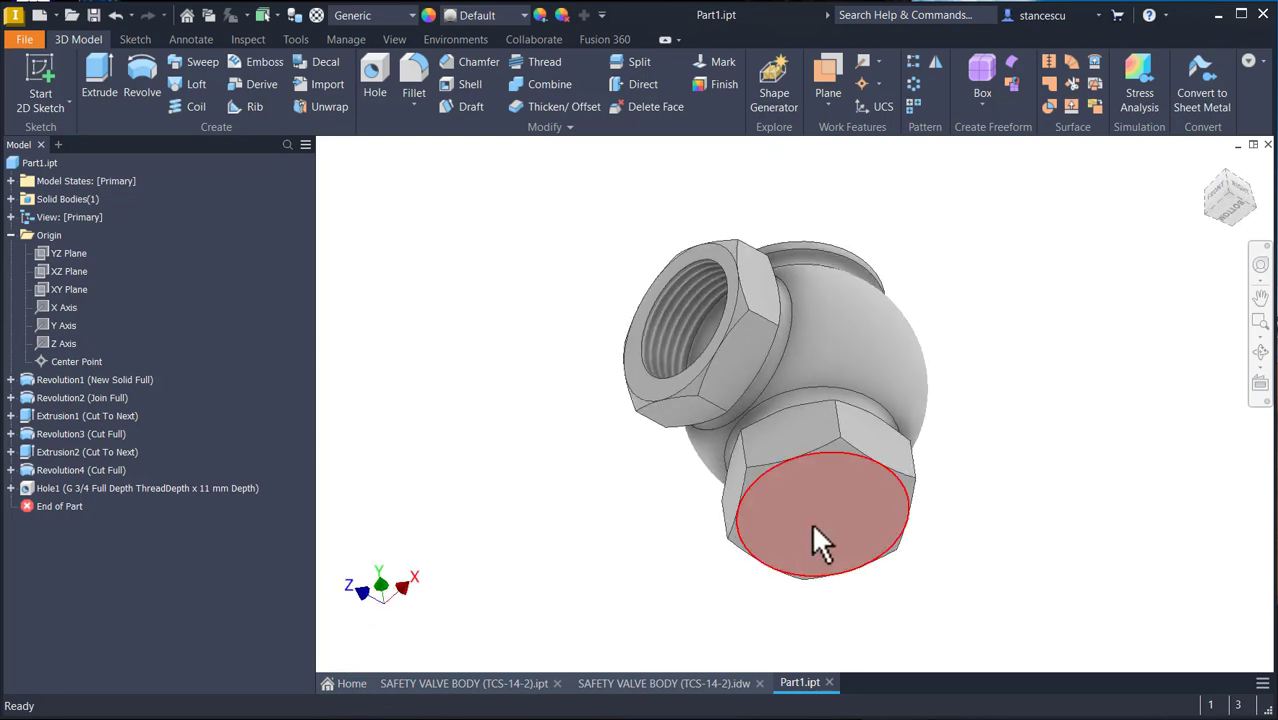
pyautogui.click(374, 74)
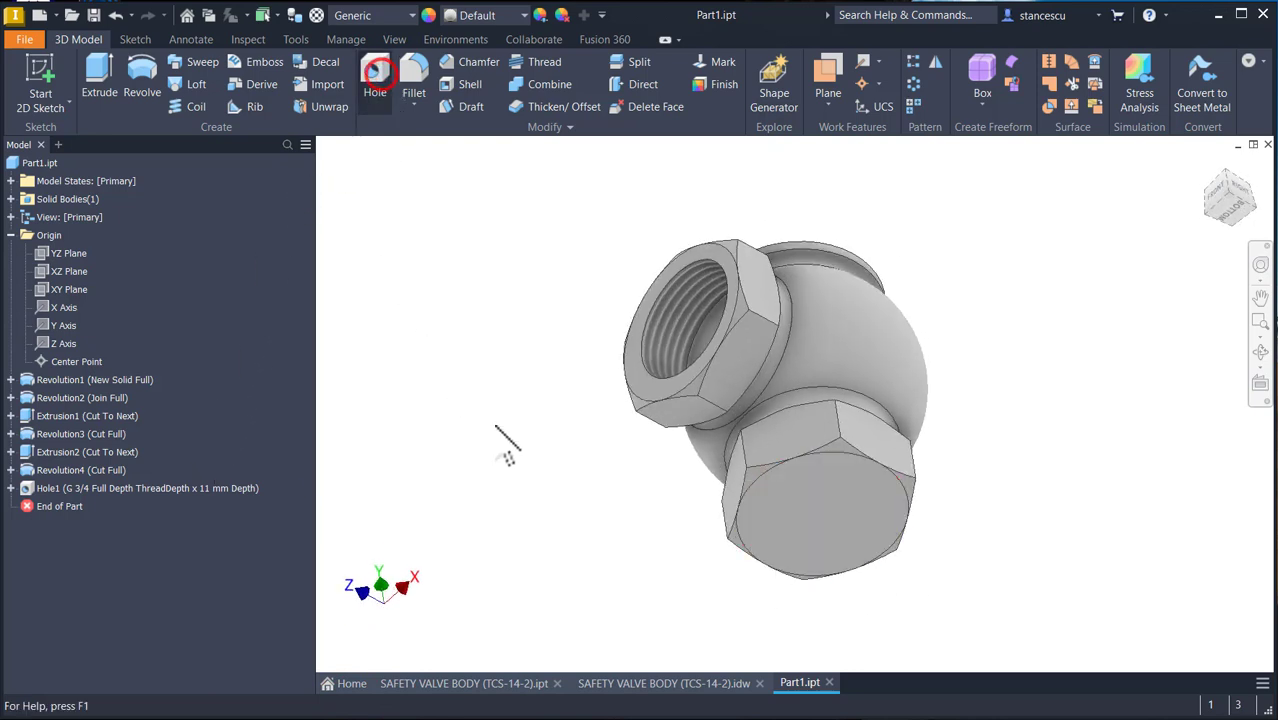
pyautogui.click(835, 527)
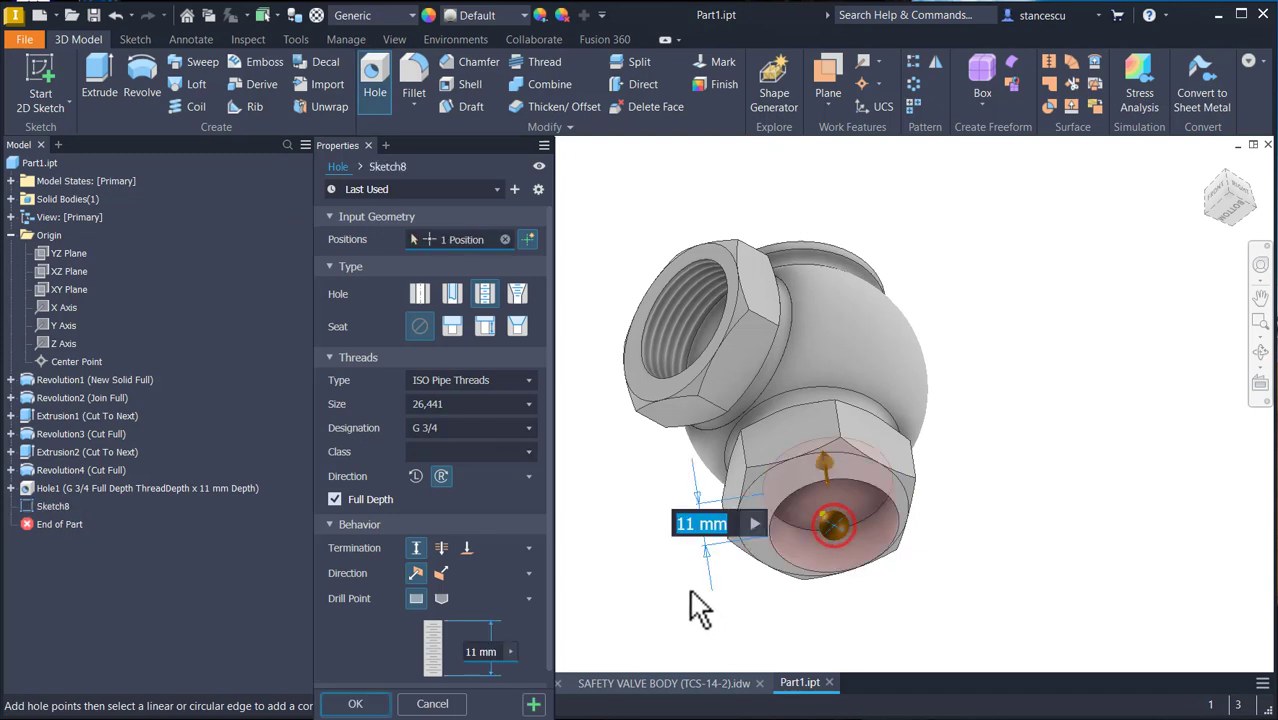
pyautogui.click(753, 480)
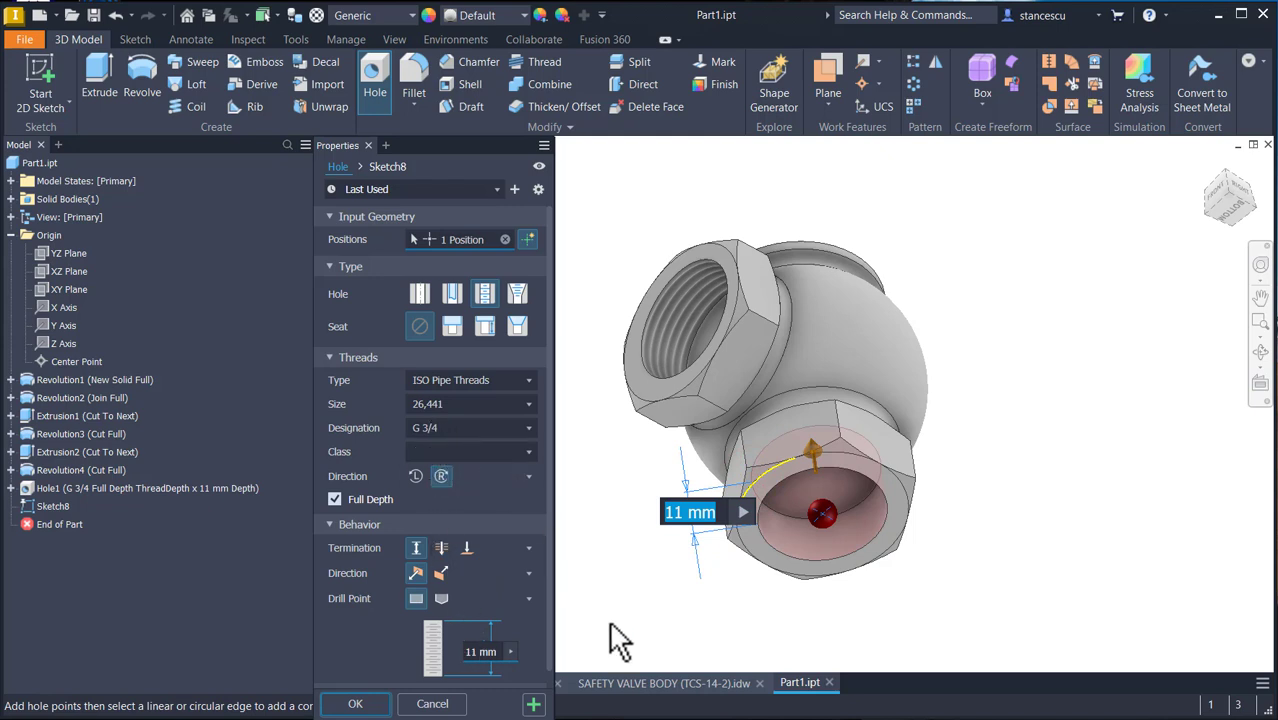
pyautogui.click(380, 706)
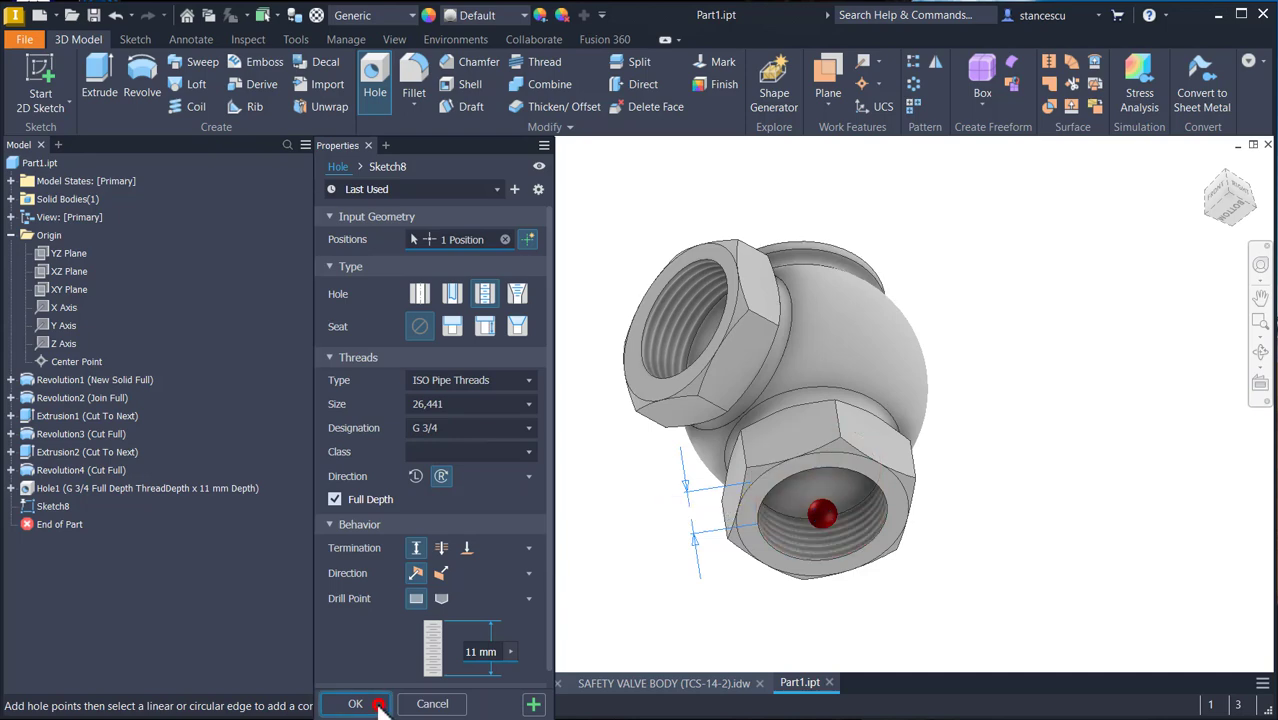
# Cut a G 3/4 ISO pipe threaded hole 7 mm deep in the top flange face, concentric with its outer edge.
pyautogui.press('F6')
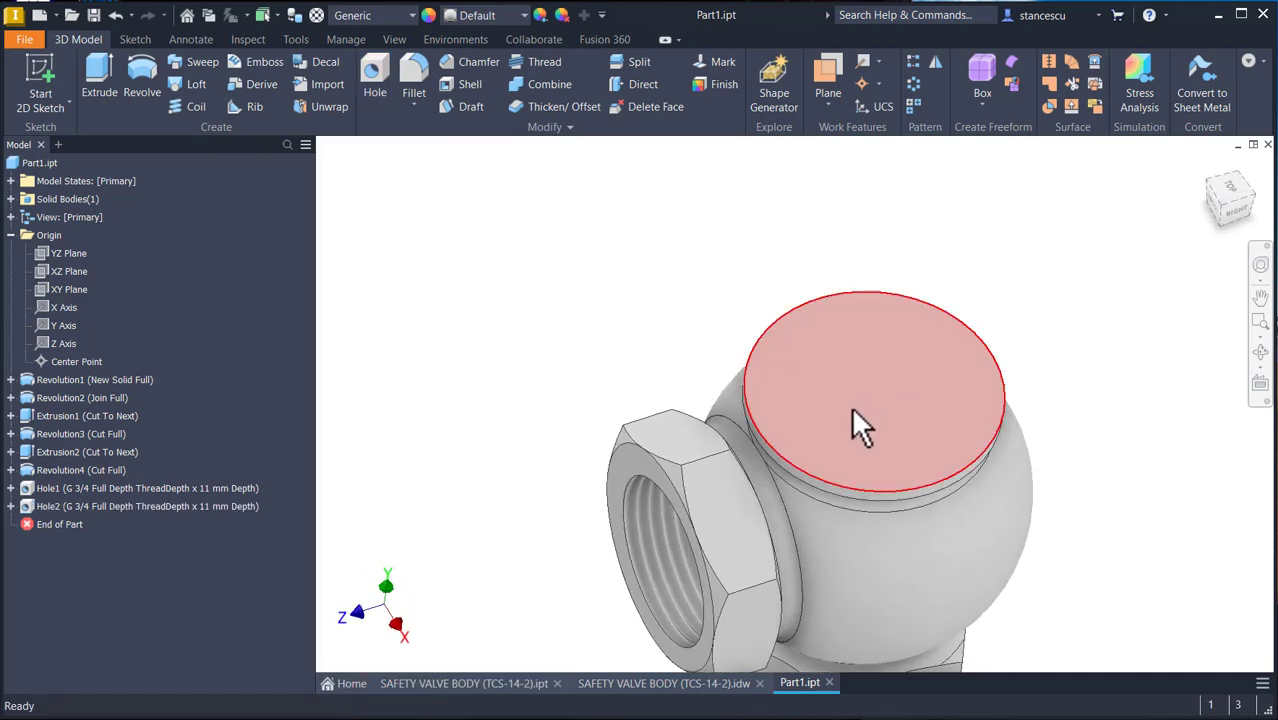
pyautogui.click(377, 84)
pyautogui.click(811, 372)
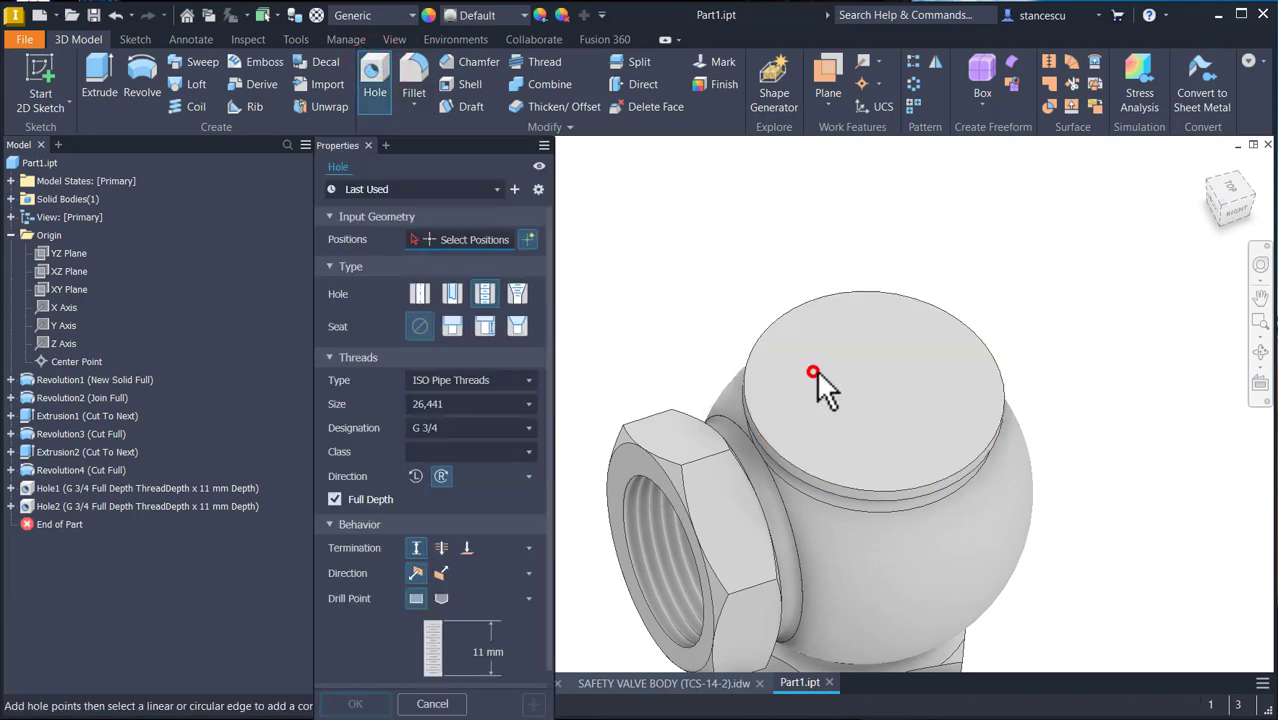
pyautogui.click(846, 287)
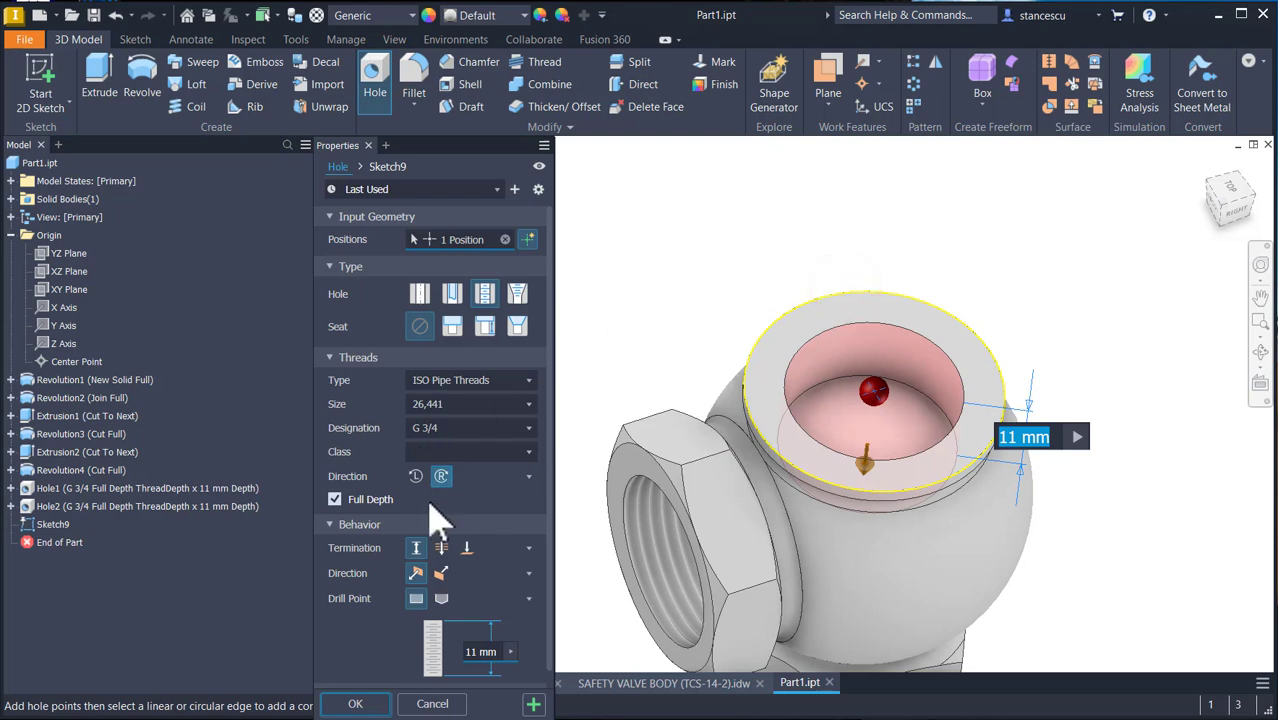
pyautogui.click(493, 650)
pyautogui.write('7')
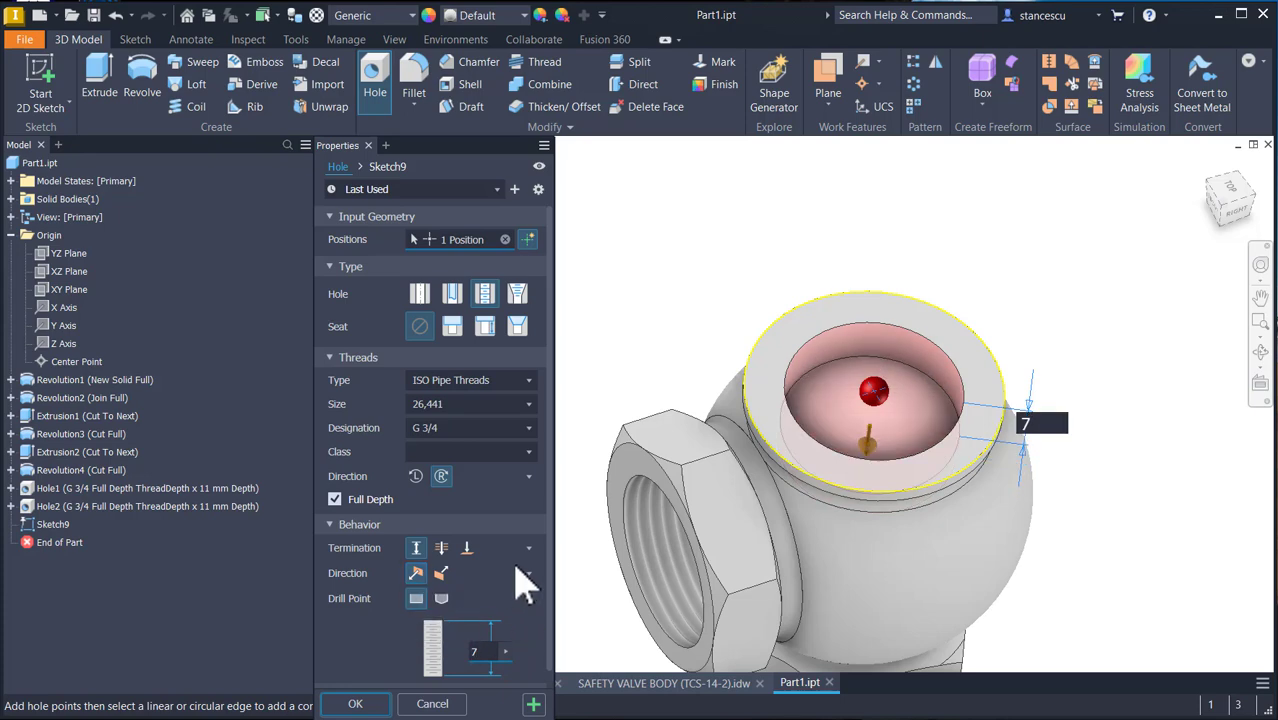
pyautogui.click(355, 704)
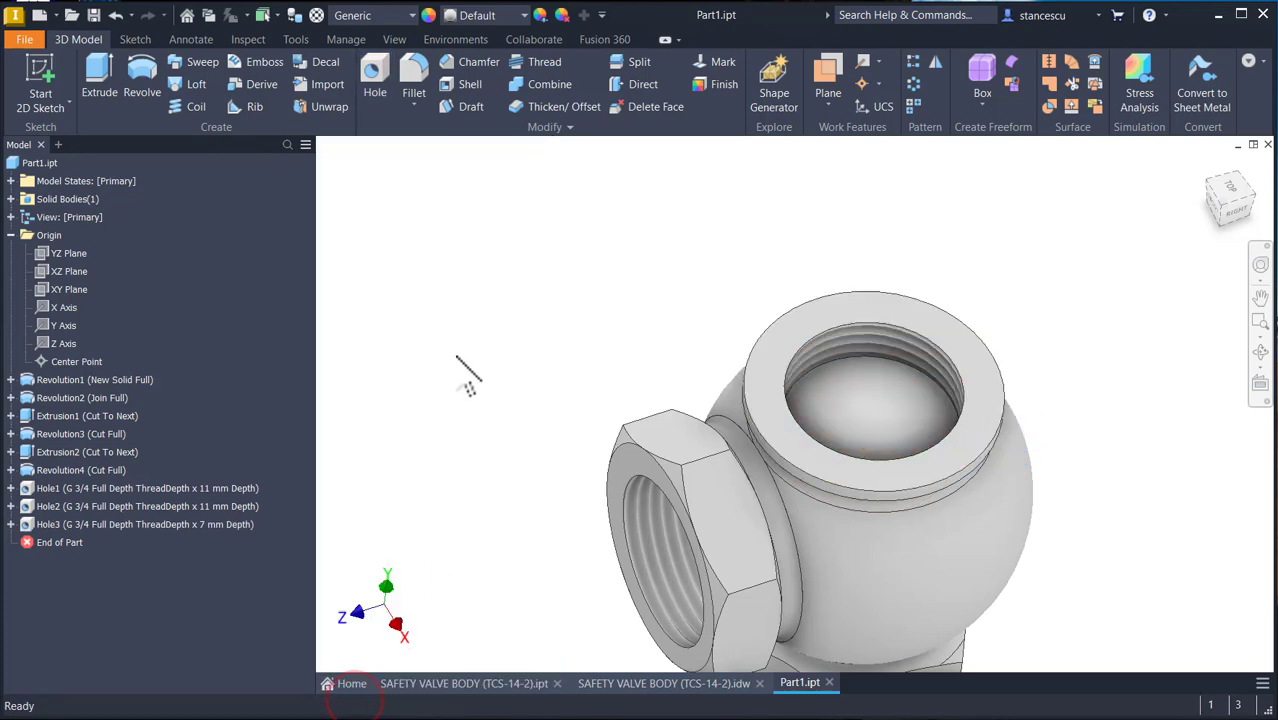
# Check the inner cavity in section A-A of the drawing, then start a sketch on the part's YZ plane with sliced graphics.
pyautogui.press('F6')
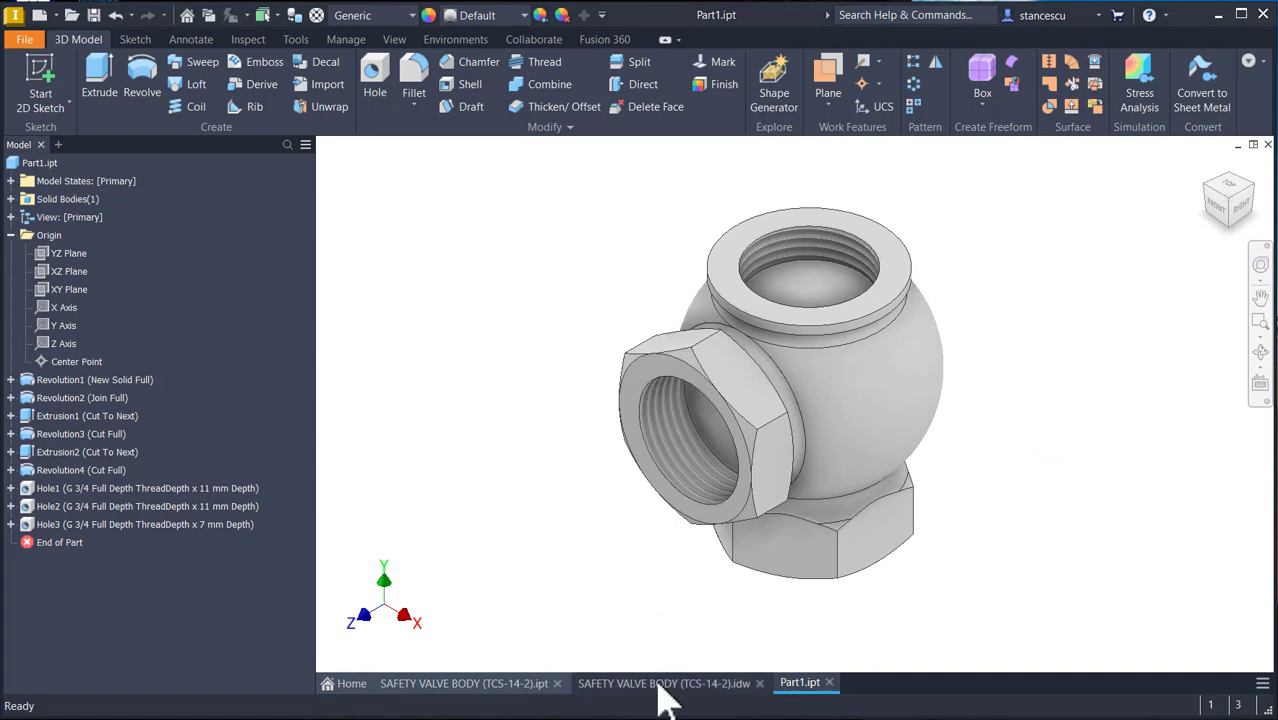
pyautogui.click(660, 683)
pyautogui.scroll(3, 558, 507)
pyautogui.moveTo(576, 486); pyautogui.dragTo(678, 377, button='middle')
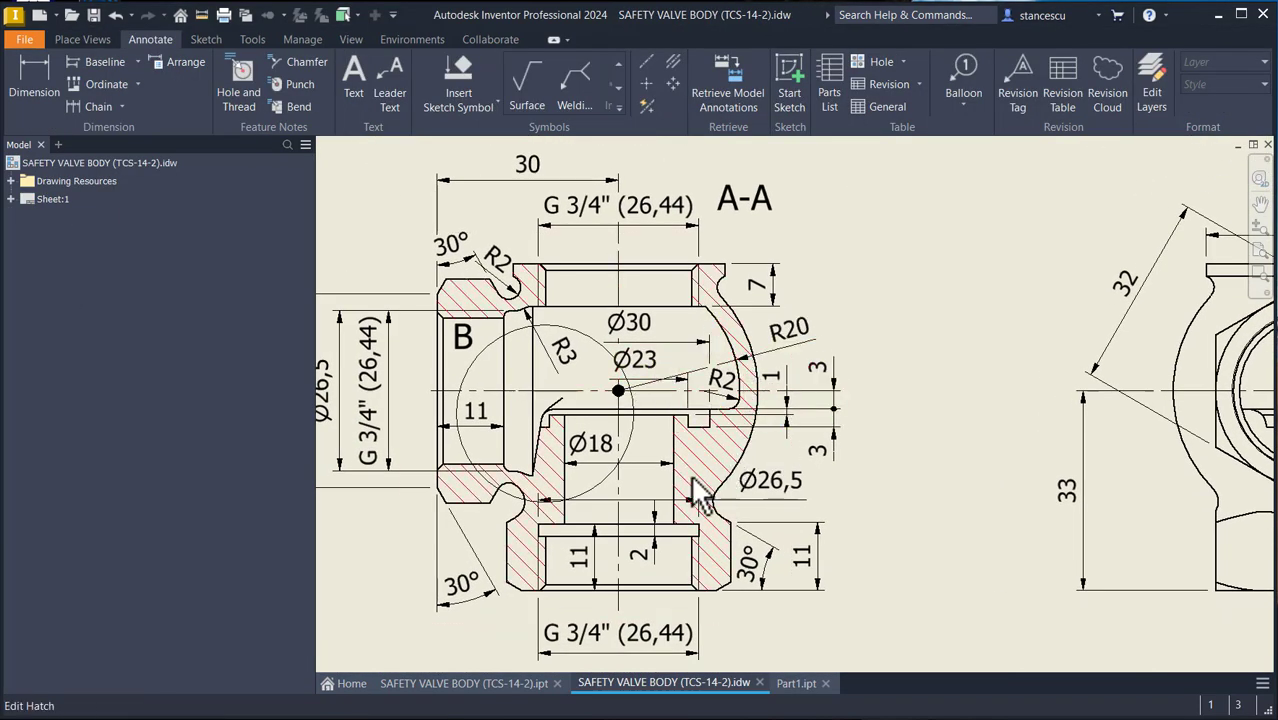
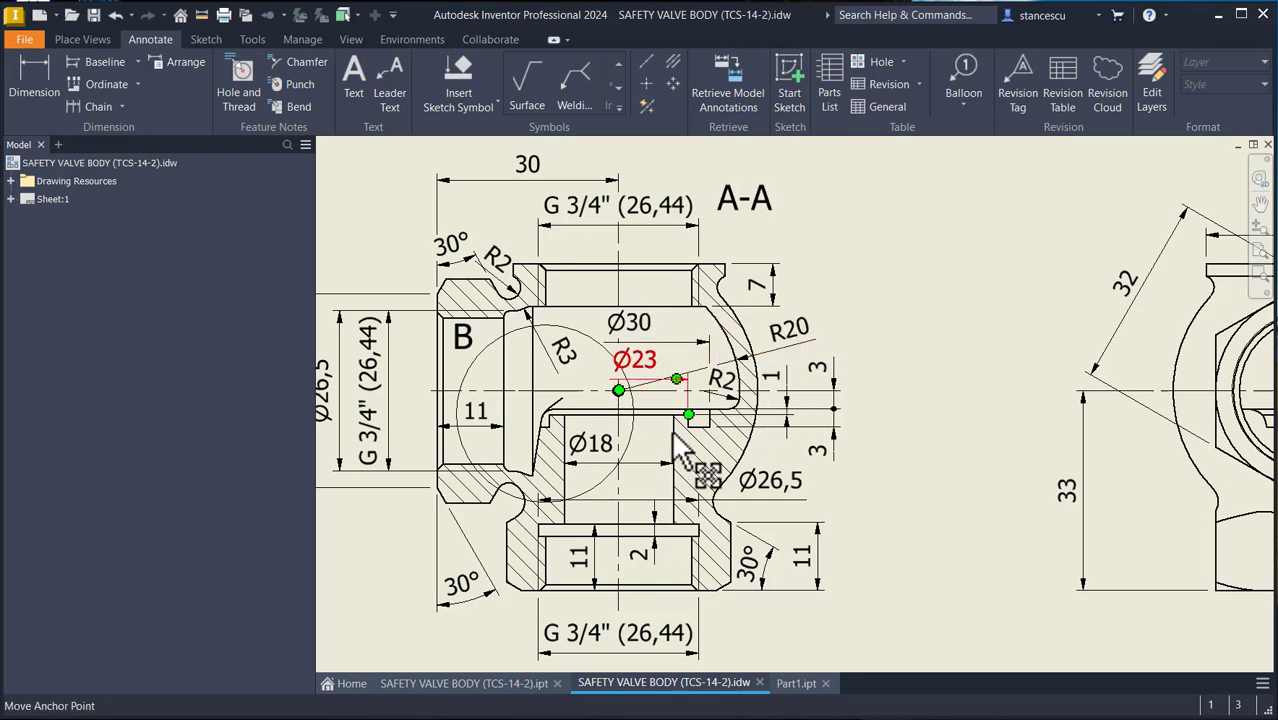
pyautogui.click(789, 684)
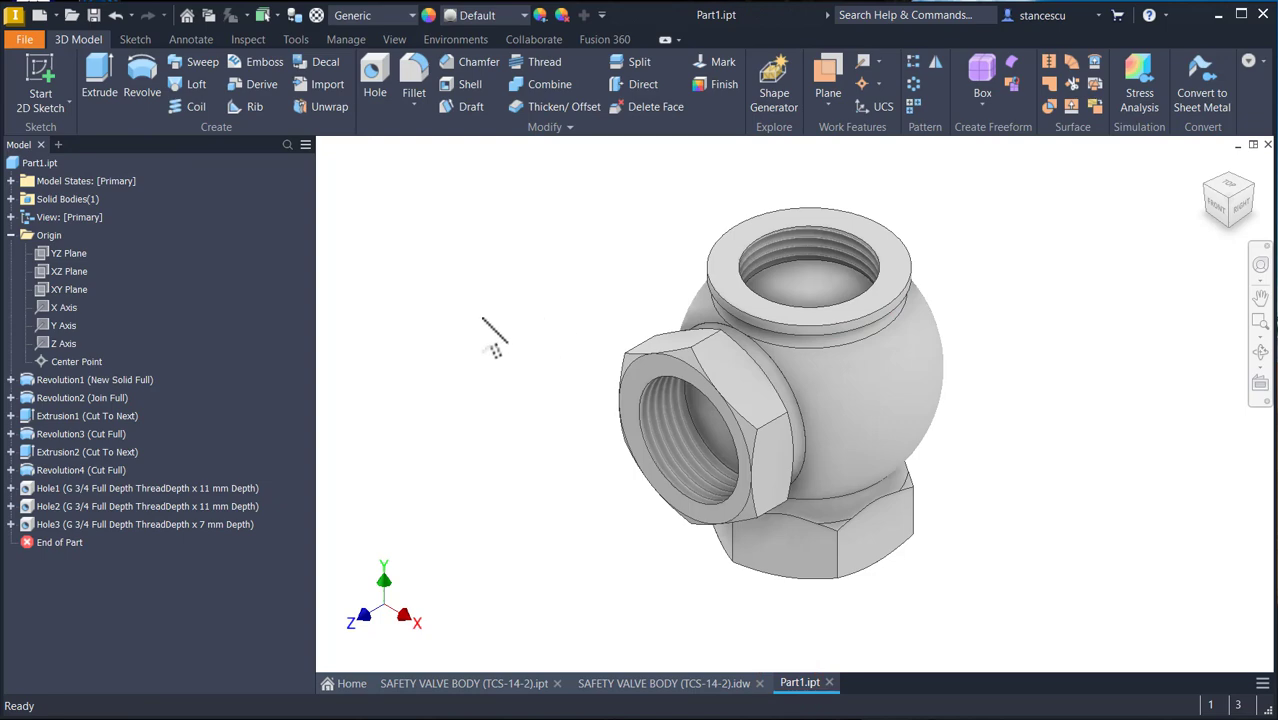
pyautogui.click(483, 320)
pyautogui.click(813, 397)
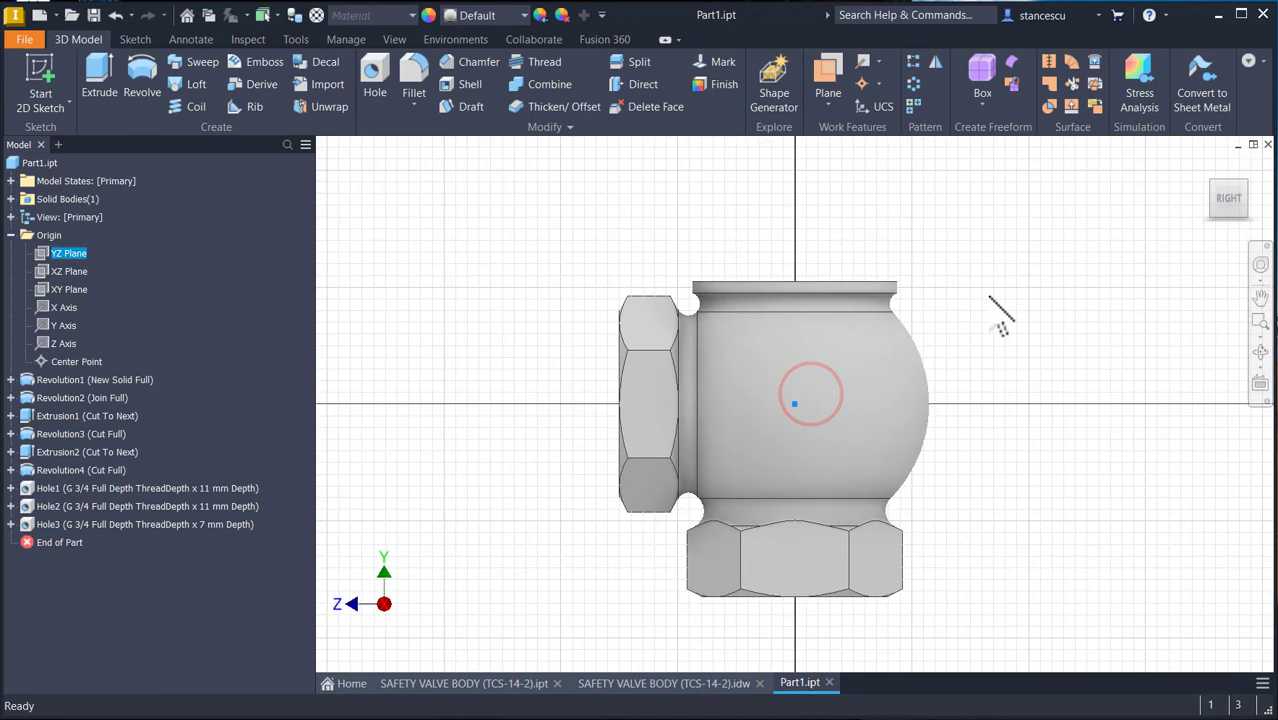
pyautogui.press('F7')
pyautogui.press('Home')
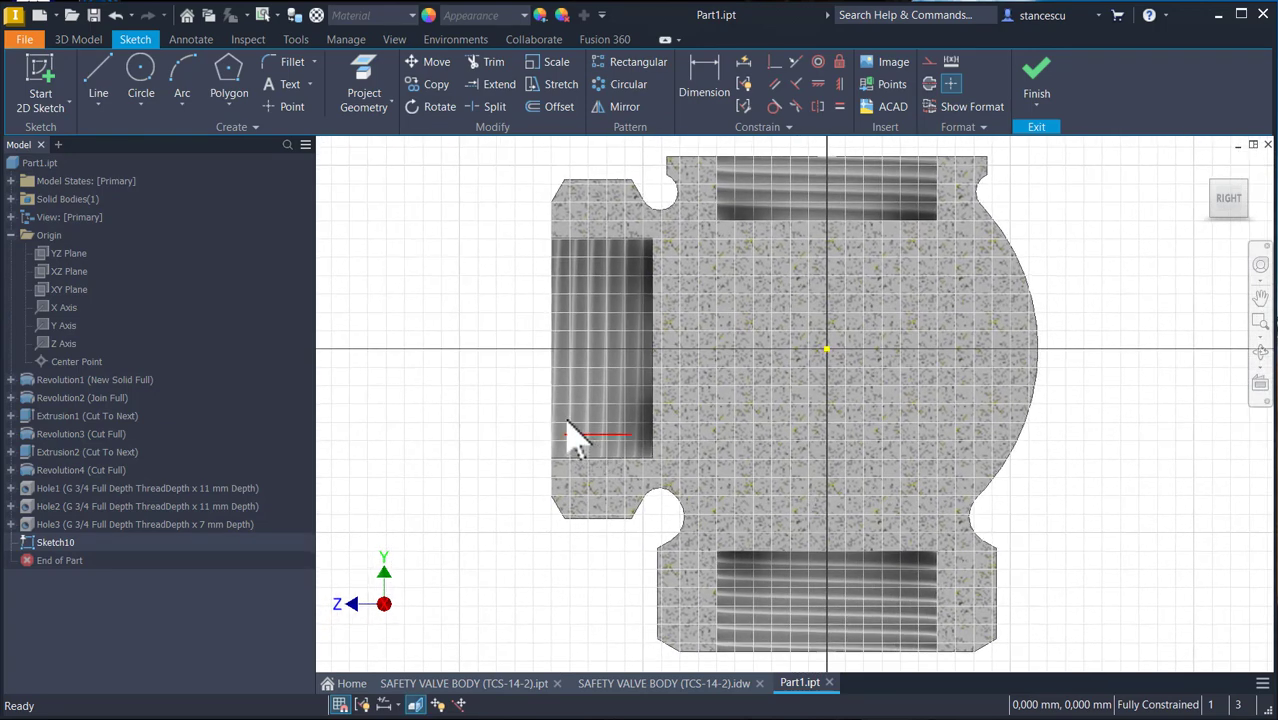
# Draw a circle centred on the origin with a radius of 20 mm.
pyautogui.click(141, 76)
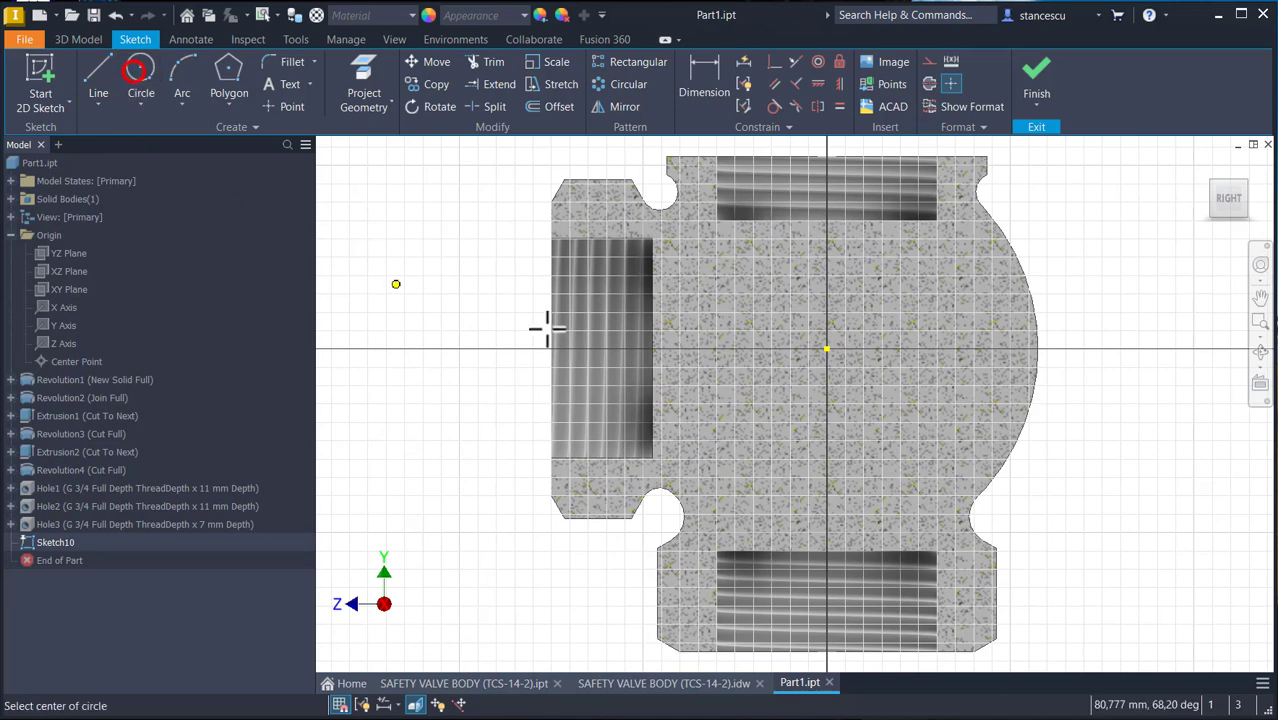
pyautogui.click(826, 349)
pyautogui.rightClick(975, 313)
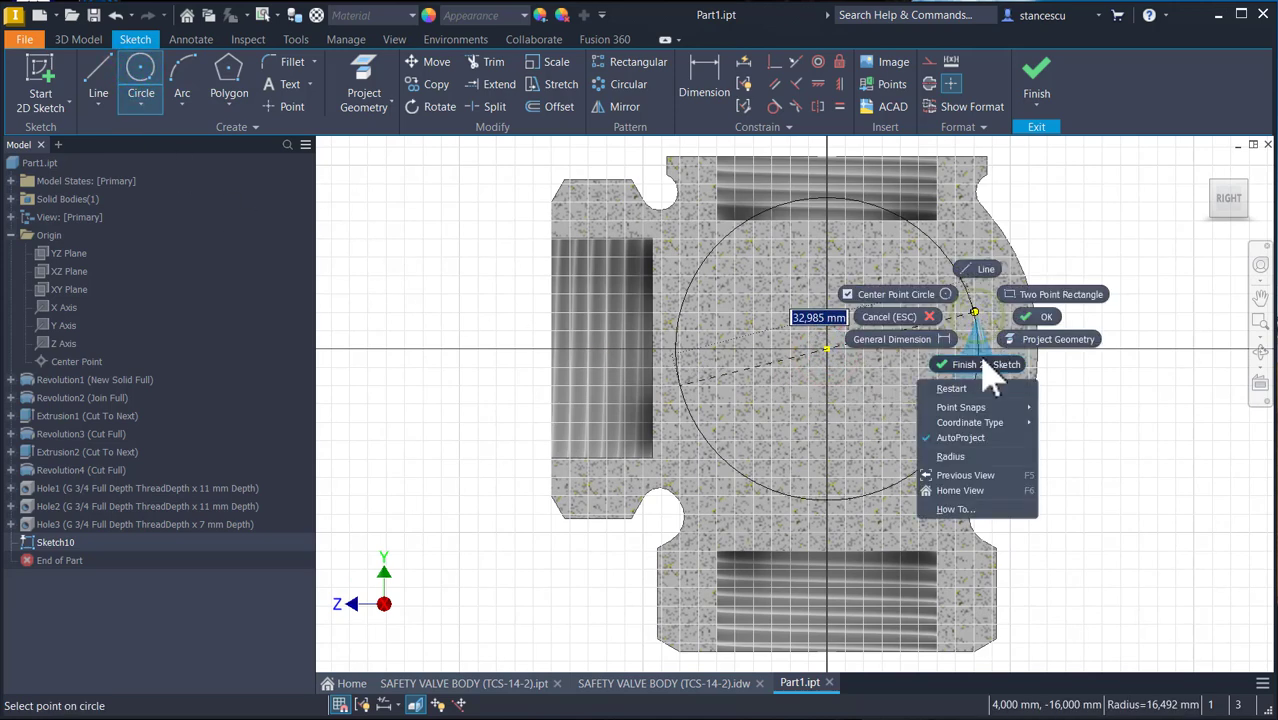
pyautogui.click(948, 456)
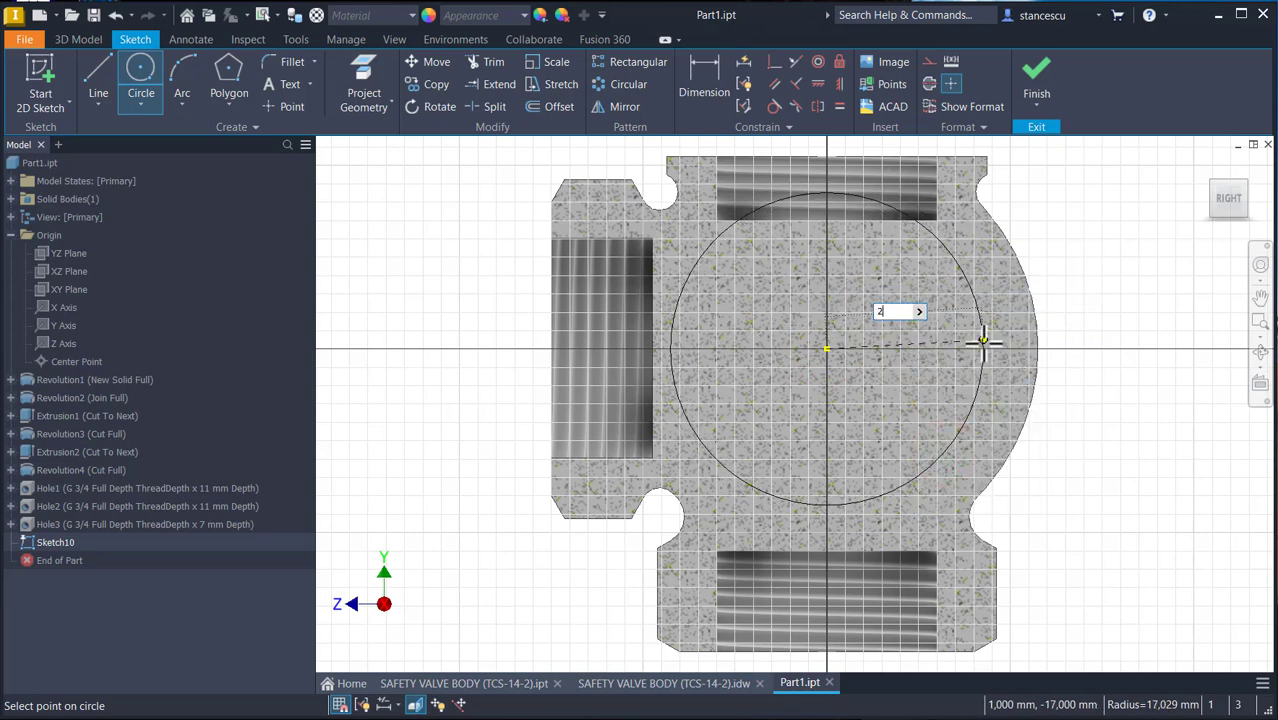
pyautogui.write('20')
pyautogui.press('Return')
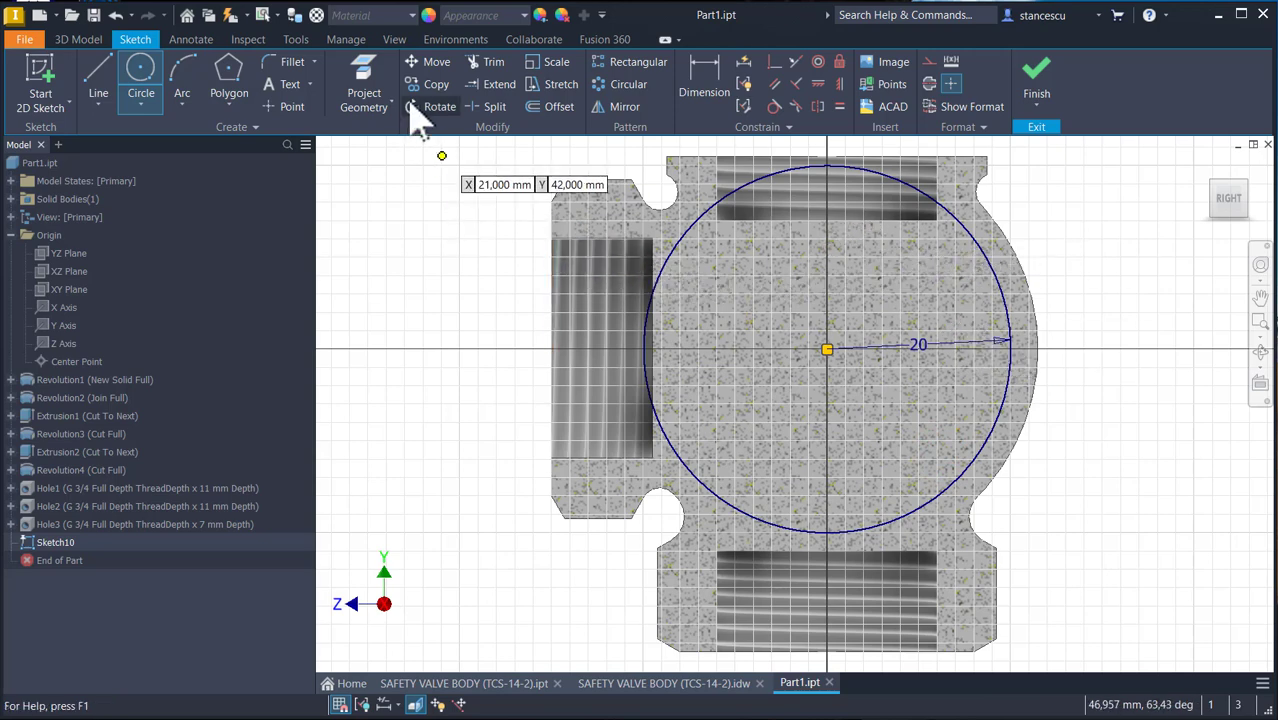
# Project the inner end edge of the top threaded hole into the sketch.
pyautogui.click(375, 86)
pyautogui.click(736, 222)
pyautogui.press('Escape')
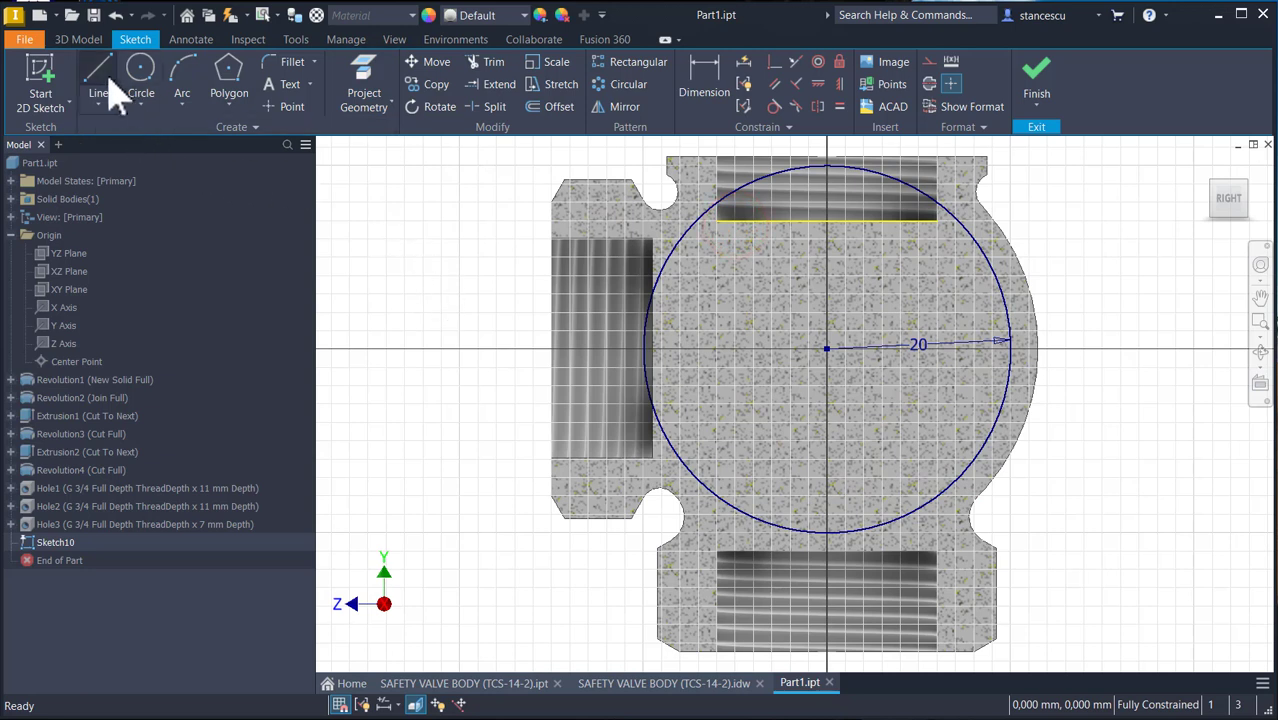
# Draw a vertical line across the 20 mm radius circle, from its top point to its bottom point.
pyautogui.click(112, 100)
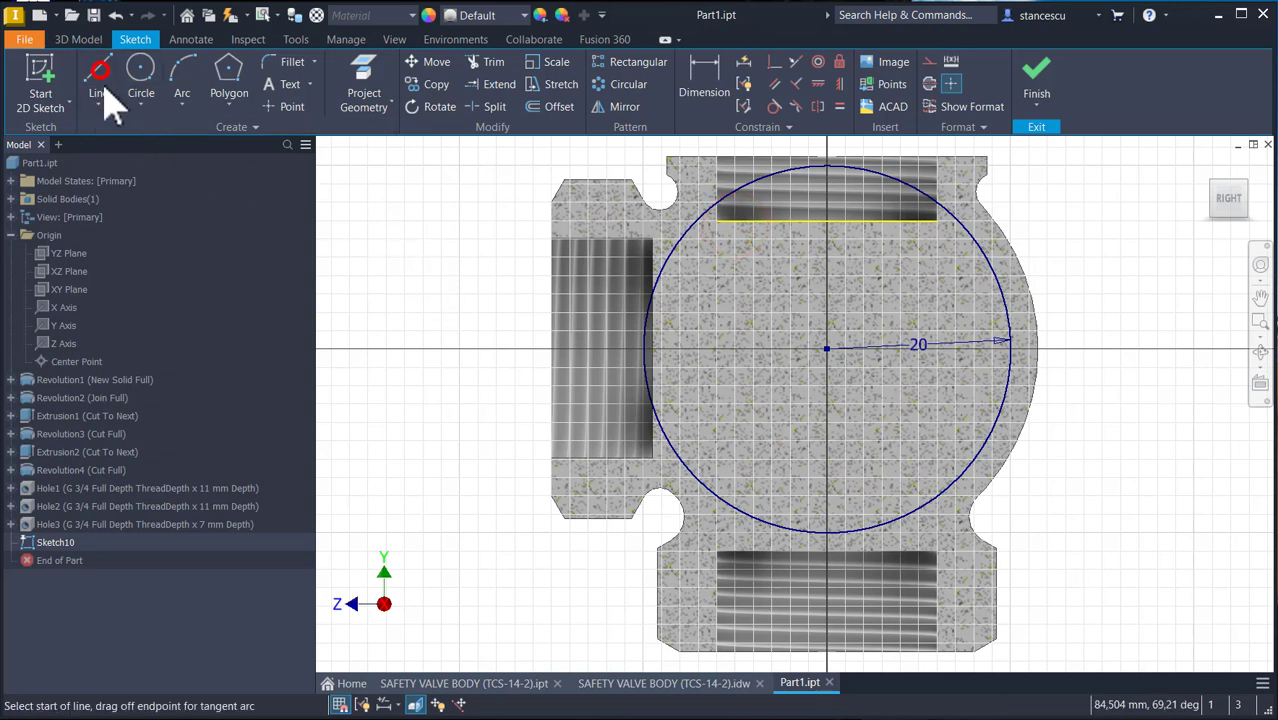
pyautogui.click(858, 168)
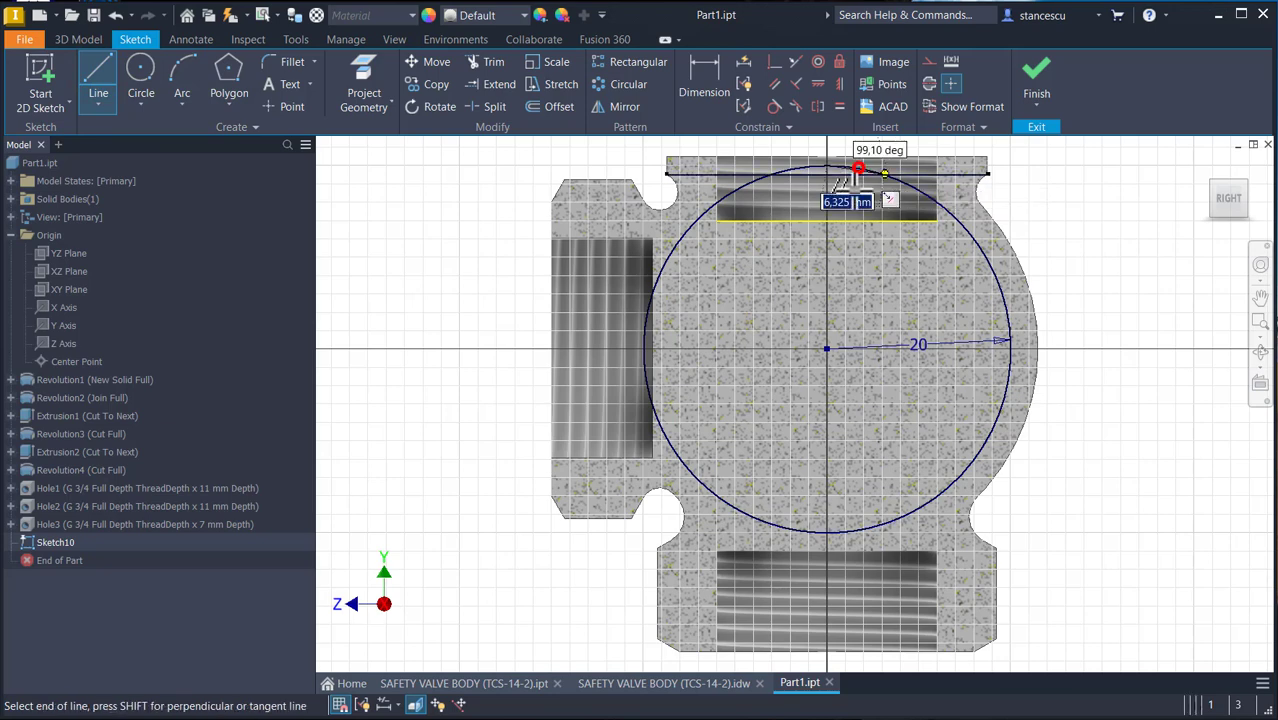
pyautogui.click(827, 530)
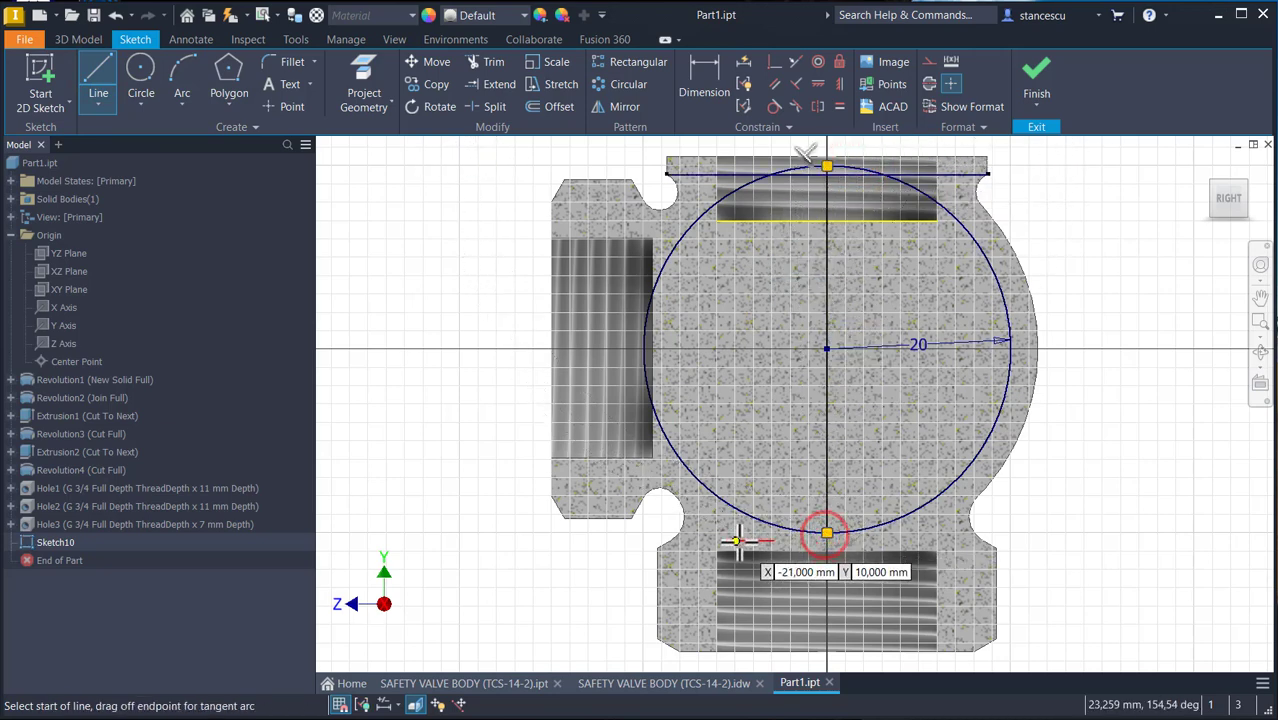
pyautogui.press('Escape')
pyautogui.press('Escape')
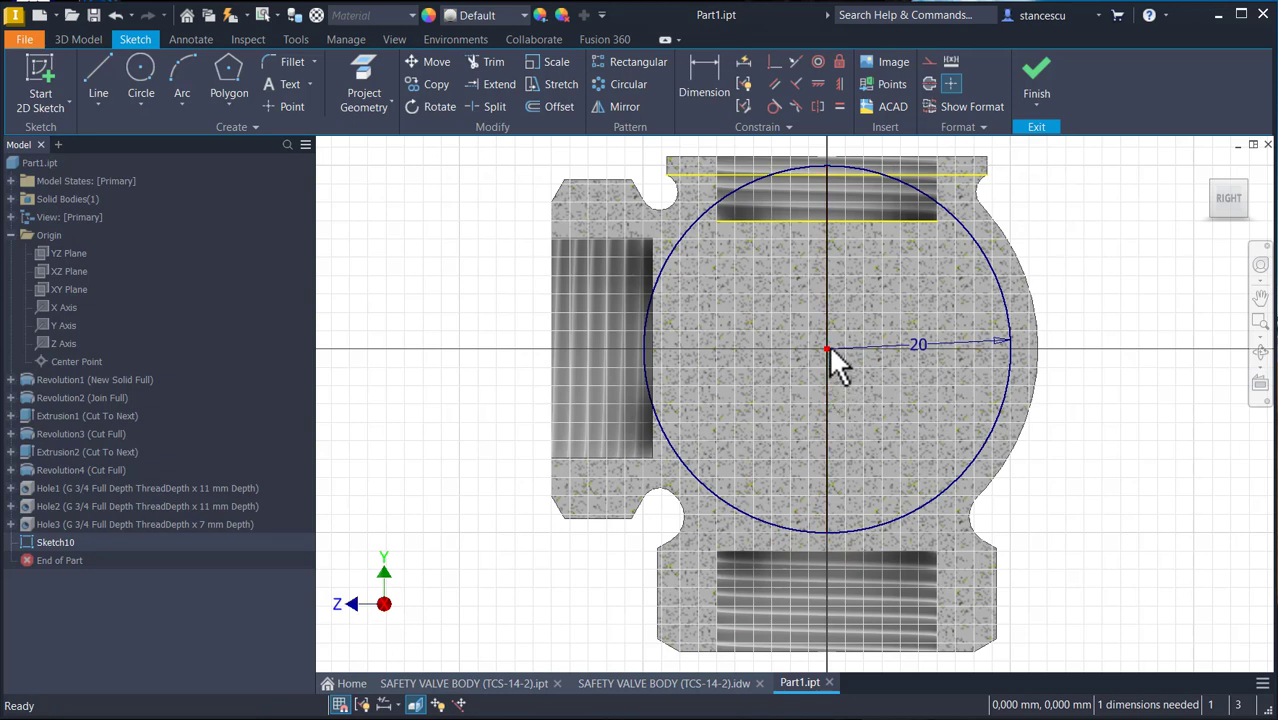
# Constrain the vertical line to be coincident with the circle's centre at the origin.
pyautogui.moveTo(826, 368); pyautogui.dragTo(843, 374)
pyautogui.click(775, 64)
pyautogui.click(845, 280)
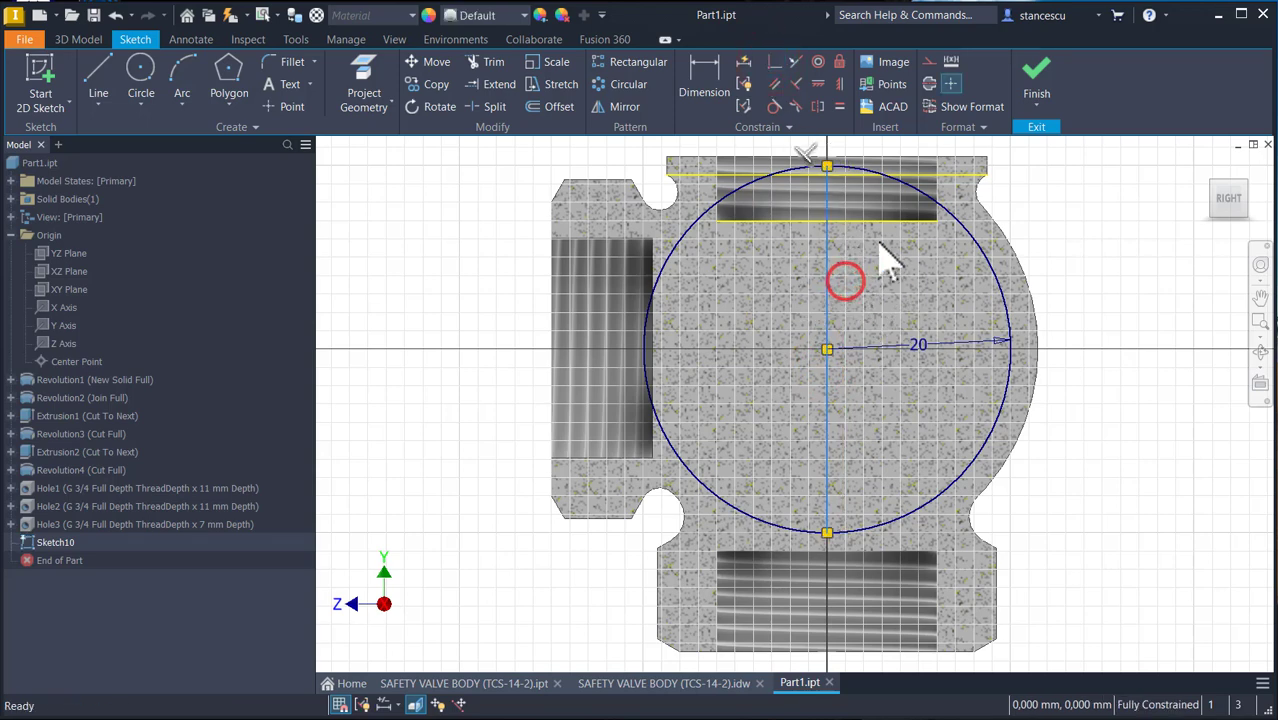
# Convert the vertical line to a centreline and draw a horizontal line from it along the projected hole edge to the circle.
pyautogui.click(928, 84)
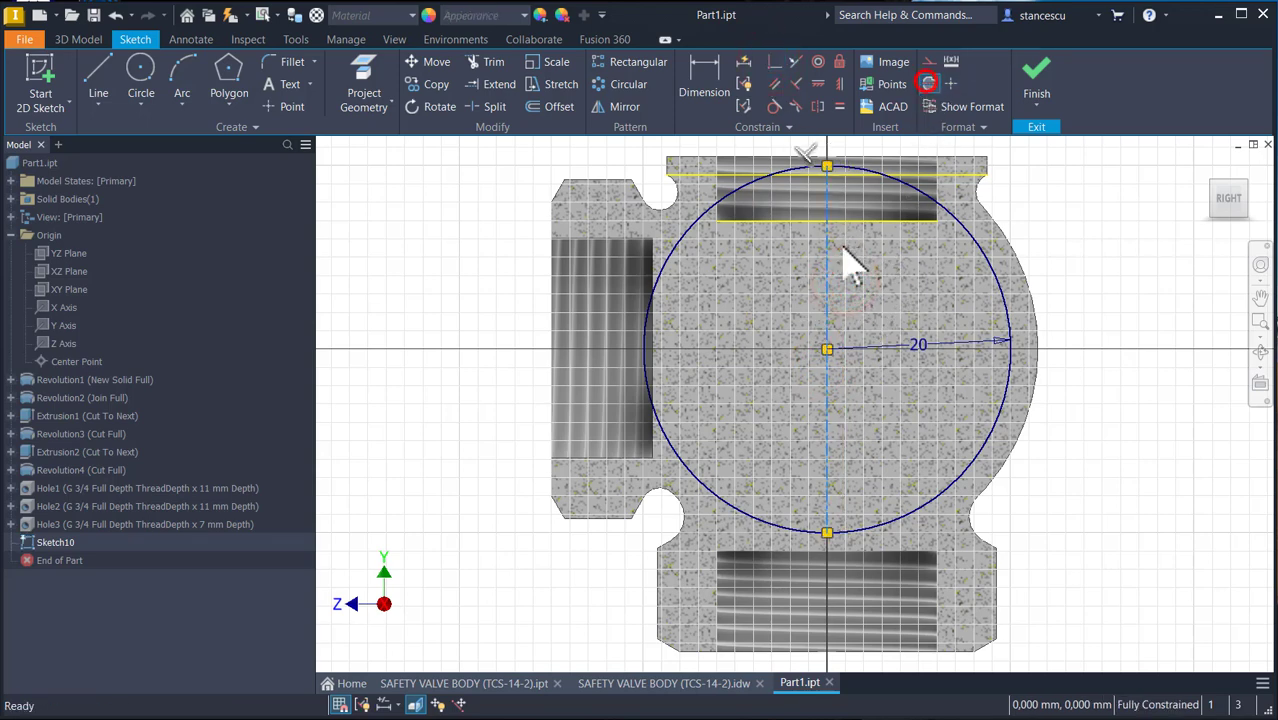
pyautogui.click(400, 226)
pyautogui.click(99, 75)
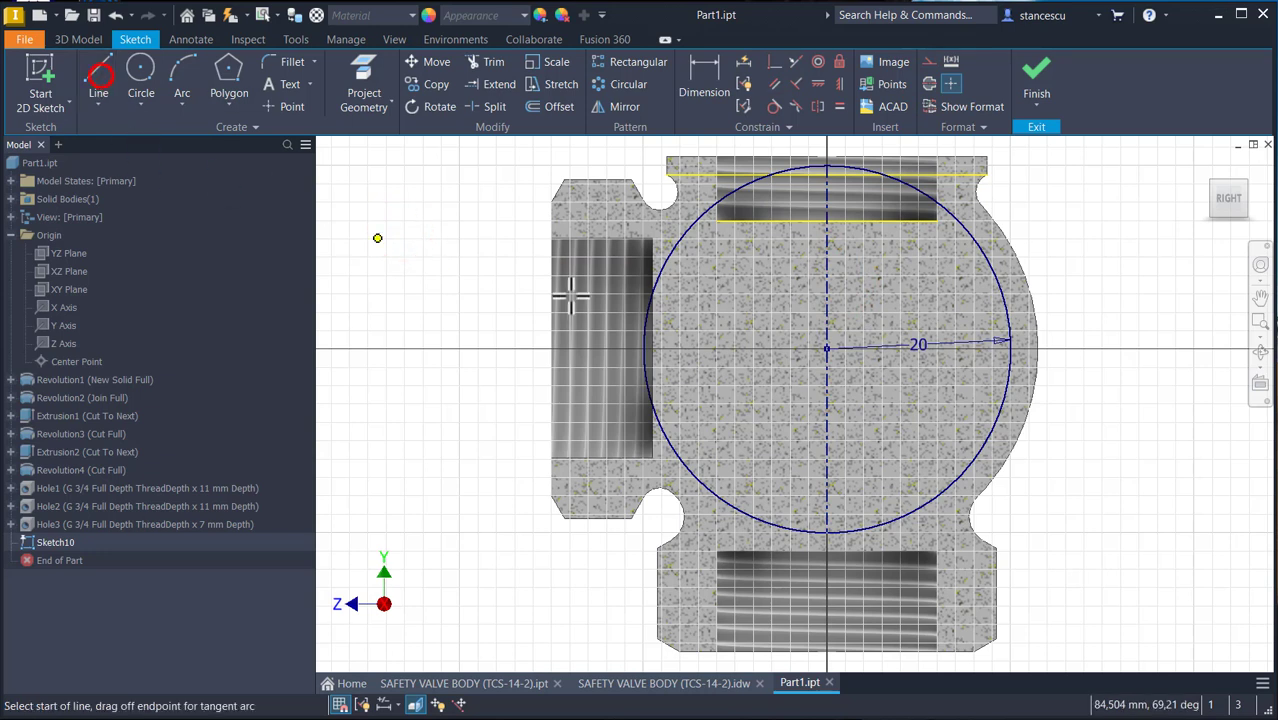
pyautogui.click(826, 221)
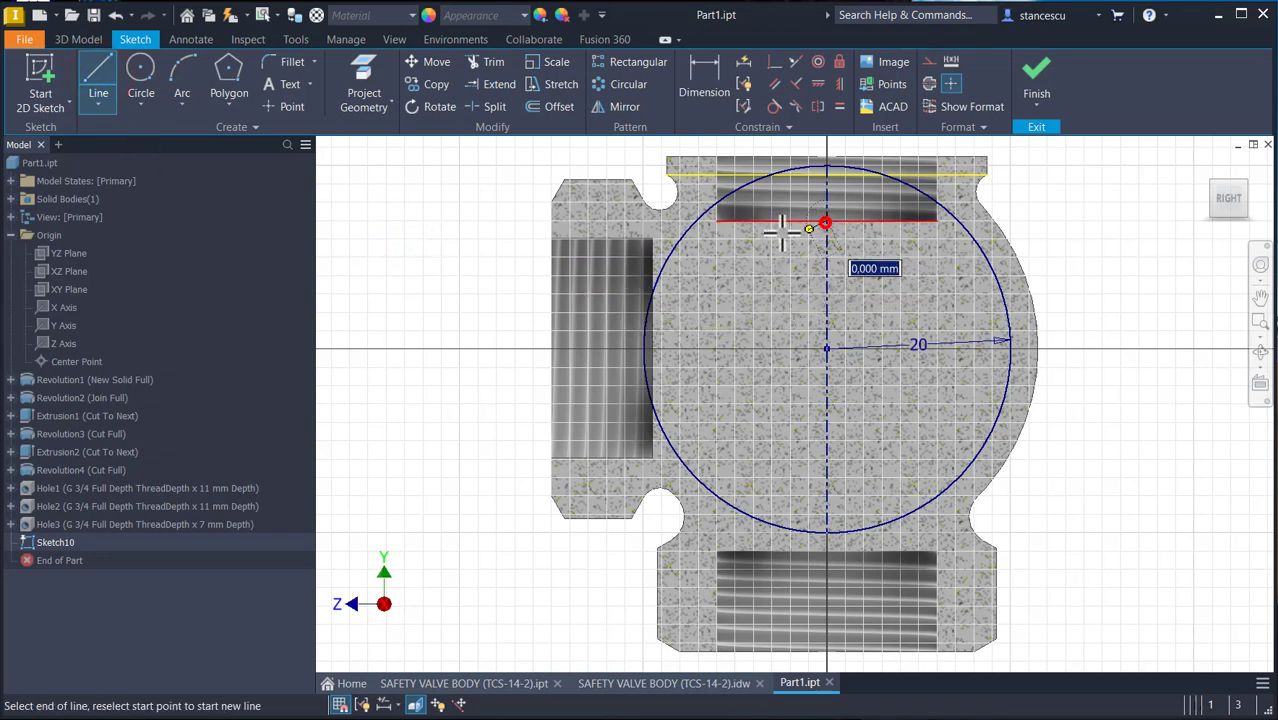
pyautogui.click(692, 218)
pyautogui.press('Escape')
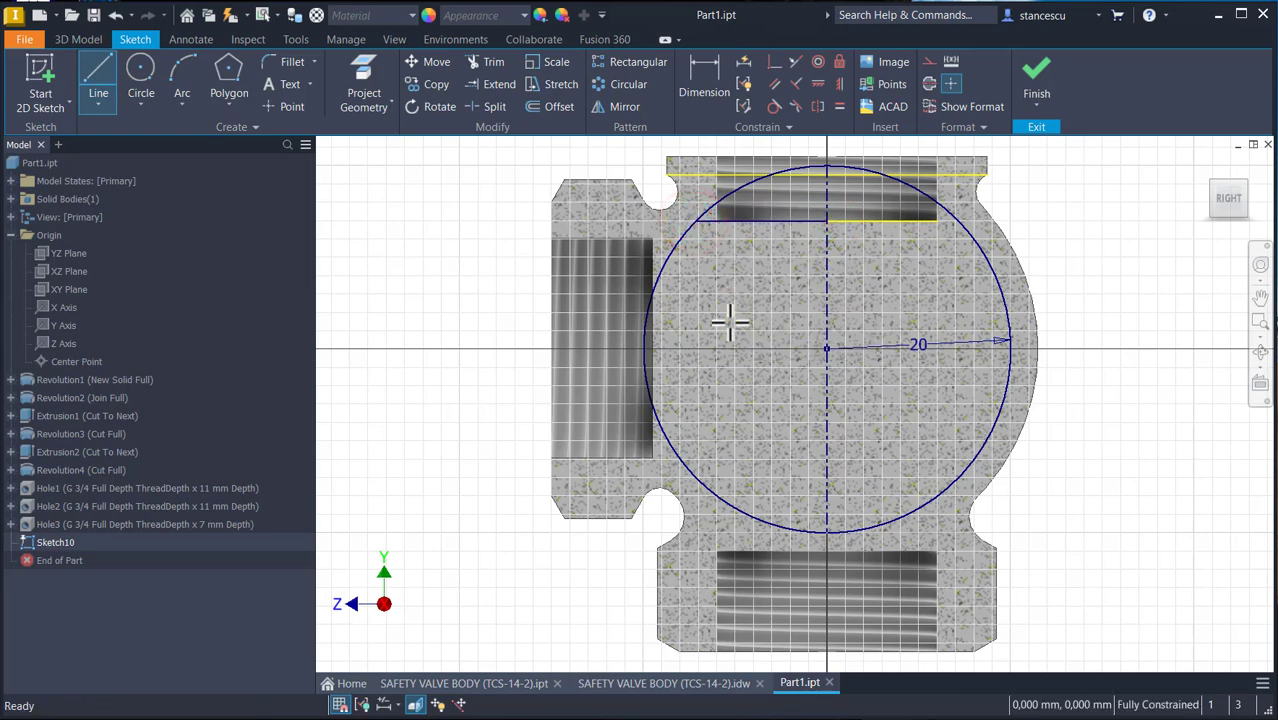
# Trim the circle's half right of the centreline and the arc above the horizontal line, and delete the projected upper flange edge.
pyautogui.click(493, 62)
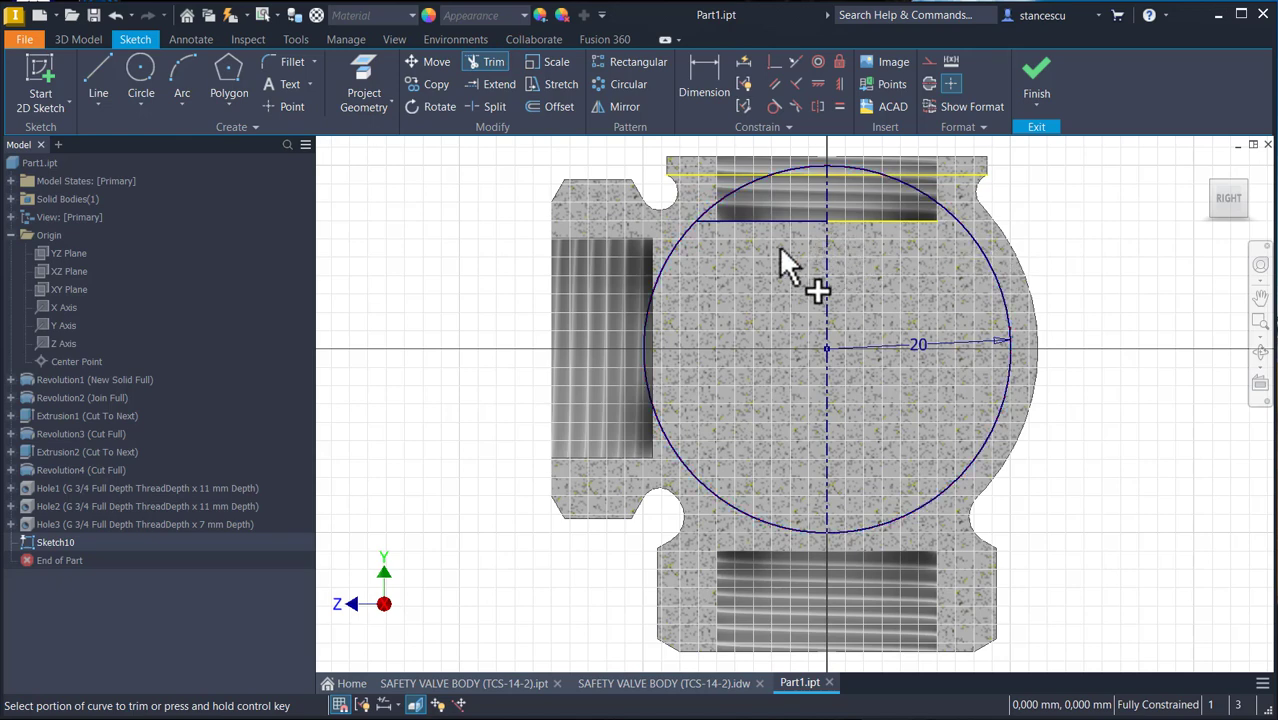
pyautogui.click(972, 236)
pyautogui.click(865, 166)
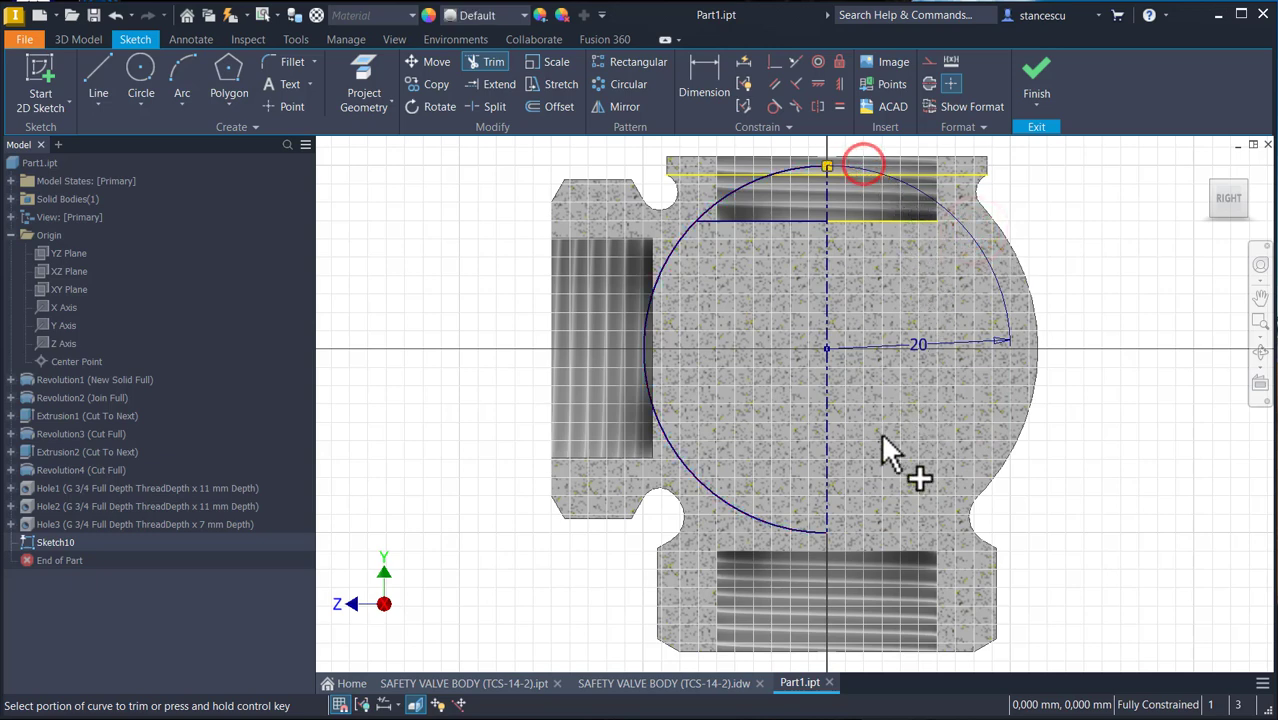
pyautogui.click(786, 170)
pyautogui.click(747, 185)
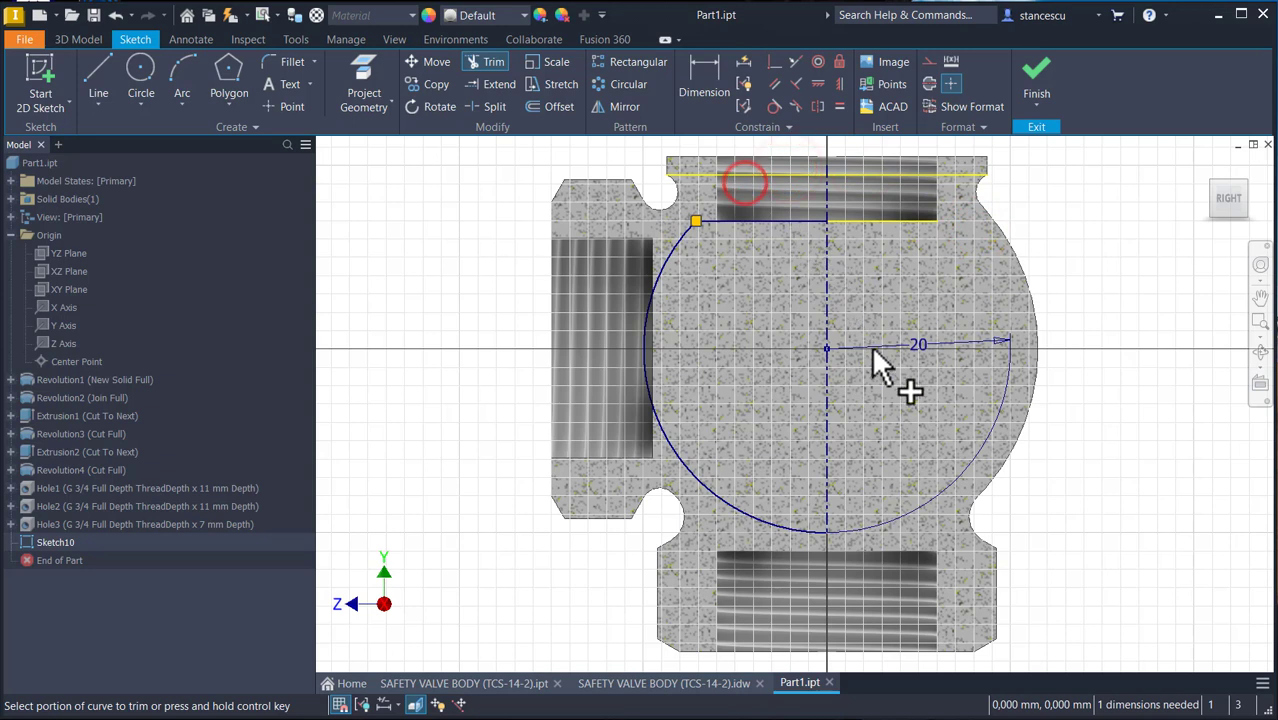
pyautogui.press('Escape')
pyautogui.click(895, 173)
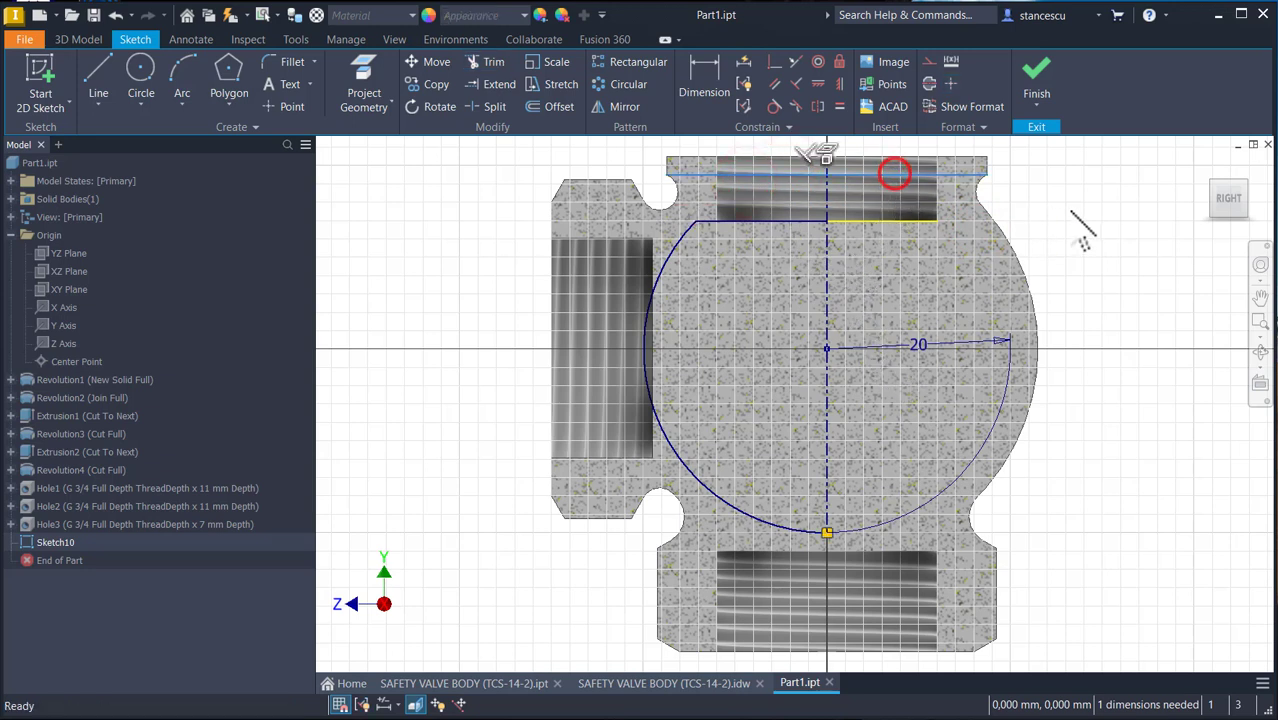
pyautogui.press('Delete')
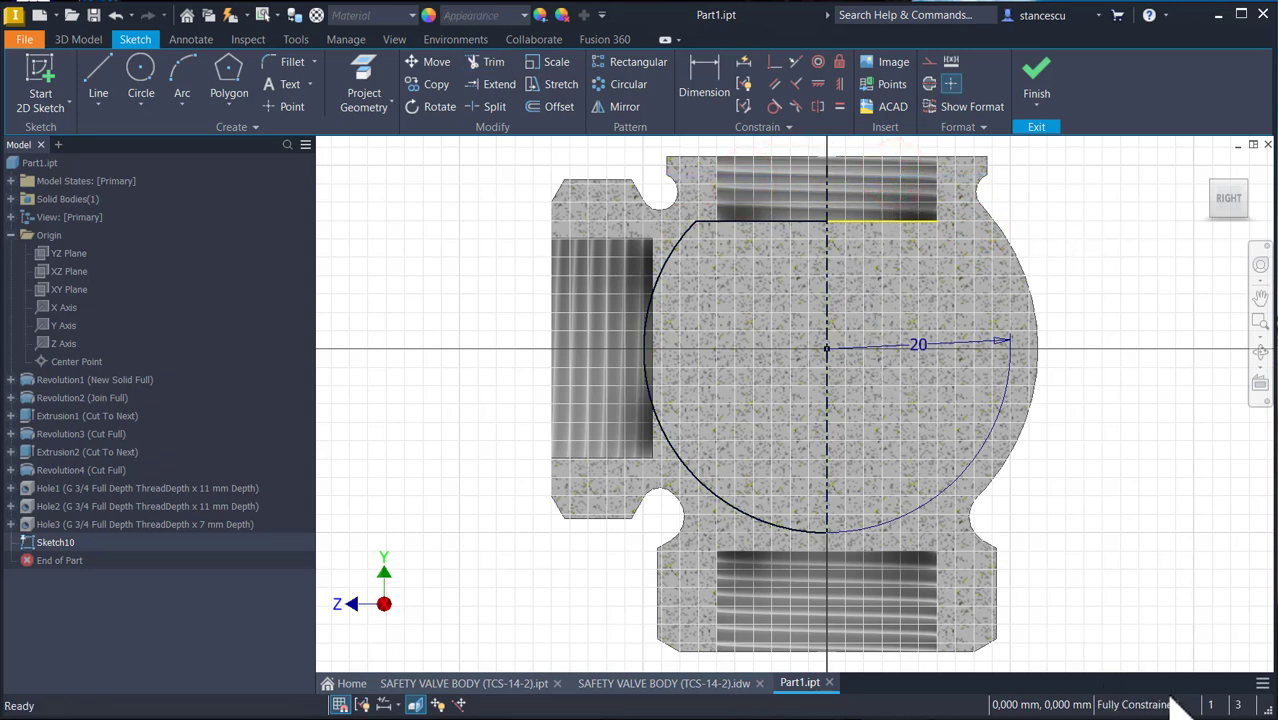
# Finish the sketch and revolve the half profile 360 degrees around the centreline as a cut.
pyautogui.click(1036, 72)
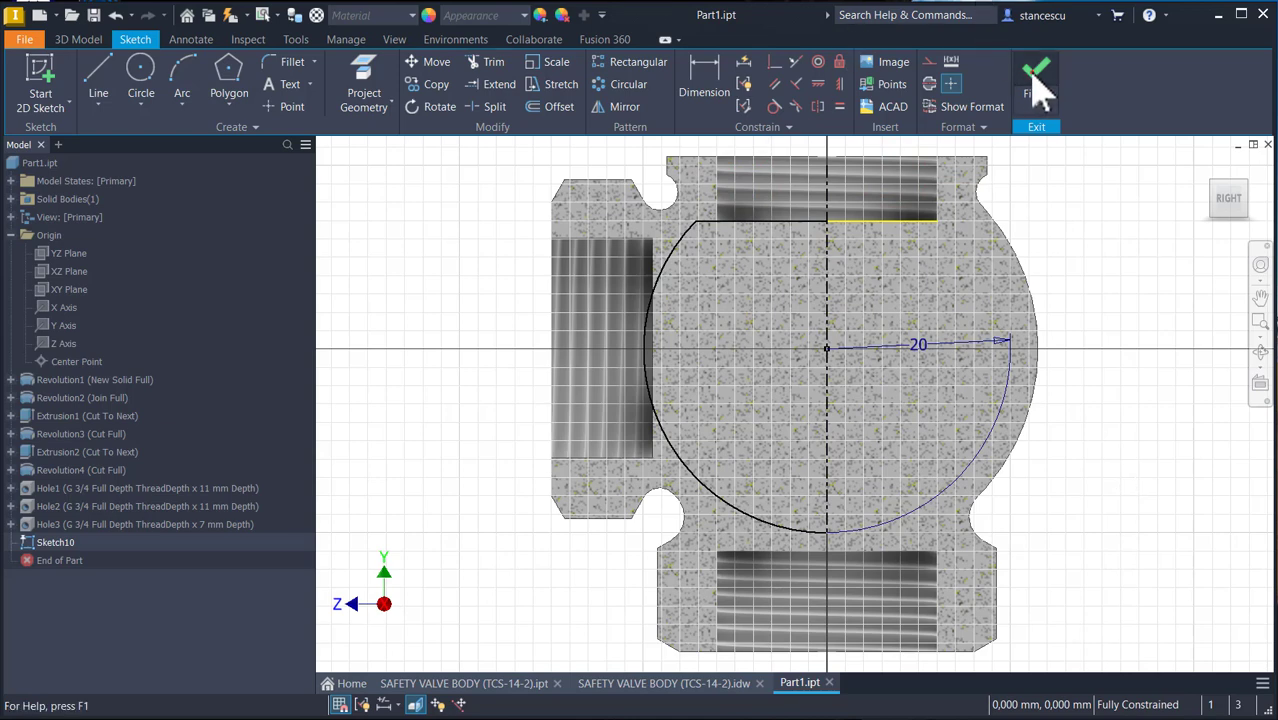
pyautogui.click(141, 70)
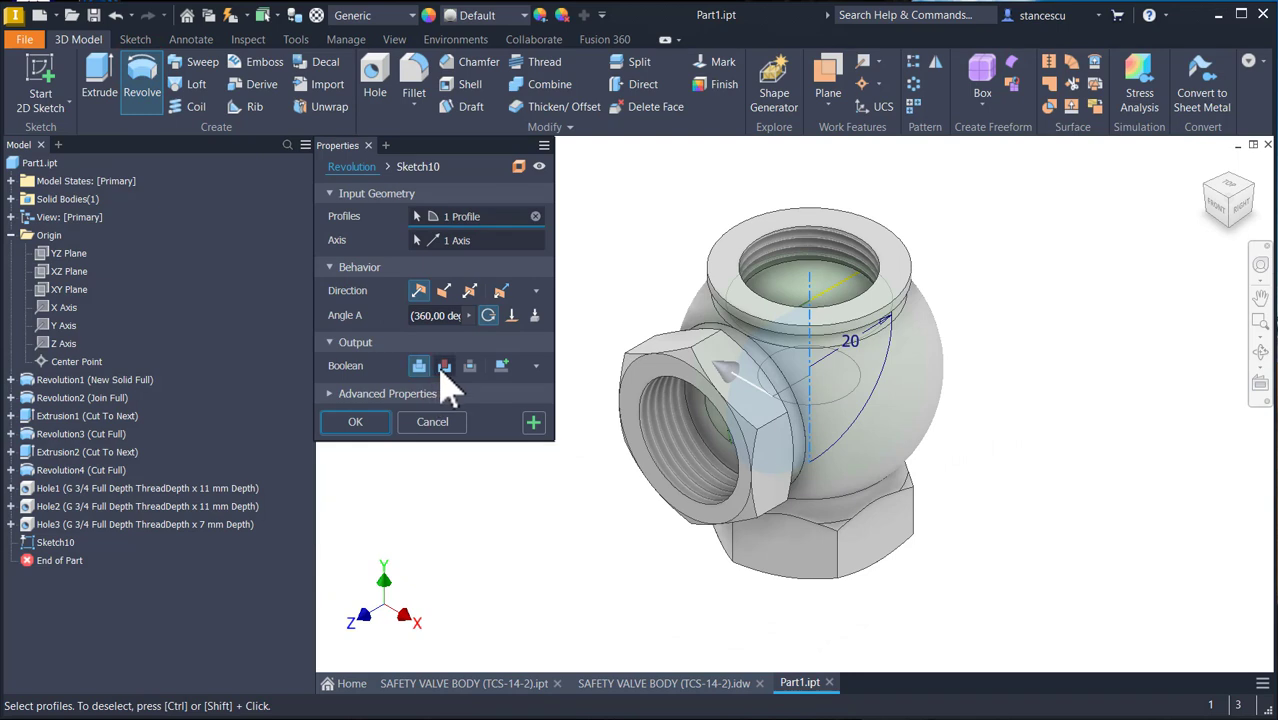
pyautogui.click(444, 365)
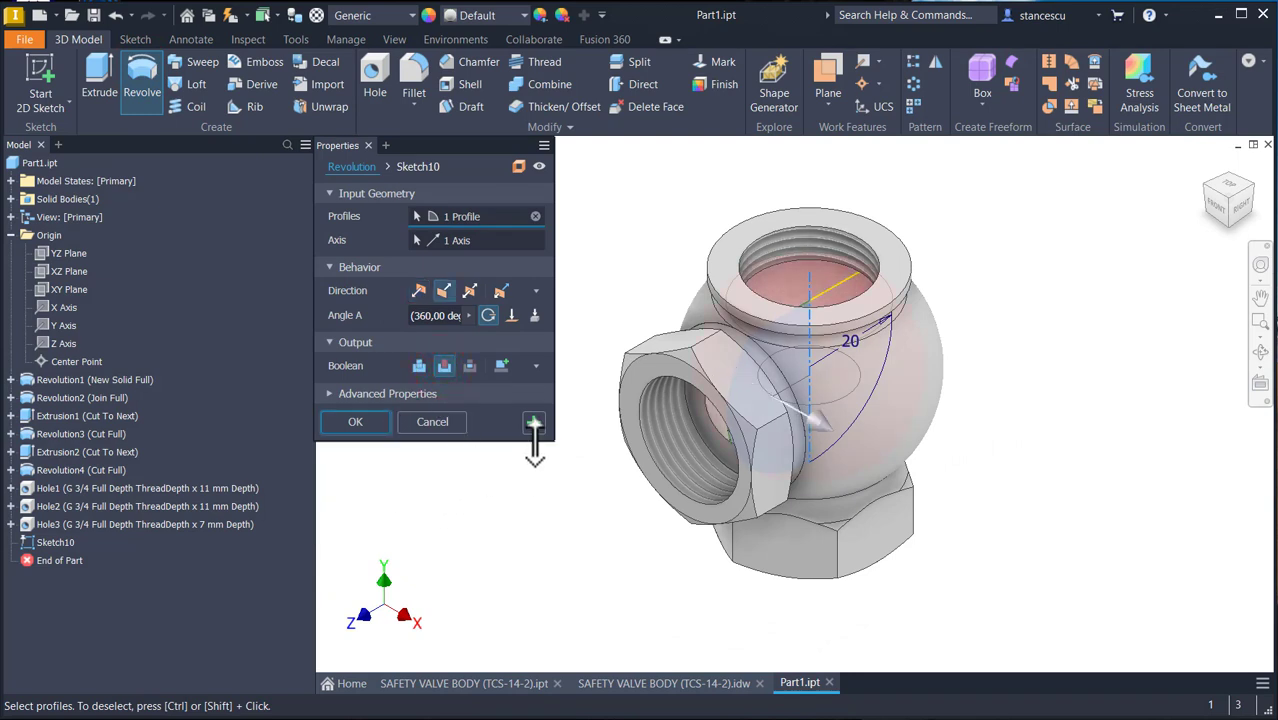
pyautogui.click(362, 422)
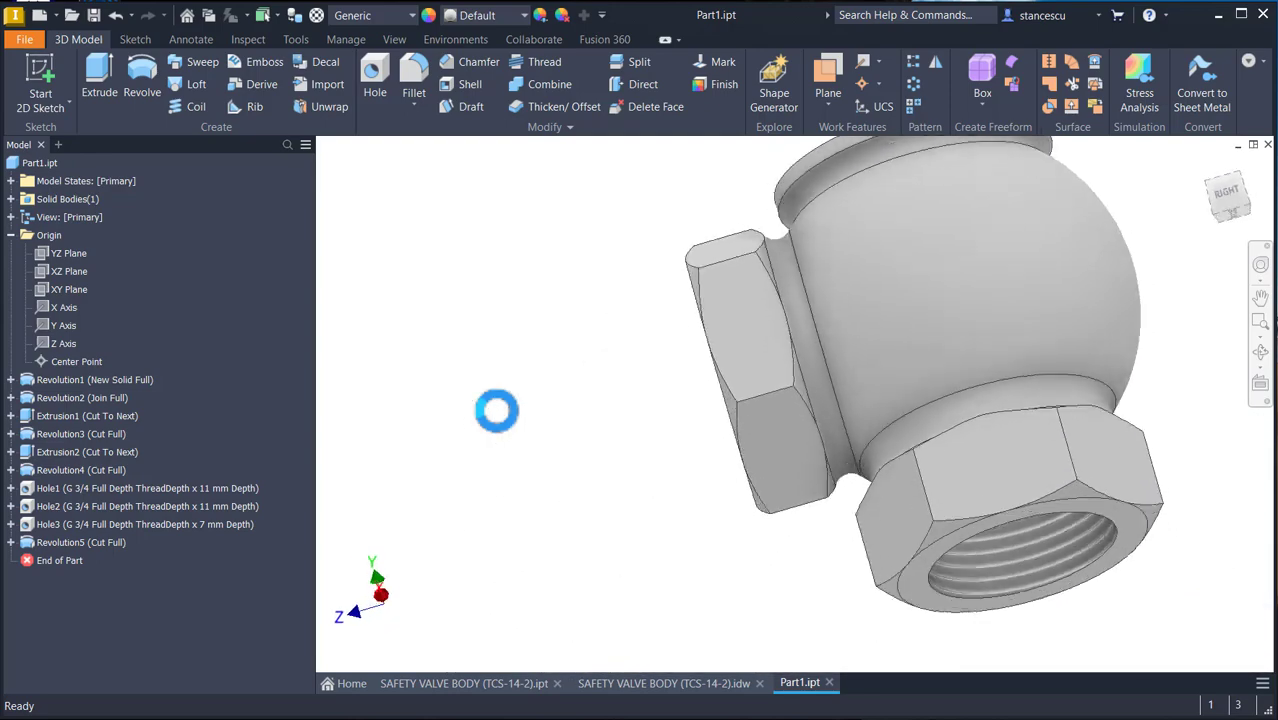
pyautogui.press('F6')
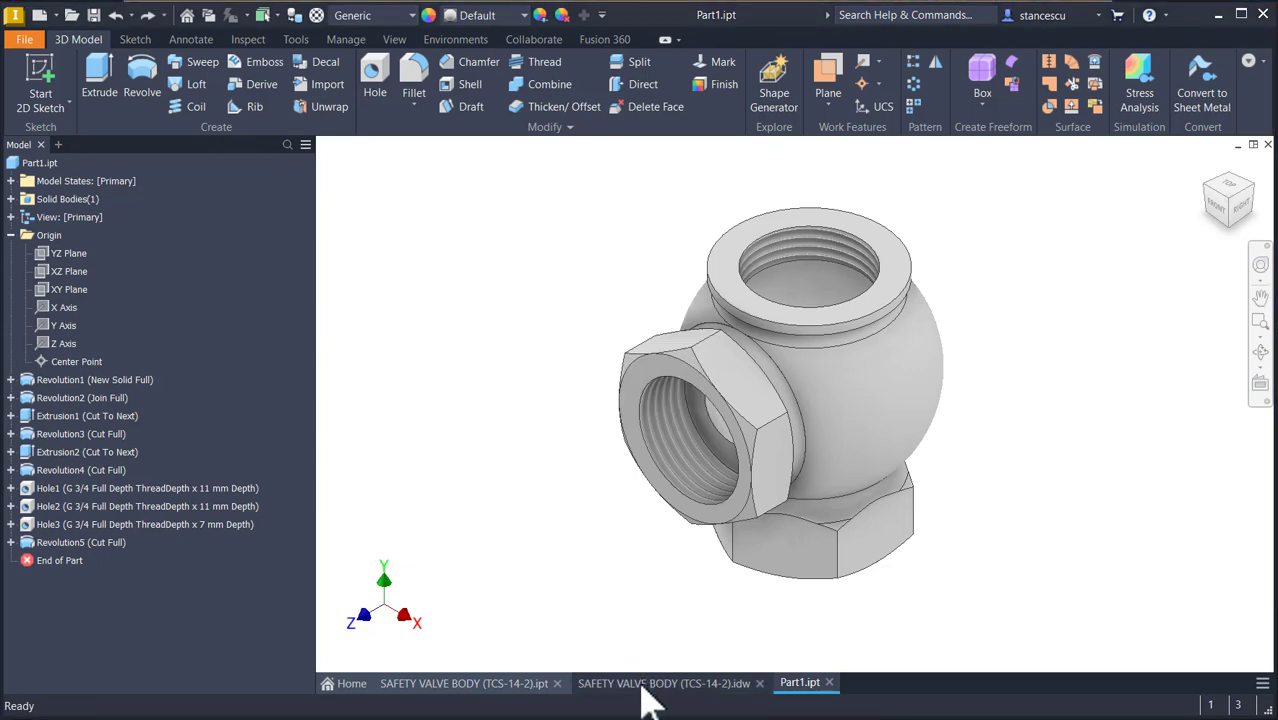
# Open the drawing SAFETY VALVE BODY (TCS-14-2).idw and examine the R3 cavity transition in section A-A and the original valve assembly print.
pyautogui.click(643, 685)
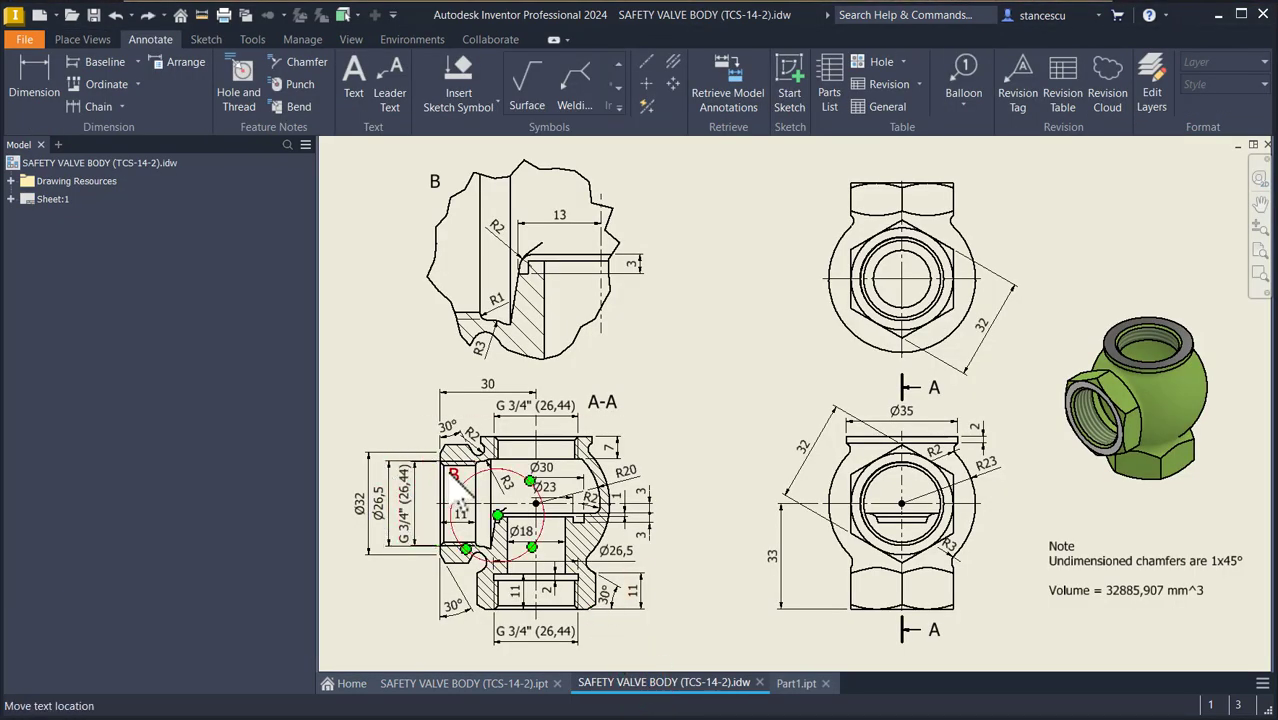
pyautogui.scroll(4, 450, 488)
pyautogui.scroll(3, 455, 477)
pyautogui.moveTo(522, 479); pyautogui.dragTo(576, 333, button='middle')
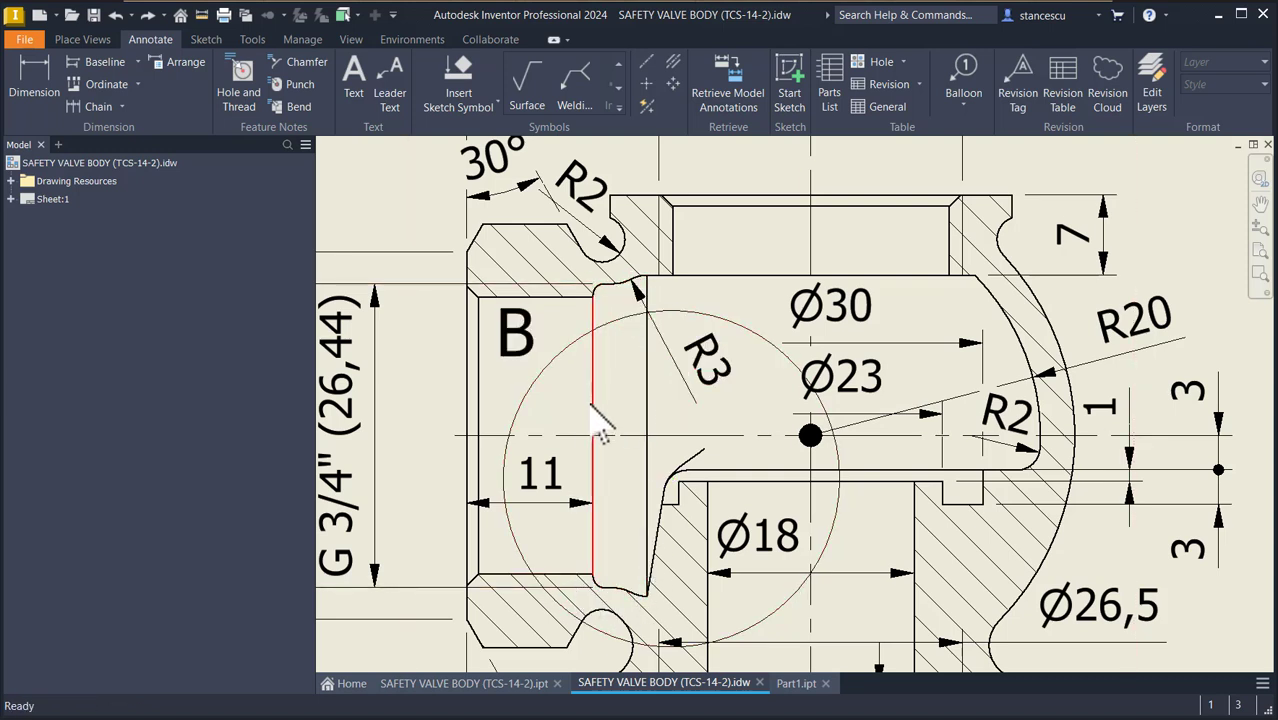
pyautogui.click(710, 365)
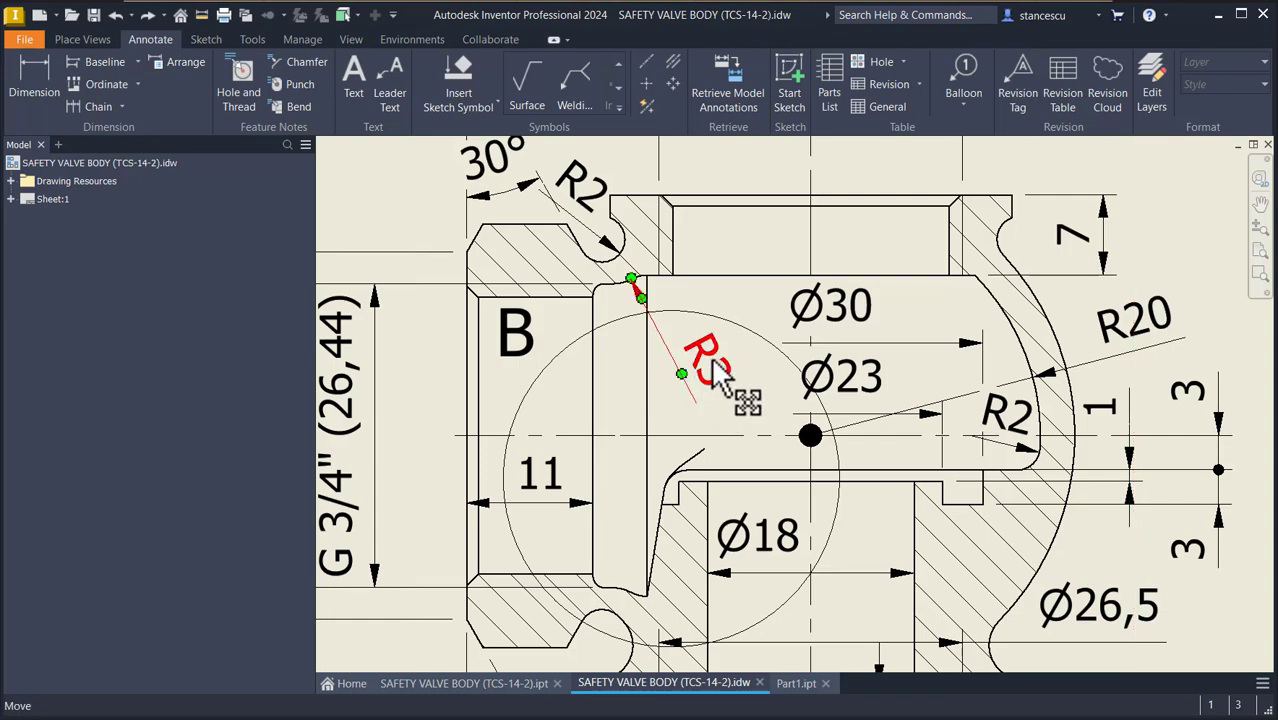
pyautogui.scroll(-5, 705, 358)
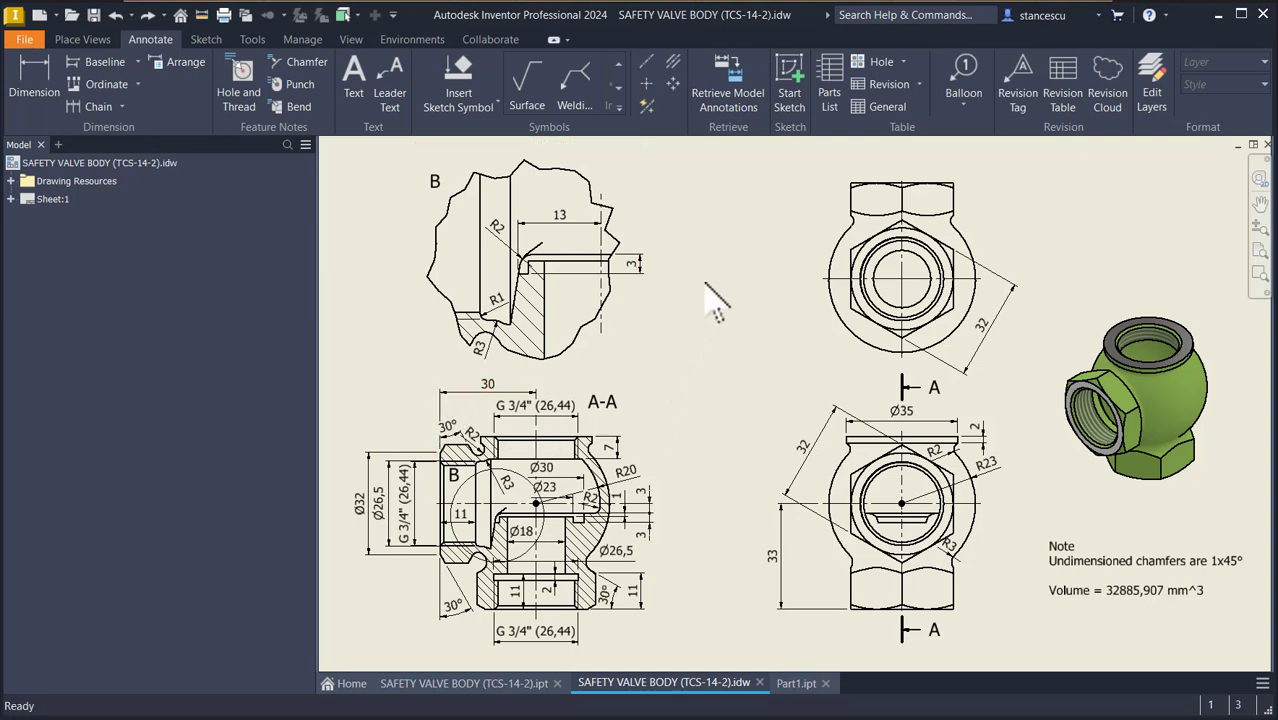
pyautogui.click(832, 1)
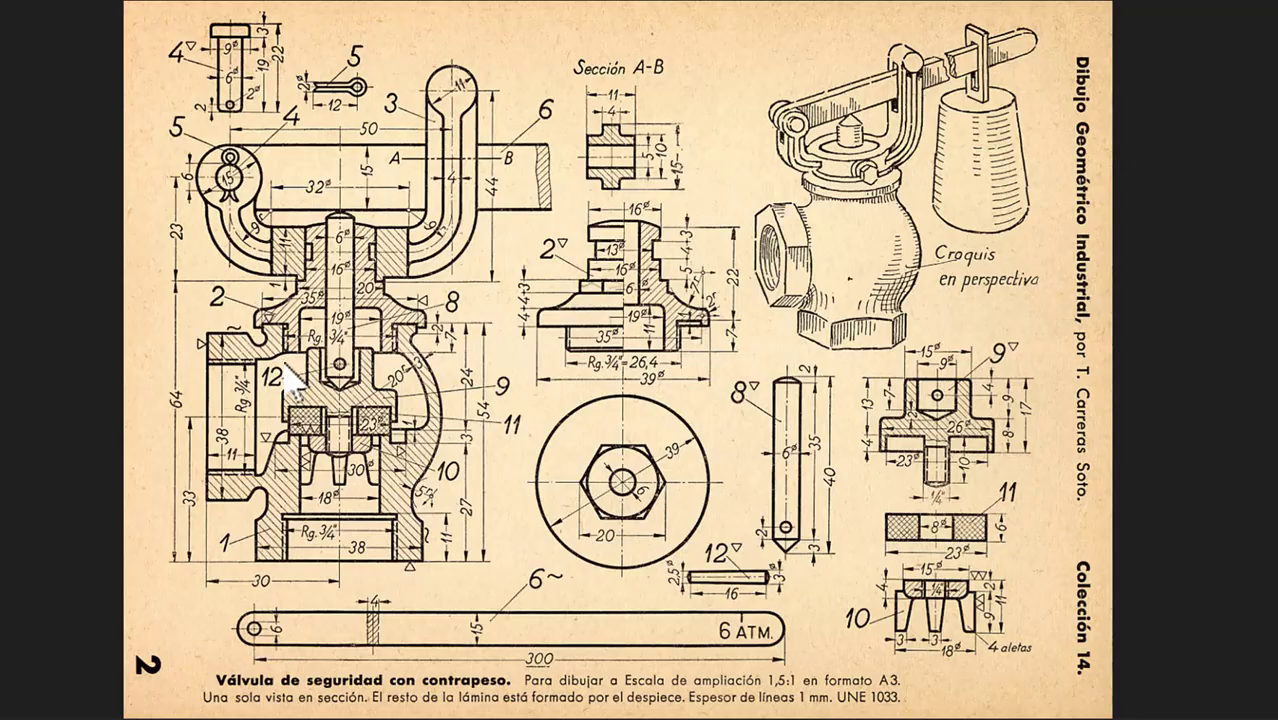
pyautogui.hotkey('alt', 'Tab')
# Examine section A-A for the recess diameter behind the side port, its corner rounding and the central bore.
pyautogui.scroll(4, 391, 494)
pyautogui.moveTo(414, 508)
pyautogui.mouseDown(button='middle')
pyautogui.moveTo(550, 436)
pyautogui.moveTo(437, 490)
pyautogui.mouseUp(button='middle')
pyautogui.click(515, 455)
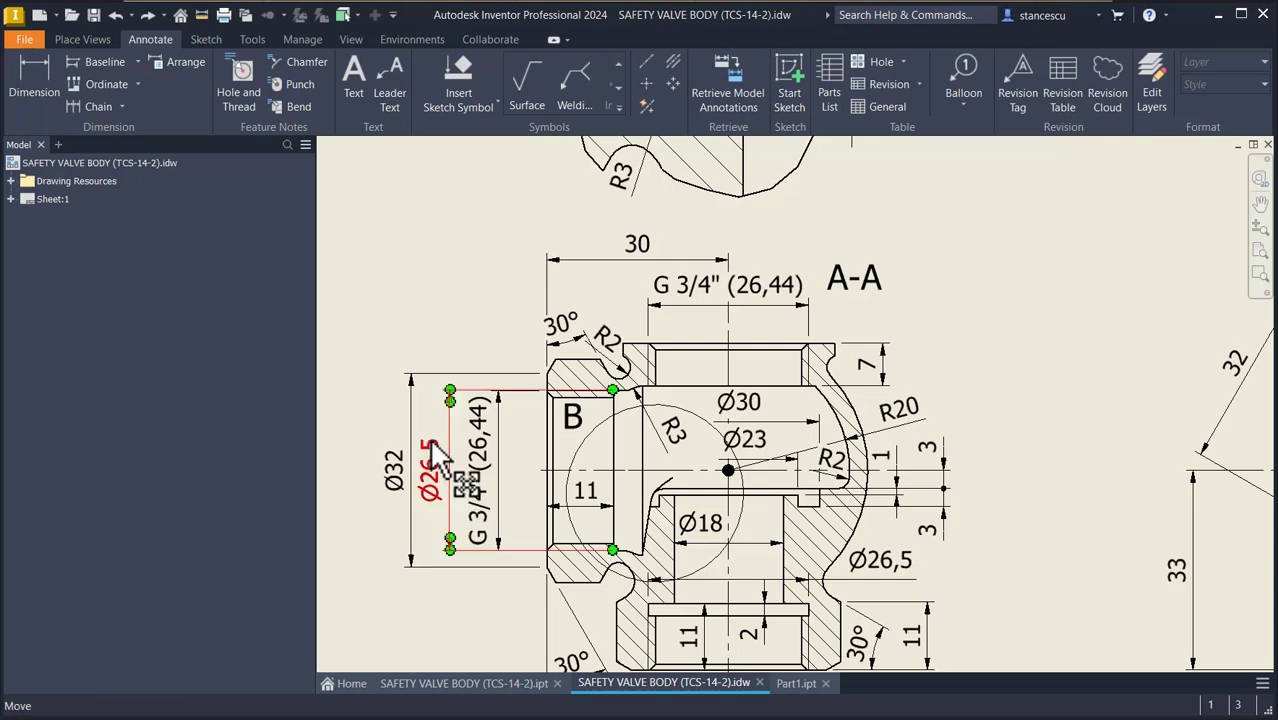
pyautogui.scroll(3, 594, 397)
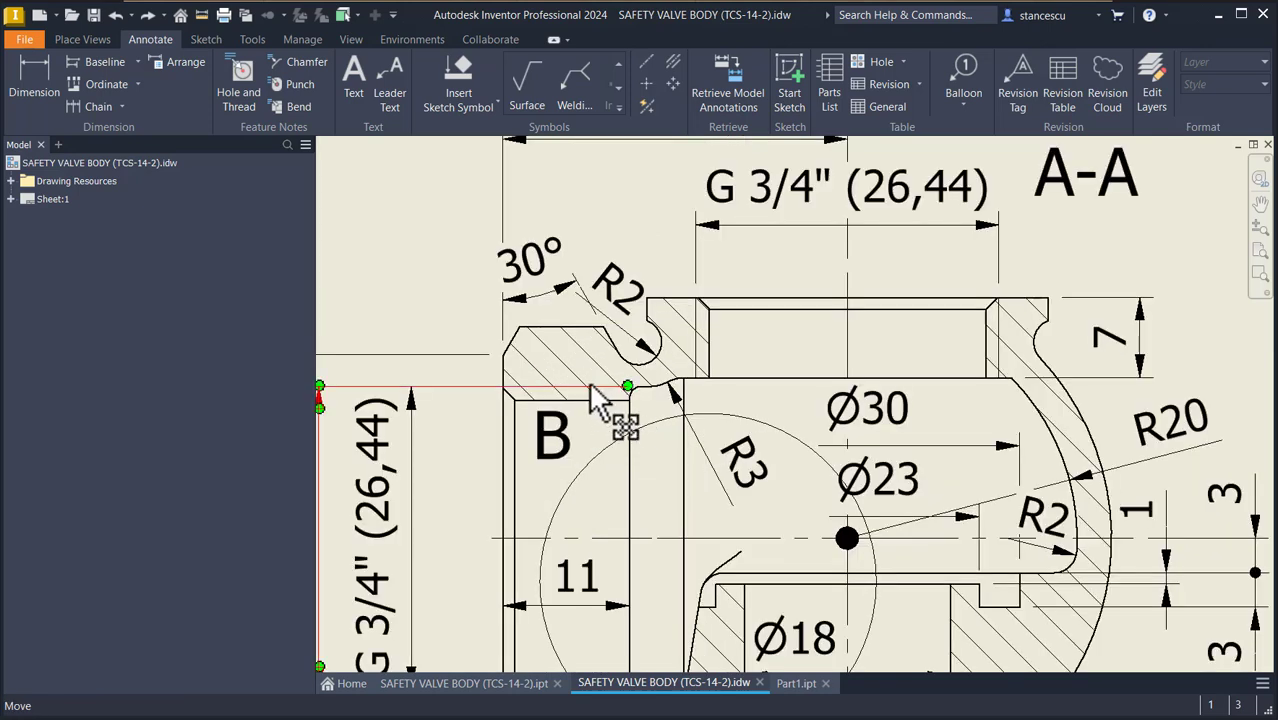
pyautogui.moveTo(489, 447); pyautogui.dragTo(568, 383, button='middle')
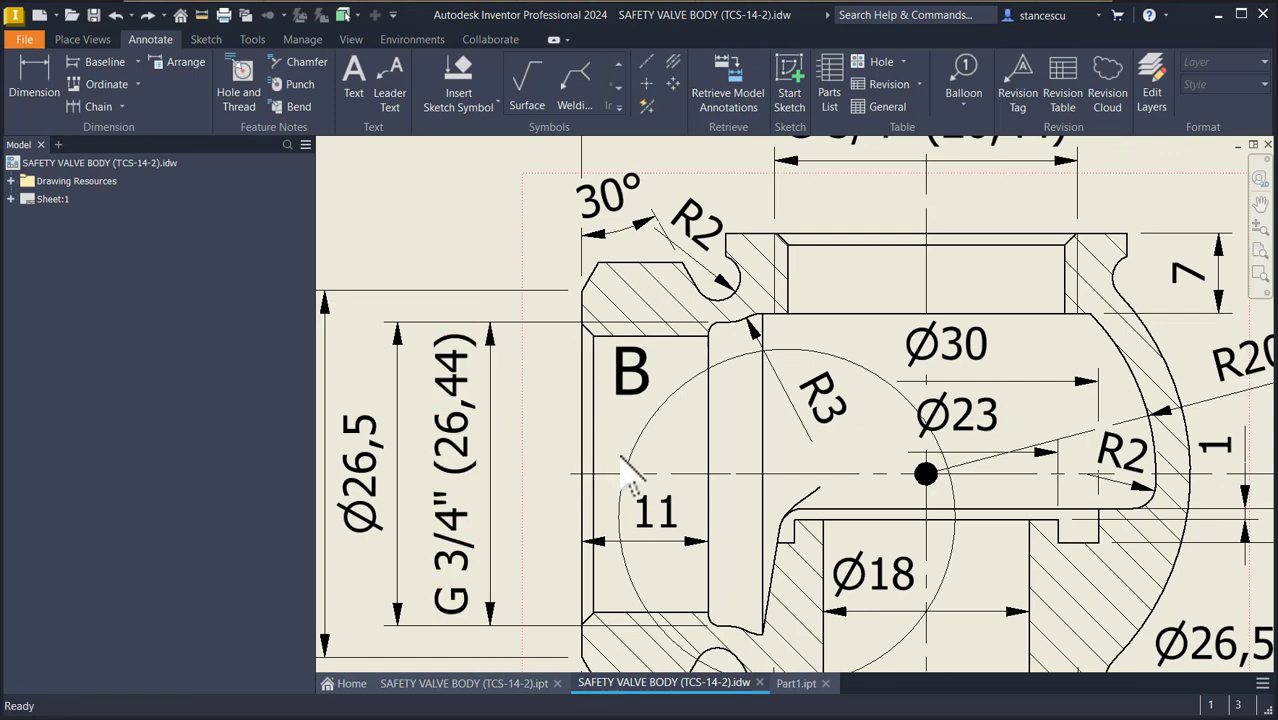
pyautogui.scroll(-3, 620, 465)
pyautogui.moveTo(640, 470); pyautogui.dragTo(579, 285, button='middle')
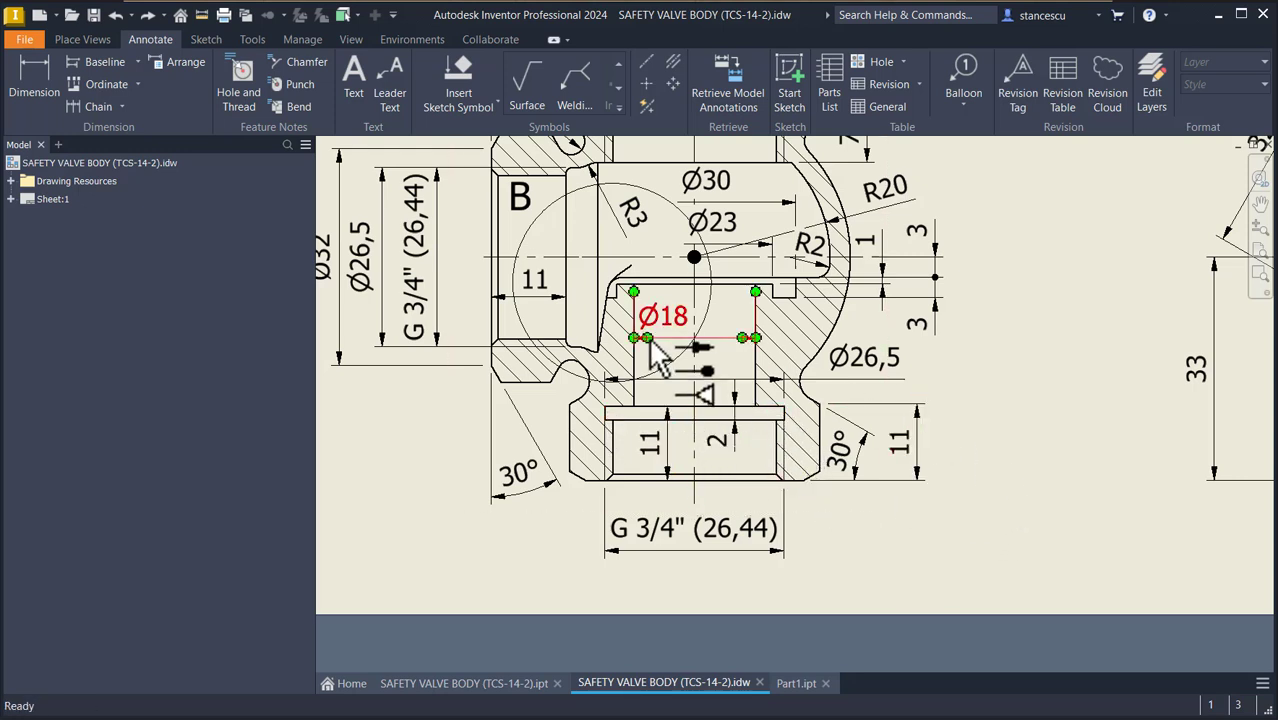
pyautogui.moveTo(648, 344); pyautogui.dragTo(710, 443, button='middle')
pyautogui.scroll(3, 605, 320)
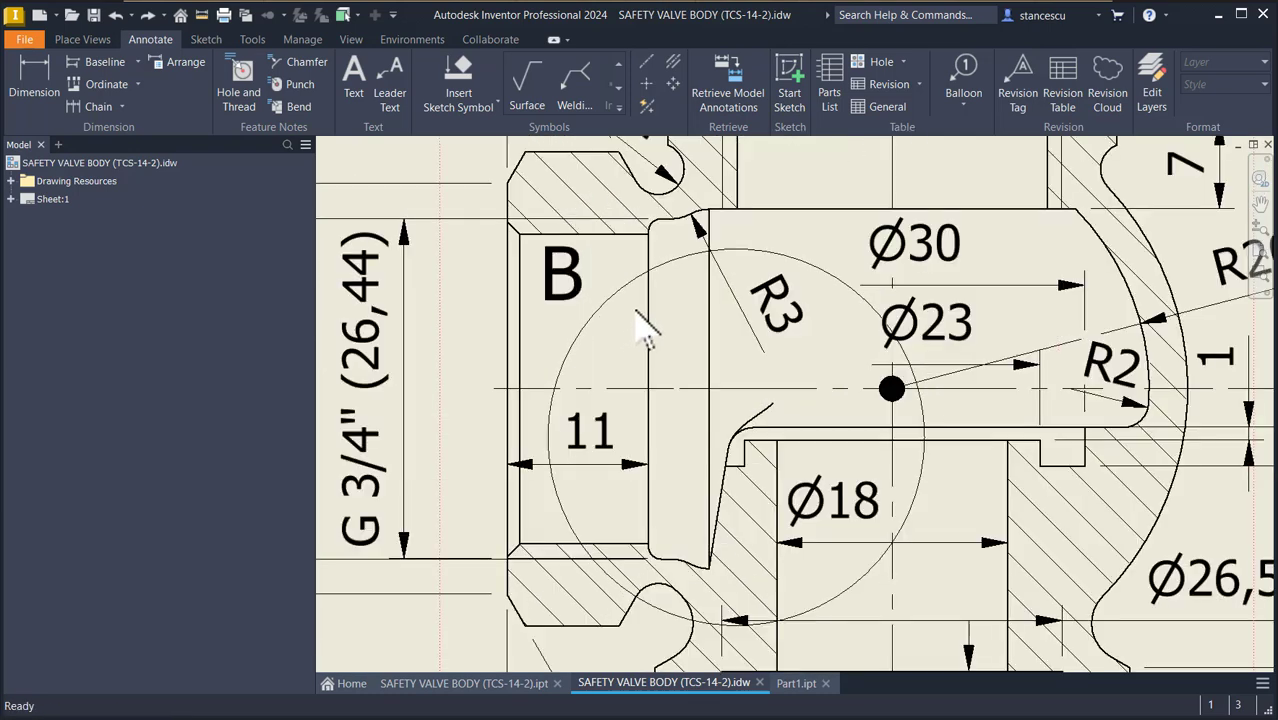
pyautogui.moveTo(647, 298); pyautogui.dragTo(760, 333, button='middle')
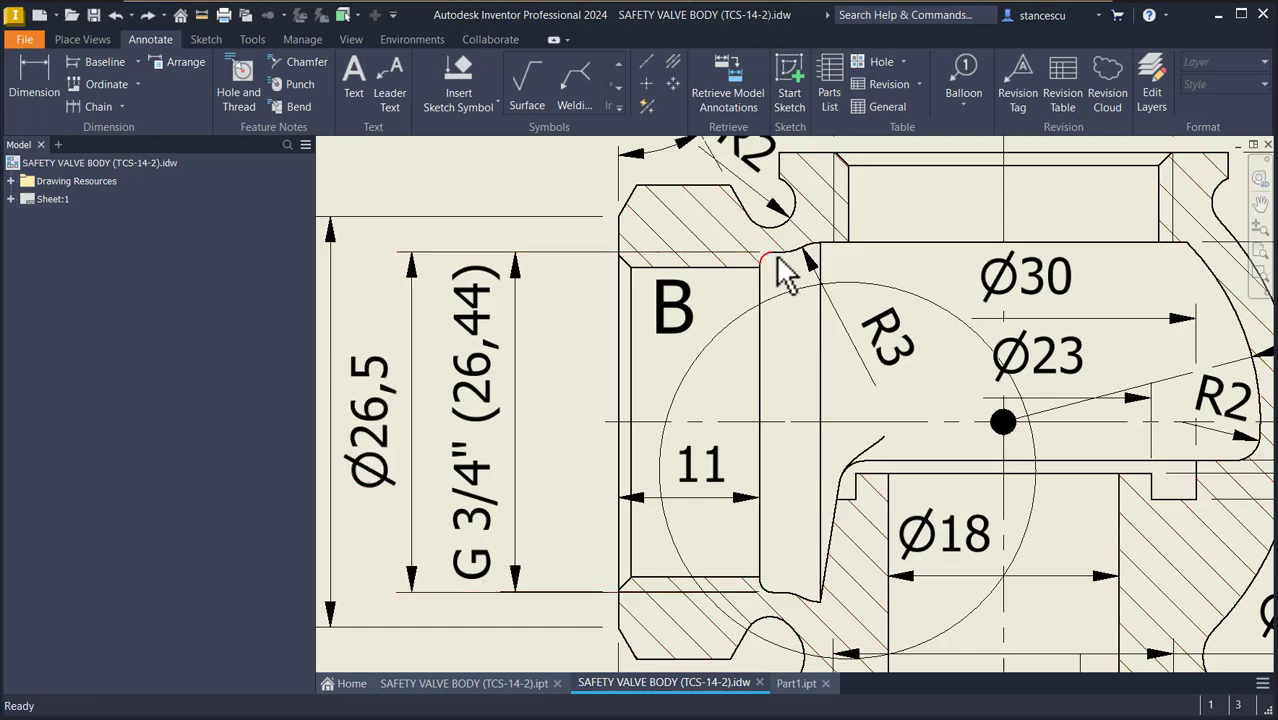
pyautogui.middleClick(785, 629)
pyautogui.middleClick(785, 629)
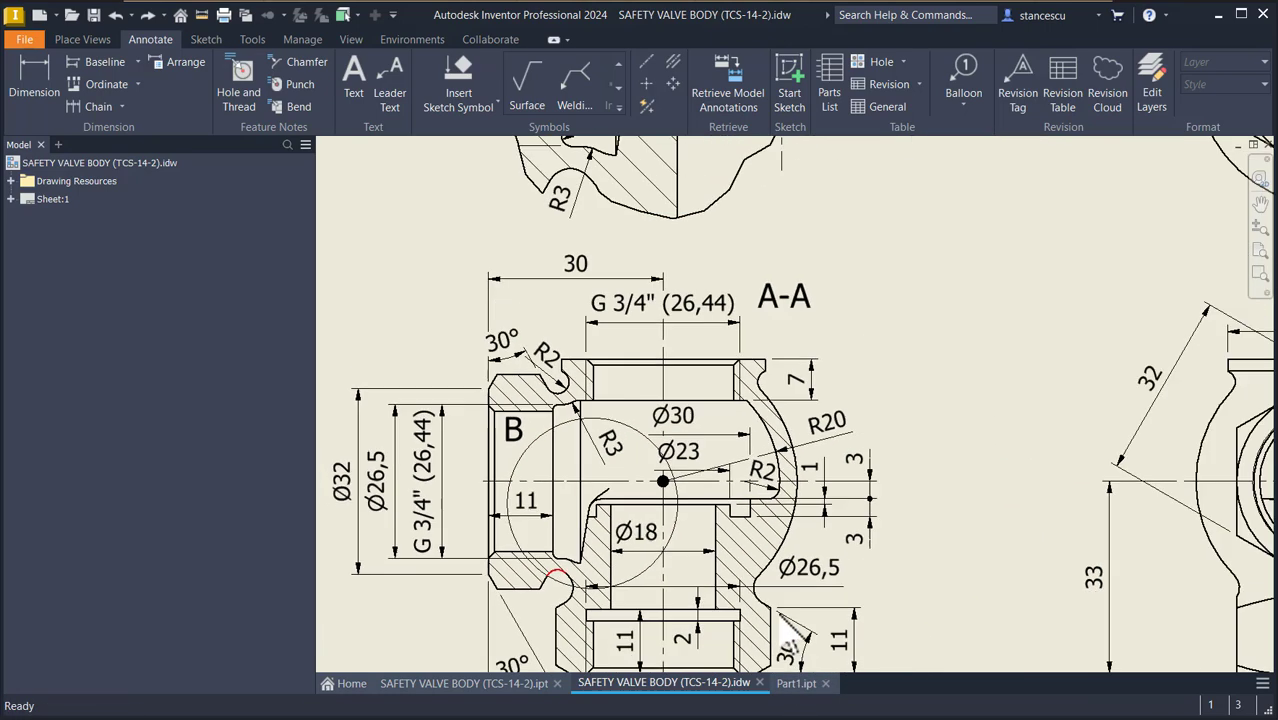
# Return to Part1.ipt, start a sketch on the YZ plane and slice the model at the sketch plane.
pyautogui.click(800, 684)
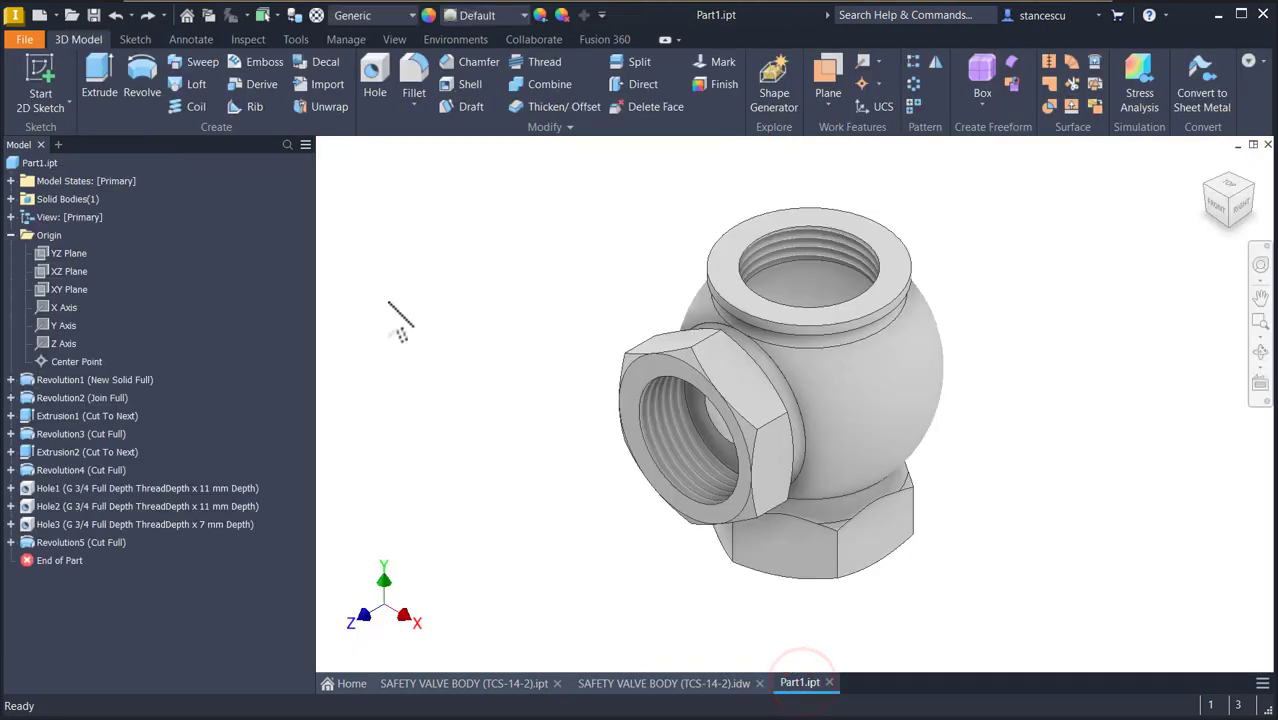
pyautogui.click(44, 256)
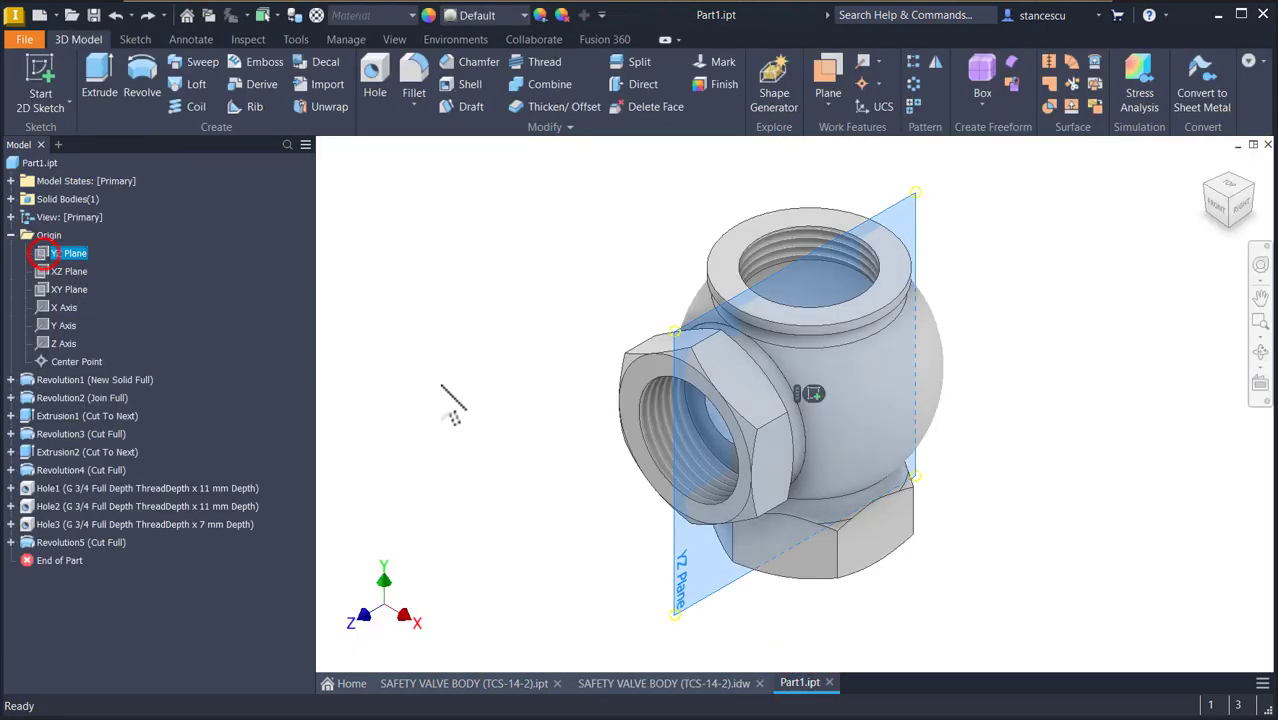
pyautogui.click(814, 396)
pyautogui.press('F7')
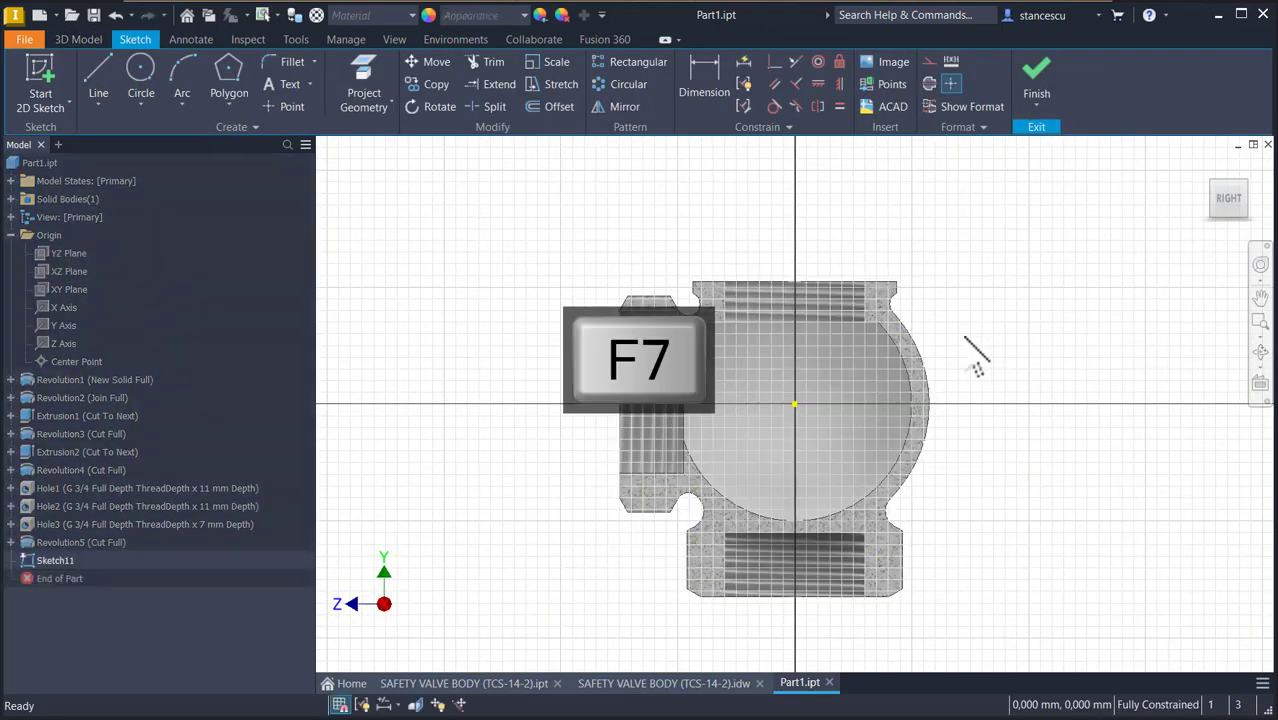
pyautogui.press('Home')
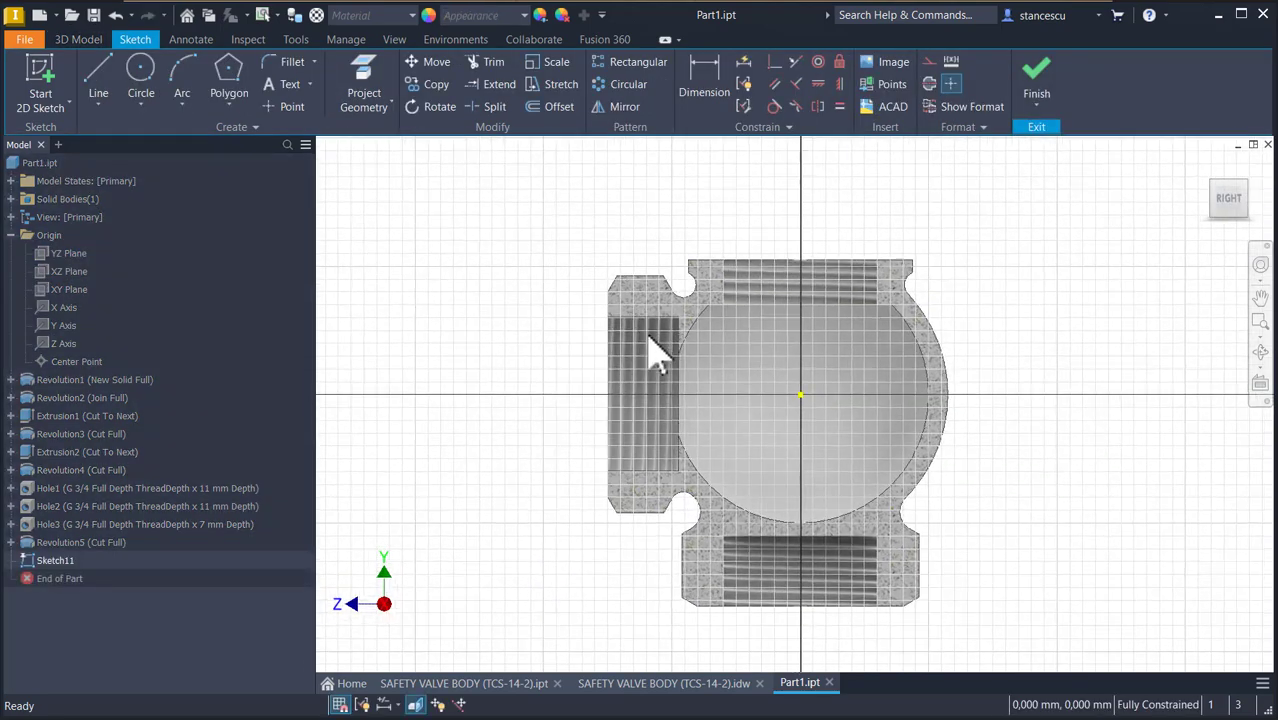
# Project the cavity's flat top edge and the side threaded hole's inner end edge into the sketch.
pyautogui.click(364, 85)
pyautogui.click(705, 222)
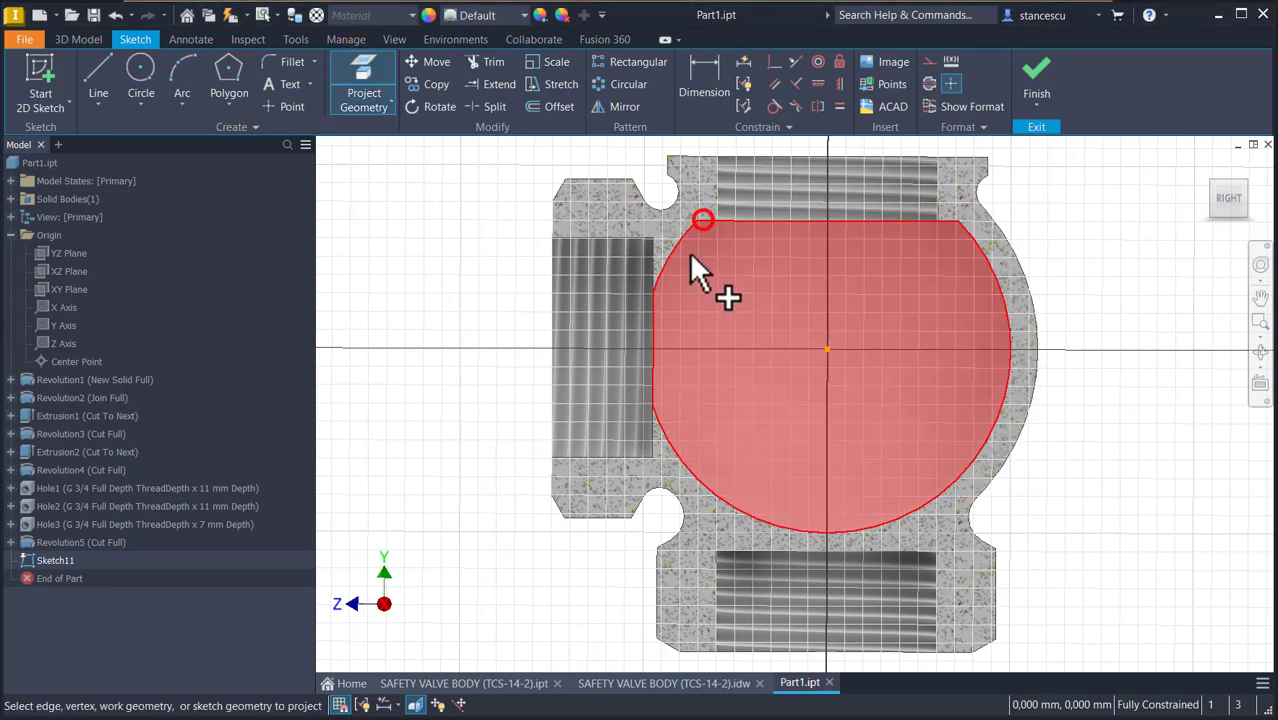
pyautogui.click(653, 258)
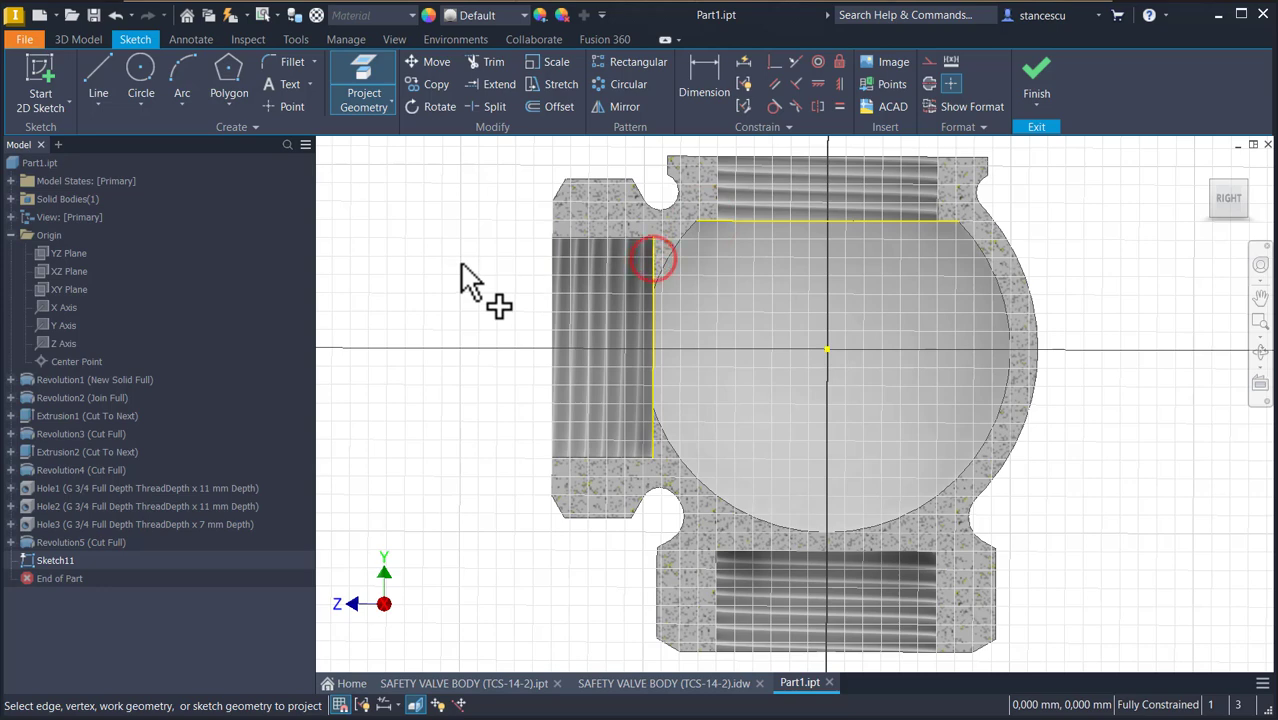
# Sketch three chained tangent arcs from the cavity's flat top edge to the side hole's inner corner, first about R3.8 mm, last about R0.5 mm.
pyautogui.click(100, 82)
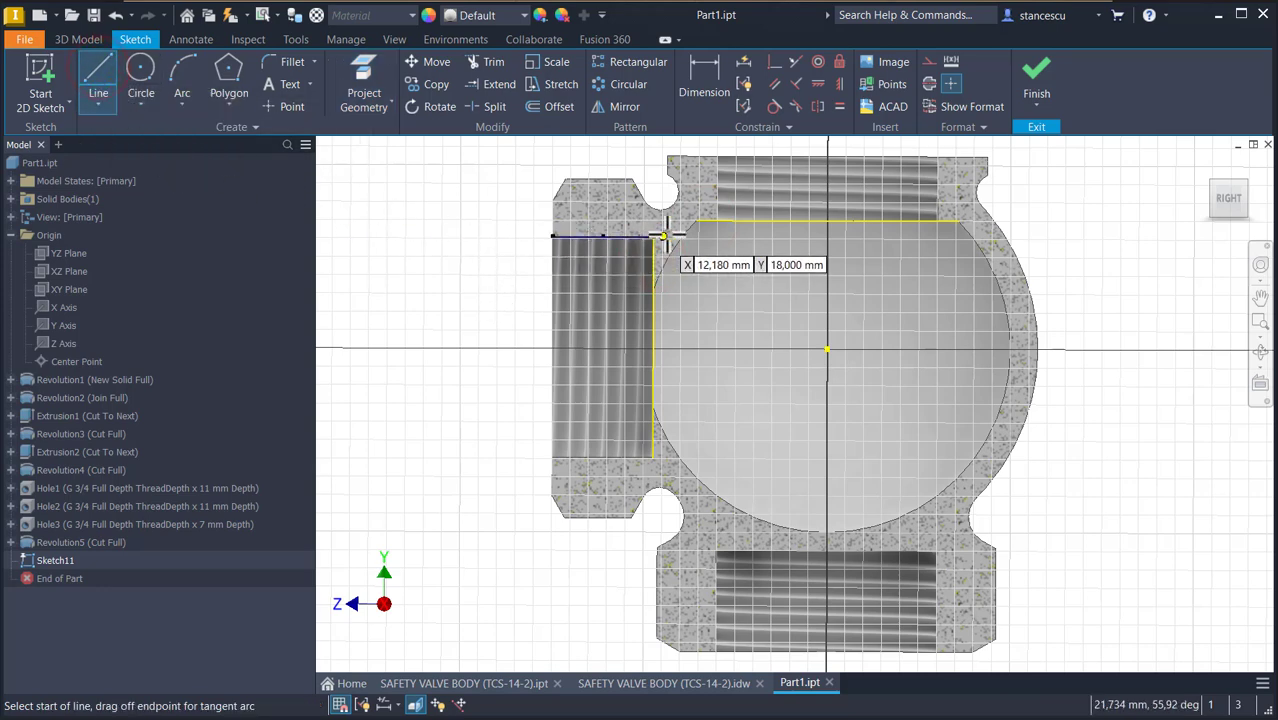
pyautogui.scroll(3, 690, 233)
pyautogui.moveTo(724, 238); pyautogui.dragTo(765, 293, button='middle')
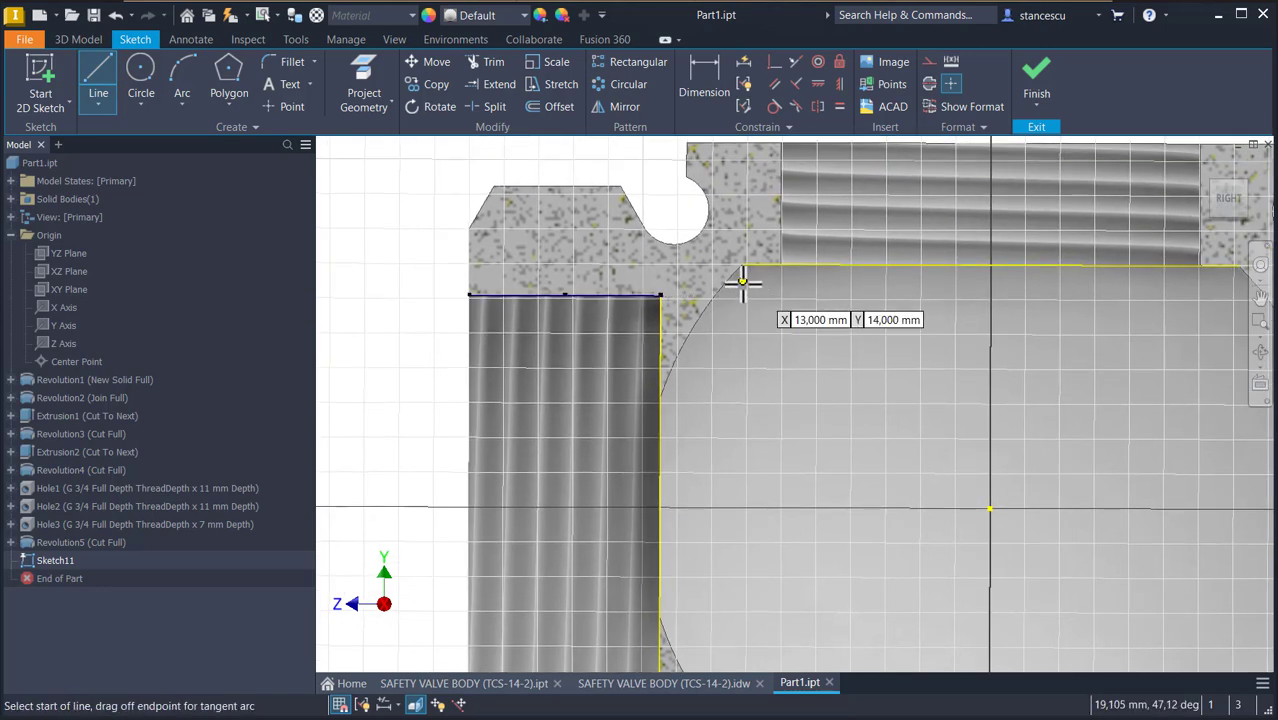
pyautogui.moveTo(741, 263); pyautogui.dragTo(695, 283)
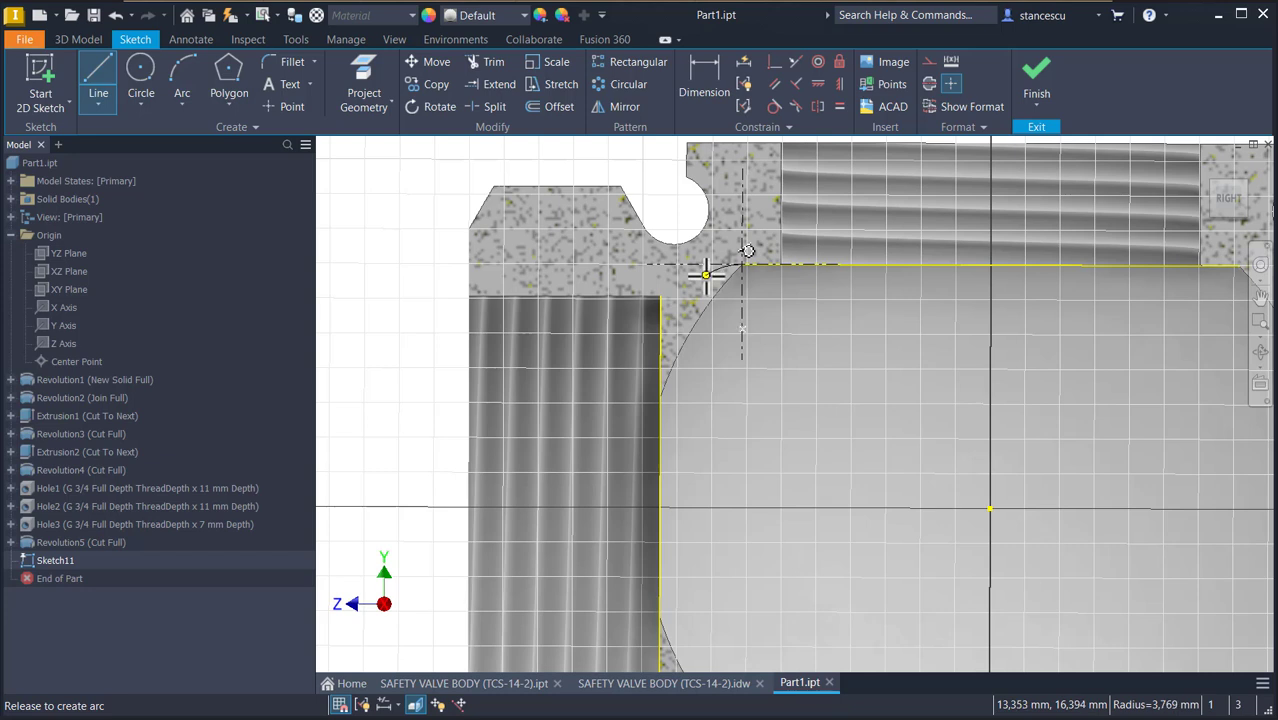
pyautogui.moveTo(706, 272); pyautogui.dragTo(705, 272)
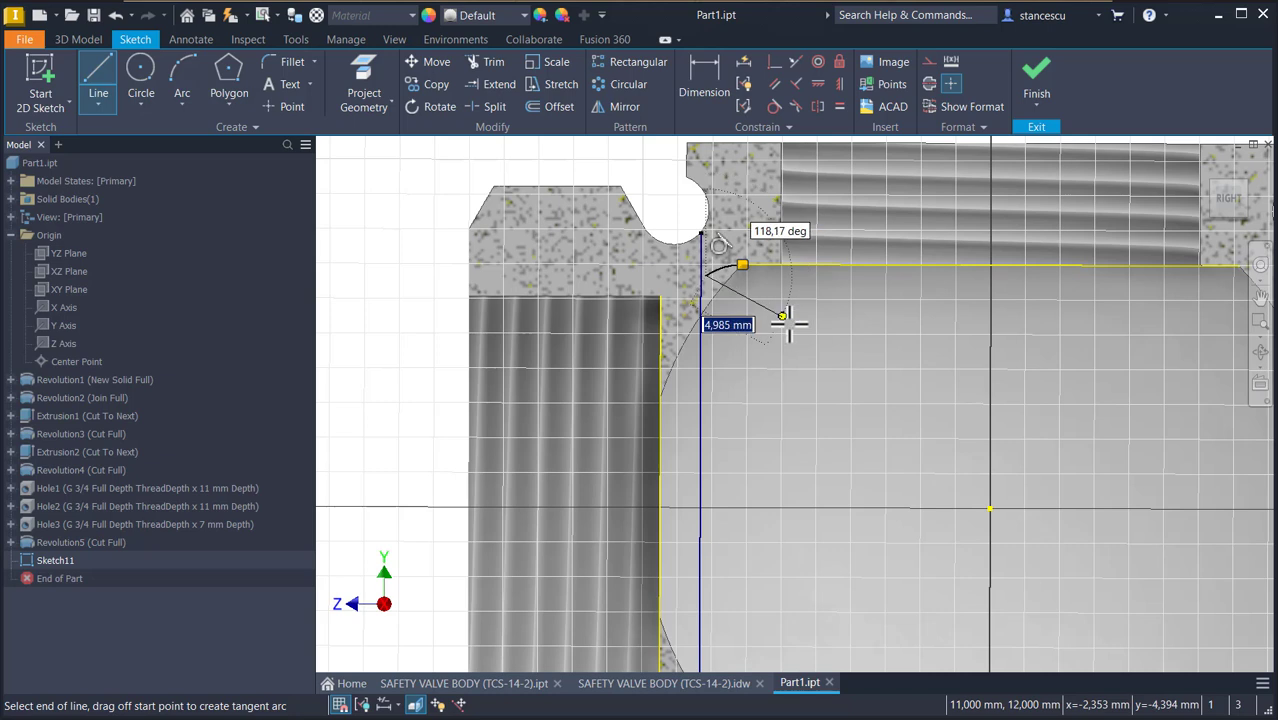
pyautogui.click(705, 278)
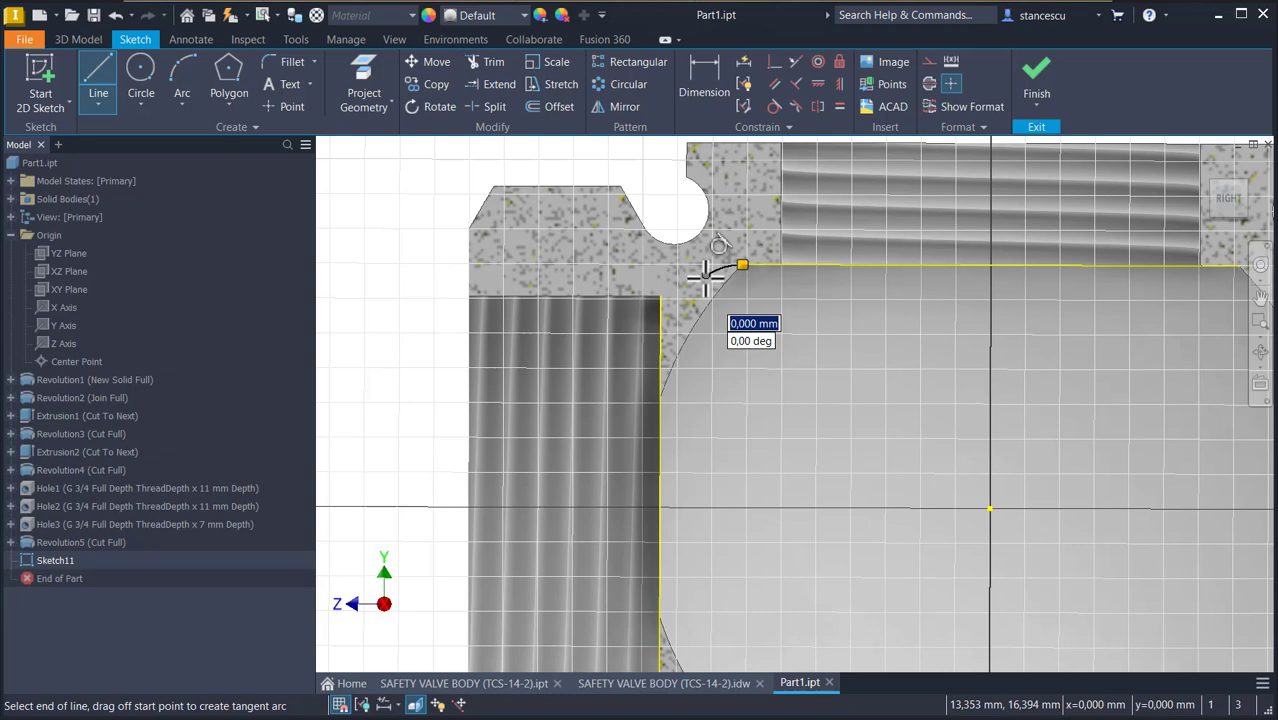
pyautogui.moveTo(705, 278); pyautogui.dragTo(670, 284)
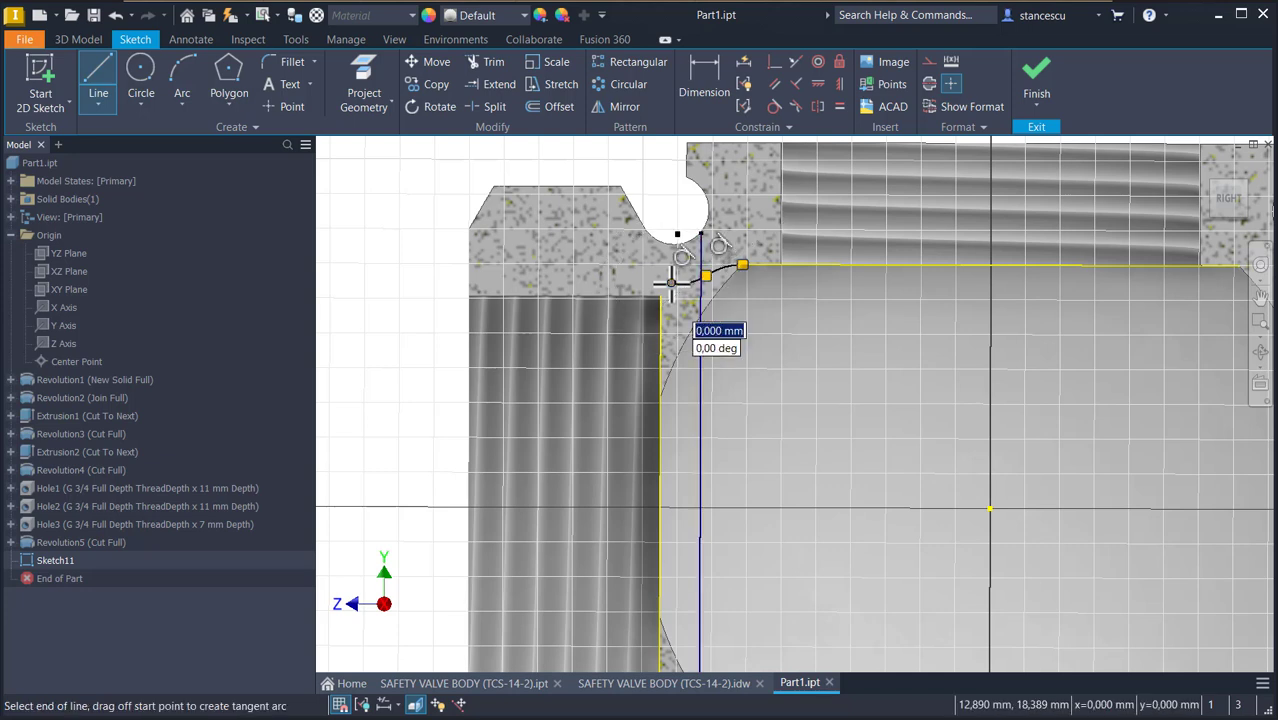
pyautogui.moveTo(672, 279); pyautogui.dragTo(657, 299)
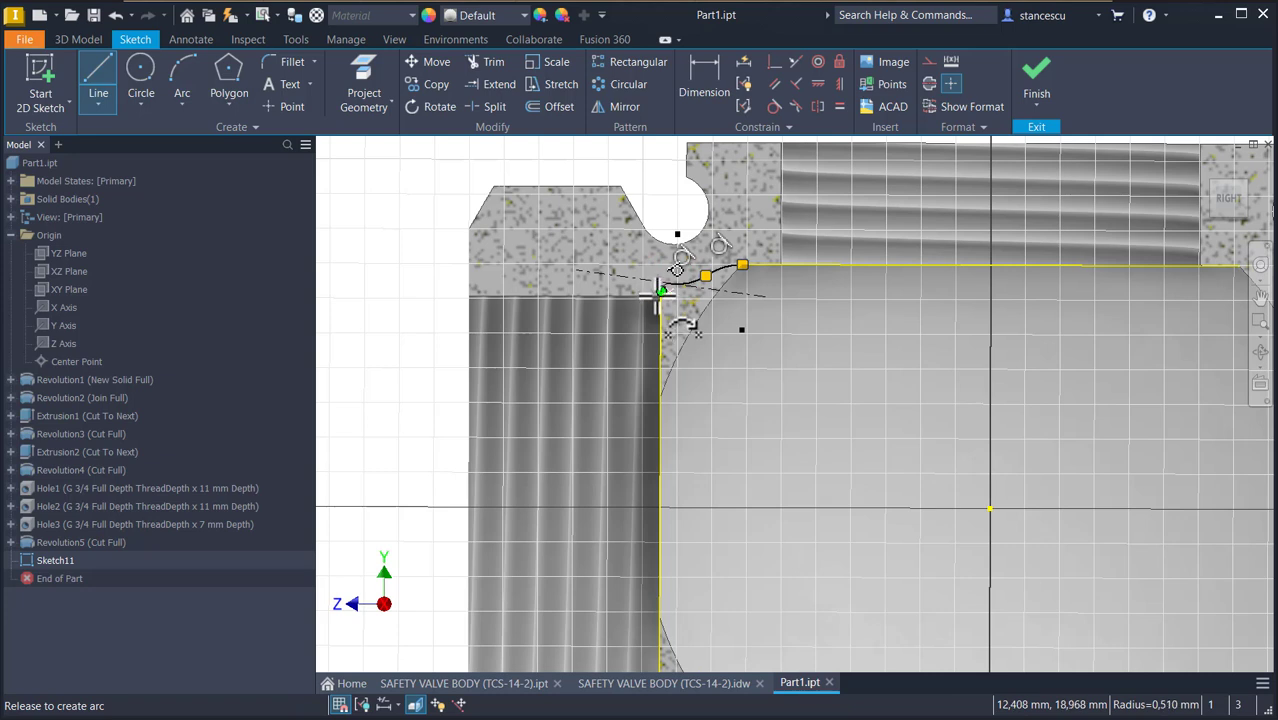
pyautogui.moveTo(657, 293); pyautogui.dragTo(660, 296)
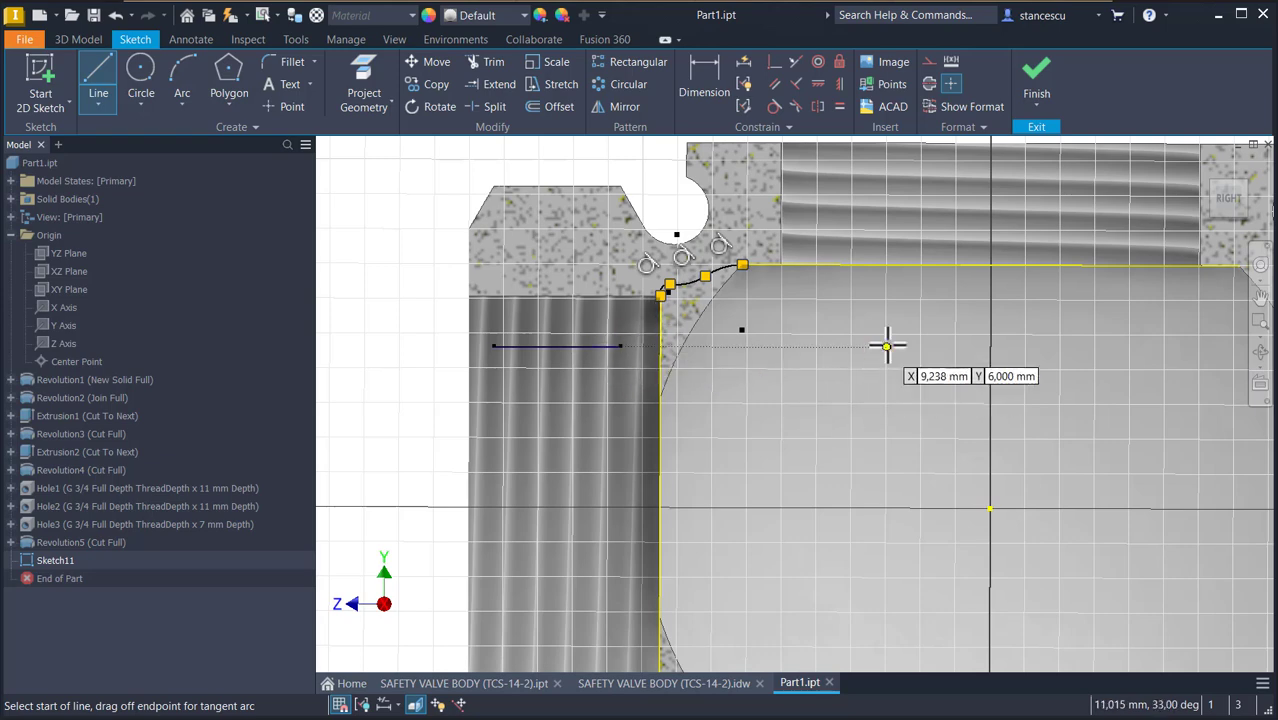
pyautogui.press('Escape')
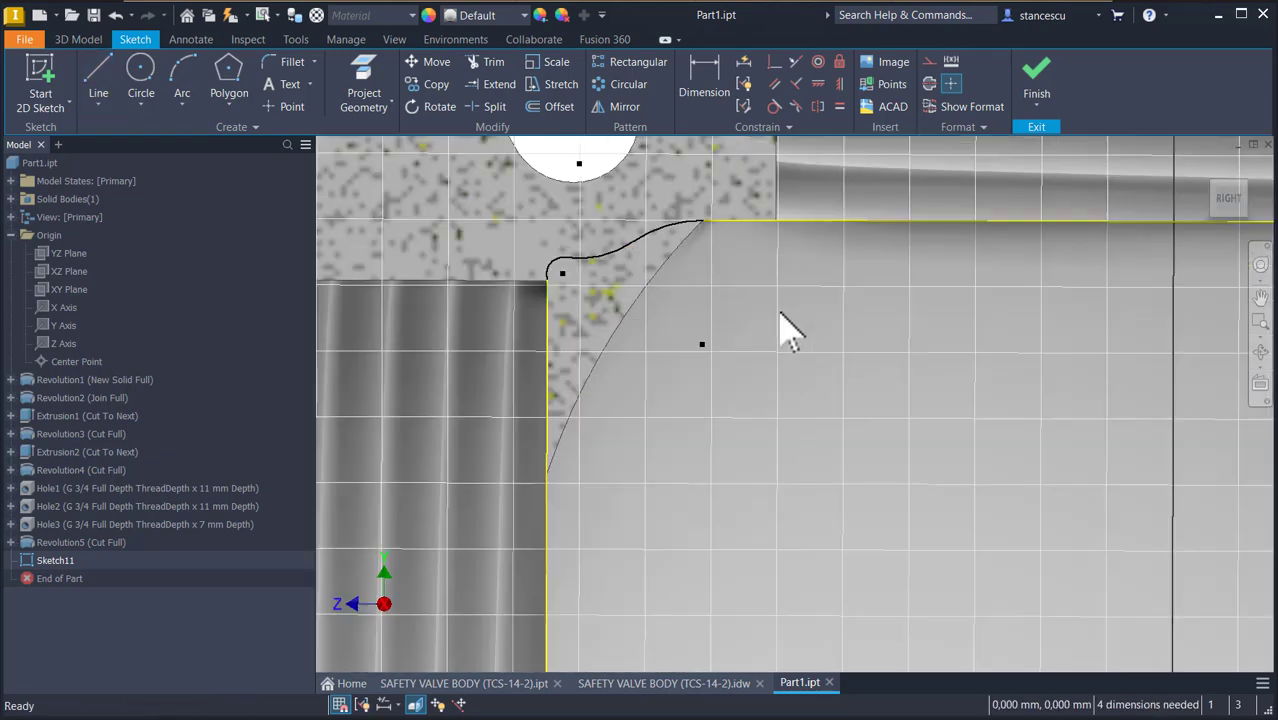
# Make the two larger arcs of the S-shaped transition equal in radius.
pyautogui.scroll(2, 785, 329)
pyautogui.moveTo(697, 283); pyautogui.dragTo(829, 383, button='middle')
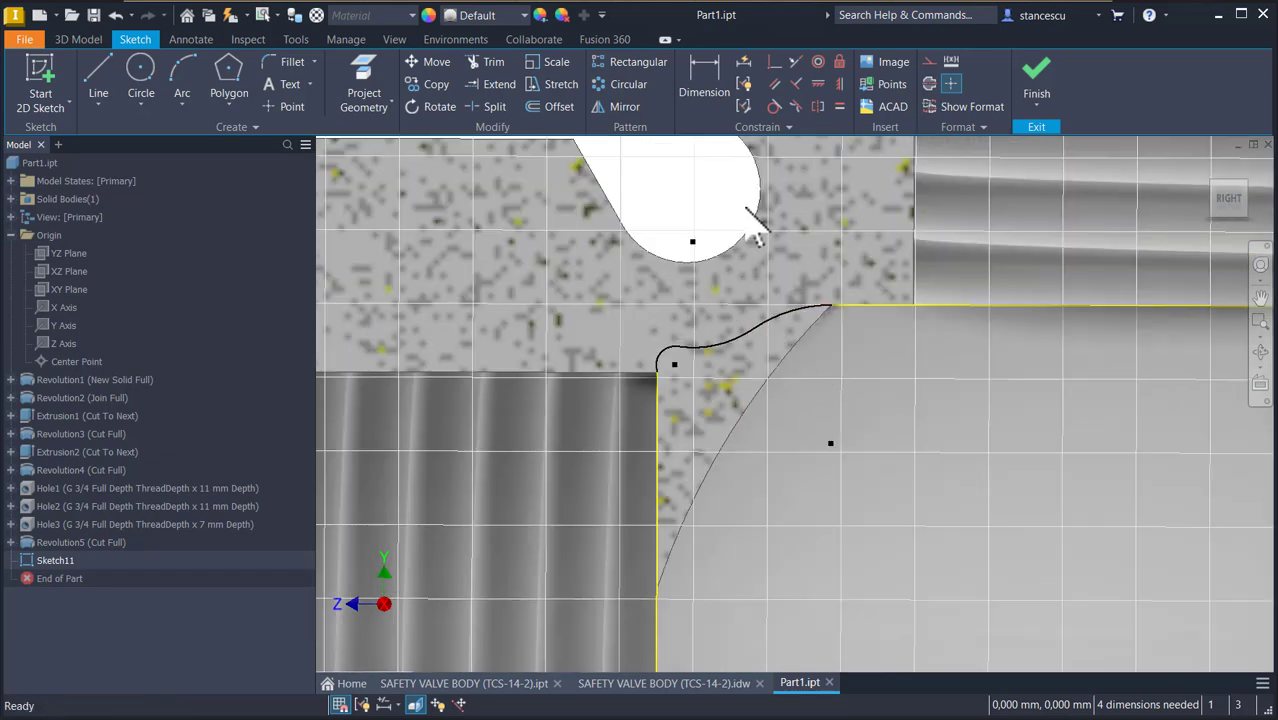
pyautogui.click(839, 106)
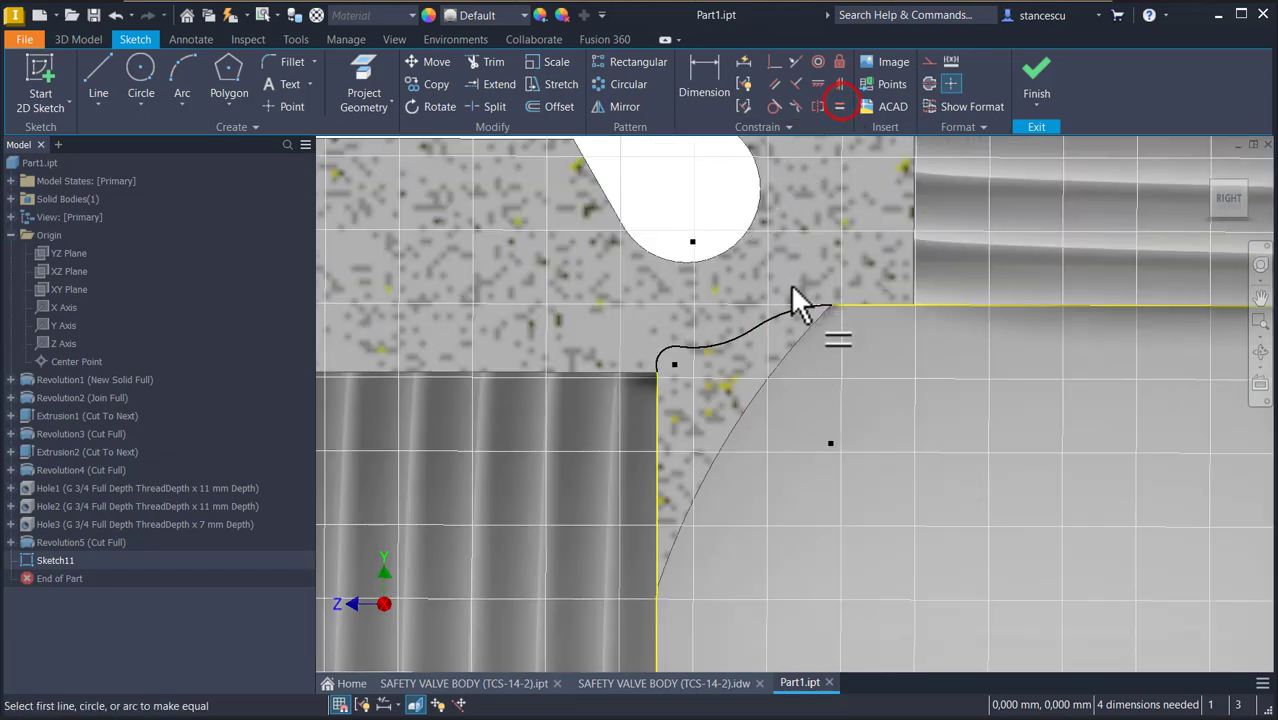
pyautogui.click(795, 311)
pyautogui.click(740, 333)
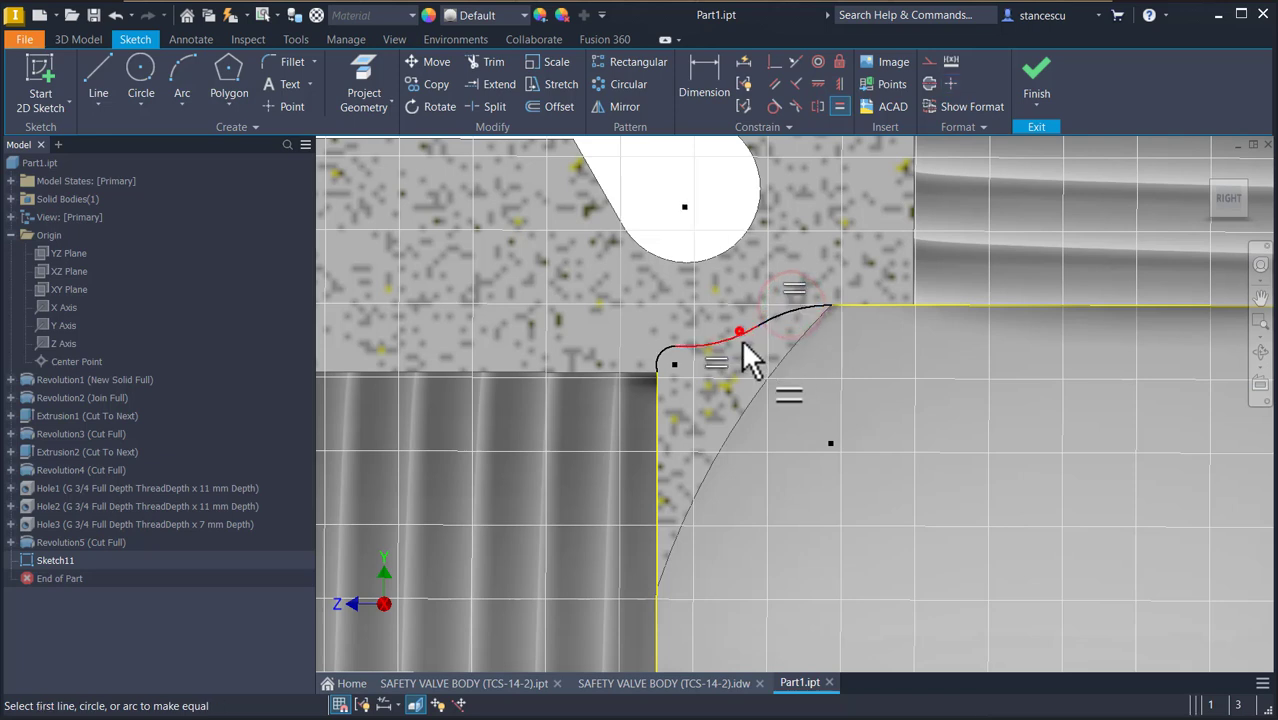
# Dimension the arc meeting the cavity's top edge at R3 mm and the small corner arc at the side hole at R1 mm.
pyautogui.click(704, 68)
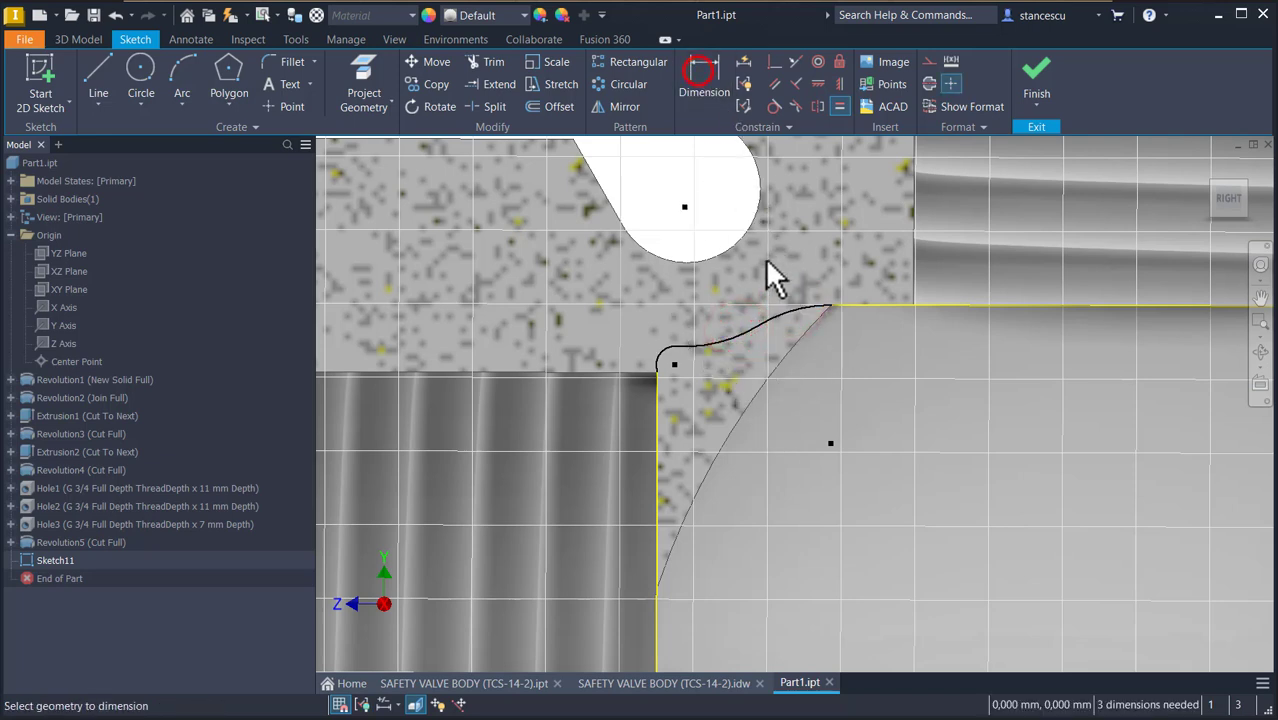
pyautogui.click(778, 324)
pyautogui.click(803, 360)
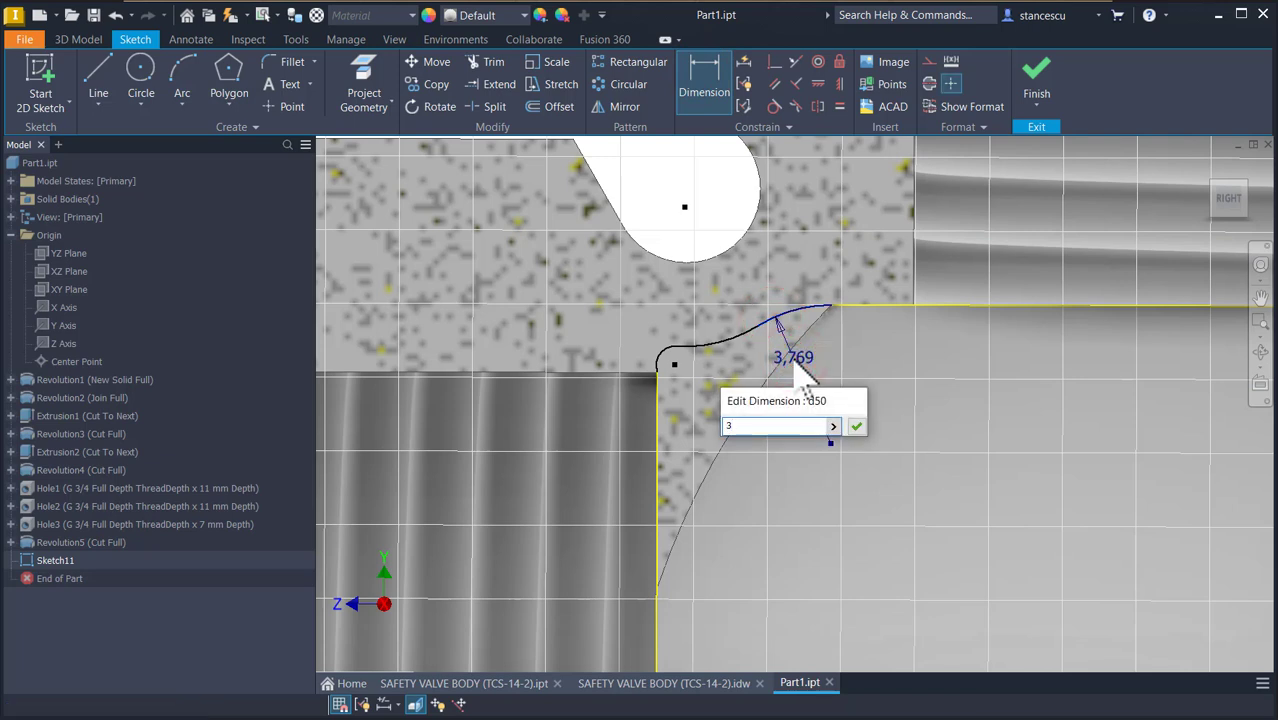
pyautogui.press('Return')
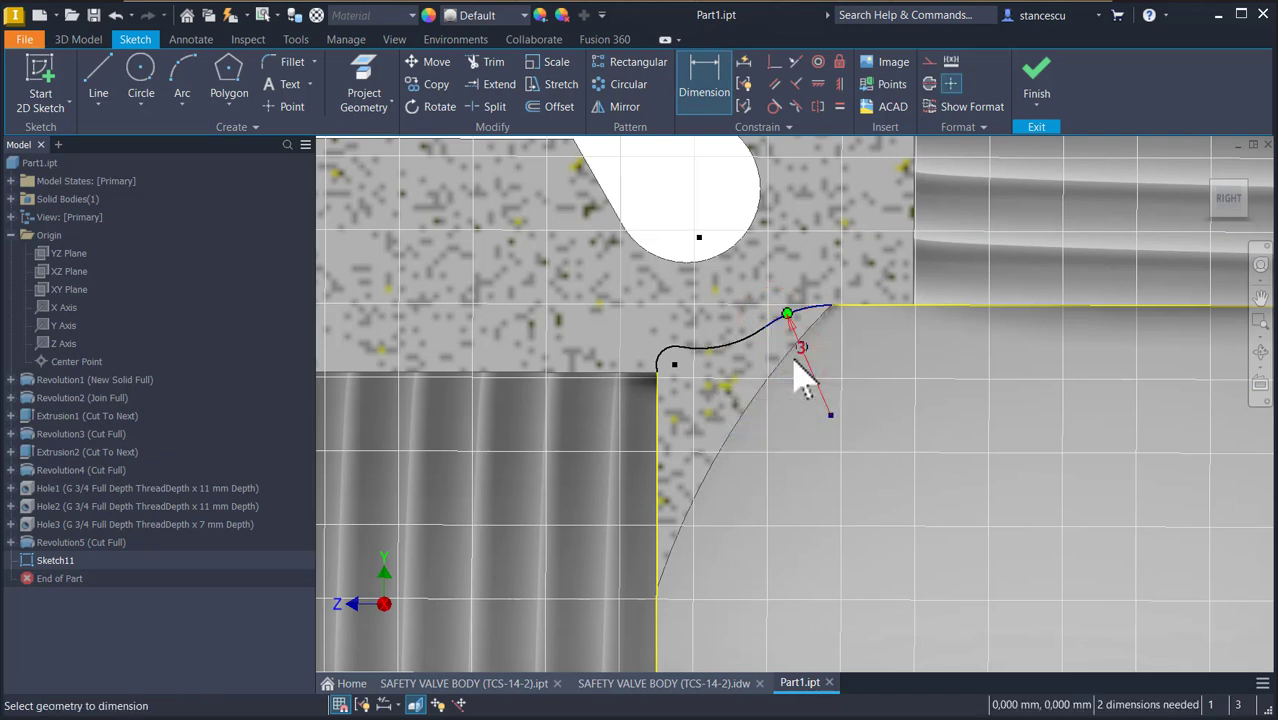
pyautogui.click(663, 362)
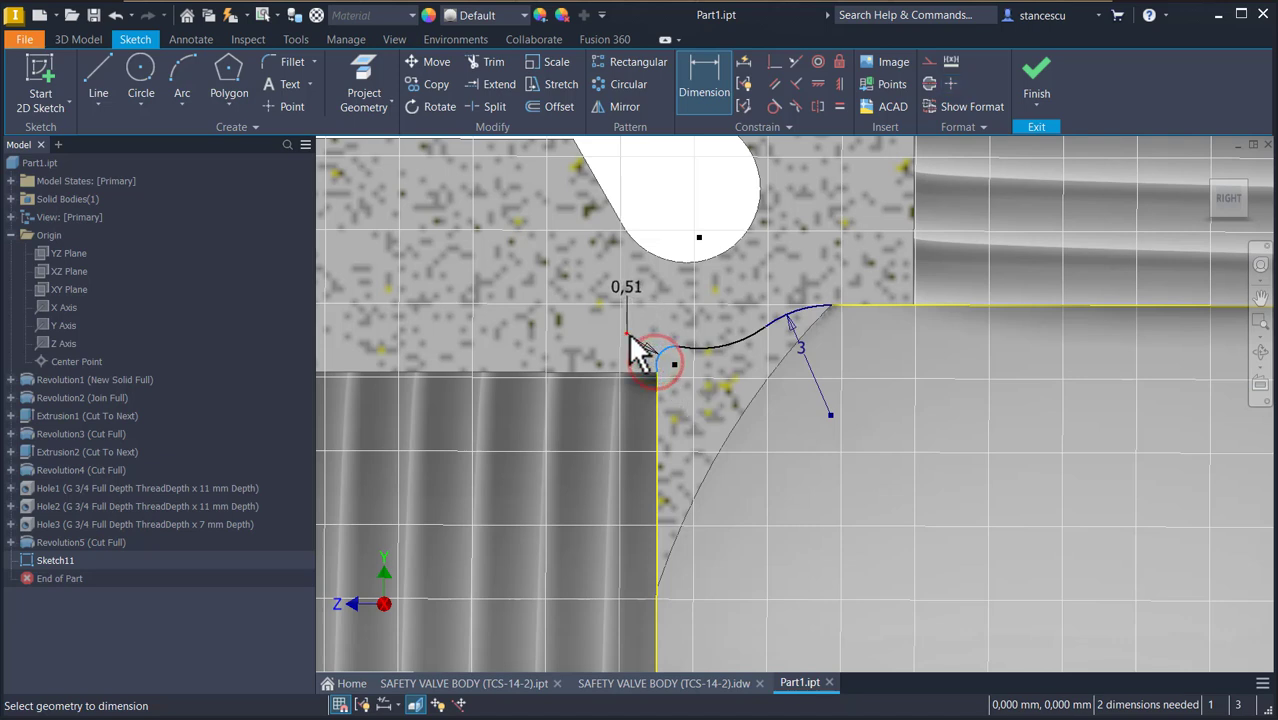
pyautogui.click(628, 337)
pyautogui.press('Return')
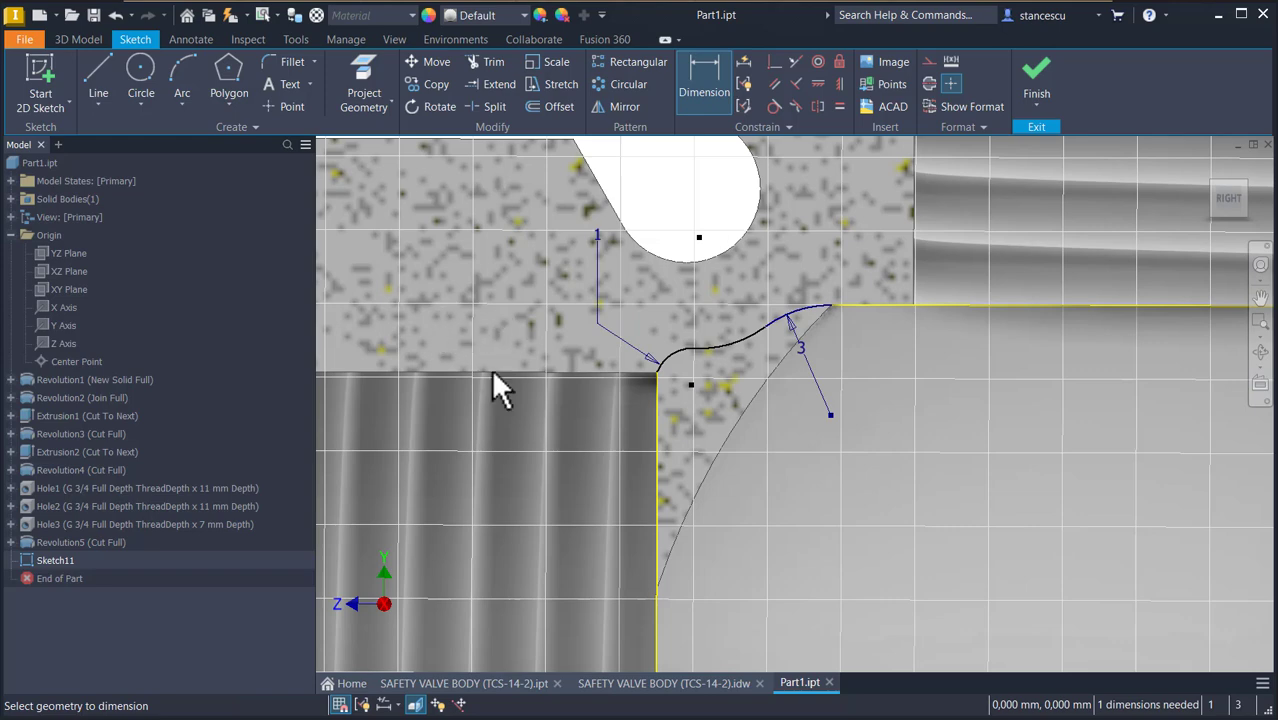
# Dimension the vertical distance from the sketch origin to the junction of the corner arc and middle arc as 26,5/2 mm.
pyautogui.moveTo(953, 522); pyautogui.dragTo(1036, 444, button='middle')
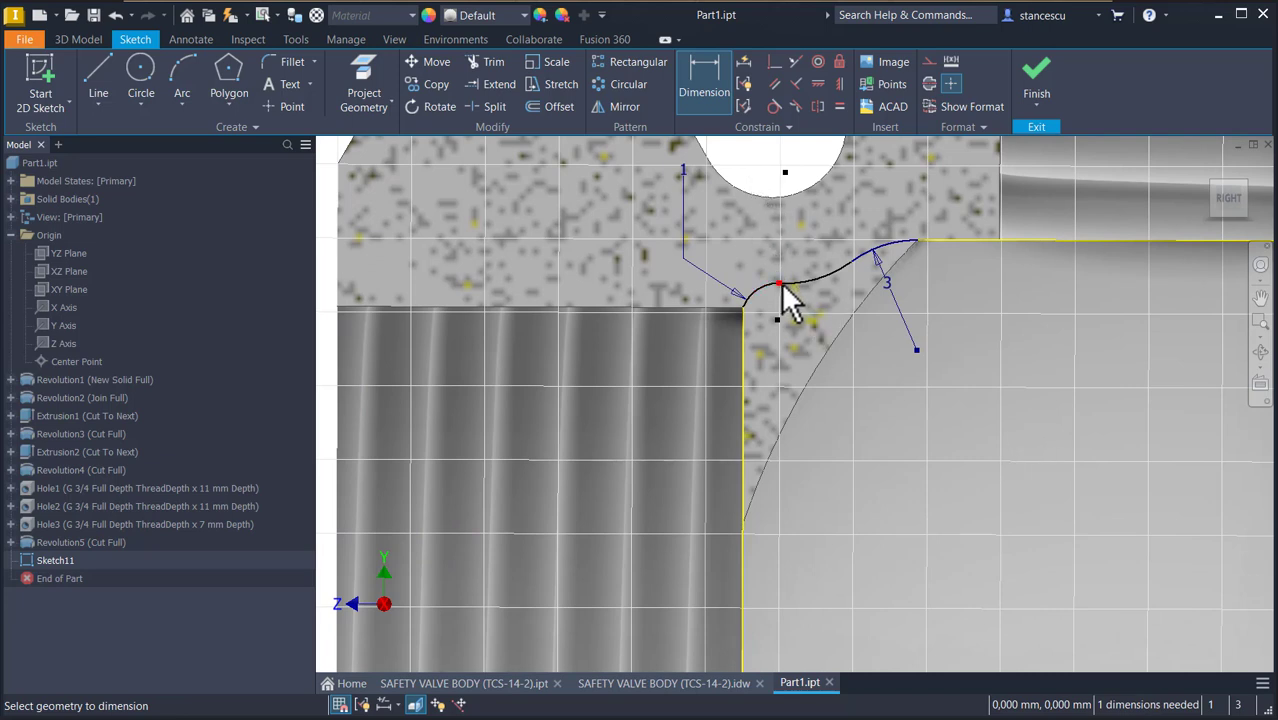
pyautogui.click(779, 284)
pyautogui.scroll(-3, 805, 408)
pyautogui.moveTo(813, 420); pyautogui.dragTo(769, 328, button='middle')
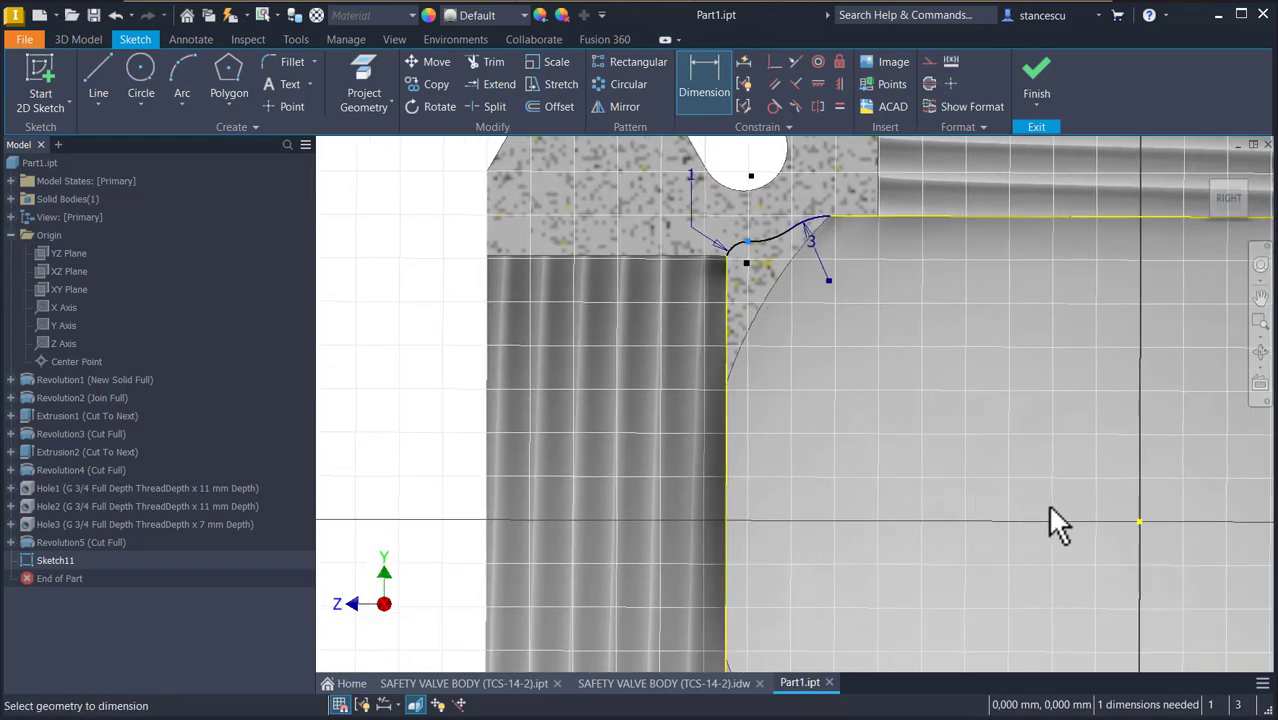
pyautogui.click(1139, 522)
pyautogui.click(388, 412)
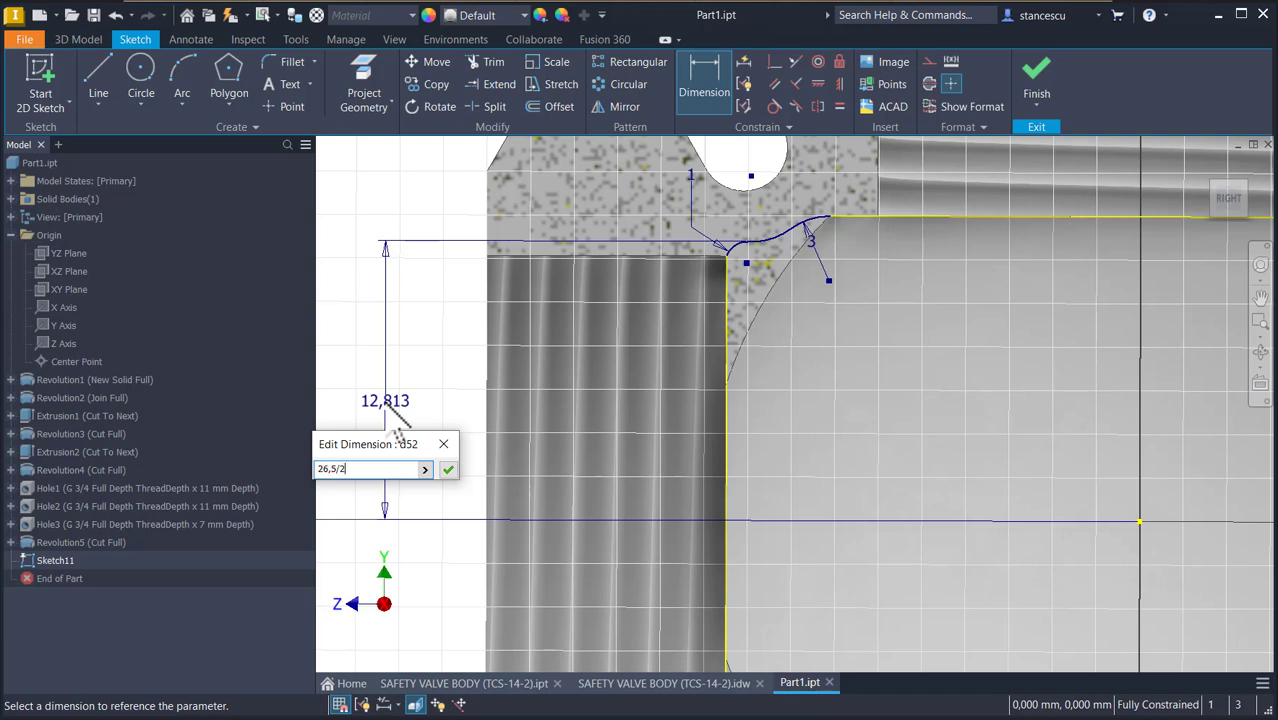
pyautogui.press('Return')
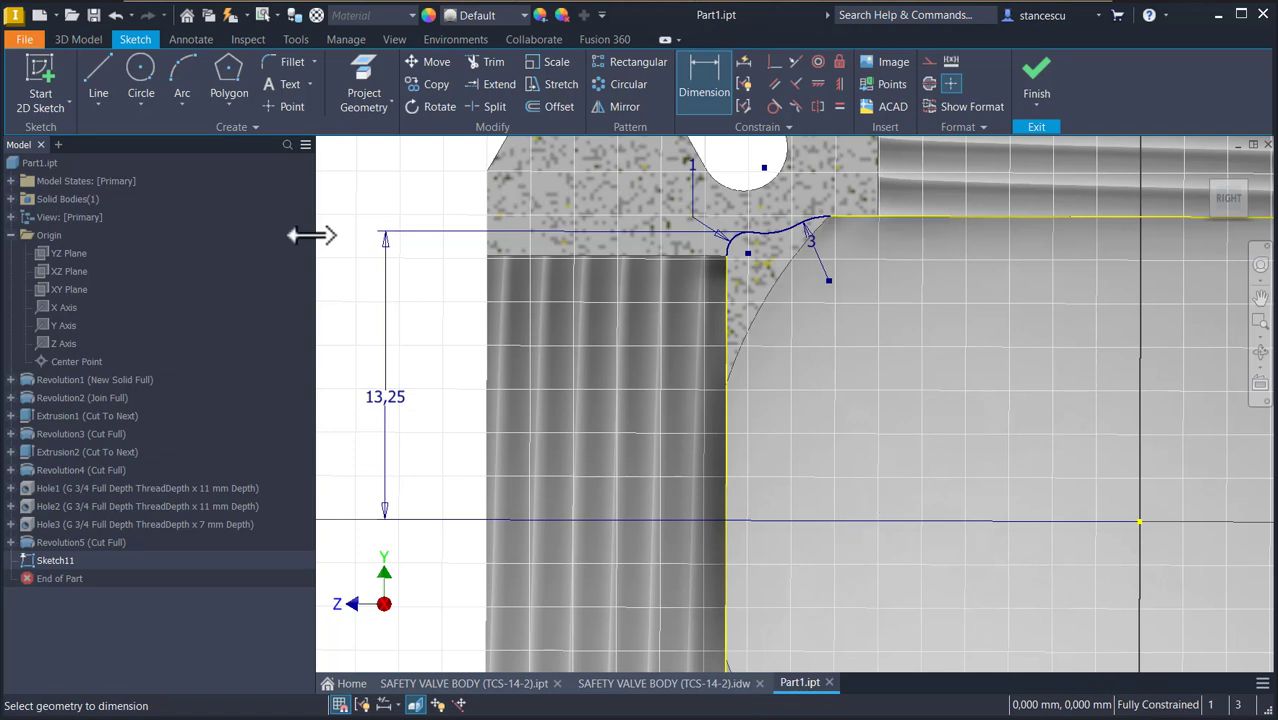
pyautogui.click(184, 80)
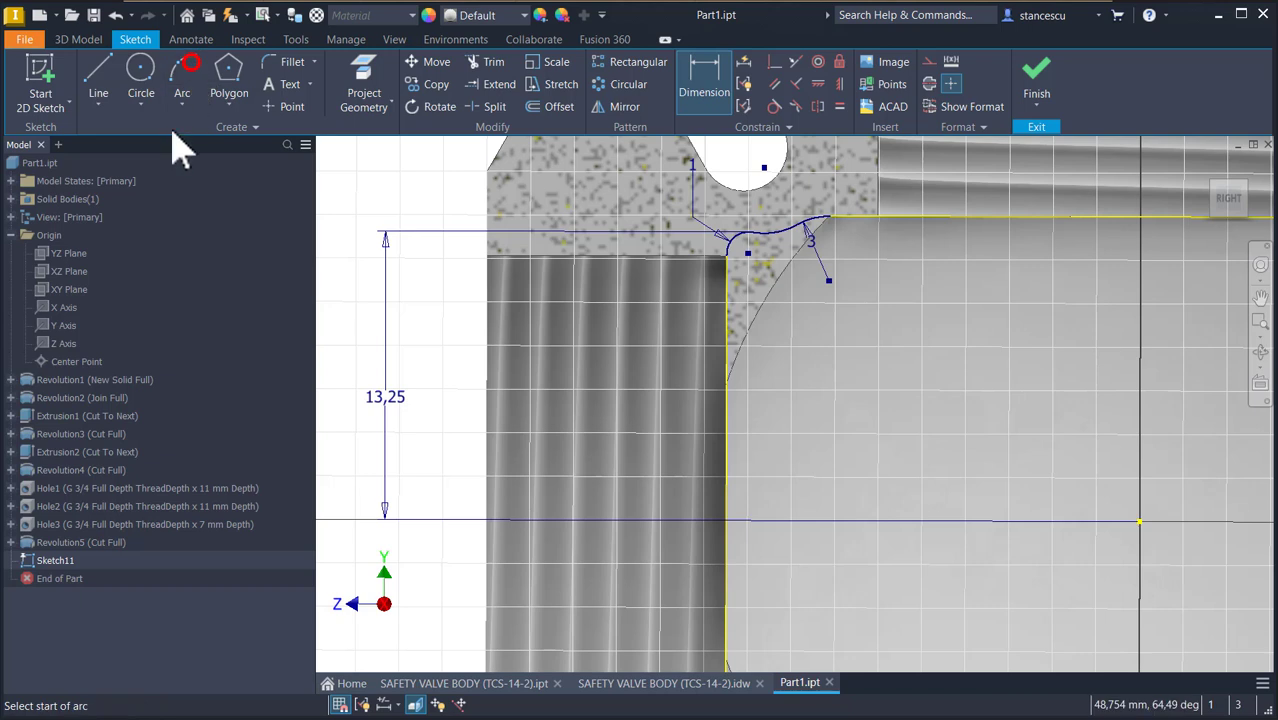
pyautogui.click(830, 217)
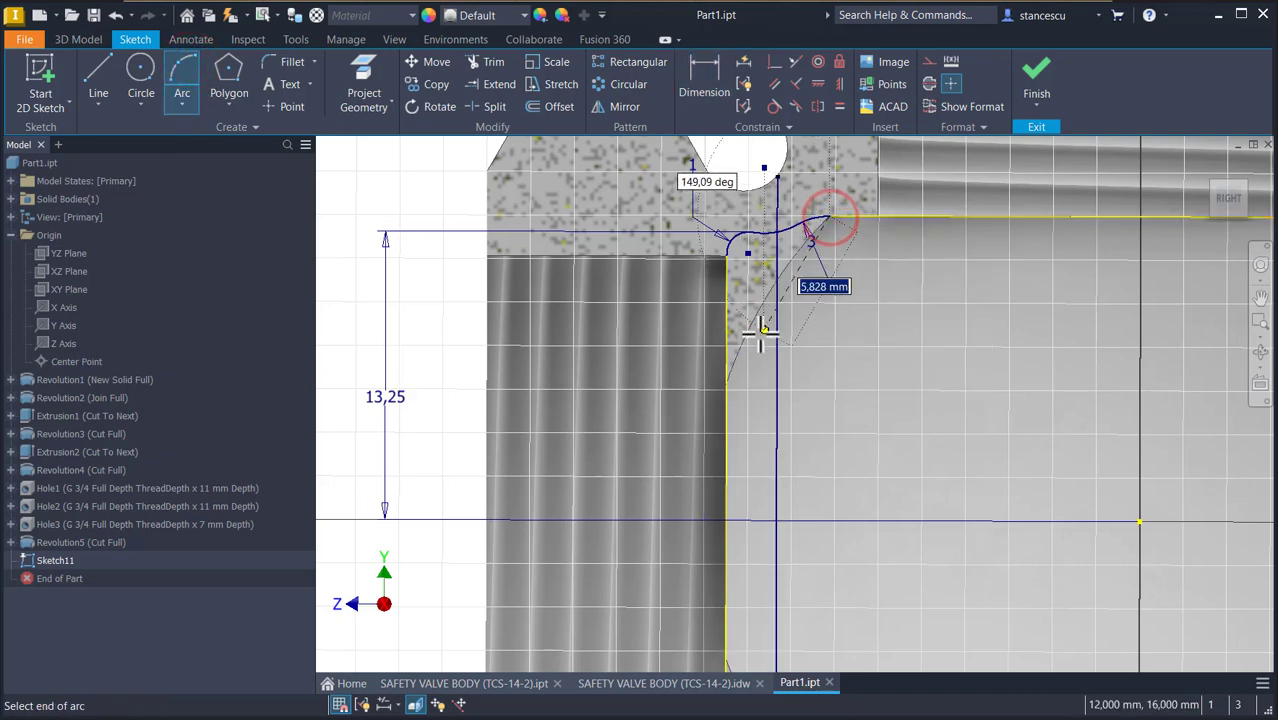
pyautogui.click(726, 404)
pyautogui.press('Escape')
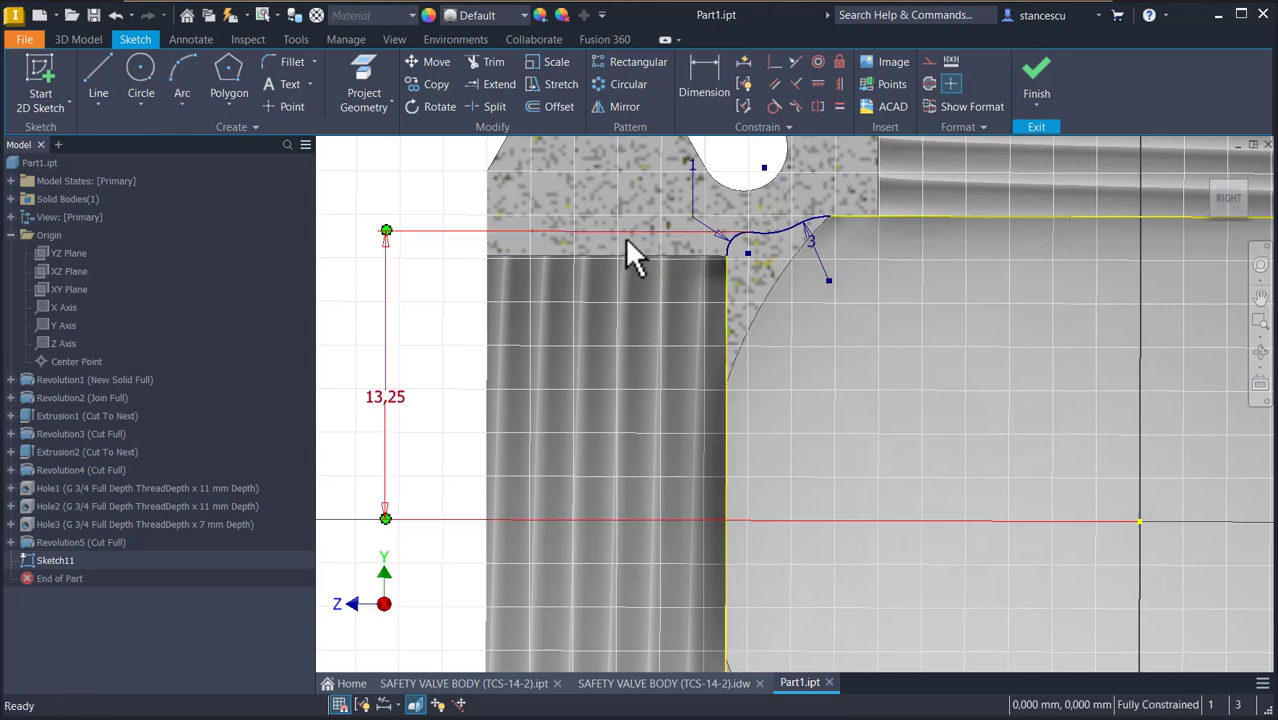
# Project the spherical cavity's curved edge beside the side port into the sketch.
pyautogui.click(364, 80)
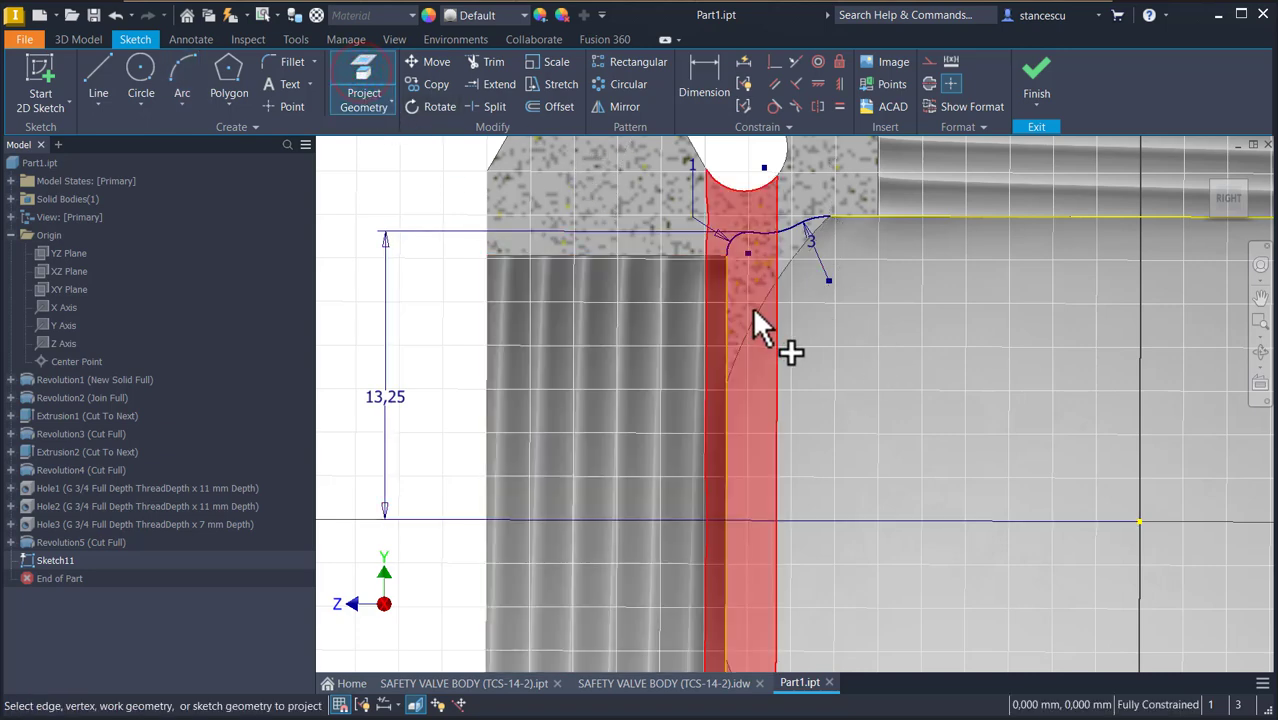
pyautogui.click(759, 312)
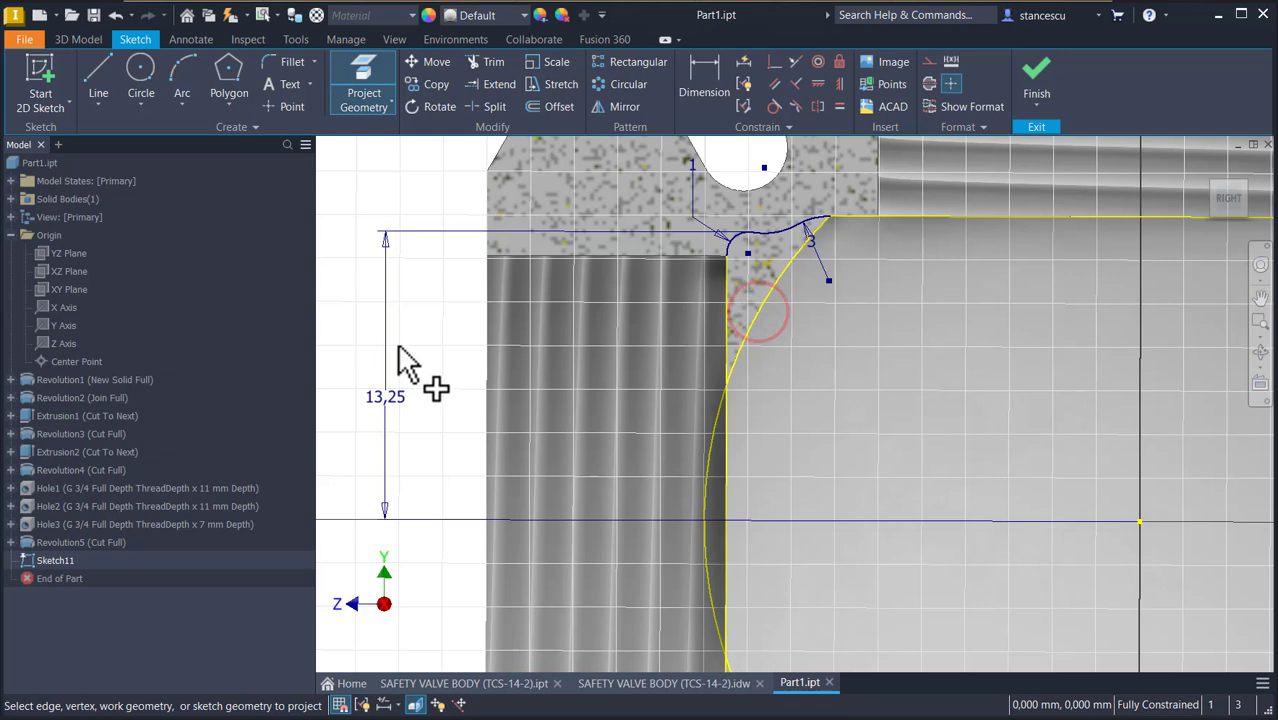
# Trace the projected cavity arc with a 20 mm radius three-point arc, from the outer end of the R3 curve to the projected vertical edge.
pyautogui.press('Escape')
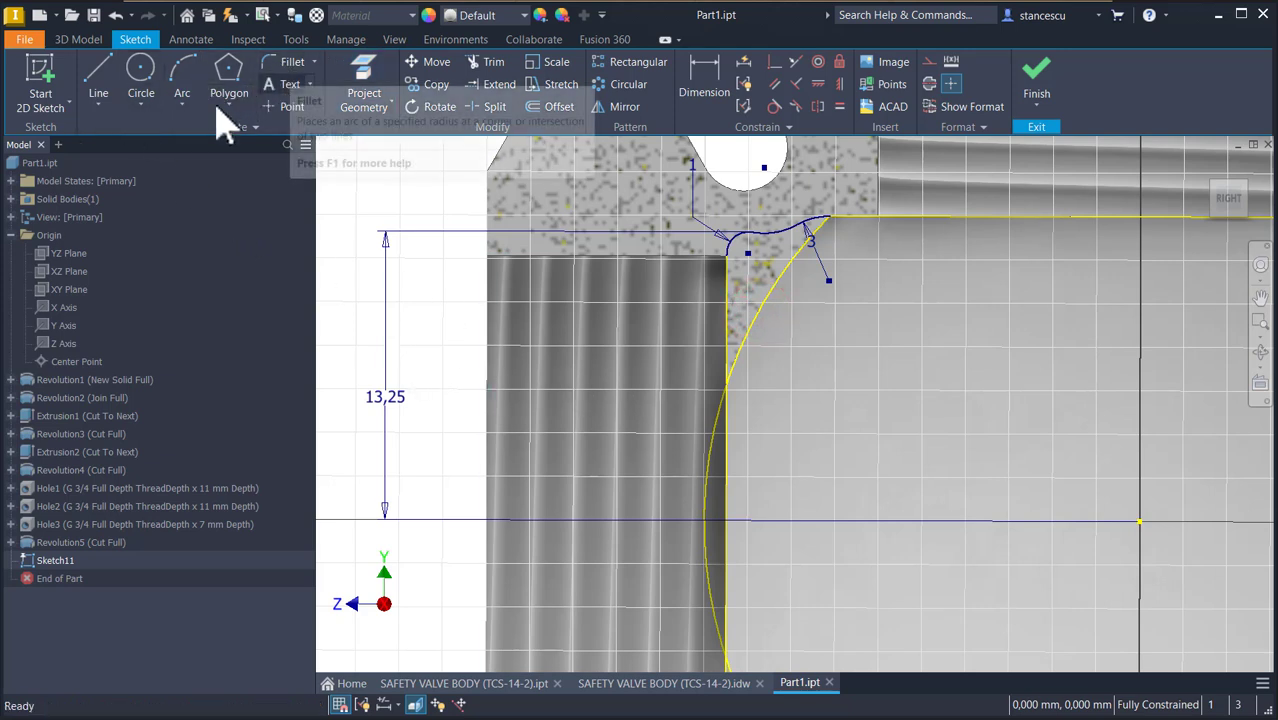
pyautogui.click(182, 72)
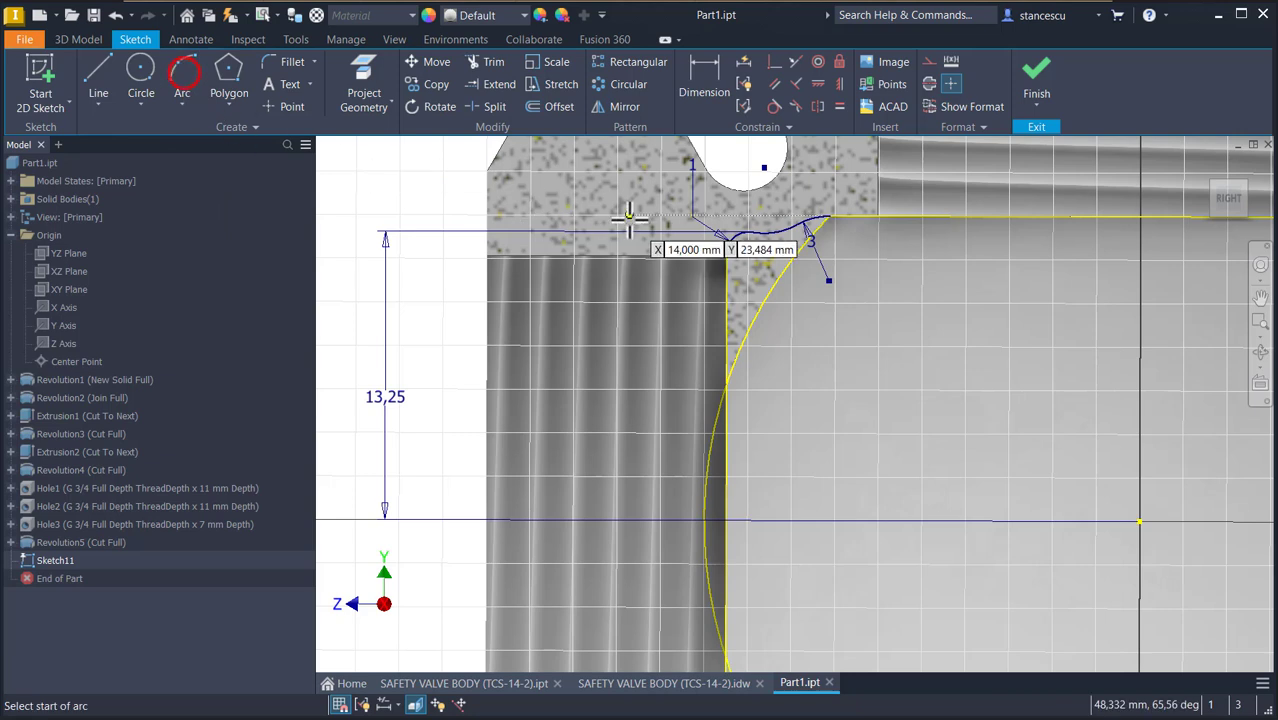
pyautogui.click(828, 218)
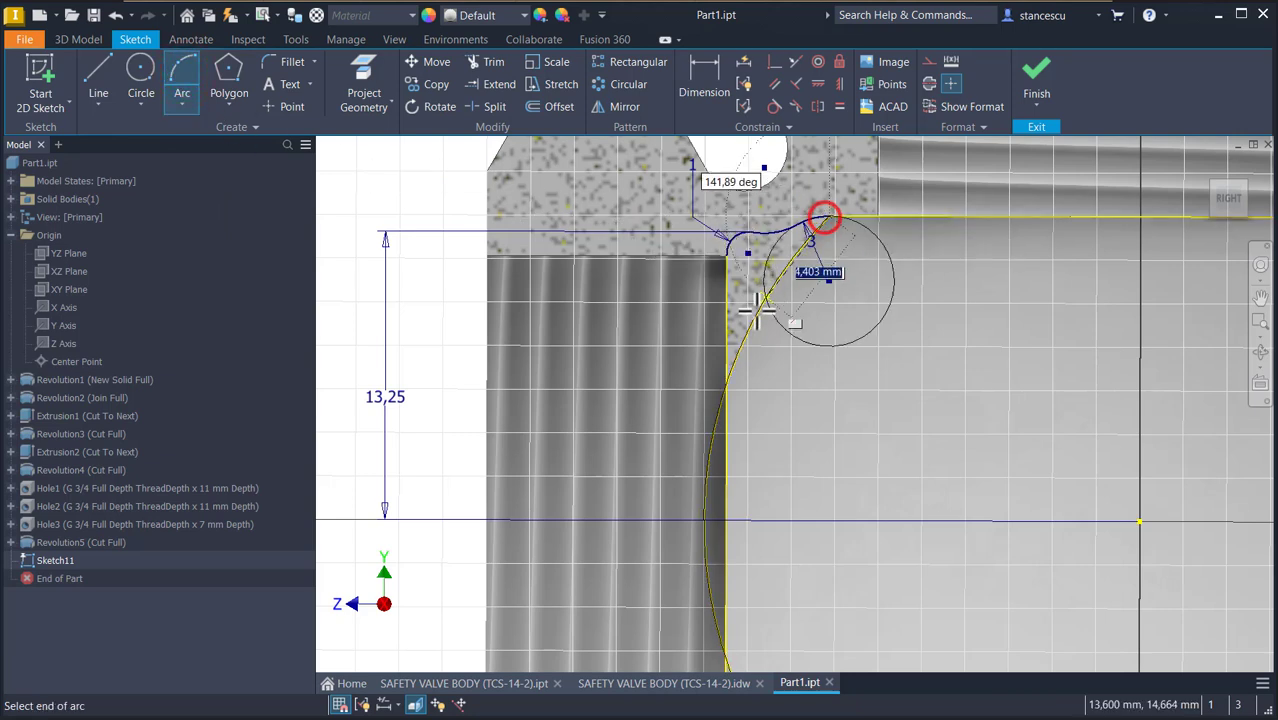
pyautogui.click(727, 386)
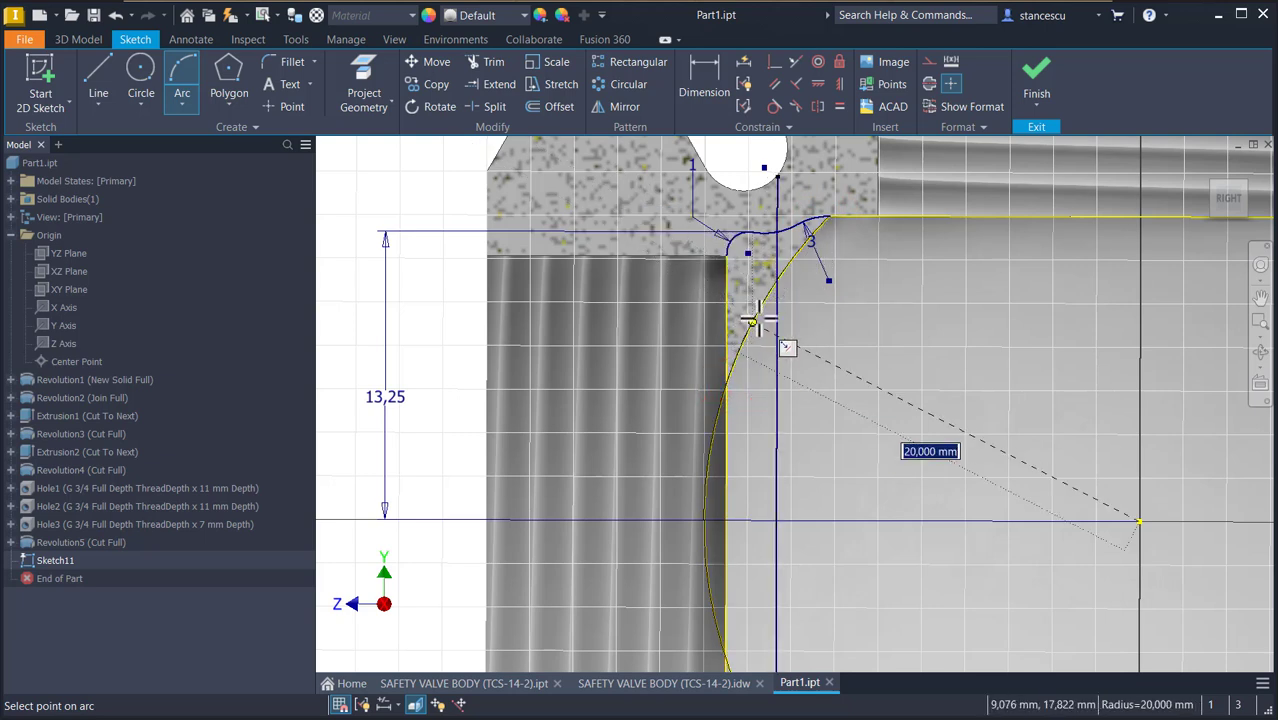
pyautogui.click(757, 319)
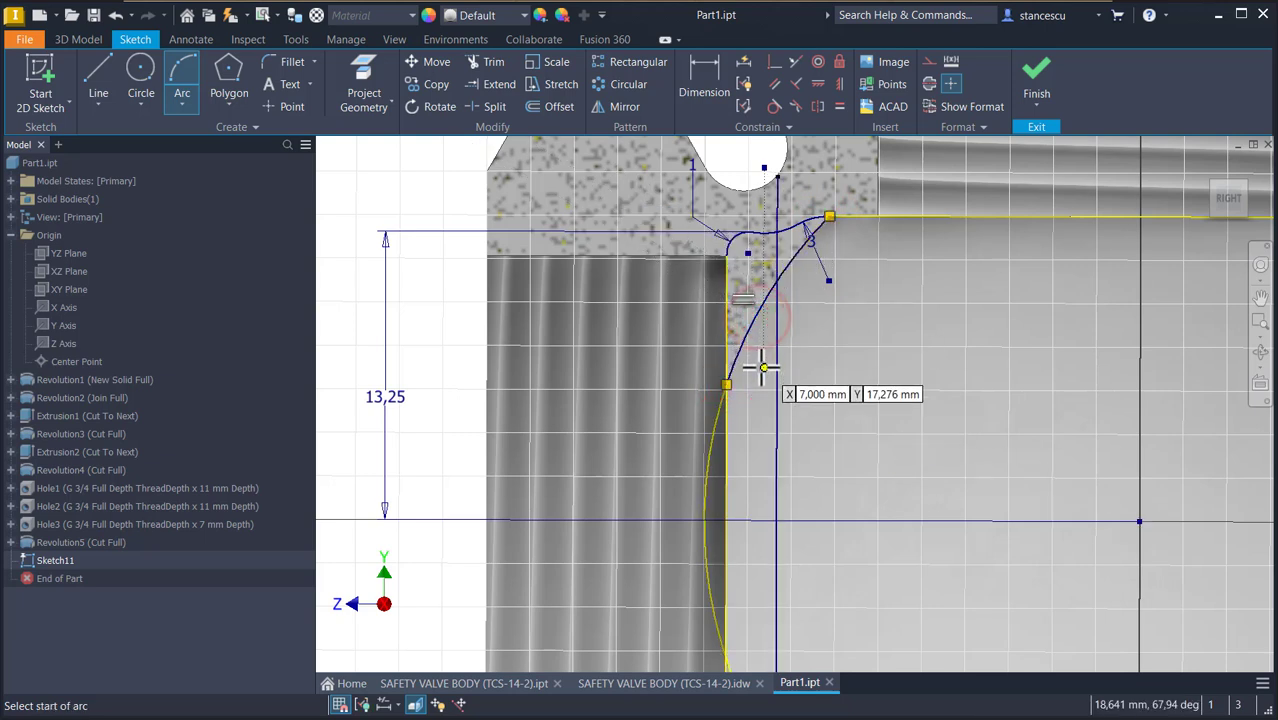
pyautogui.press('Escape')
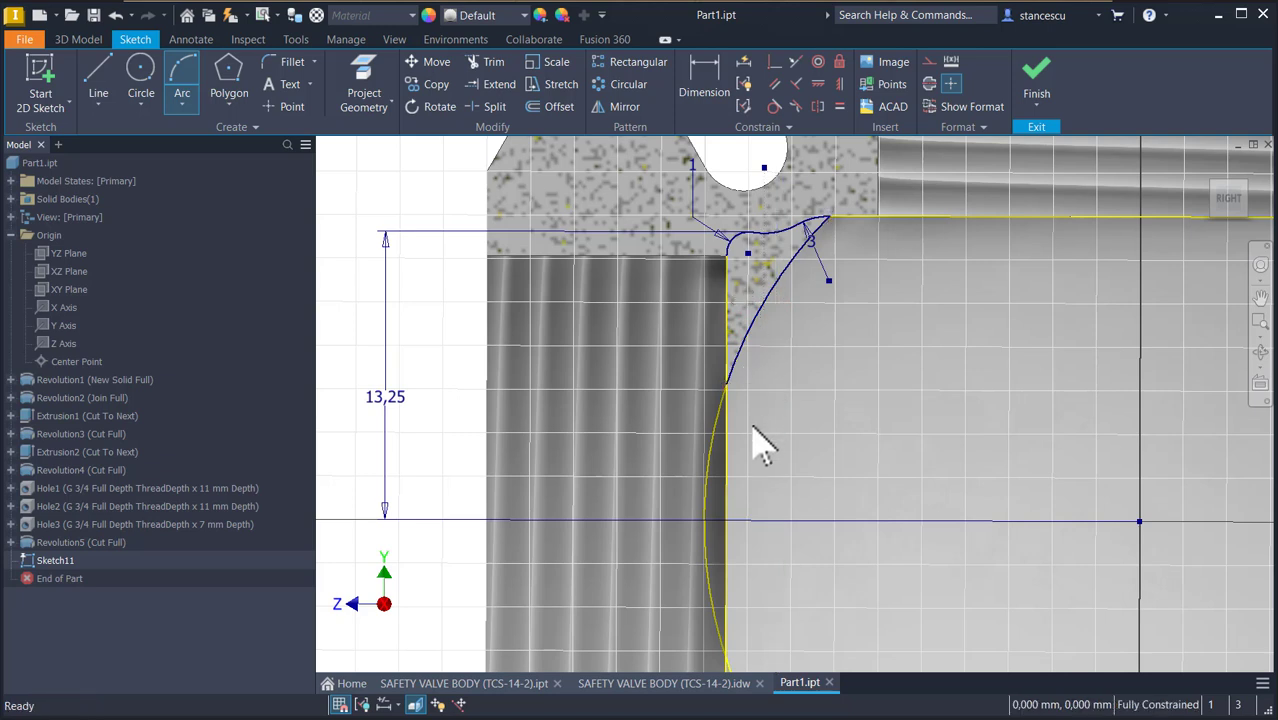
# Close the profile with a vertical line from the R1 curve's lower end to the traced arc's lower end.
pyautogui.click(98, 80)
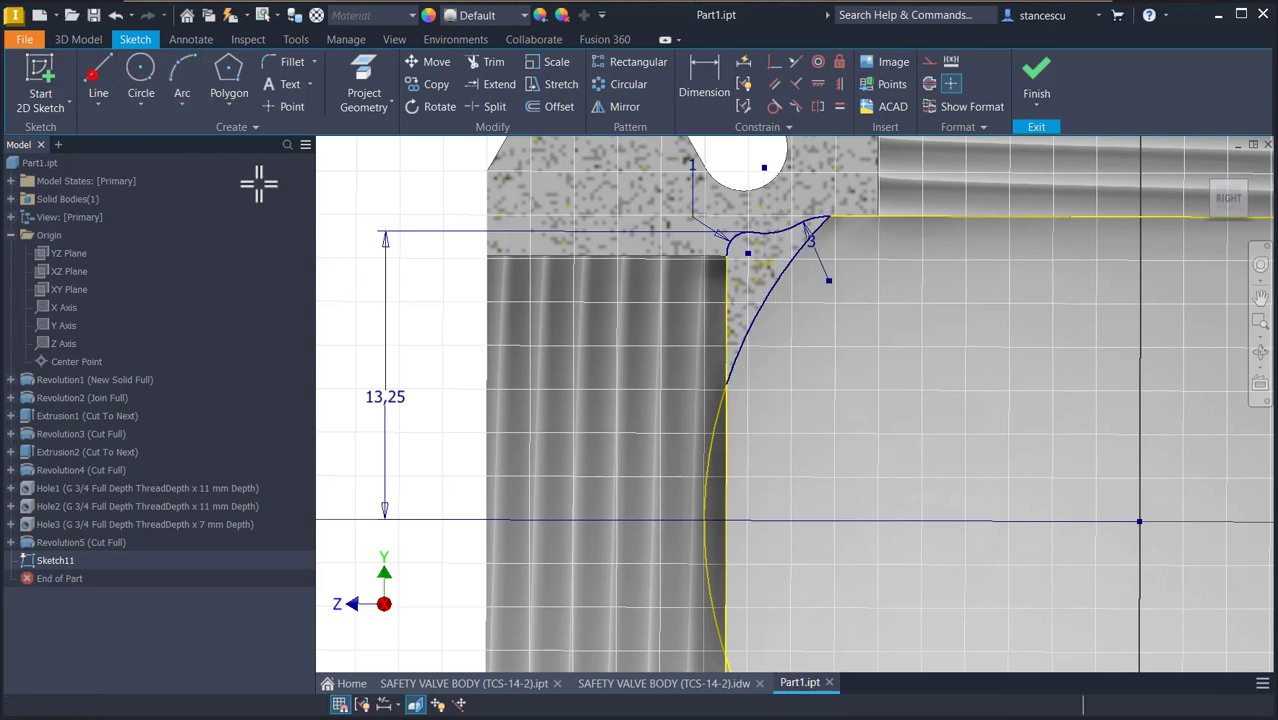
pyautogui.click(727, 254)
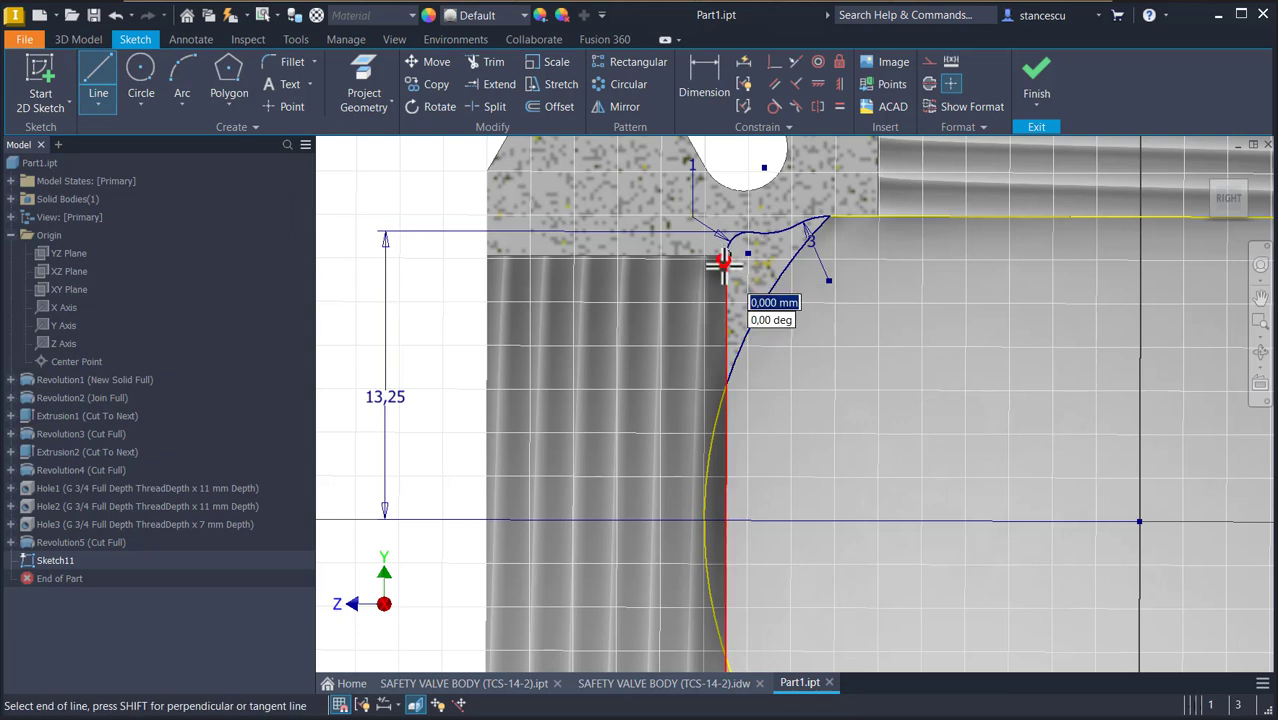
pyautogui.click(726, 383)
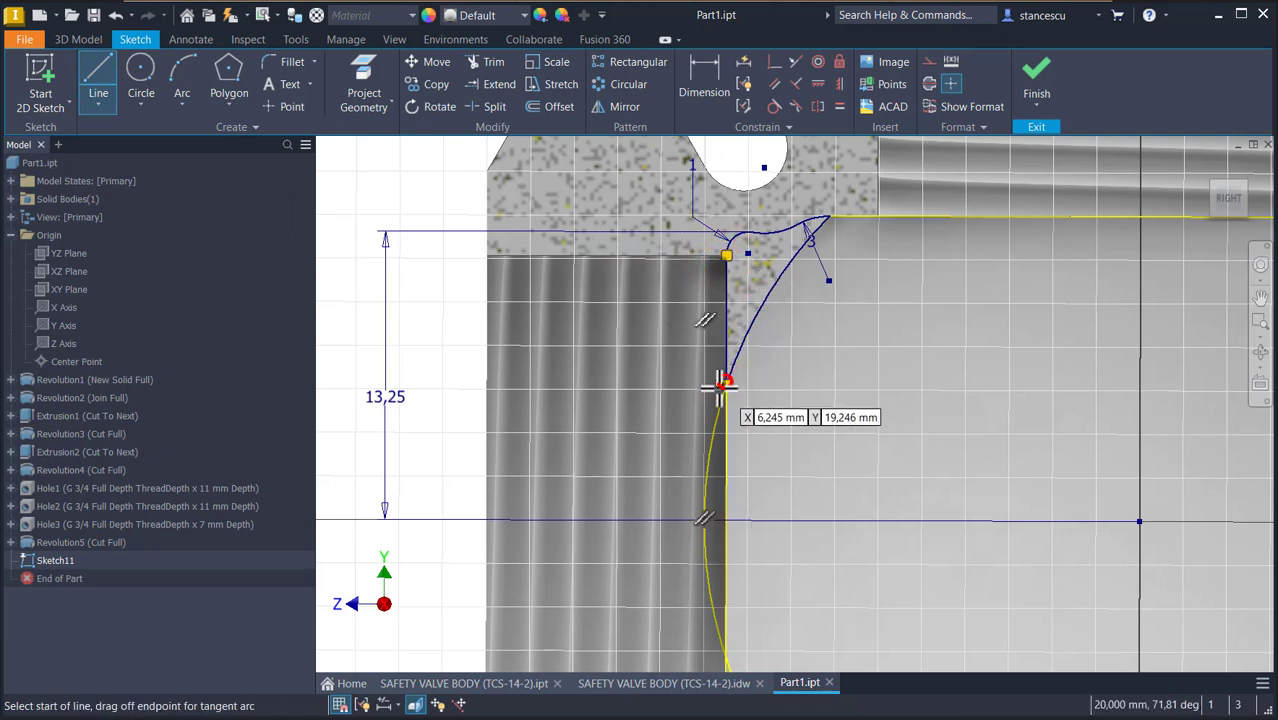
pyautogui.press('Escape')
# Convert the projected vertical edge and projected cavity arc to construction geometry and finish the sketch.
pyautogui.moveTo(821, 455); pyautogui.dragTo(568, 516)
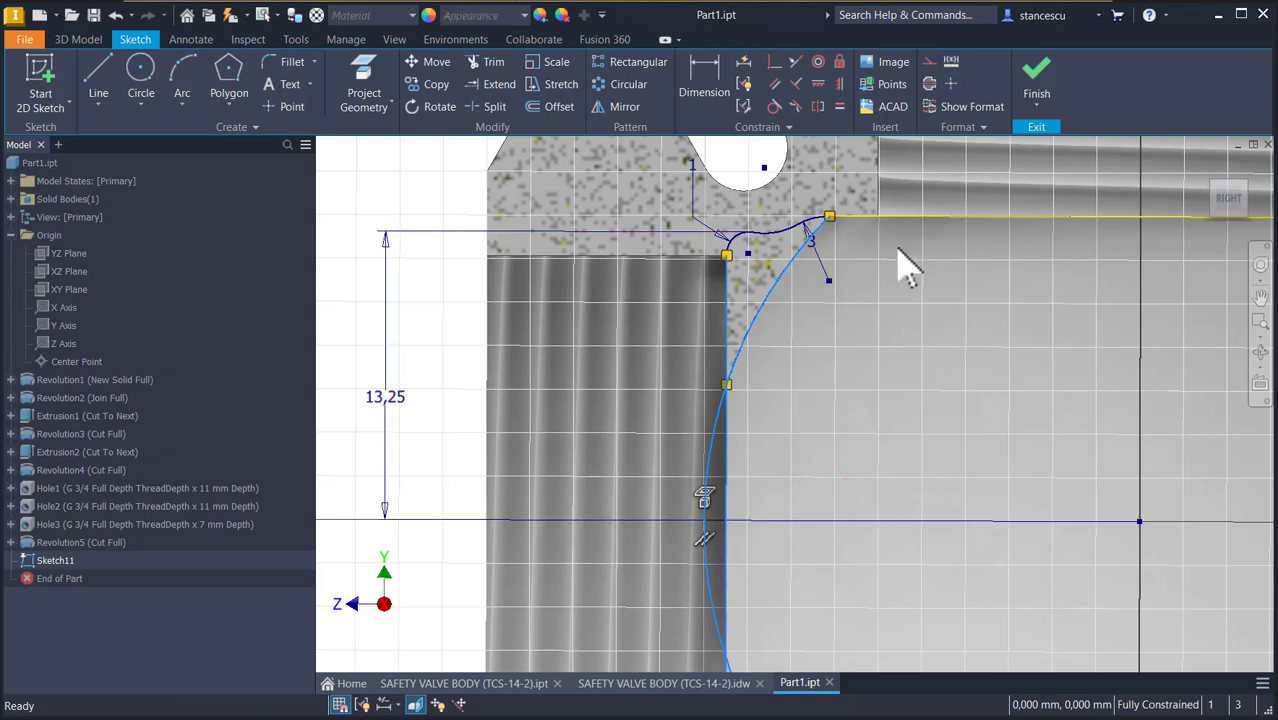
pyautogui.click(929, 61)
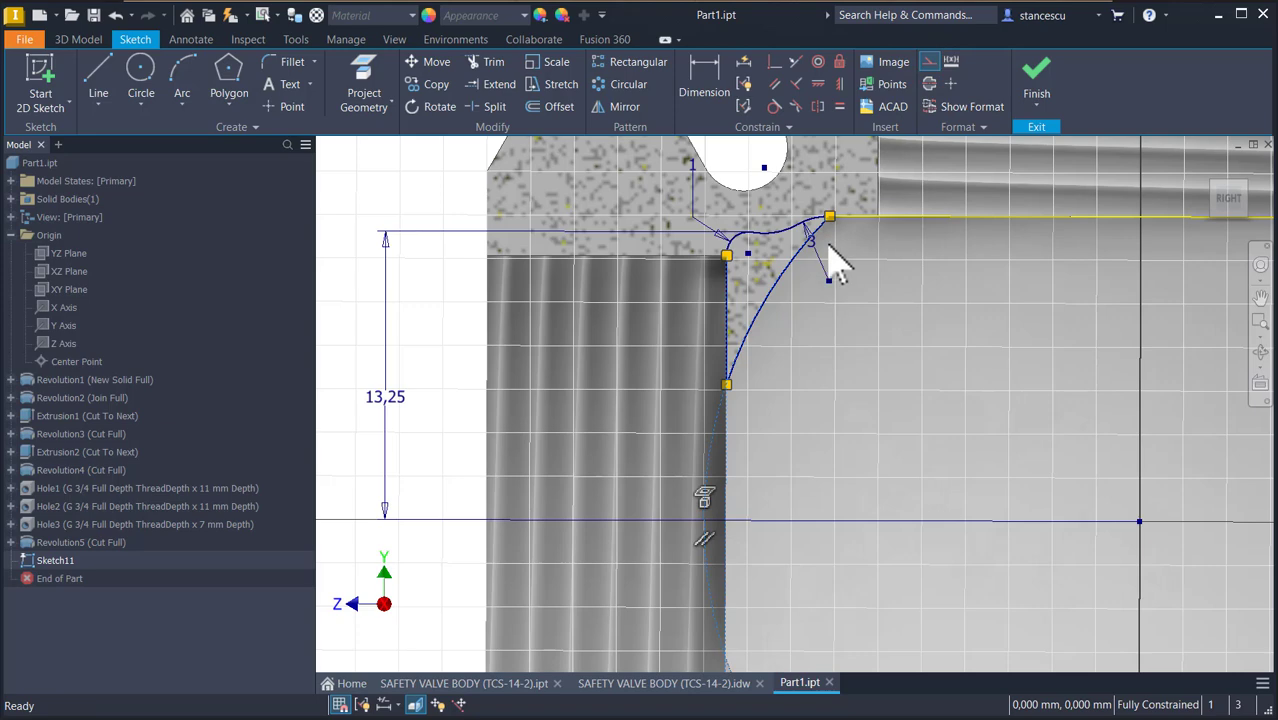
pyautogui.click(1036, 92)
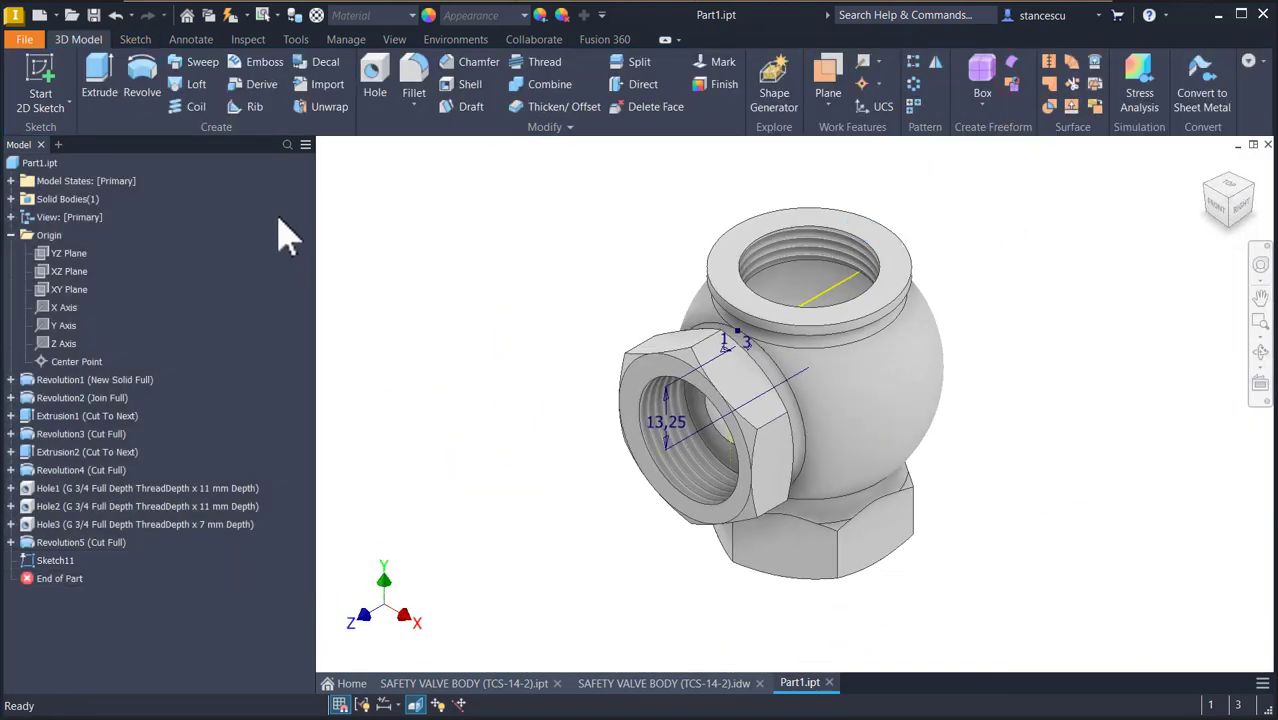
# Revolve the closed profile a full 360° about the Z axis as a cut and return to the home view.
pyautogui.click(141, 80)
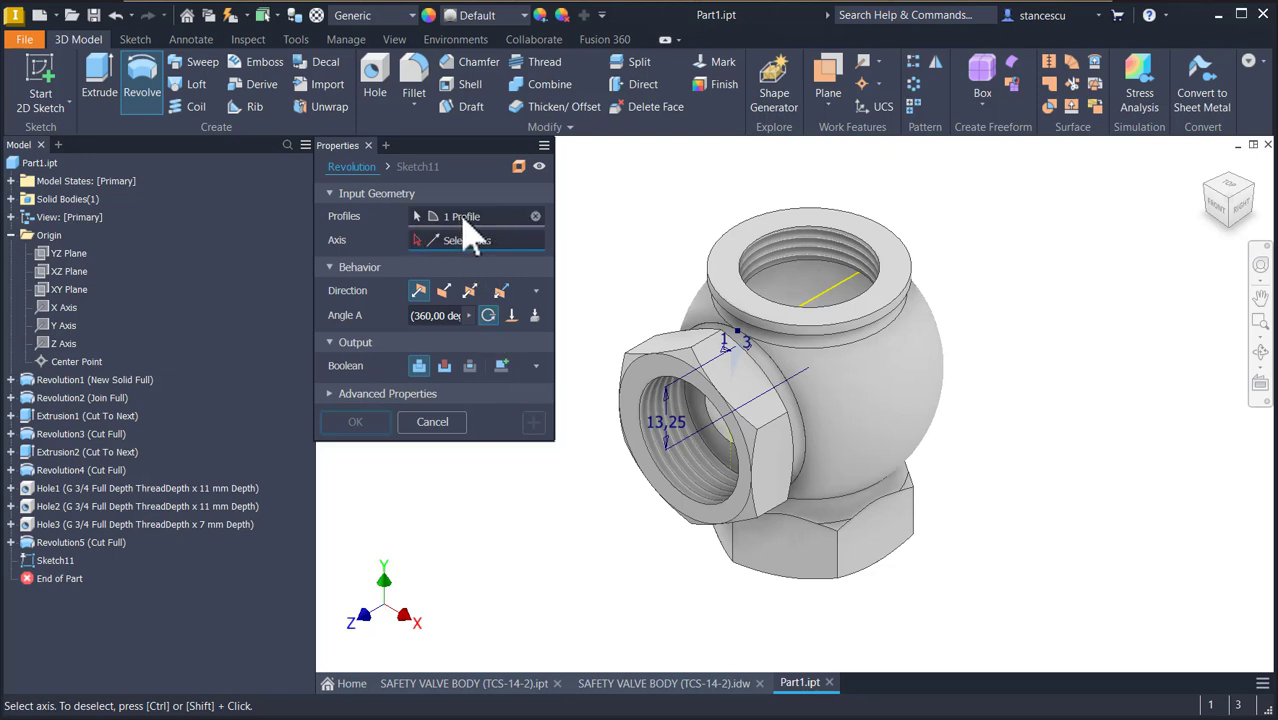
pyautogui.click(58, 344)
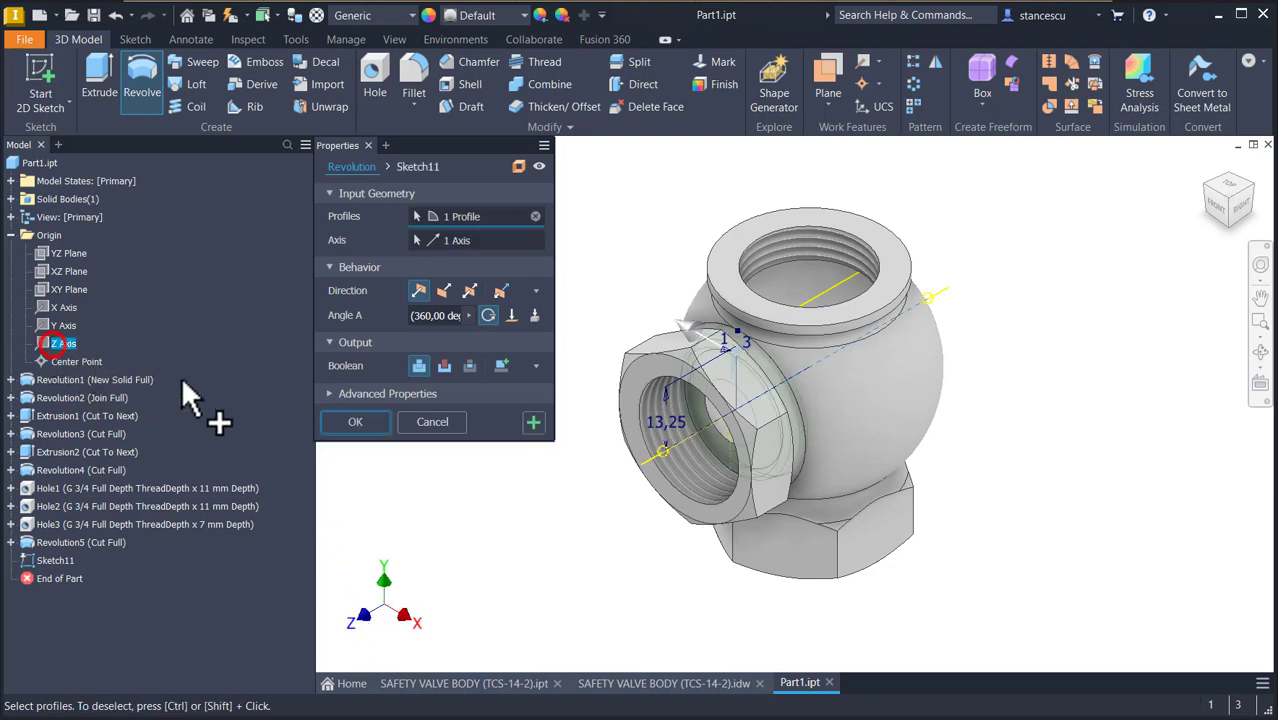
pyautogui.click(444, 366)
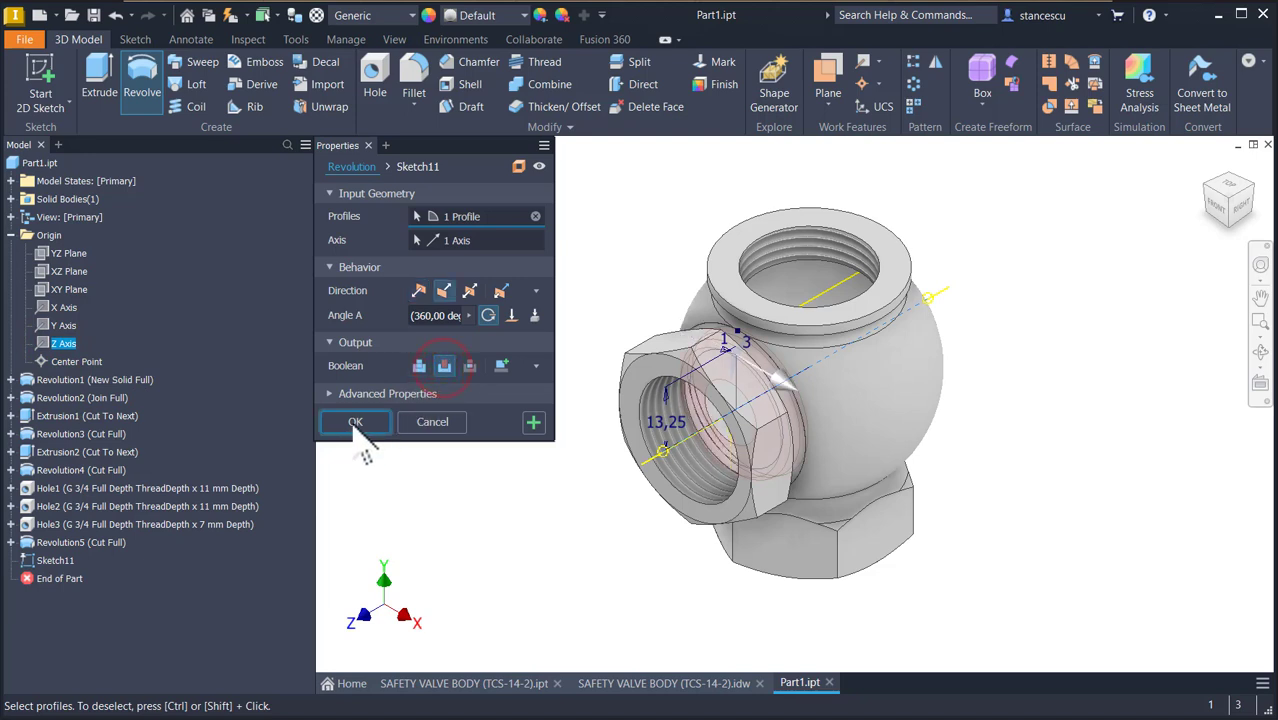
pyautogui.click(355, 422)
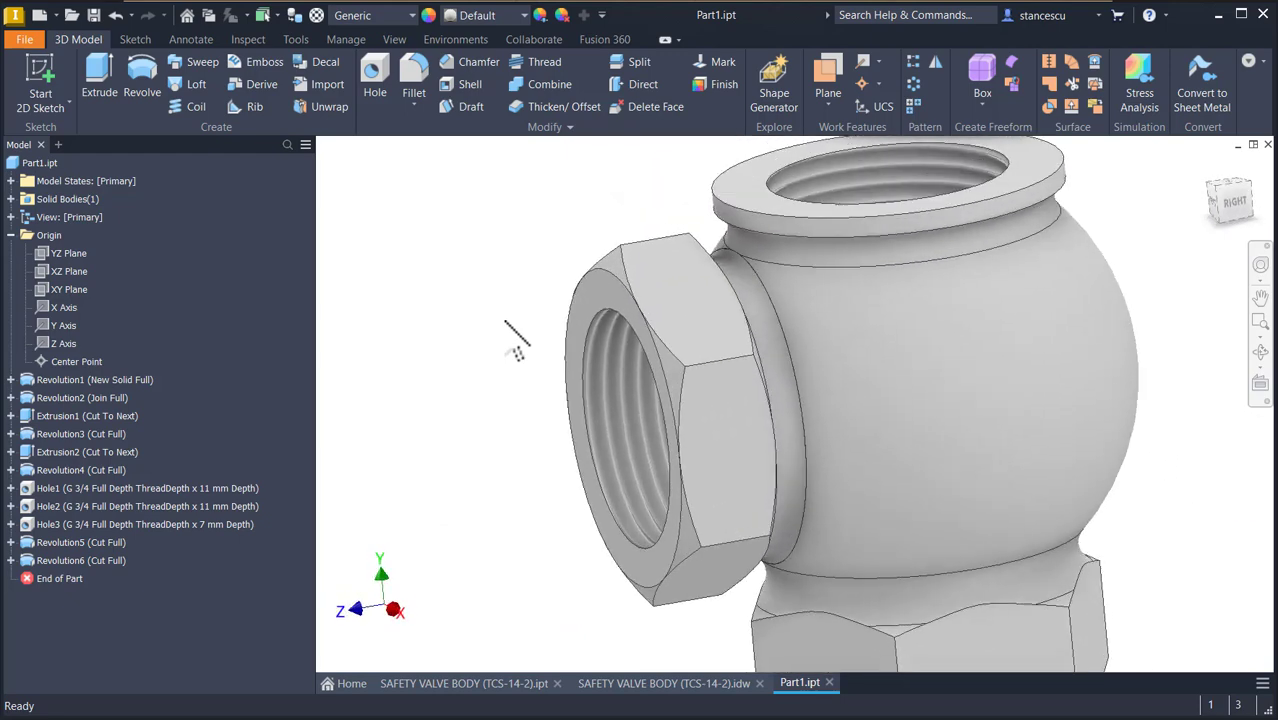
pyautogui.press('F6')
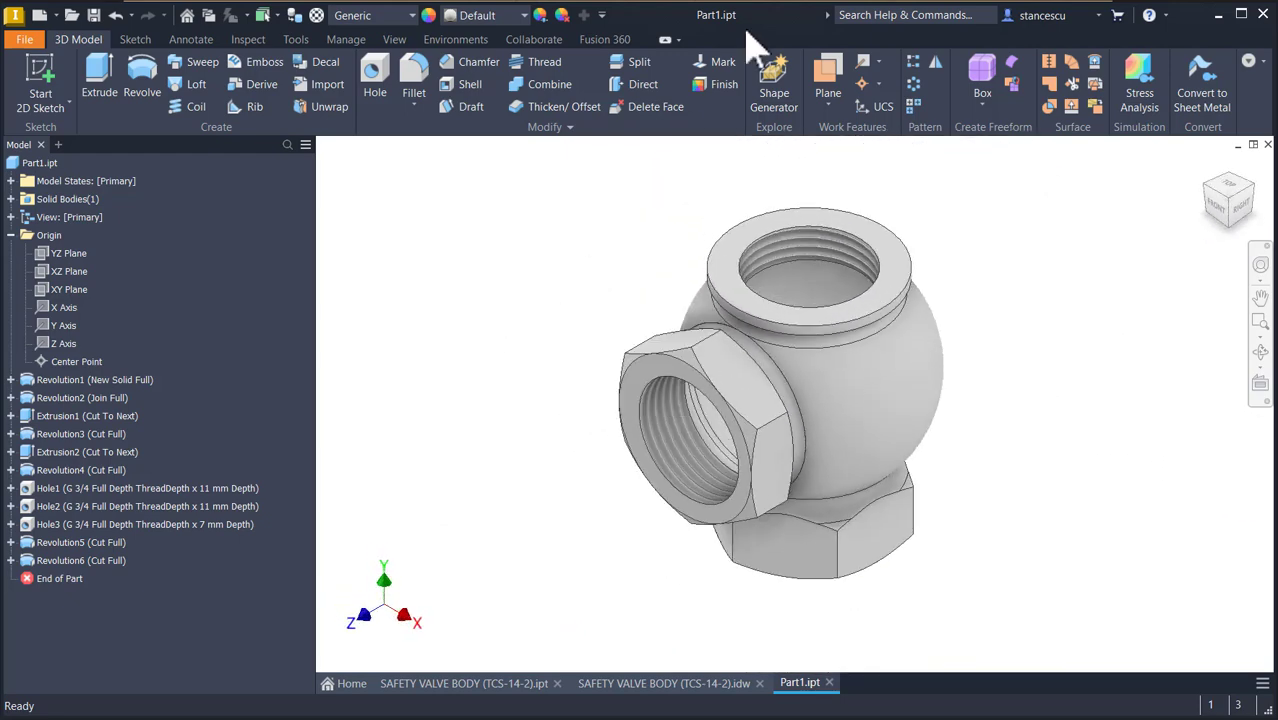
# Examine section A-A in the SAFETY VALVE BODY (TCS-14-2).idw drawing for the inner seat dimensions, and return to Part1.ipt.
pyautogui.click(652, 681)
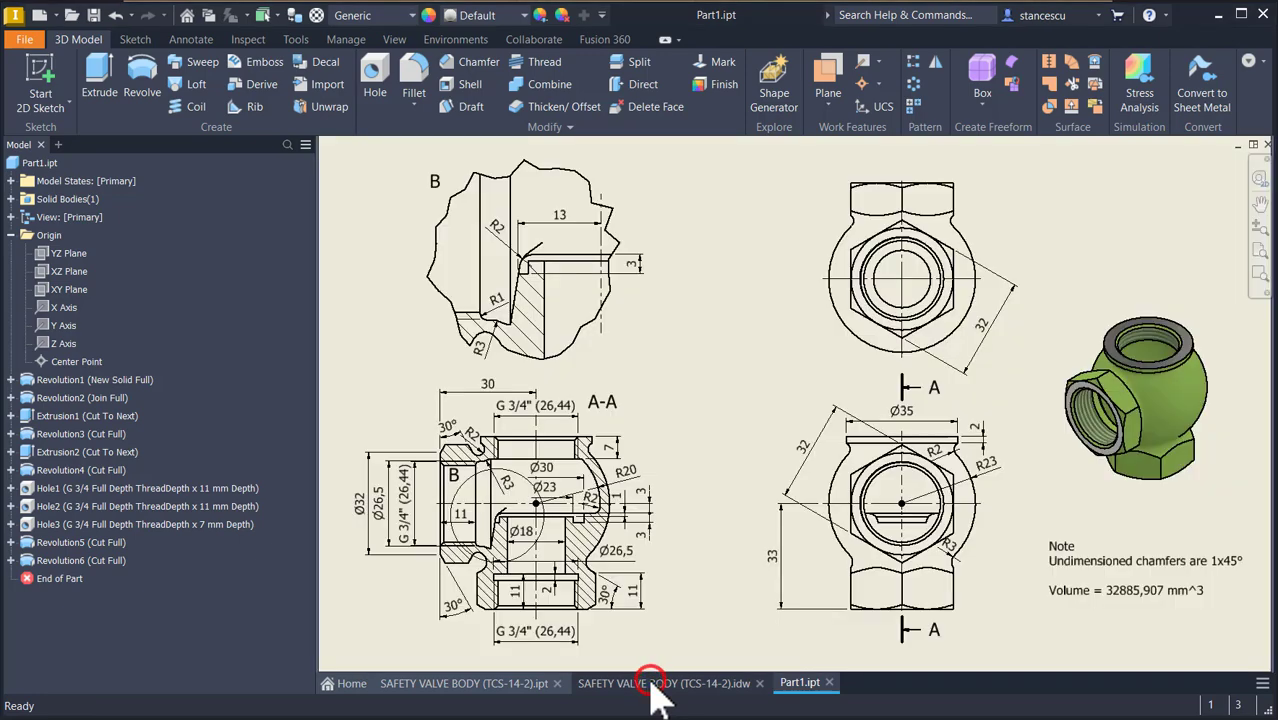
pyautogui.scroll(-3, 560, 543)
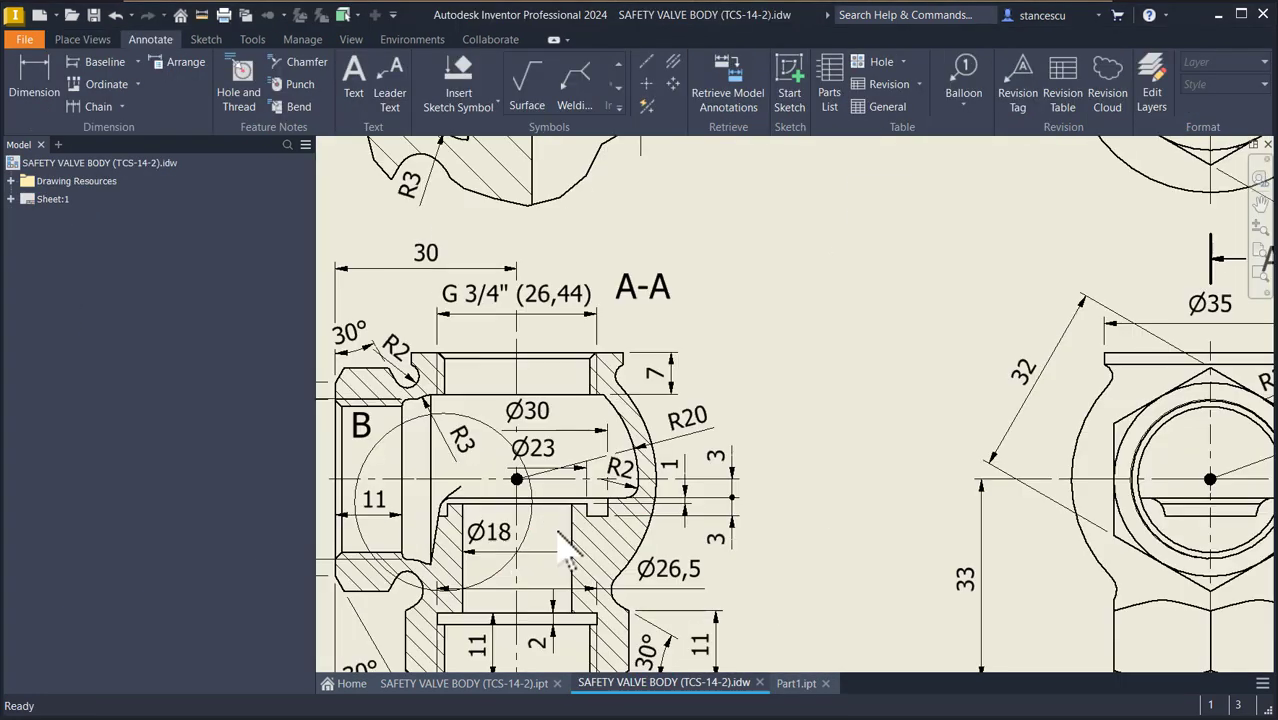
pyautogui.moveTo(567, 548); pyautogui.dragTo(669, 488, button='middle')
pyautogui.click(706, 440)
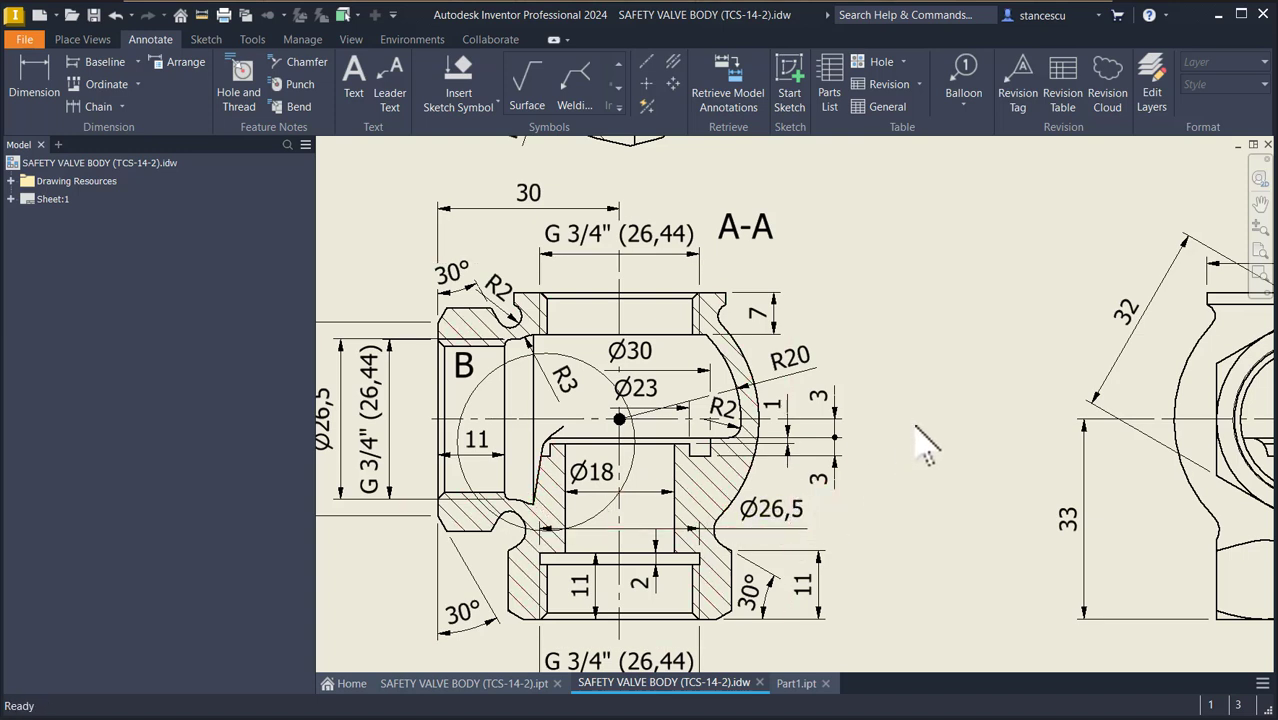
pyautogui.click(795, 684)
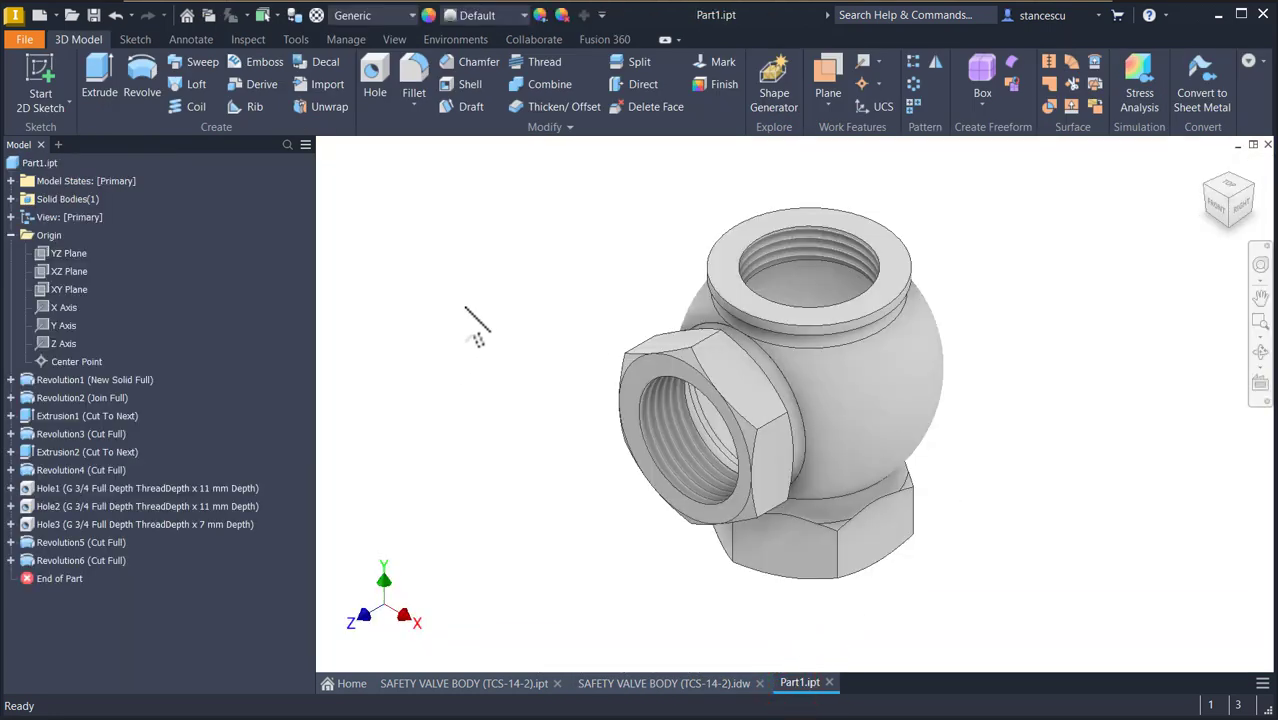
# Create a sketch on the YZ plane, slice the graphics, and project the arc of the spherical cavity.
pyautogui.click(60, 256)
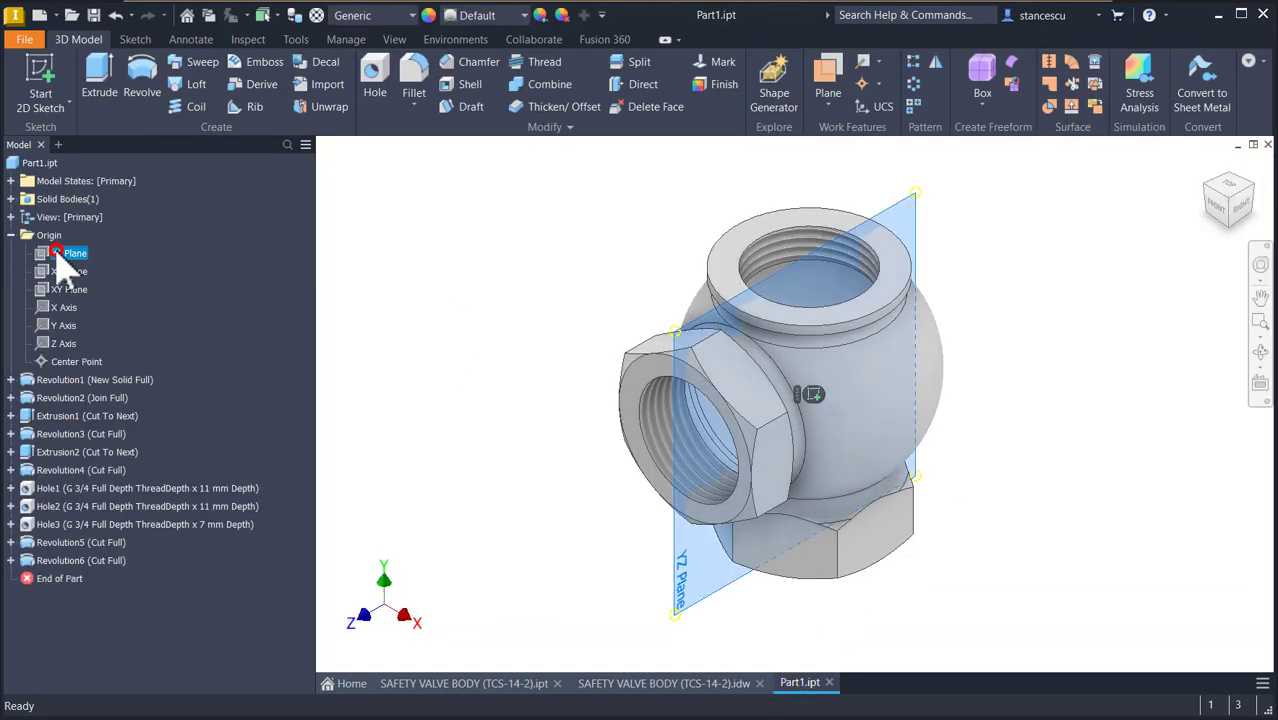
pyautogui.rightClick(60, 256)
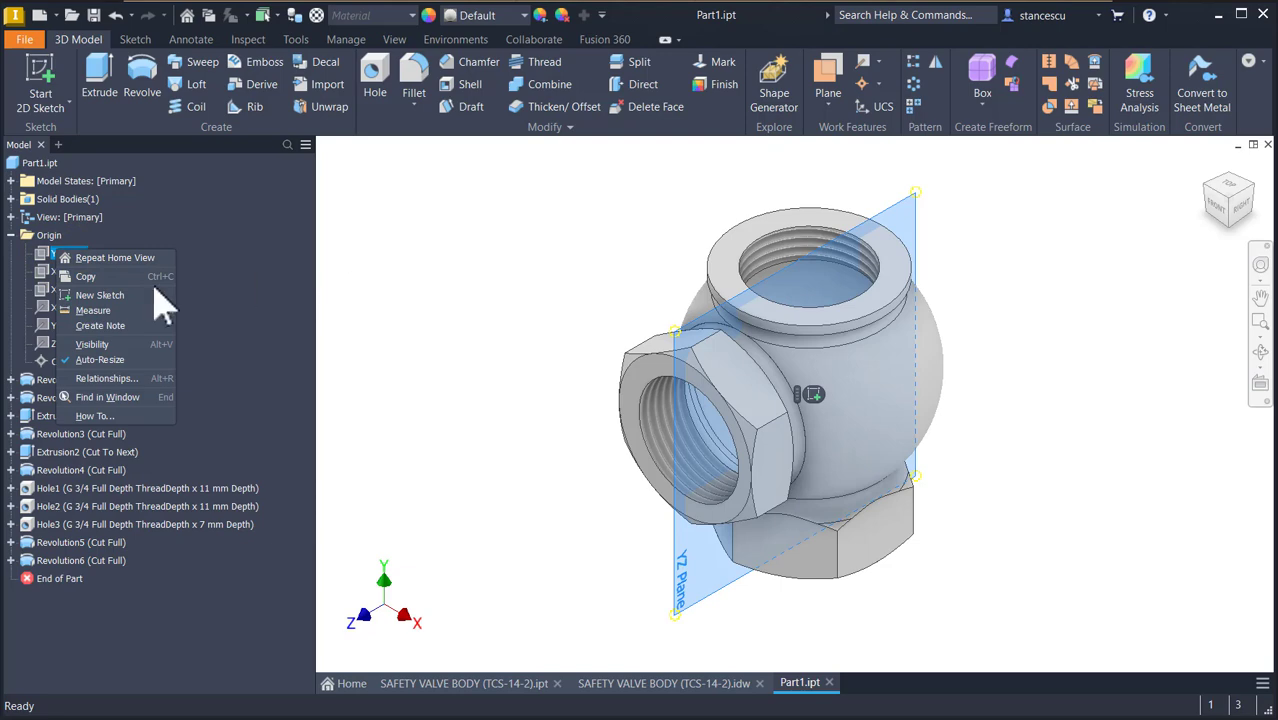
pyautogui.click(105, 295)
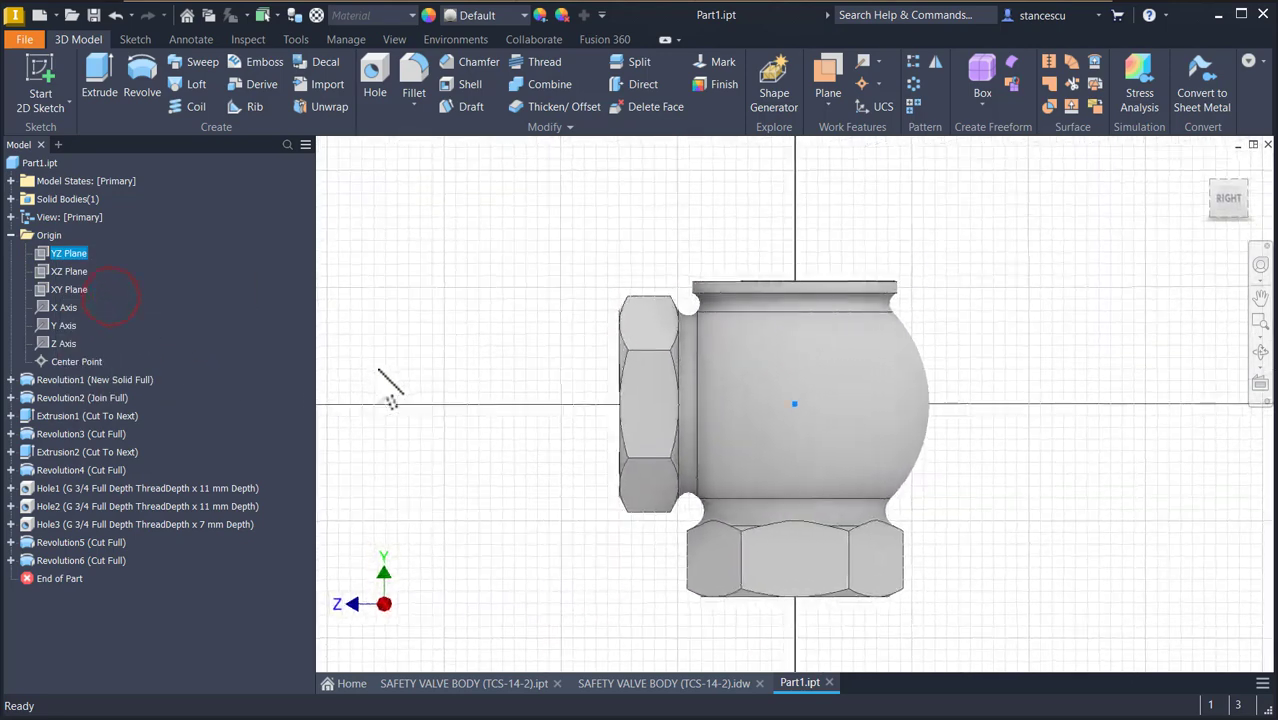
pyautogui.press('F7')
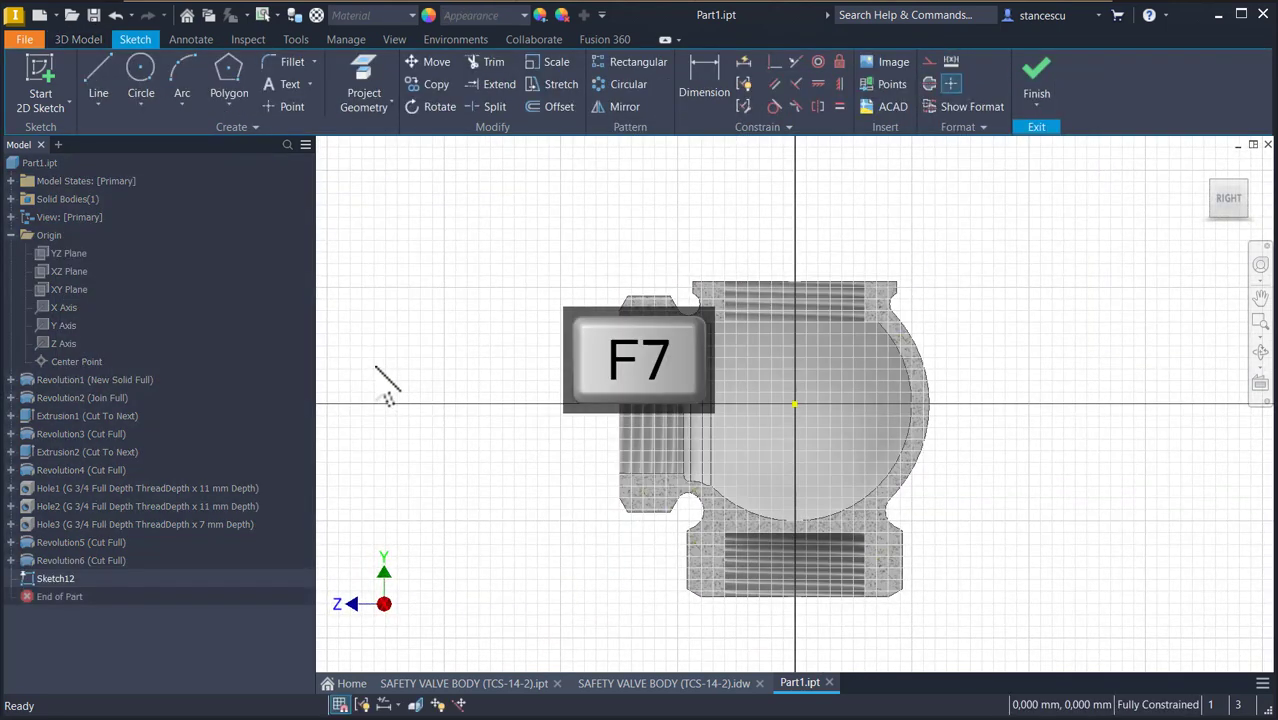
pyautogui.click(368, 88)
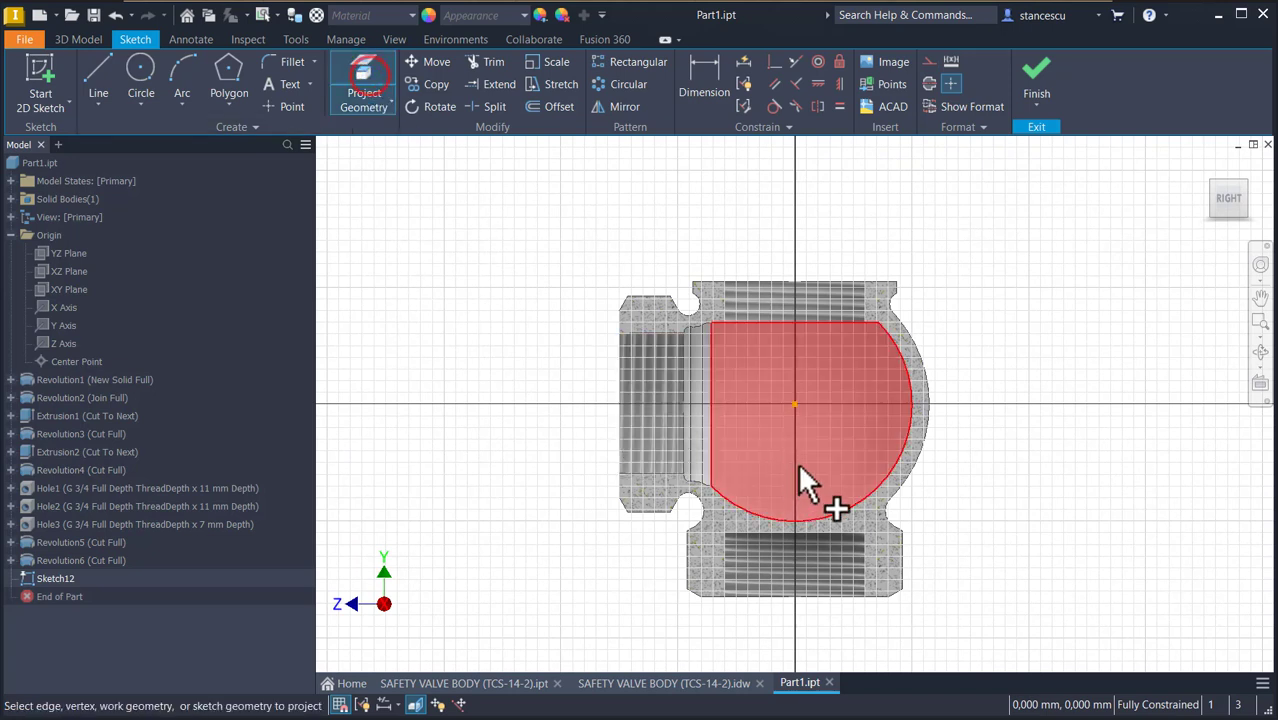
pyautogui.click(880, 480)
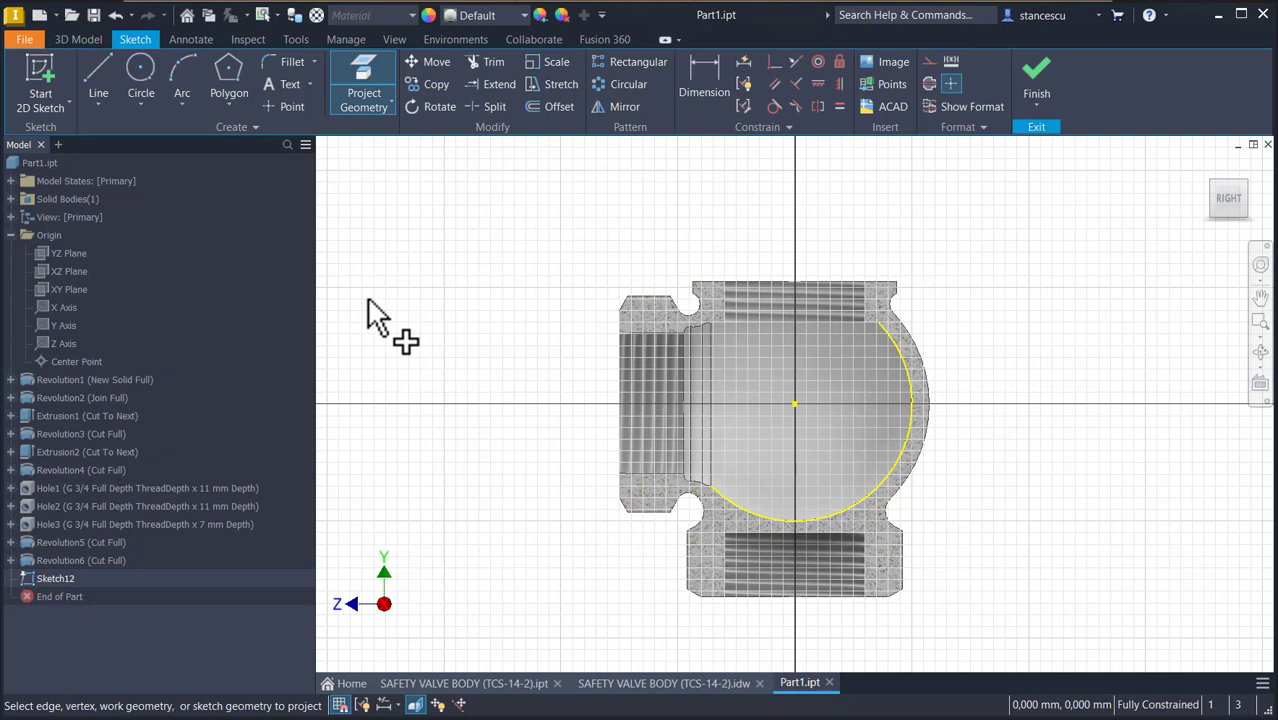
# Draw a vertical line from the origin down to the cavity arc's lowest point and convert it to a centerline.
pyautogui.click(100, 72)
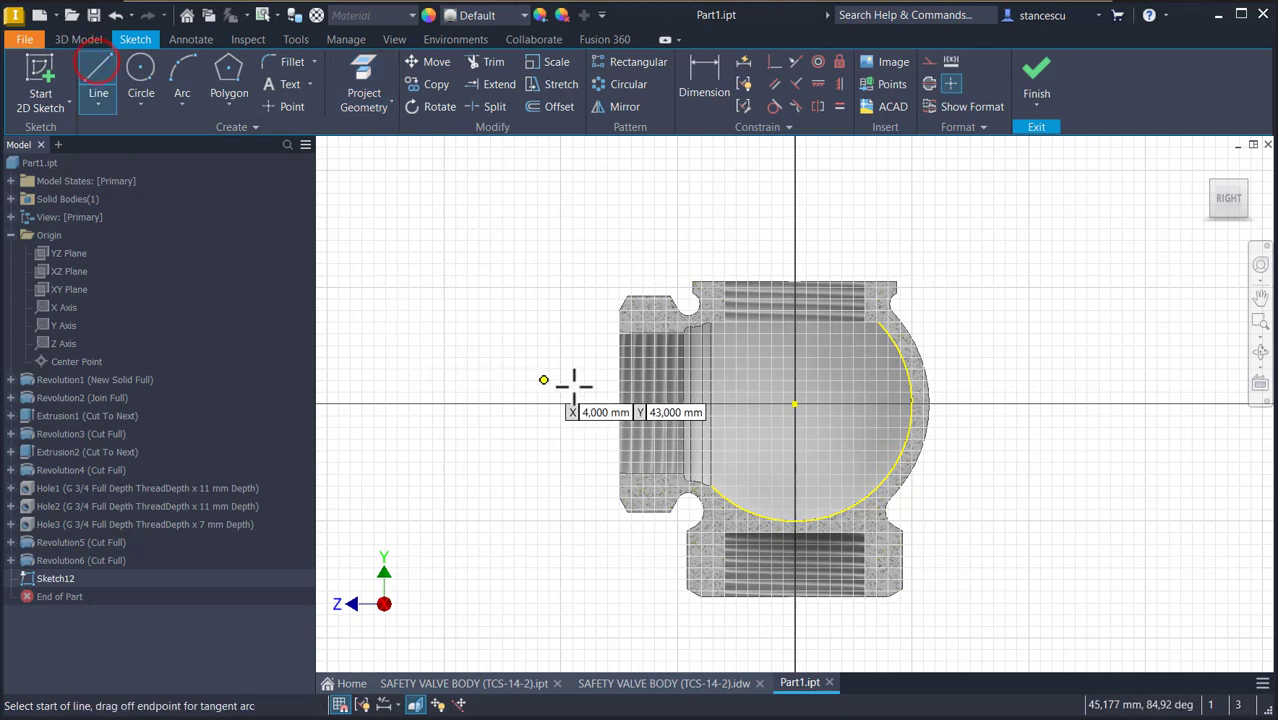
pyautogui.click(795, 404)
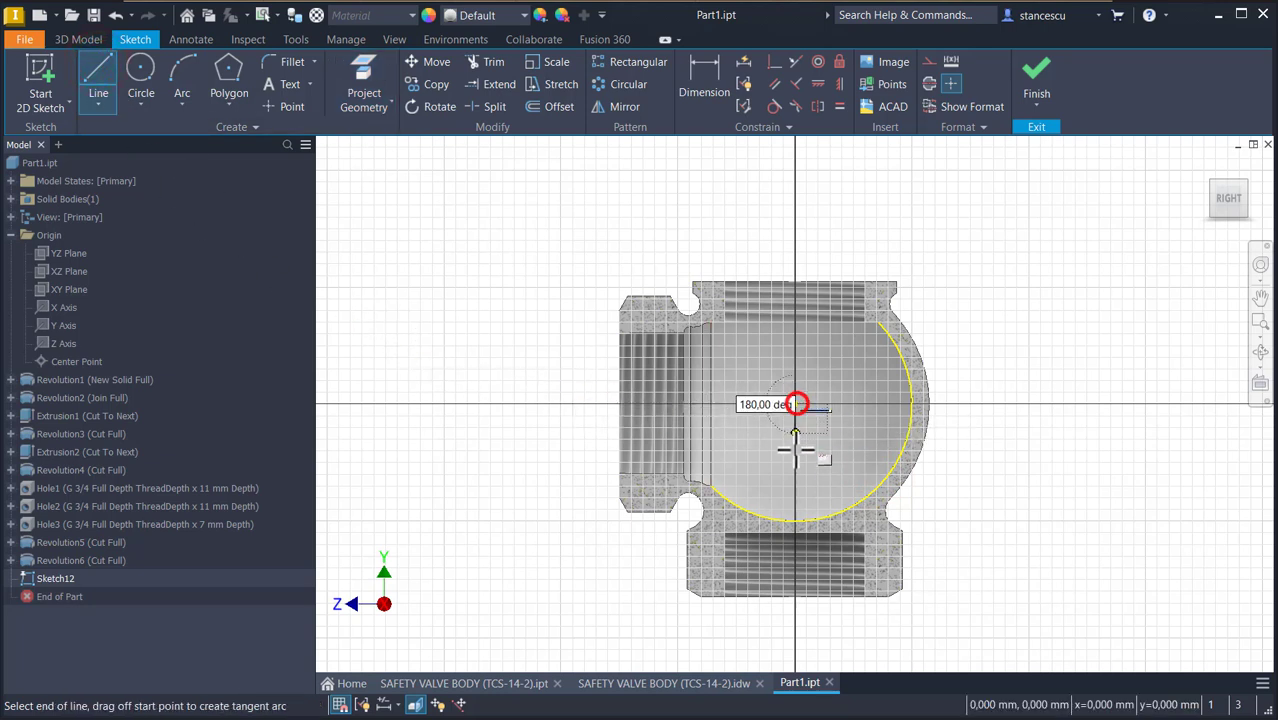
pyautogui.doubleClick(795, 521)
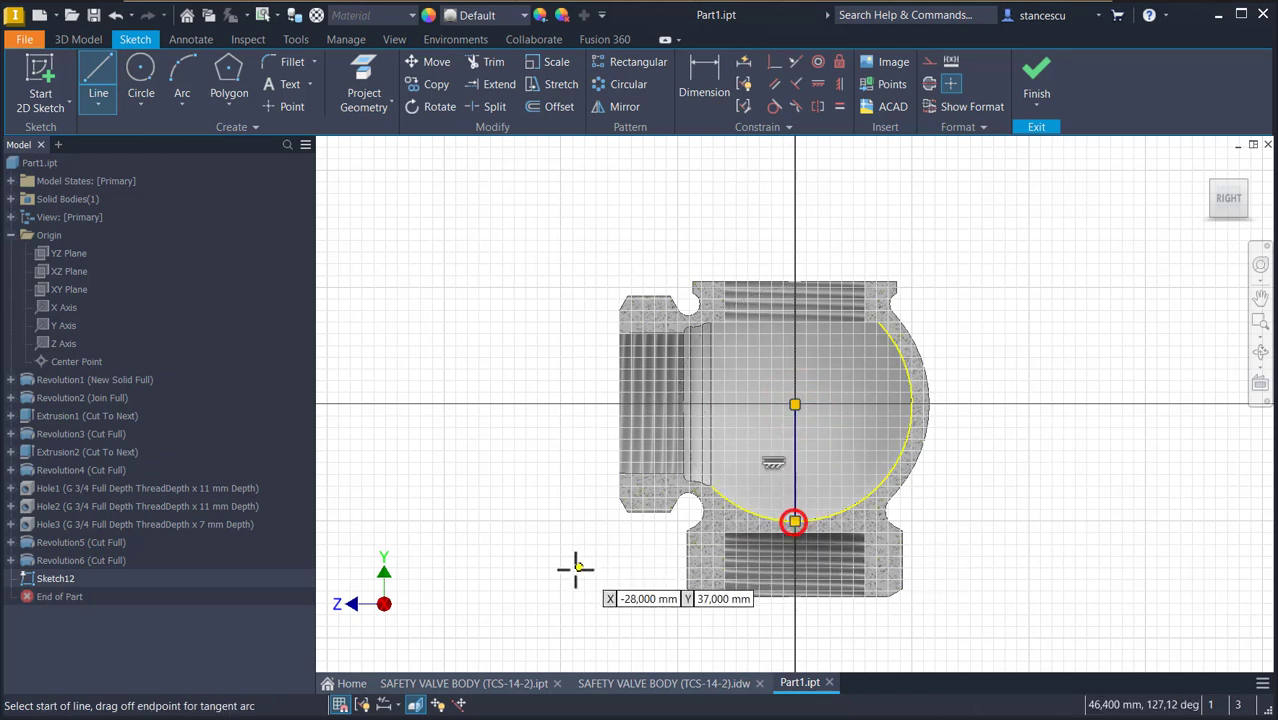
pyautogui.press('Escape')
pyautogui.click(796, 455)
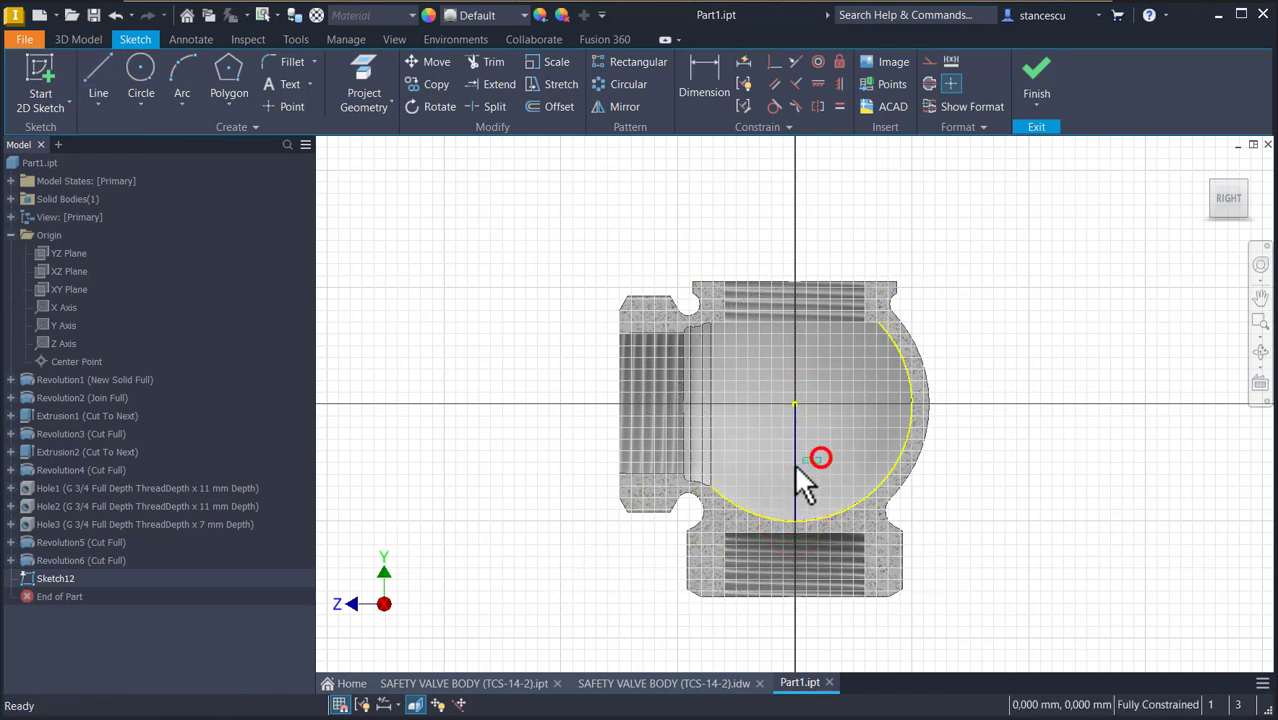
pyautogui.click(930, 84)
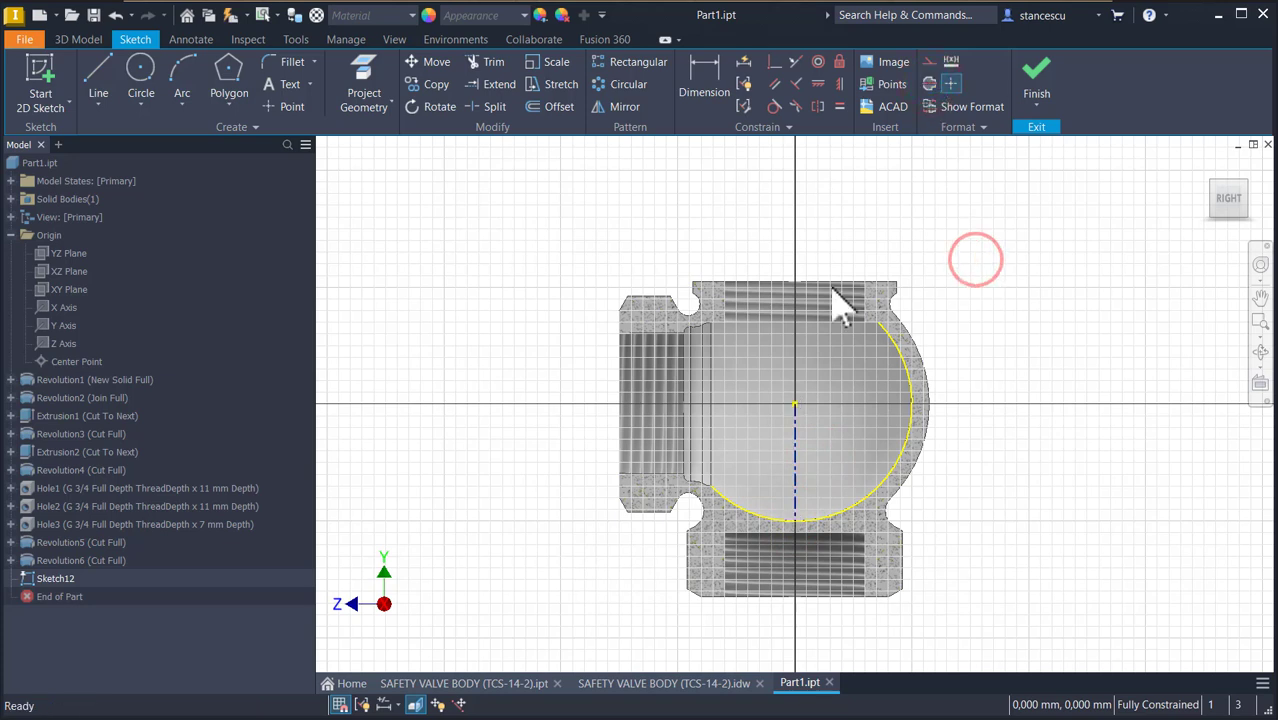
# Draw a horizontal line just below the origin, from the centerline across to the projected cavity arc.
pyautogui.click(102, 72)
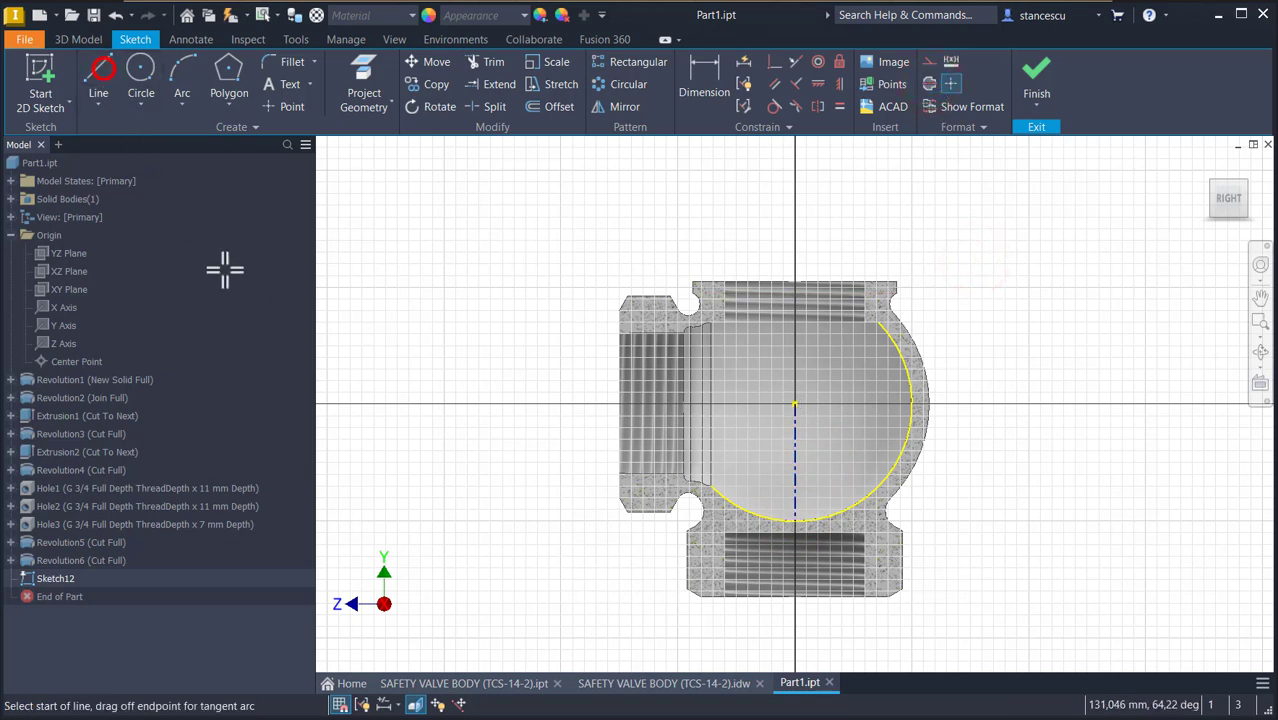
pyautogui.click(795, 421)
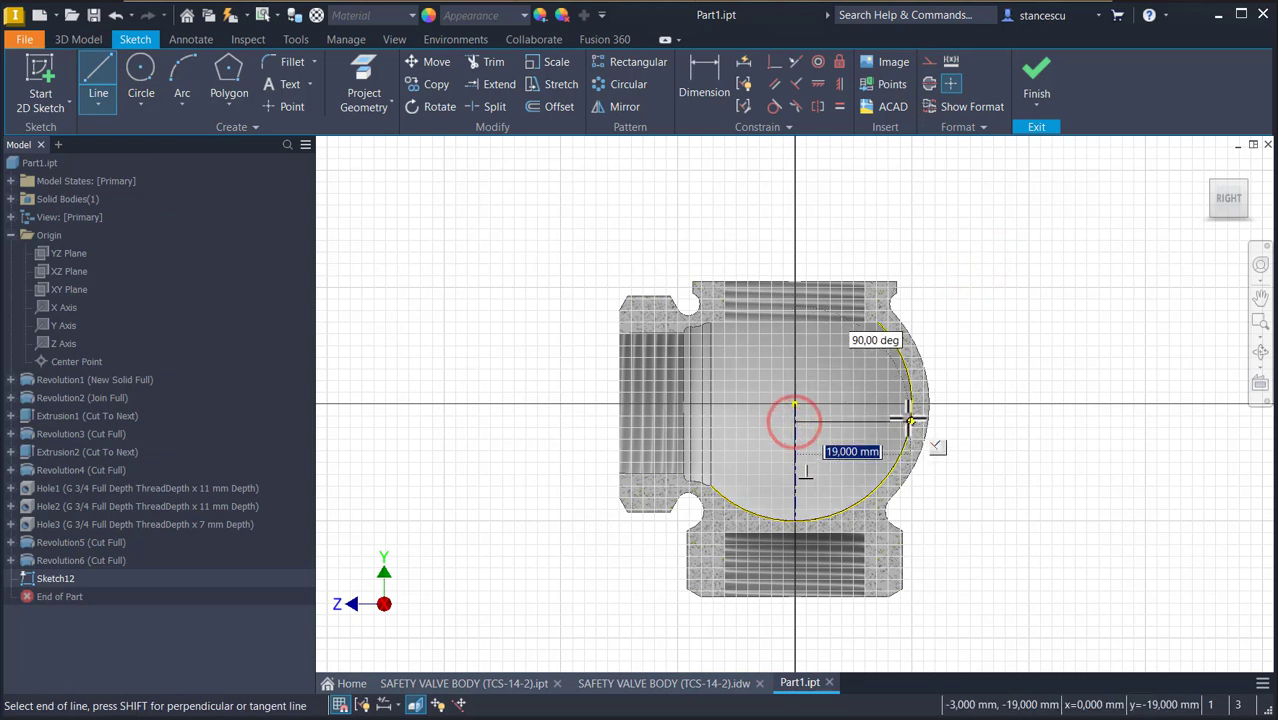
pyautogui.click(910, 421)
pyautogui.press('Escape')
pyautogui.press('Escape')
# Dimension the horizontal line 3 mm below the origin.
pyautogui.press('d')
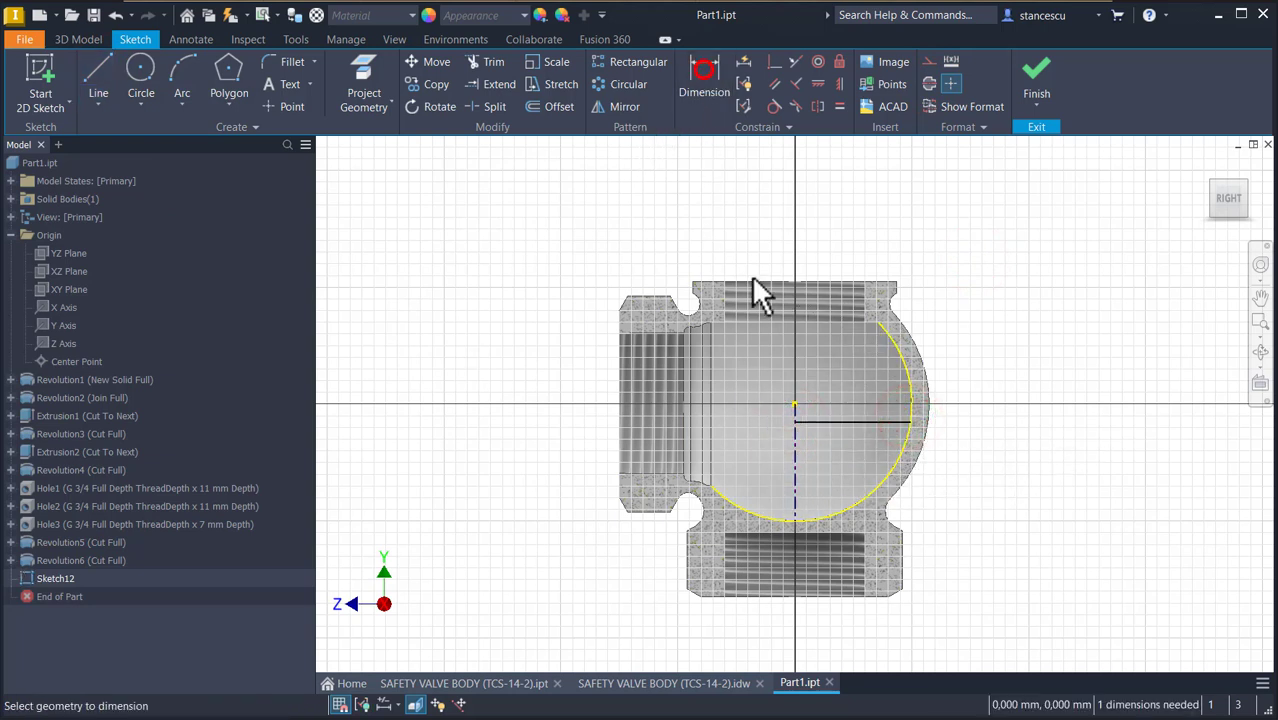
pyautogui.click(857, 421)
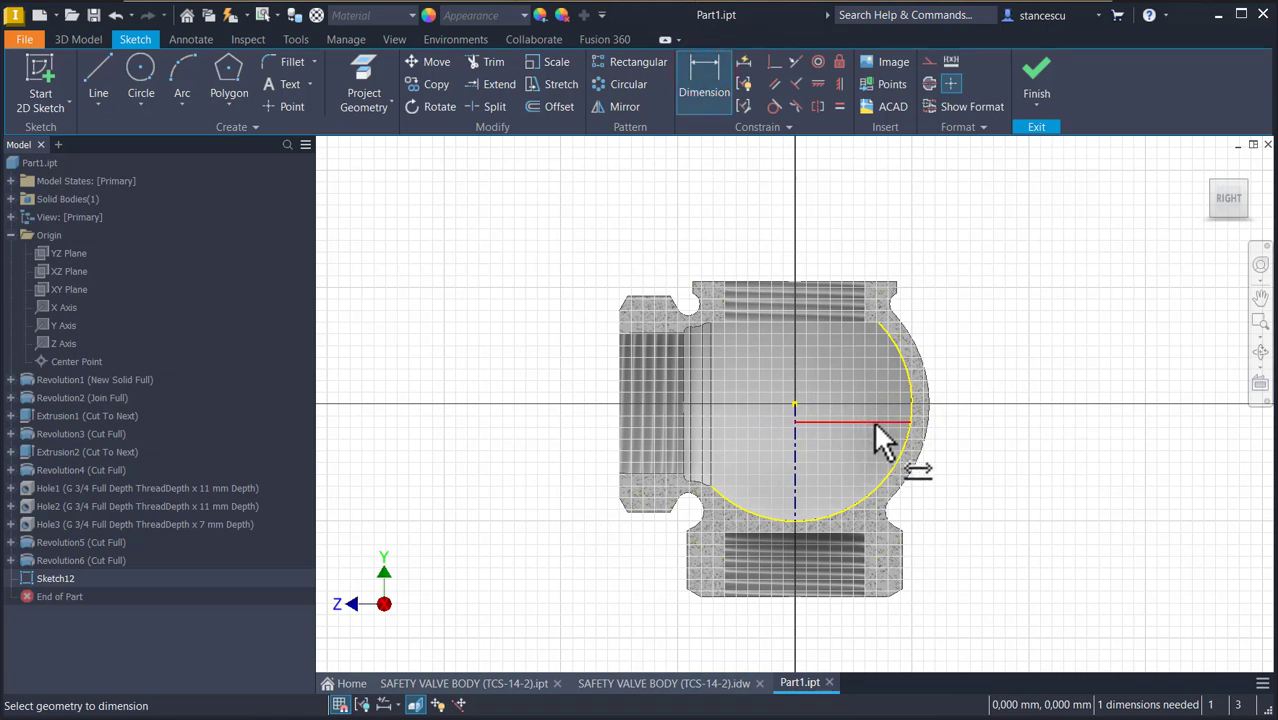
pyautogui.click(796, 403)
pyautogui.click(998, 421)
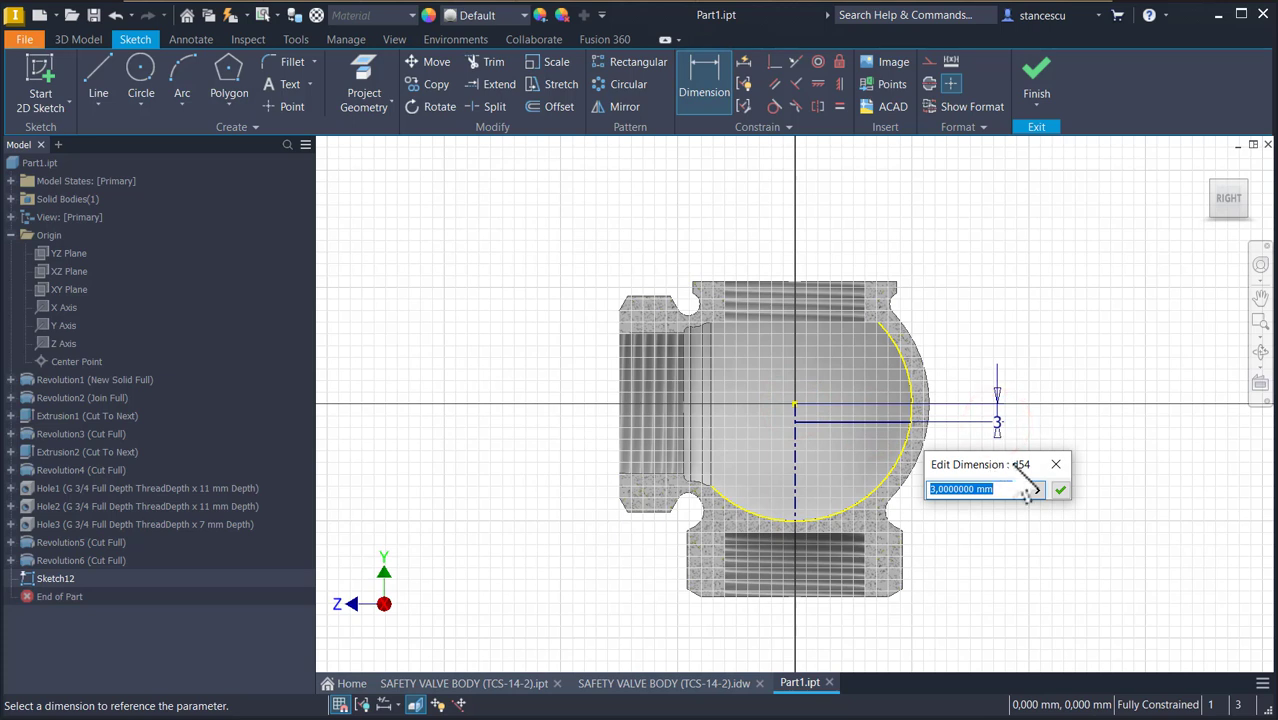
pyautogui.click(1060, 490)
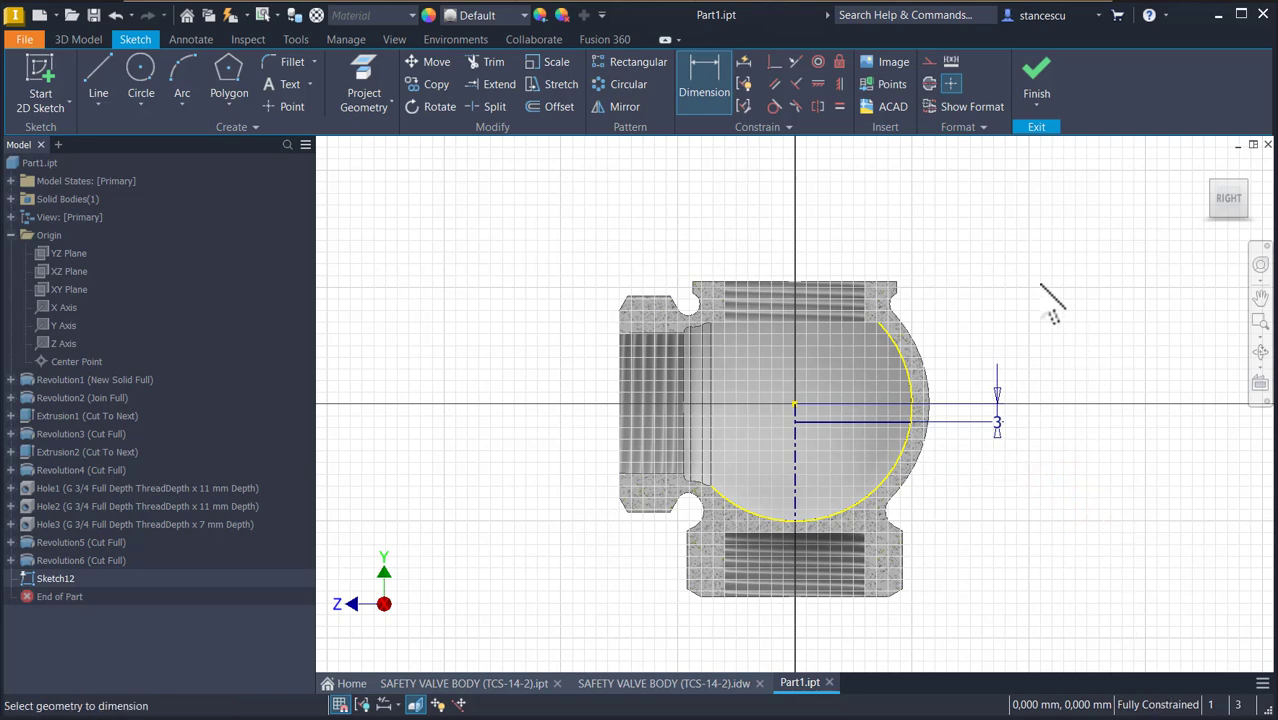
# Finish the sketch and revolve the profile a full 360° about the centerline as a new solid body.
pyautogui.click(1036, 80)
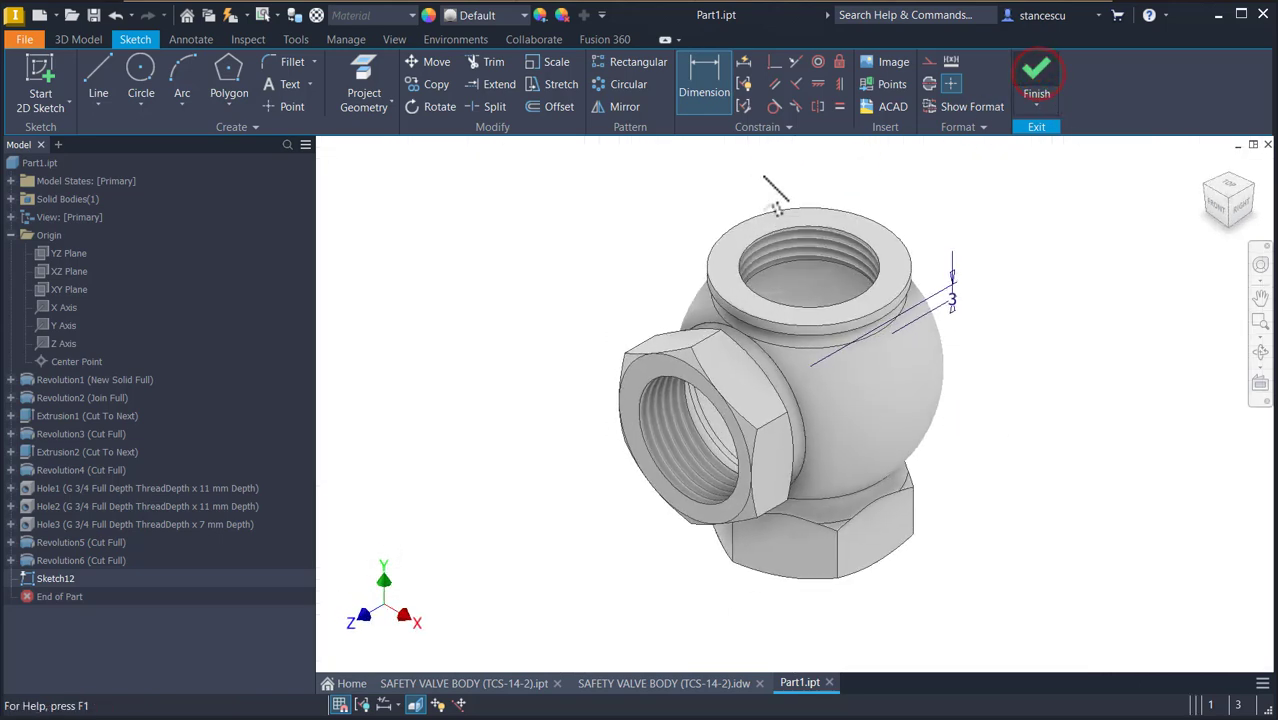
pyautogui.click(145, 80)
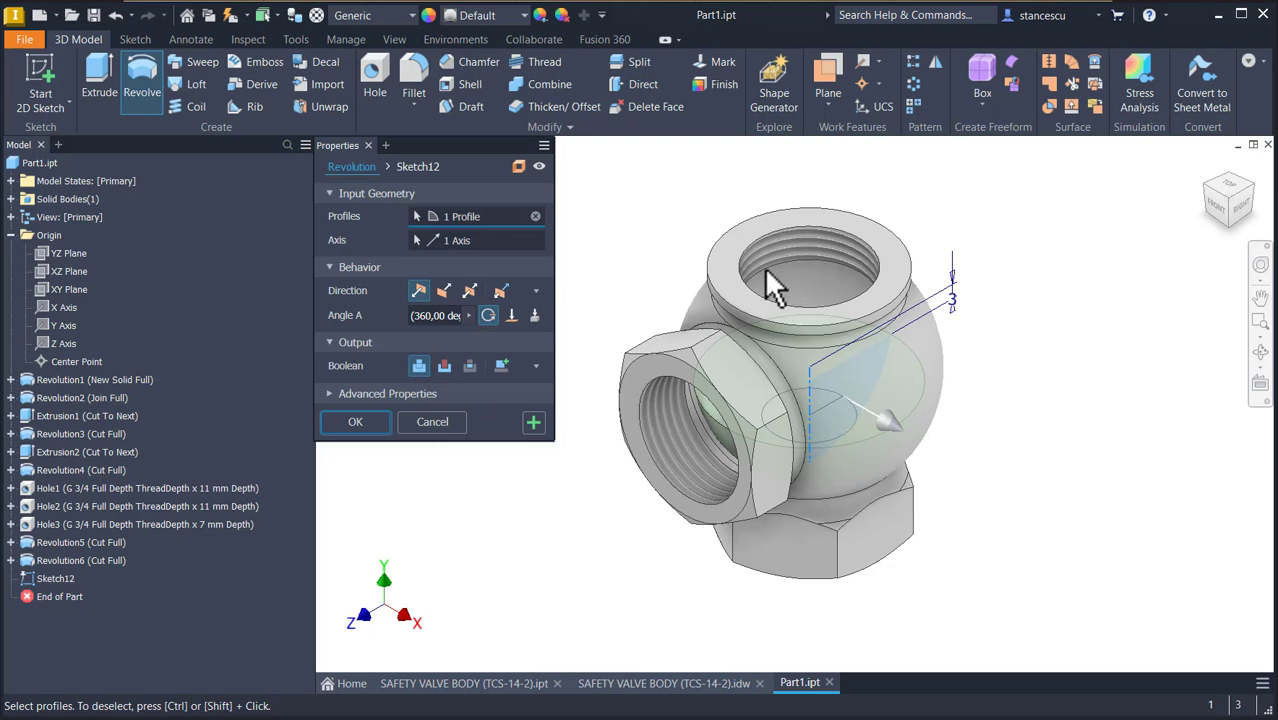
pyautogui.click(502, 368)
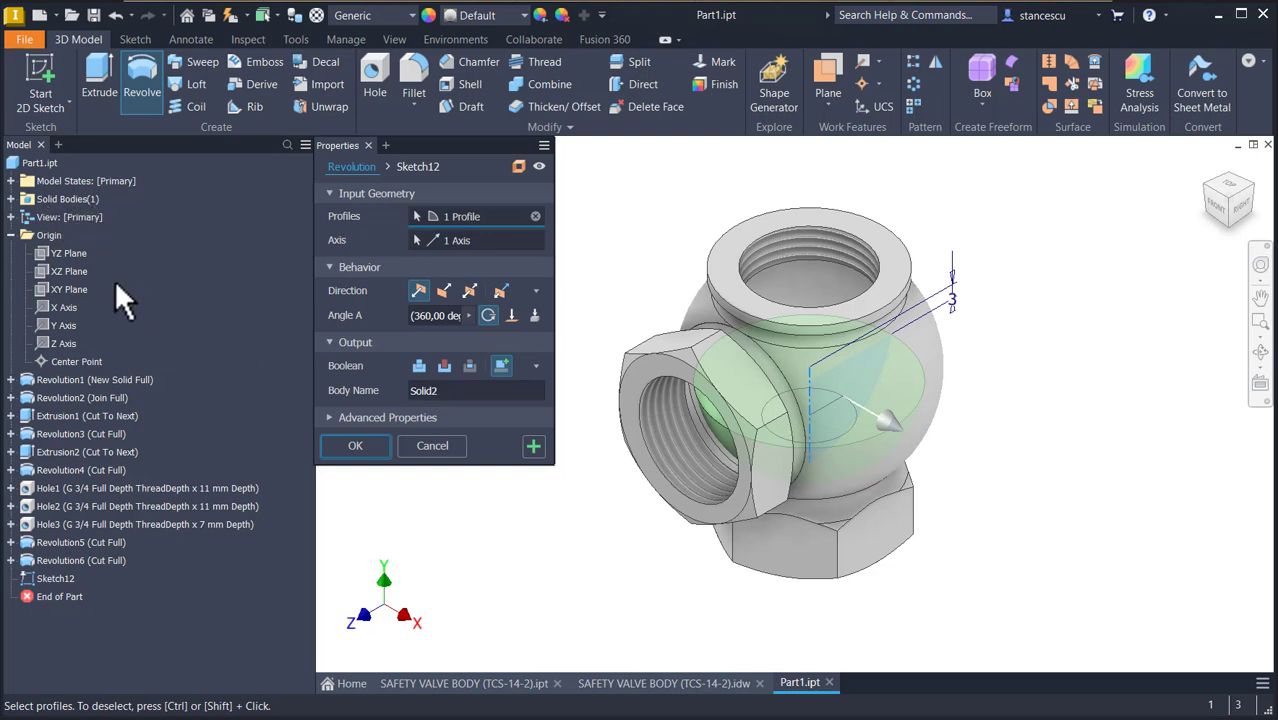
pyautogui.click(362, 447)
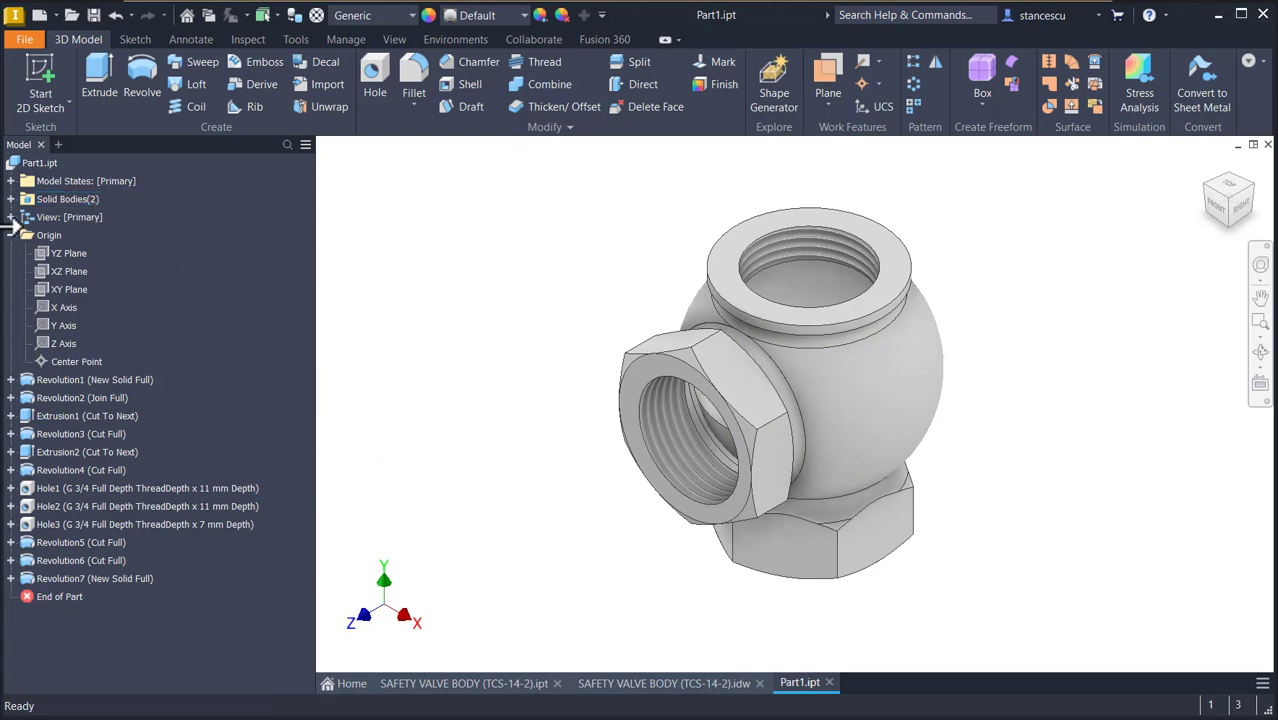
# Set the body appearance of Solid2 to Red, inspect it inside the valve, and return to the home view.
pyautogui.click(10, 199)
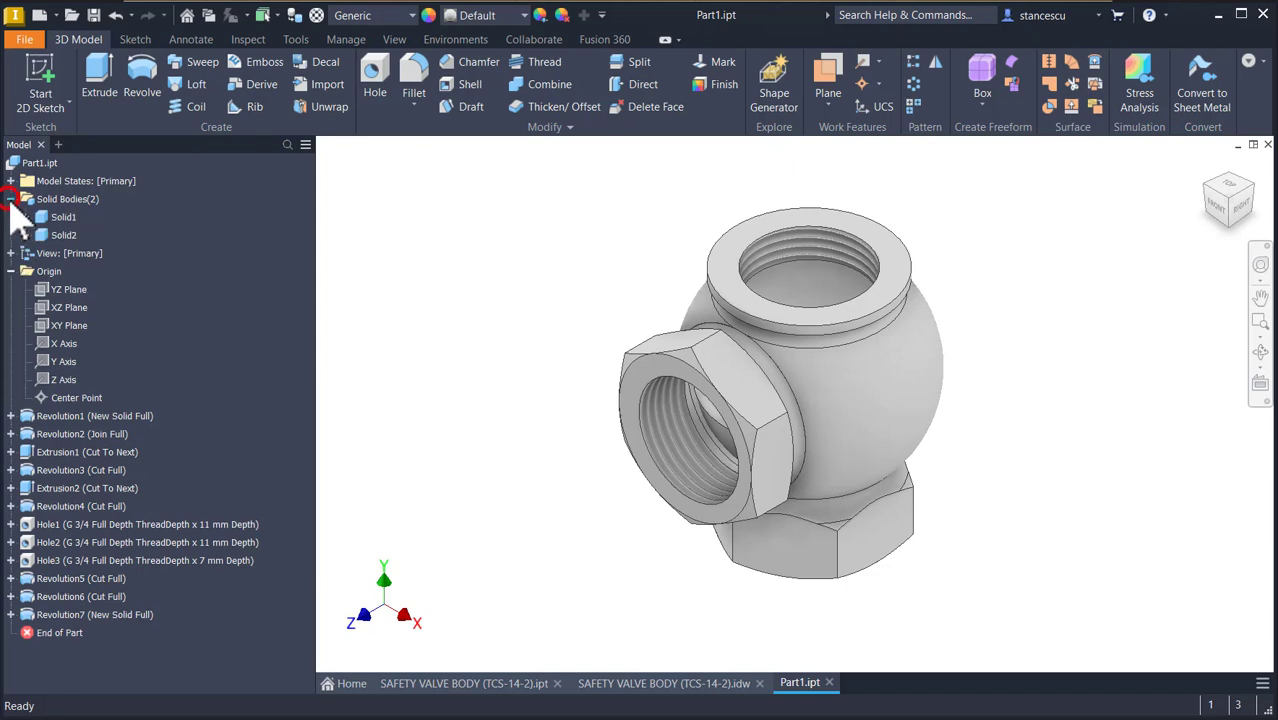
pyautogui.rightClick(58, 240)
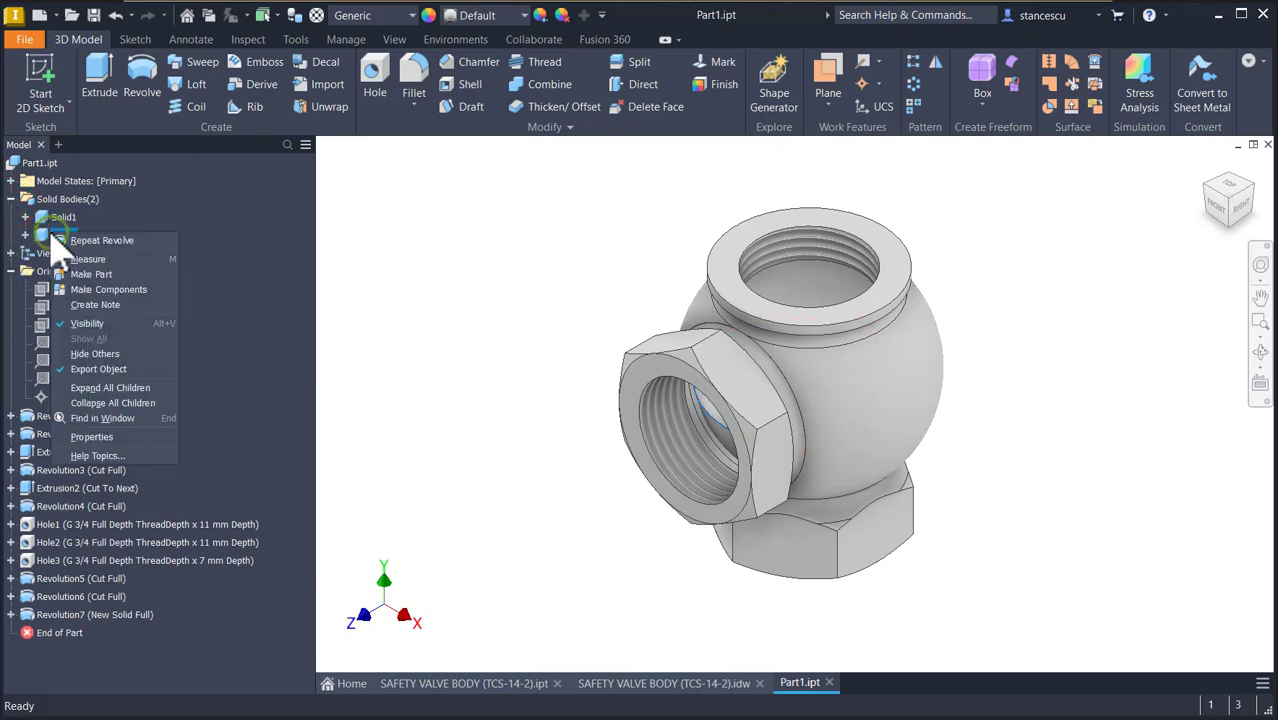
pyautogui.click(108, 440)
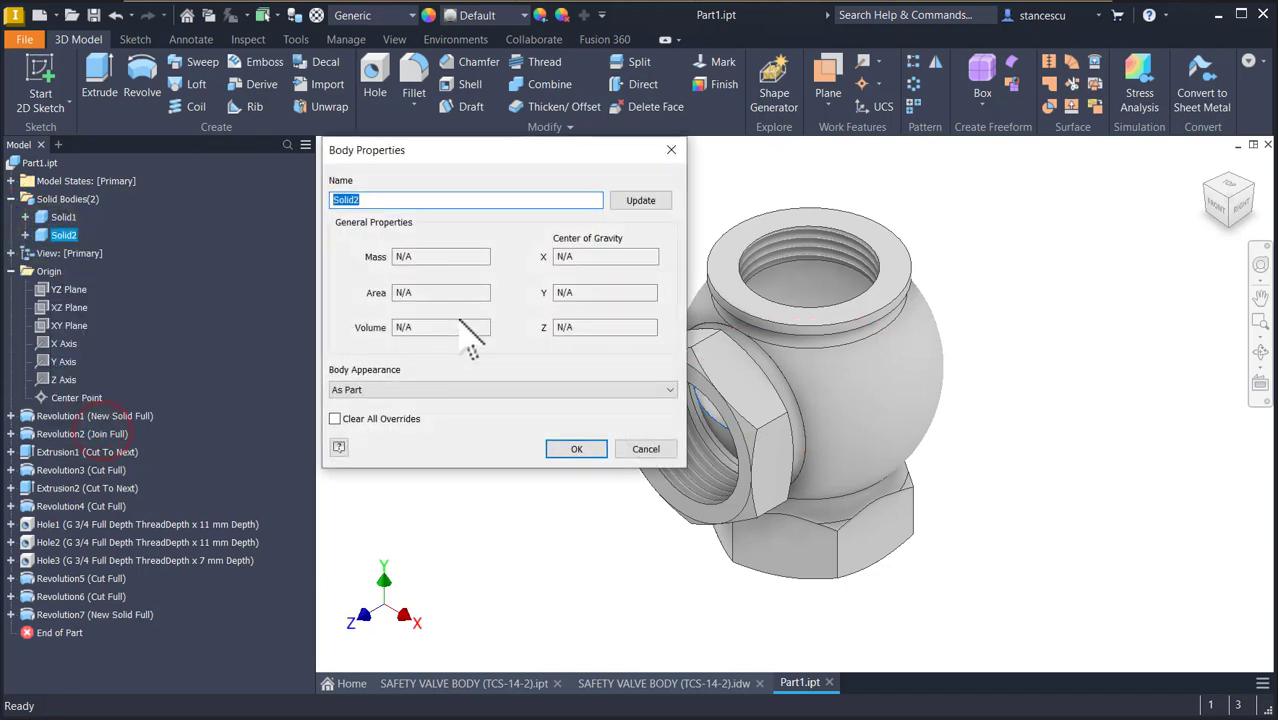
pyautogui.click(446, 390)
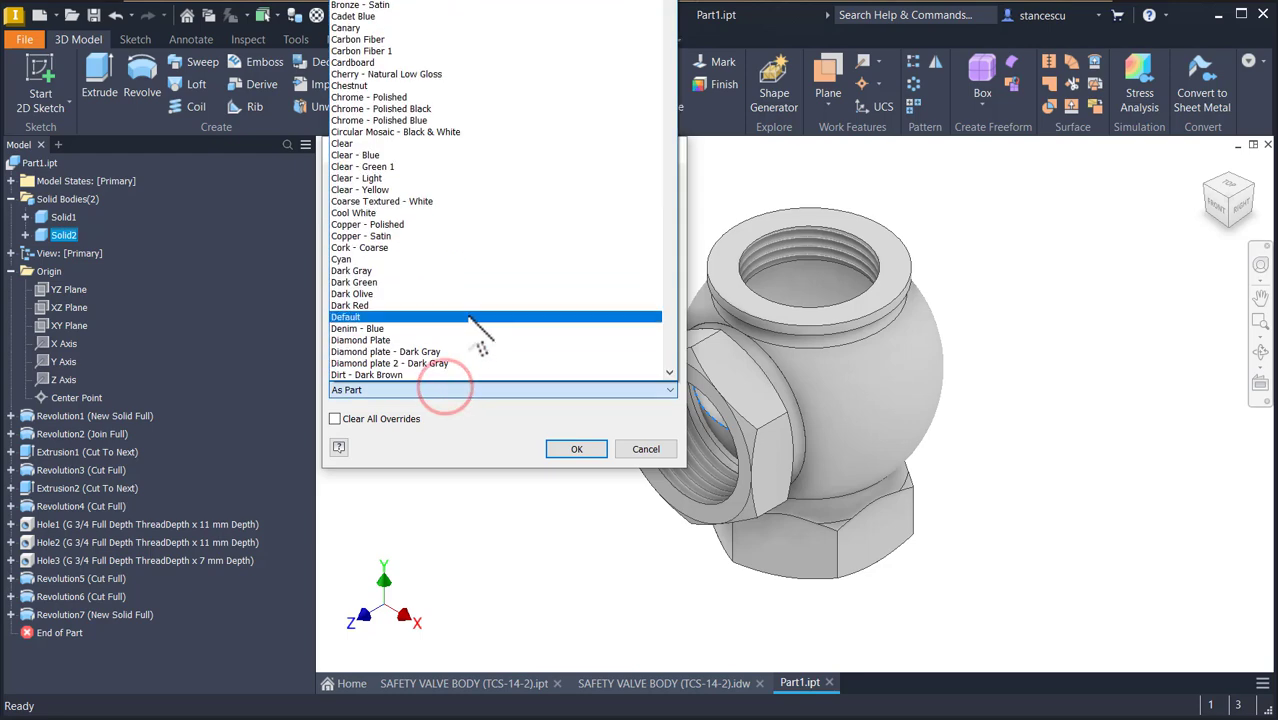
pyautogui.press('r')
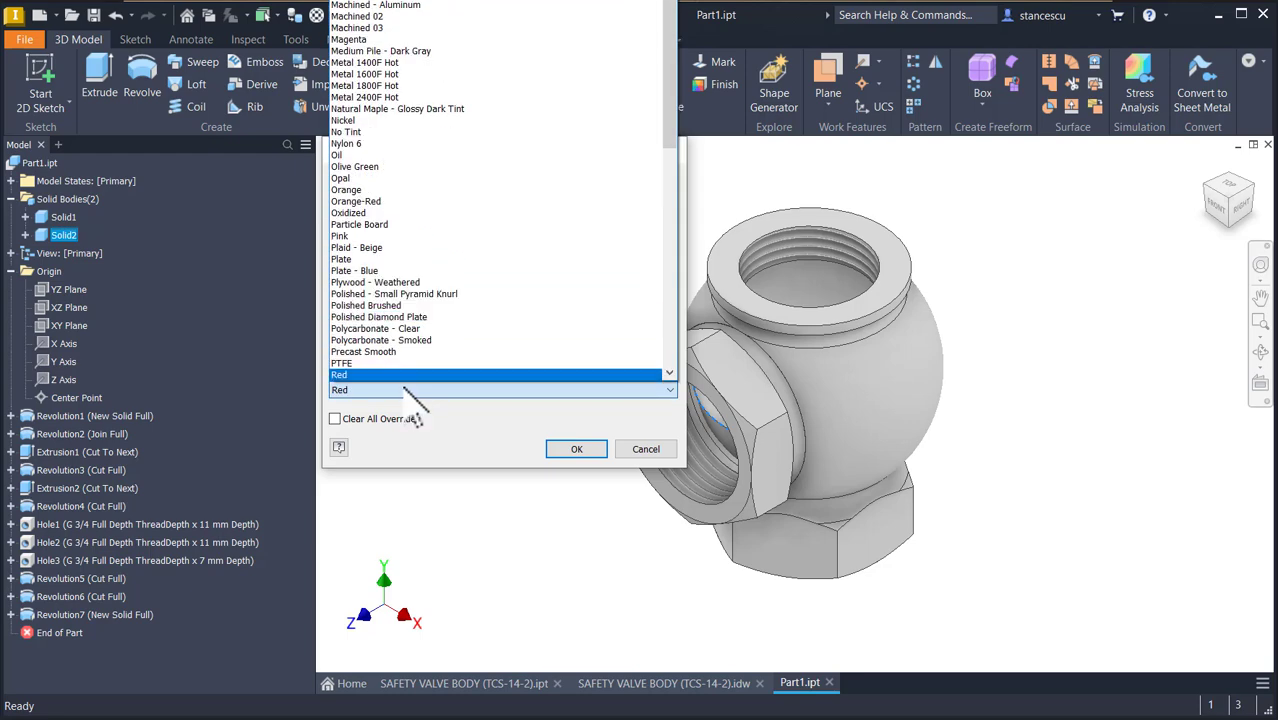
pyautogui.click(405, 384)
pyautogui.click(556, 448)
pyautogui.keyDown('shift'); pyautogui.moveTo(494, 431); pyautogui.dragTo(500, 430, button='middle'); pyautogui.keyUp('shift')
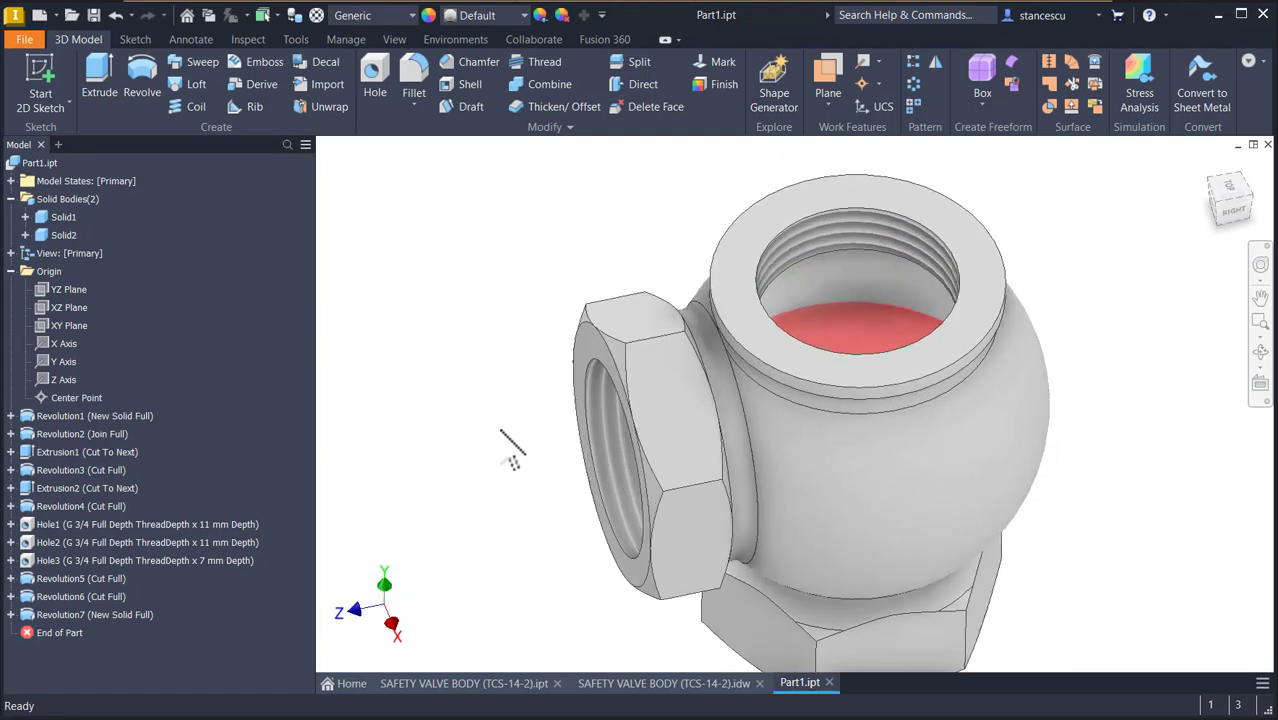
pyautogui.press('F6')
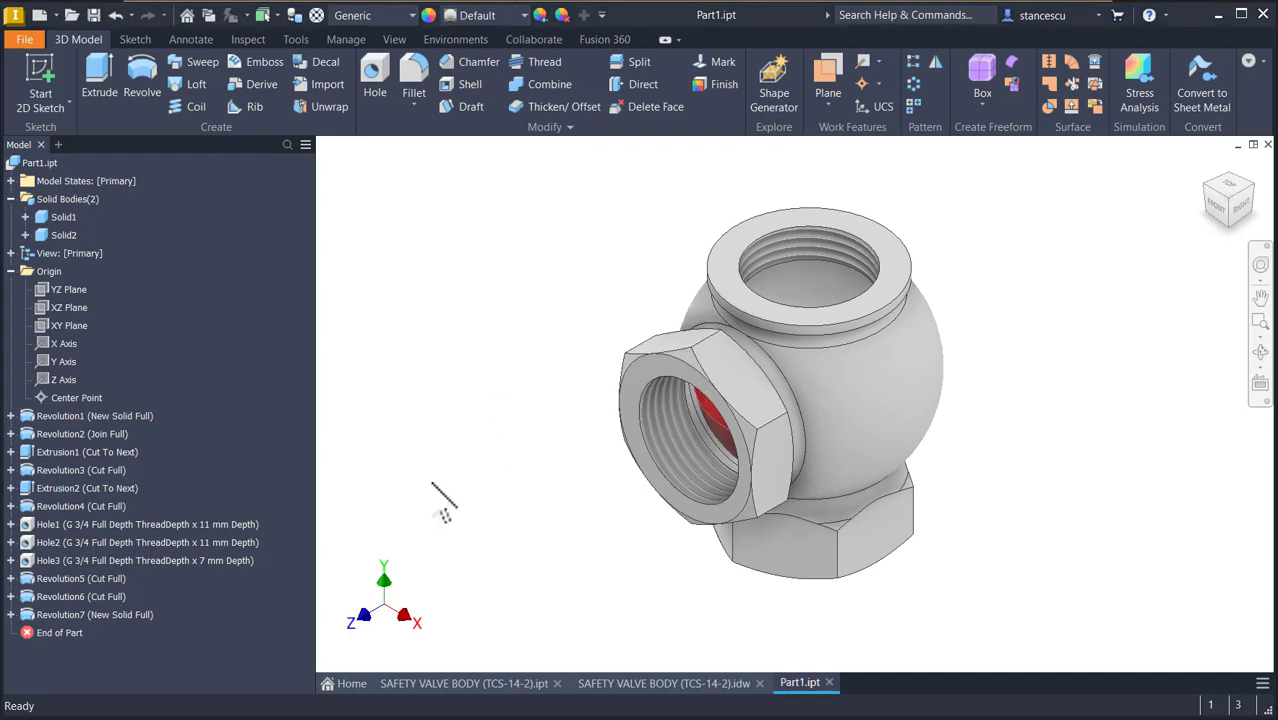
# Examine section A-A and detail B in SAFETY VALVE BODY (TCS-14-2).idw for the slanted seat wall dimensions, and return to Part1.ipt.
pyautogui.click(656, 686)
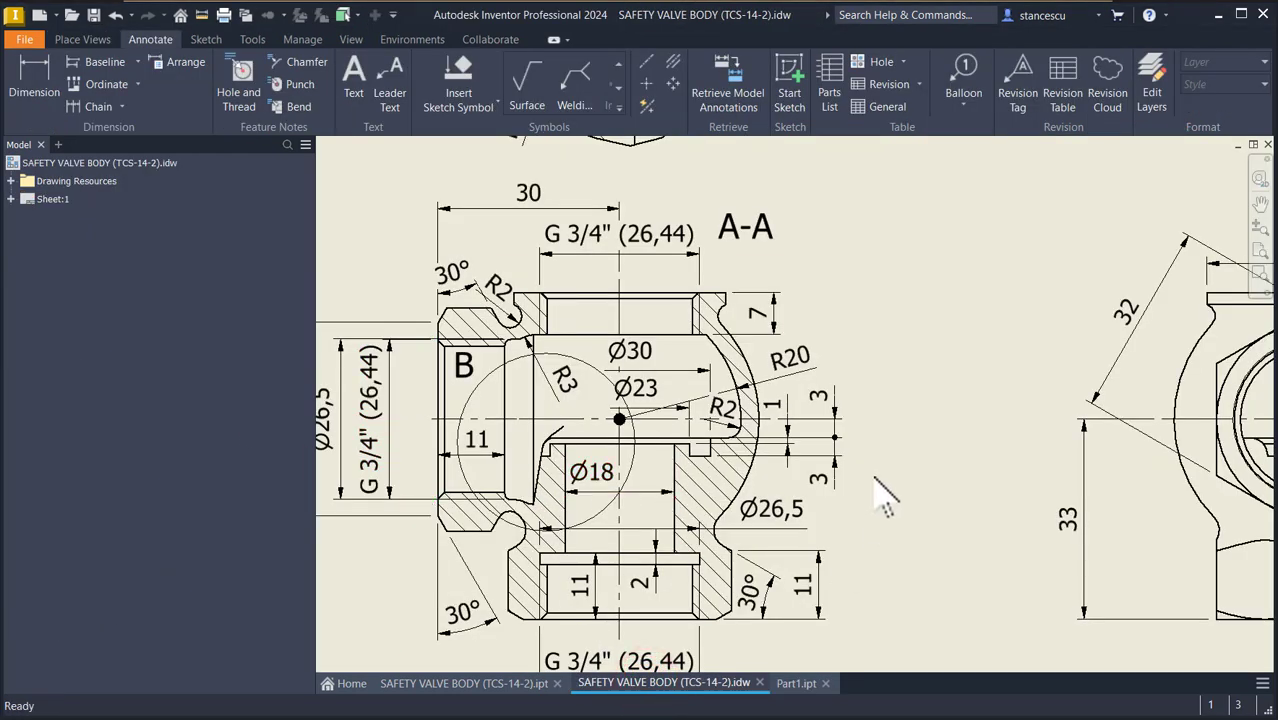
pyautogui.scroll(4, 880, 495)
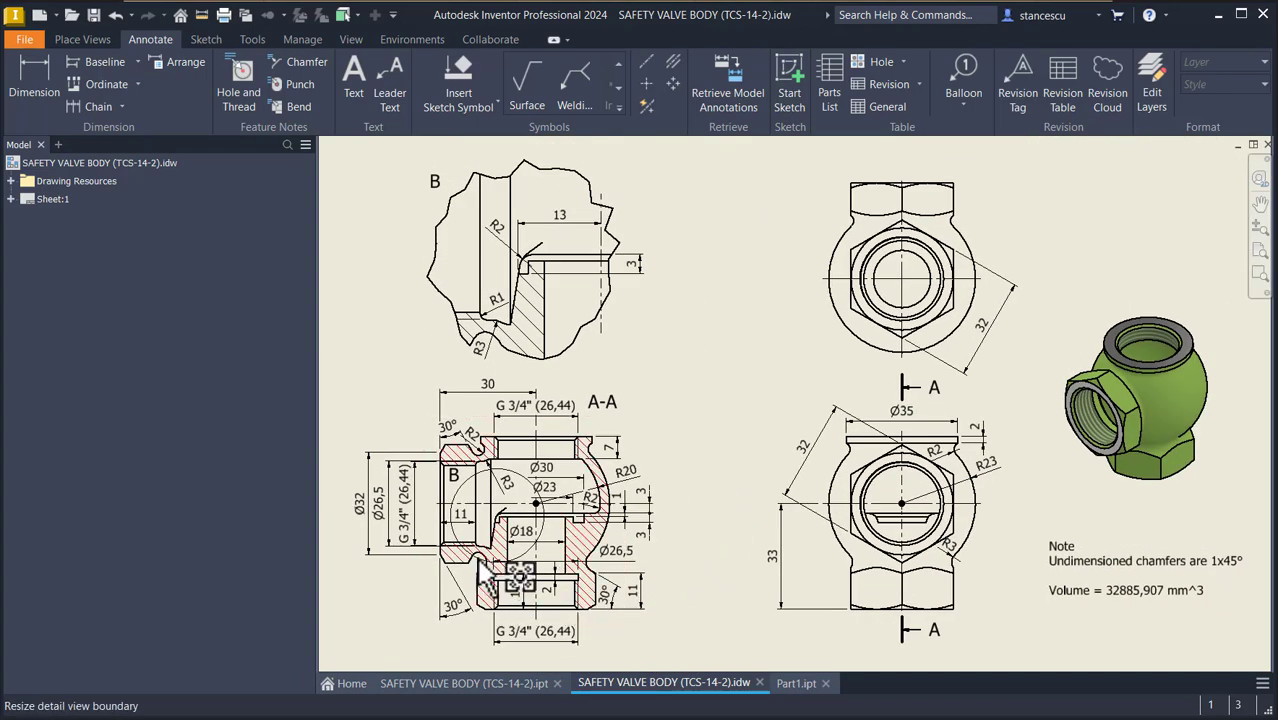
pyautogui.scroll(-3, 502, 548)
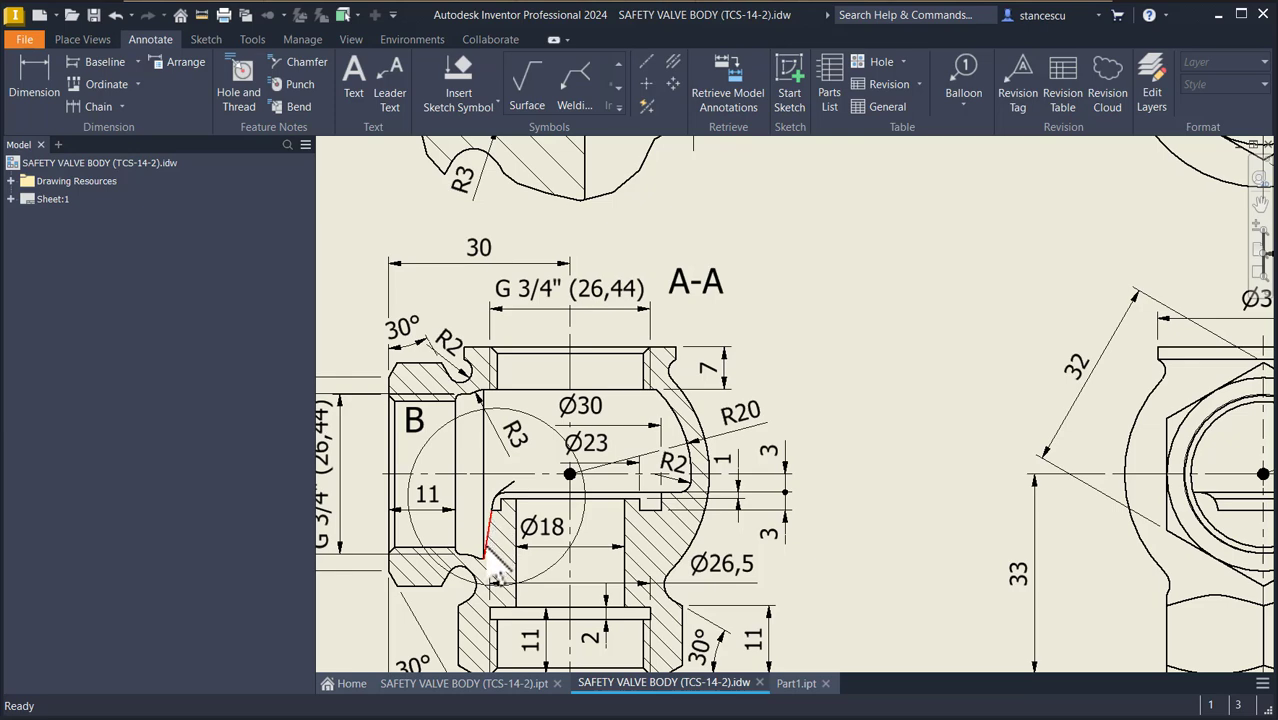
pyautogui.moveTo(584, 375)
pyautogui.mouseDown(button='middle')
pyautogui.moveTo(556, 601)
pyautogui.moveTo(633, 498)
pyautogui.mouseUp(button='middle')
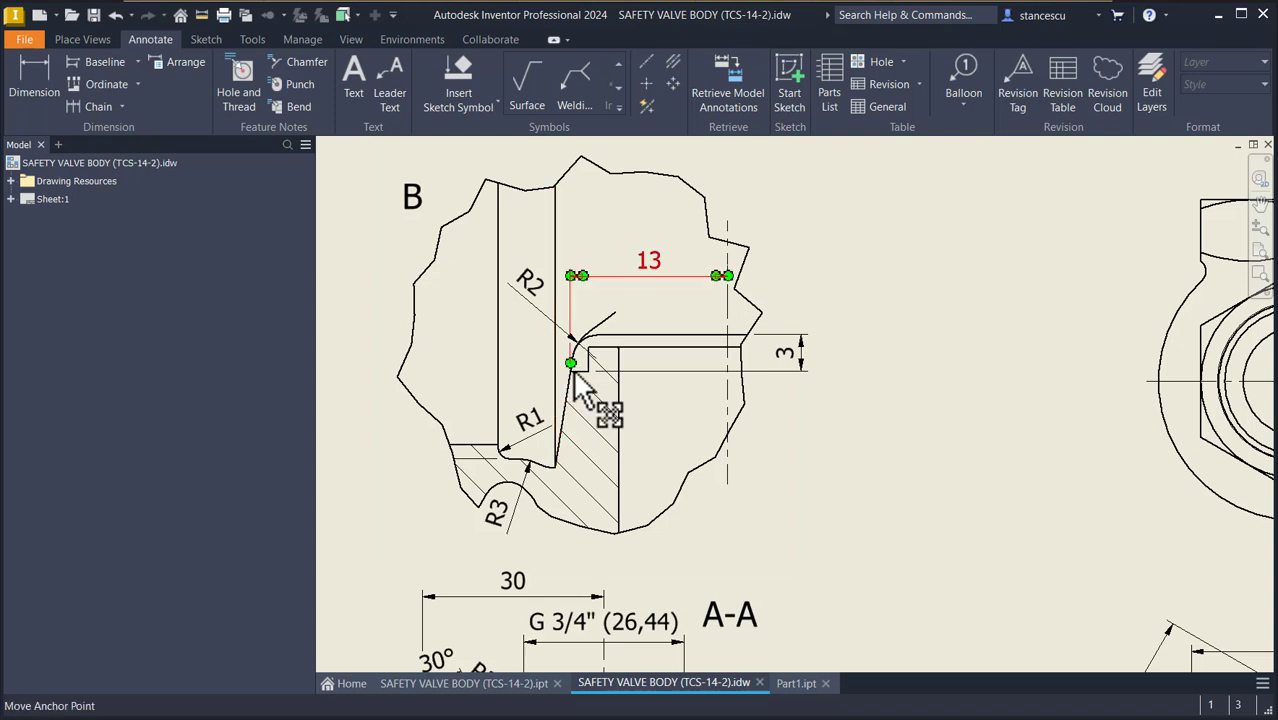
pyautogui.scroll(-2, 581, 405)
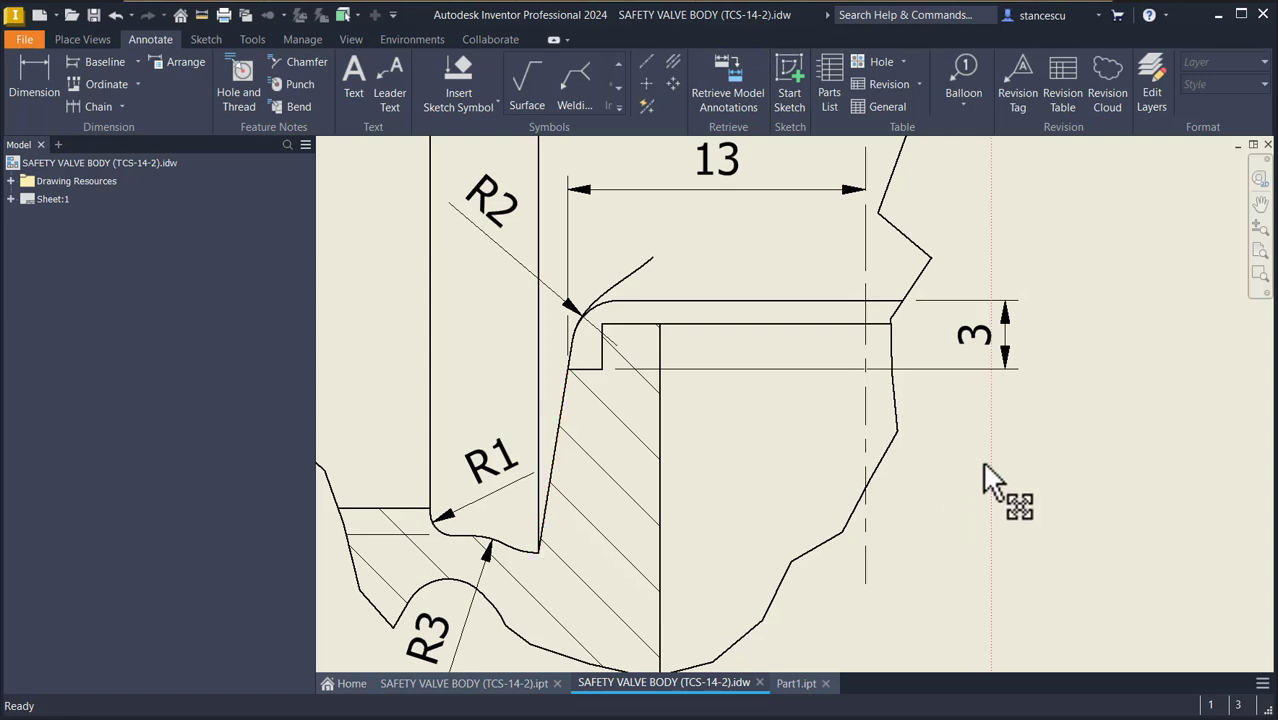
pyautogui.click(797, 684)
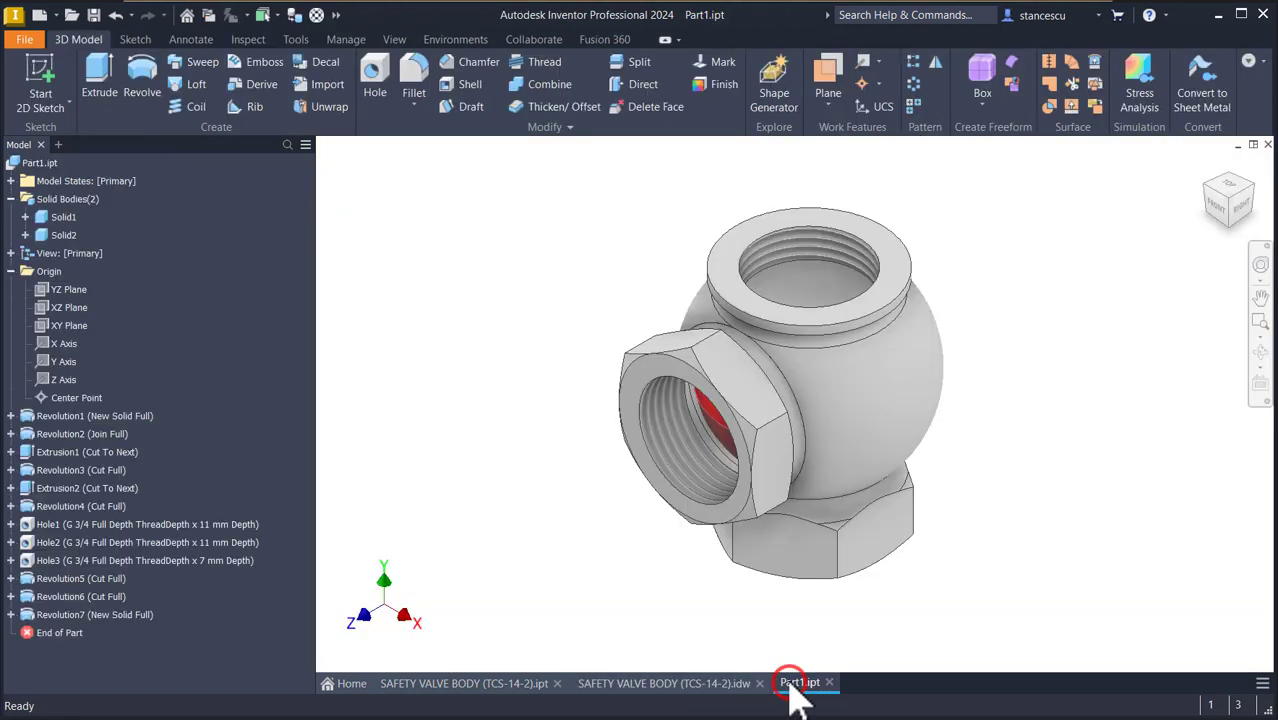
# Create a sketch on the YZ plane and slice the graphics to expose the red body's section.
pyautogui.click(68, 290)
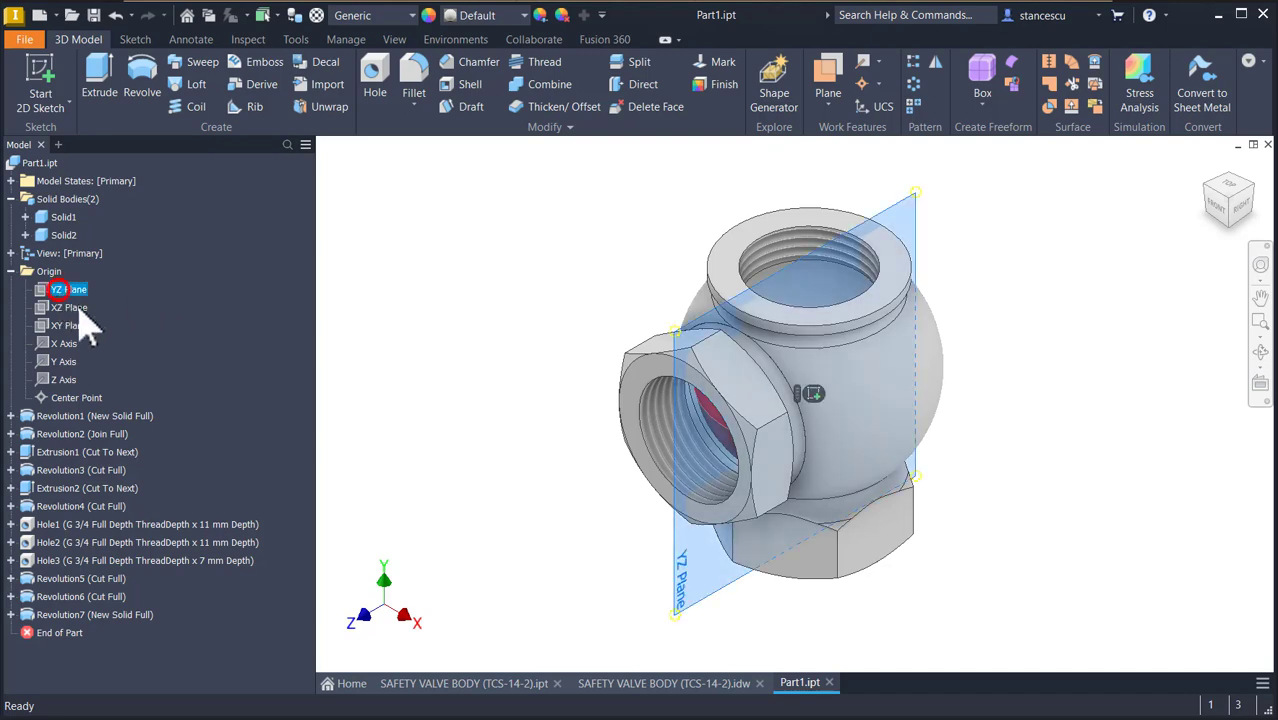
pyautogui.click(813, 394)
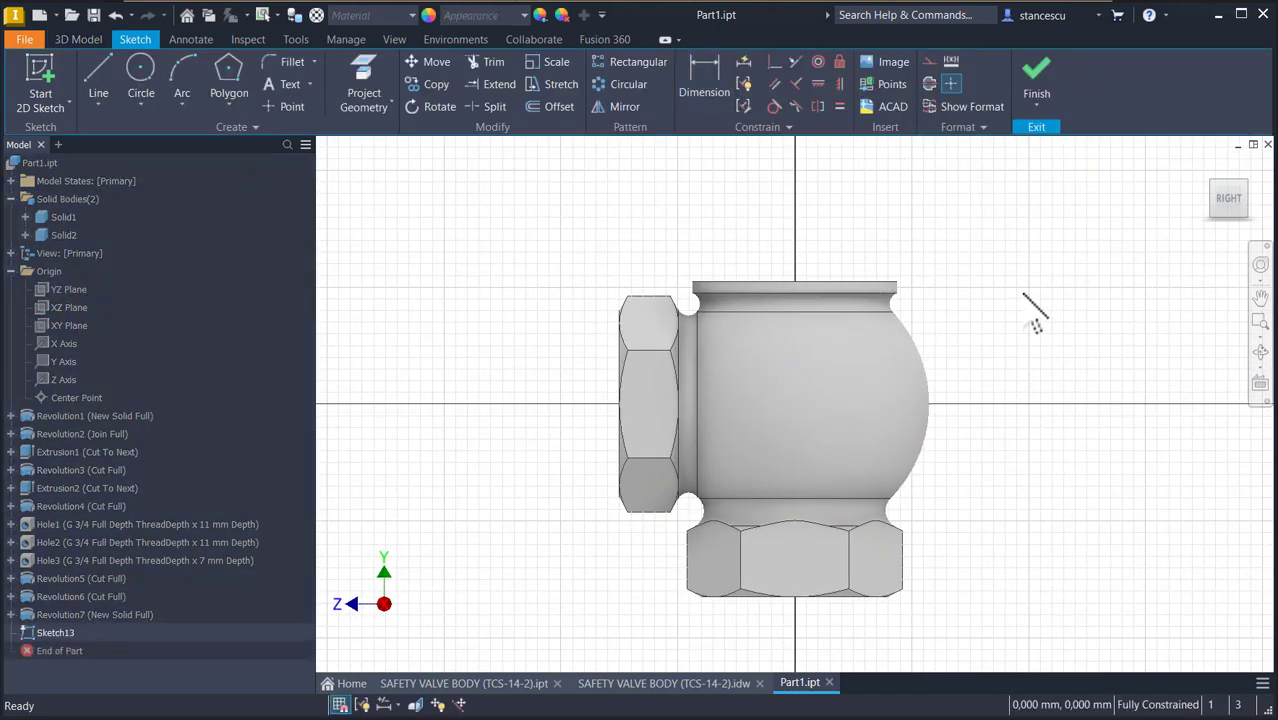
pyautogui.press('F7')
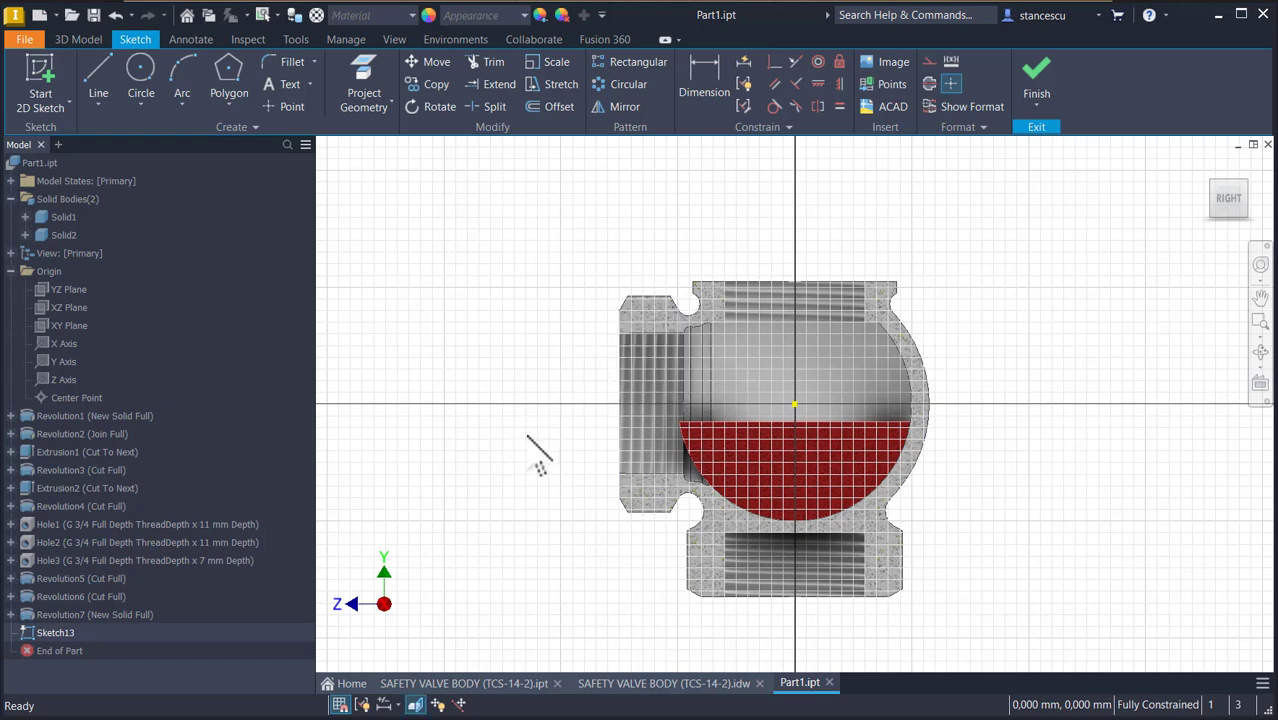
# Draw a slanted line from the end of the side-port fillet edge on the cavity arc up to the origin's level.
pyautogui.press('l')
pyautogui.scroll(5, 660, 465)
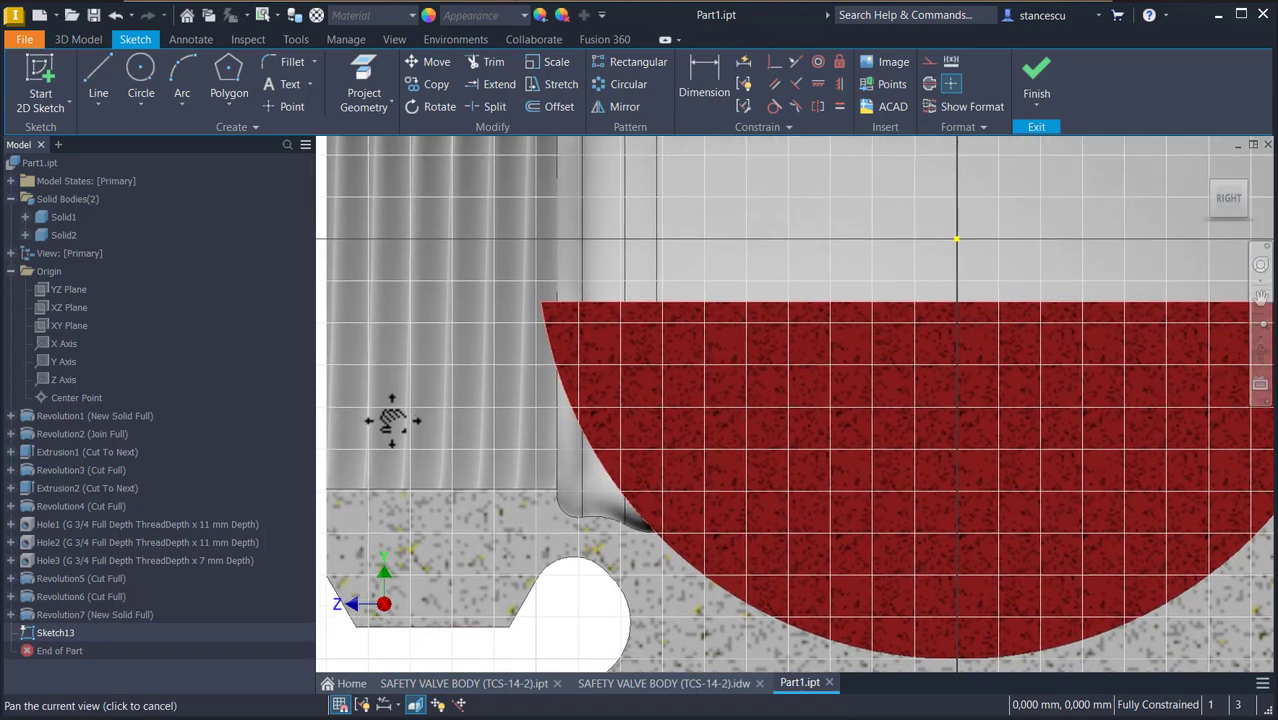
pyautogui.scroll(2, 505, 495)
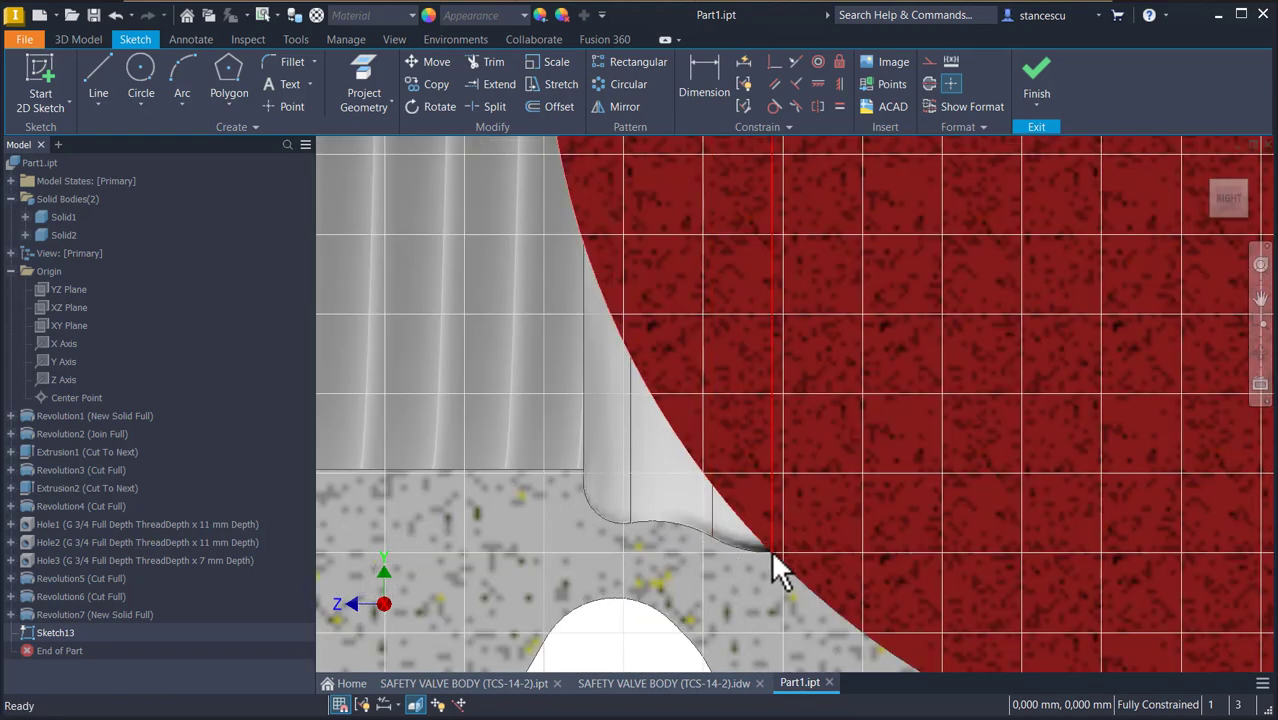
pyautogui.scroll(-2, 771, 549)
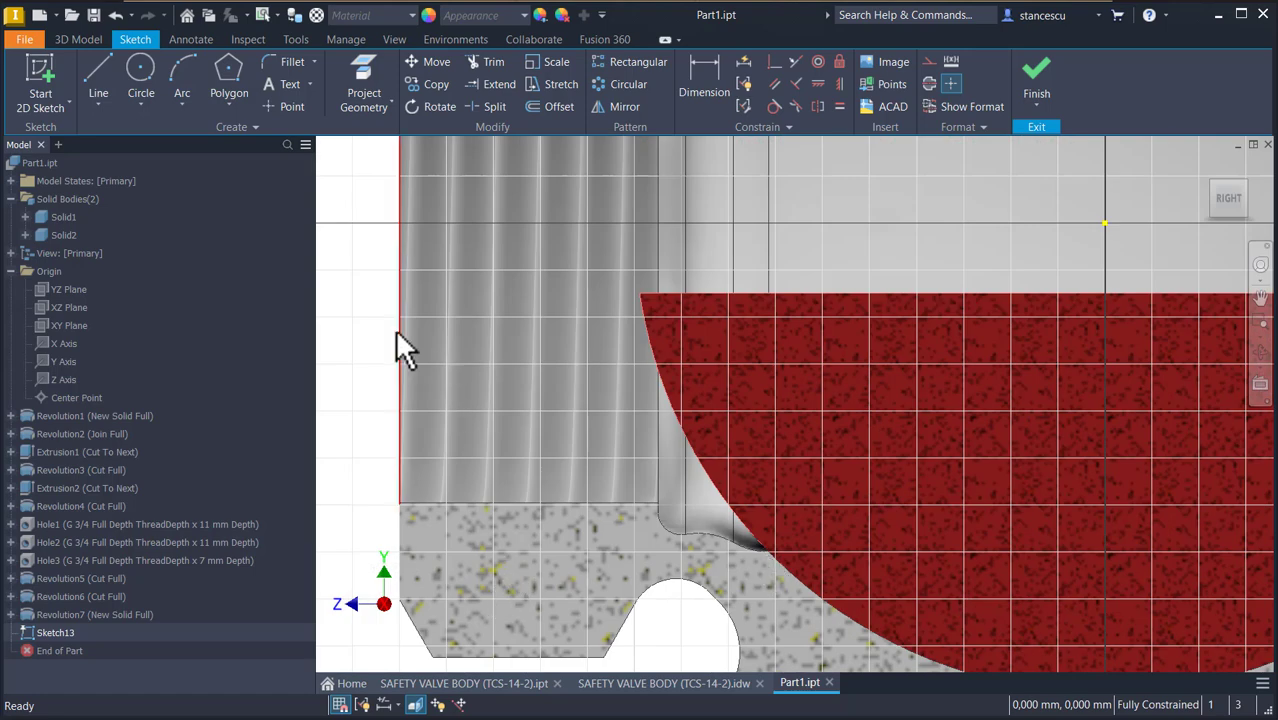
pyautogui.click(98, 78)
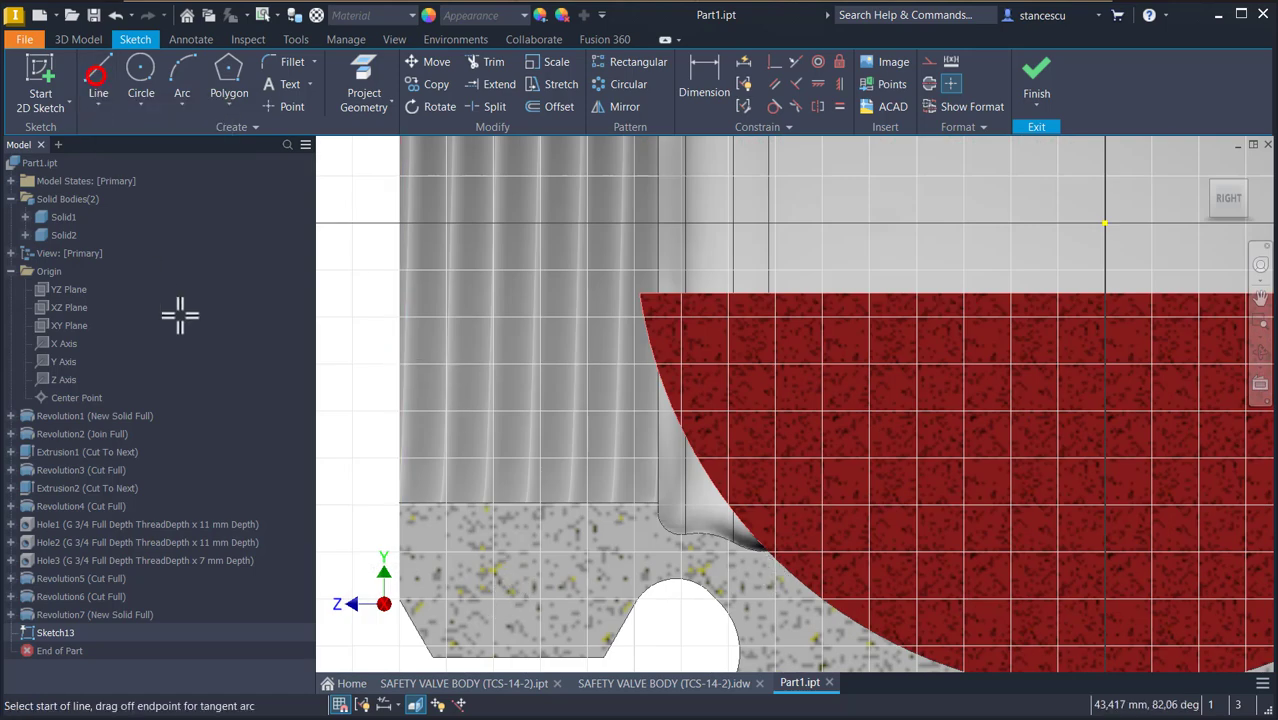
pyautogui.click(771, 549)
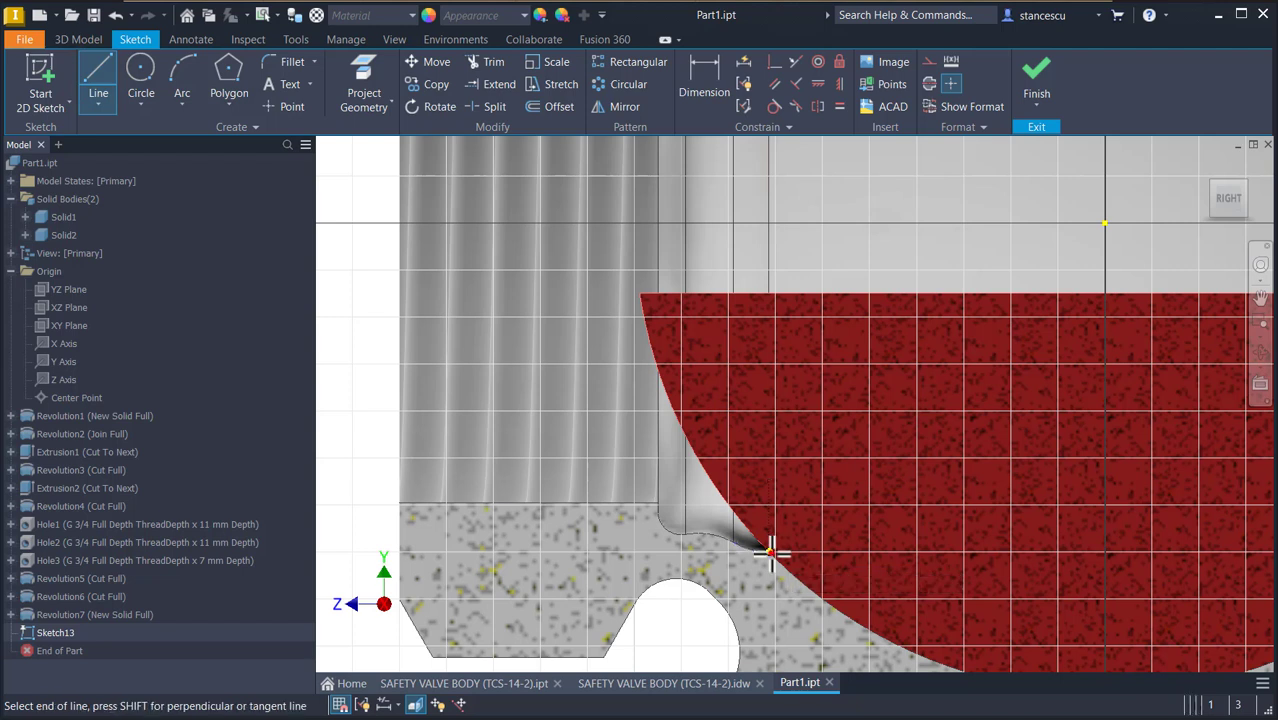
pyautogui.click(876, 226)
pyautogui.press('Escape')
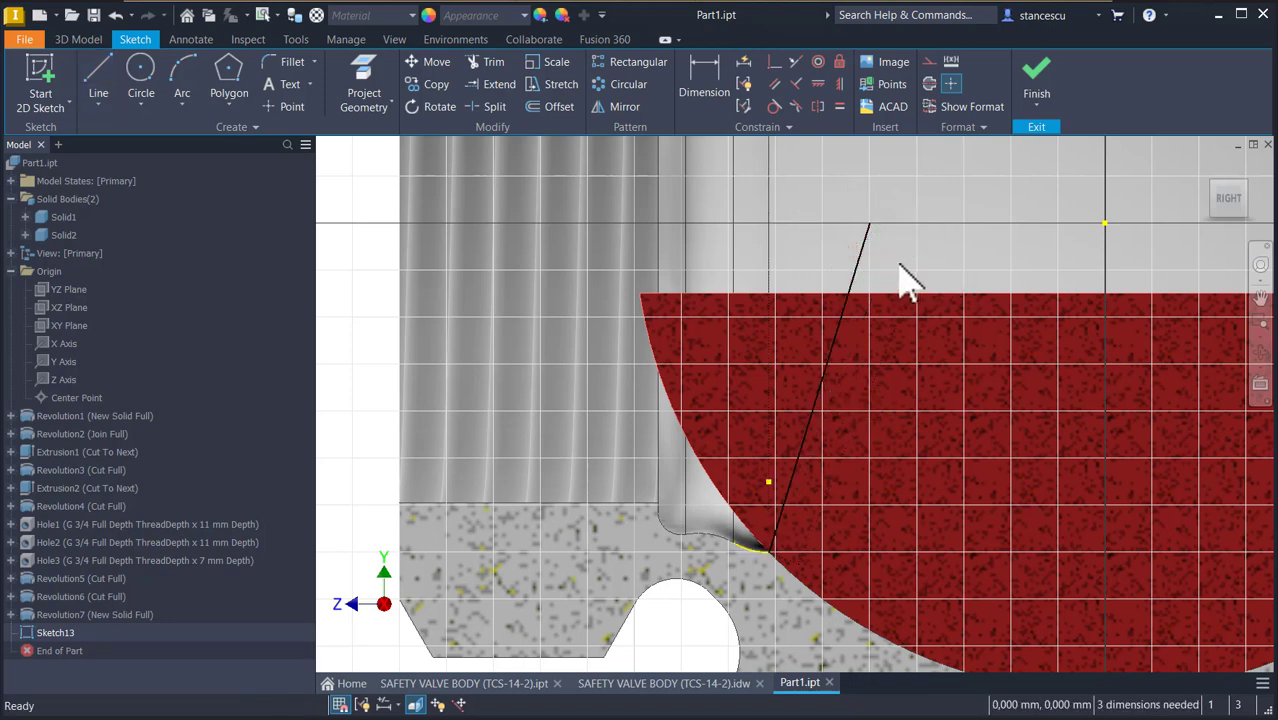
# Constrain the slanted line's upper endpoint to align horizontally with the origin.
pyautogui.click(839, 84)
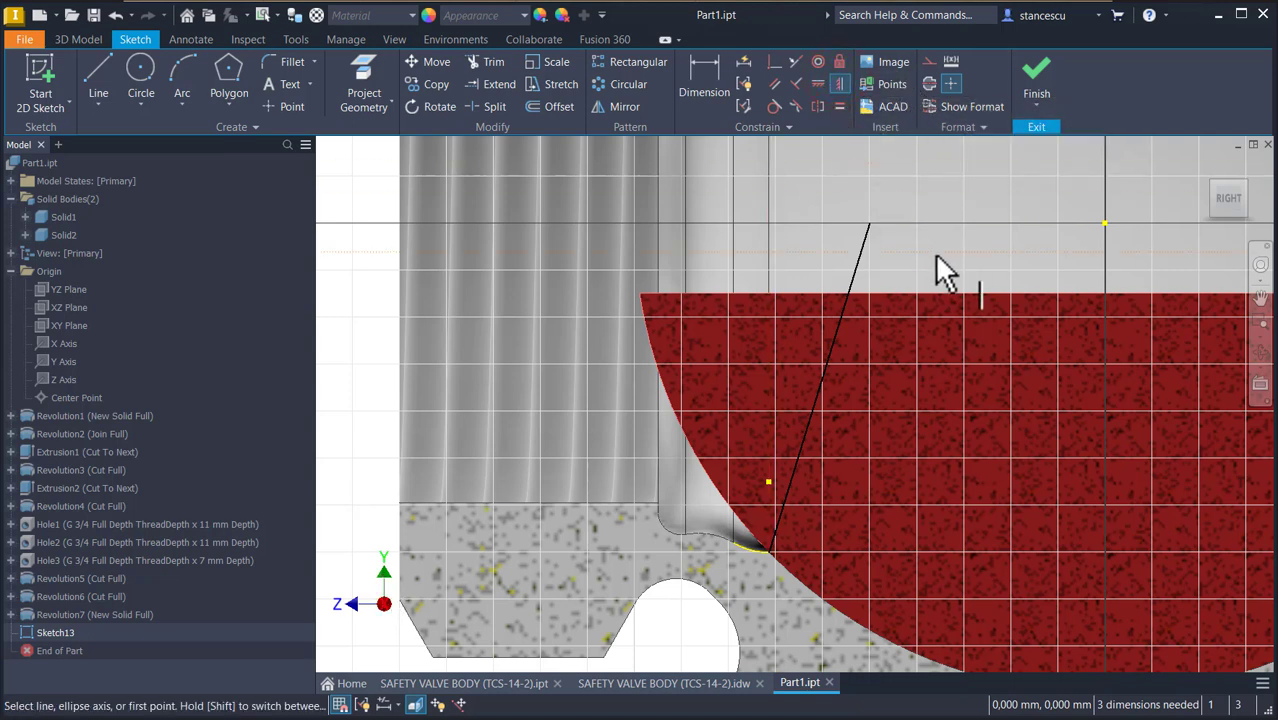
pyautogui.click(870, 224)
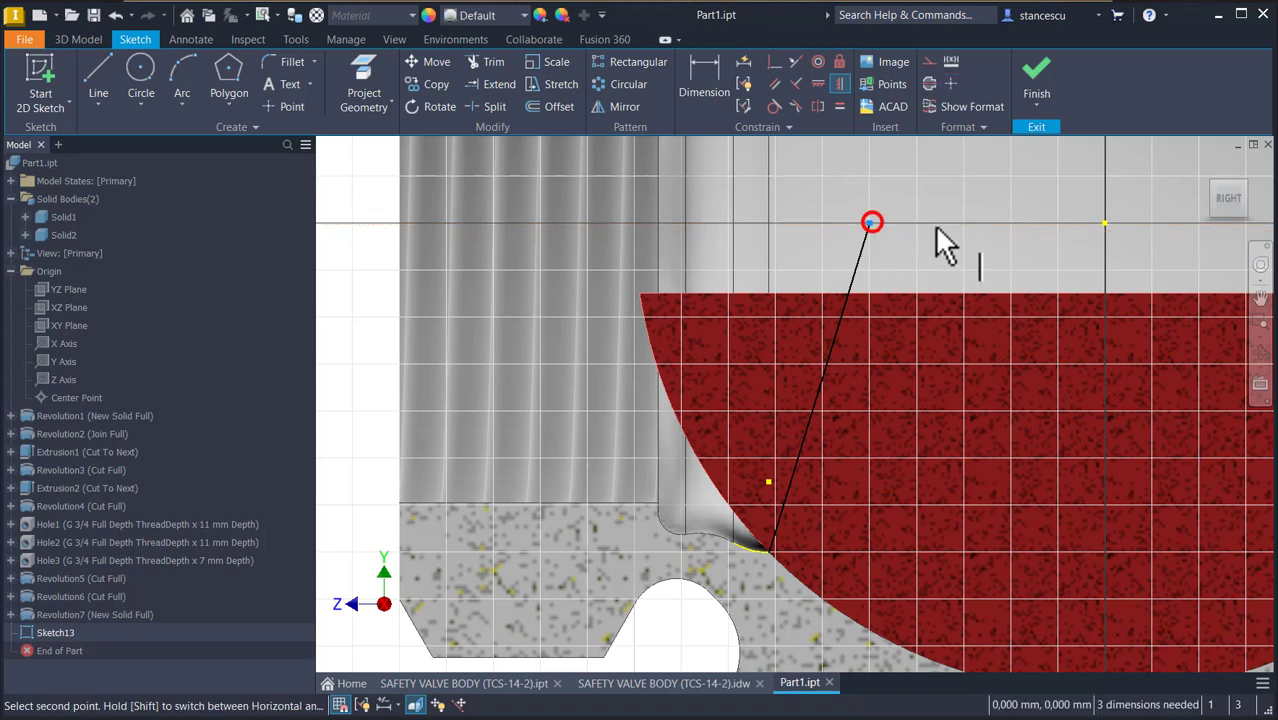
pyautogui.click(1101, 224)
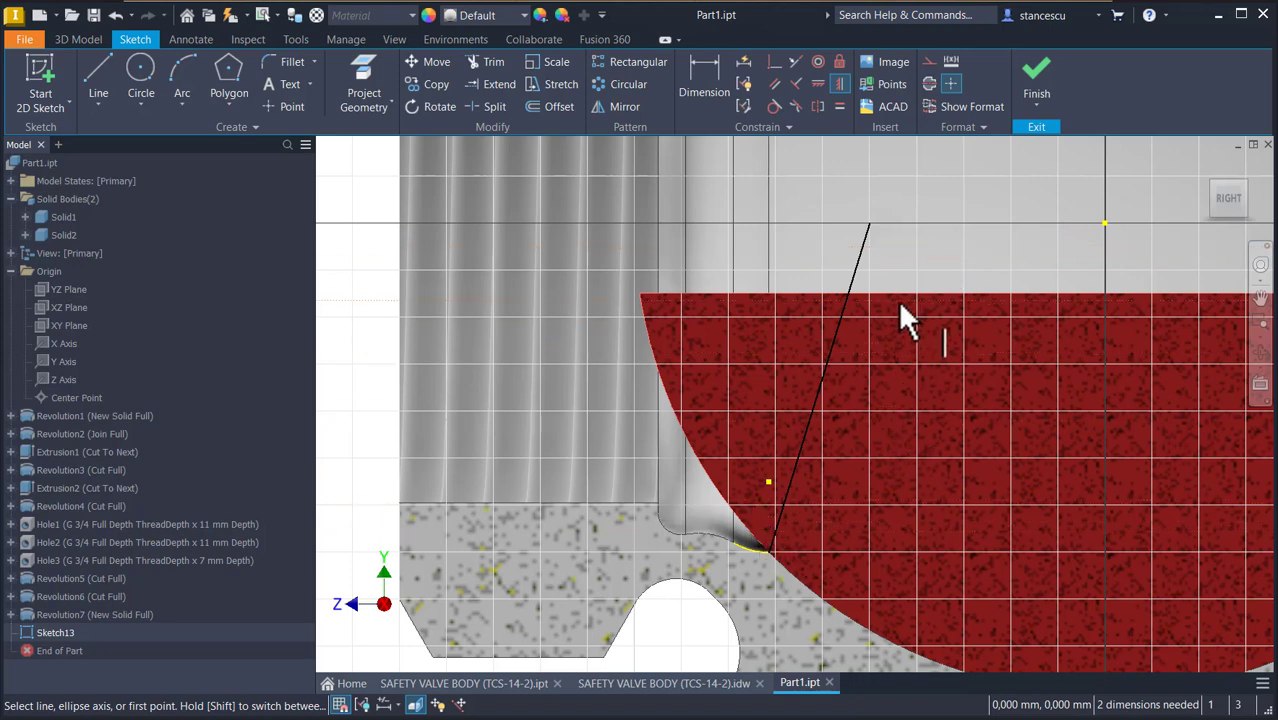
# Place a point on the slanted line and dimension it 13 mm horizontally from the origin.
pyautogui.press('Escape')
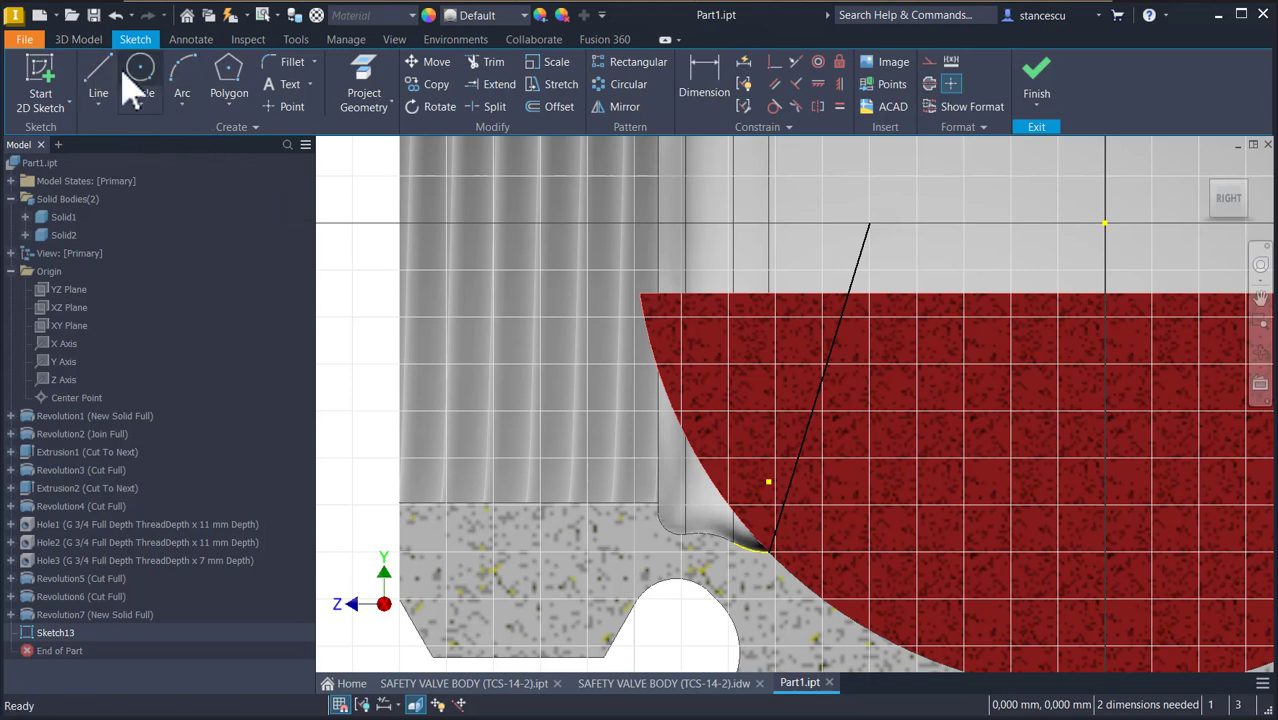
pyautogui.click(293, 106)
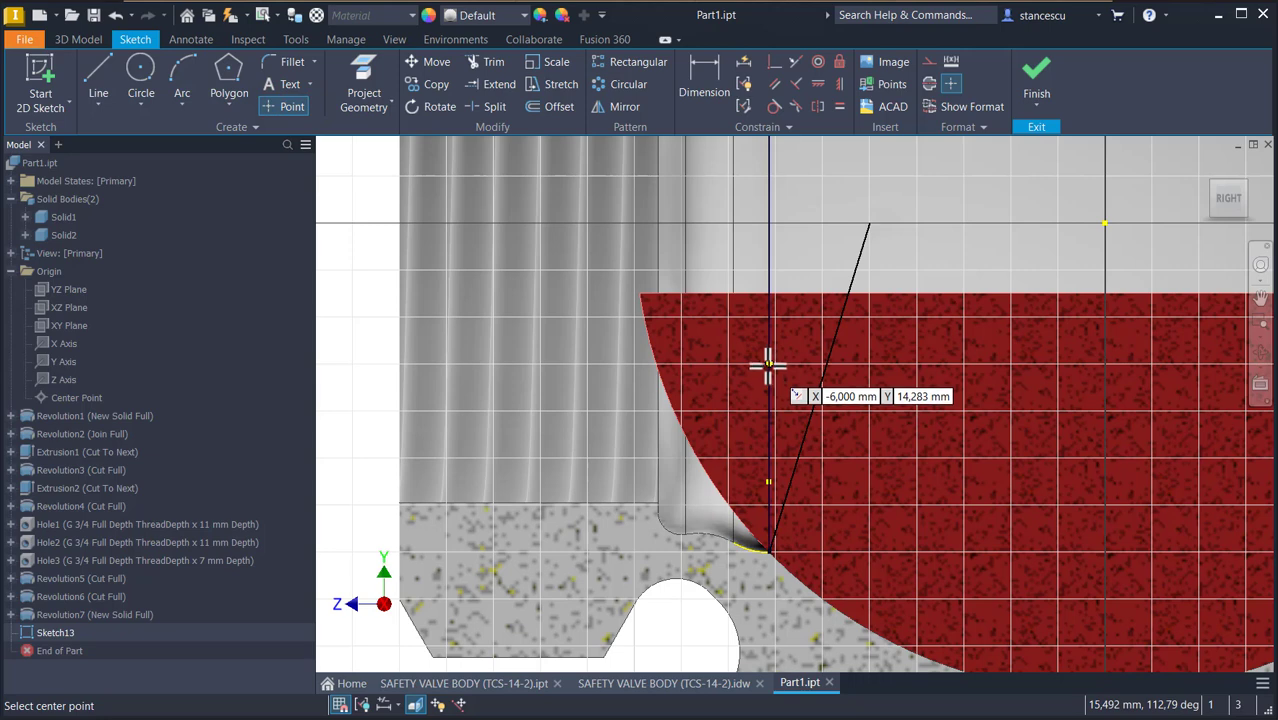
pyautogui.click(830, 352)
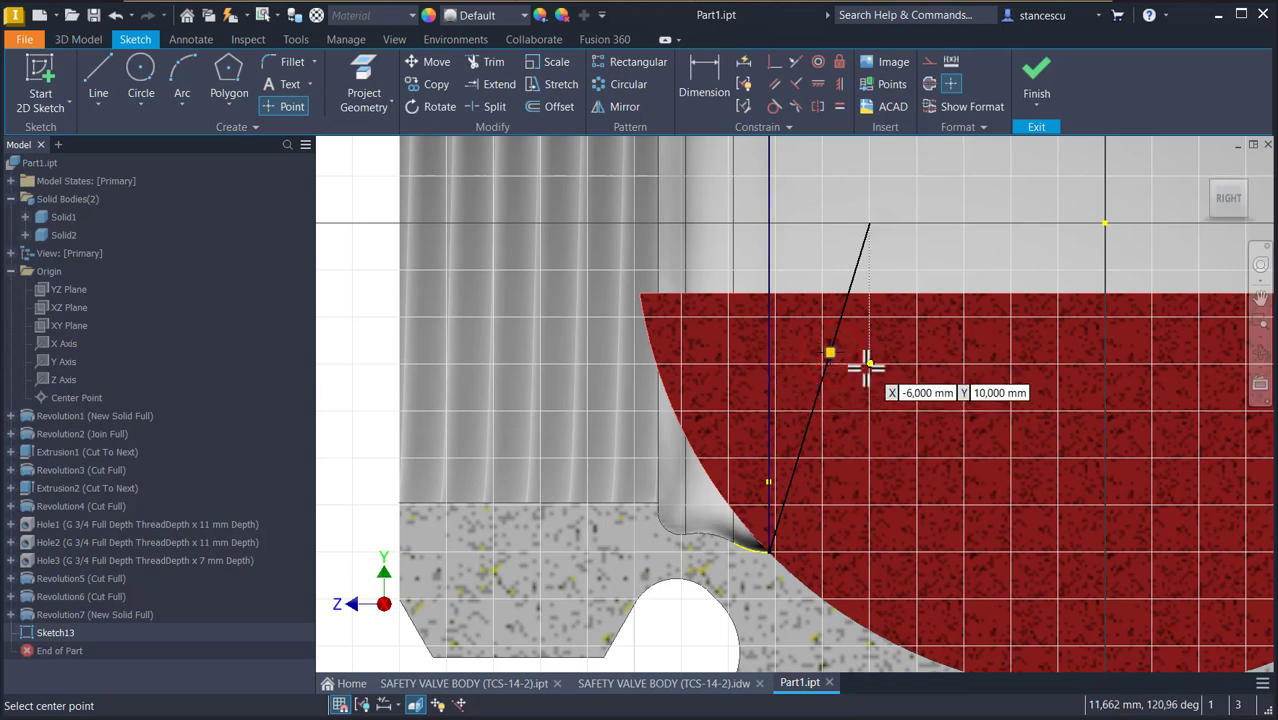
pyautogui.click(705, 80)
pyautogui.click(827, 350)
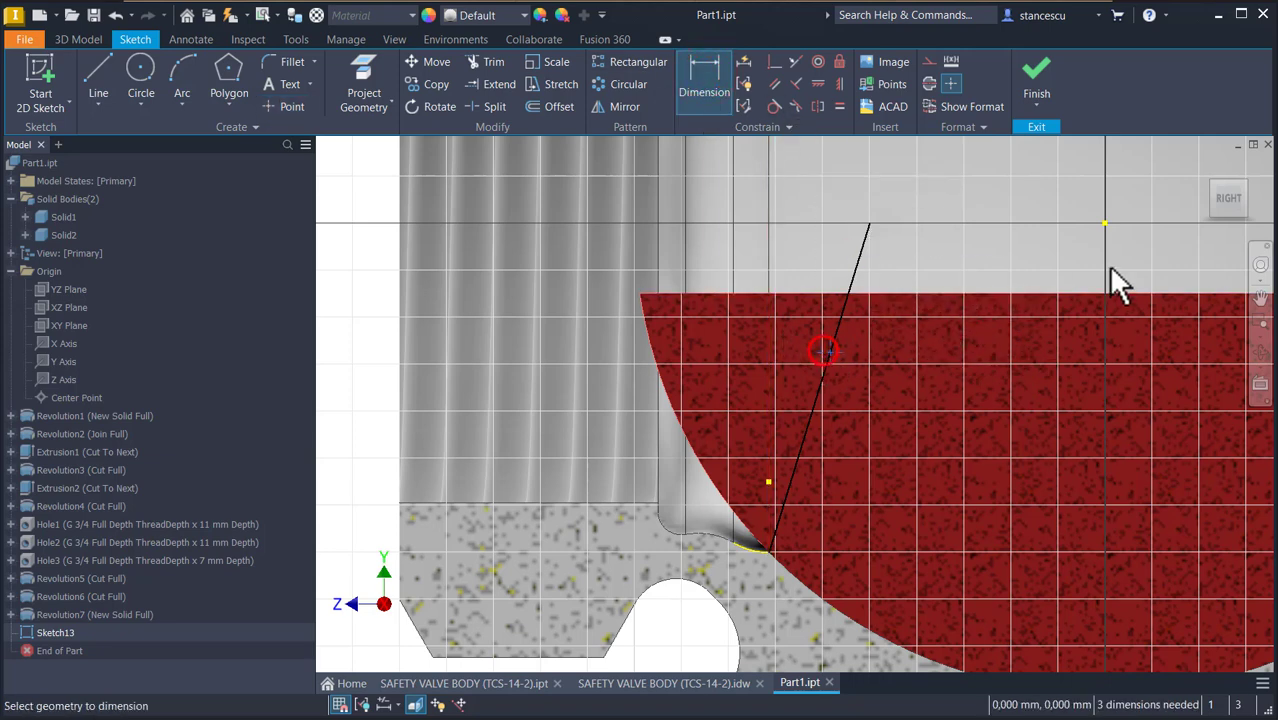
pyautogui.click(1100, 221)
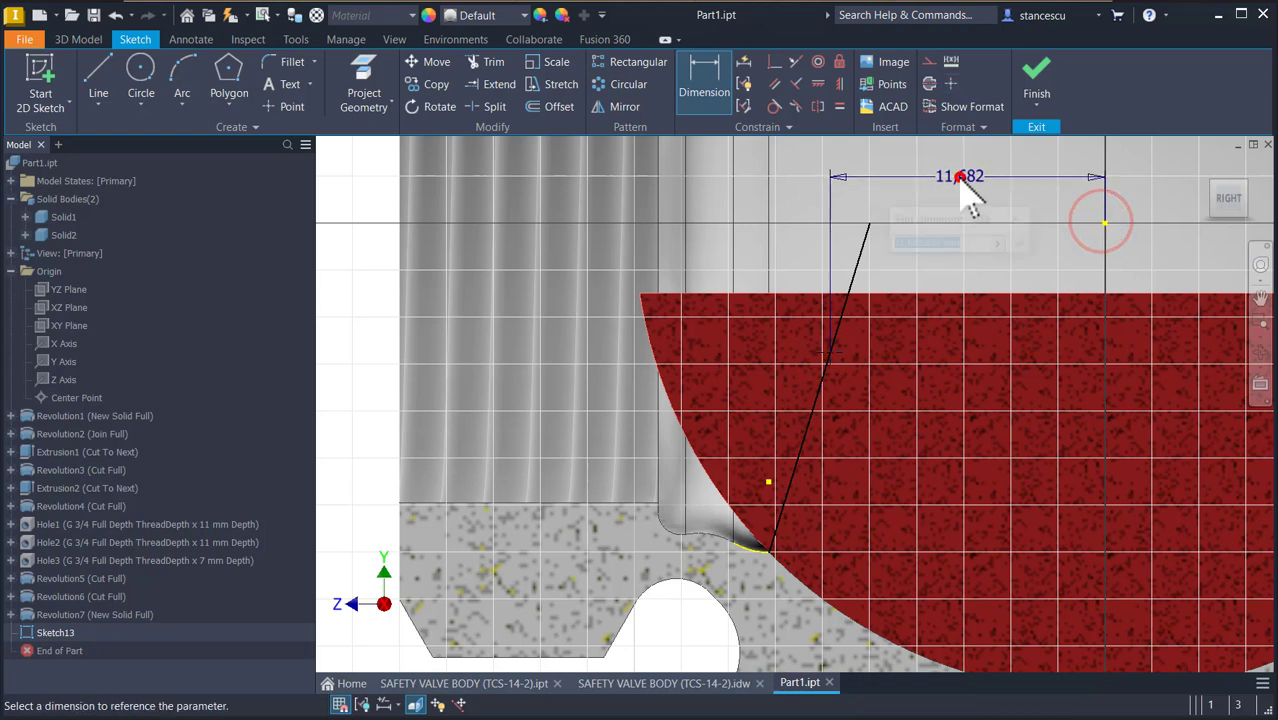
pyautogui.click(962, 182)
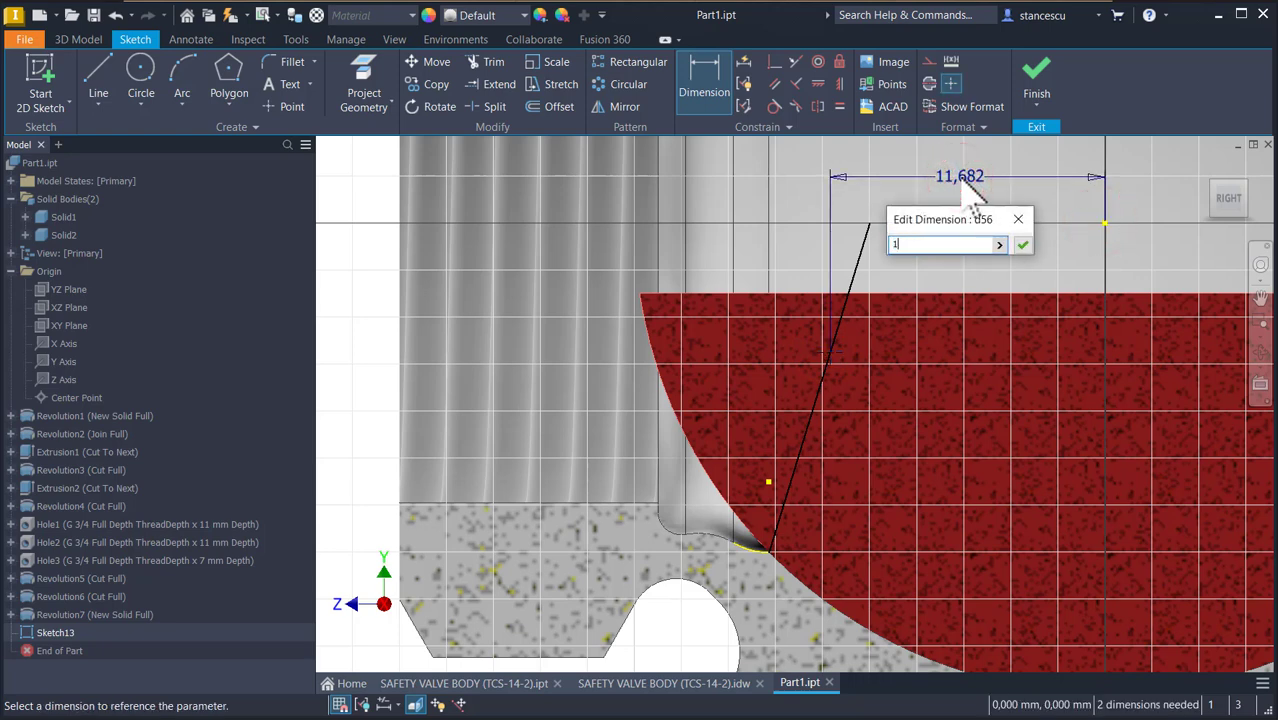
pyautogui.press('Return')
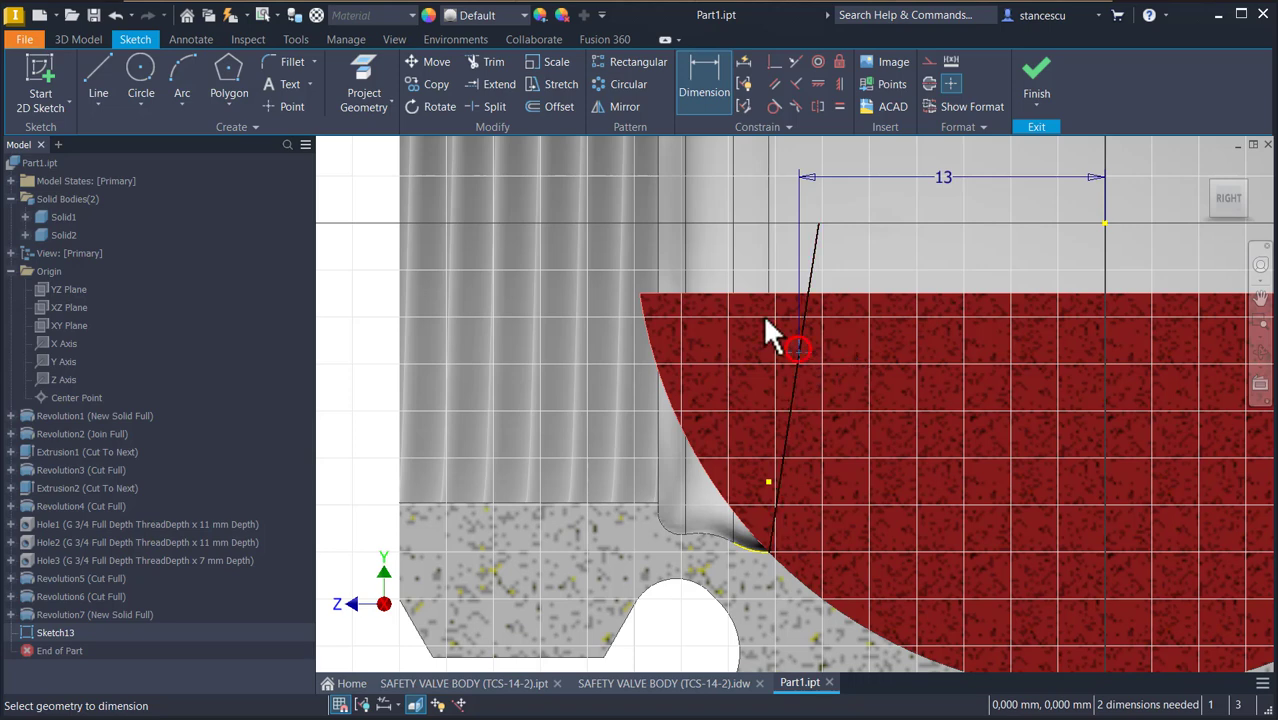
# Dimension the point on the slanted line 3 mm vertically below the red body's flat upper edge.
pyautogui.click(719, 291)
pyautogui.click(380, 342)
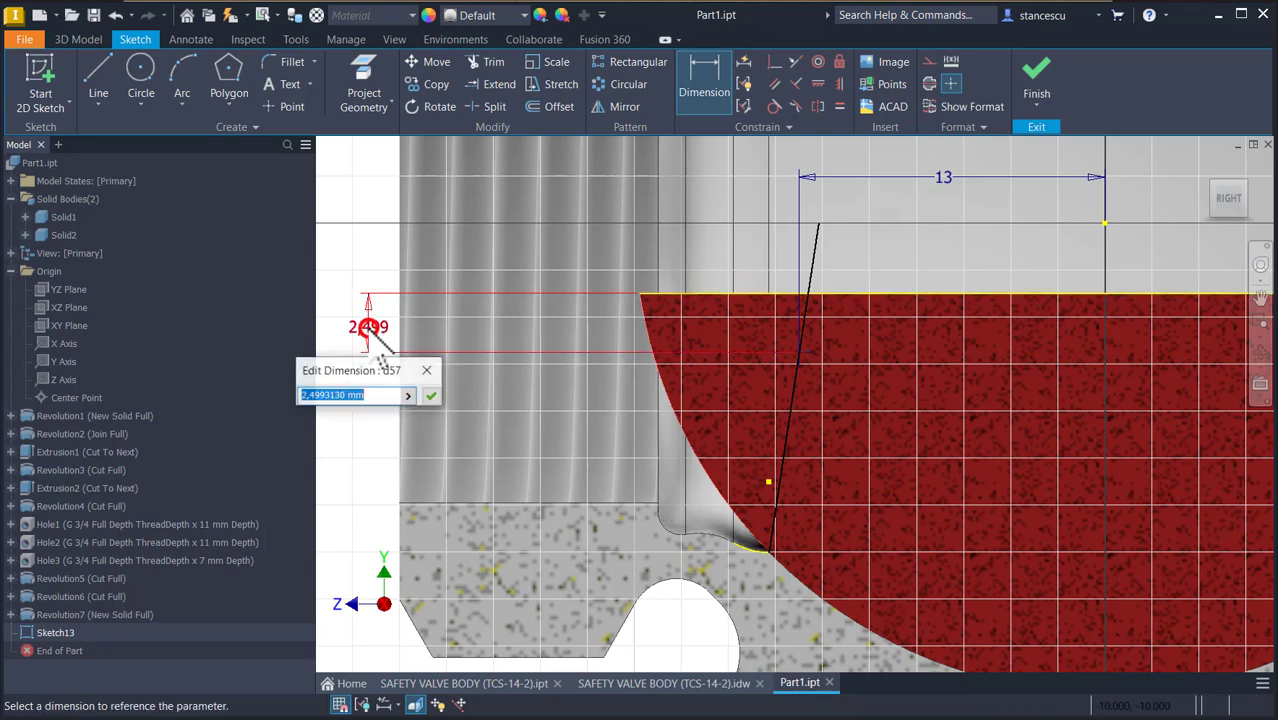
pyautogui.write('3')
pyautogui.press('Return')
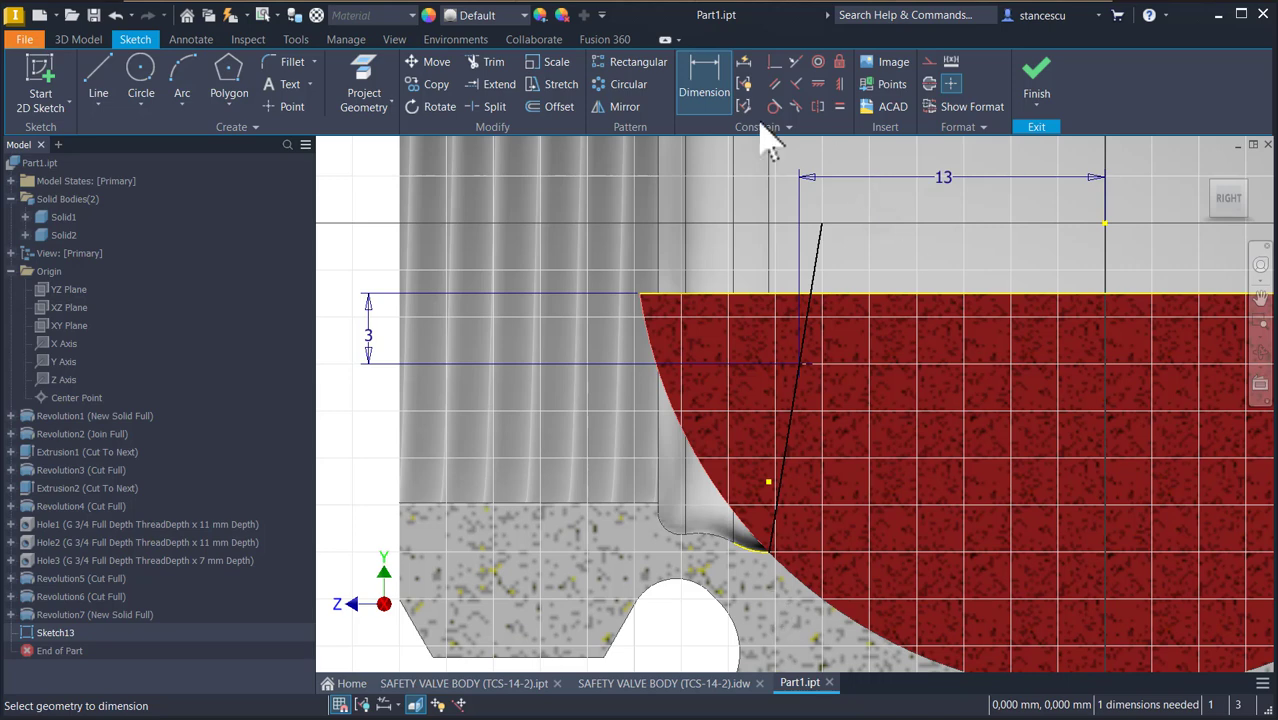
# Apply Auto Dimension to check the sketch's missing constraint, and remove the generated angle dimension.
pyautogui.click(744, 62)
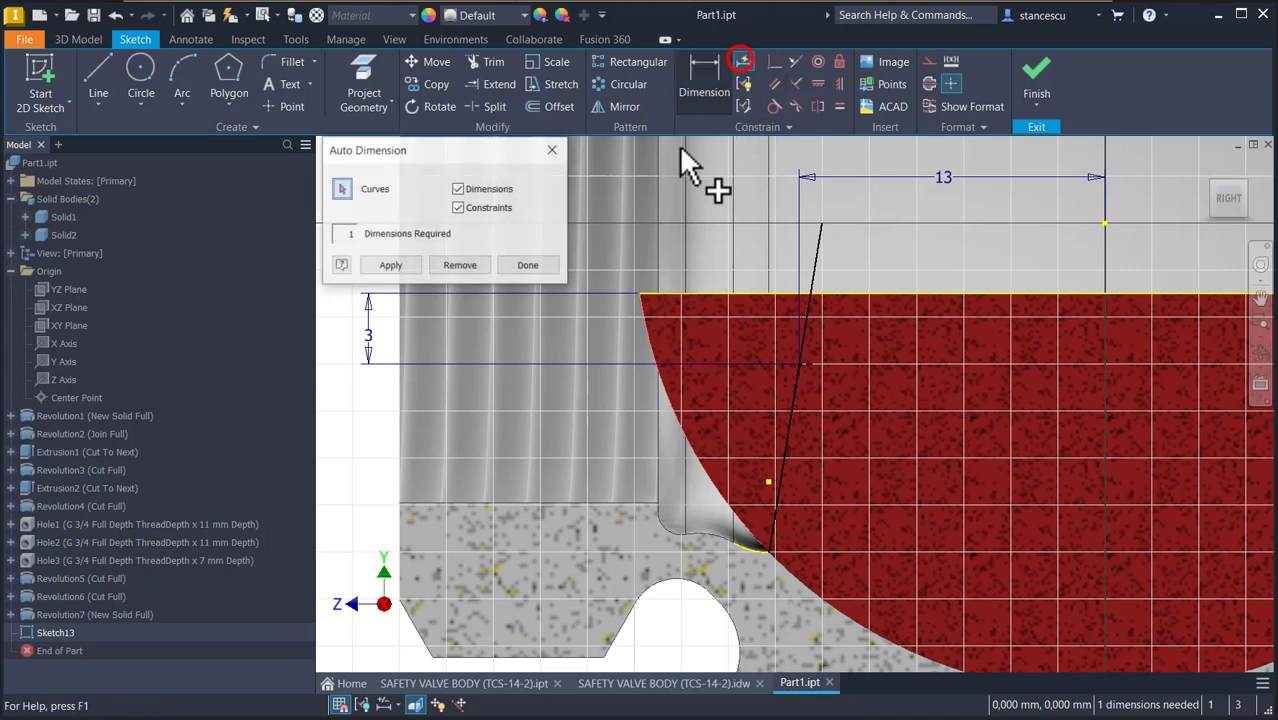
pyautogui.click(398, 266)
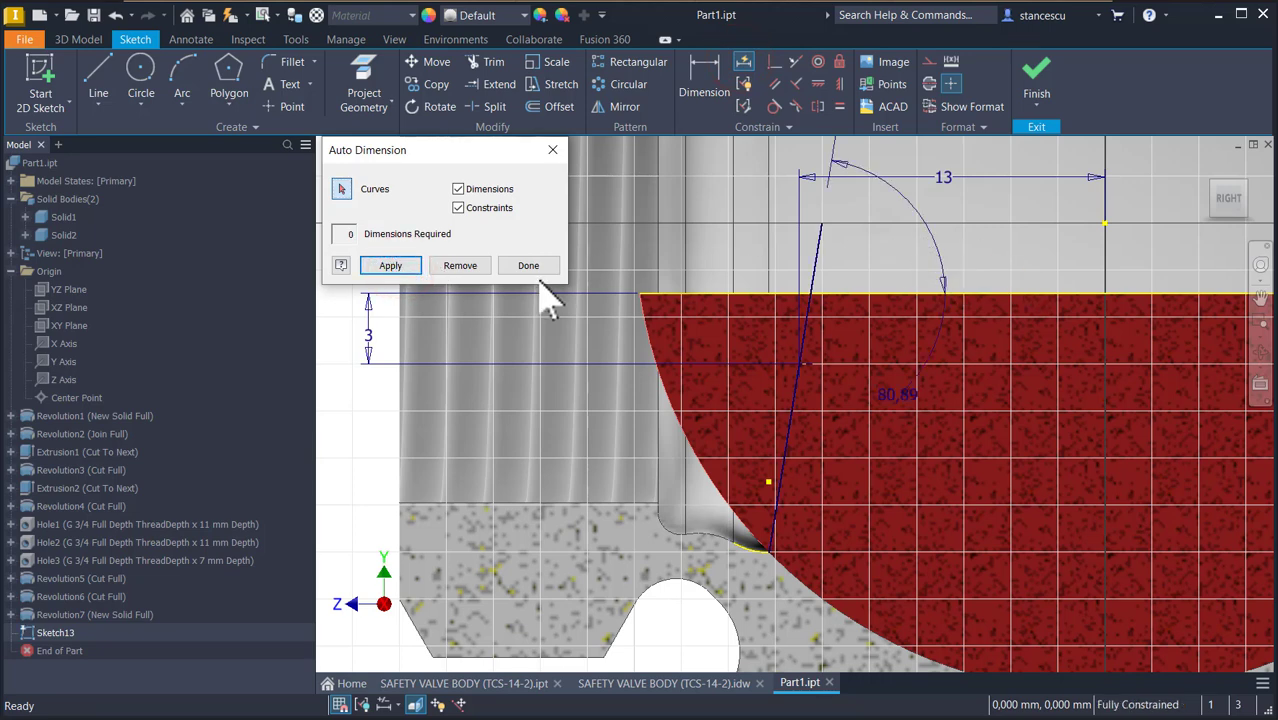
pyautogui.click(479, 265)
pyautogui.click(507, 266)
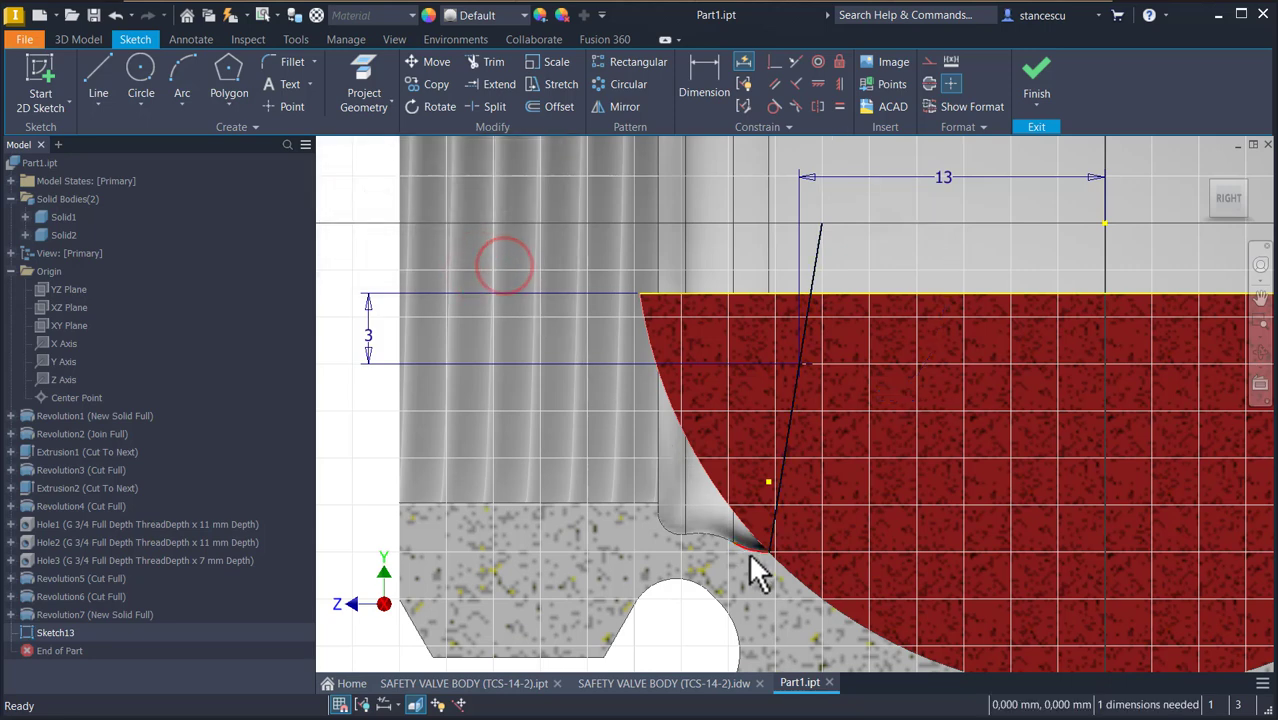
# Test the slanted line's freedom by moving it, and constrain its lower endpoint coincident with the end of the fillet edge.
pyautogui.moveTo(774, 551)
pyautogui.mouseDown()
pyautogui.moveTo(799, 548)
pyautogui.moveTo(765, 530)
pyautogui.moveTo(785, 556)
pyautogui.mouseUp()
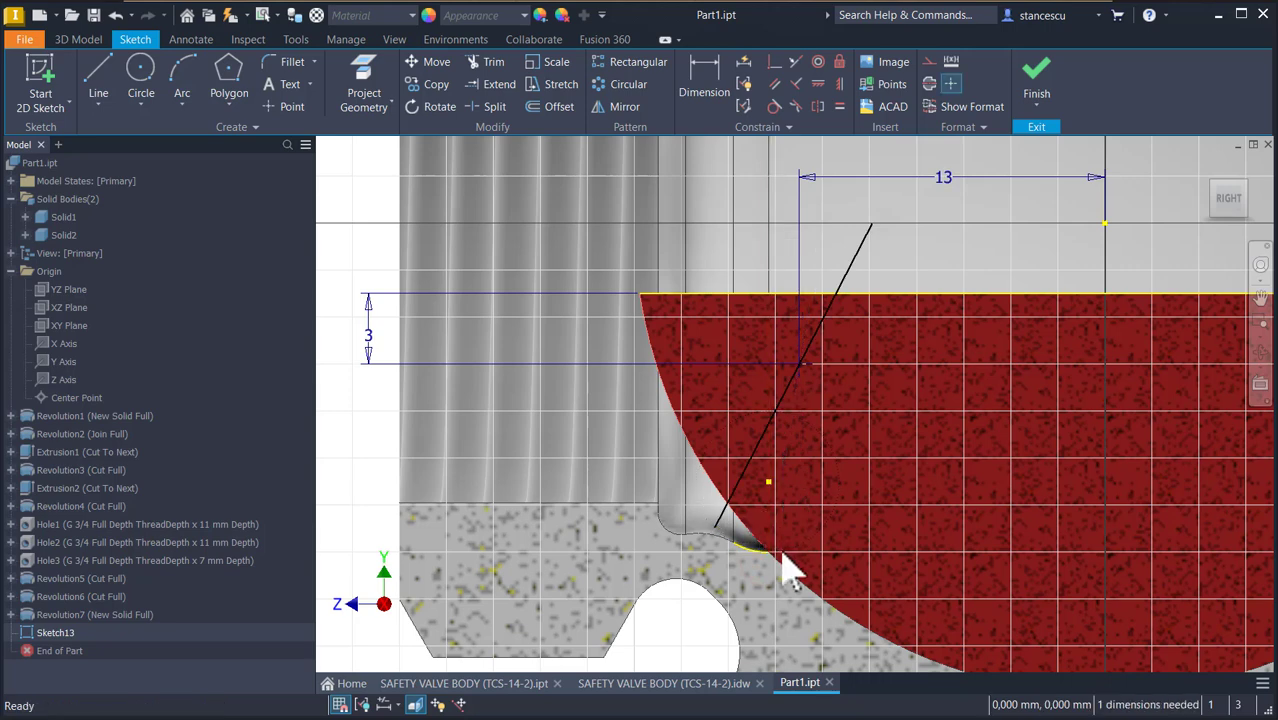
pyautogui.click(775, 63)
pyautogui.click(727, 540)
pyautogui.click(768, 553)
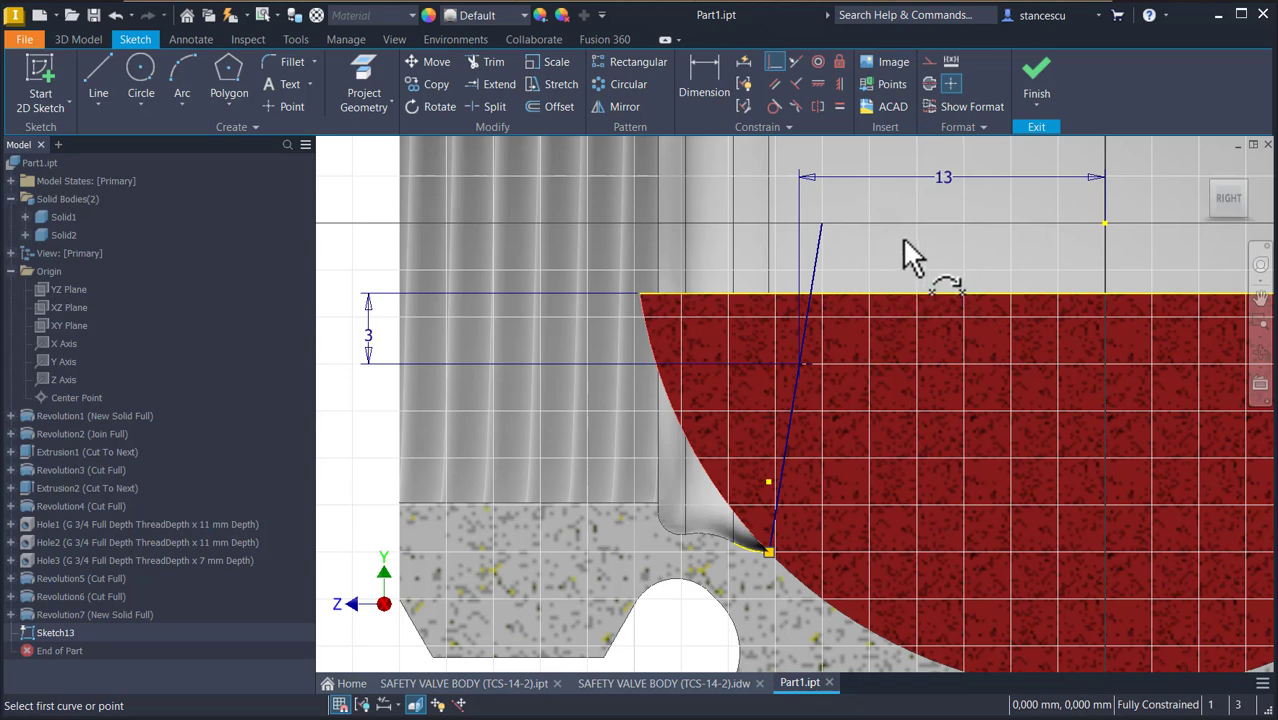
# Add a second point on the slanted line, constrain it coincident with the red body's upper edge, and finish the sketch.
pyautogui.click(280, 106)
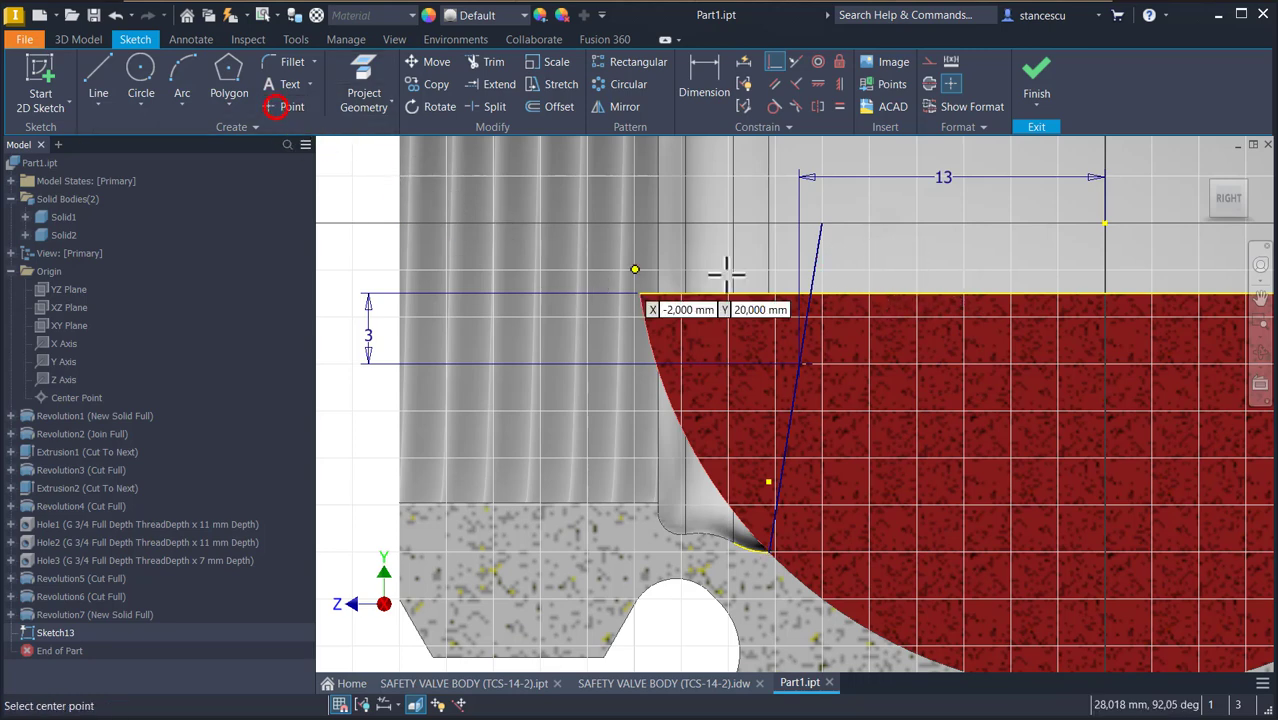
pyautogui.click(815, 262)
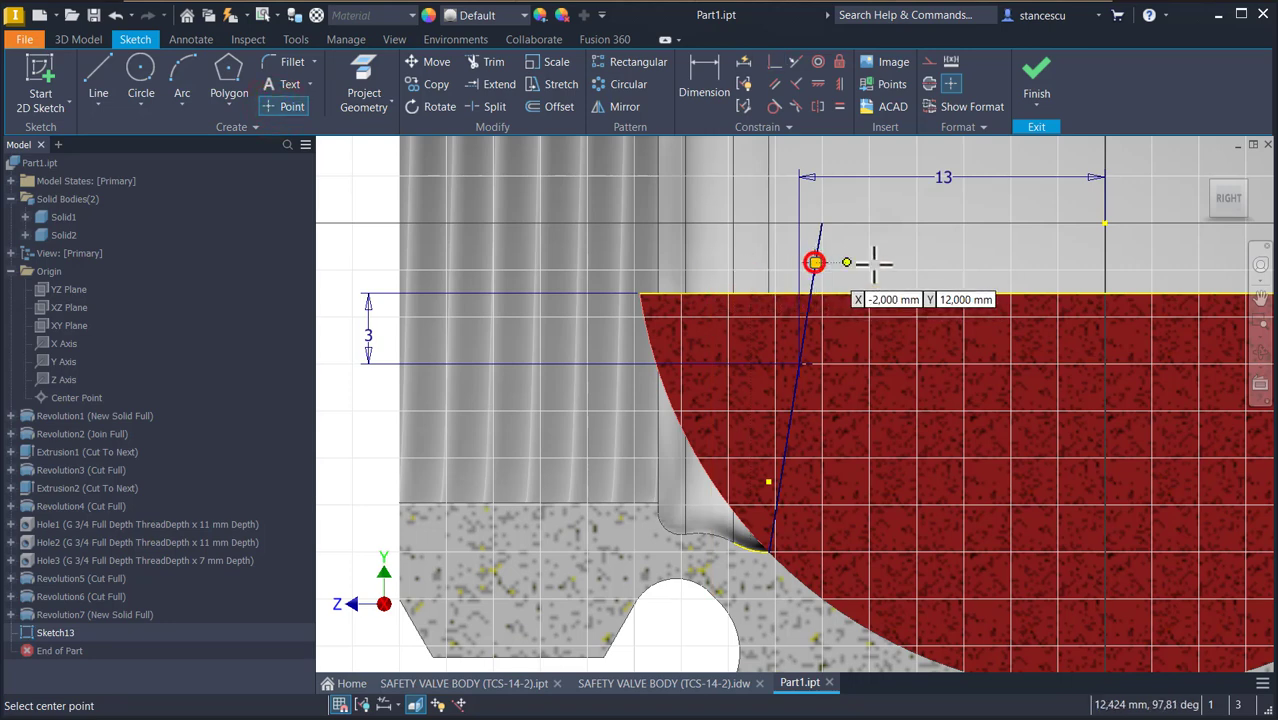
pyautogui.click(775, 61)
pyautogui.click(818, 260)
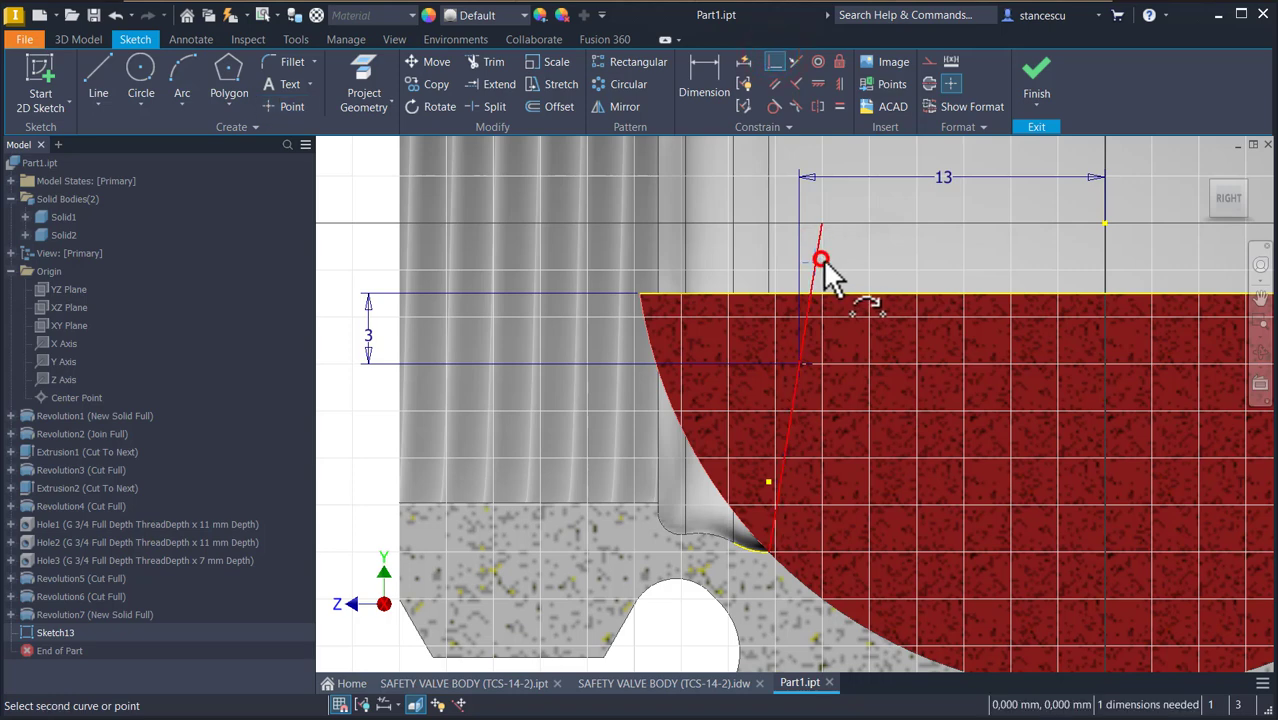
pyautogui.click(853, 293)
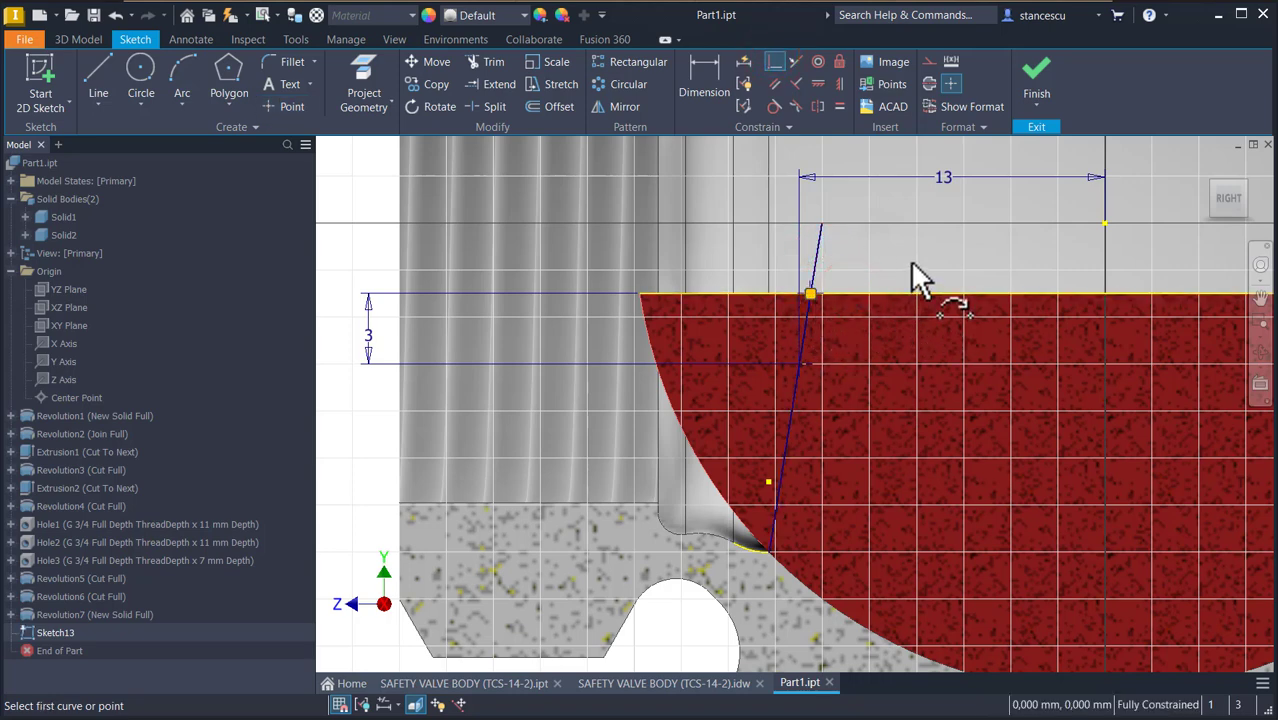
pyautogui.click(1040, 88)
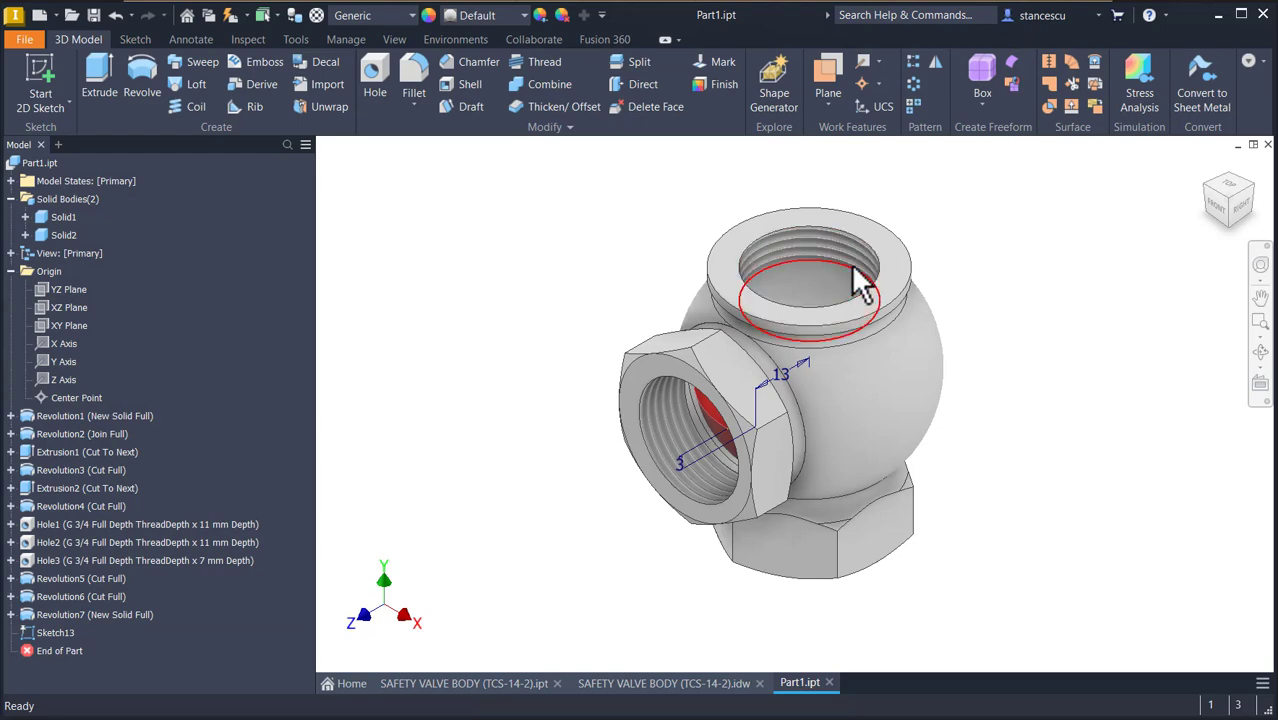
# Create a sketch on the red body's flat upper face and slice the graphics at that plane.
pyautogui.scroll(5, 850, 285)
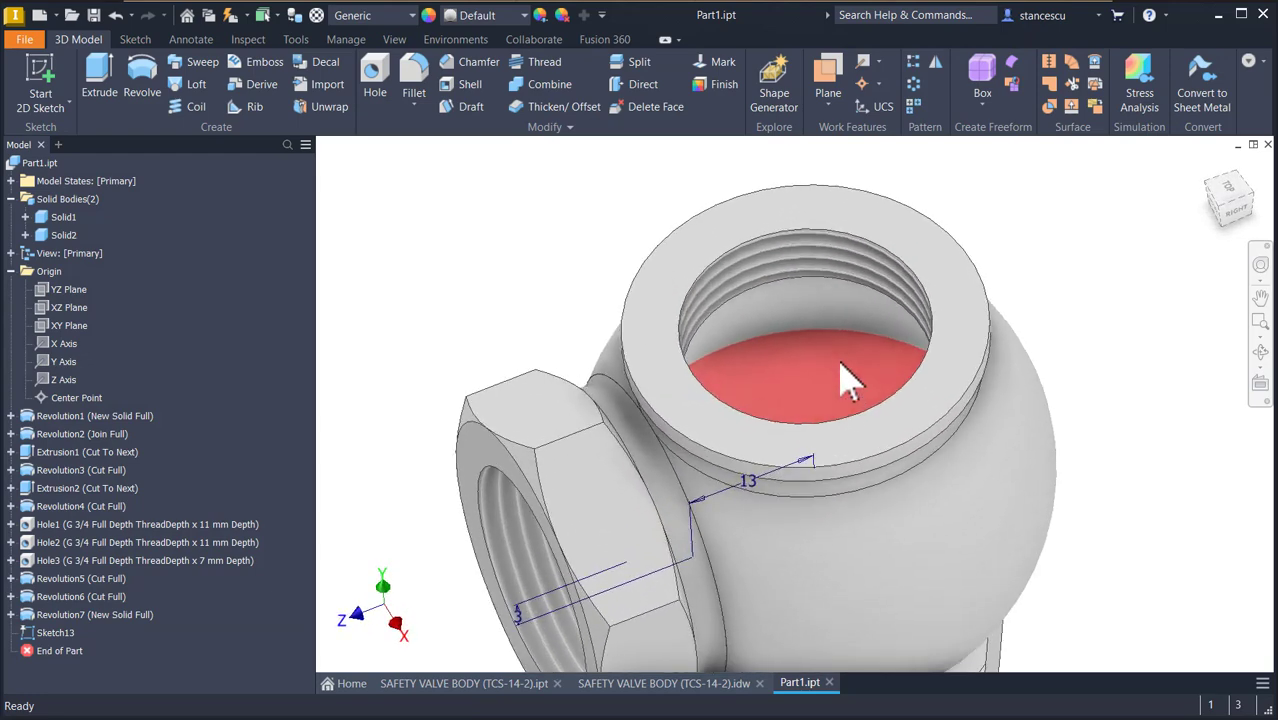
pyautogui.click(789, 412)
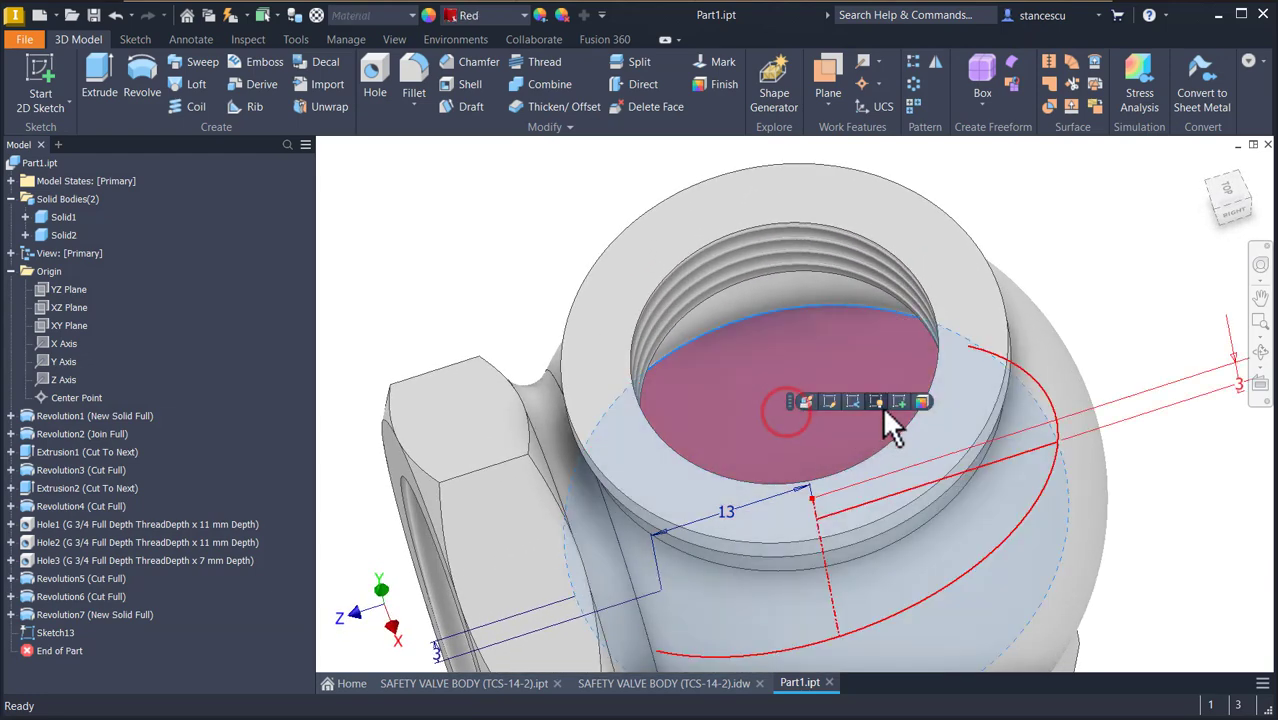
pyautogui.click(898, 403)
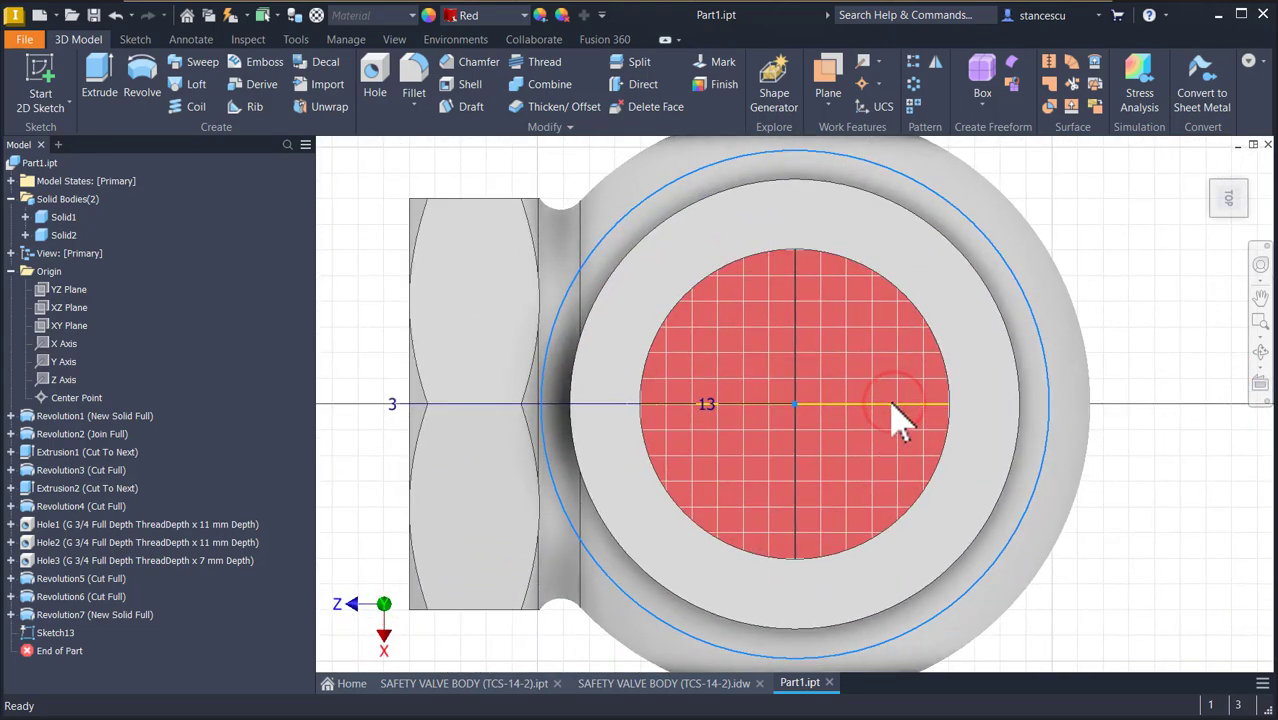
pyautogui.press('F7')
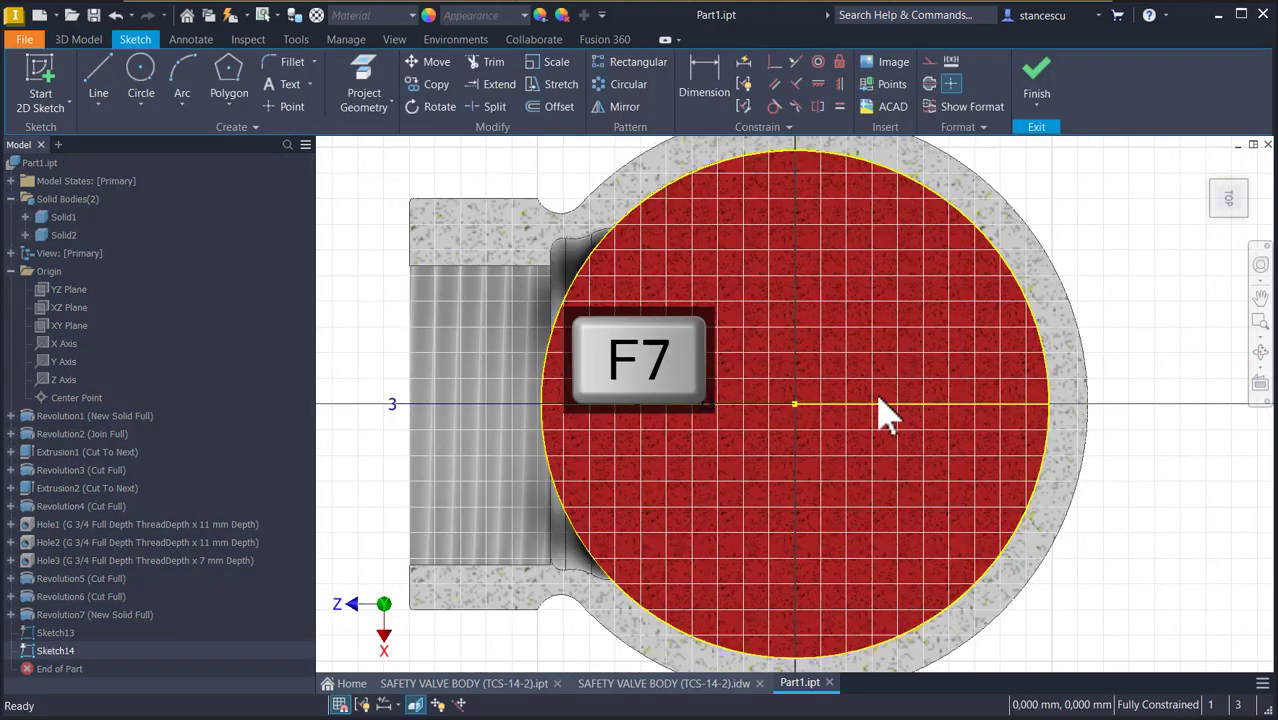
# Draw a straight line parallel to the X axis across the red face, near the slanted line, with both ends on the circular edge.
pyautogui.moveTo(750, 425)
pyautogui.keyDown('shift'); pyautogui.mouseDown(button='middle')
pyautogui.moveTo(636, 449)
pyautogui.moveTo(705, 432)
pyautogui.mouseUp(button='middle'); pyautogui.keyUp('shift')
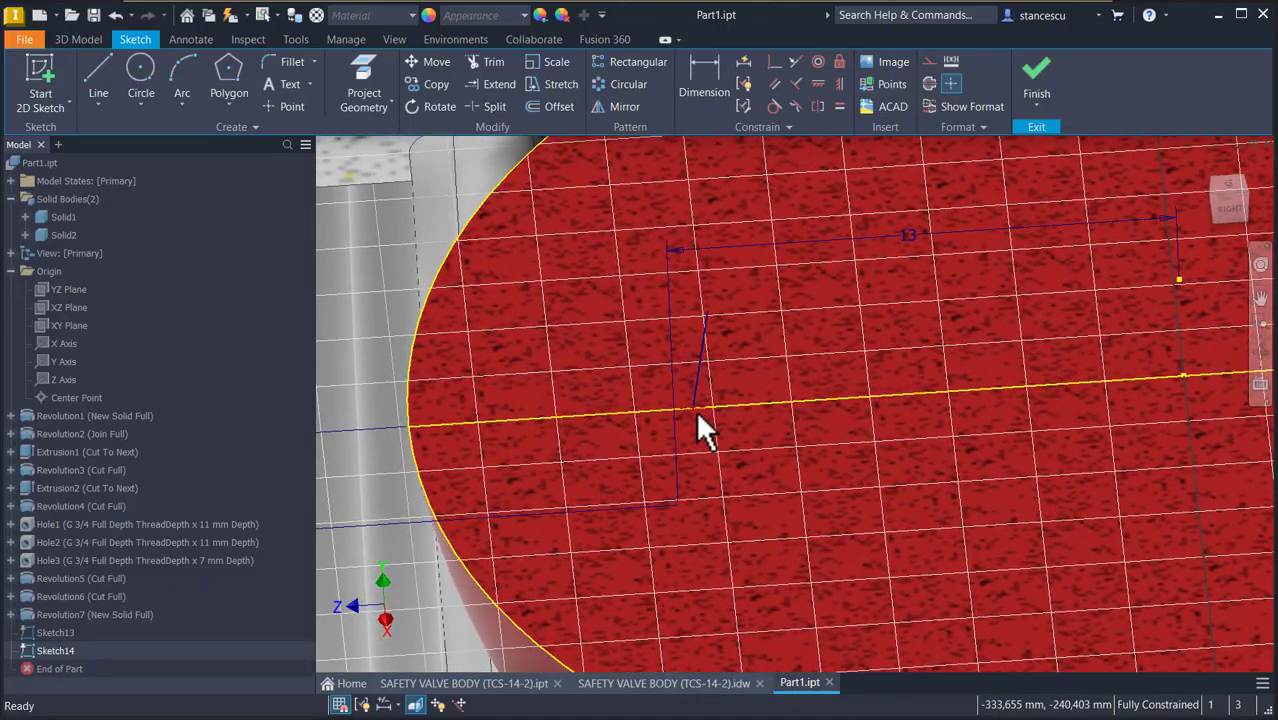
pyautogui.moveTo(990, 210)
pyautogui.keyDown('shift'); pyautogui.mouseDown(button='middle')
pyautogui.moveTo(984, 220)
pyautogui.moveTo(941, 194)
pyautogui.moveTo(928, 135)
pyautogui.moveTo(867, 128)
pyautogui.moveTo(950, 143)
pyautogui.mouseUp(button='middle'); pyautogui.keyUp('shift')
pyautogui.keyDown('shift'); pyautogui.moveTo(876, 248); pyautogui.dragTo(756, 288, button='middle'); pyautogui.keyUp('shift')
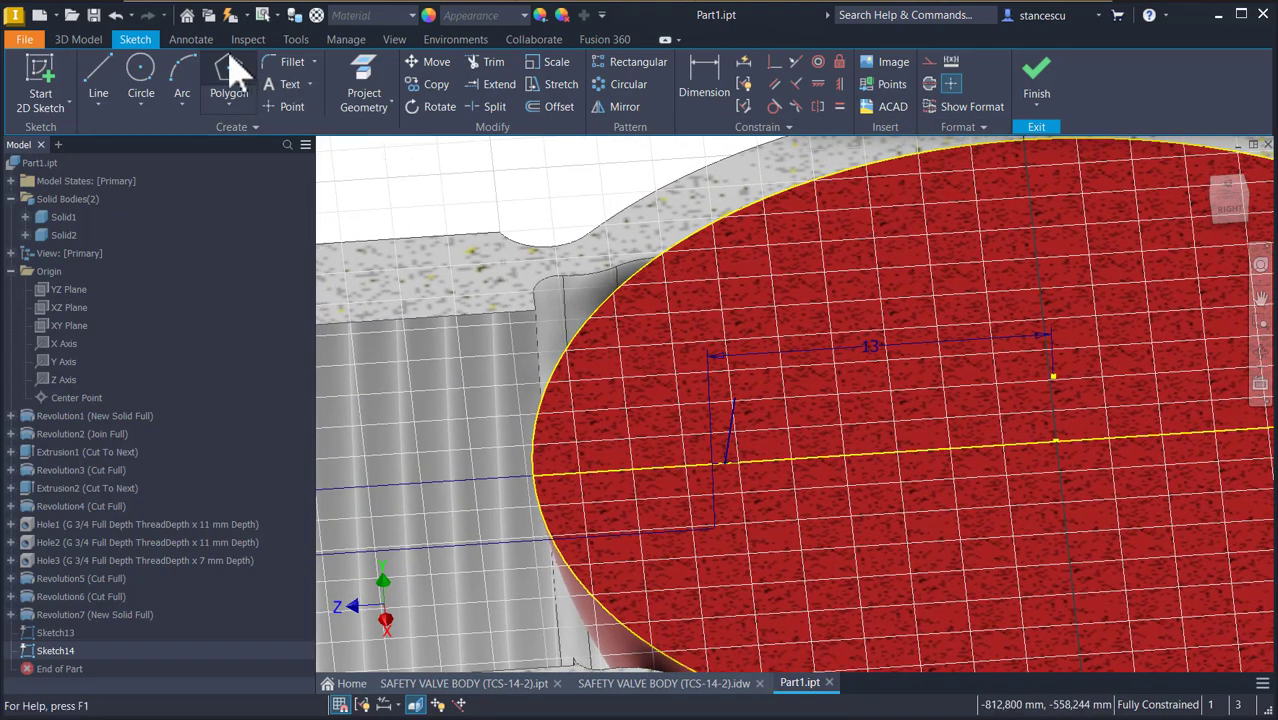
pyautogui.click(98, 78)
pyautogui.moveTo(783, 226)
pyautogui.keyDown('shift'); pyautogui.mouseDown(button='middle')
pyautogui.moveTo(793, 251)
pyautogui.moveTo(765, 251)
pyautogui.mouseUp(button='middle'); pyautogui.keyUp('shift')
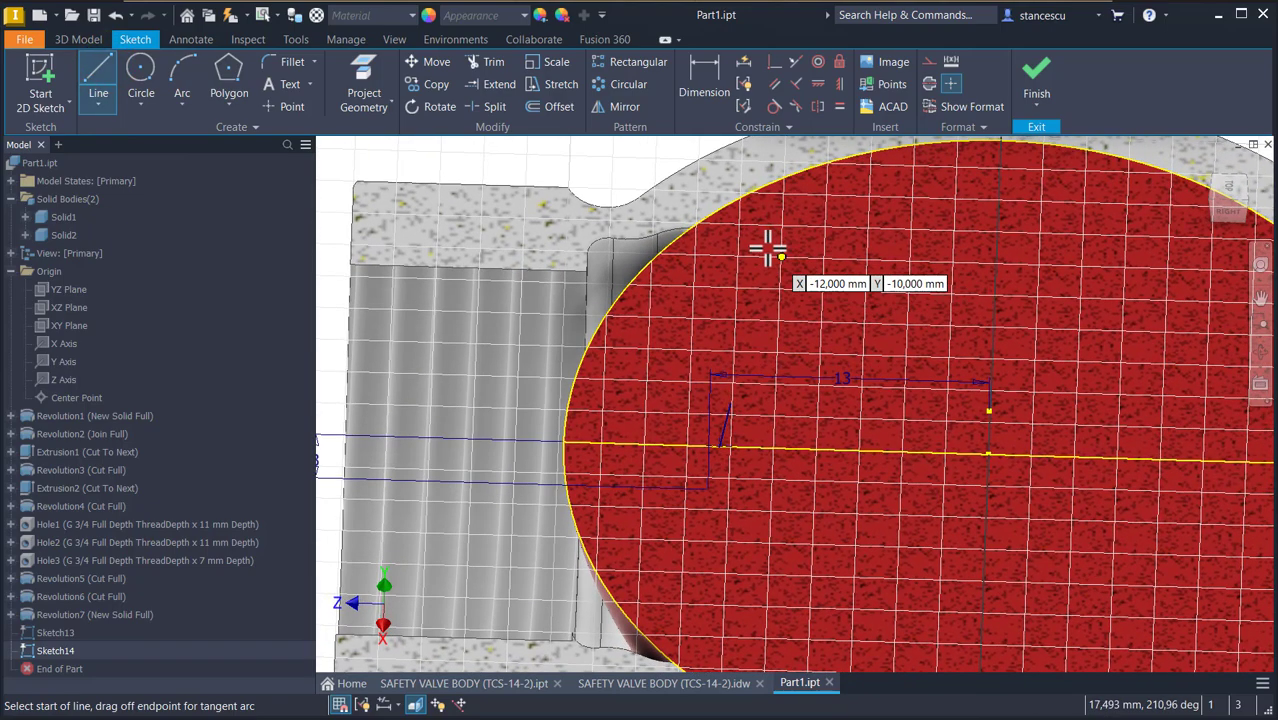
pyautogui.click(770, 185)
pyautogui.moveTo(748, 462); pyautogui.dragTo(754, 388, button='middle')
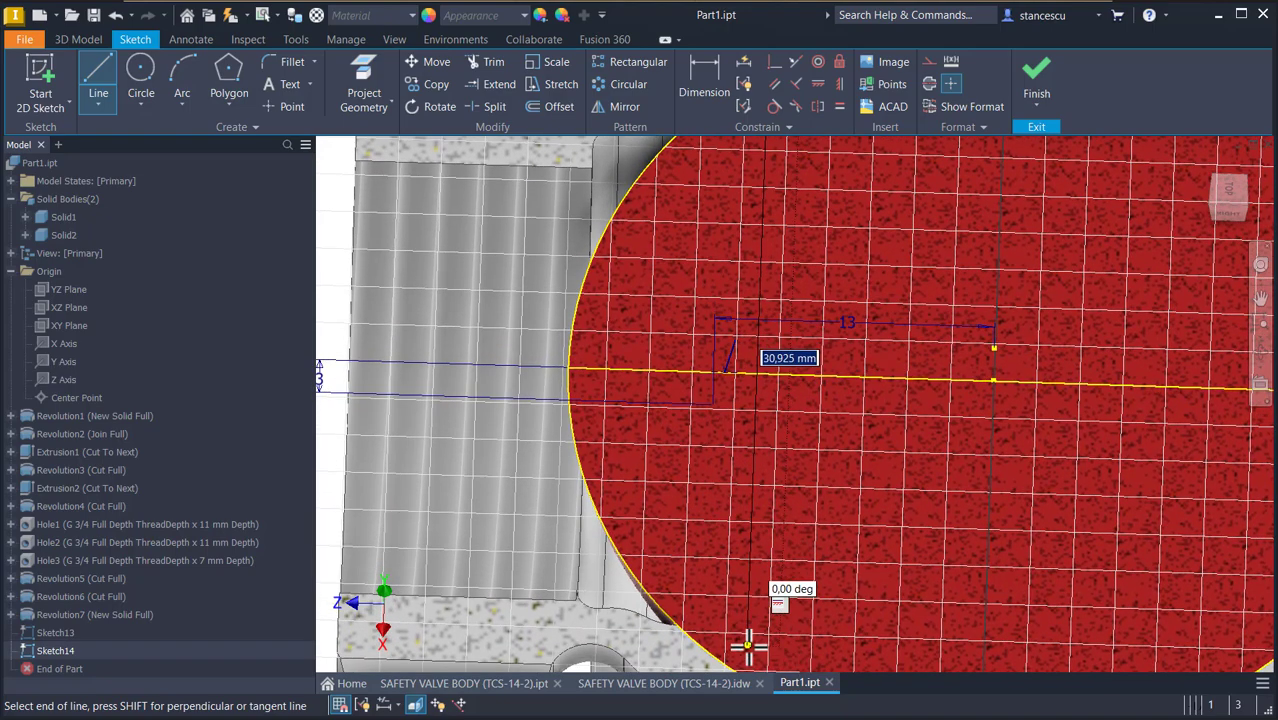
pyautogui.moveTo(767, 611); pyautogui.dragTo(745, 534, button='middle')
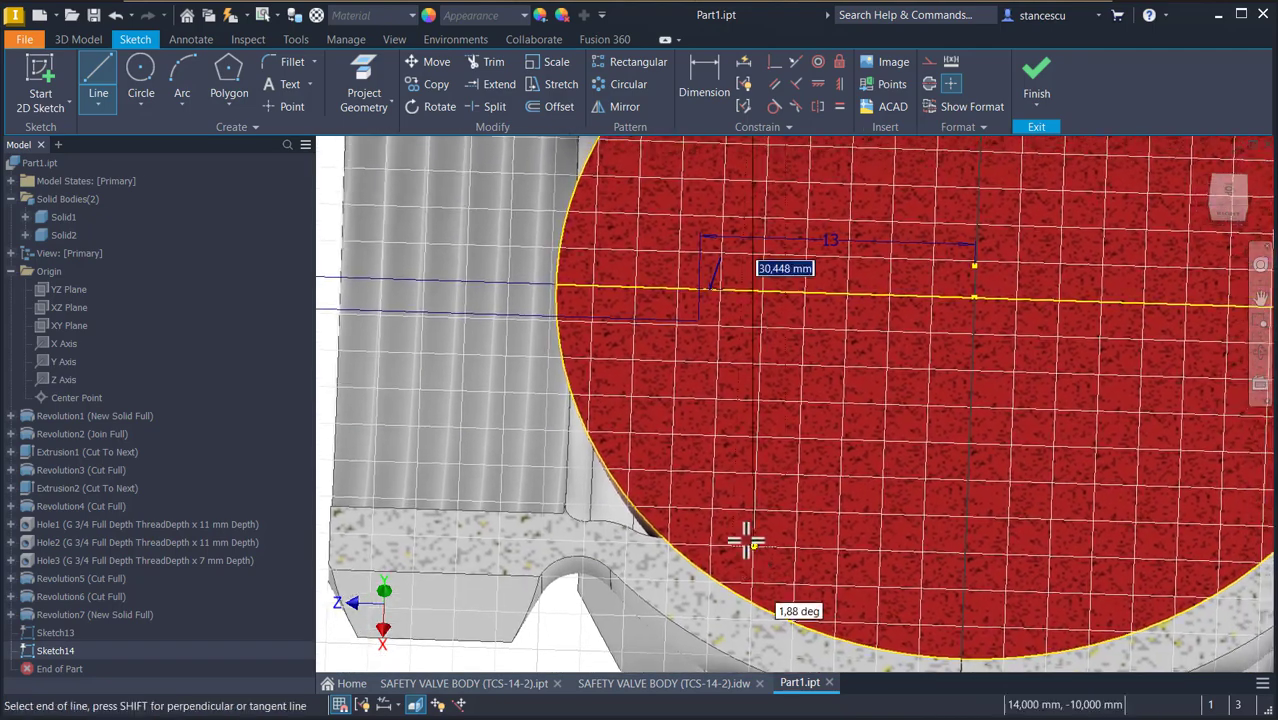
pyautogui.doubleClick(728, 591)
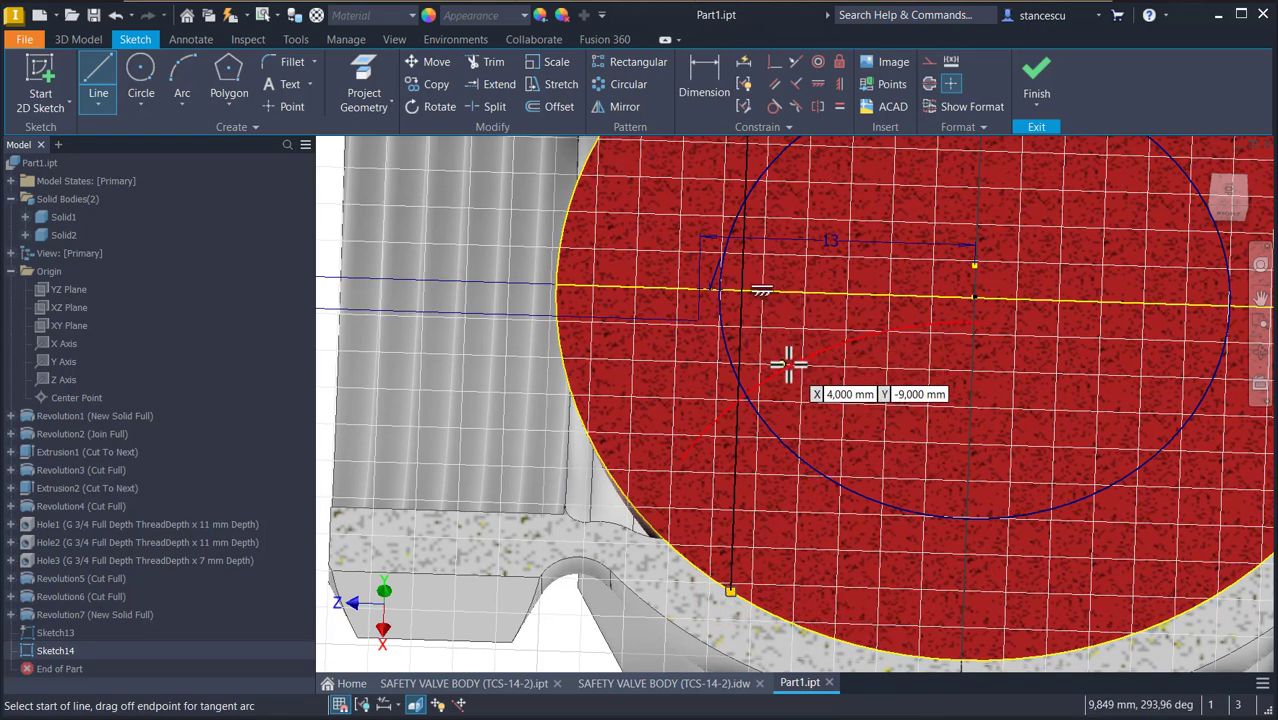
pyautogui.press('Escape')
# Project the slanted line's upper-face point into the sketch, constrain the cross line coincident with it, and return to the home view.
pyautogui.scroll(4, 850, 410)
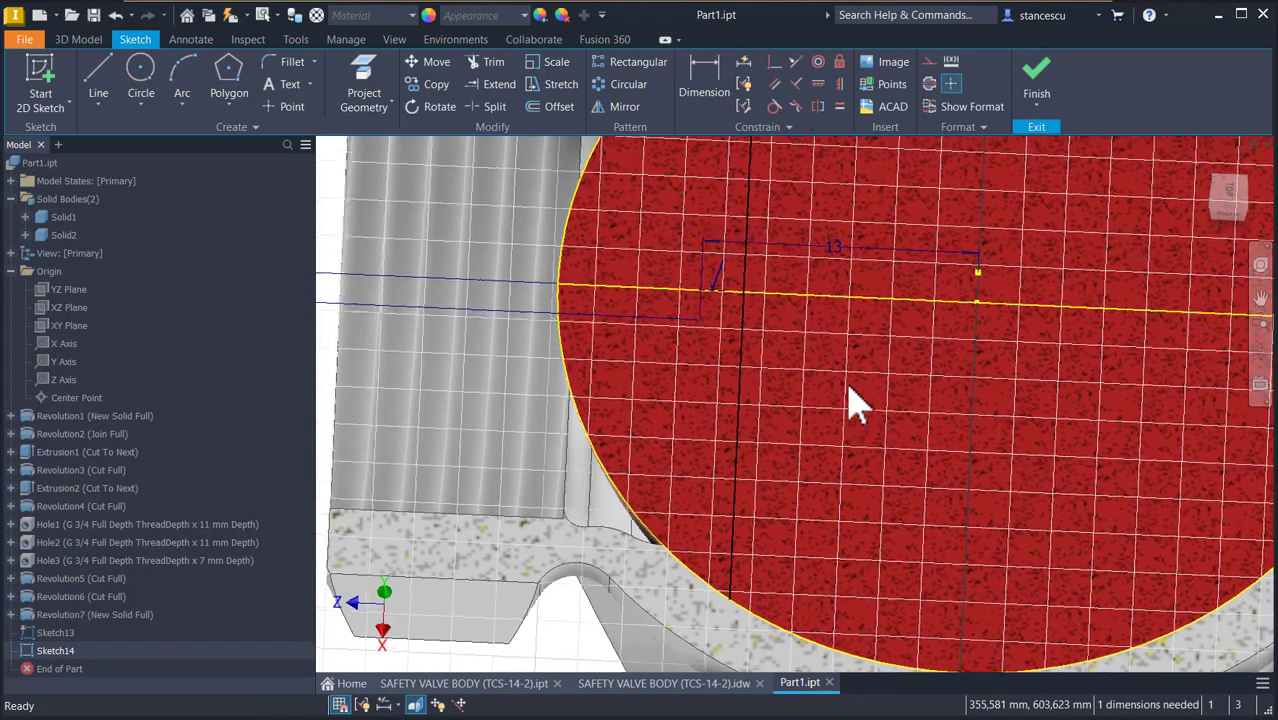
pyautogui.scroll(-1, 816, 413)
pyautogui.scroll(-4, 808, 443)
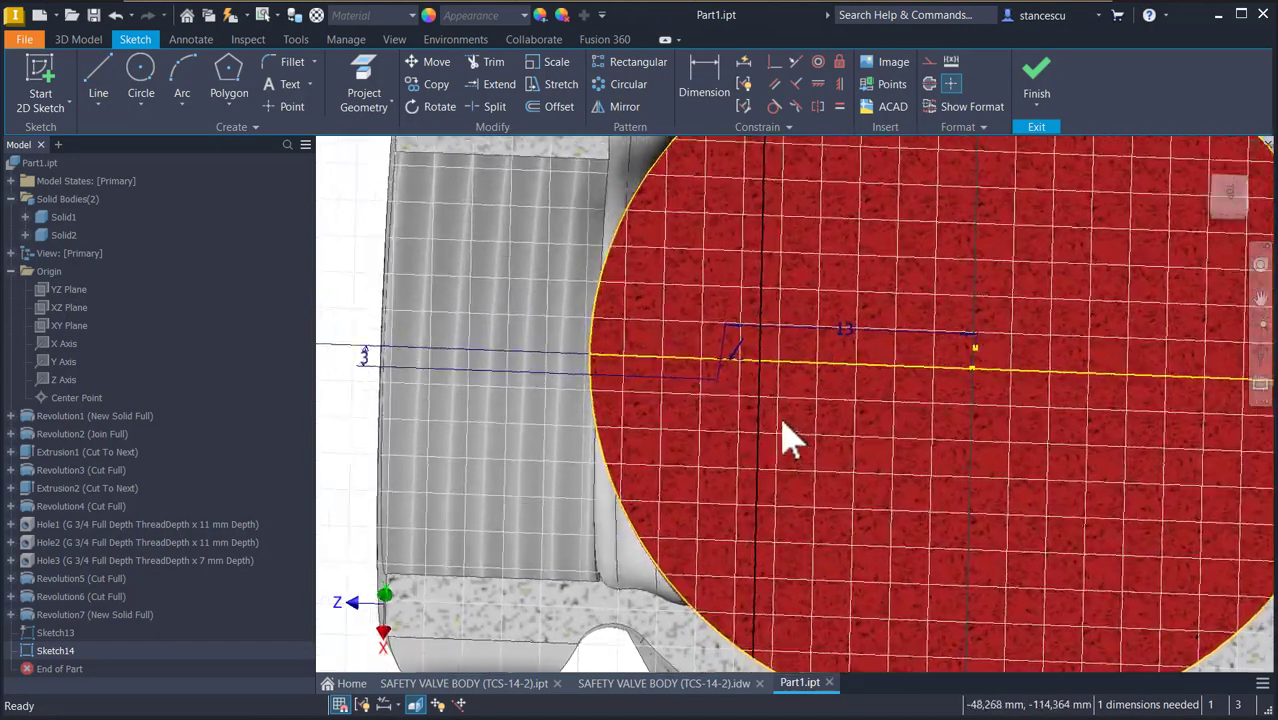
pyautogui.click(363, 88)
pyautogui.scroll(-4, 736, 413)
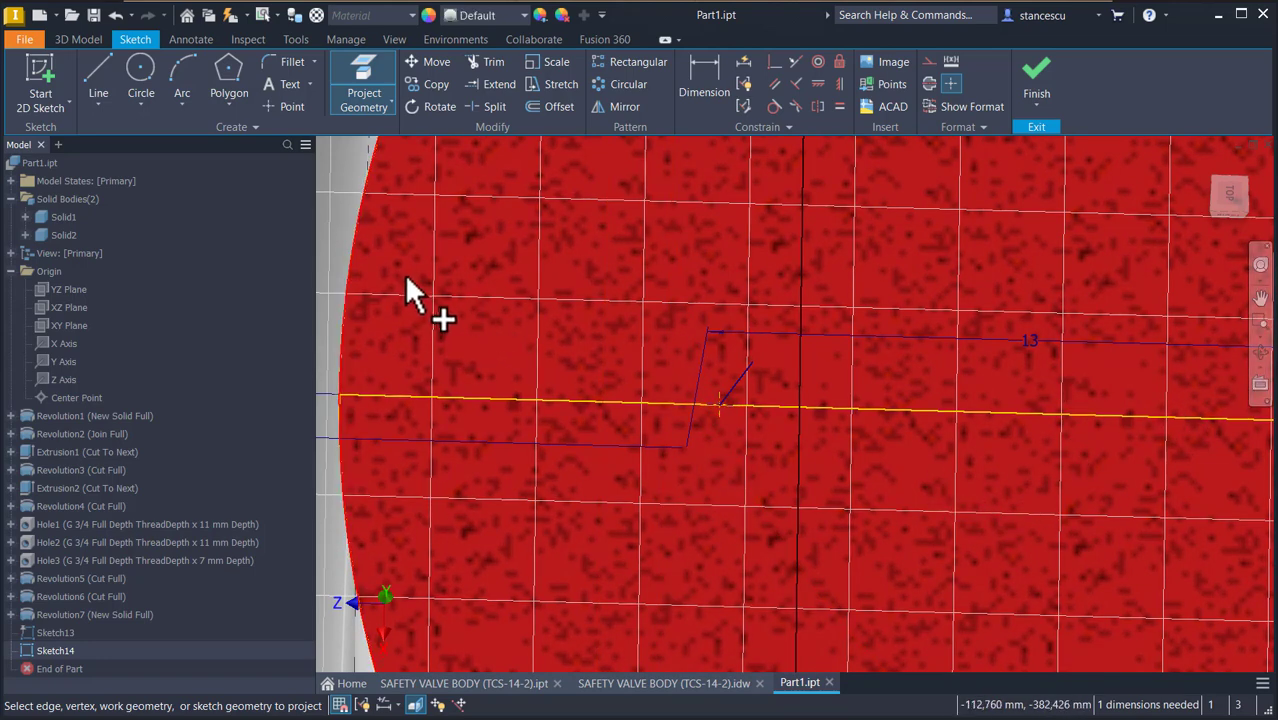
pyautogui.click(344, 231)
pyautogui.scroll(-1, 450, 212)
pyautogui.click(775, 62)
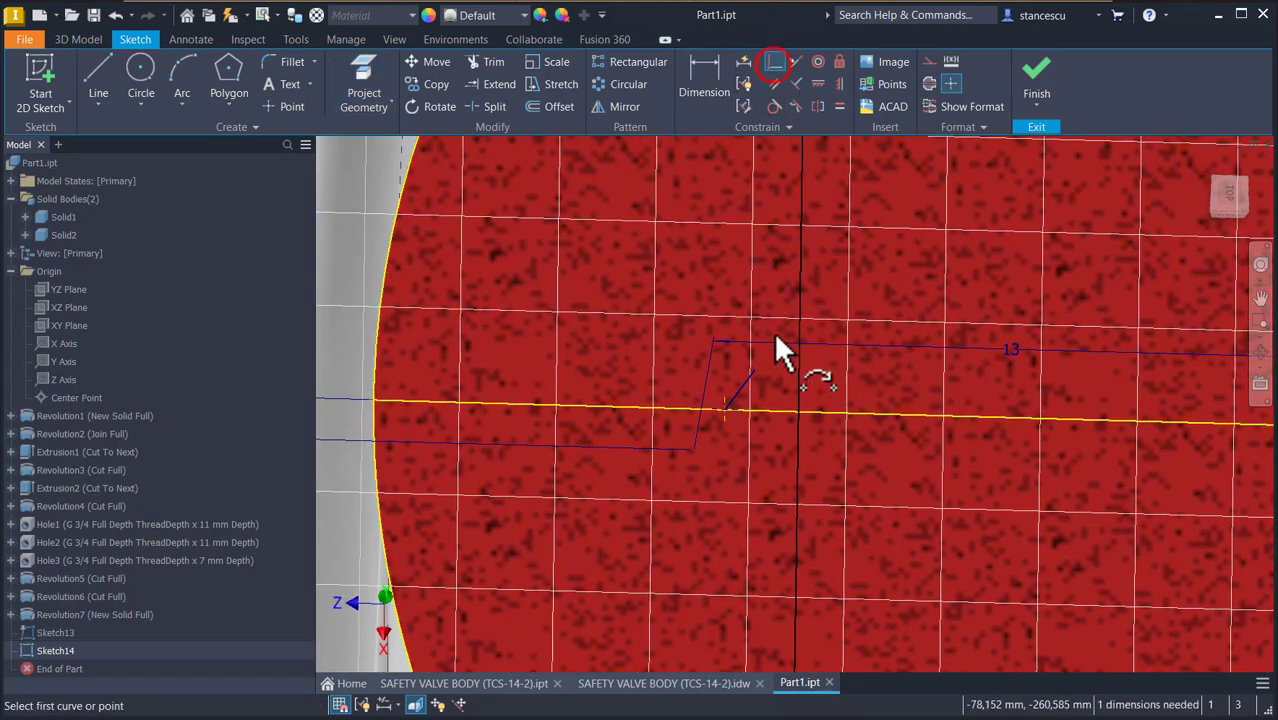
pyautogui.click(799, 368)
pyautogui.click(728, 407)
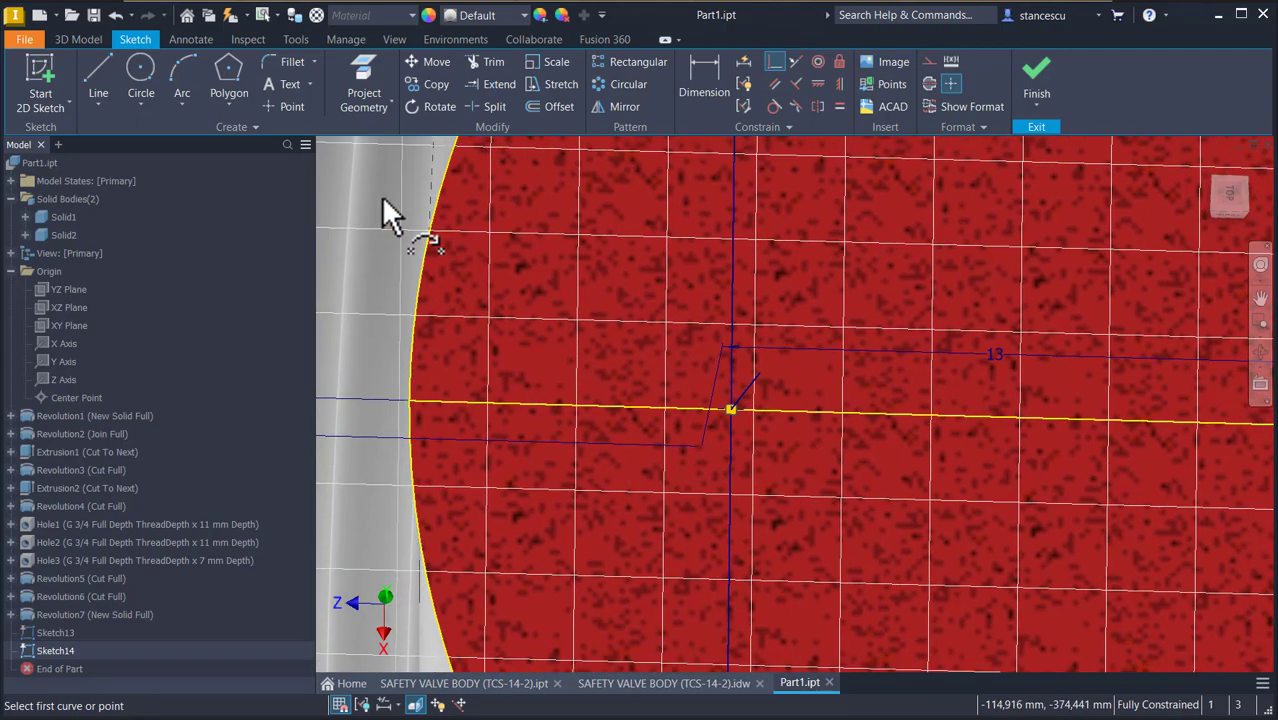
pyautogui.press('F6')
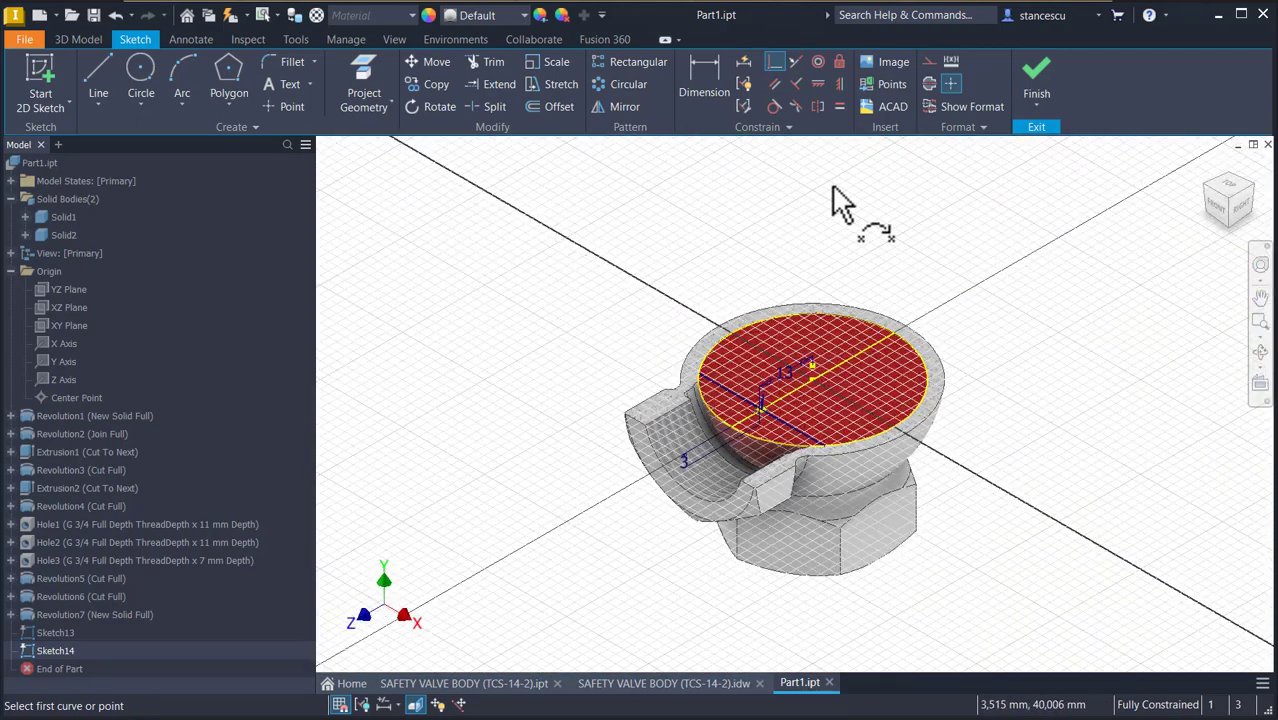
# Finish the sketch and create a work plane through the slanted line and the cross line on the red body's upper face.
pyautogui.click(1038, 80)
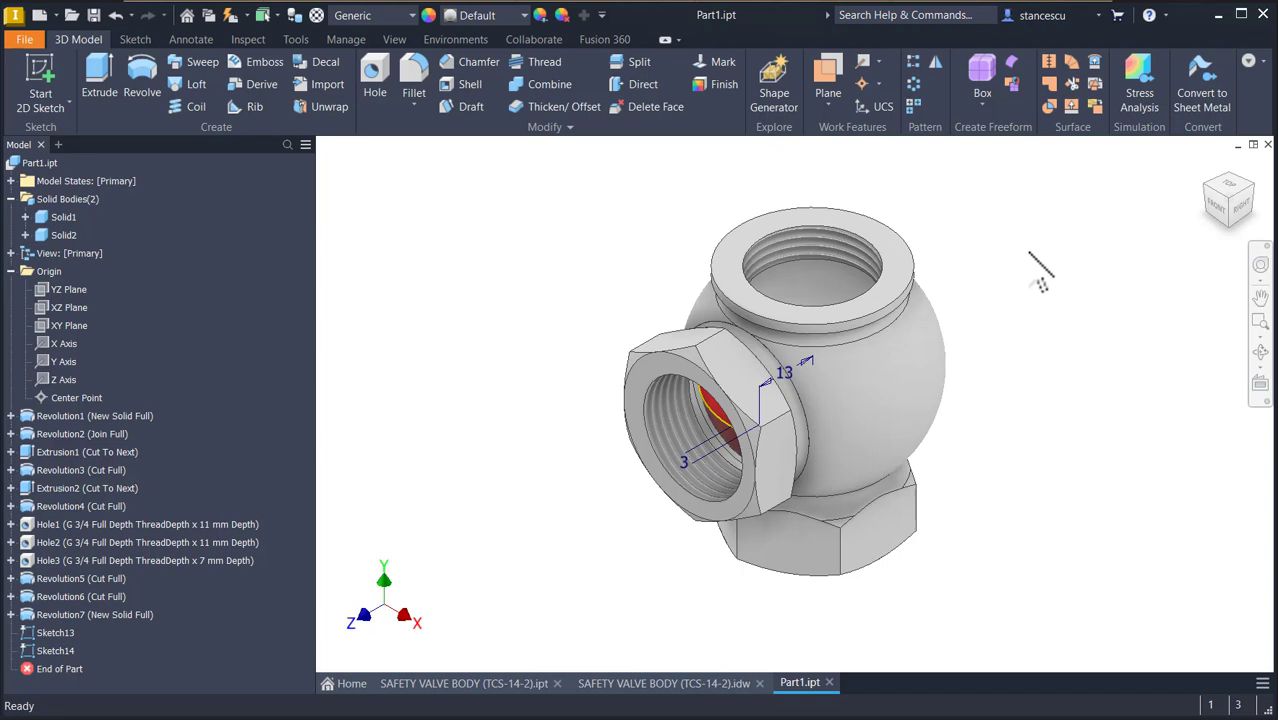
pyautogui.click(833, 82)
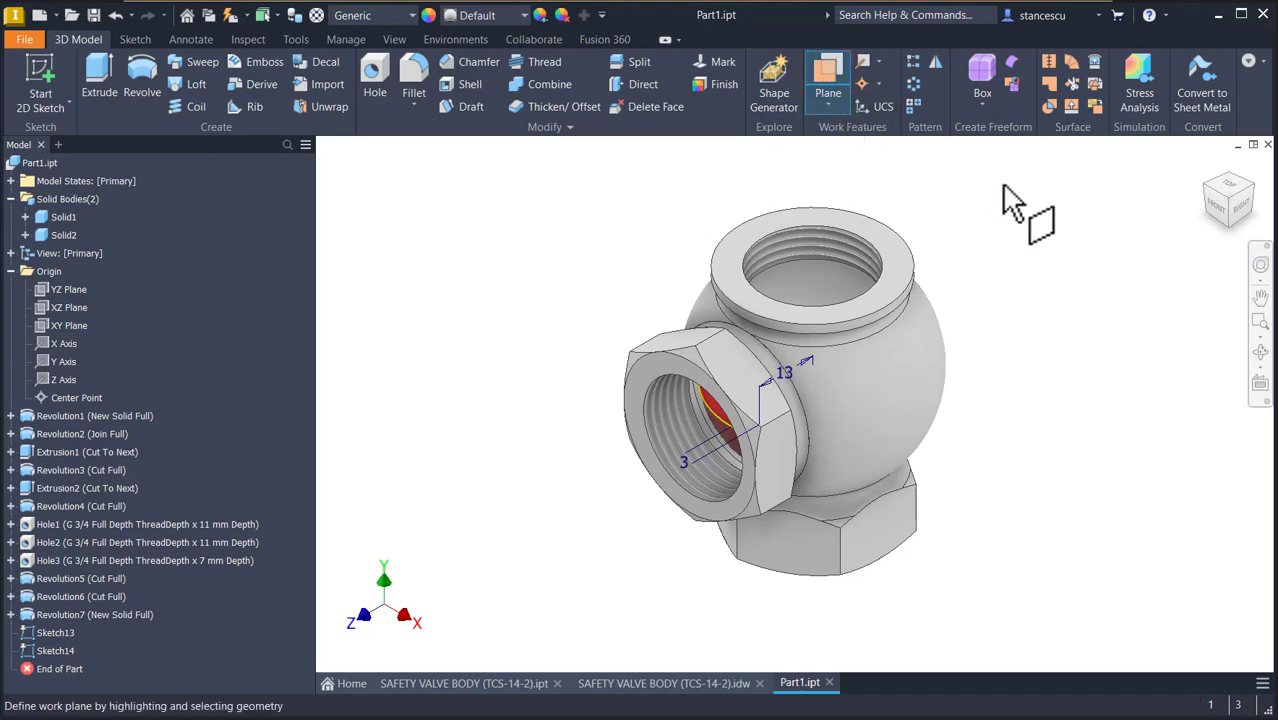
pyautogui.scroll(5, 1004, 192)
pyautogui.moveTo(1004, 194)
pyautogui.keyDown('shift'); pyautogui.mouseDown(button='middle')
pyautogui.moveTo(957, 213)
pyautogui.moveTo(854, 315)
pyautogui.moveTo(852, 386)
pyautogui.moveTo(832, 412)
pyautogui.moveTo(745, 350)
pyautogui.moveTo(657, 398)
pyautogui.mouseUp(button='middle'); pyautogui.keyUp('shift')
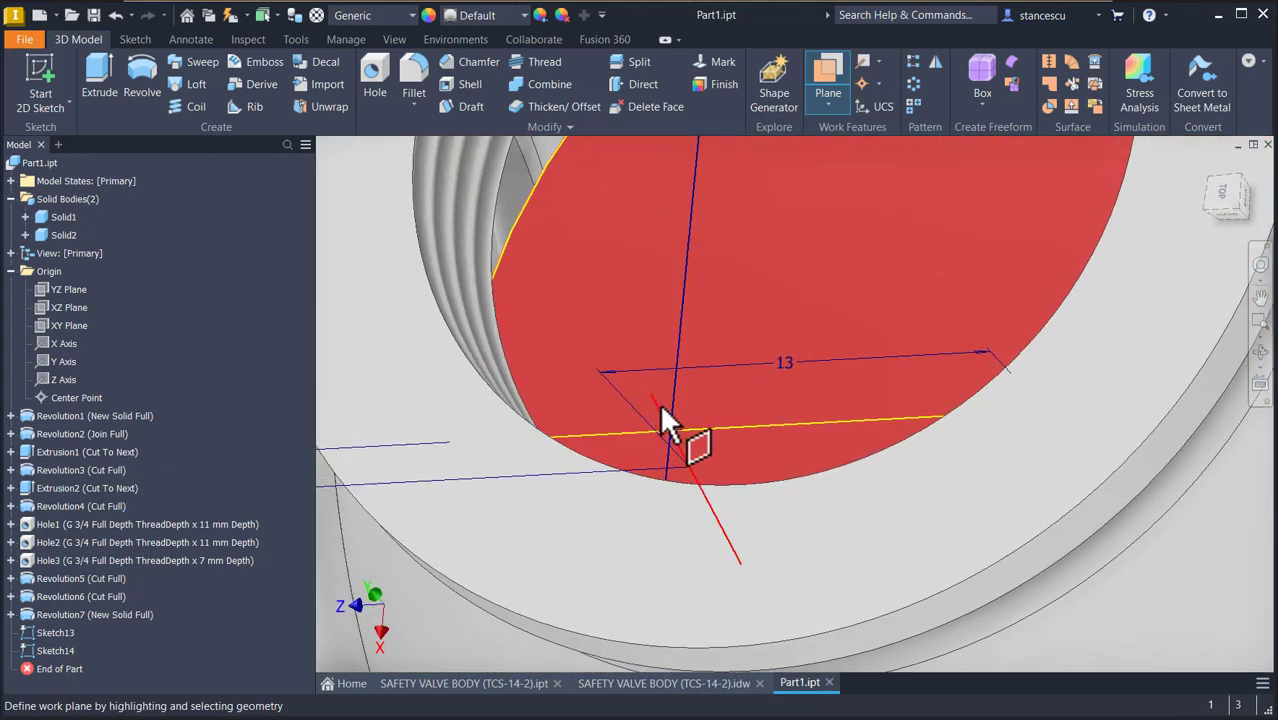
pyautogui.click(659, 401)
pyautogui.click(674, 343)
pyautogui.keyDown('shift'); pyautogui.moveTo(754, 322); pyautogui.dragTo(935, 237, button='middle'); pyautogui.keyUp('shift')
pyautogui.scroll(-2, 935, 237)
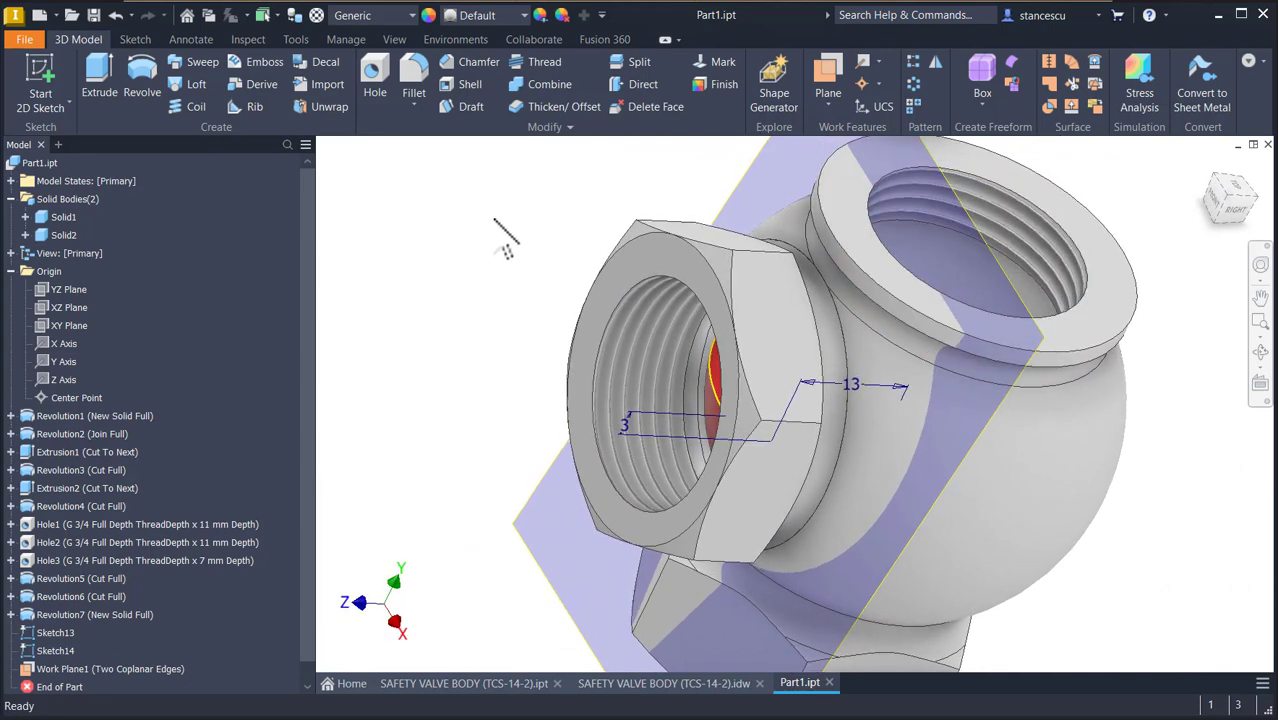
pyautogui.press('F6')
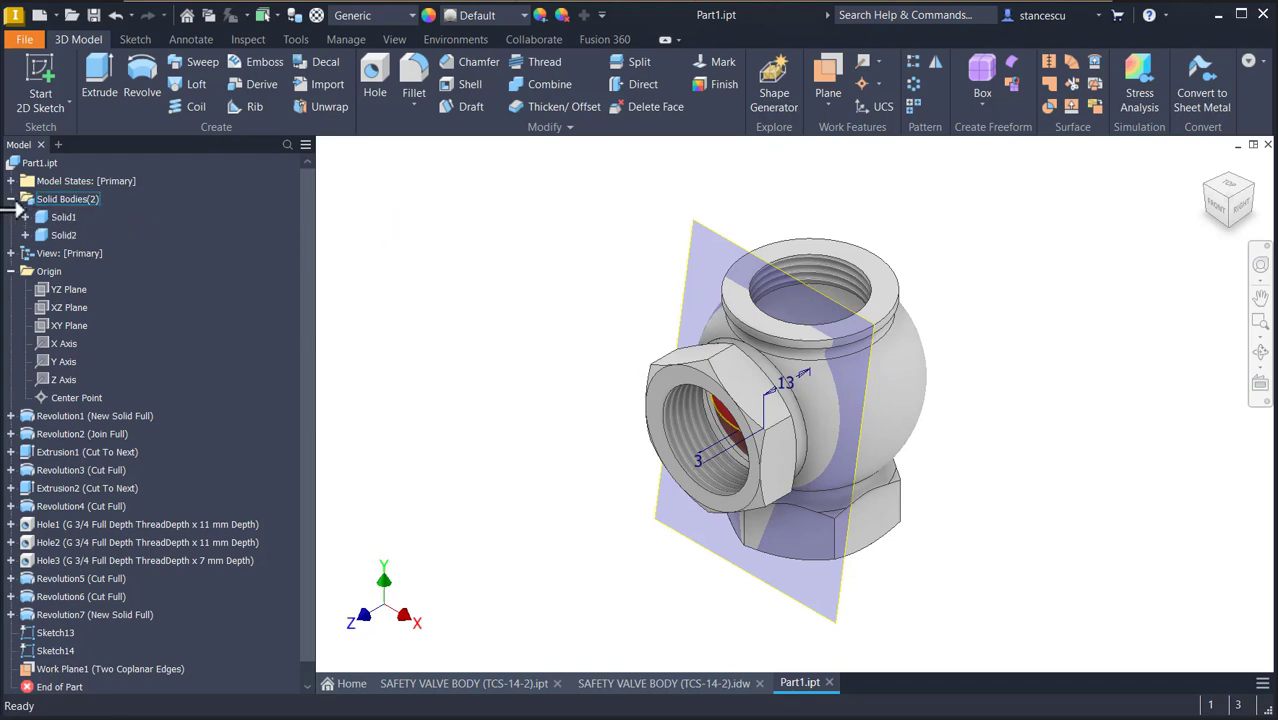
# Hide the main valve body, Solid1, leaving only the red inner solid shown.
pyautogui.rightClick(57, 240)
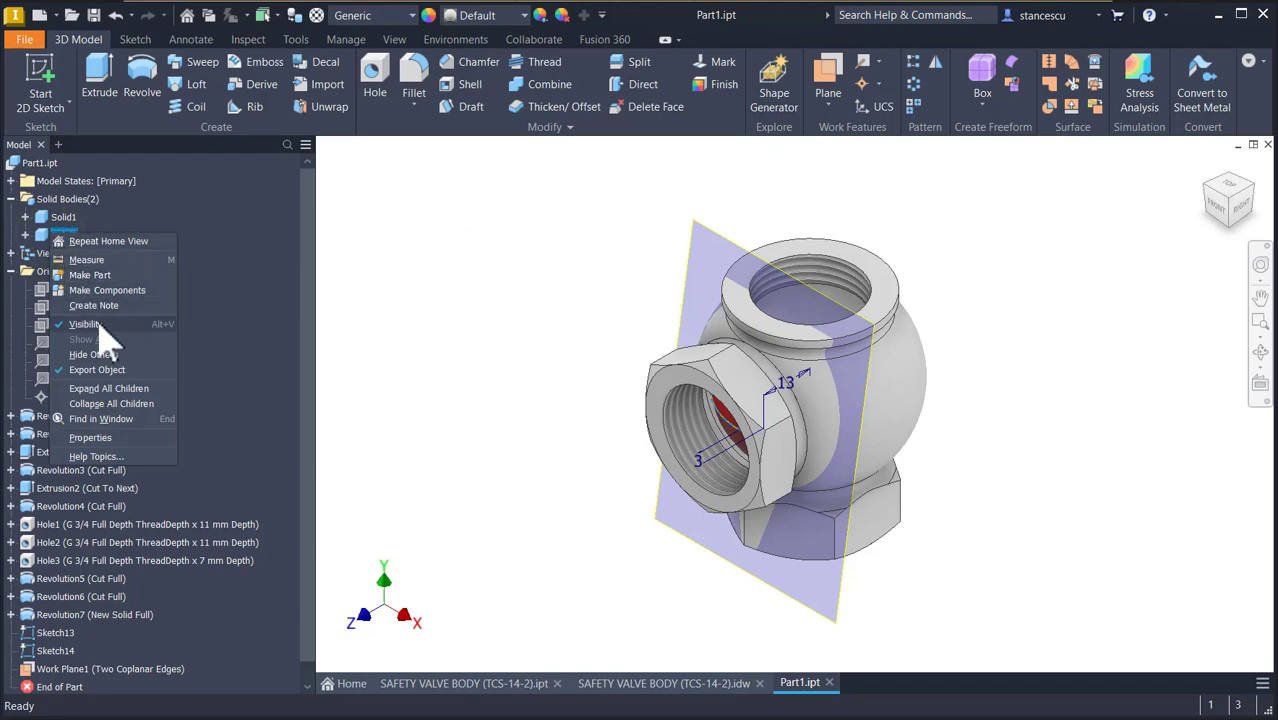
pyautogui.click(391, 177)
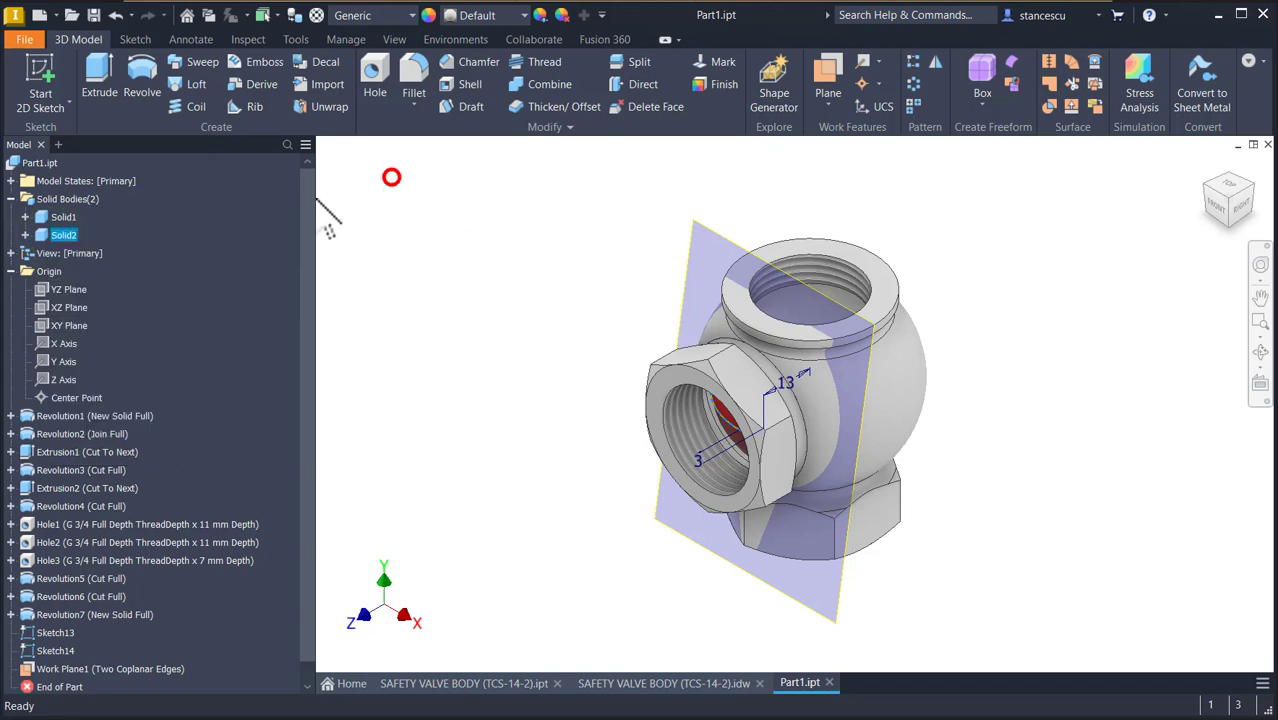
pyautogui.click(45, 217)
pyautogui.rightClick(46, 216)
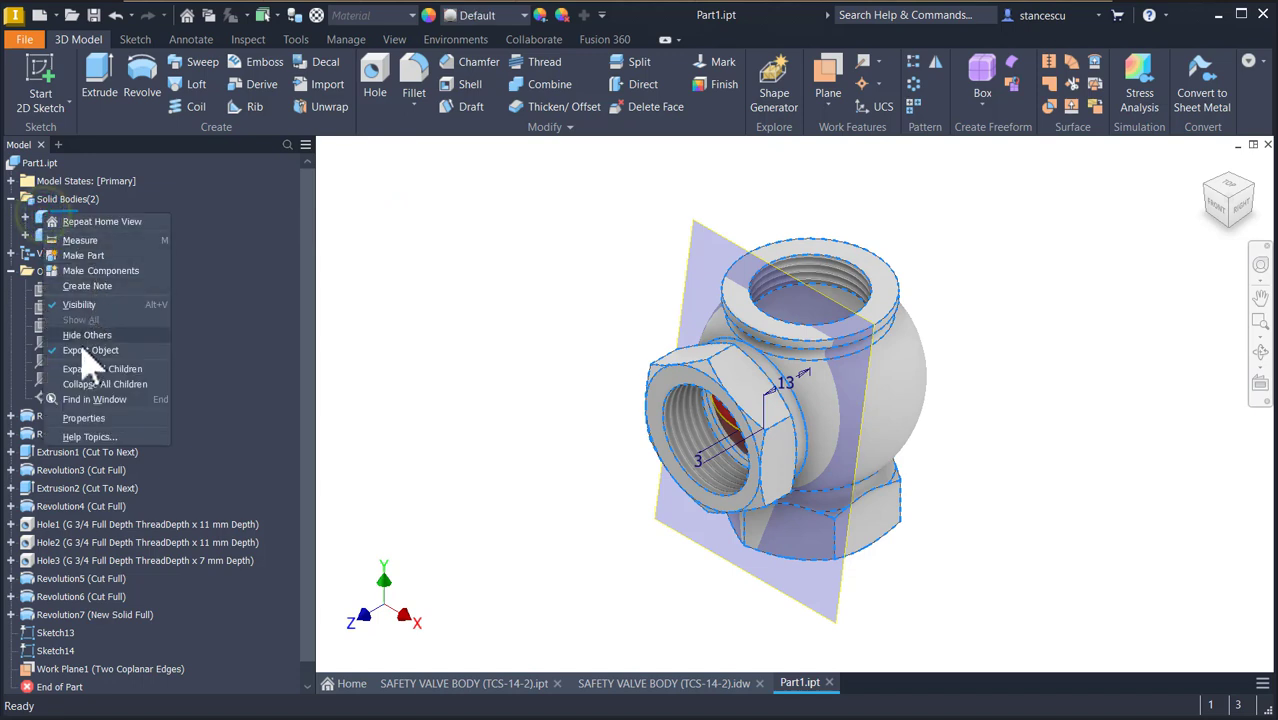
pyautogui.click(79, 305)
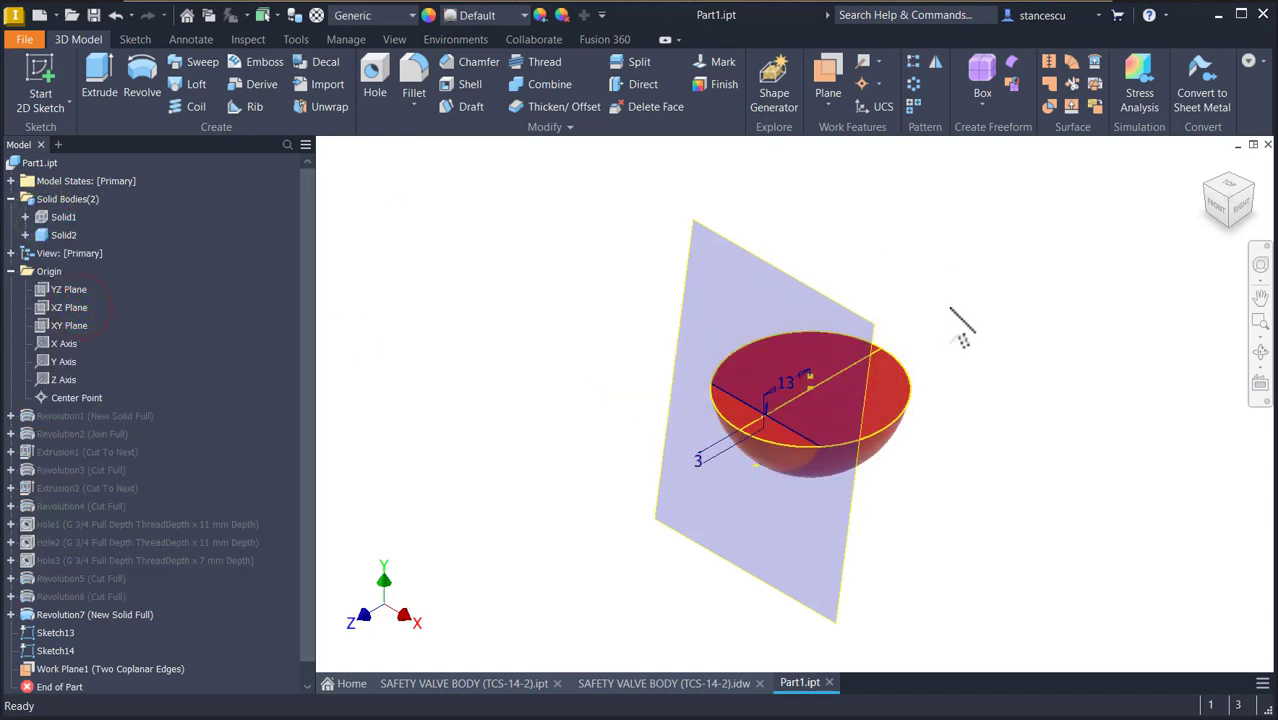
# Split the red solid with the new work plane, removing the small piece on the slanted line's outer side.
pyautogui.keyDown('shift'); pyautogui.moveTo(606, 187); pyautogui.dragTo(485, 153, button='middle'); pyautogui.keyUp('shift')
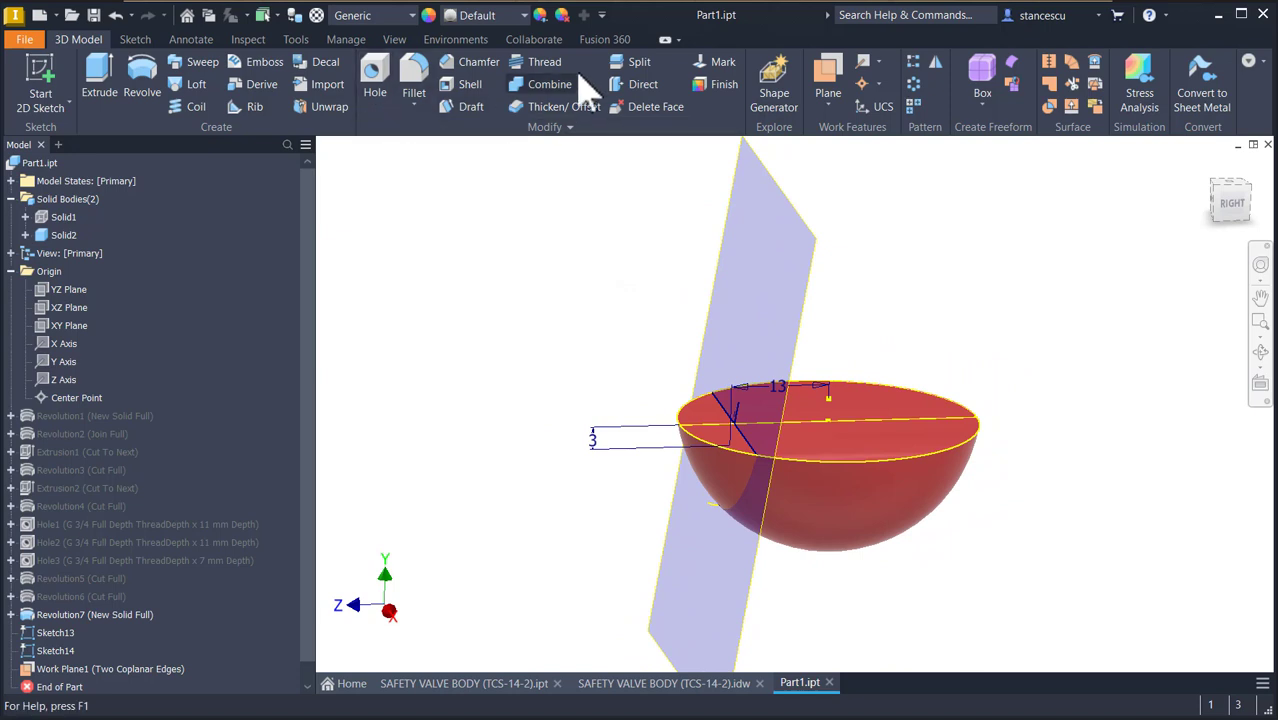
pyautogui.click(636, 62)
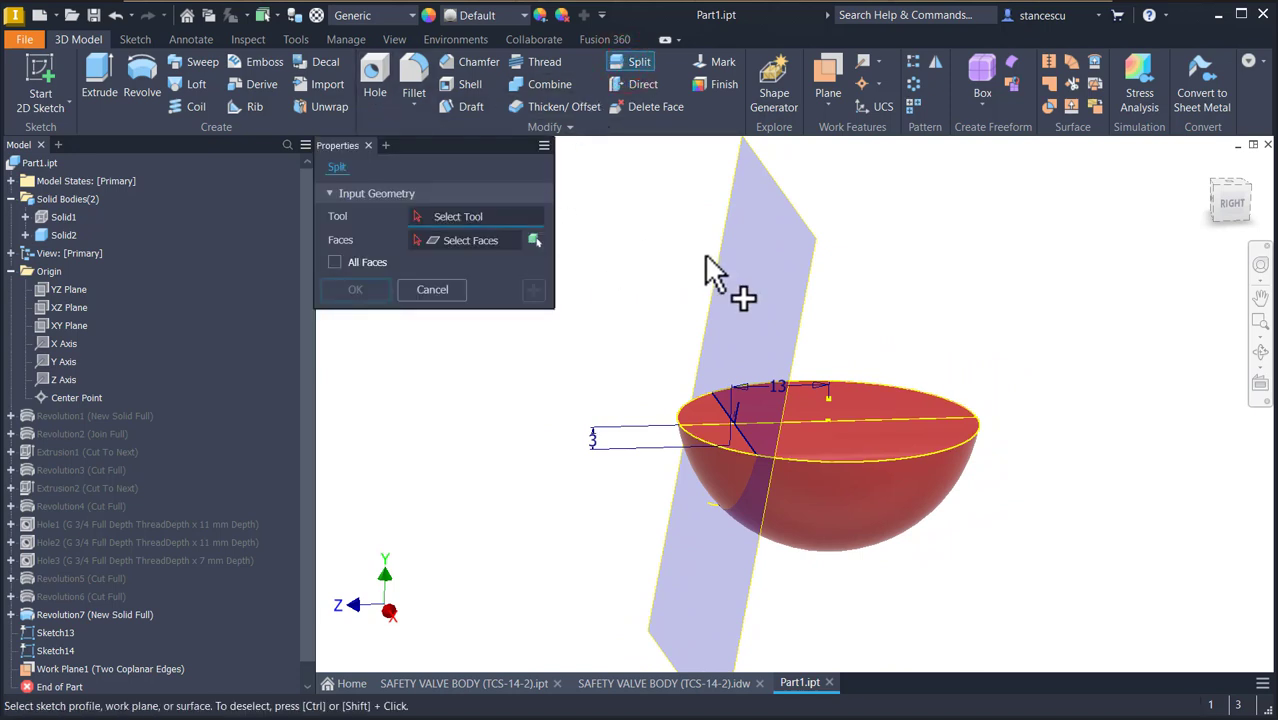
pyautogui.click(716, 276)
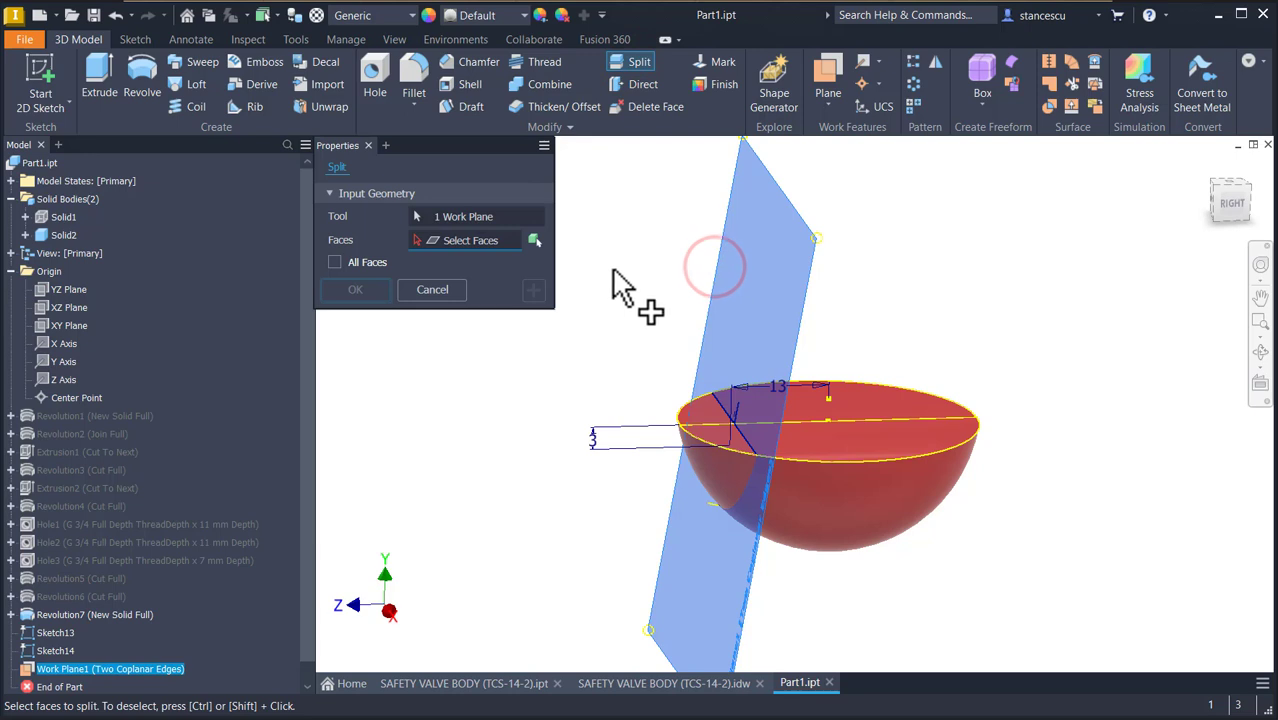
pyautogui.click(534, 240)
pyautogui.click(470, 290)
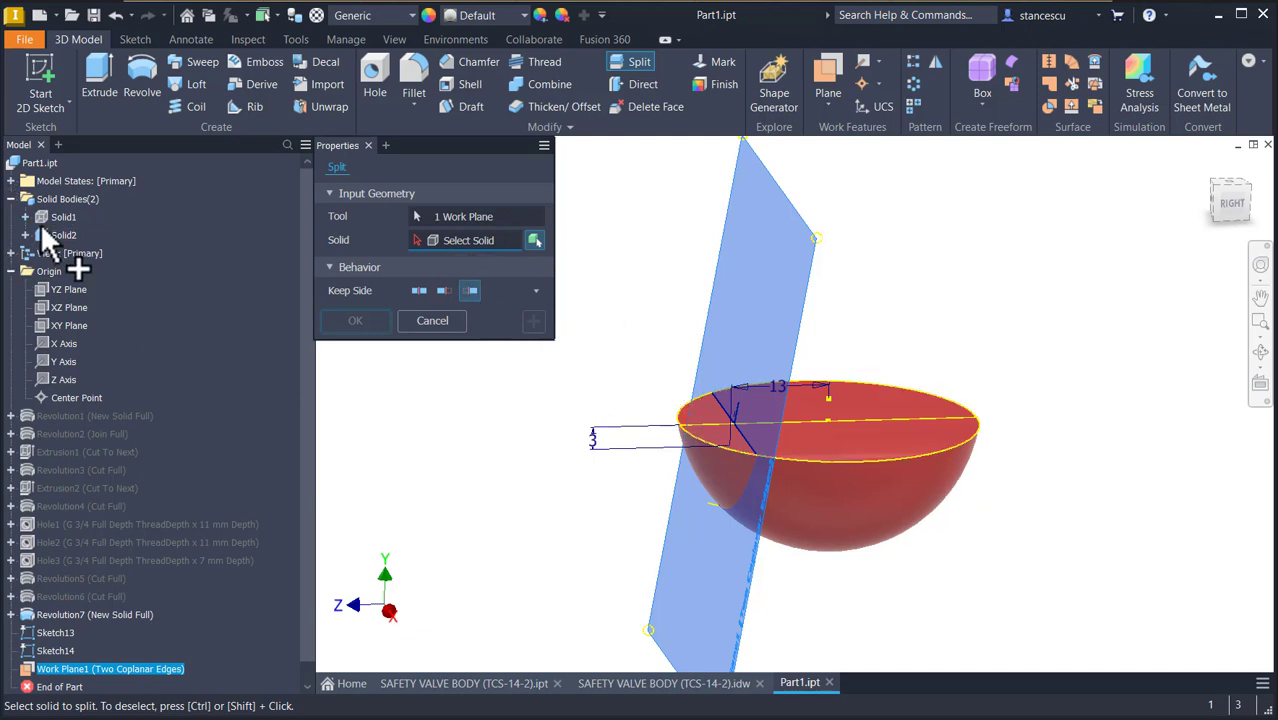
pyautogui.click(849, 449)
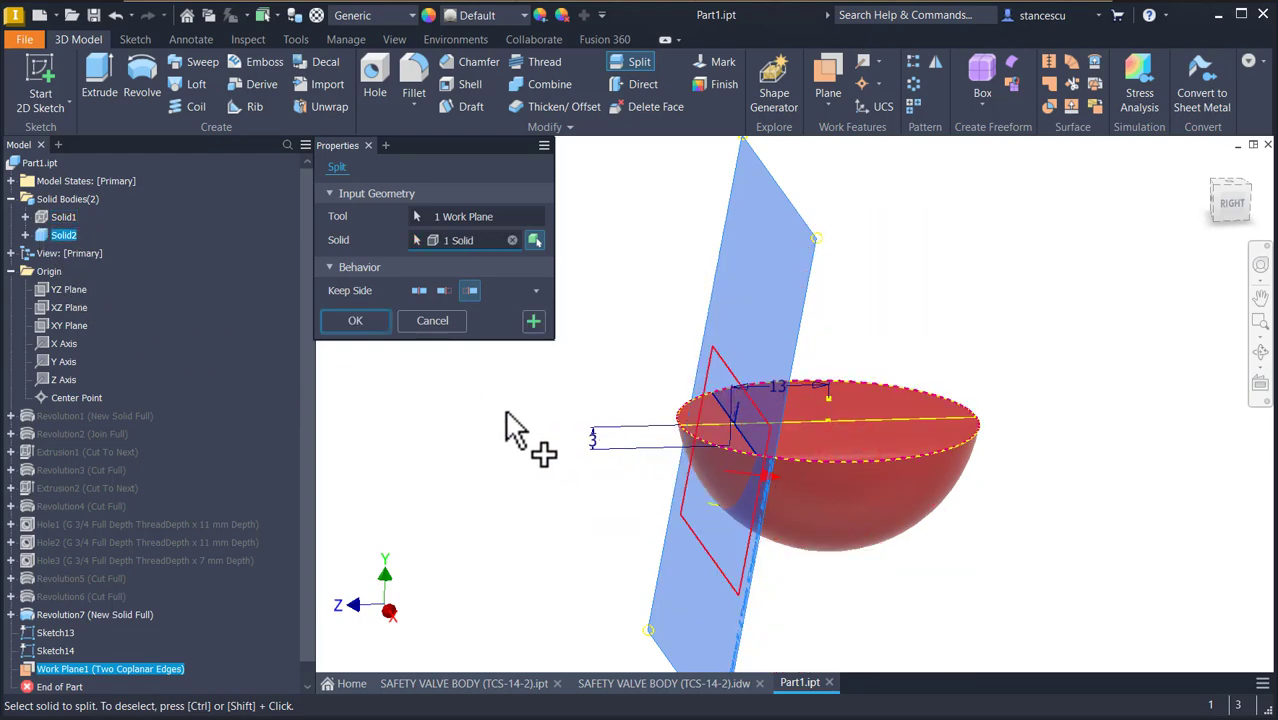
pyautogui.click(444, 291)
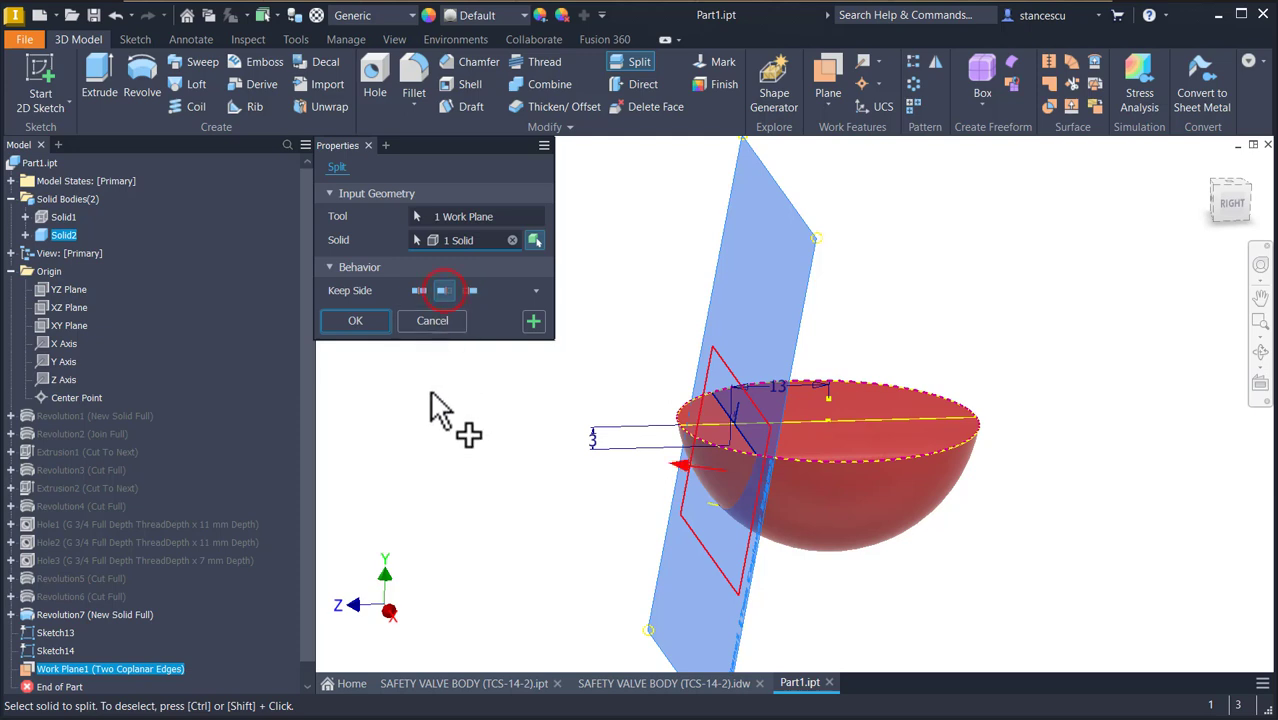
pyautogui.click(376, 322)
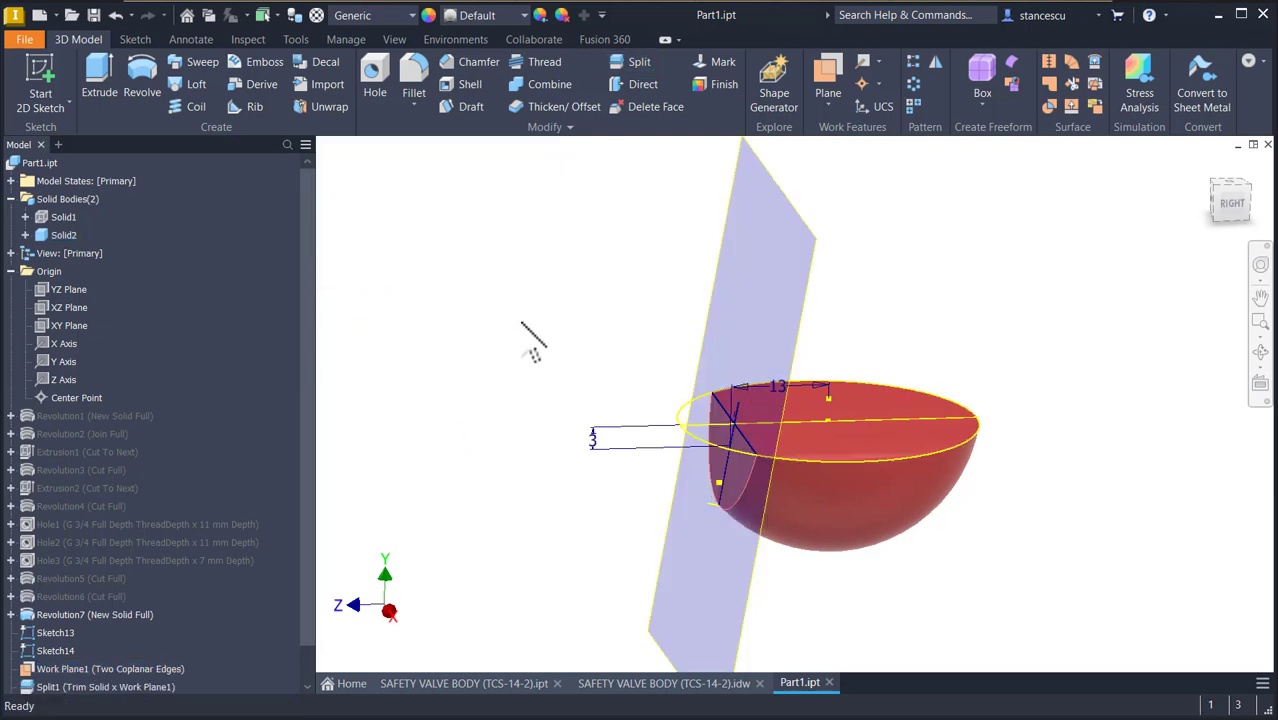
# Hide Sketch13, Sketch14 and Work Plane1.
pyautogui.scroll(-1, 276, 460)
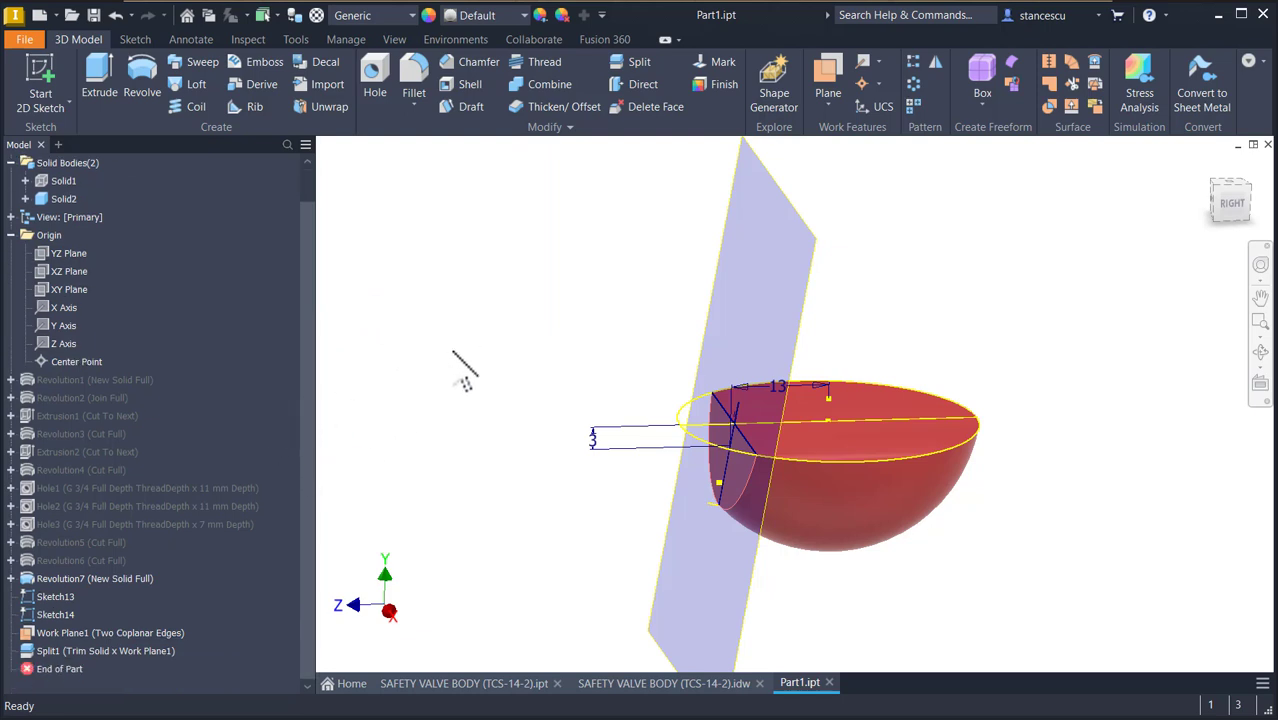
pyautogui.click(42, 597)
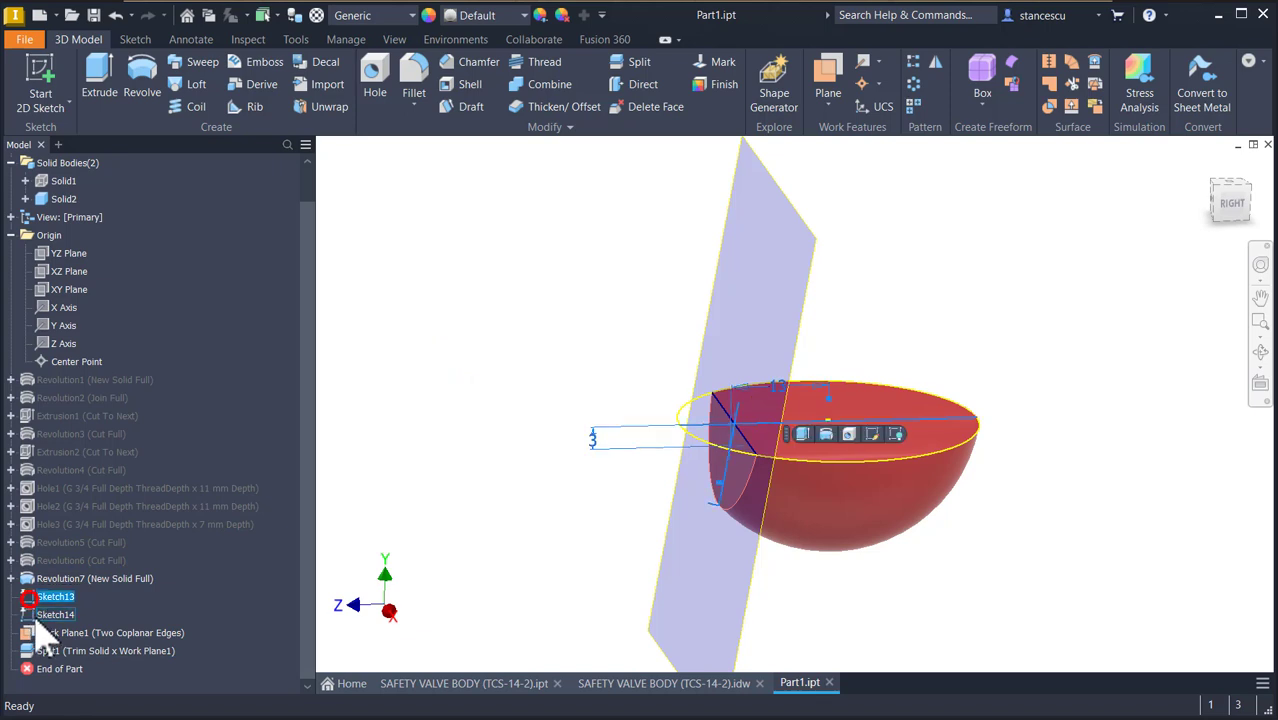
pyautogui.keyDown('ctrl'); pyautogui.click(40, 614); pyautogui.keyUp('ctrl')
pyautogui.keyDown('ctrl'); pyautogui.click(32, 632); pyautogui.keyUp('ctrl')
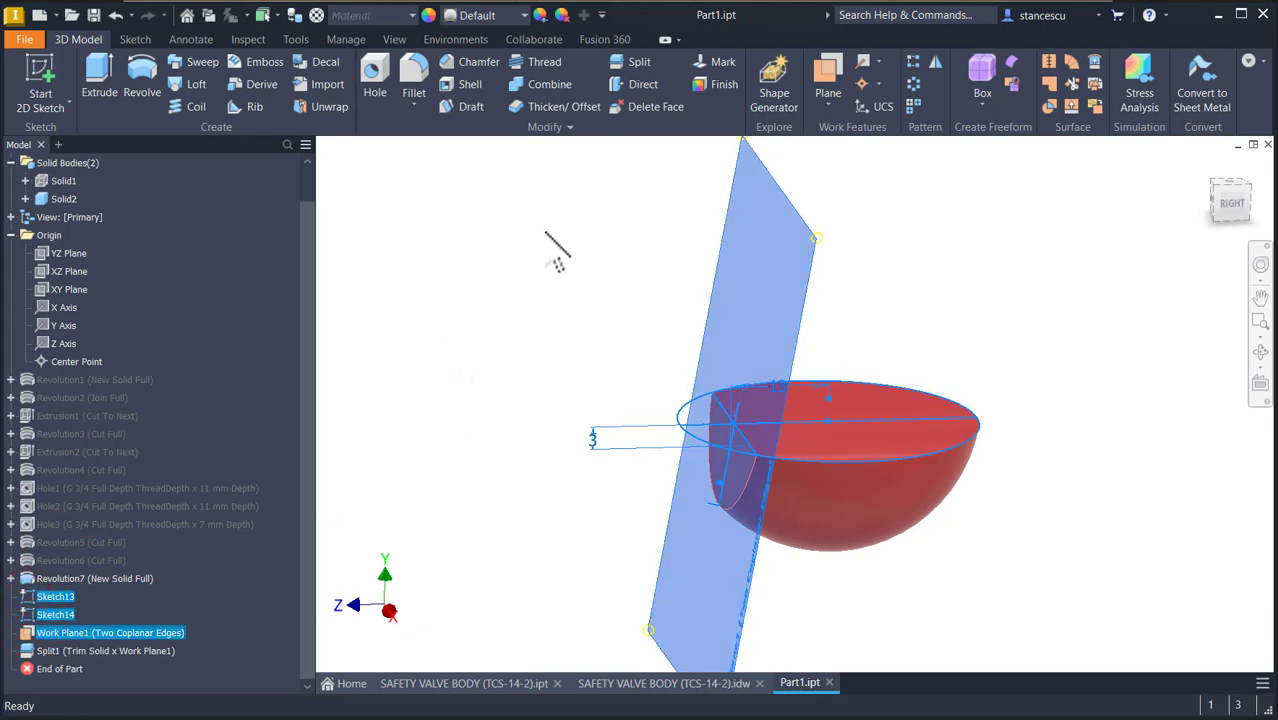
pyautogui.rightClick(64, 636)
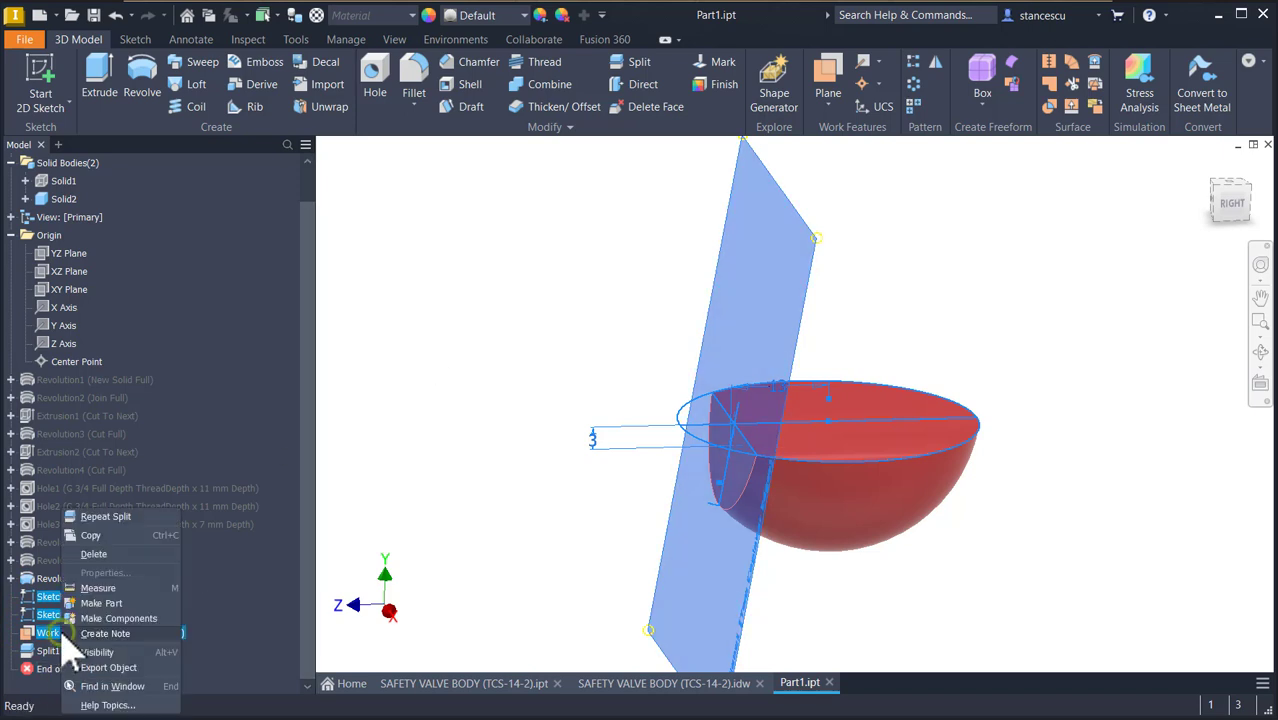
pyautogui.click(110, 655)
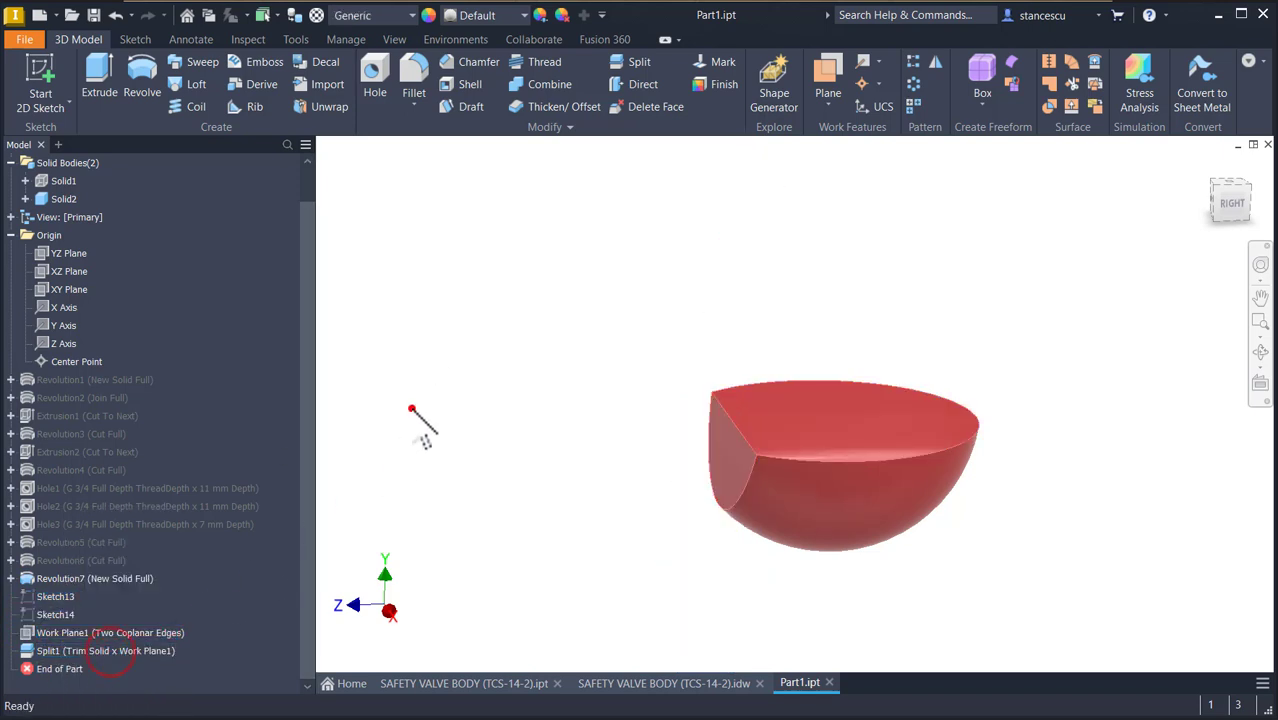
# Make the main valve body, Solid1, visible again.
pyautogui.click(25, 180)
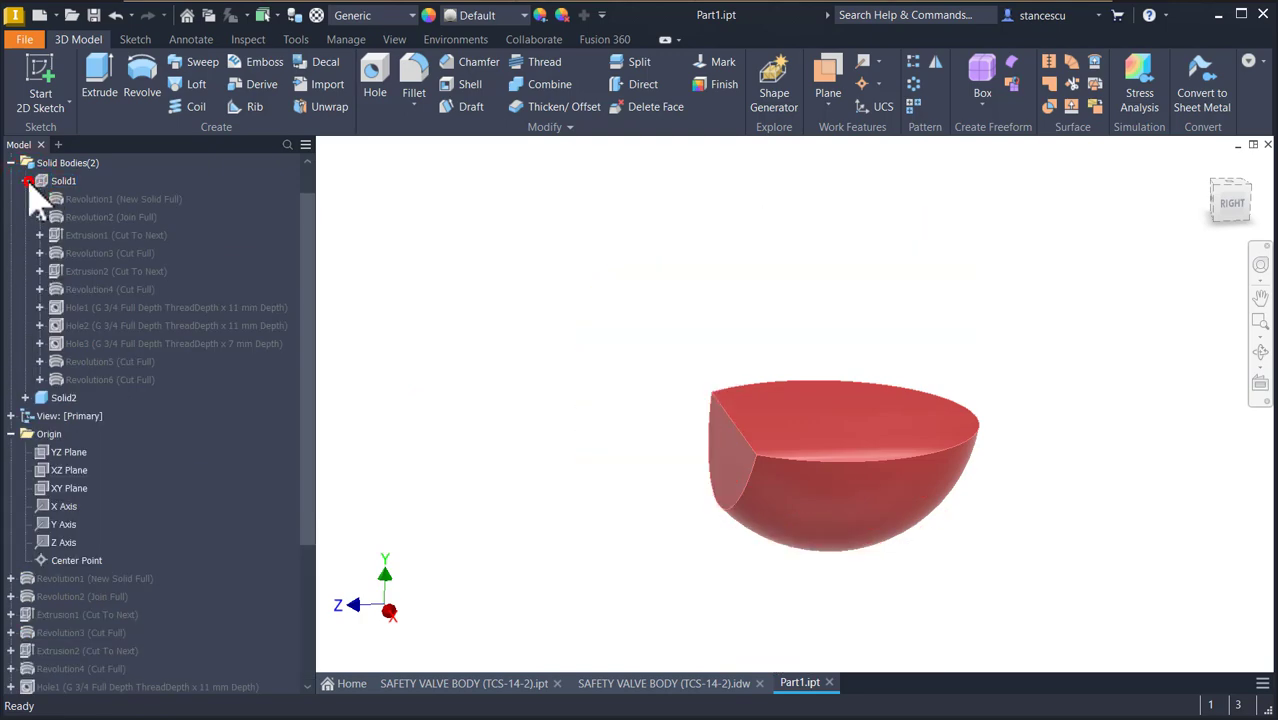
pyautogui.click(25, 180)
pyautogui.rightClick(55, 184)
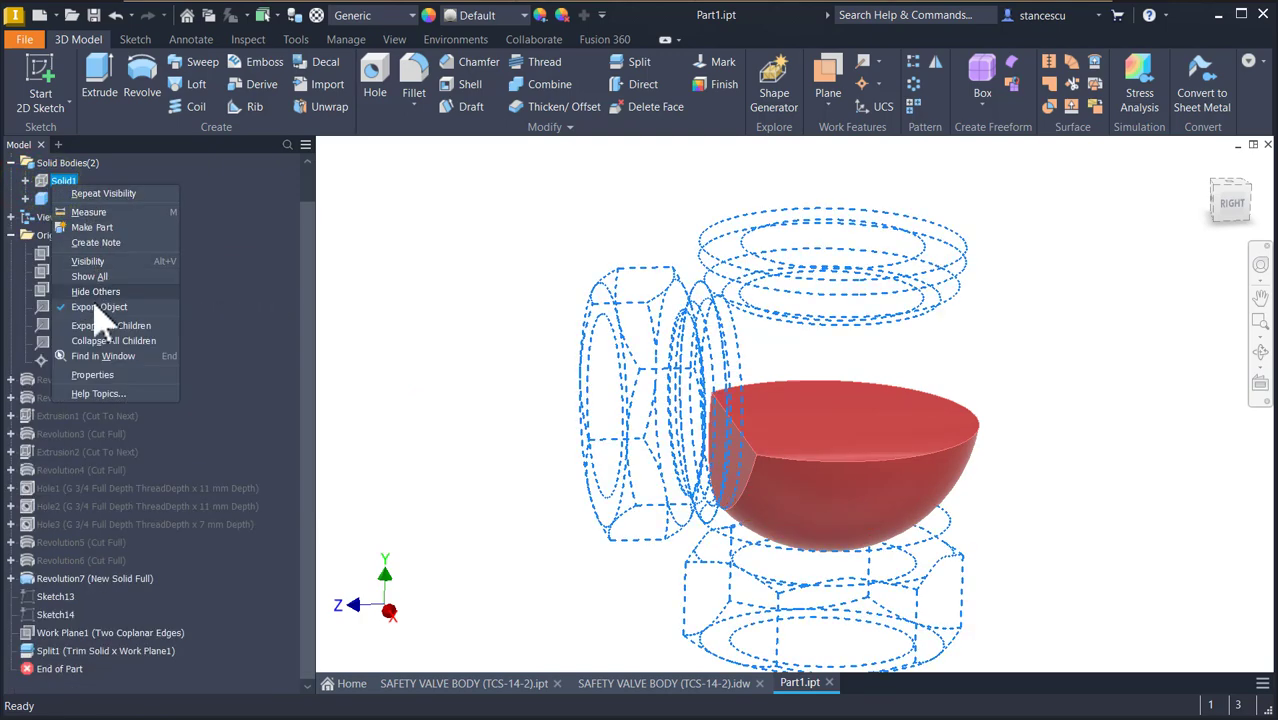
pyautogui.click(90, 264)
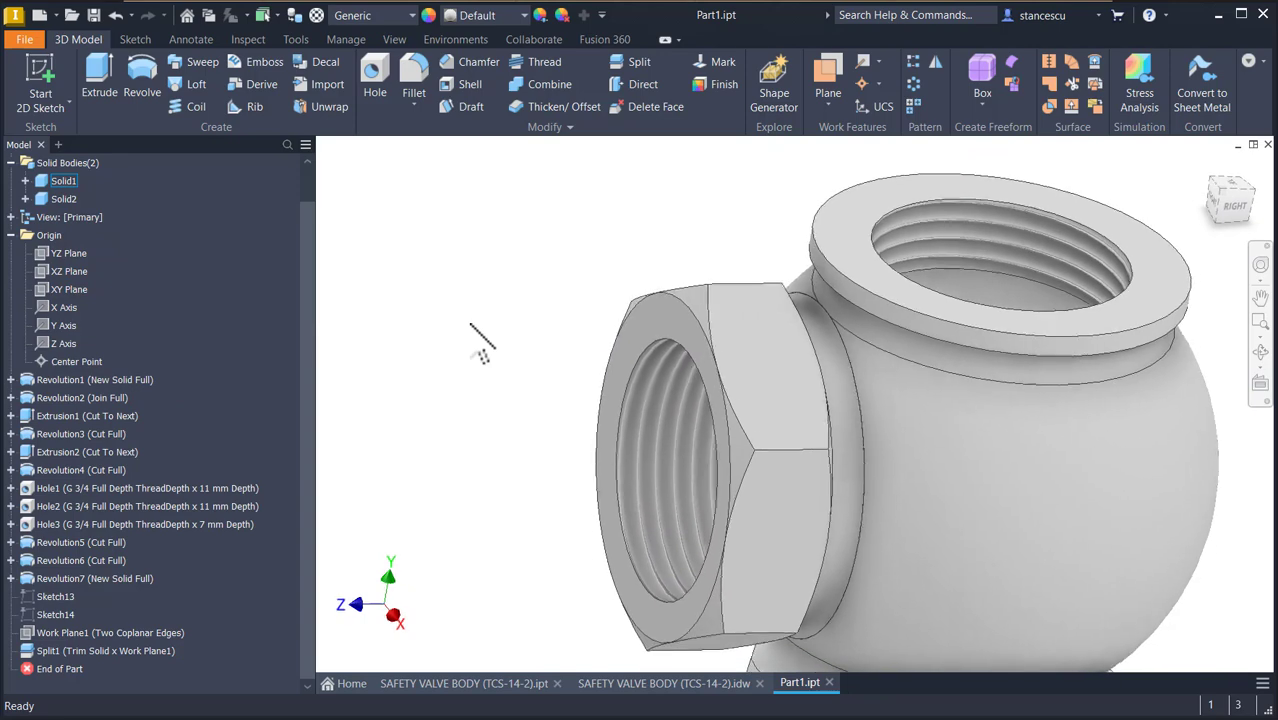
# Check the seat edge radius in the TCS-14-2 drawing, and fillet the red solid's straight upper edge in Part1.ipt with a 2 mm radius.
pyautogui.scroll(-6, 600, 434)
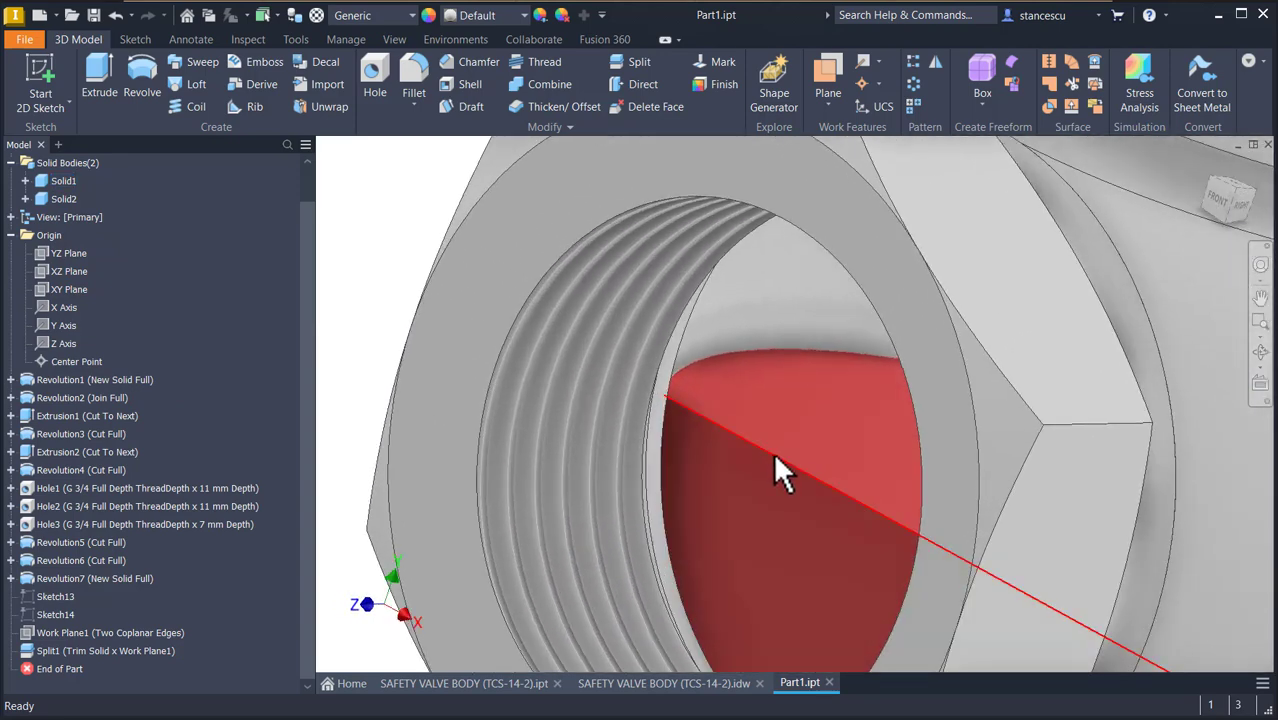
pyautogui.click(650, 685)
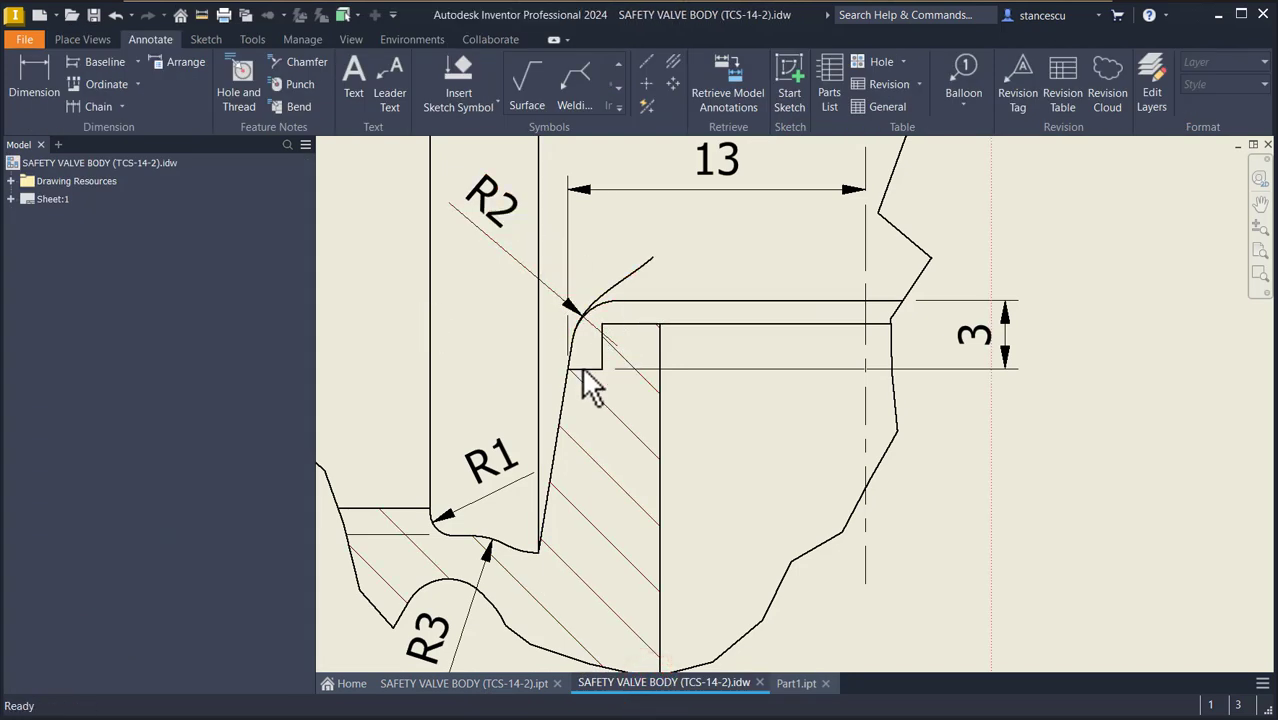
pyautogui.click(800, 683)
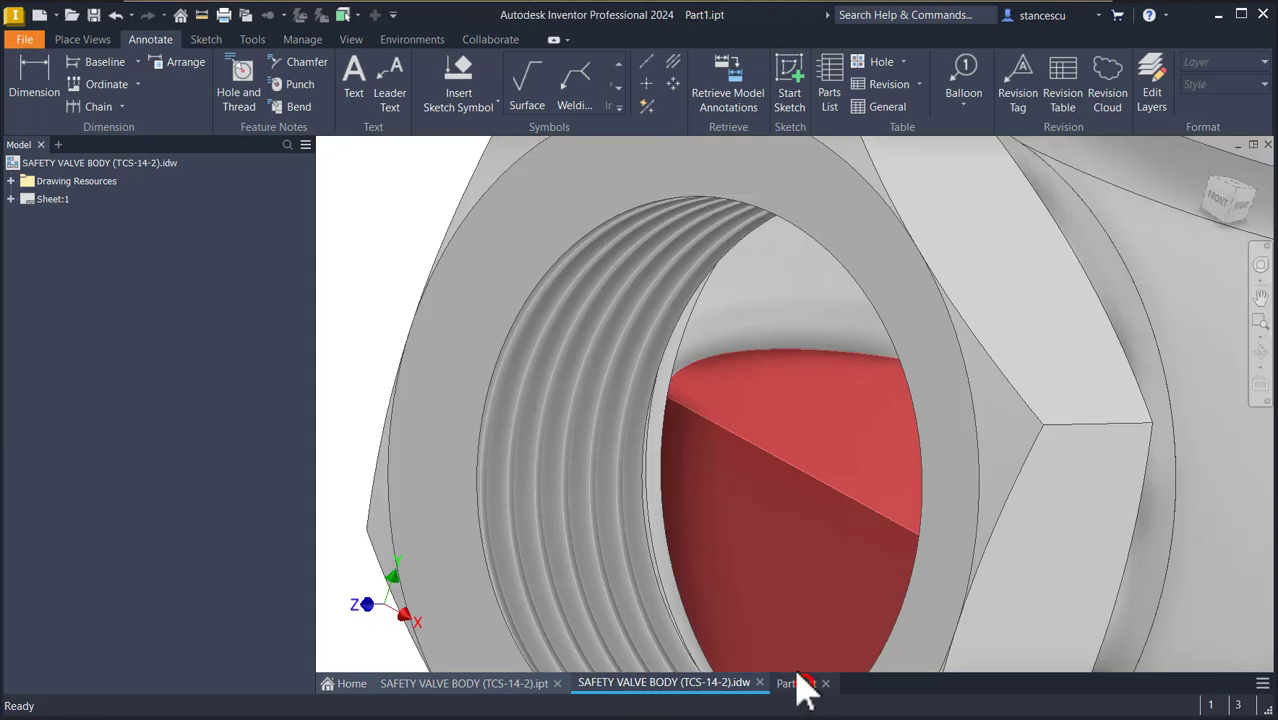
pyautogui.click(765, 446)
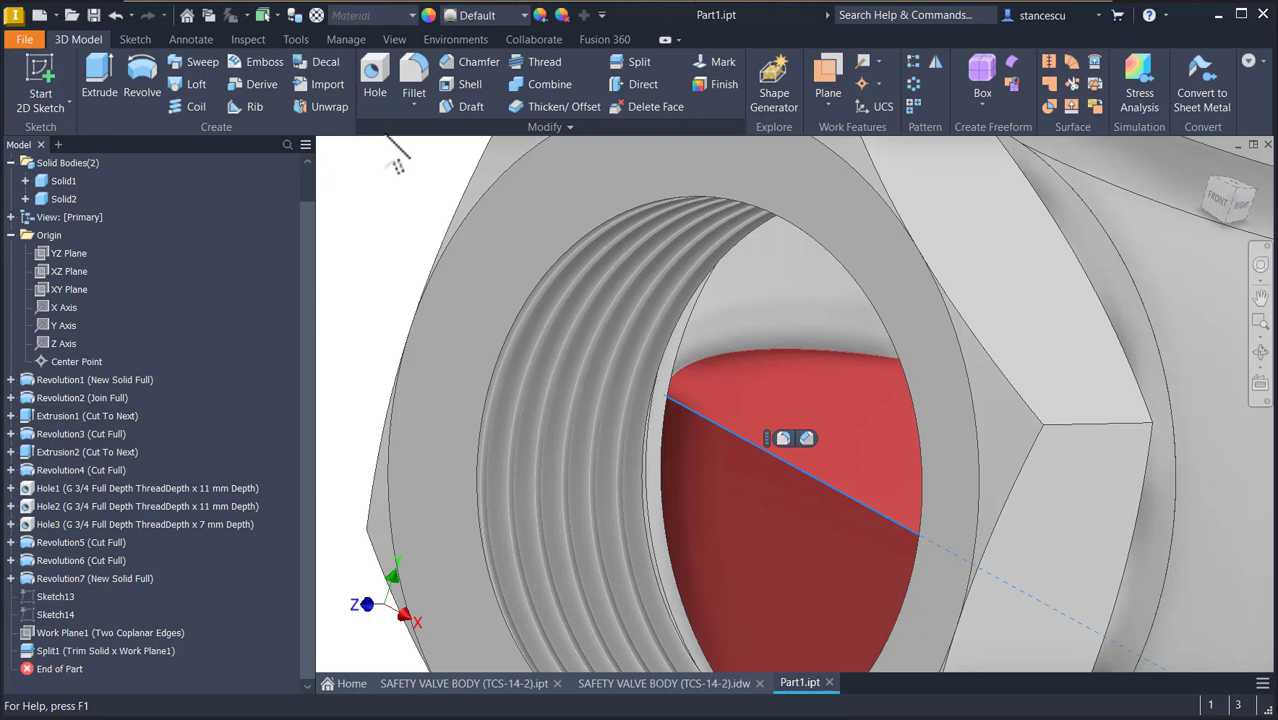
pyautogui.click(414, 68)
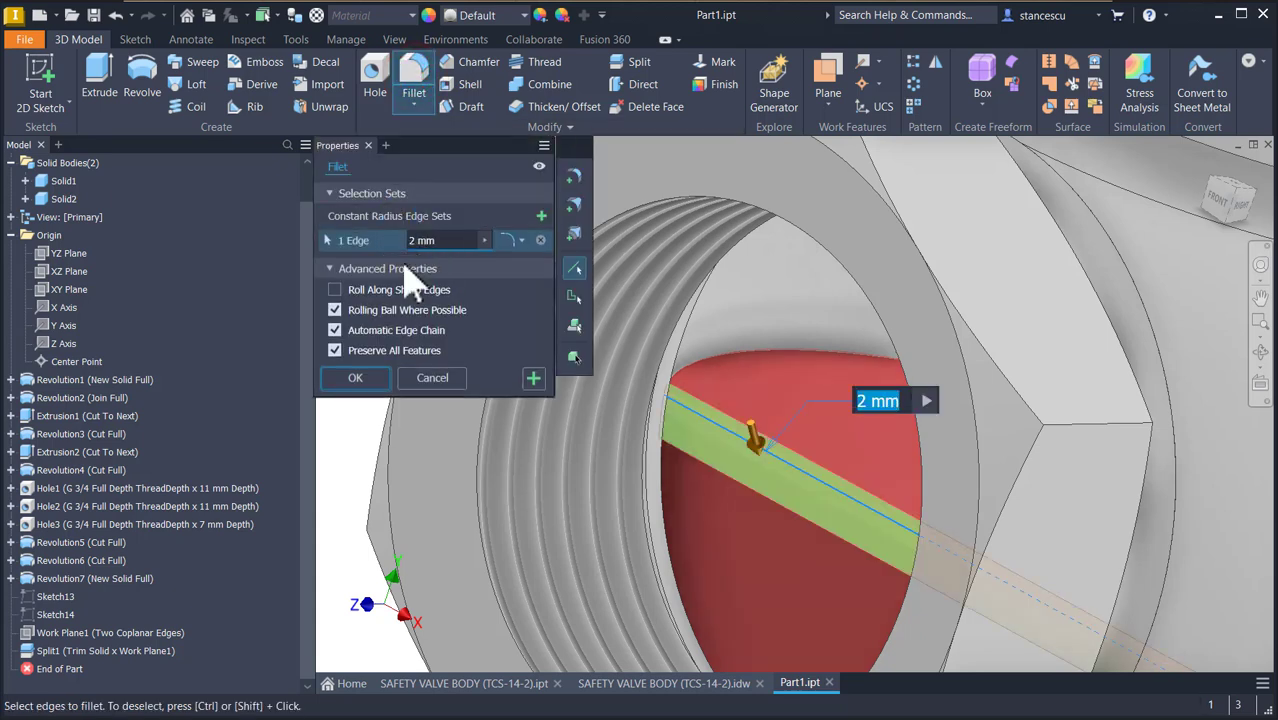
pyautogui.click(355, 378)
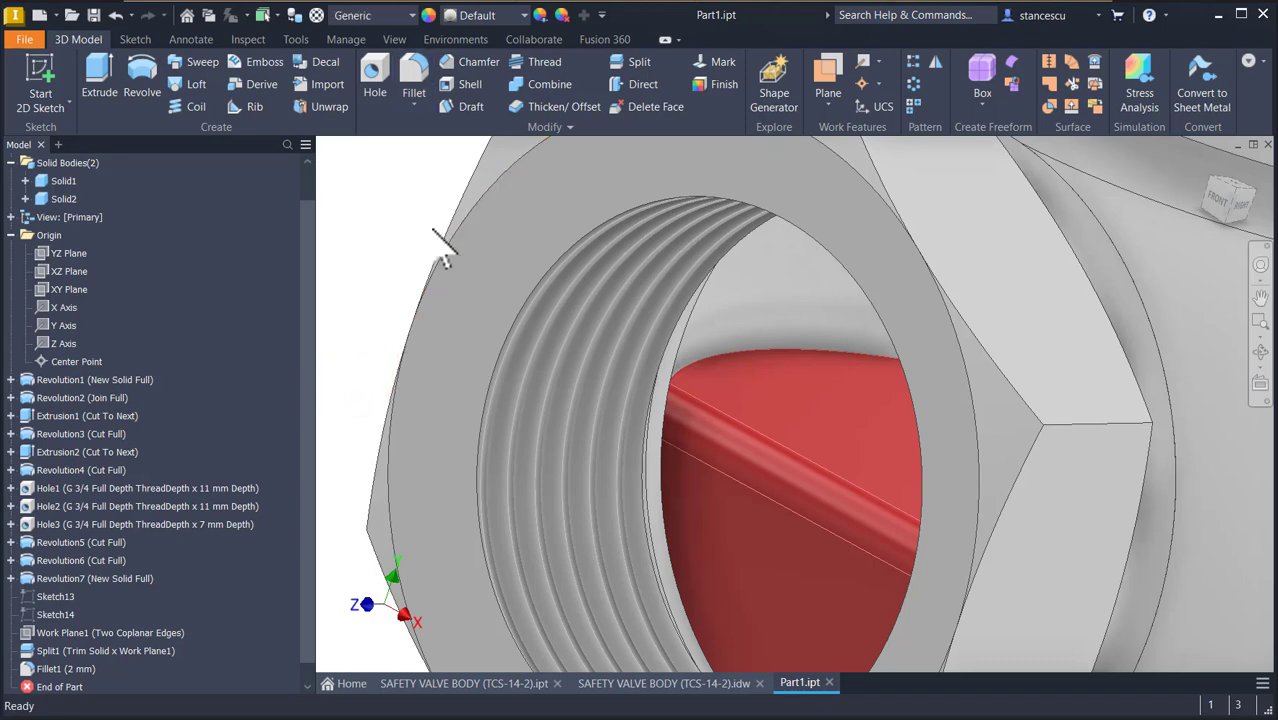
# Join the red inner solid to the main valve body with Combine, and return to the home view.
pyautogui.click(546, 87)
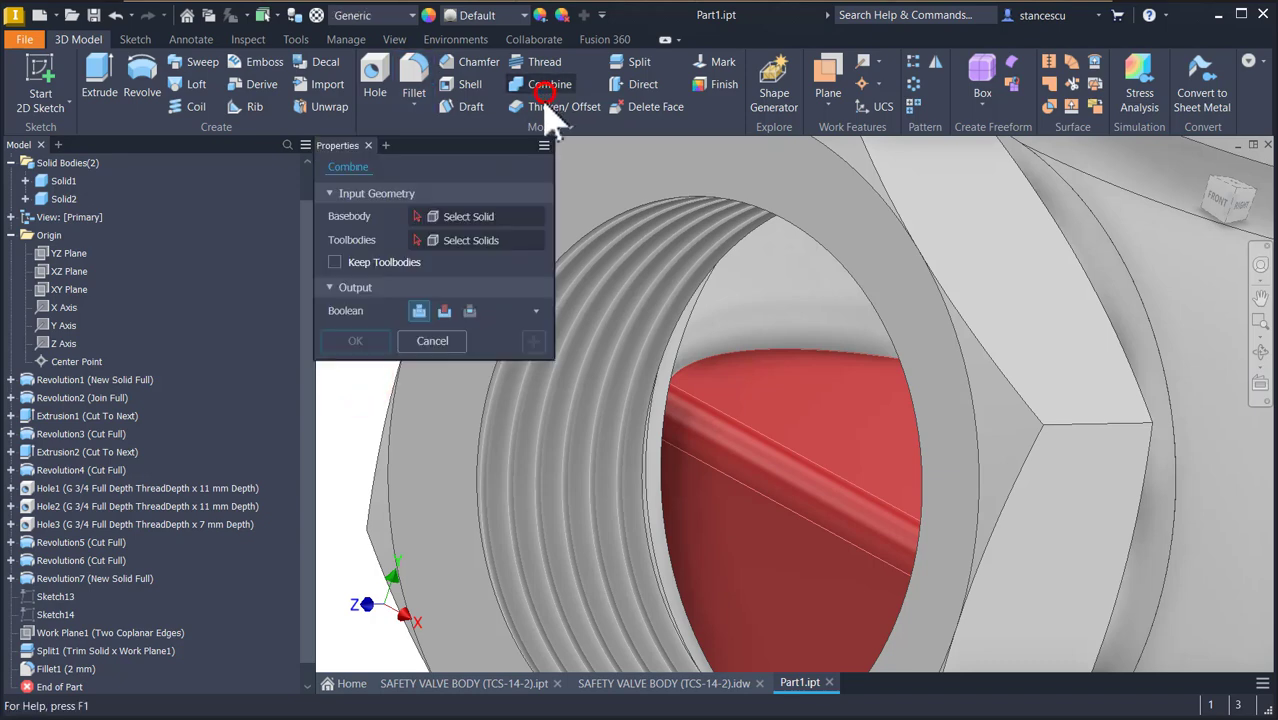
pyautogui.click(700, 203)
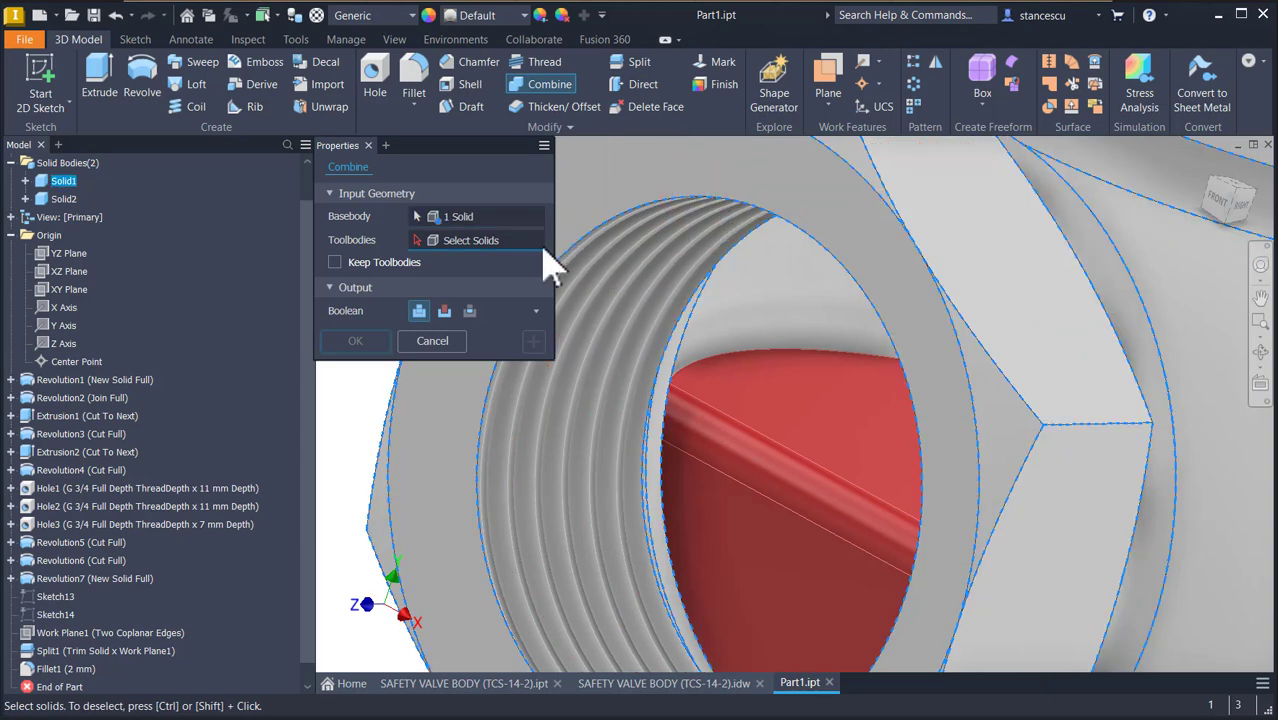
pyautogui.click(808, 468)
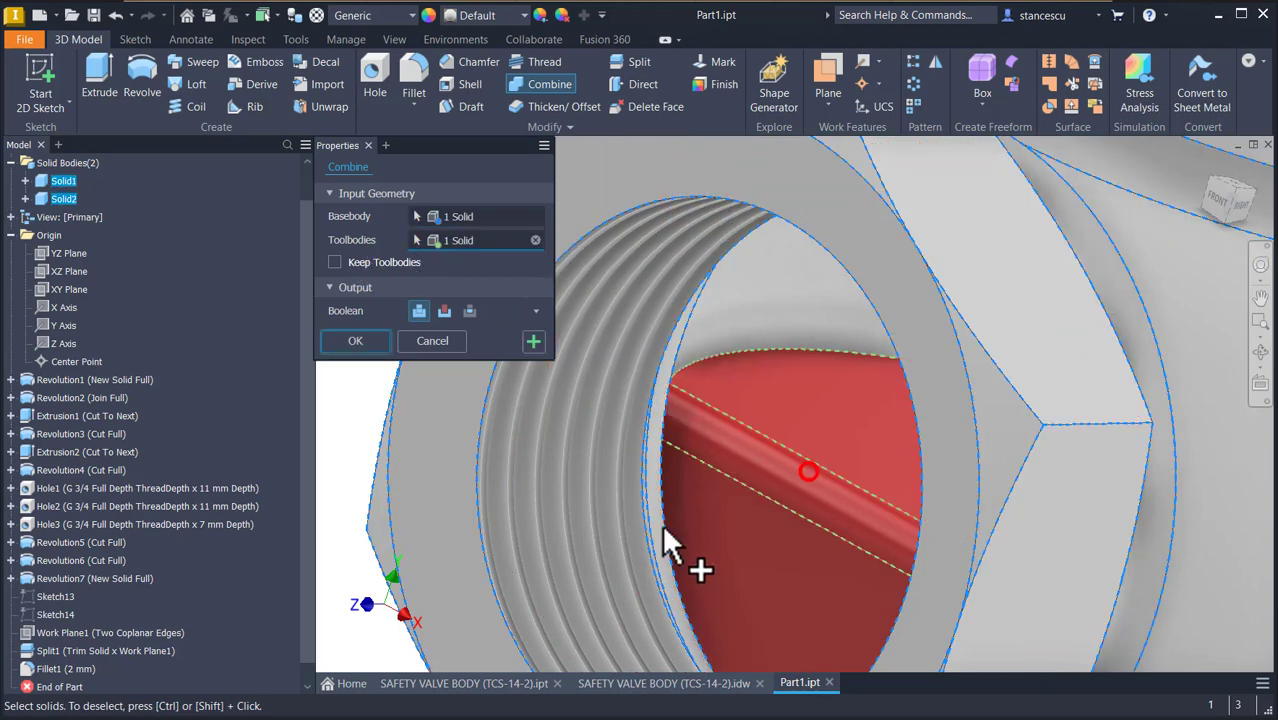
pyautogui.click(371, 342)
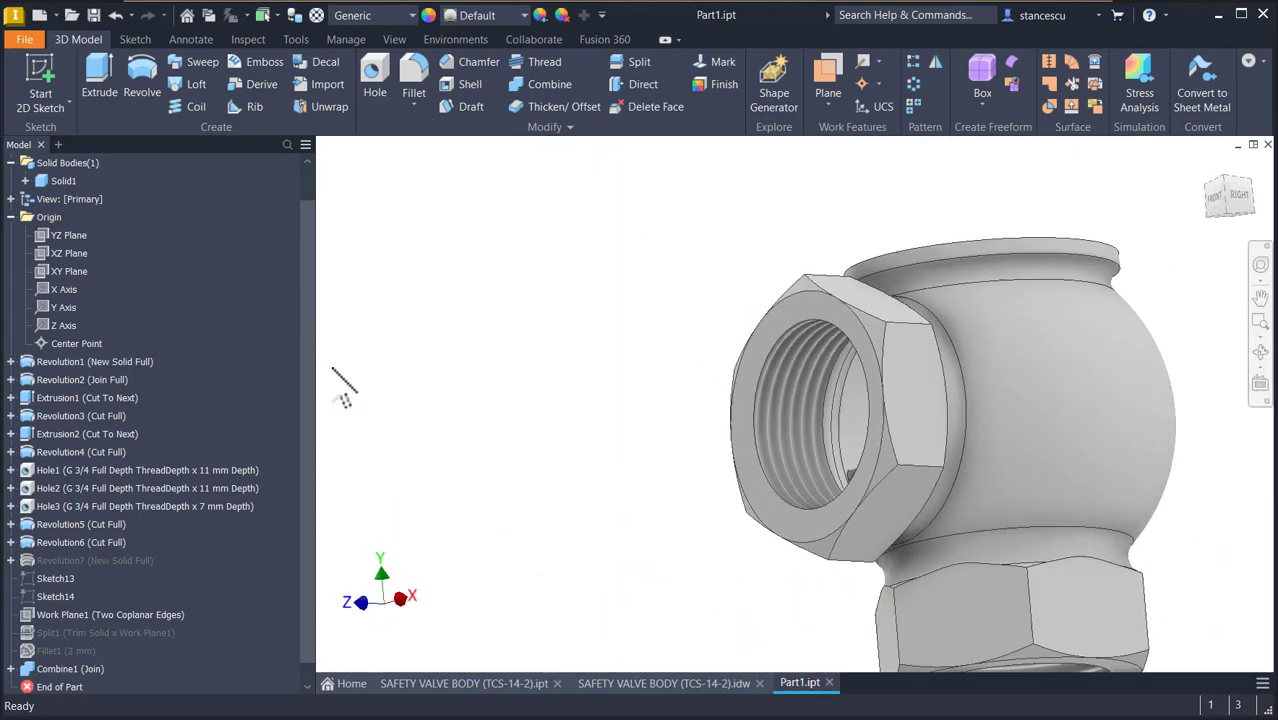
pyautogui.press('F6')
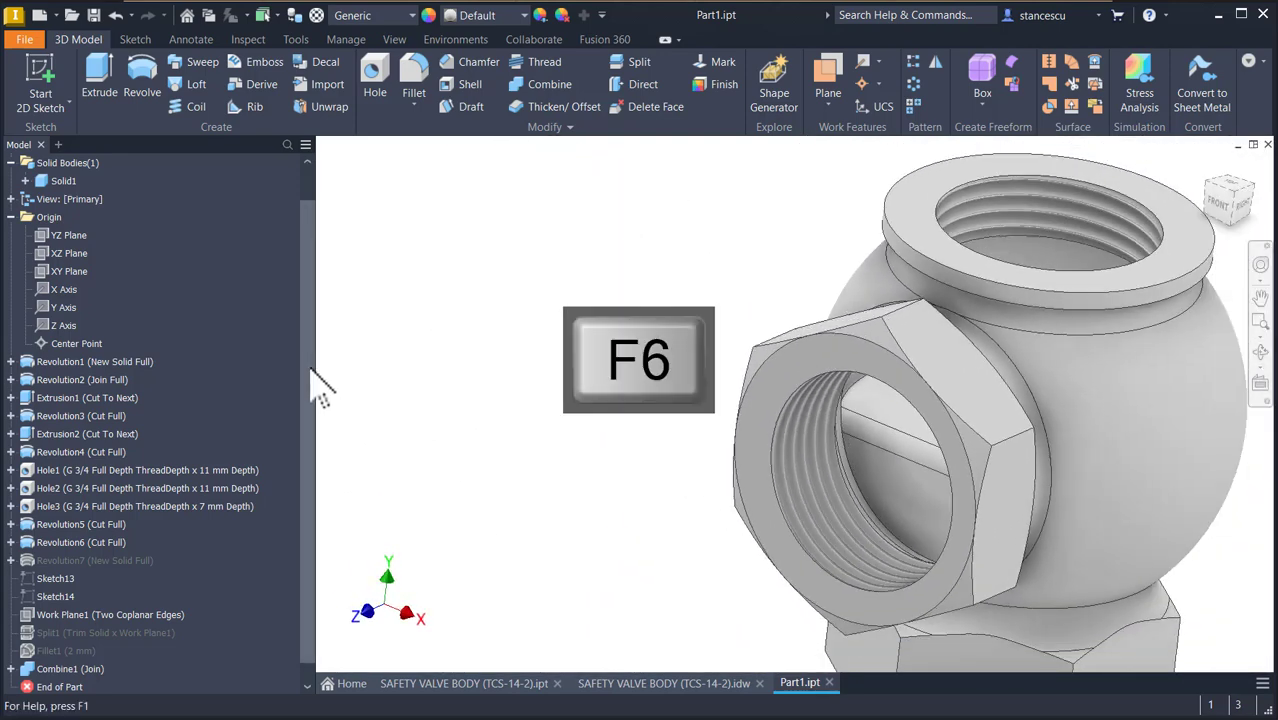
# Check the seat groove and through-bore dimensions in section A-A of the SAFETY VALVE BODY (TCS-14-2).idw drawing.
pyautogui.click(630, 684)
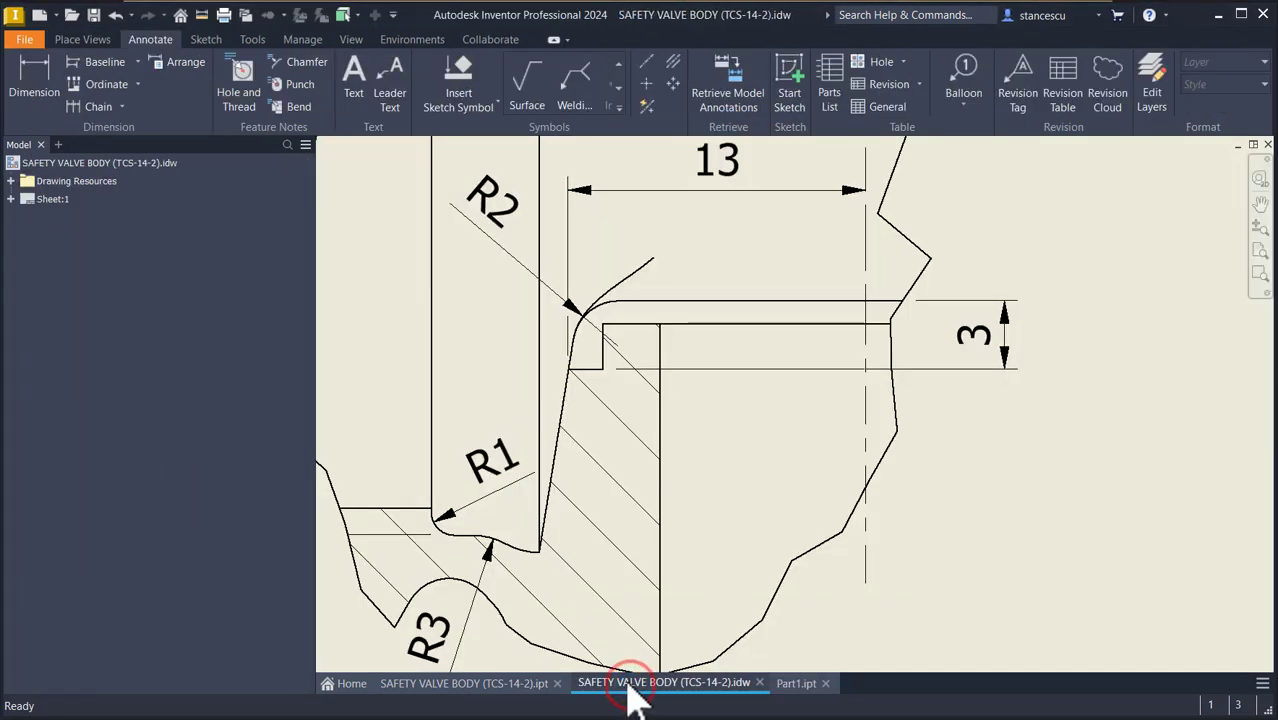
pyautogui.scroll(-5, 685, 516)
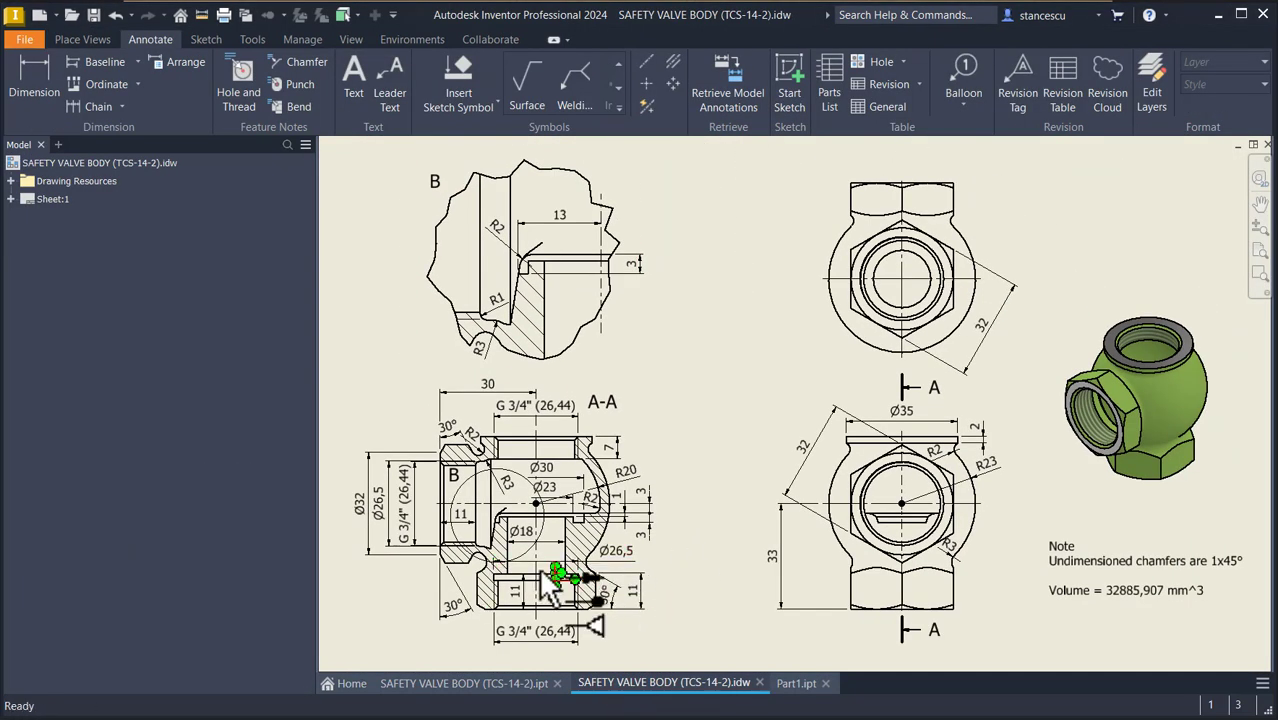
pyautogui.scroll(3, 535, 567)
pyautogui.moveTo(547, 540); pyautogui.dragTo(632, 448, button='middle')
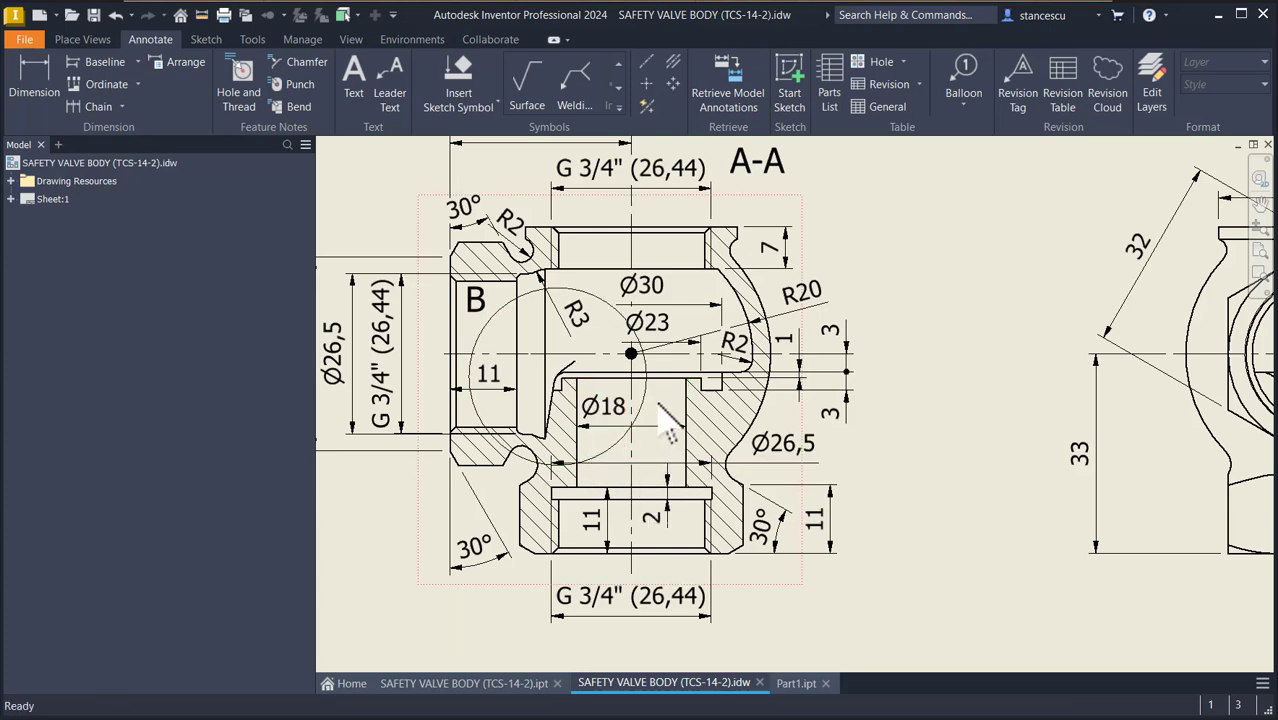
pyautogui.scroll(3, 665, 425)
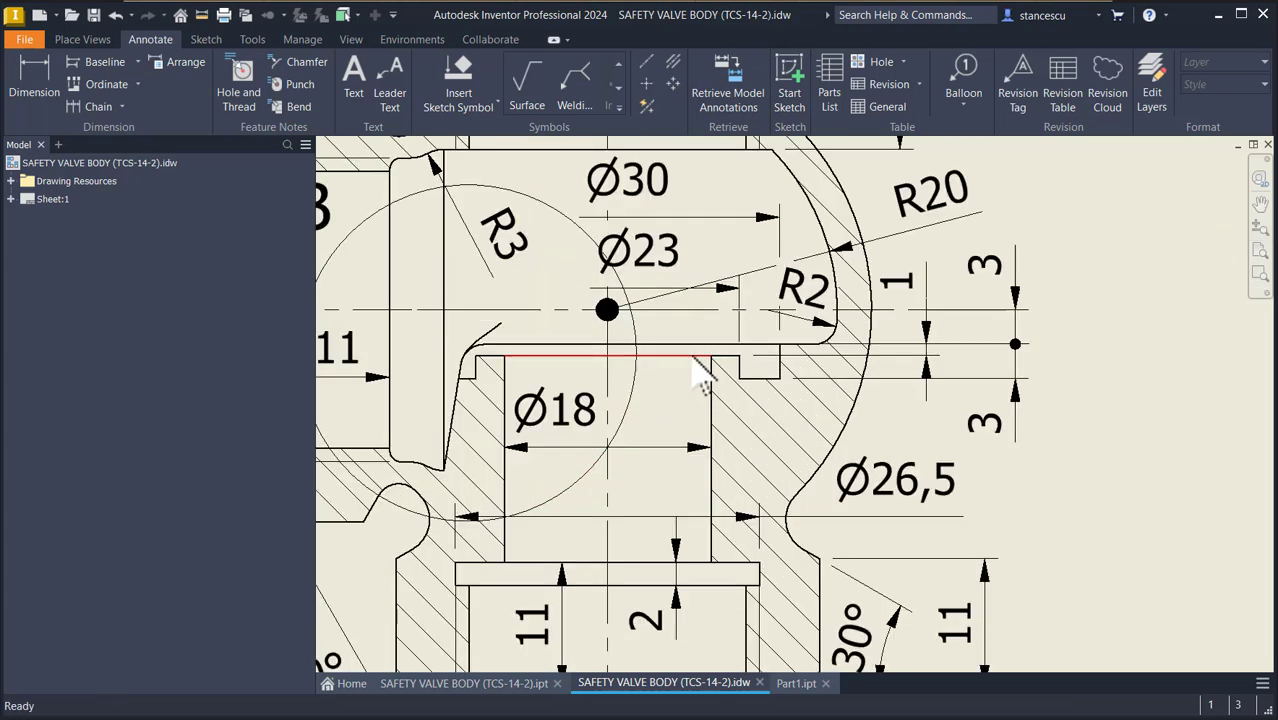
pyautogui.click(905, 357)
pyautogui.click(1016, 312)
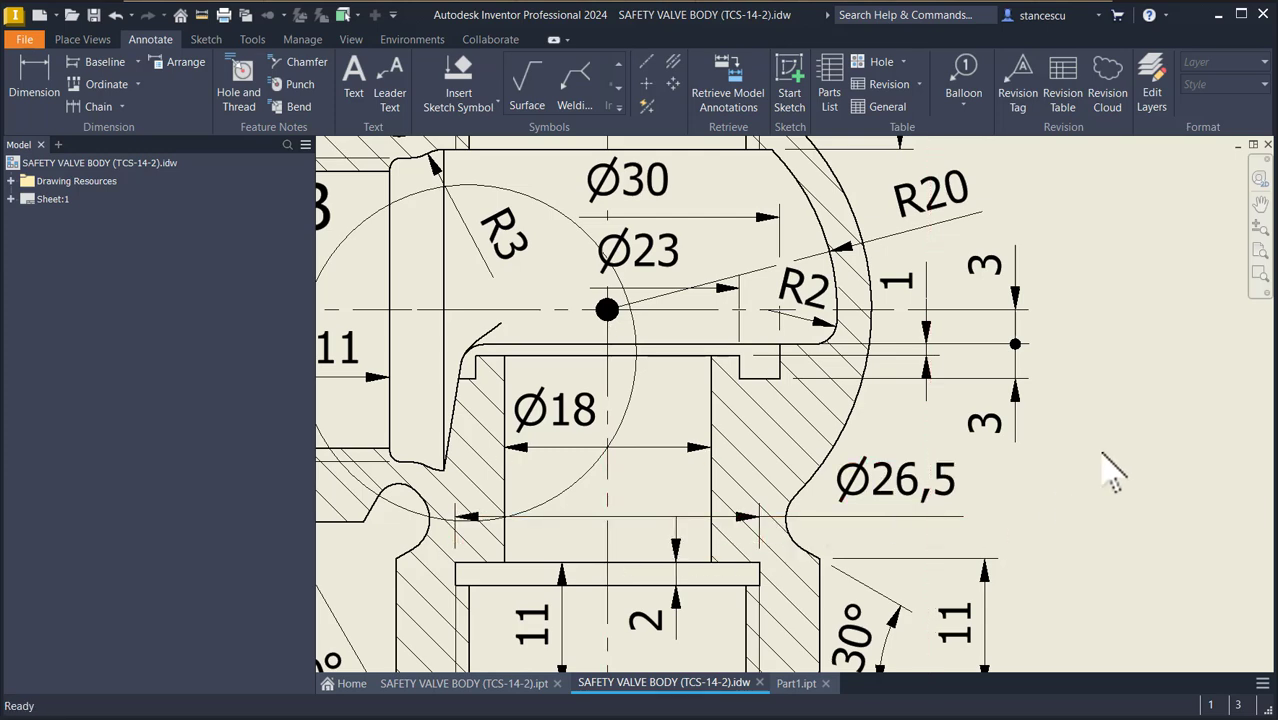
# Start a new sketch on the YZ Plane in Part1.ipt and slice the graphics at the sketch plane.
pyautogui.click(782, 684)
pyautogui.click(68, 237)
pyautogui.click(813, 395)
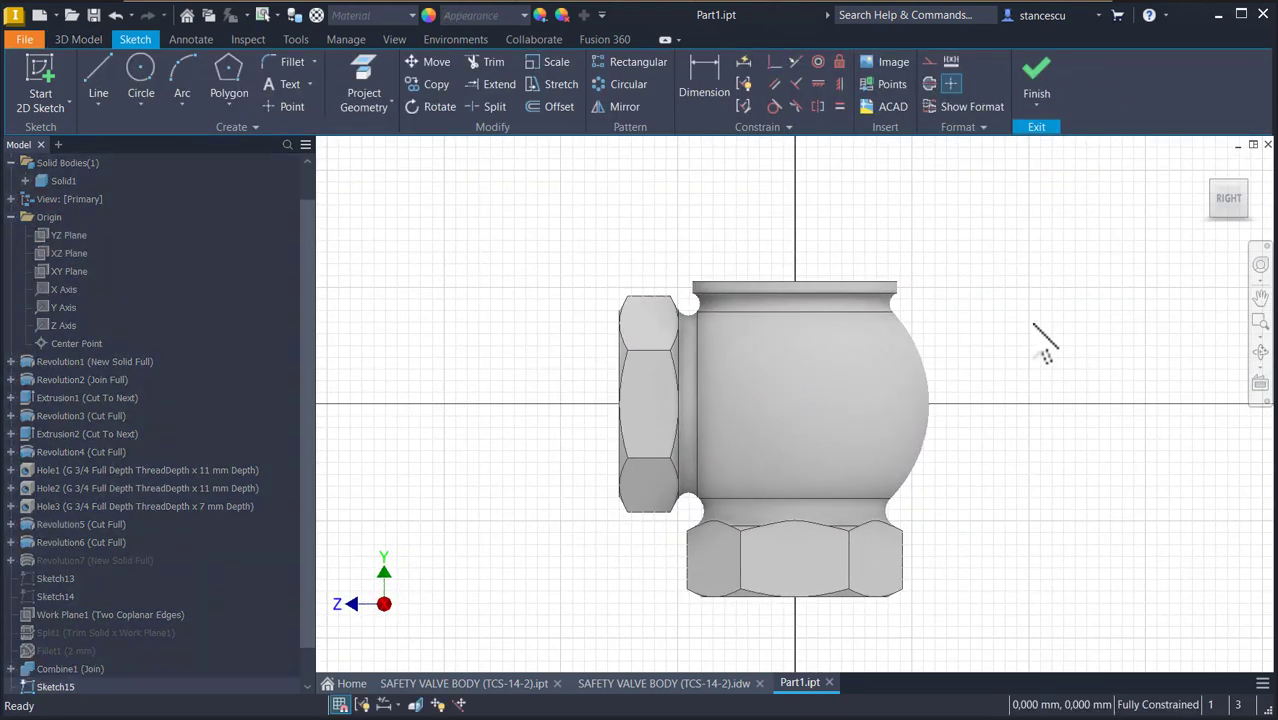
pyautogui.press('F7')
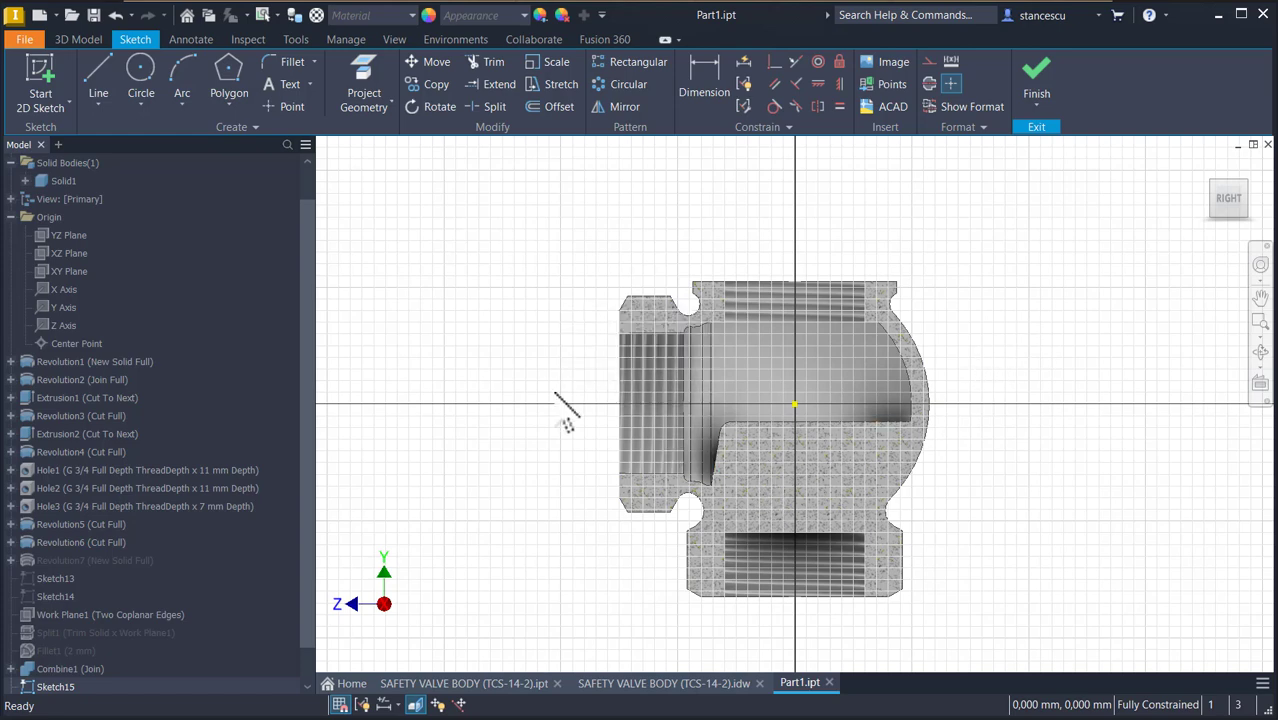
pyautogui.scroll(4, 531, 315)
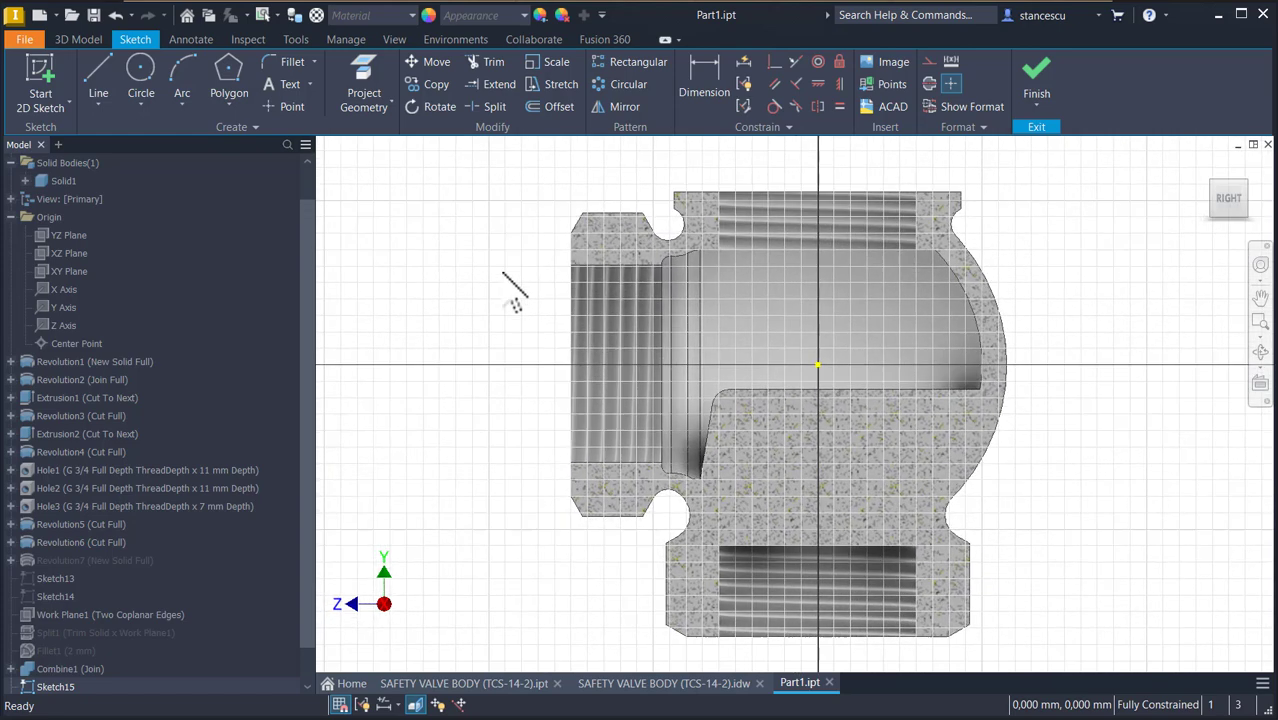
# Project the horizontal upper edge of the inner seat into the sketch and make it a construction line.
pyautogui.click(366, 80)
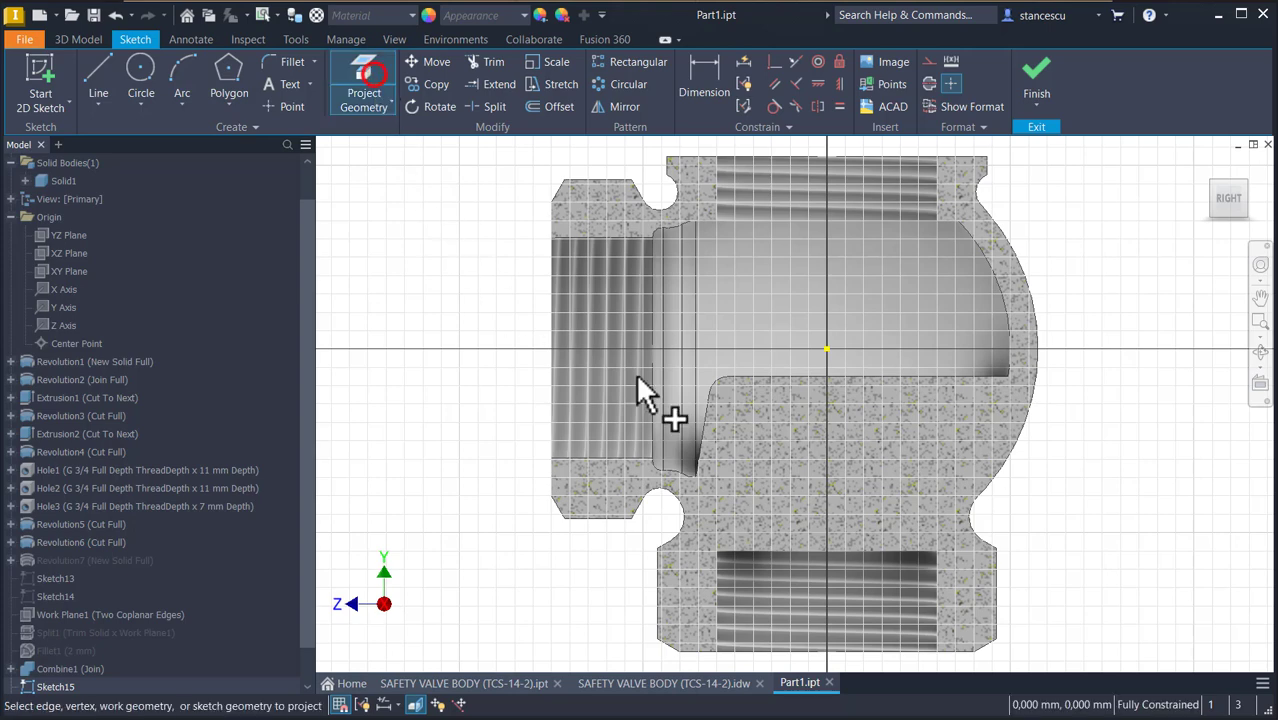
pyautogui.click(789, 378)
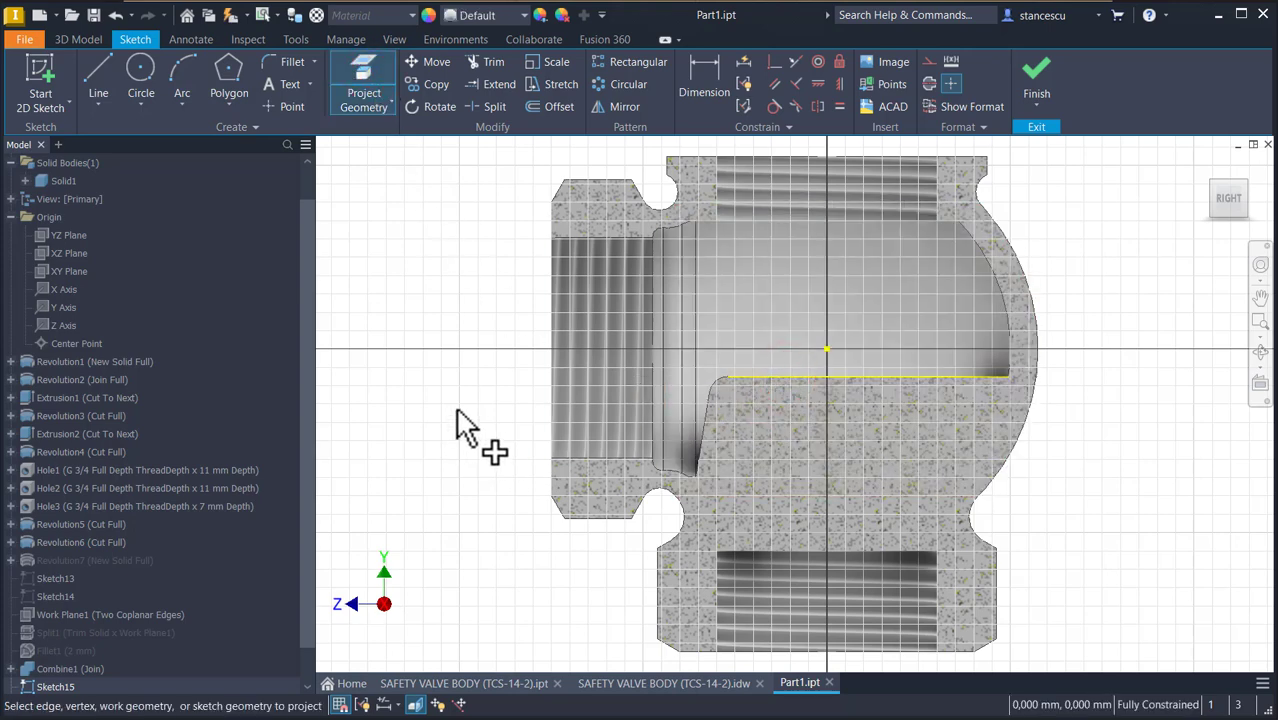
pyautogui.press('Escape')
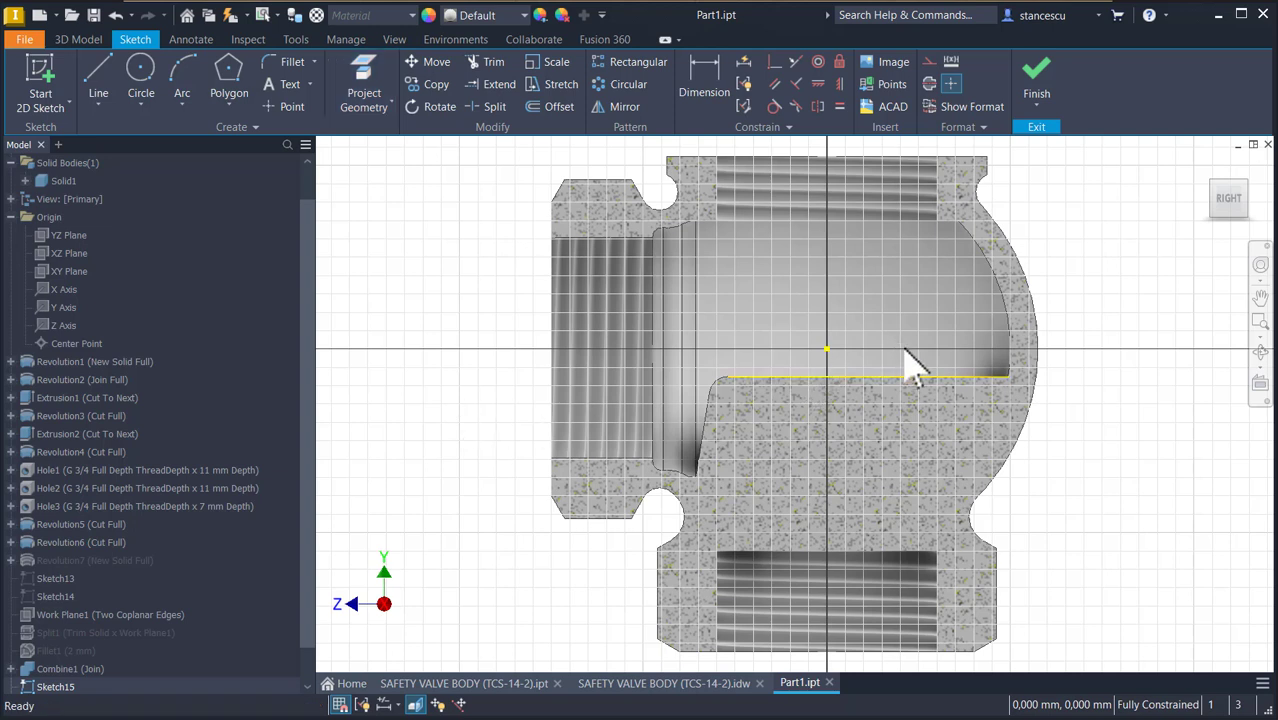
pyautogui.click(926, 62)
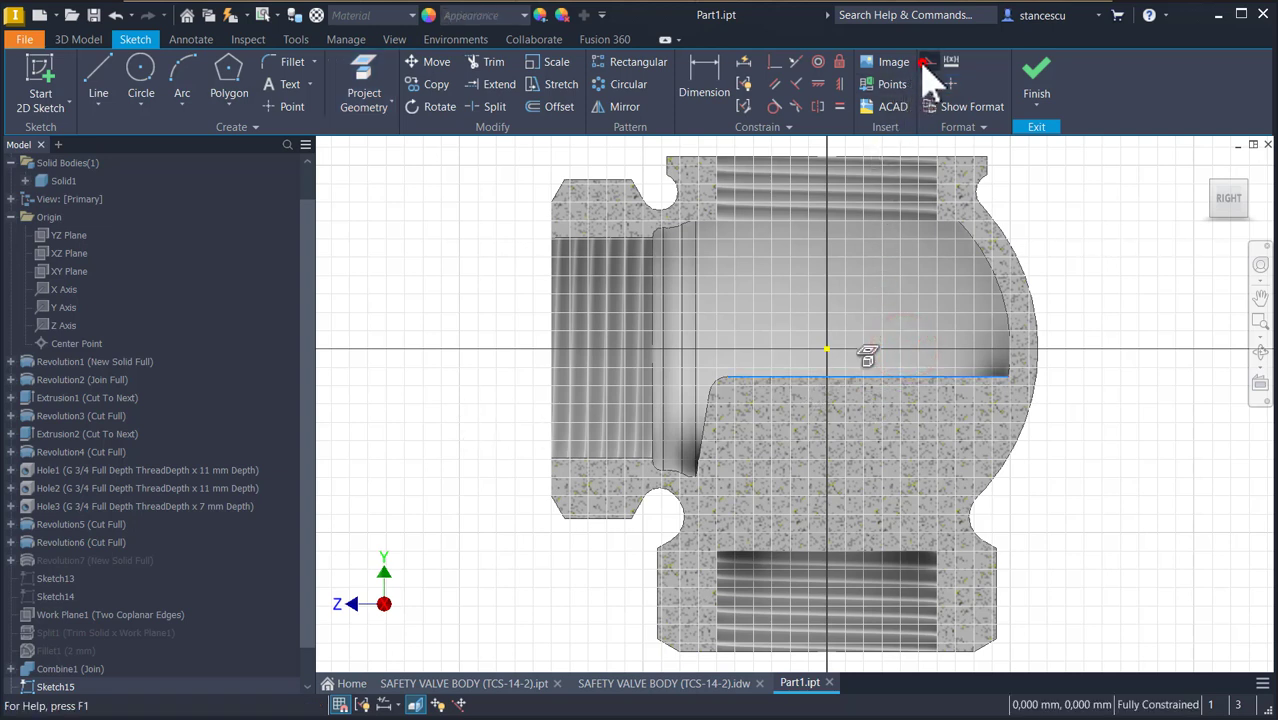
pyautogui.click(1067, 293)
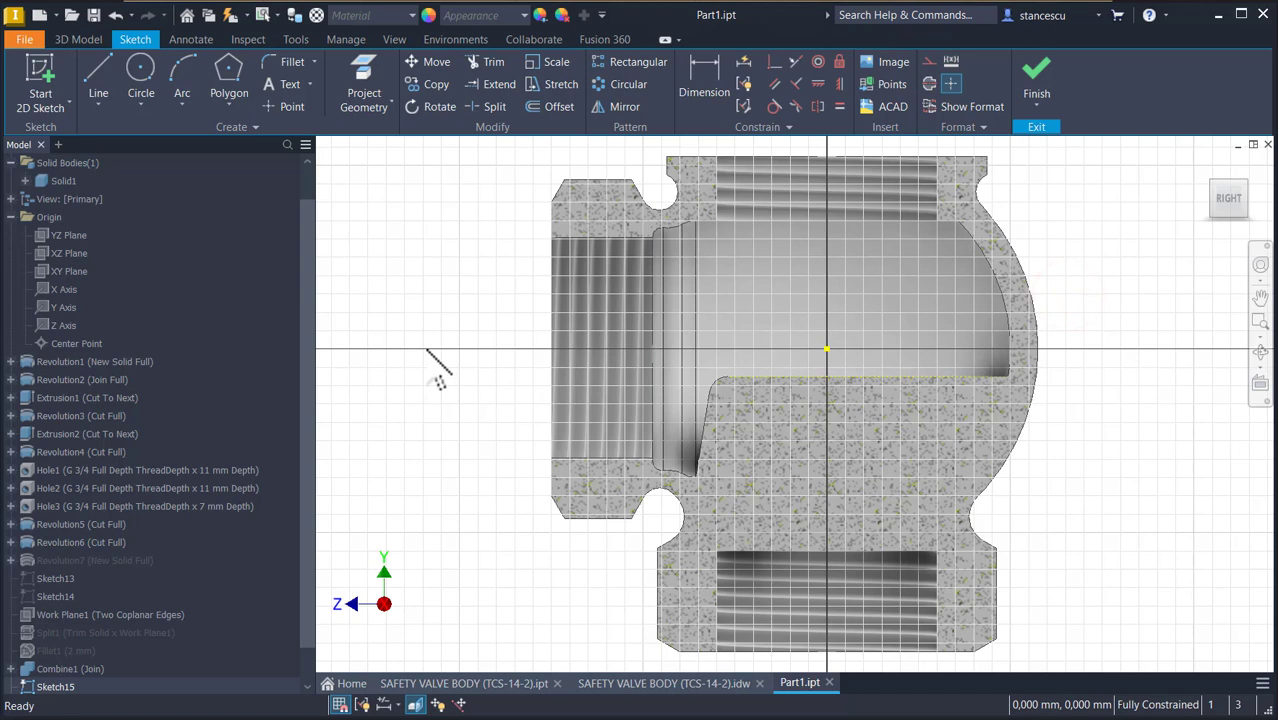
# Draw a vertical line from the origin down to the inner end of the lower threaded hole, and convert it to a centerline.
pyautogui.click(102, 82)
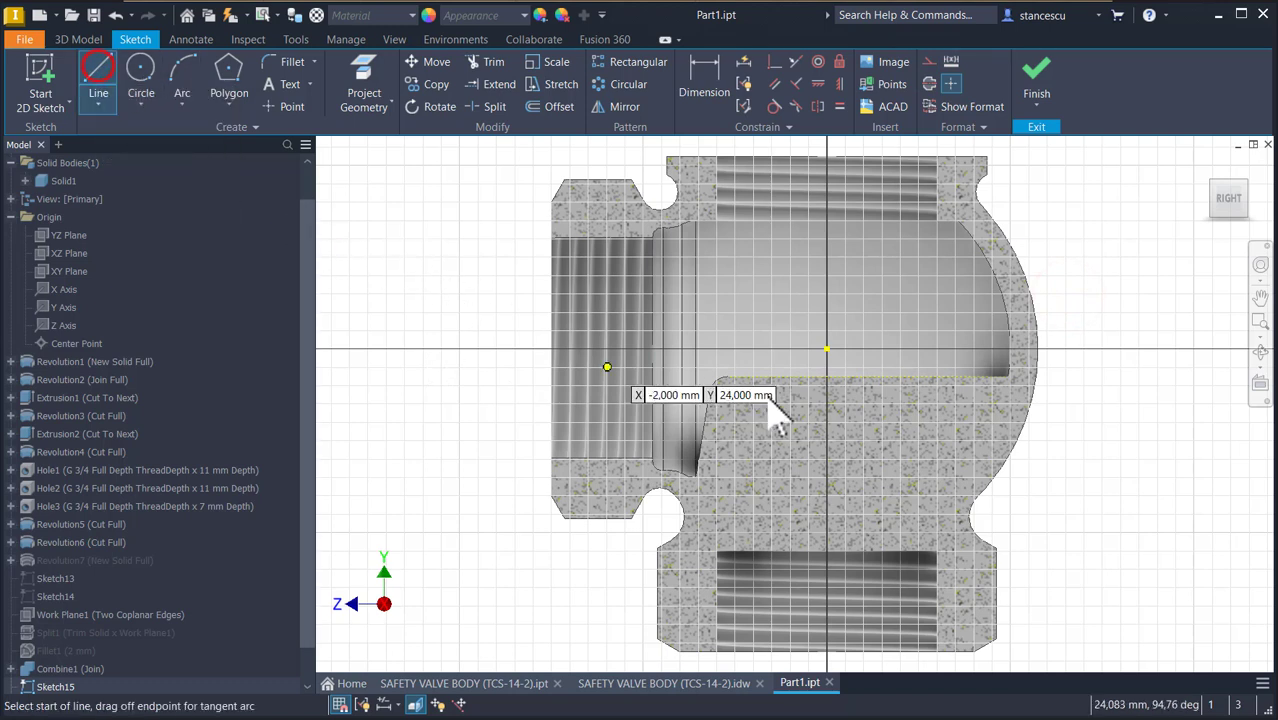
pyautogui.click(826, 349)
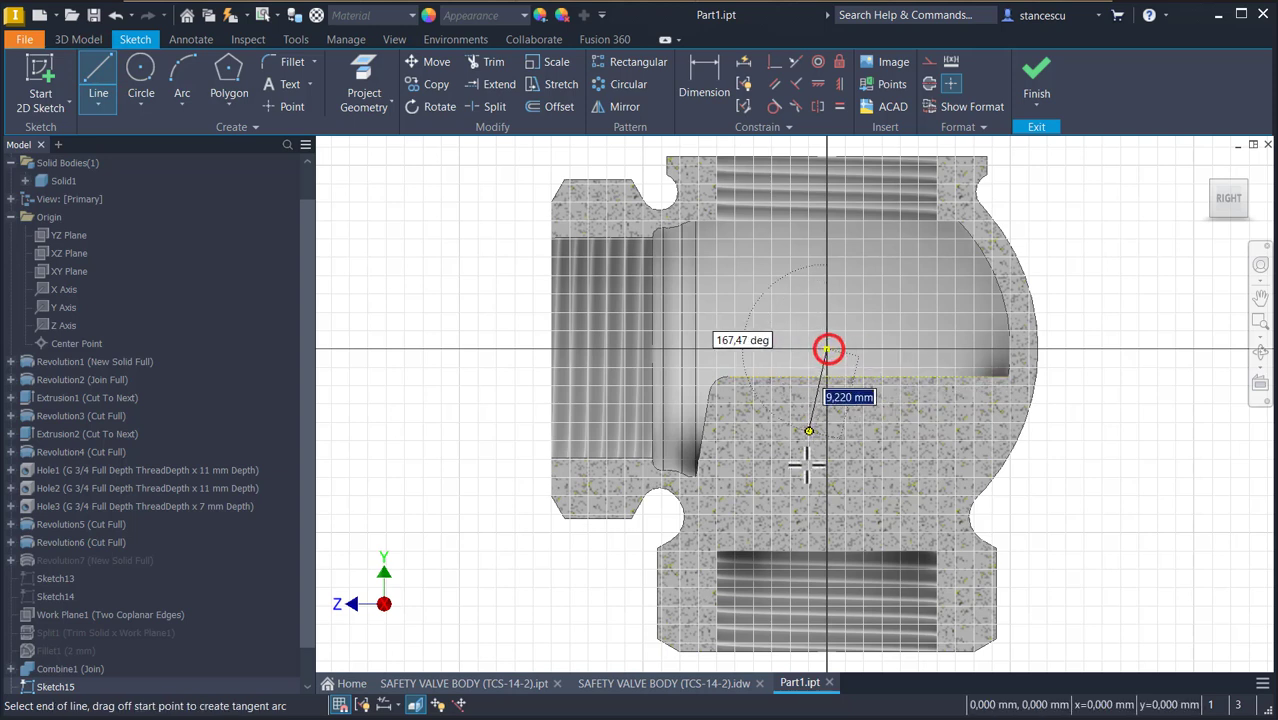
pyautogui.click(826, 551)
pyautogui.press('Escape')
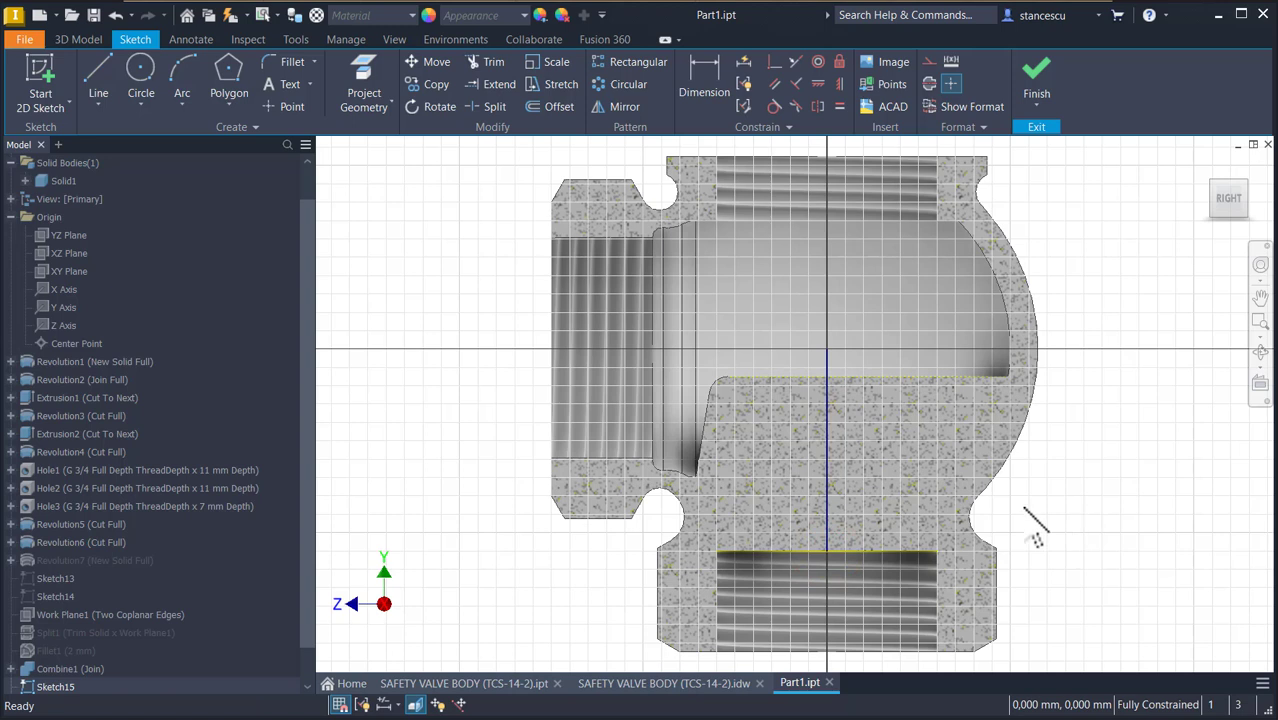
pyautogui.click(838, 433)
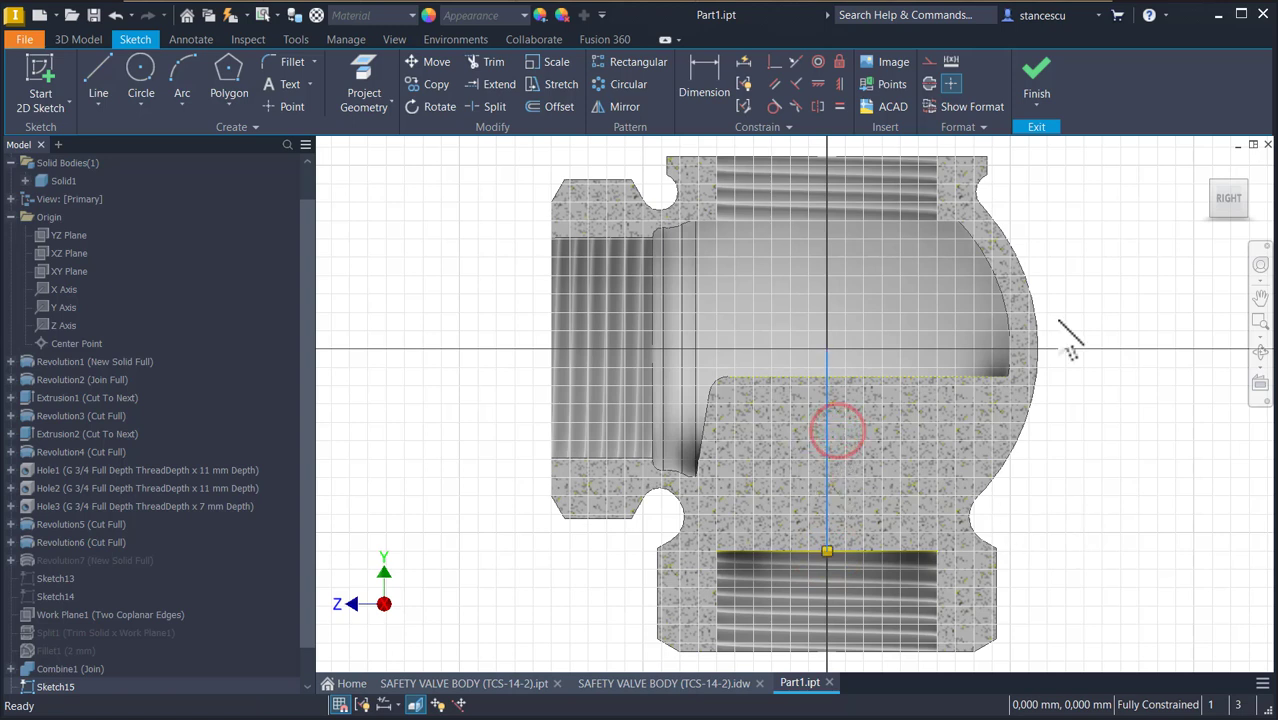
pyautogui.click(929, 84)
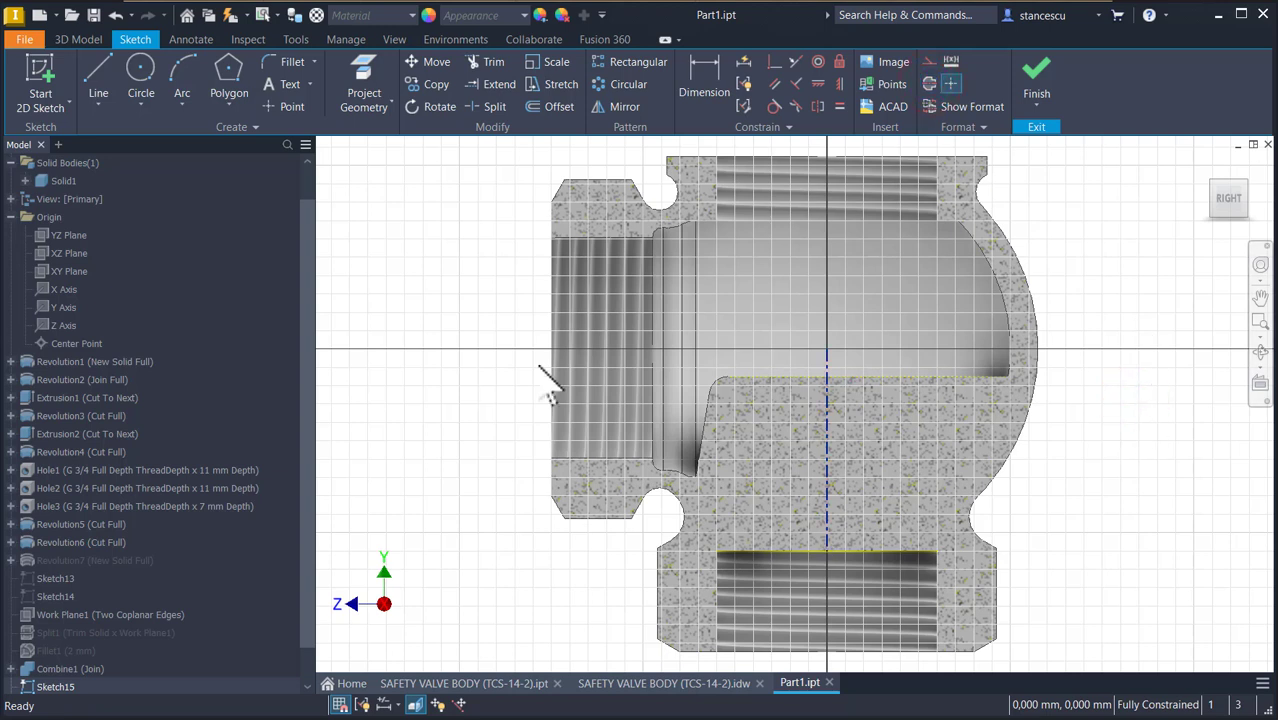
# Sketch a 13 mm line along the seat edge from the centerline and an L about 4 by 3 mm below it, undoing the stray slanted segment.
pyautogui.click(97, 88)
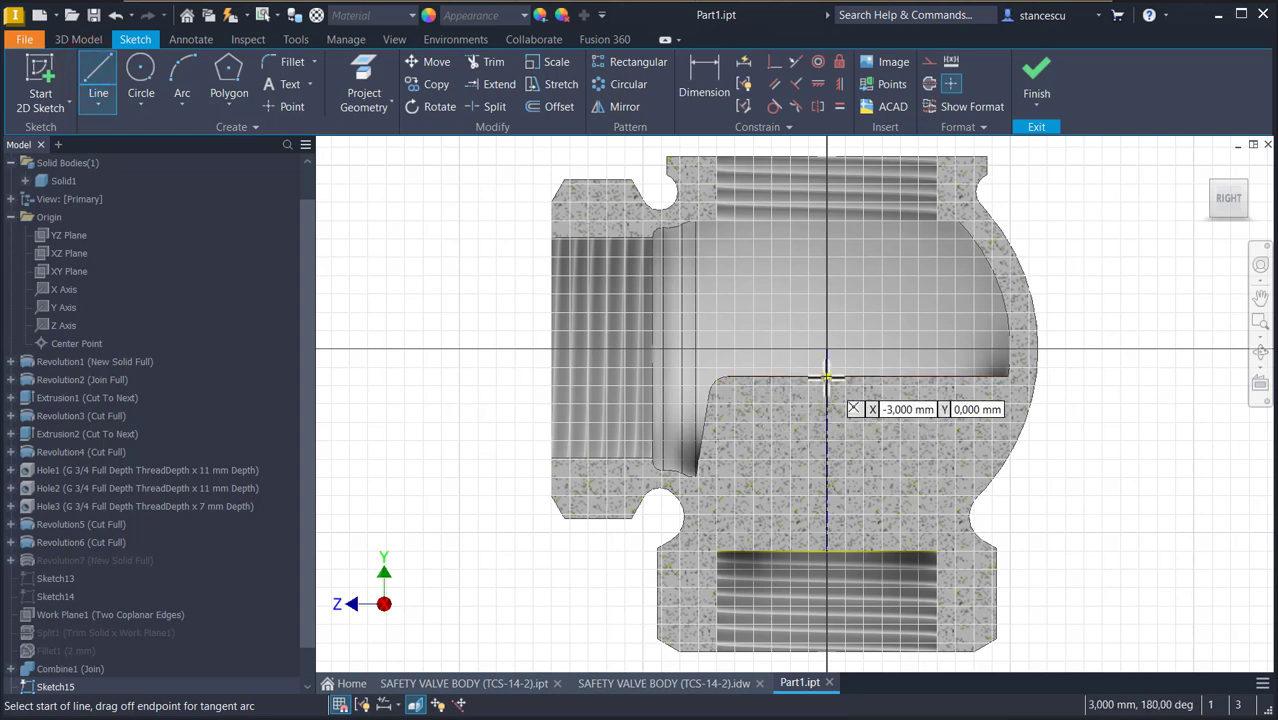
pyautogui.click(826, 378)
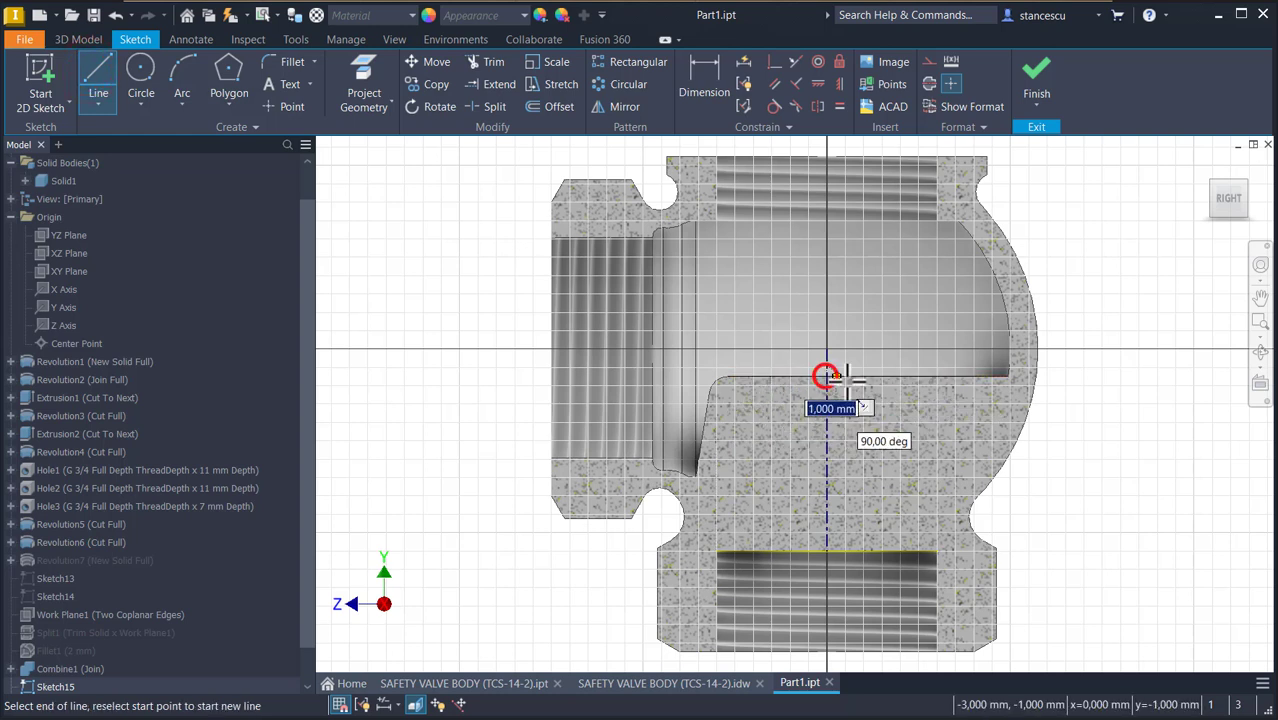
pyautogui.click(947, 378)
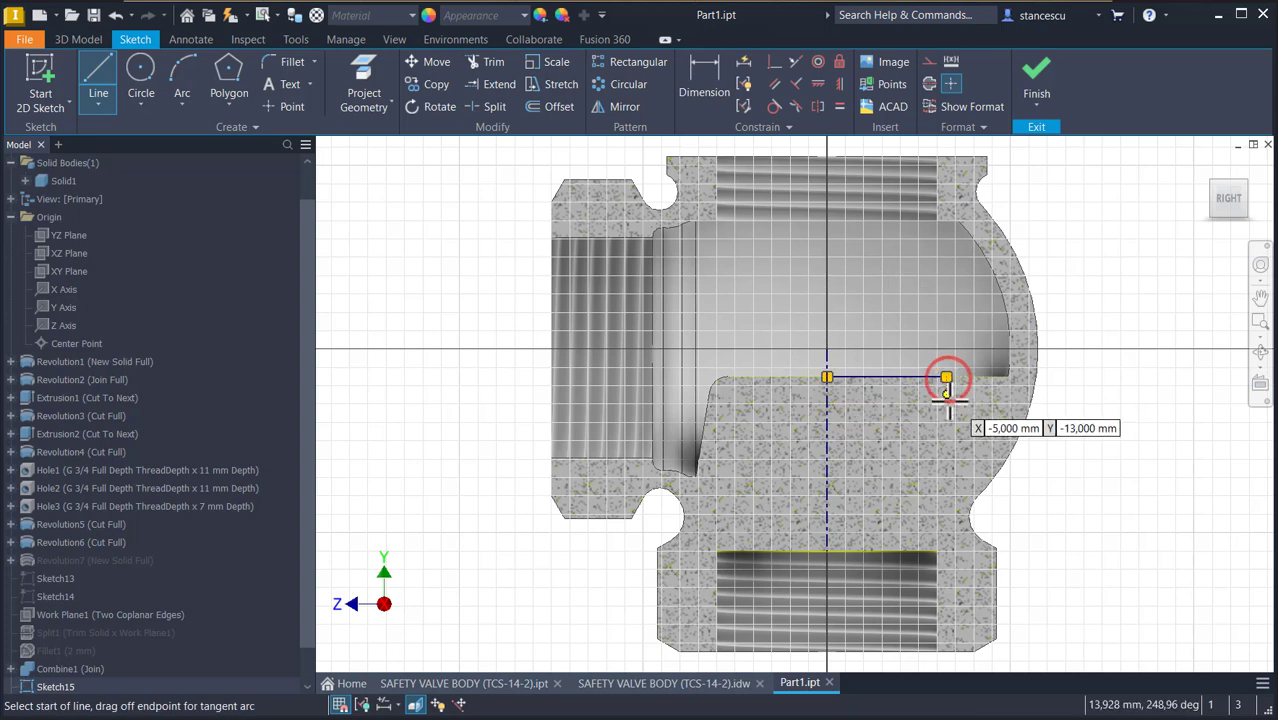
pyautogui.click(945, 405)
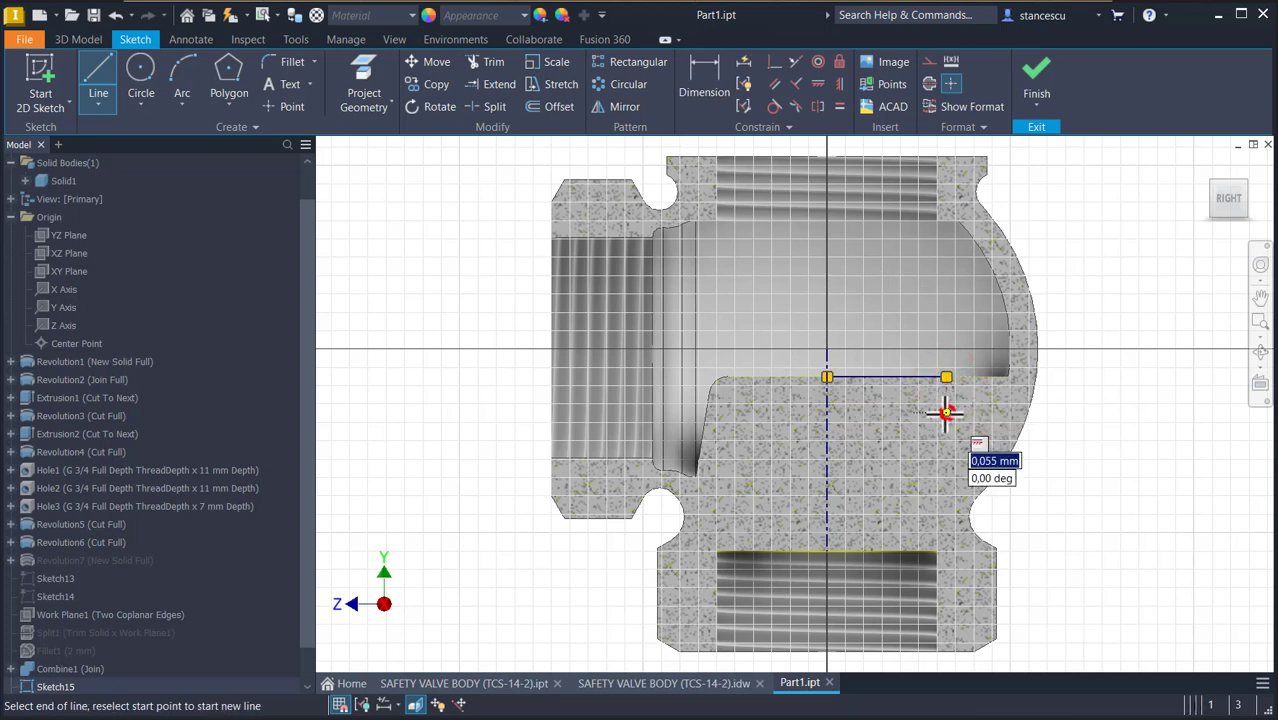
pyautogui.click(910, 414)
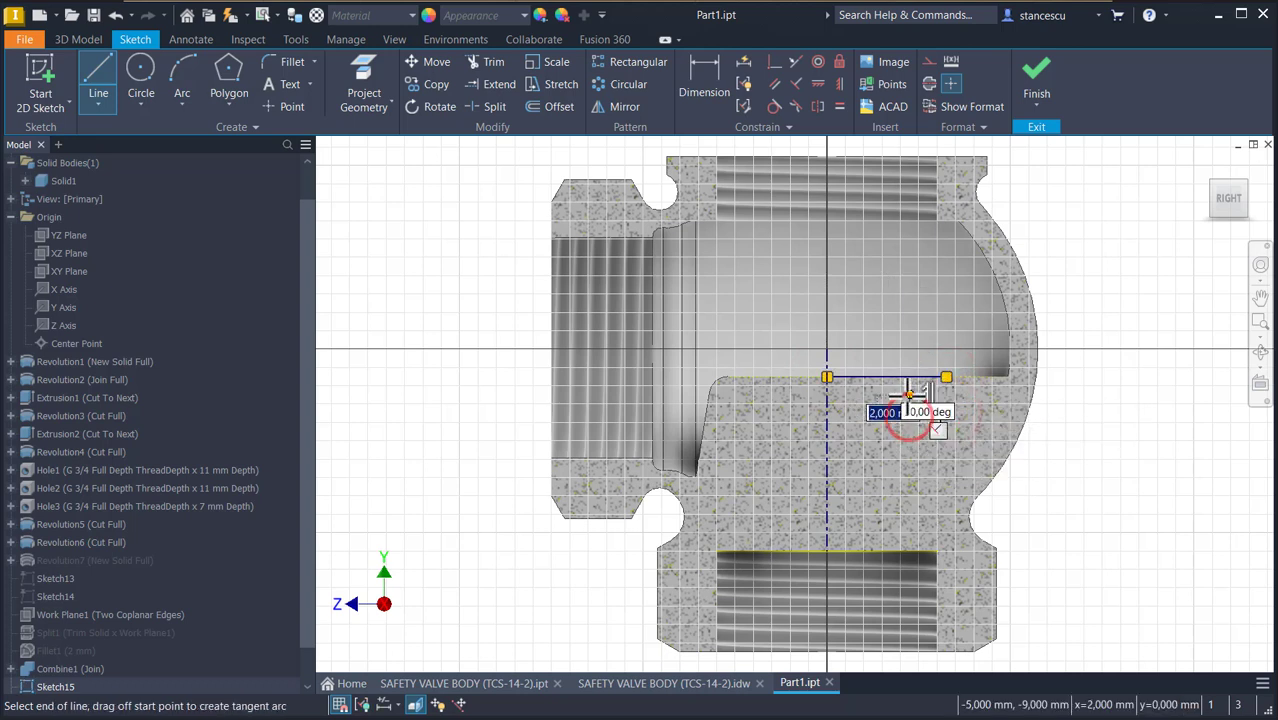
pyautogui.click(907, 388)
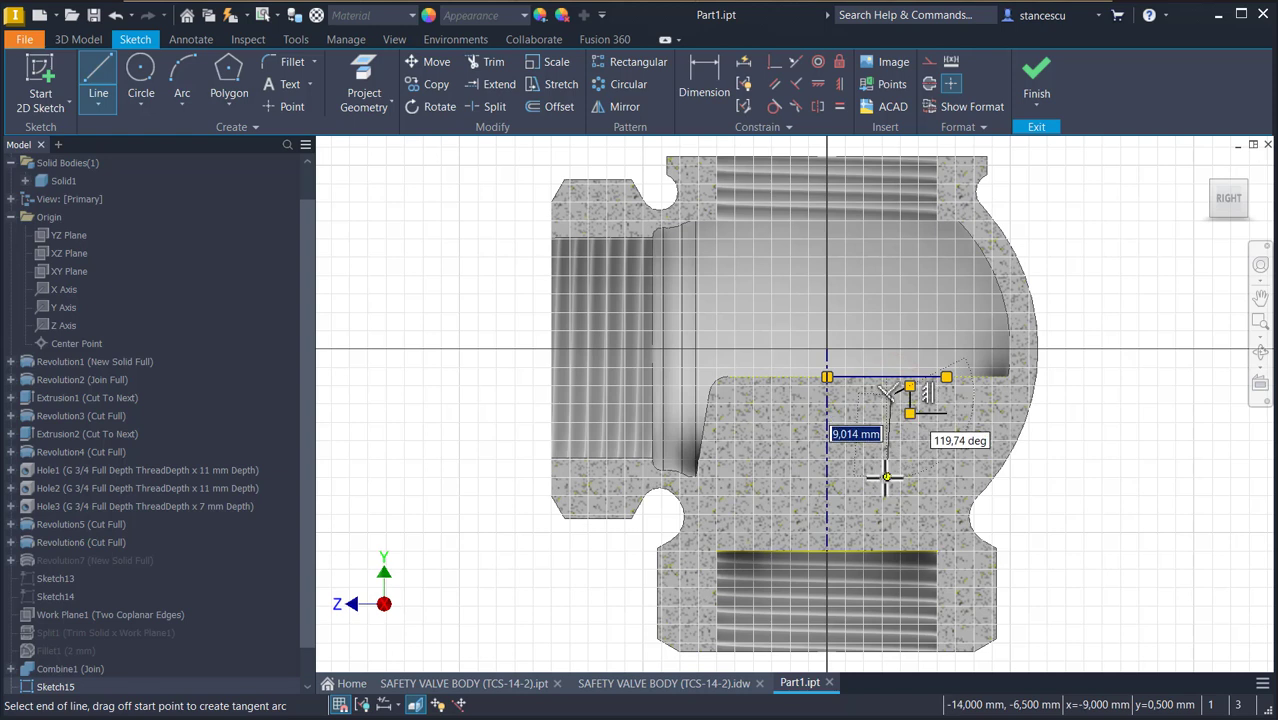
pyautogui.press('Escape')
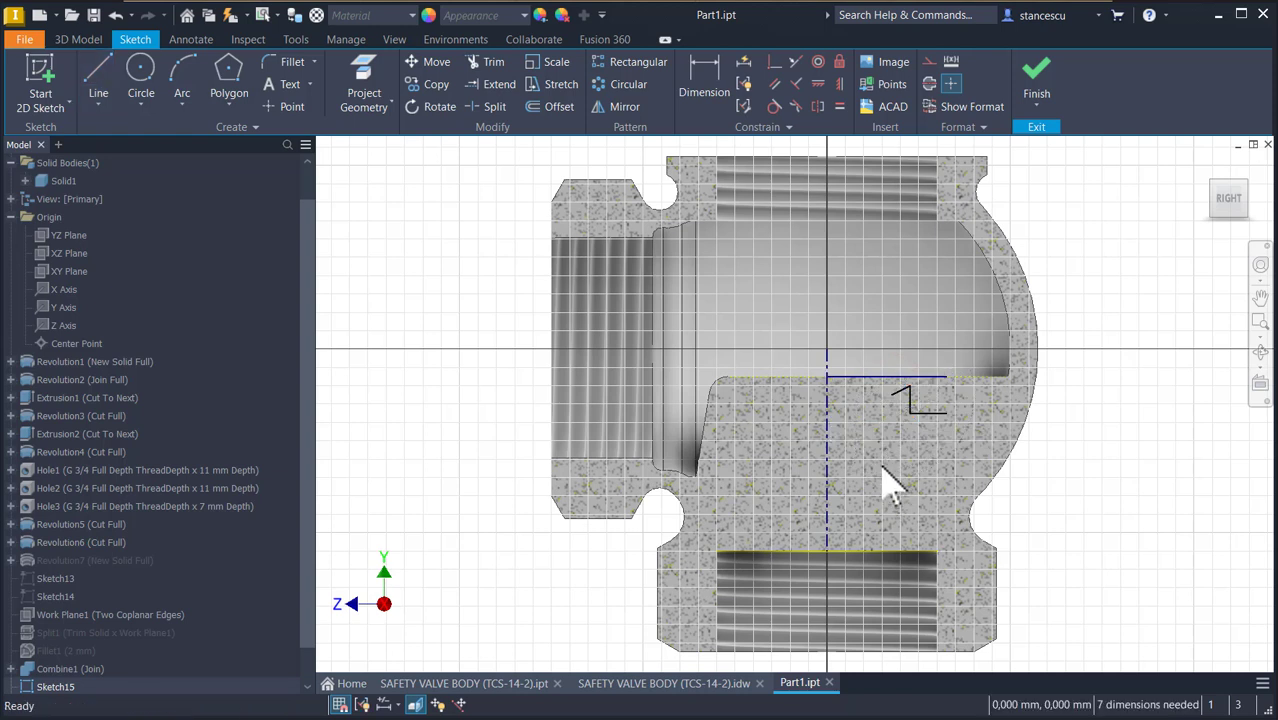
pyautogui.hotkey('ctrl', 'z')
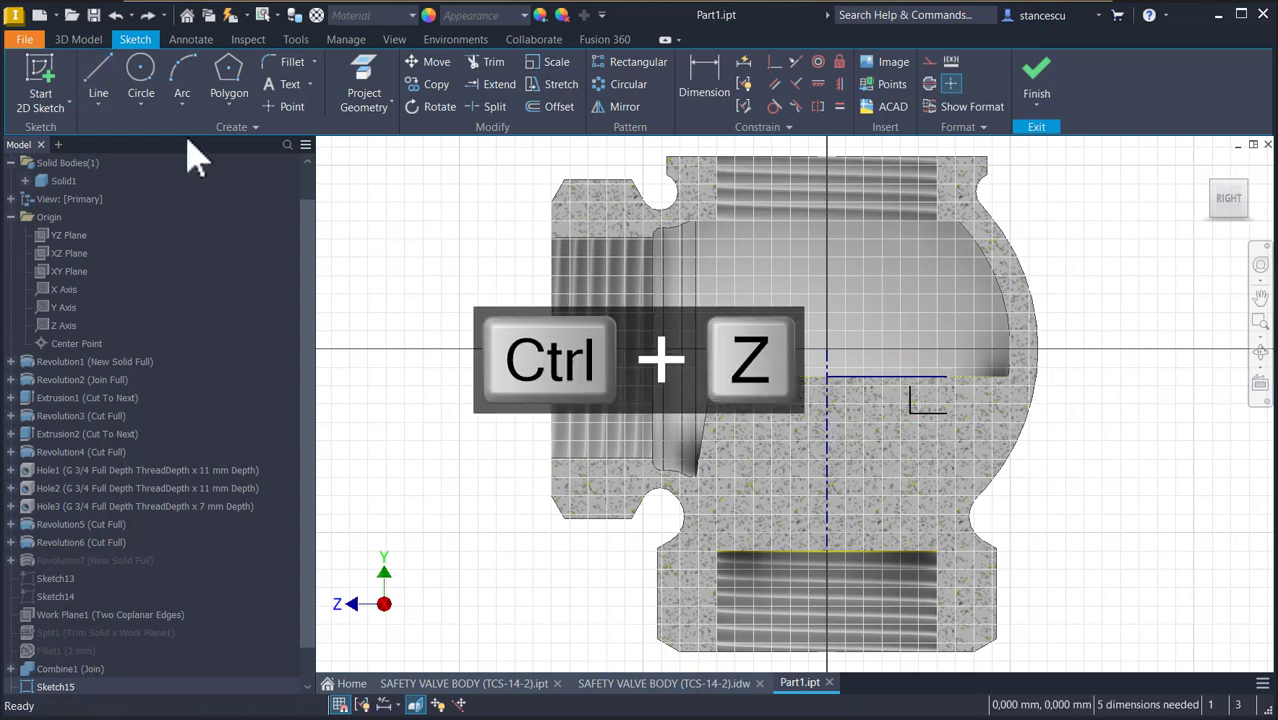
# Close the seat profile with the groove's outer side, a lip about 2.5 mm wide, and a bore line down to the threaded hole, ending at the centerline.
pyautogui.click(97, 75)
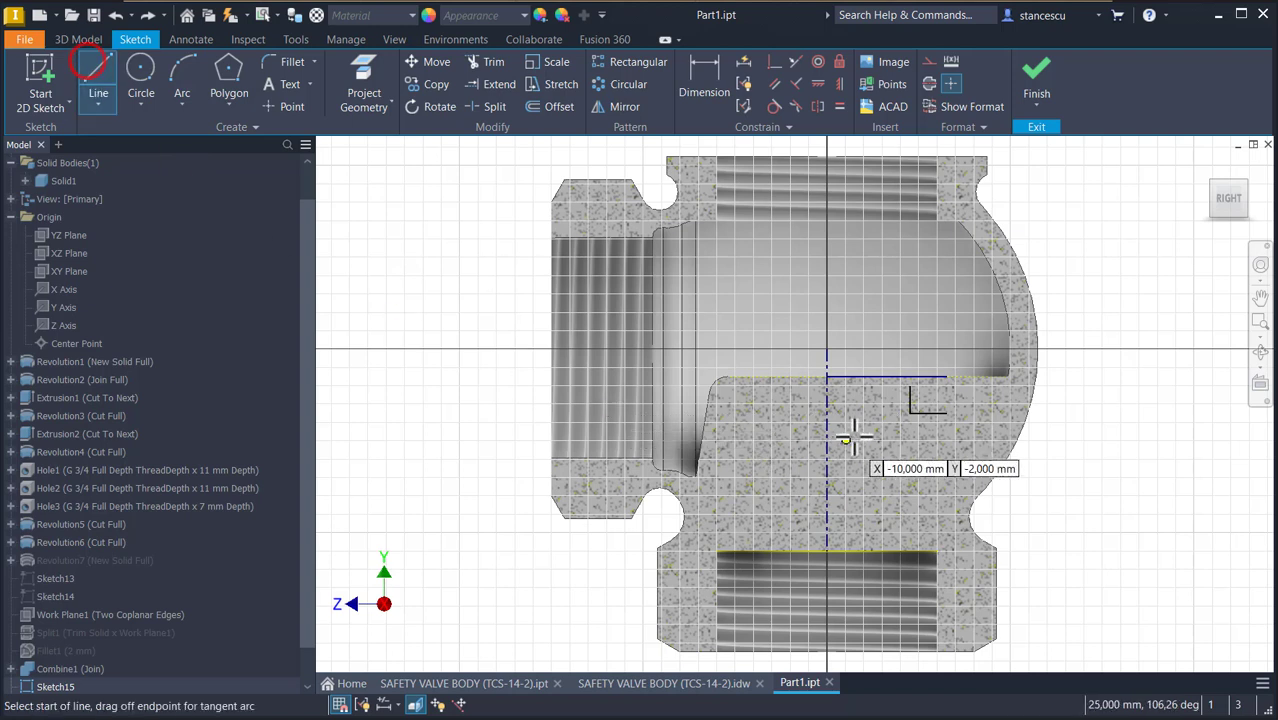
pyautogui.click(946, 380)
pyautogui.click(947, 413)
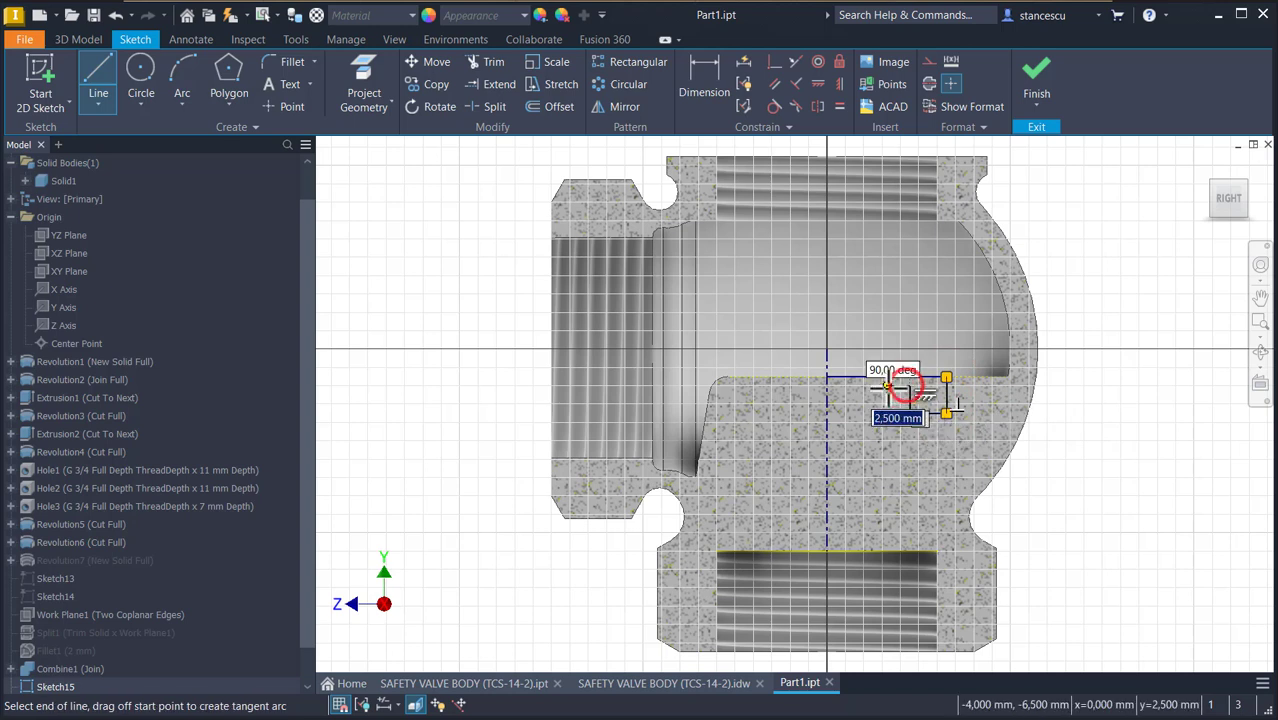
pyautogui.click(906, 385)
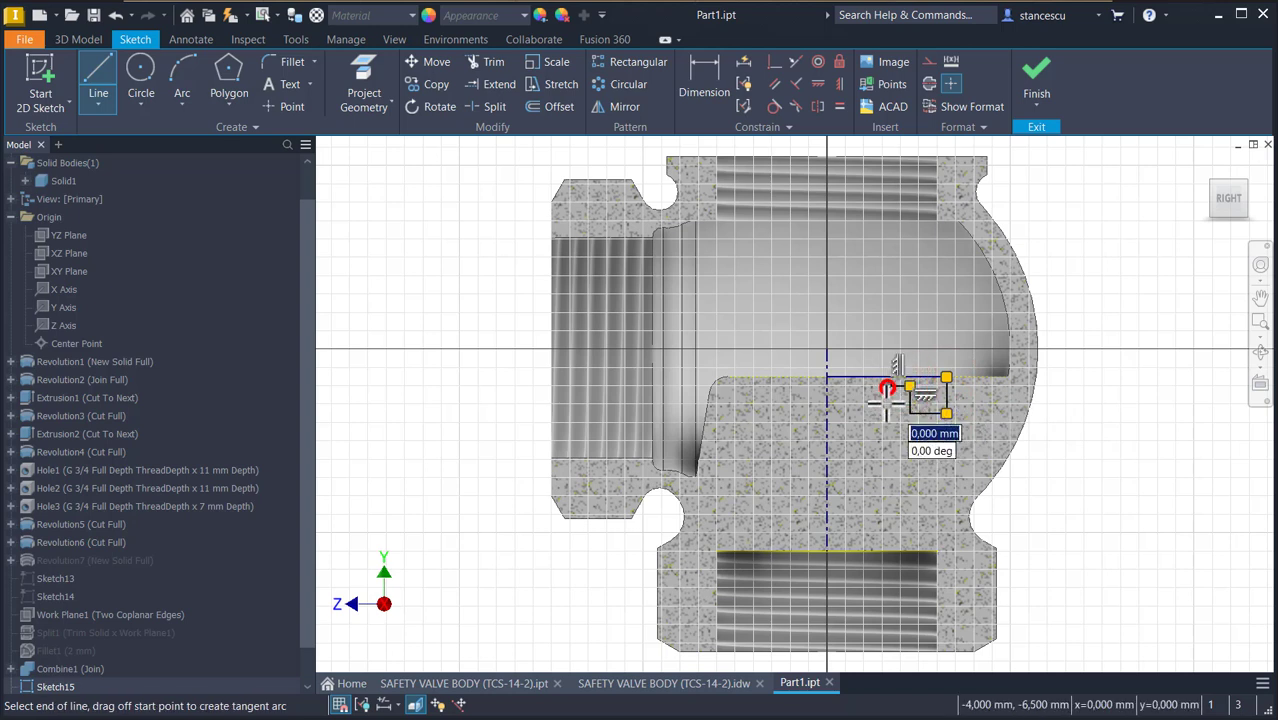
pyautogui.click(886, 551)
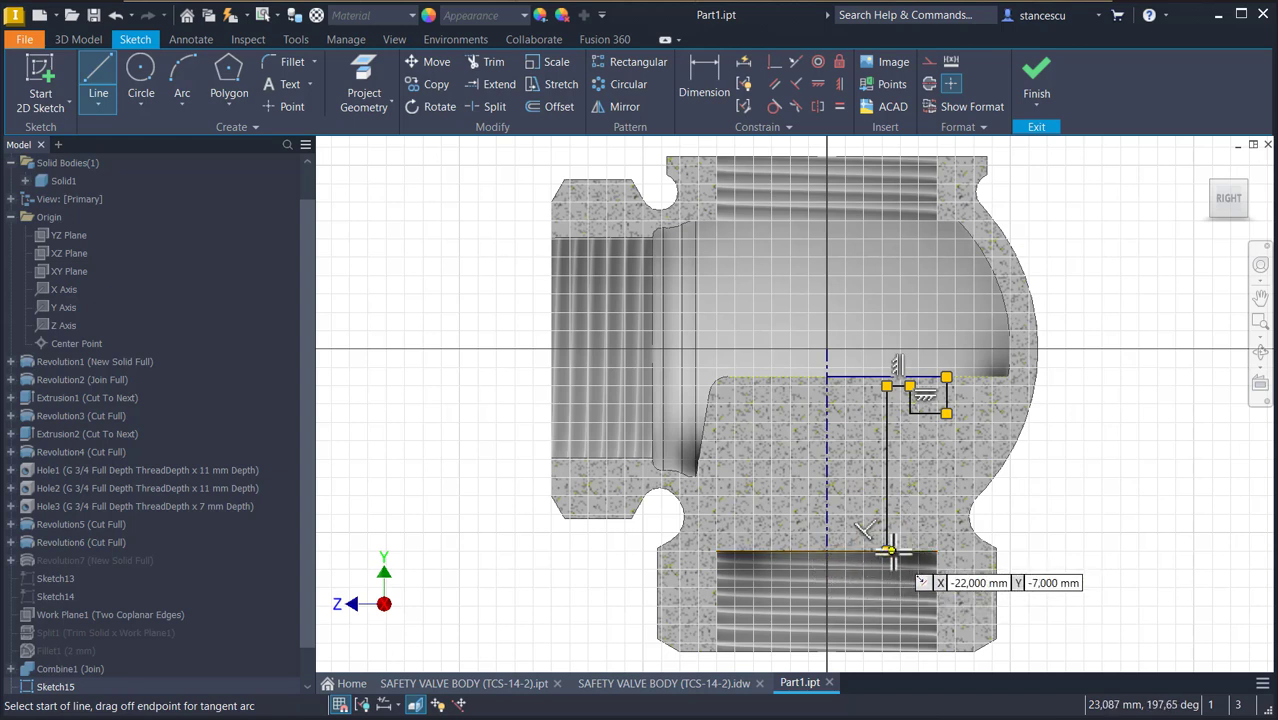
pyautogui.click(886, 550)
pyautogui.click(826, 551)
pyautogui.press('Escape')
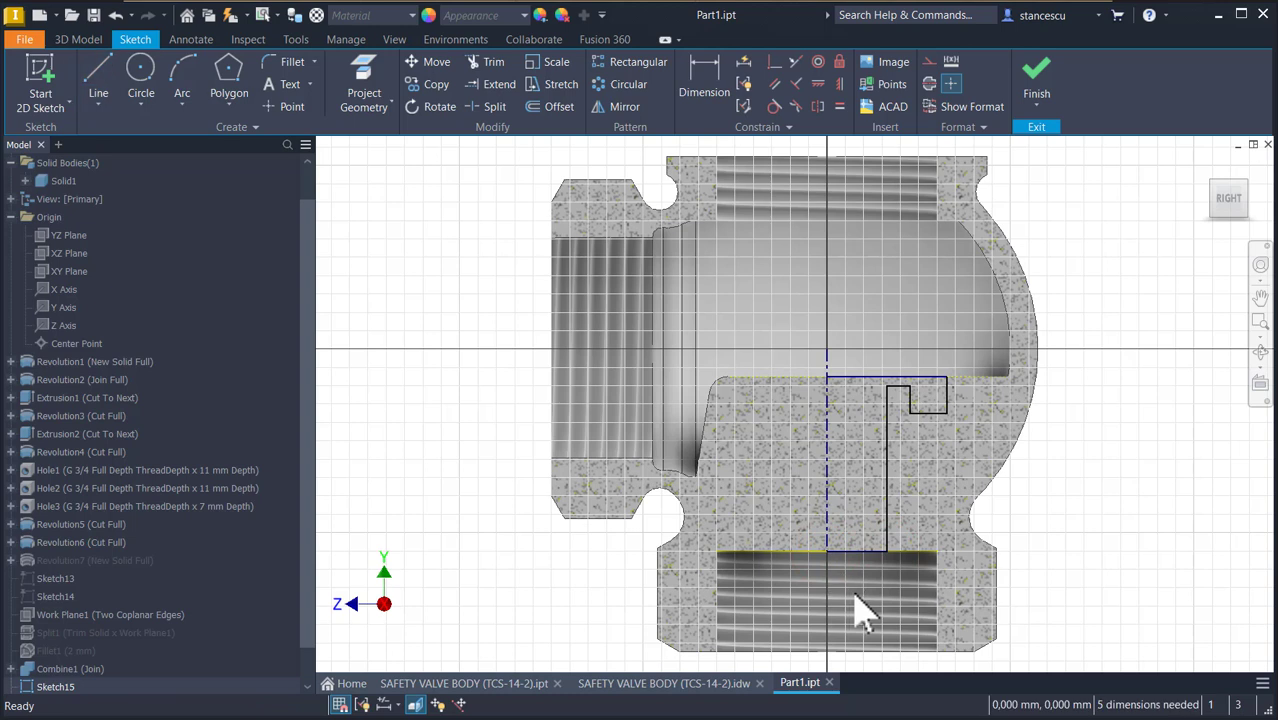
pyautogui.click(860, 552)
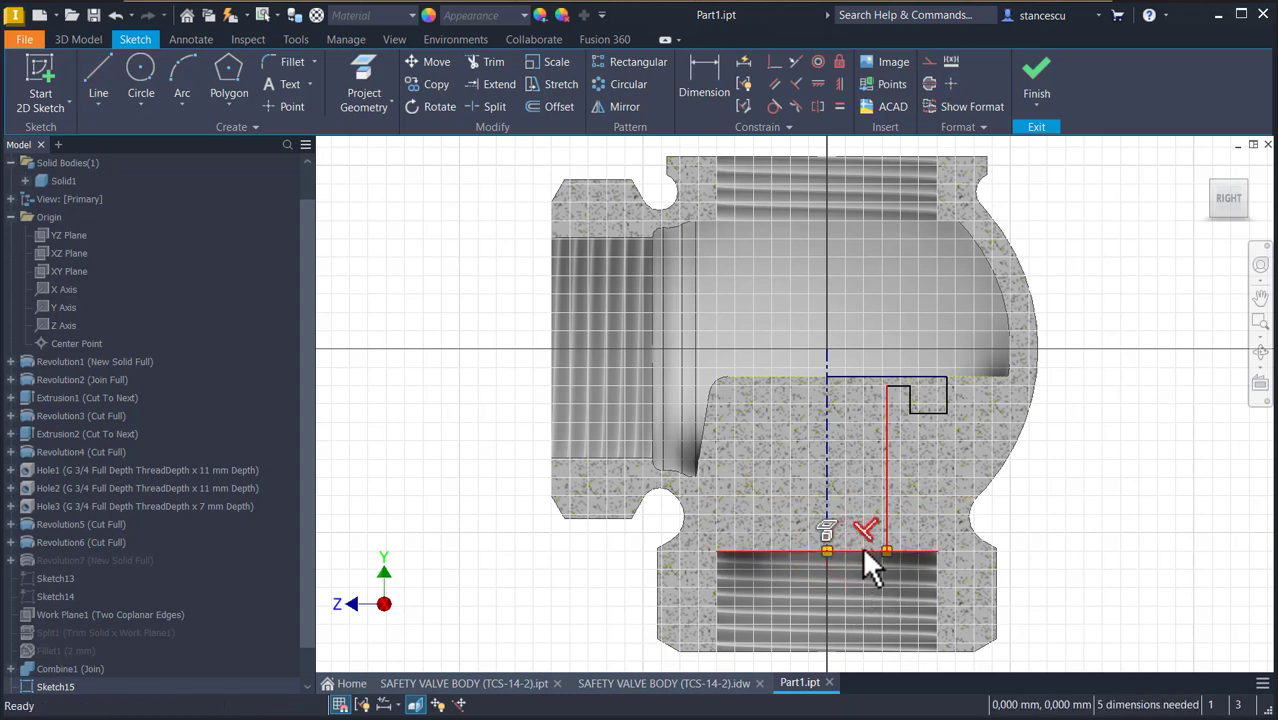
pyautogui.click(870, 377)
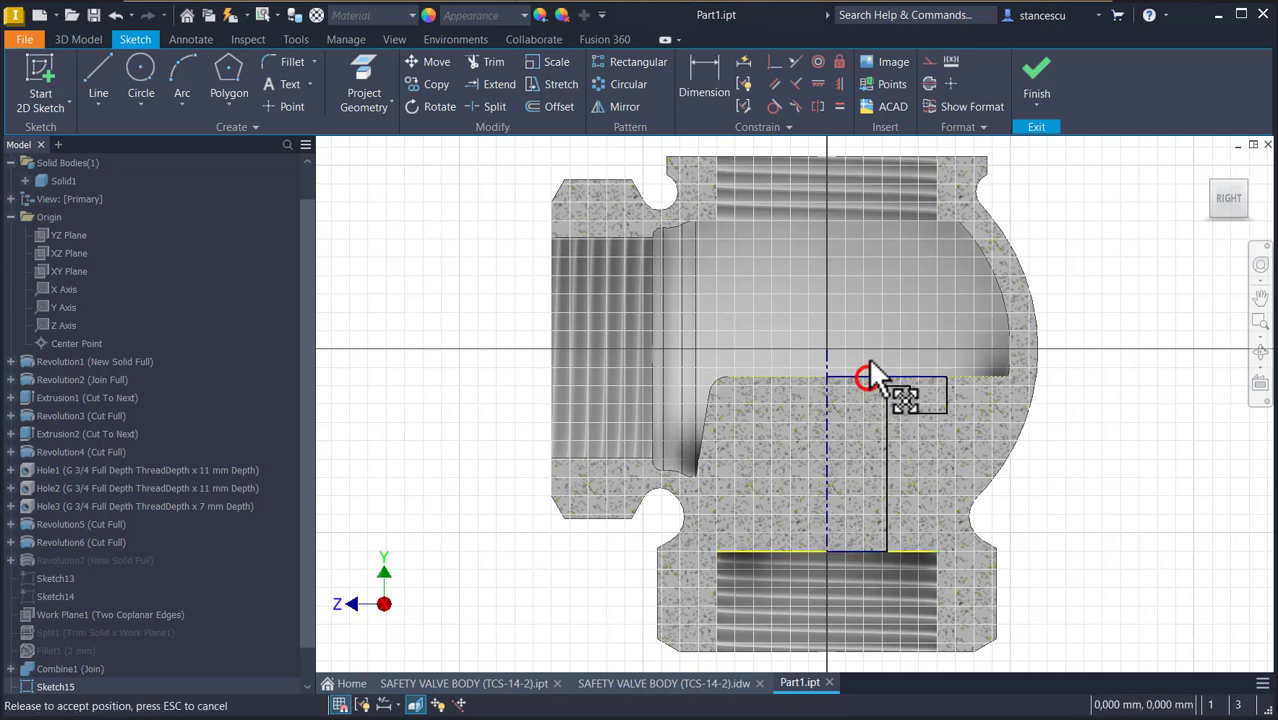
pyautogui.click(1162, 460)
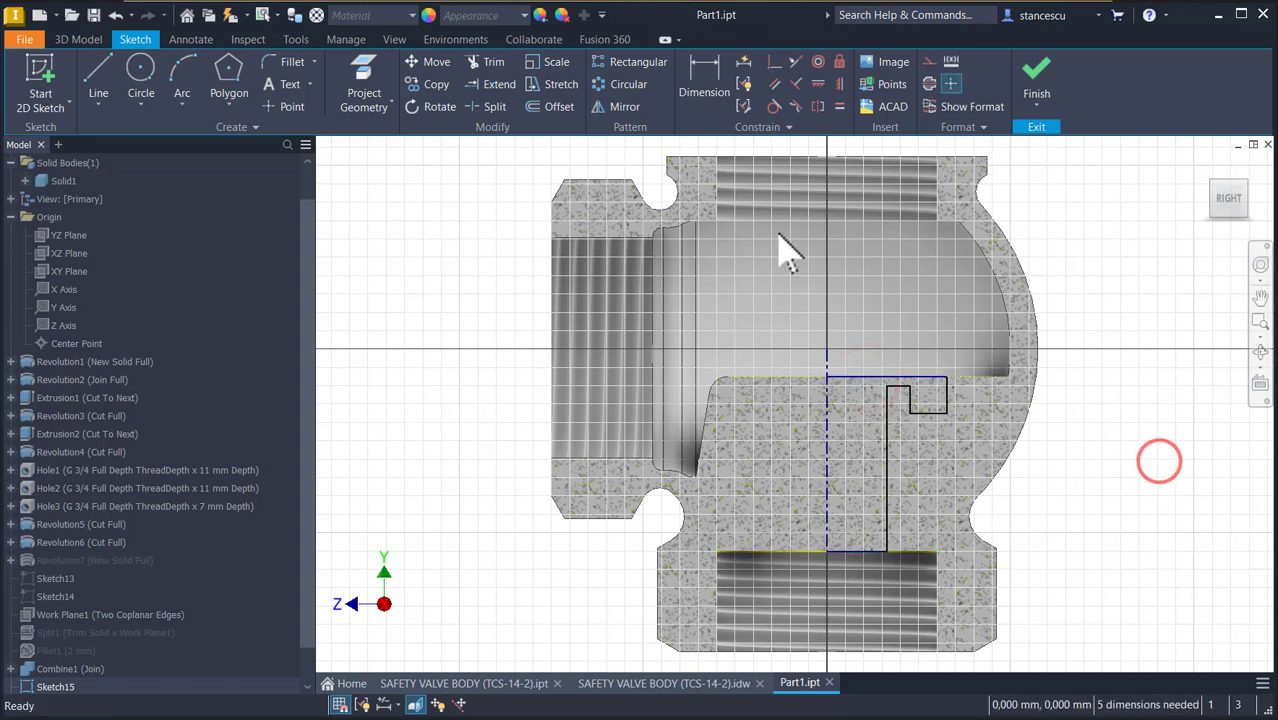
# Dimension the bottom of the seat groove at 3 mm below the seat edge.
pyautogui.click(704, 66)
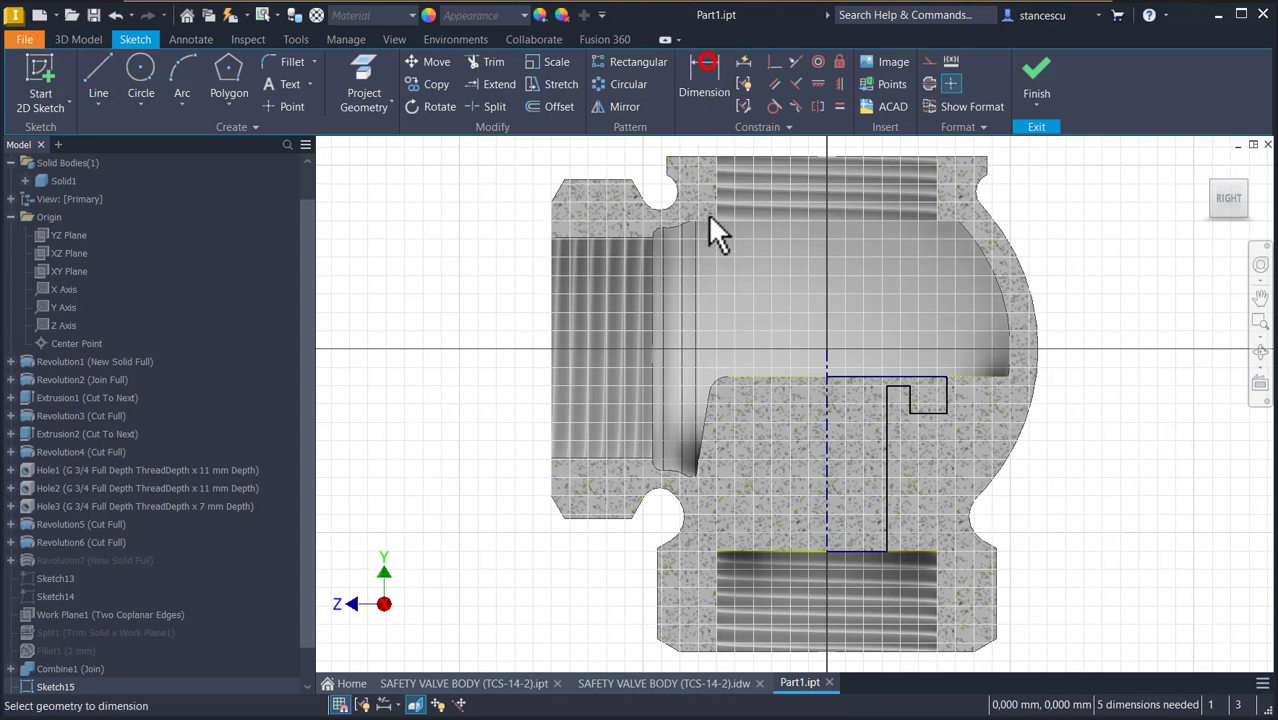
pyautogui.click(938, 411)
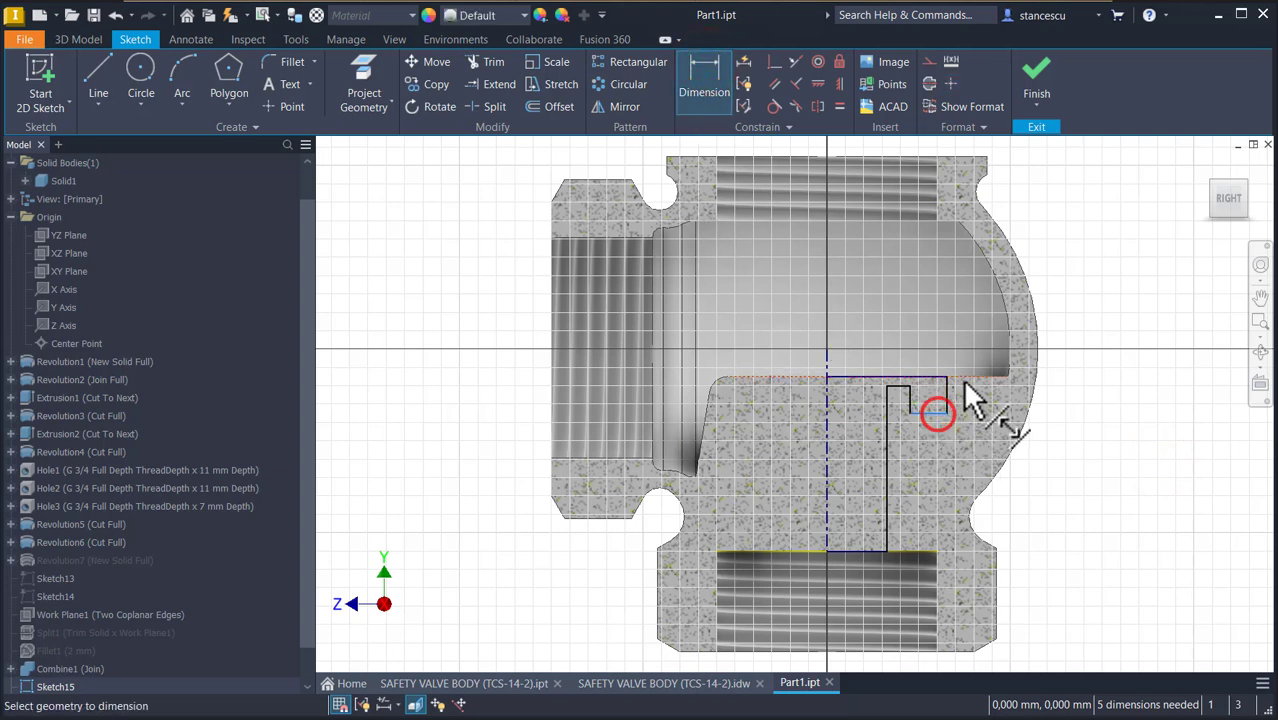
pyautogui.click(965, 379)
pyautogui.click(1082, 397)
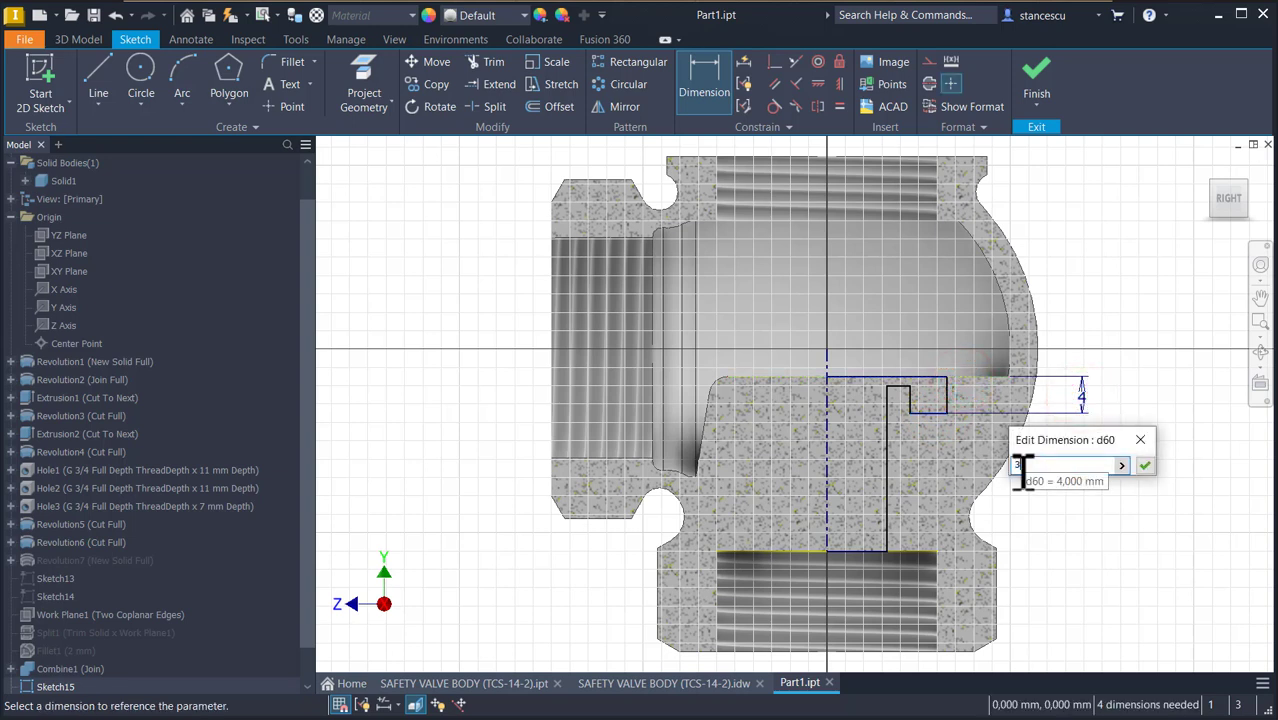
pyautogui.write('3')
pyautogui.press('Return')
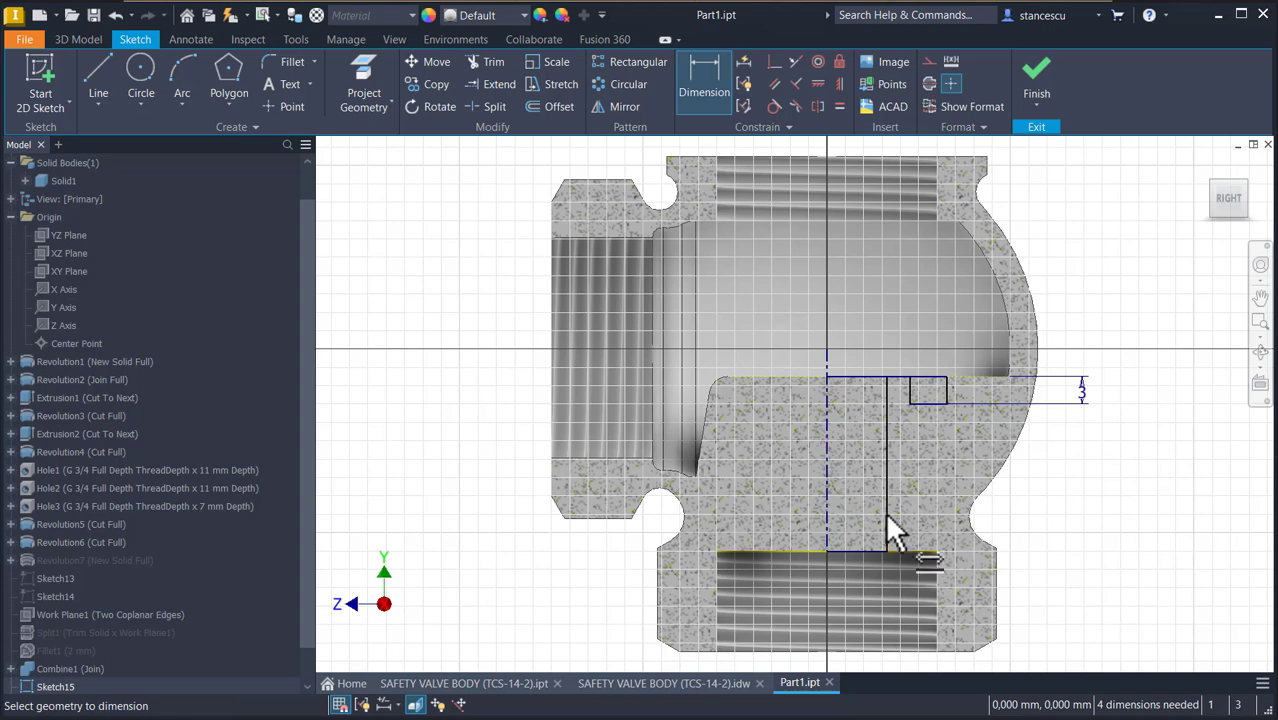
pyautogui.press('Escape')
# Pull the lip's upper line back down from the seat edge and dimension it at 1 mm below that edge.
pyautogui.scroll(3, 921, 403)
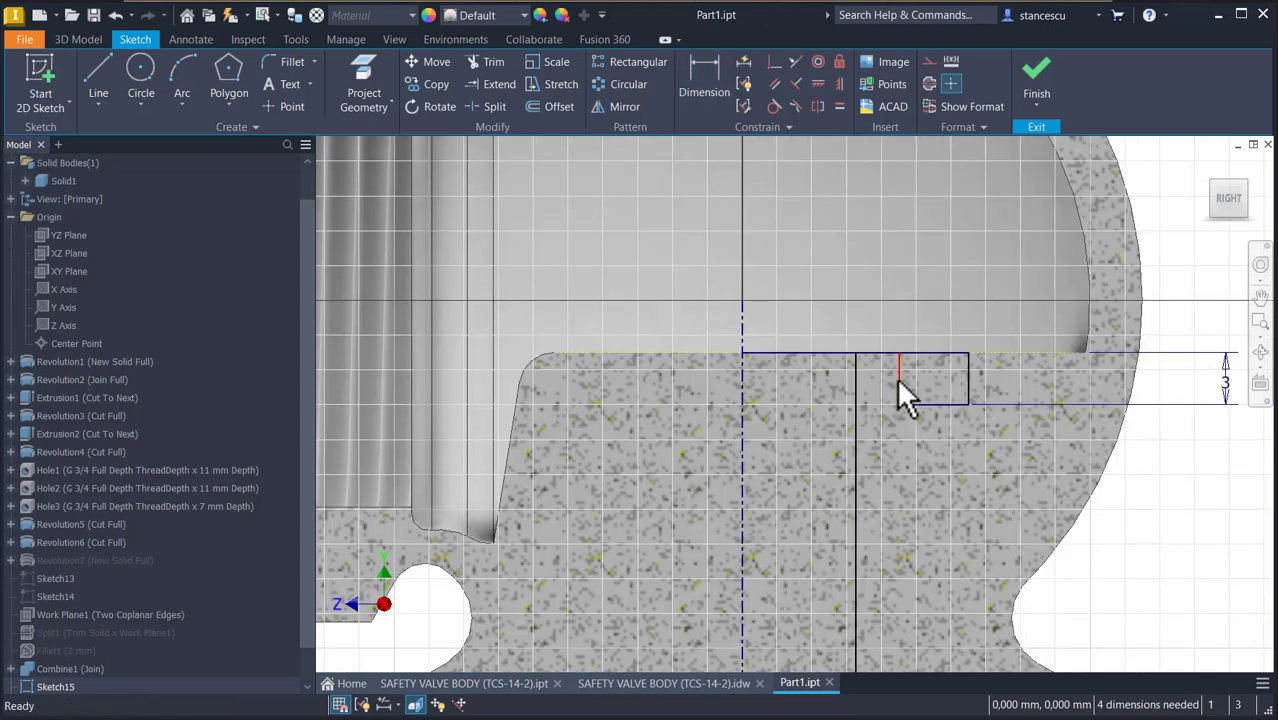
pyautogui.moveTo(878, 355)
pyautogui.mouseDown()
pyautogui.moveTo(876, 376)
pyautogui.moveTo(897, 350)
pyautogui.moveTo(899, 371)
pyautogui.mouseUp()
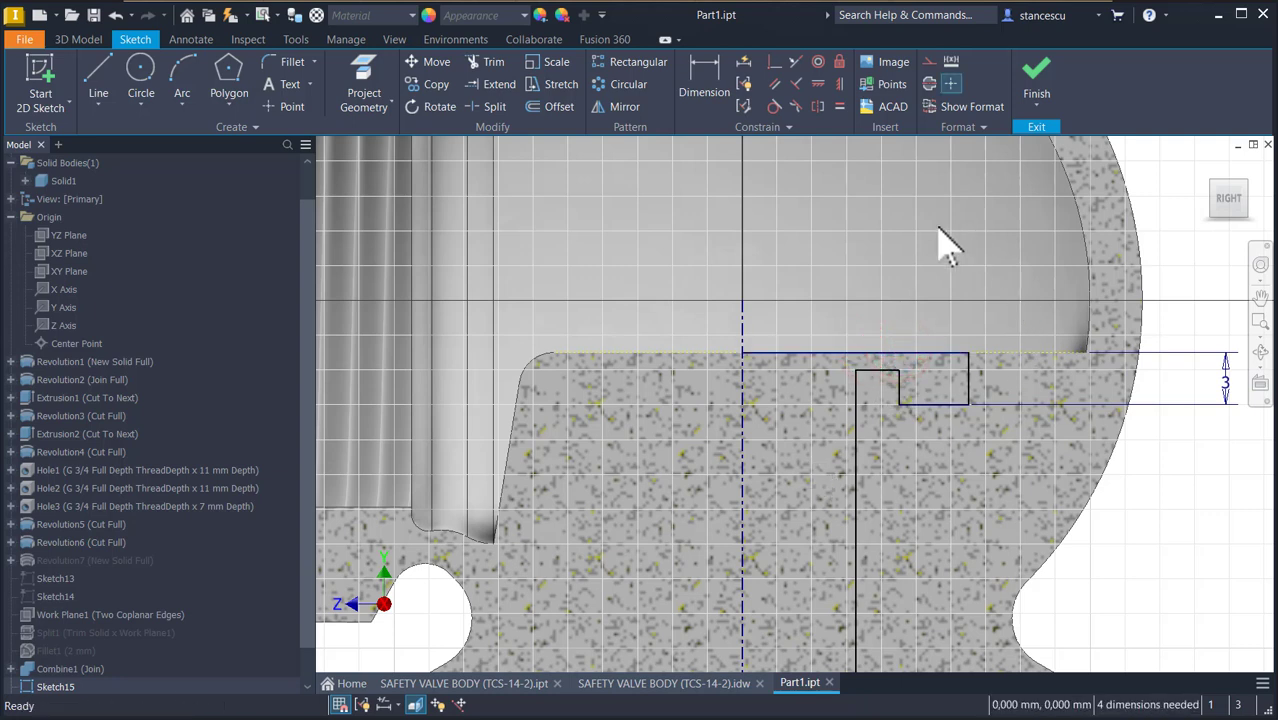
pyautogui.click(701, 75)
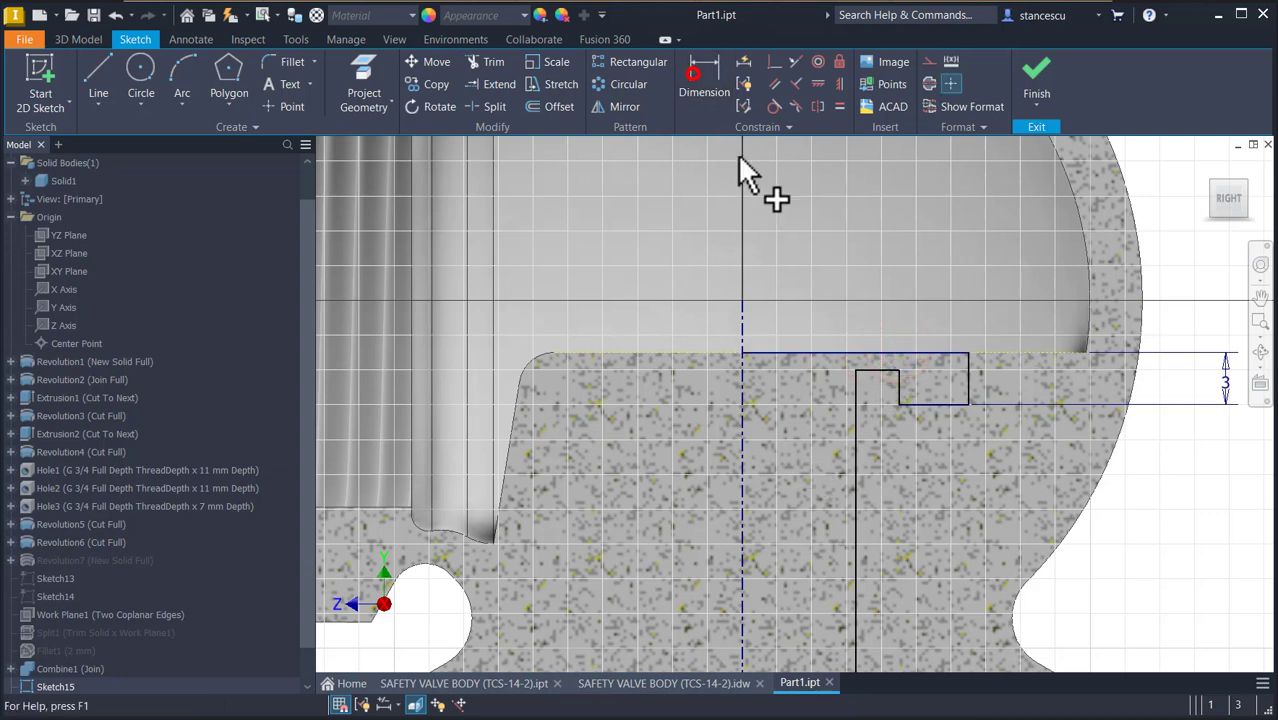
pyautogui.click(887, 370)
pyautogui.click(912, 356)
pyautogui.click(1196, 388)
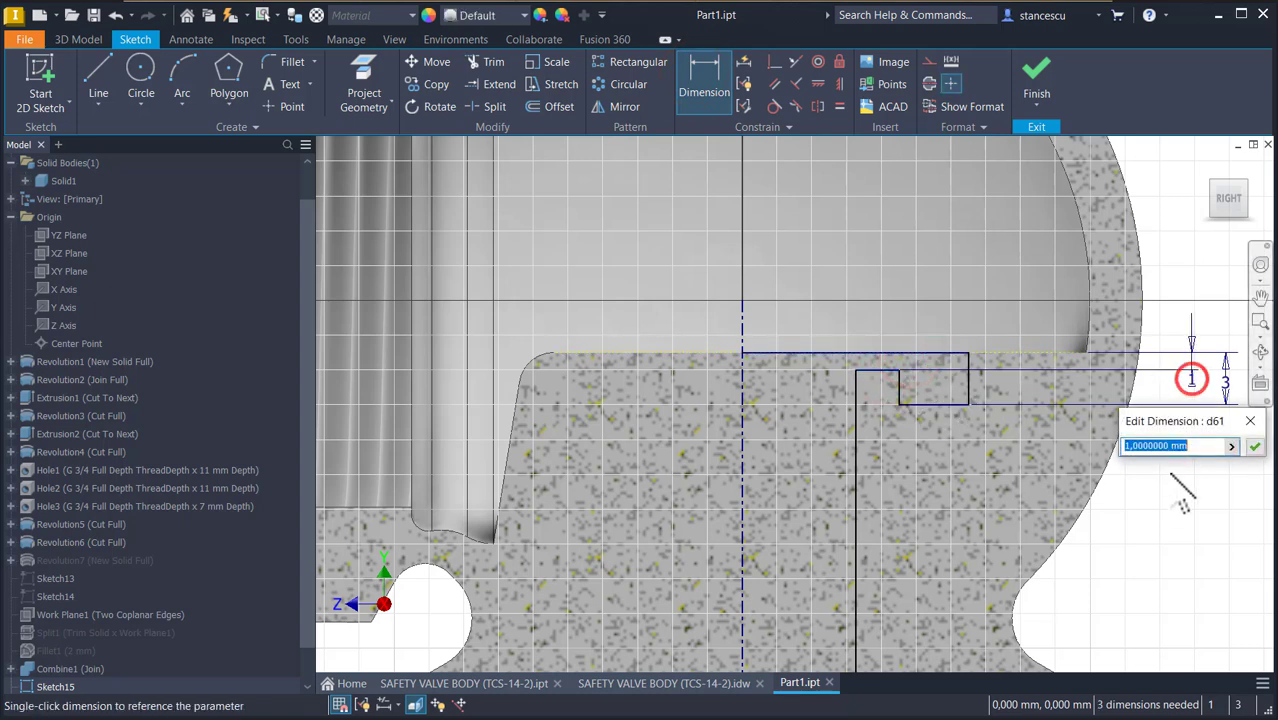
pyautogui.click(1255, 448)
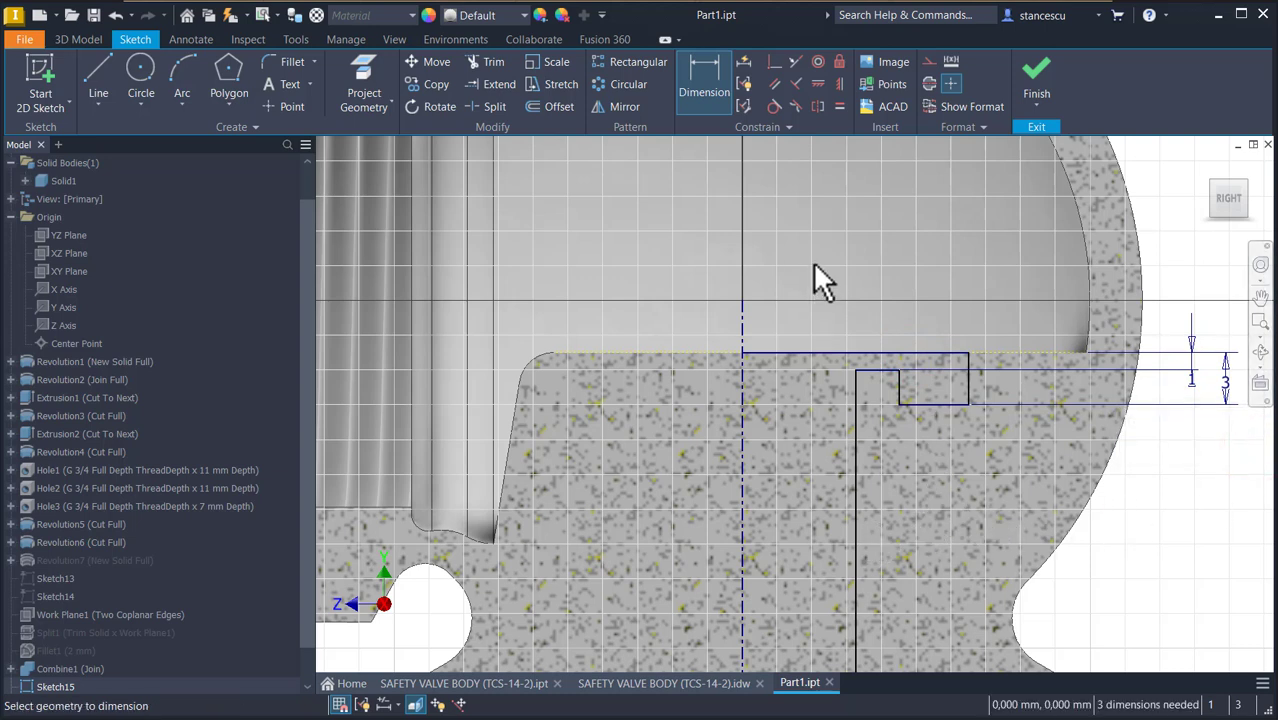
# Dimension the groove's outer side as a 30 mm diameter about the centerline.
pyautogui.click(968, 372)
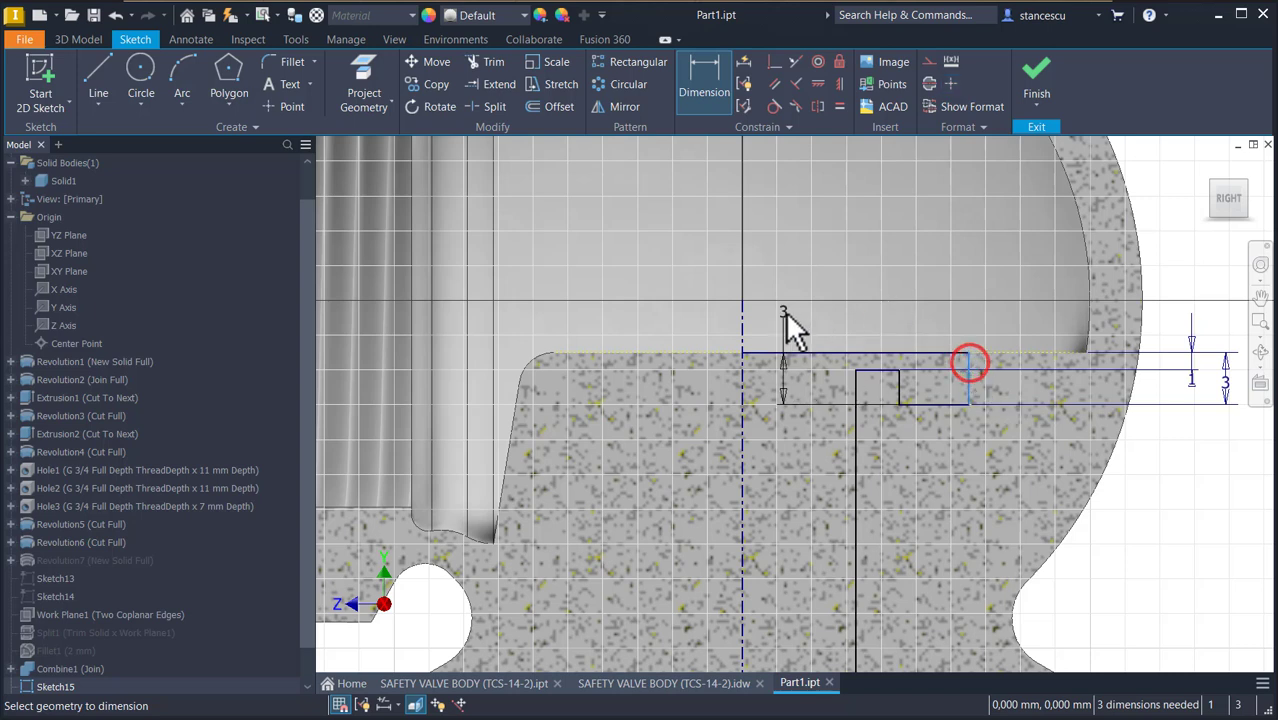
pyautogui.click(738, 330)
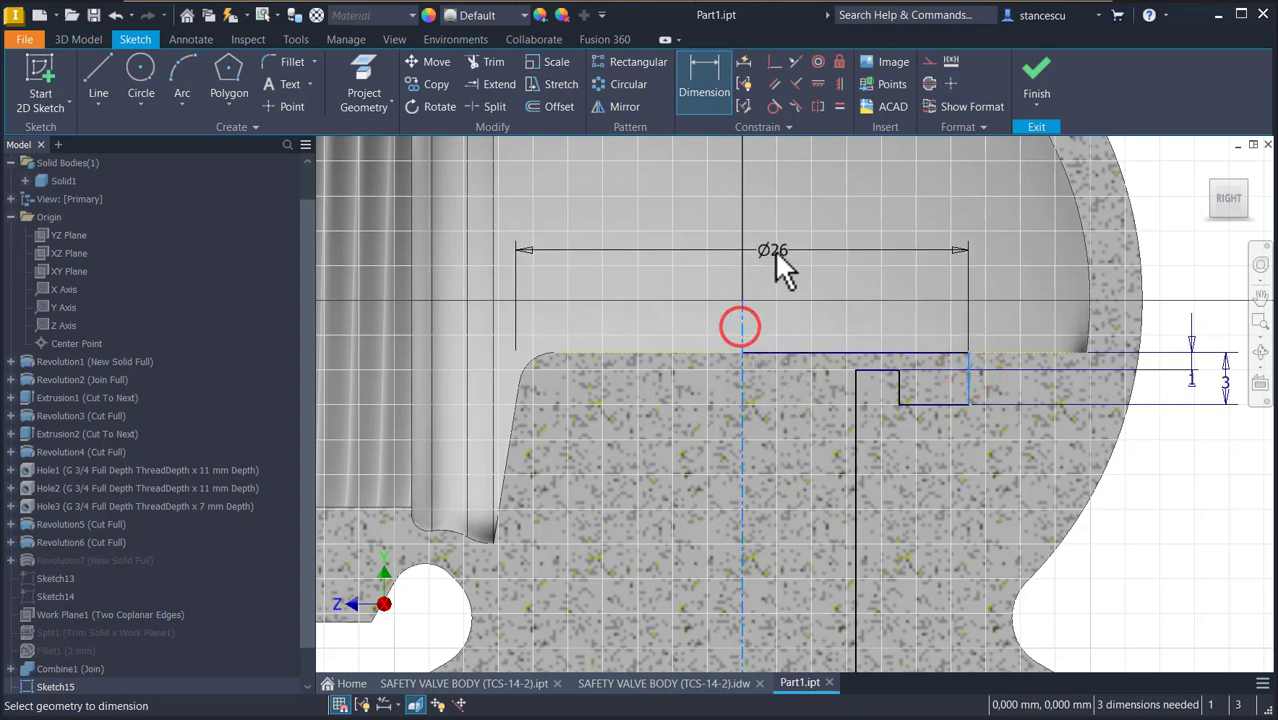
pyautogui.click(772, 251)
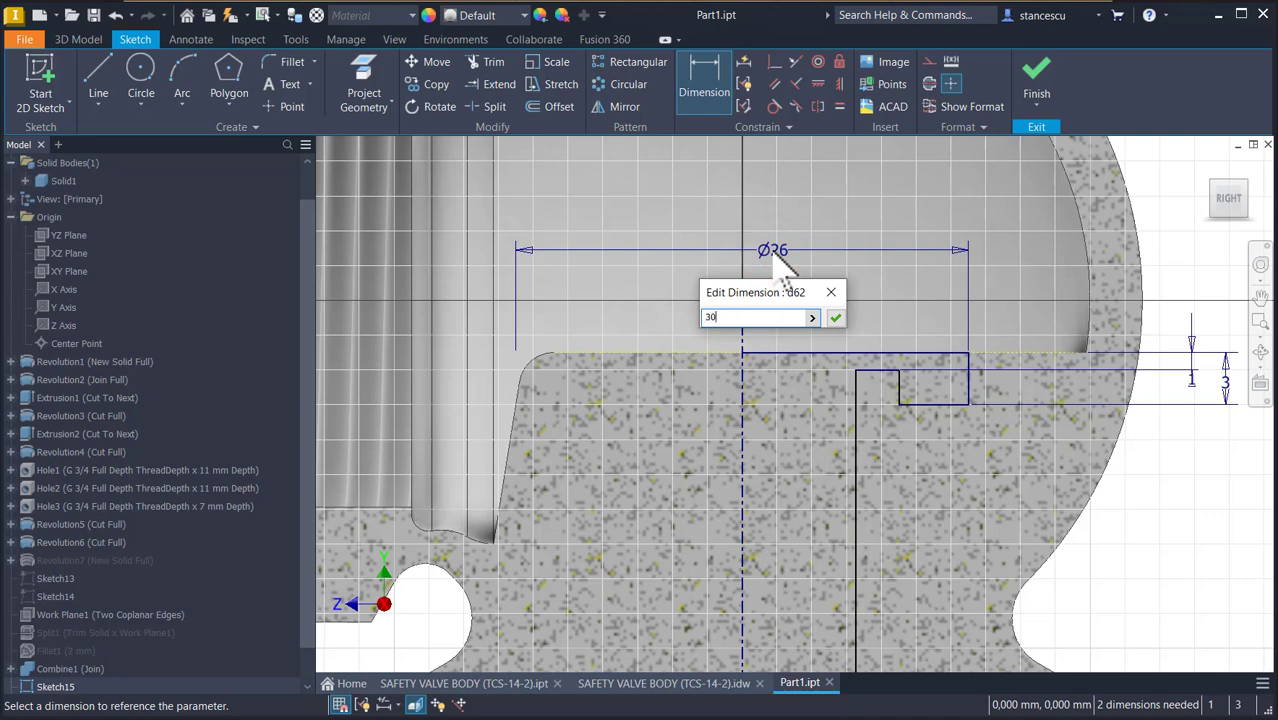
pyautogui.press('Return')
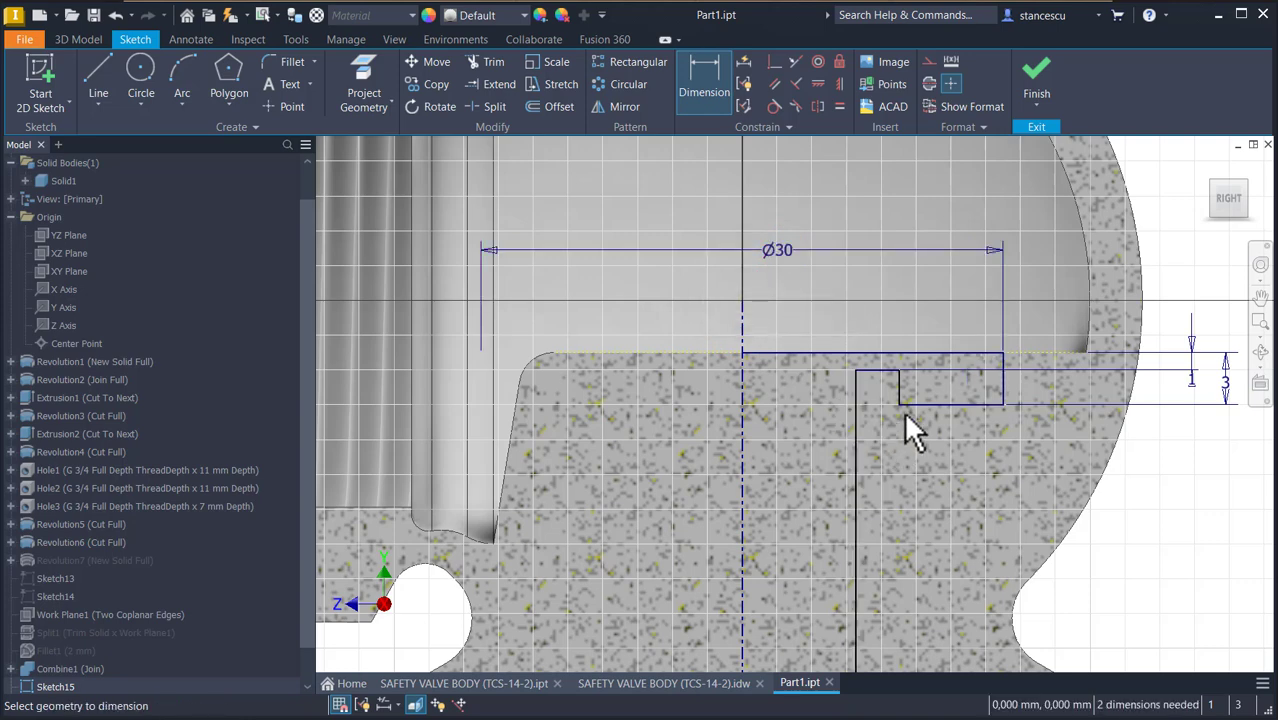
# Dimension the groove's inner side as a 23 mm diameter about the centerline.
pyautogui.scroll(2, 904, 411)
pyautogui.click(896, 362)
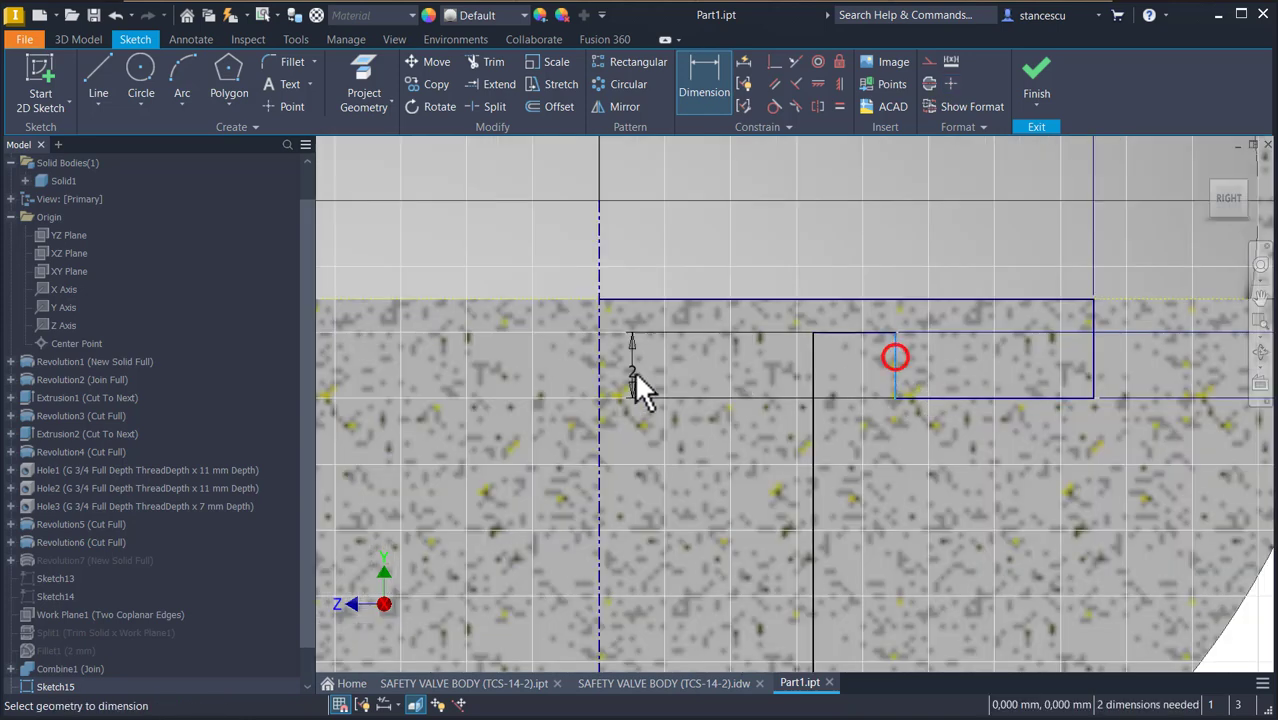
pyautogui.click(600, 378)
pyautogui.moveTo(672, 275)
pyautogui.mouseDown(button='middle')
pyautogui.moveTo(685, 348)
pyautogui.moveTo(702, 320)
pyautogui.mouseUp(button='middle')
pyautogui.click(703, 312)
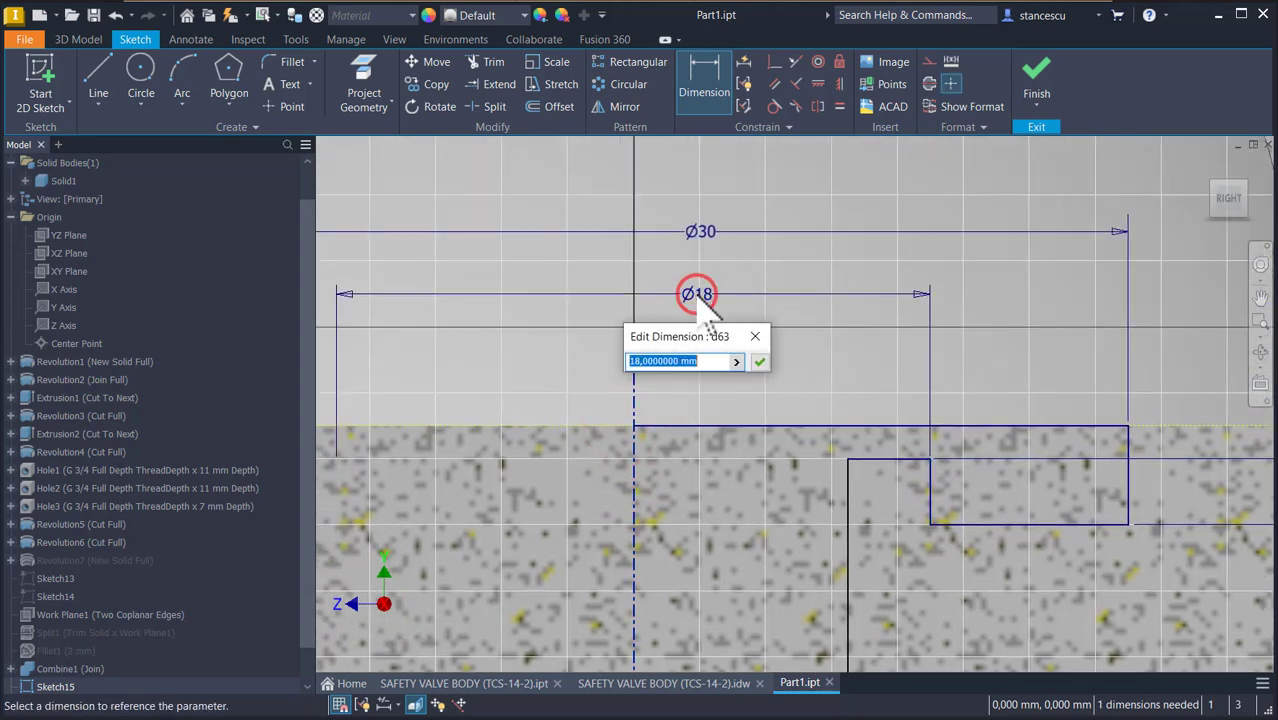
pyautogui.write('23')
pyautogui.press('Return')
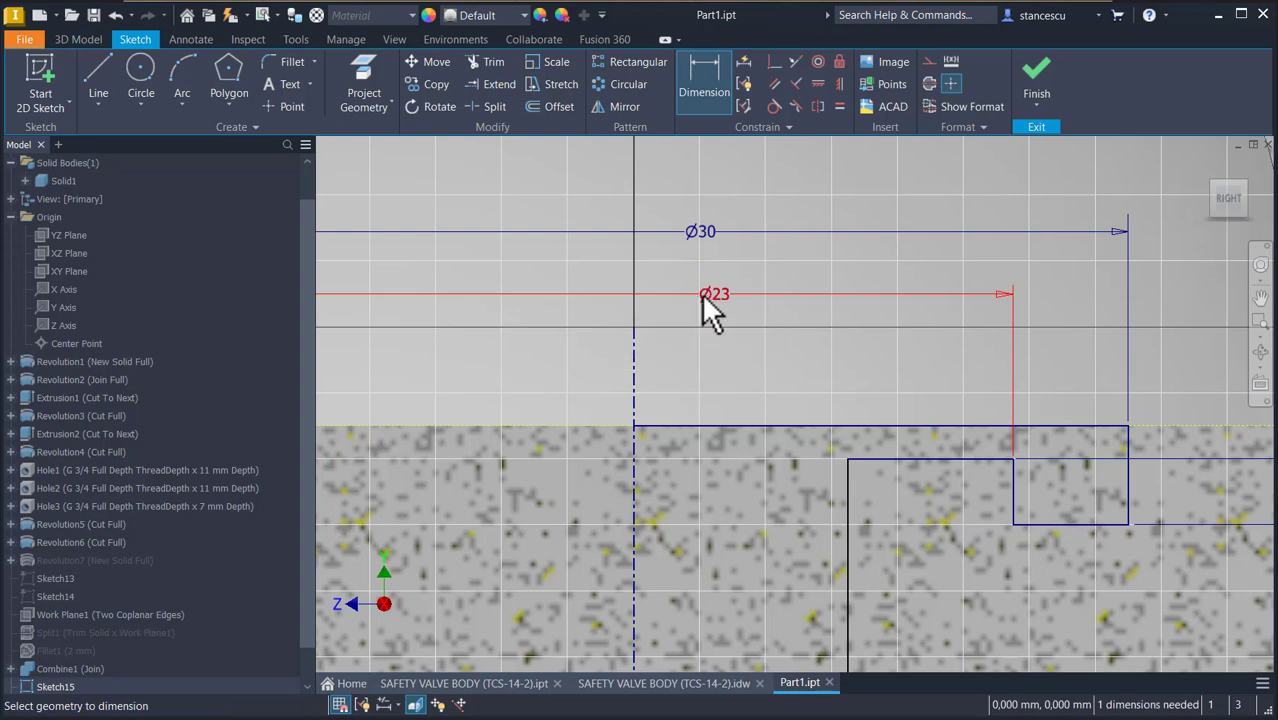
# Dimension the bore line as an 18 mm diameter about the centerline.
pyautogui.click(849, 514)
pyautogui.click(636, 545)
pyautogui.click(665, 367)
pyautogui.write('1')
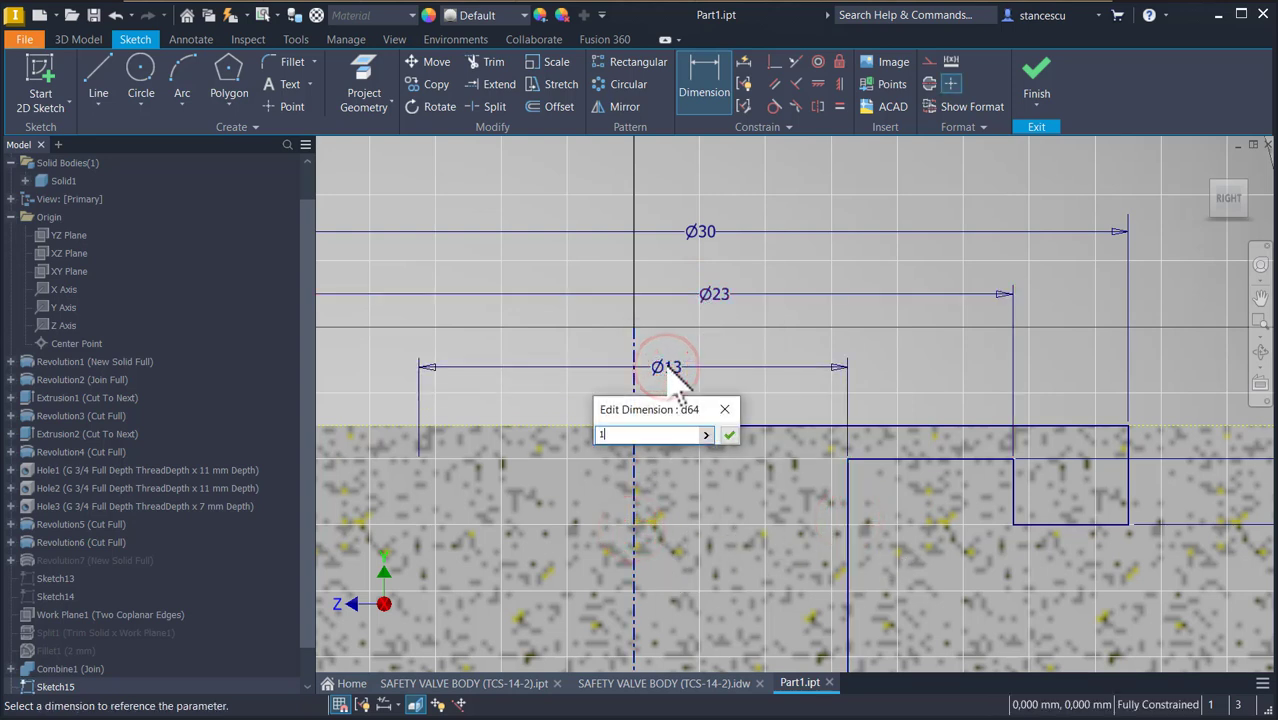
pyautogui.write('8')
pyautogui.press('Return')
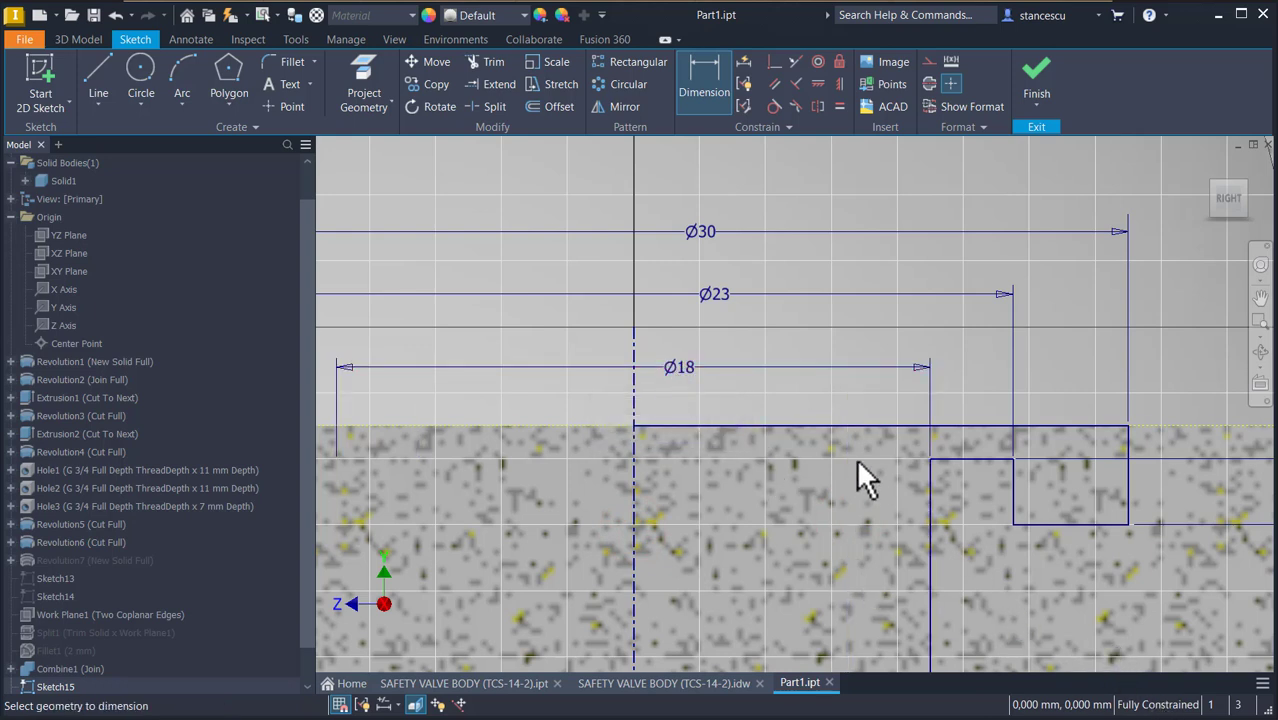
# Finish the sketch and revolve its profile a full 360 degrees about the centerline as a cut through the seat.
pyautogui.scroll(-5, 874, 274)
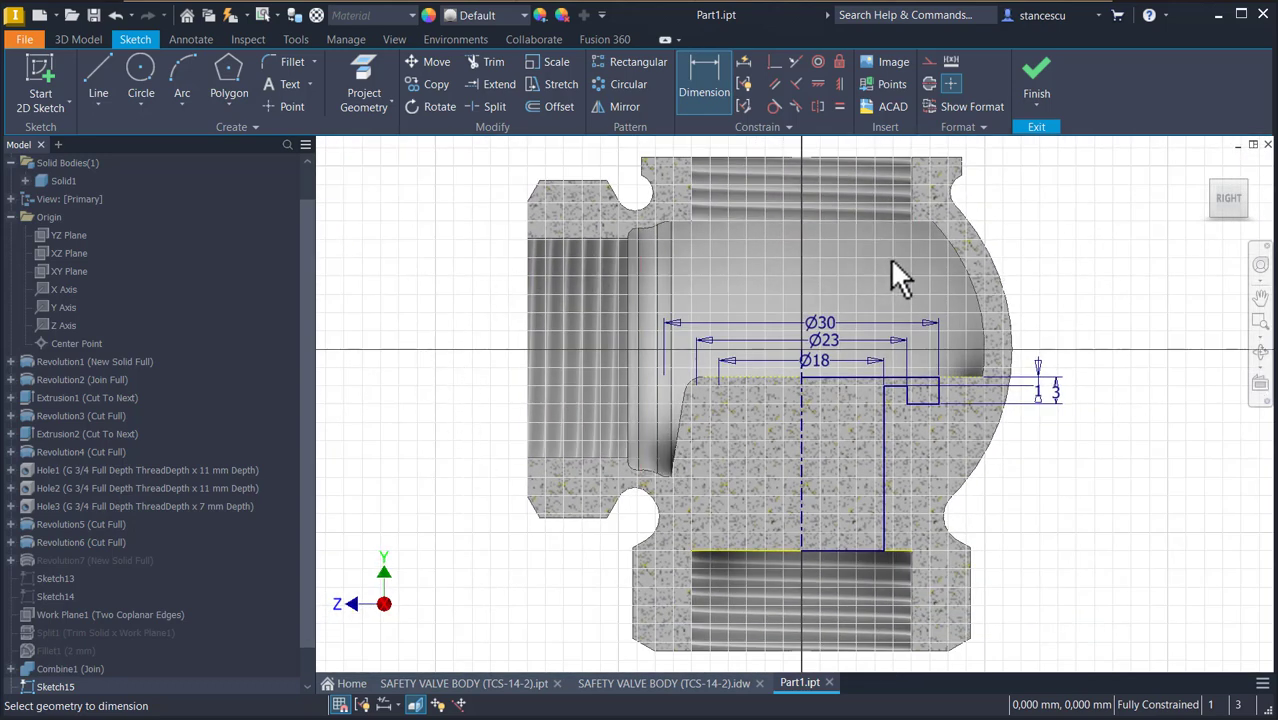
pyautogui.click(1036, 80)
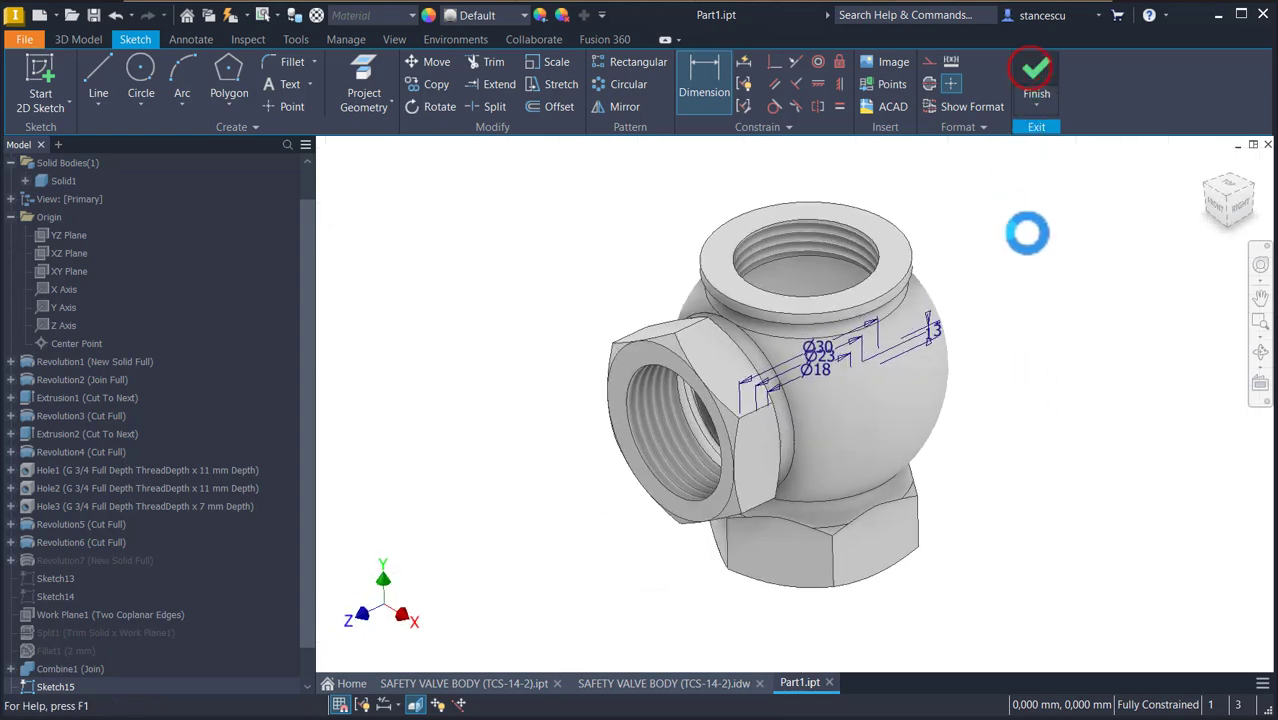
pyautogui.click(142, 80)
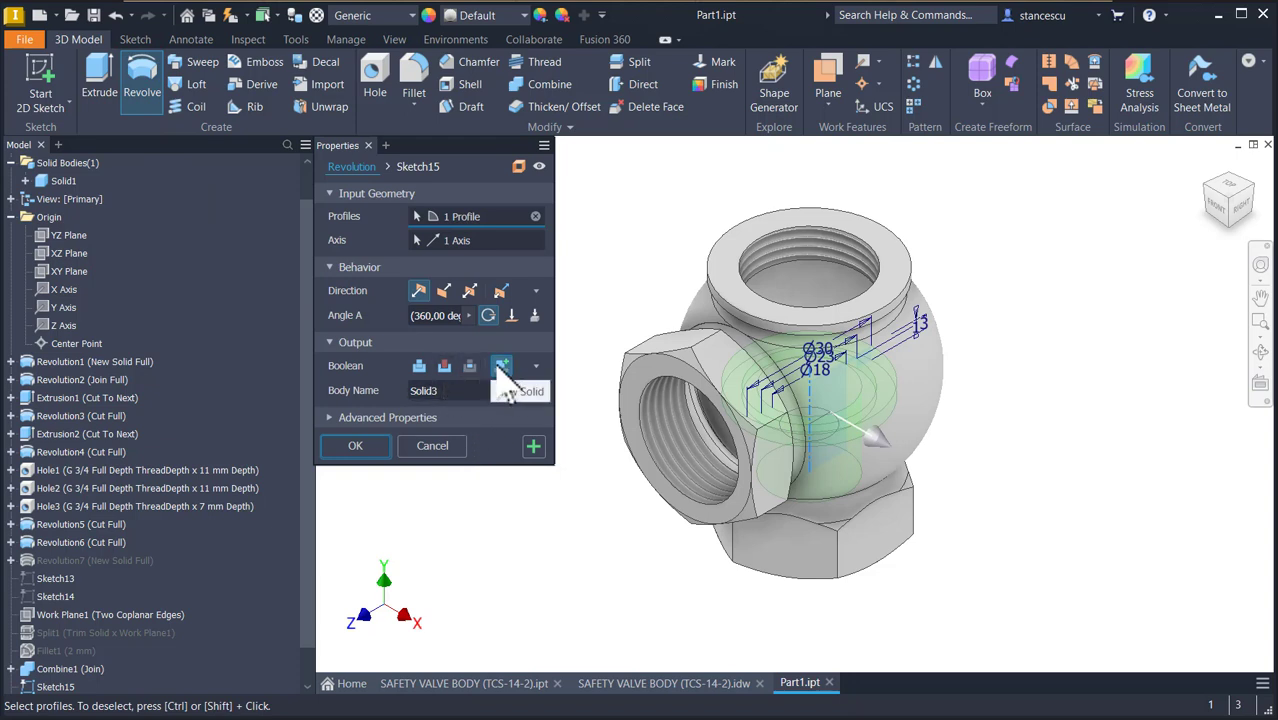
pyautogui.click(443, 366)
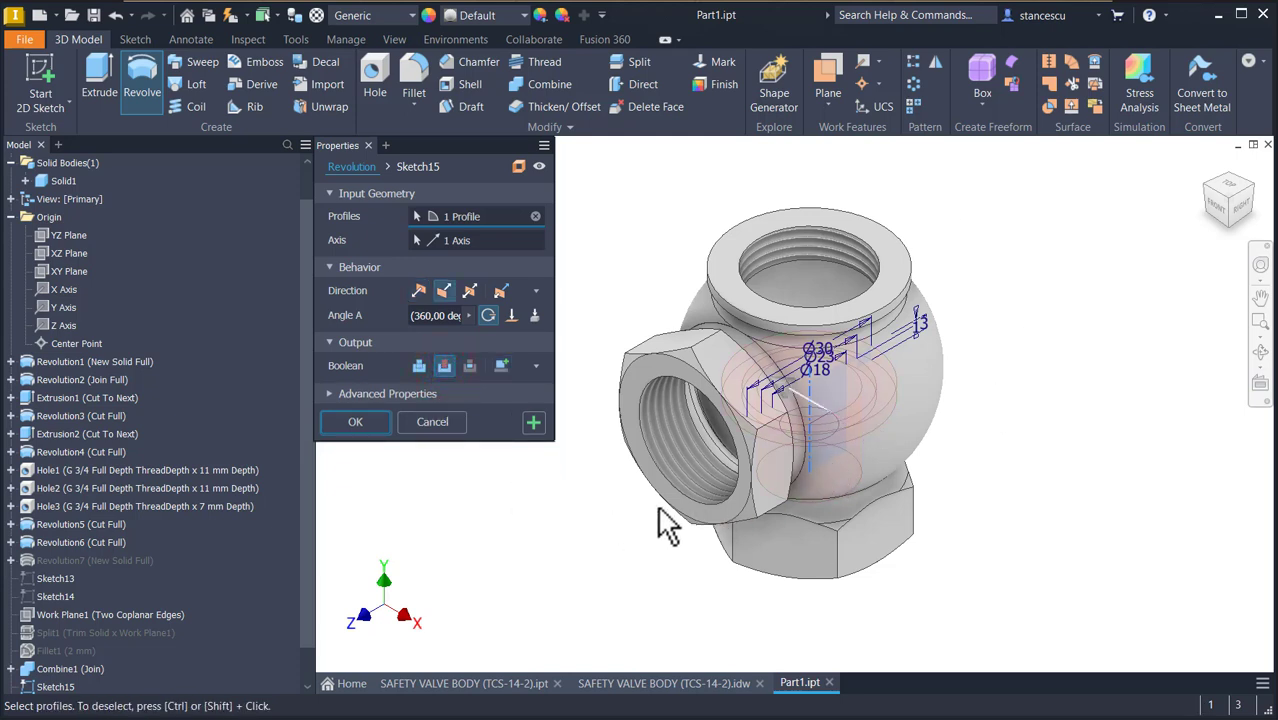
pyautogui.click(378, 425)
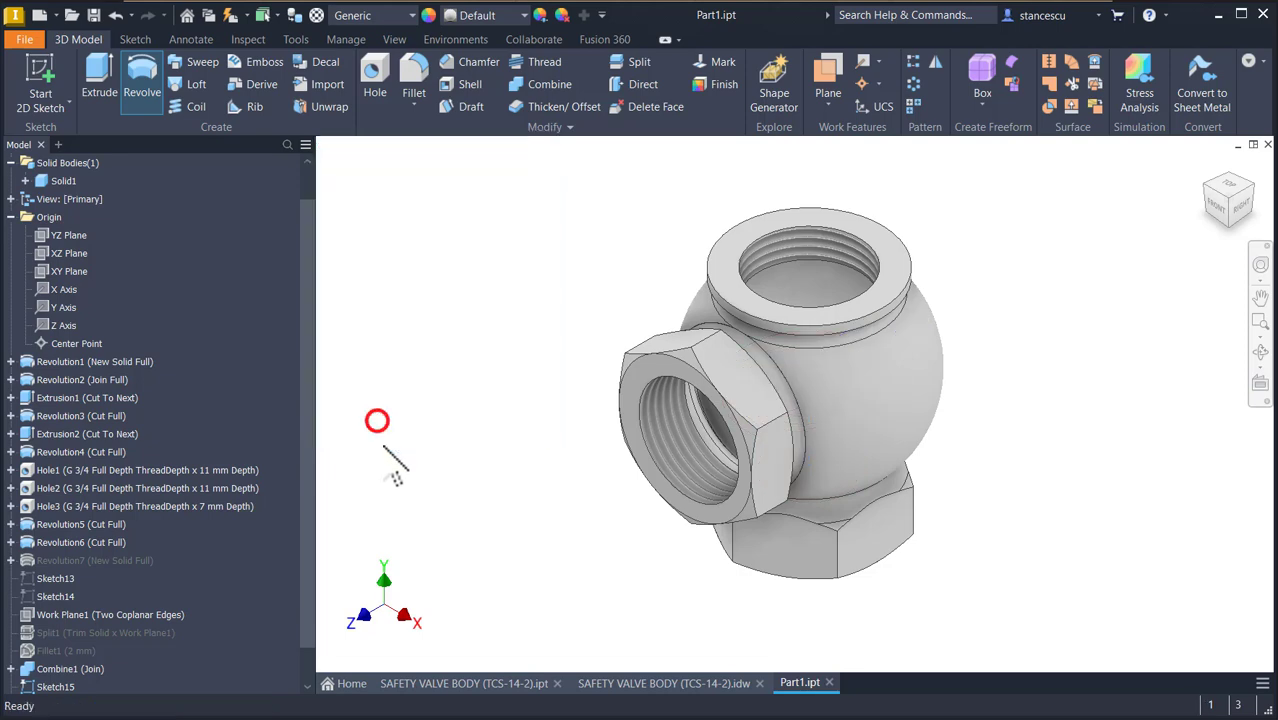
# Examine the seat and inner cavity radii in section A-A of the SAFETY VALVE BODY (TCS-14-2) drawing, and return to Part1.ipt.
pyautogui.click(701, 684)
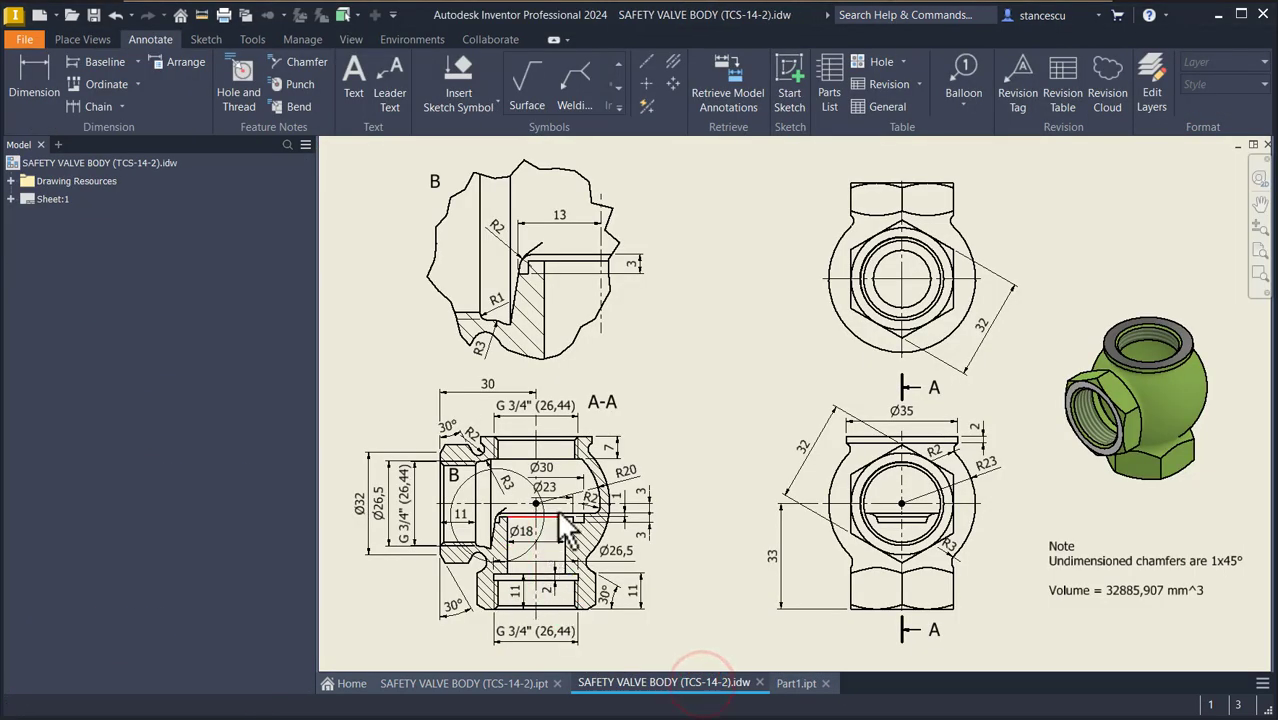
pyautogui.scroll(3, 612, 525)
pyautogui.moveTo(611, 516); pyautogui.dragTo(669, 465, button='middle')
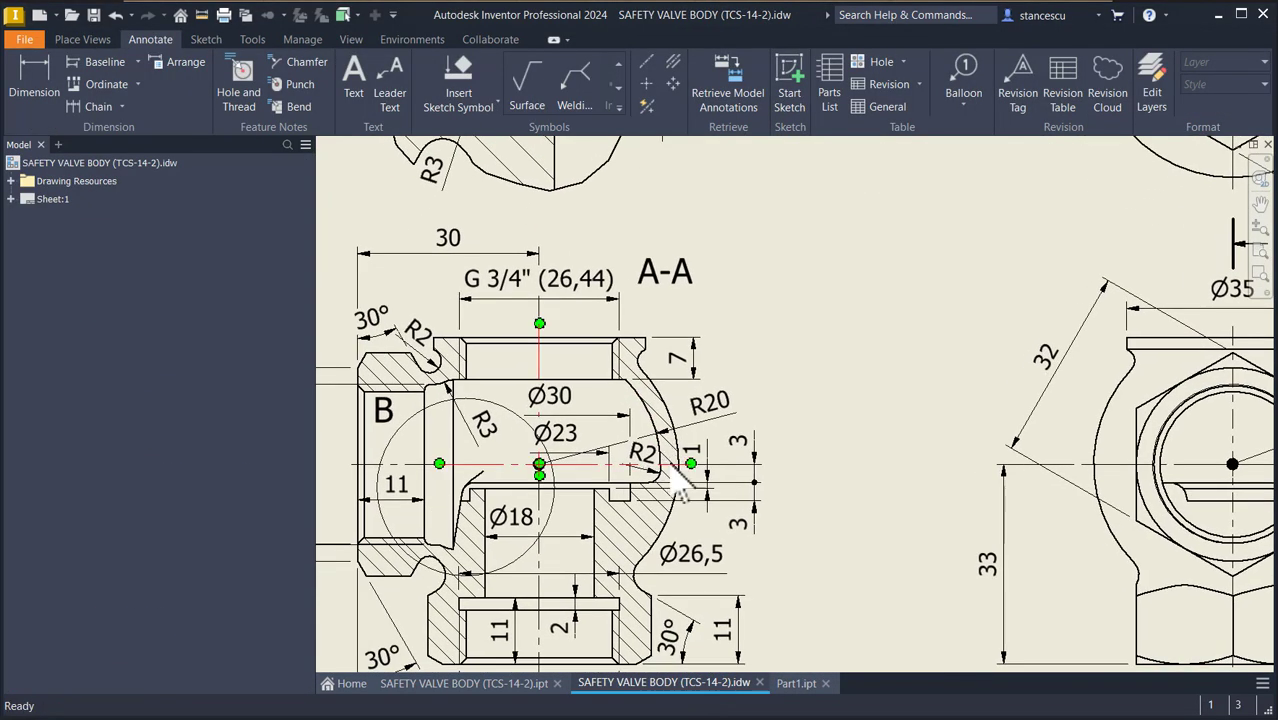
pyautogui.click(795, 684)
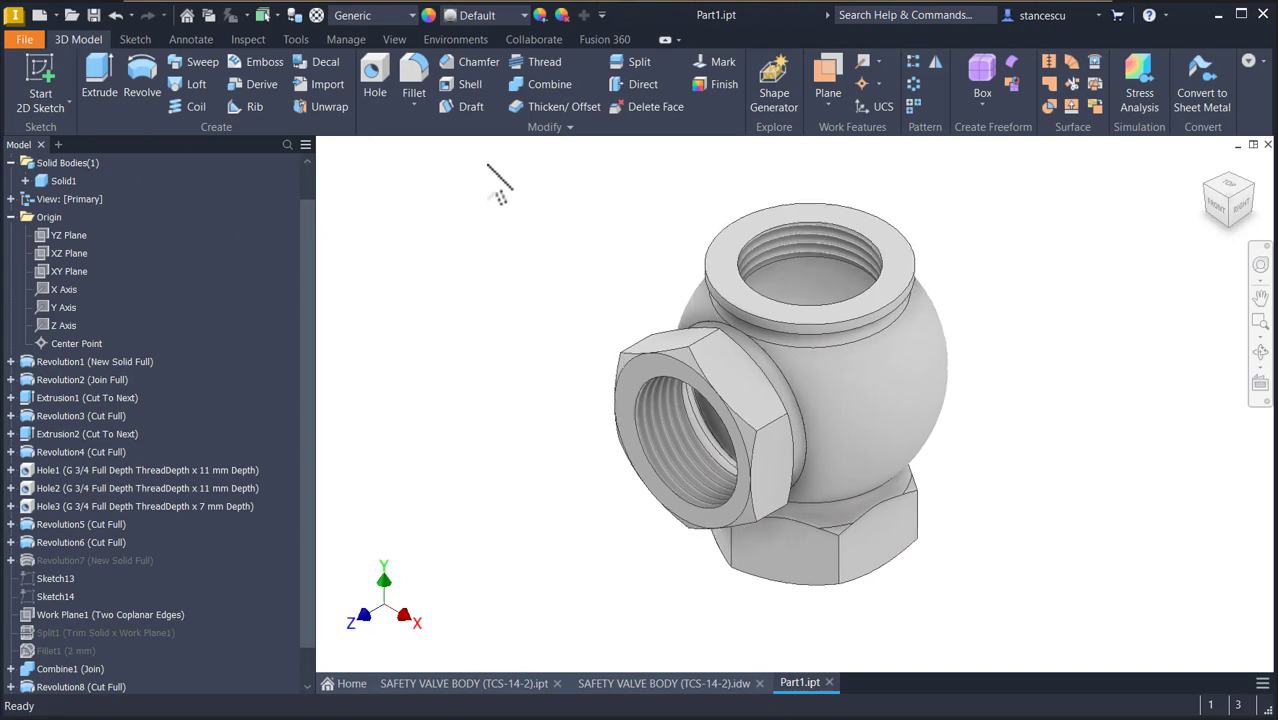
pyautogui.scroll(5, 493, 300)
pyautogui.scroll(3, 445, 340)
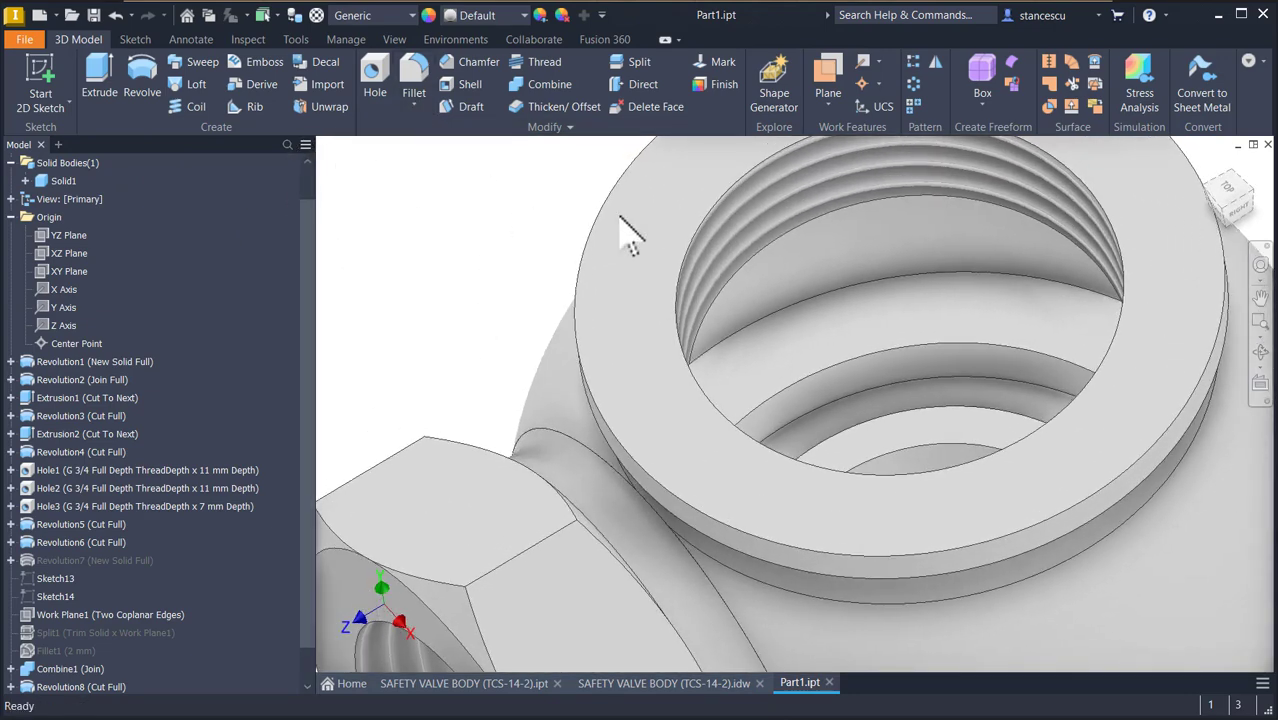
pyautogui.click(883, 279)
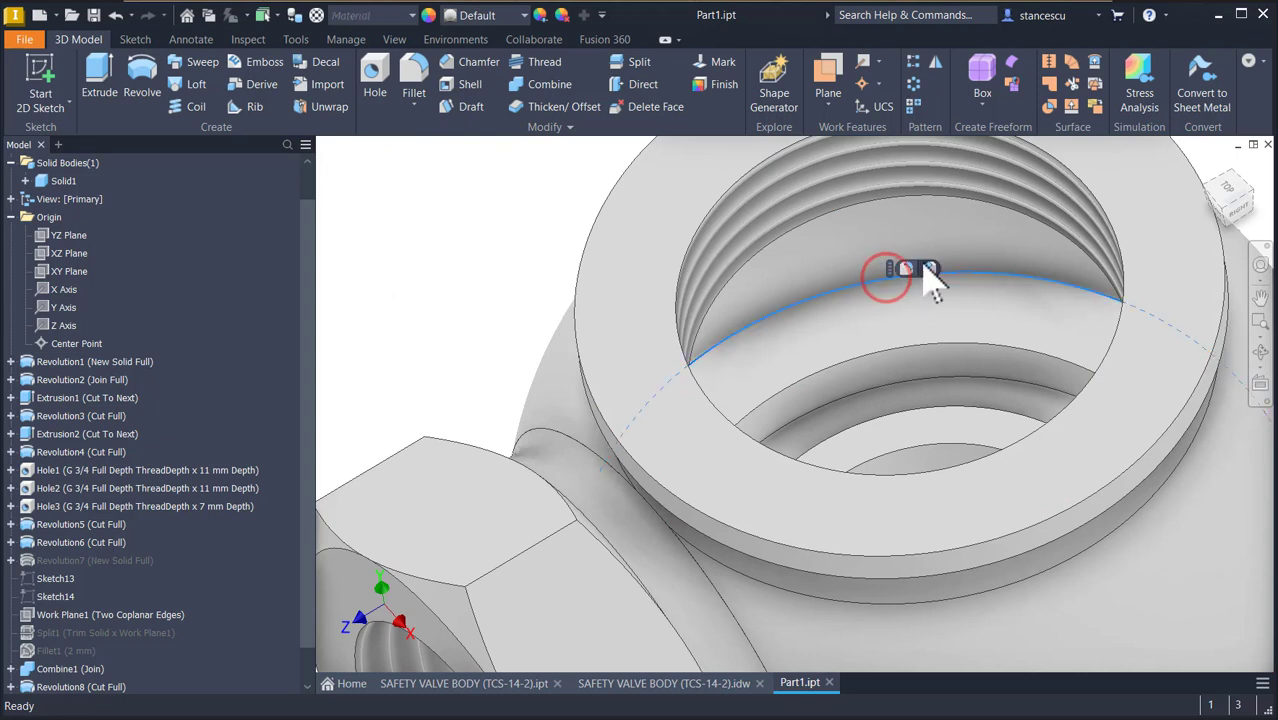
pyautogui.click(909, 269)
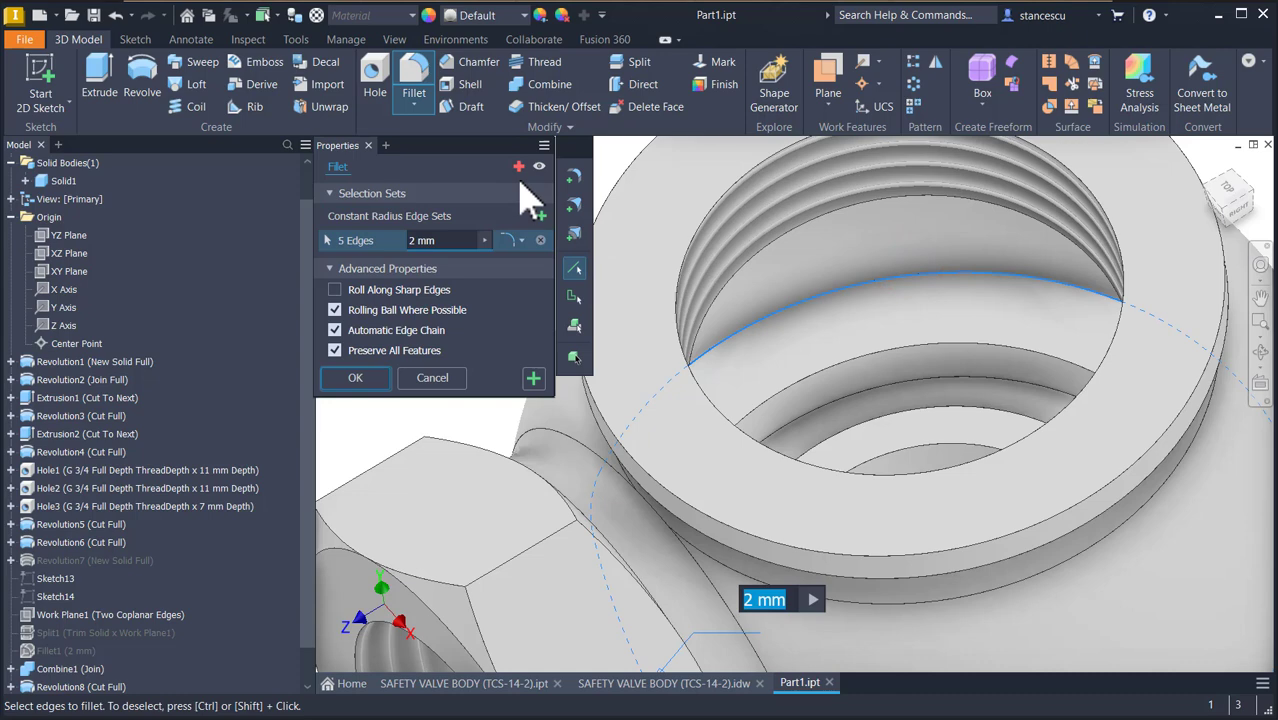
pyautogui.click(441, 380)
# Delete the 2 mm Fillet1 feature from the inner seat's upper edge, keeping its dependent sketches and features.
pyautogui.keyDown('shift'); pyautogui.moveTo(441, 380); pyautogui.dragTo(712, 470, button='middle'); pyautogui.keyUp('shift')
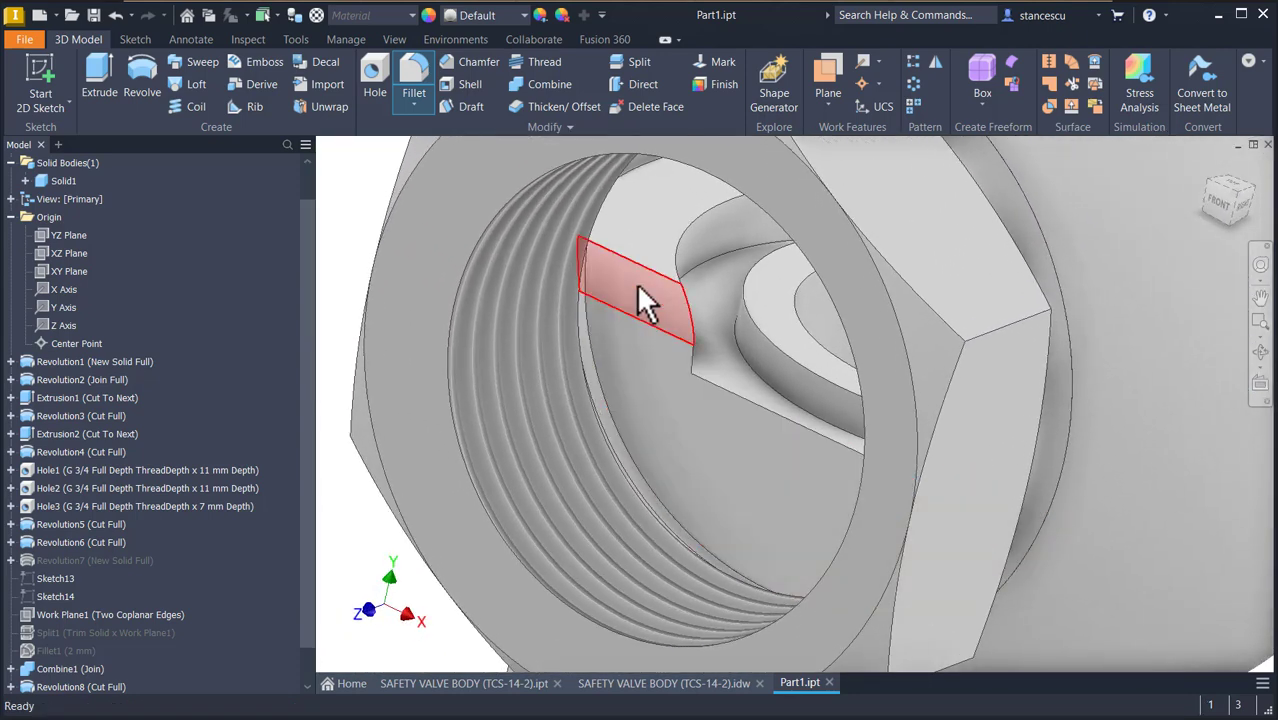
pyautogui.keyDown('shift'); pyautogui.moveTo(660, 318); pyautogui.dragTo(397, 540, button='middle'); pyautogui.keyUp('shift')
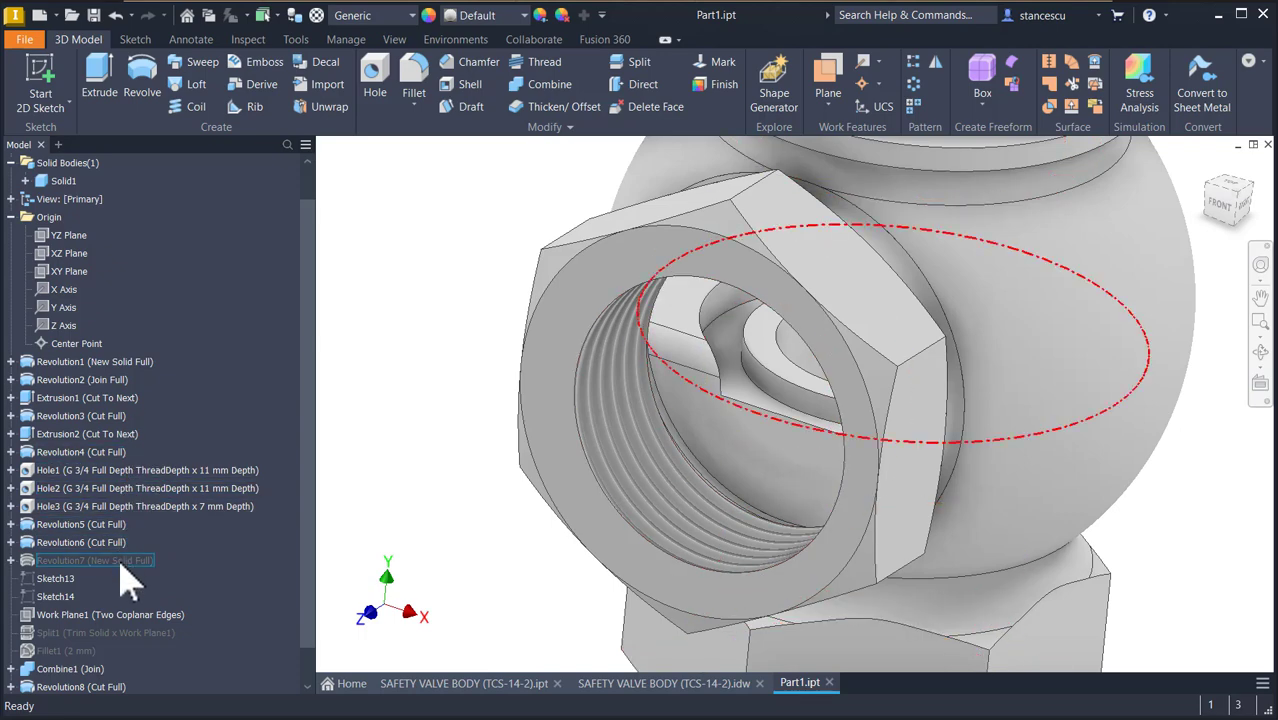
pyautogui.click(36, 652)
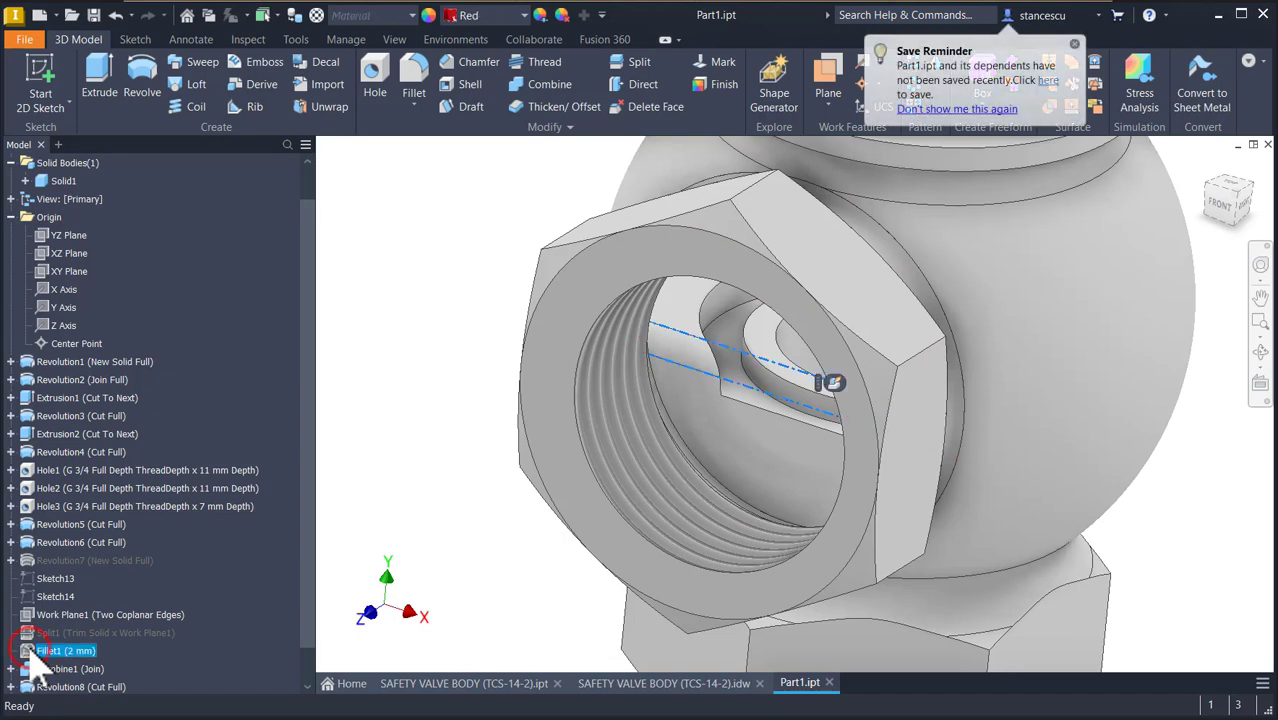
pyautogui.rightClick(31, 651)
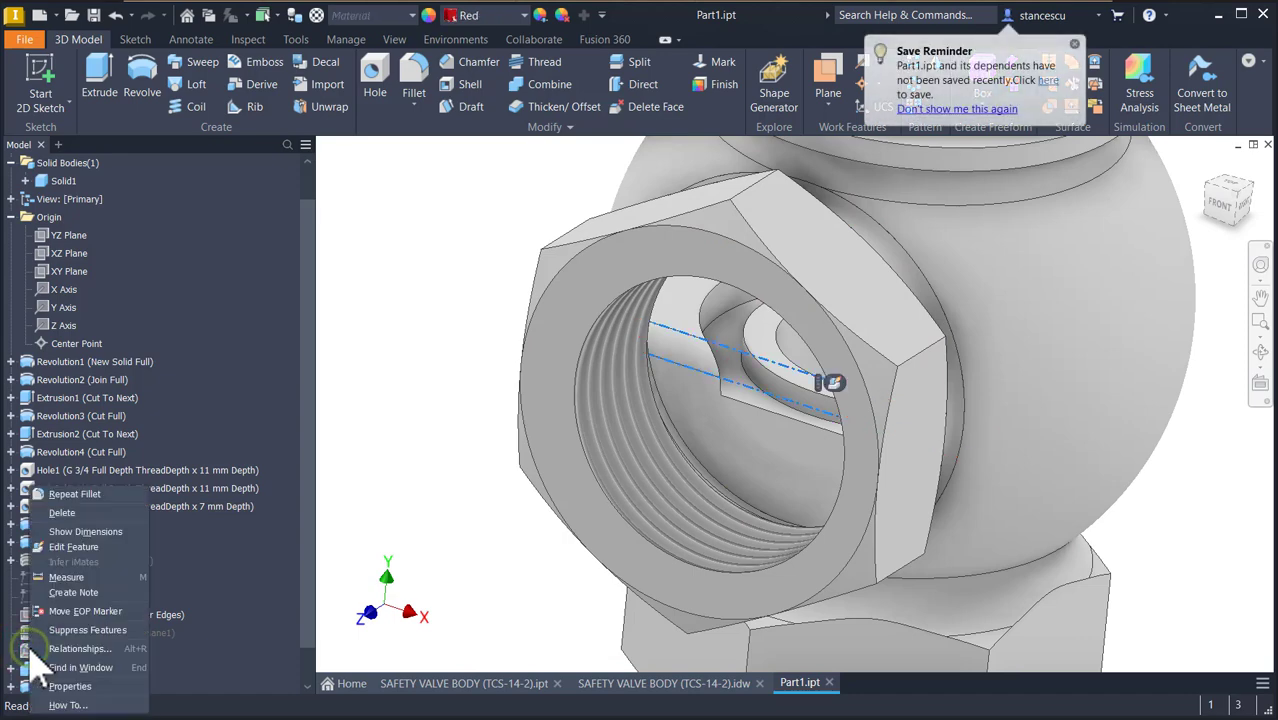
pyautogui.click(63, 513)
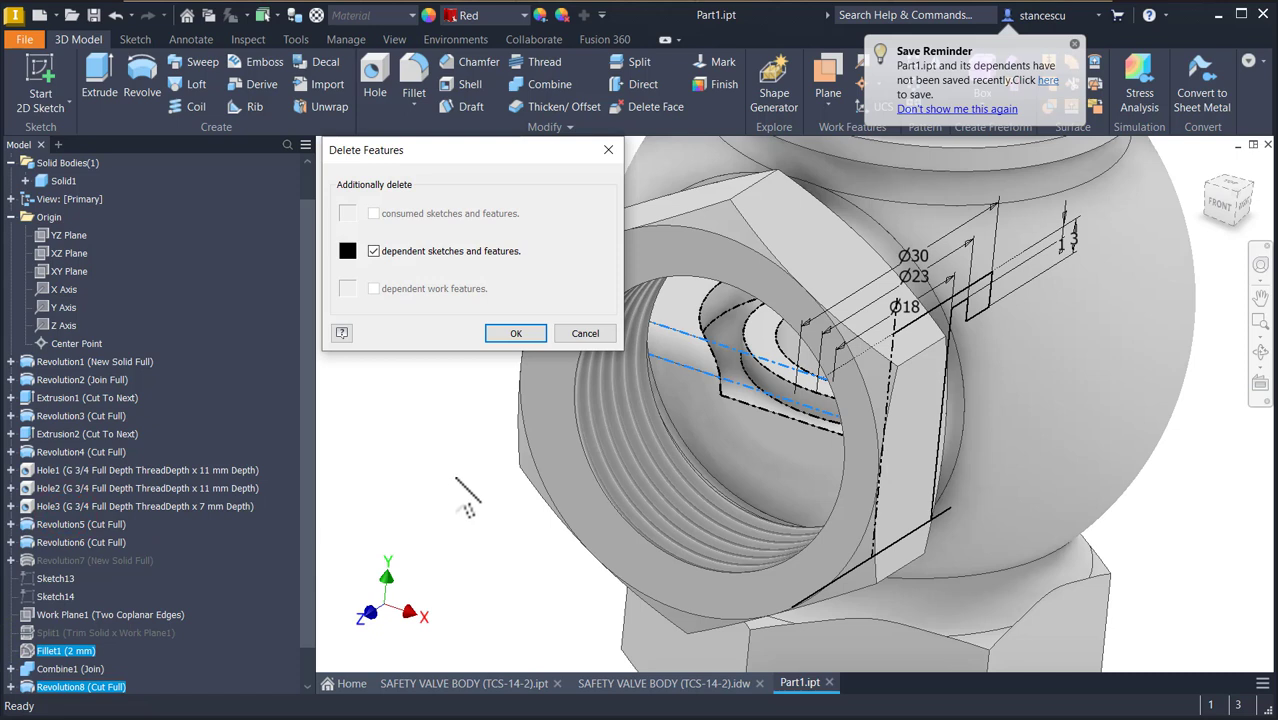
pyautogui.click(514, 334)
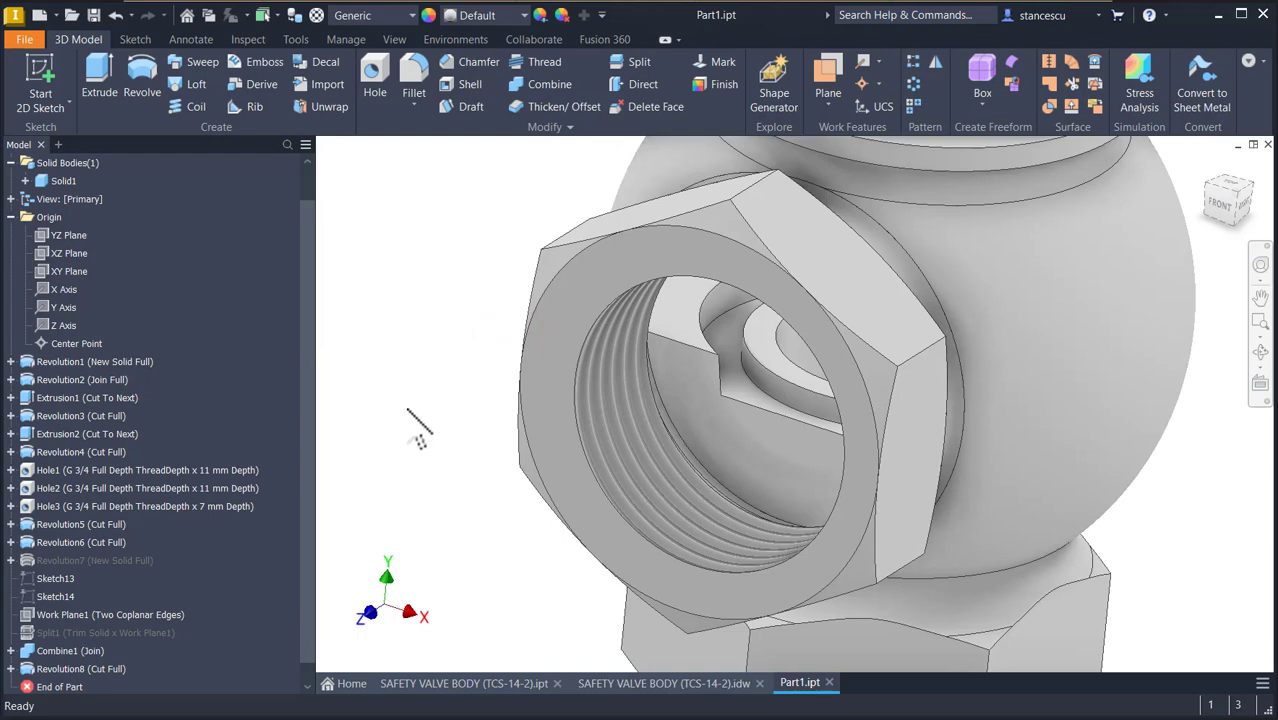
# Fillet the inner cavity edge around the seat, below the upper threaded port, with a 2 mm radius.
pyautogui.press('F6')
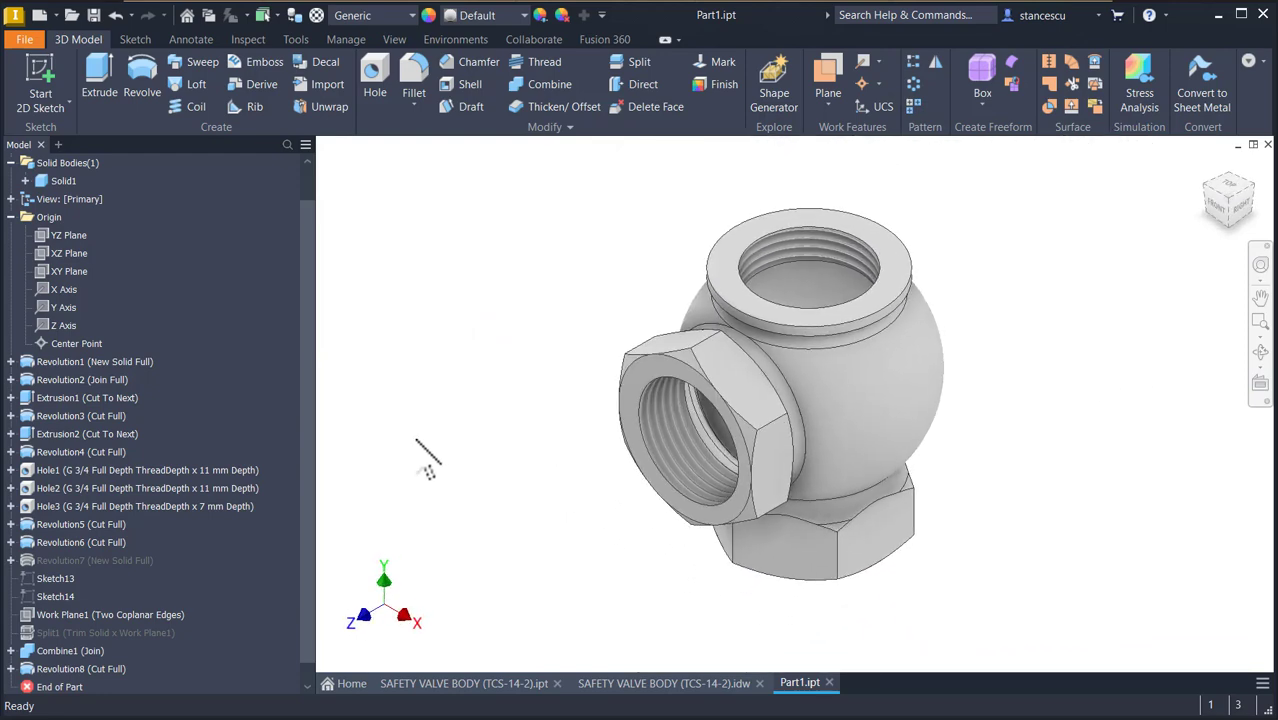
pyautogui.scroll(4, 480, 430)
pyautogui.keyDown('shift'); pyautogui.moveTo(485, 445); pyautogui.dragTo(451, 336, button='middle'); pyautogui.keyUp('shift')
pyautogui.click(415, 68)
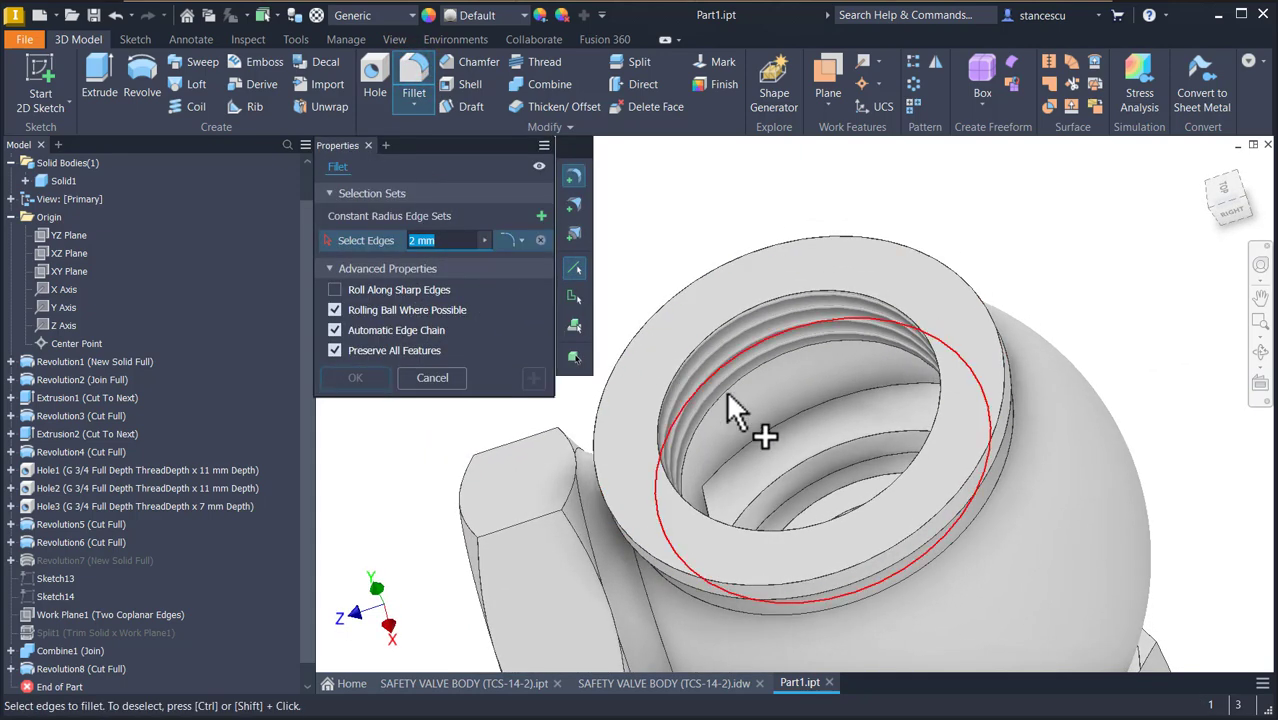
pyautogui.click(767, 430)
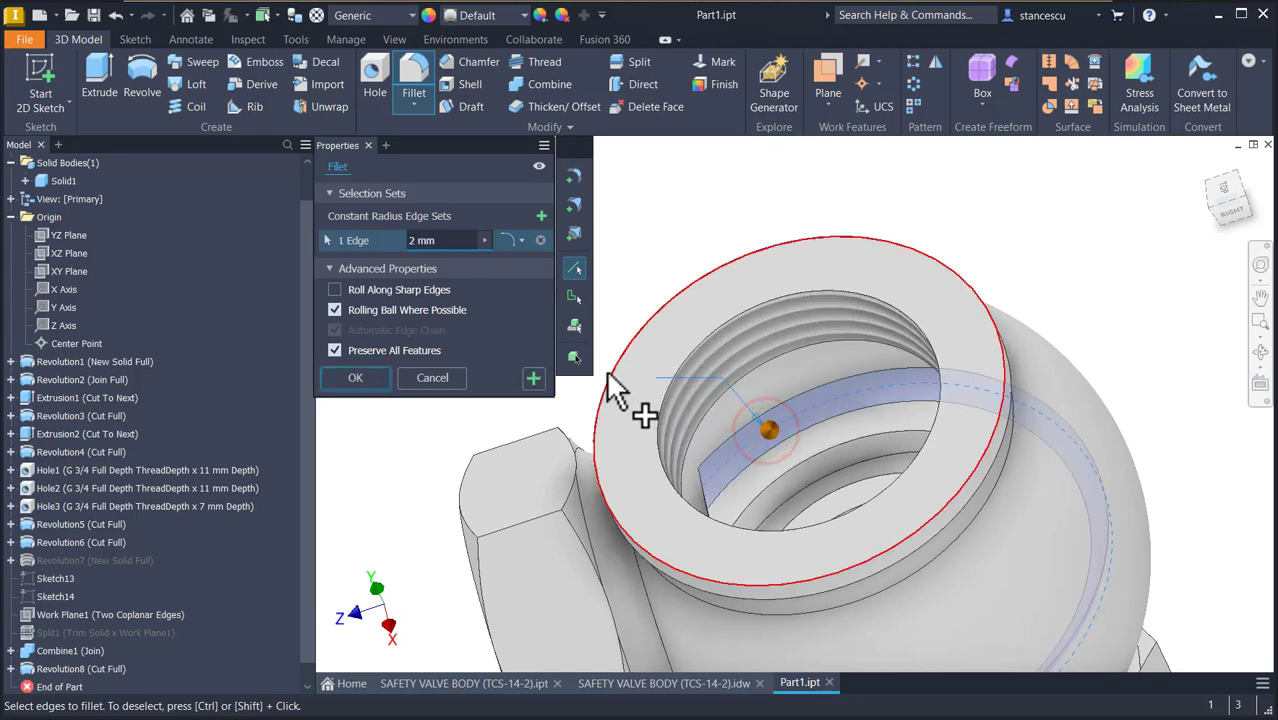
pyautogui.click(362, 377)
# Apply a 2 mm fillet to the four seat edges facing the hexagonal side port.
pyautogui.keyDown('shift'); pyautogui.moveTo(484, 399); pyautogui.dragTo(693, 465, button='middle'); pyautogui.keyUp('shift')
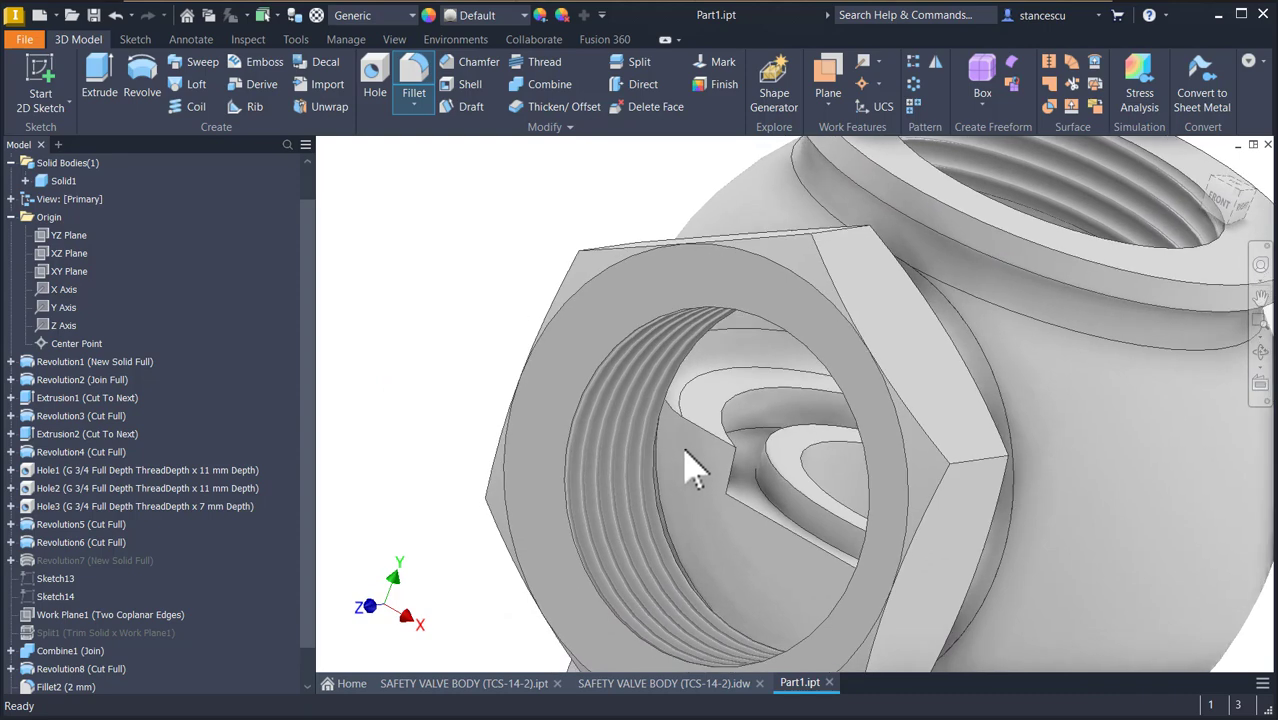
pyautogui.click(705, 437)
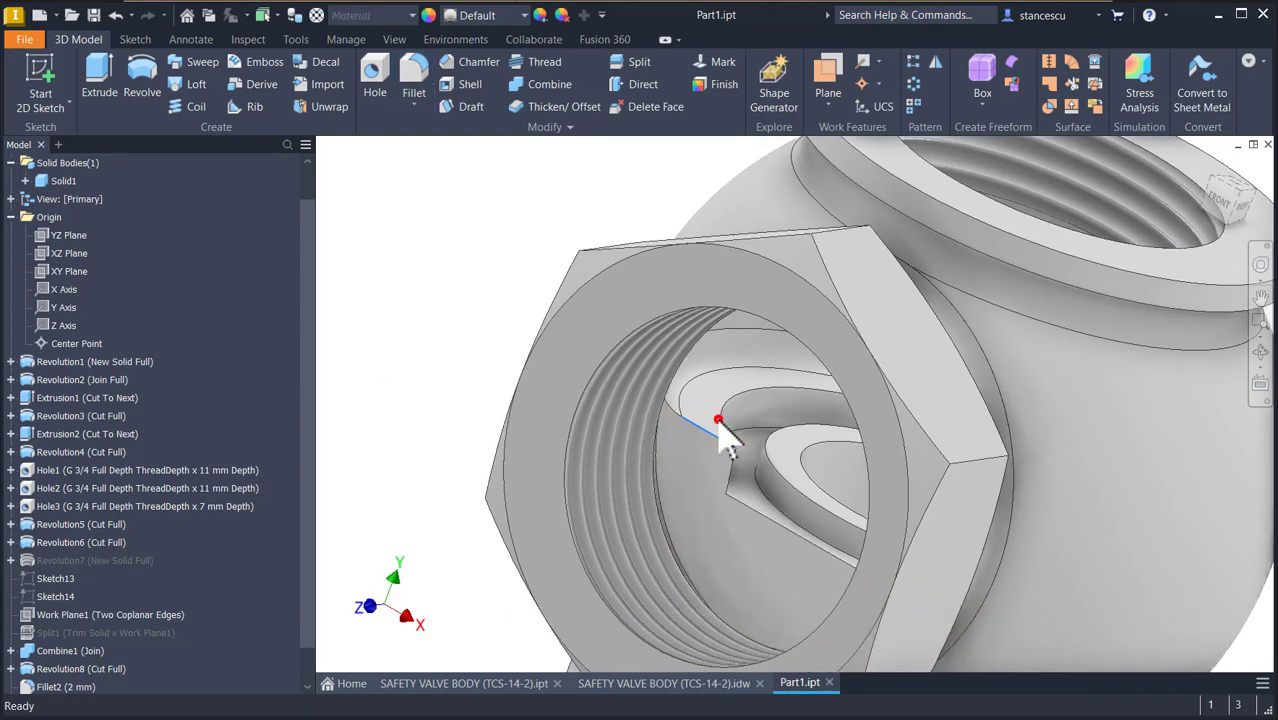
pyautogui.click(719, 420)
pyautogui.keyDown('shift'); pyautogui.moveTo(698, 453); pyautogui.dragTo(1099, 536, button='middle'); pyautogui.keyUp('shift')
pyautogui.click(1099, 536)
pyautogui.keyDown('shift'); pyautogui.moveTo(1013, 600); pyautogui.dragTo(514, 568, button='middle'); pyautogui.keyUp('shift')
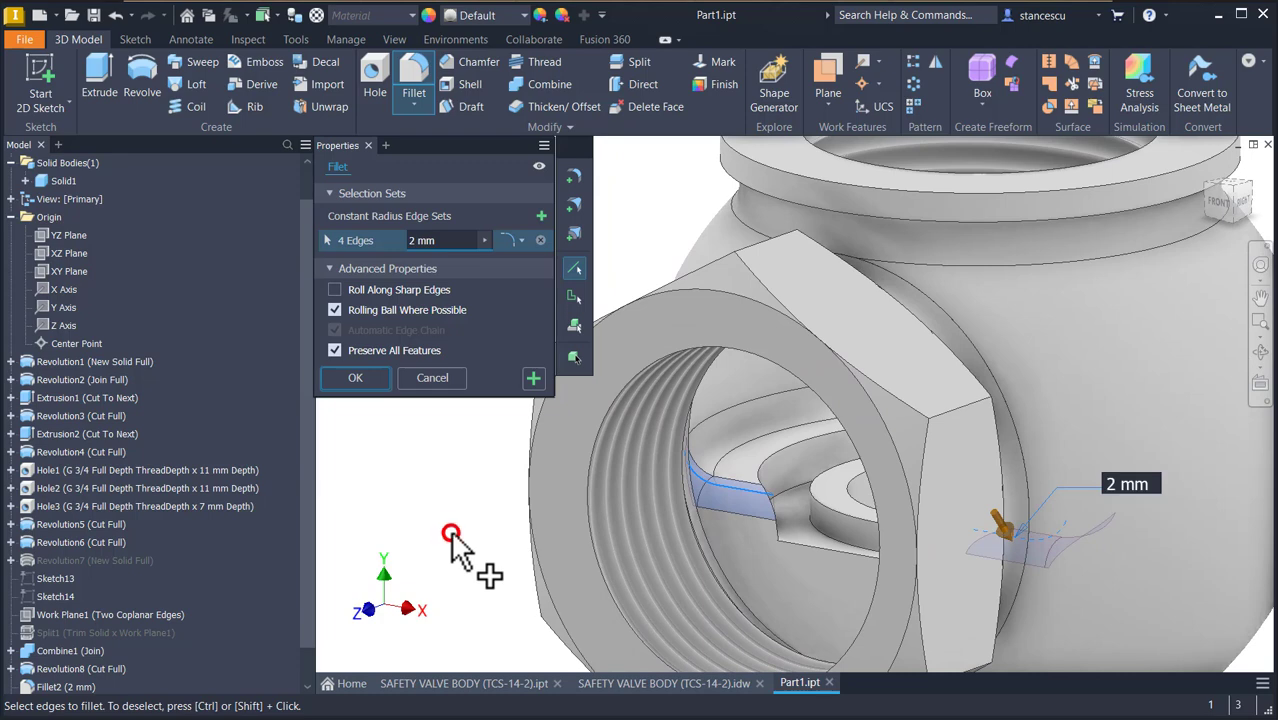
pyautogui.press('F6')
pyautogui.click(369, 375)
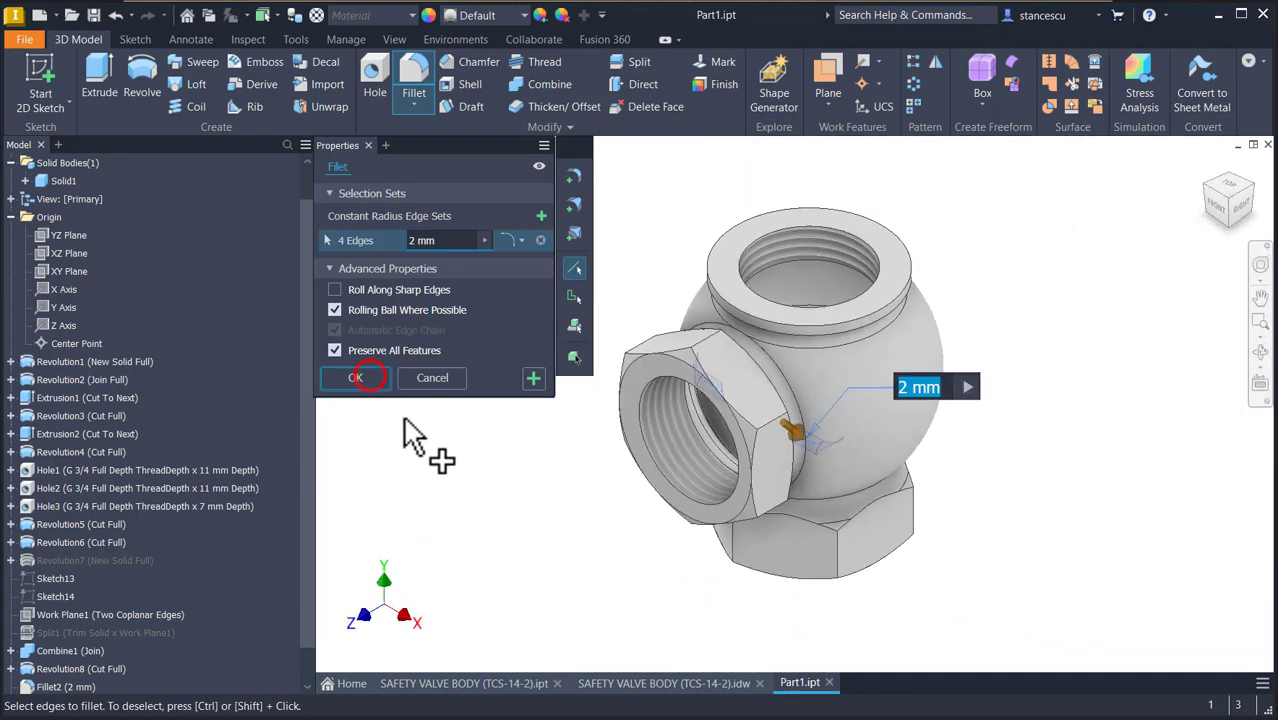
pyautogui.click(362, 378)
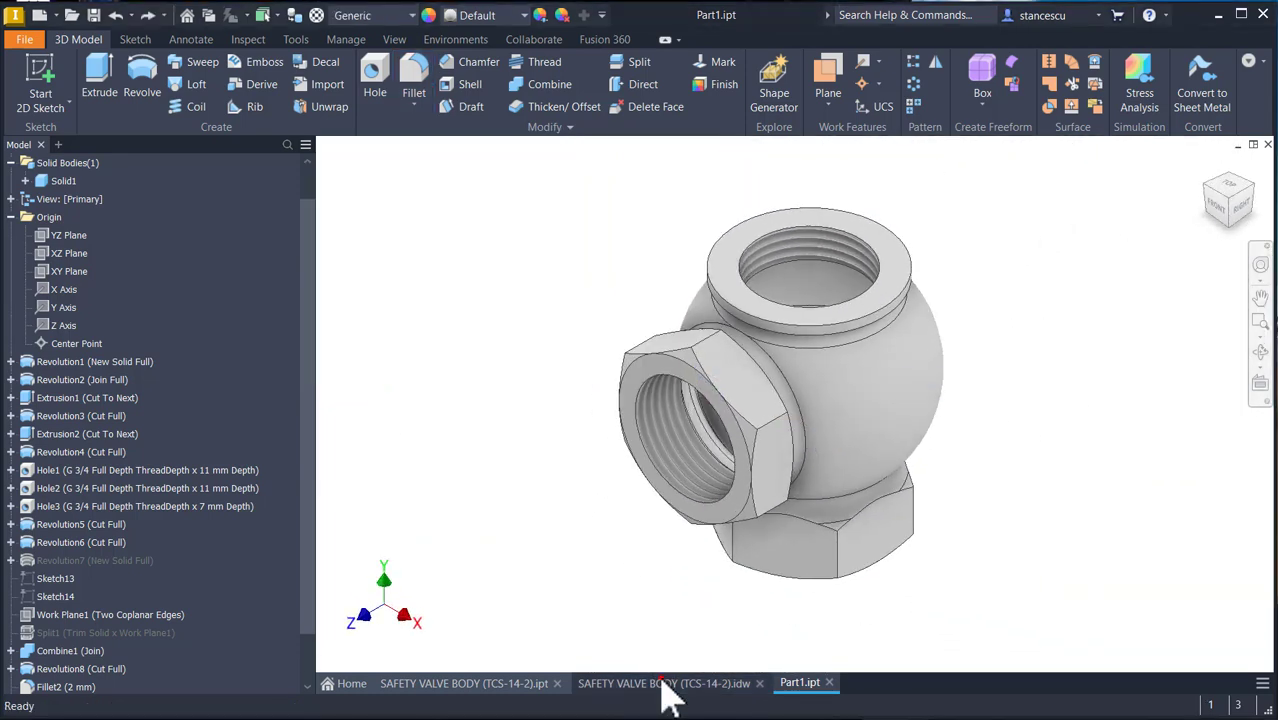
# Examine the lower threaded port's relief groove dimensions in the SAFETY VALVE BODY (TCS-14-2) drawing, and return to Part1.ipt.
pyautogui.click(665, 684)
pyautogui.moveTo(919, 562)
pyautogui.mouseDown()
pyautogui.moveTo(955, 462)
pyautogui.moveTo(735, 455)
pyautogui.mouseUp()
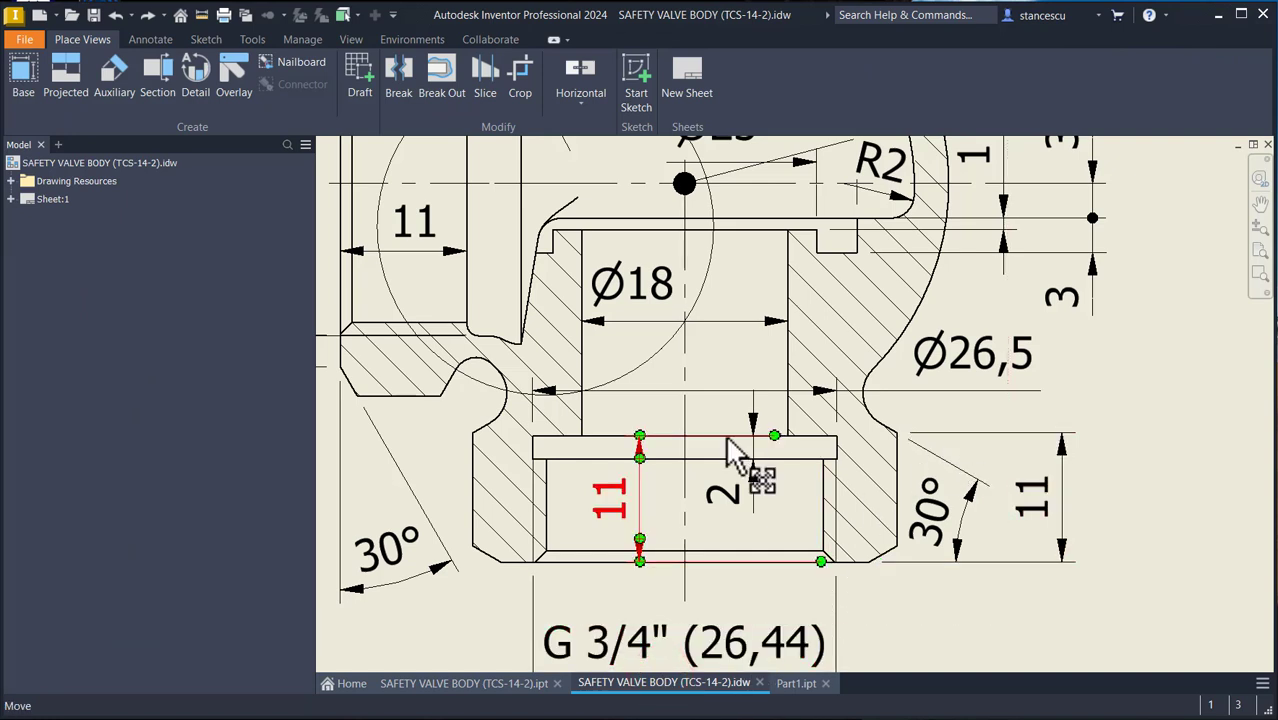
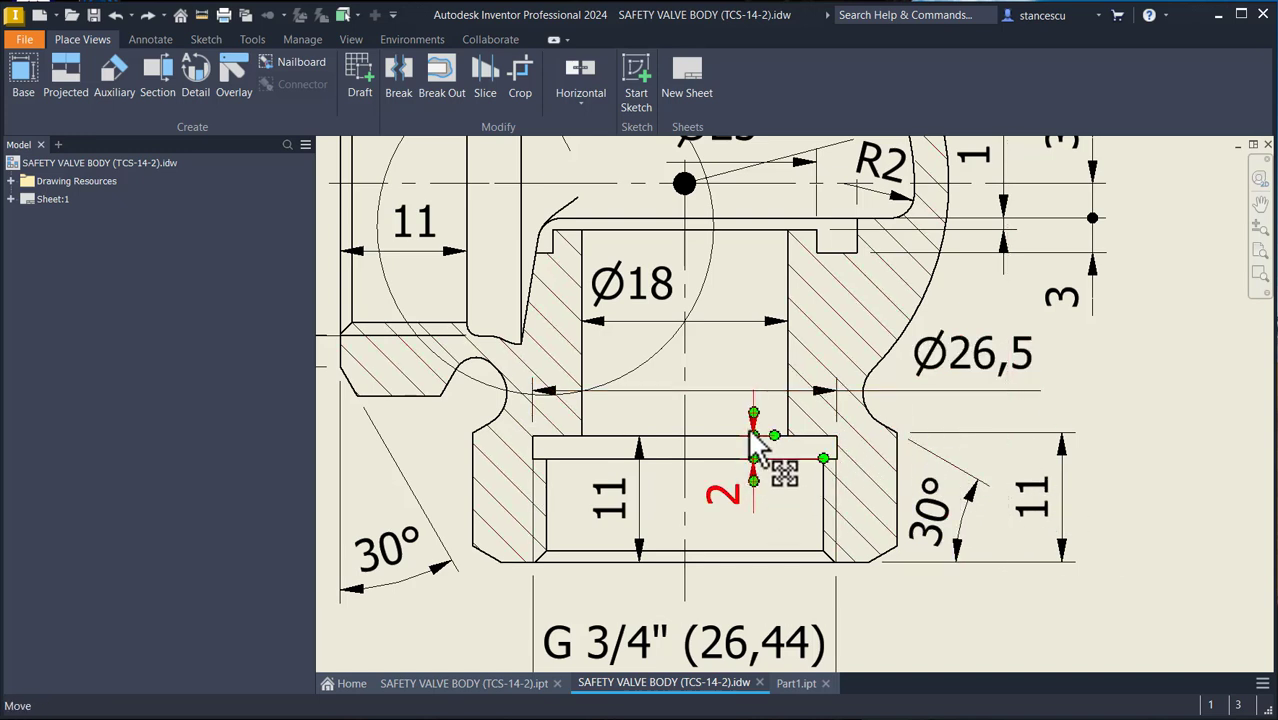
pyautogui.click(813, 683)
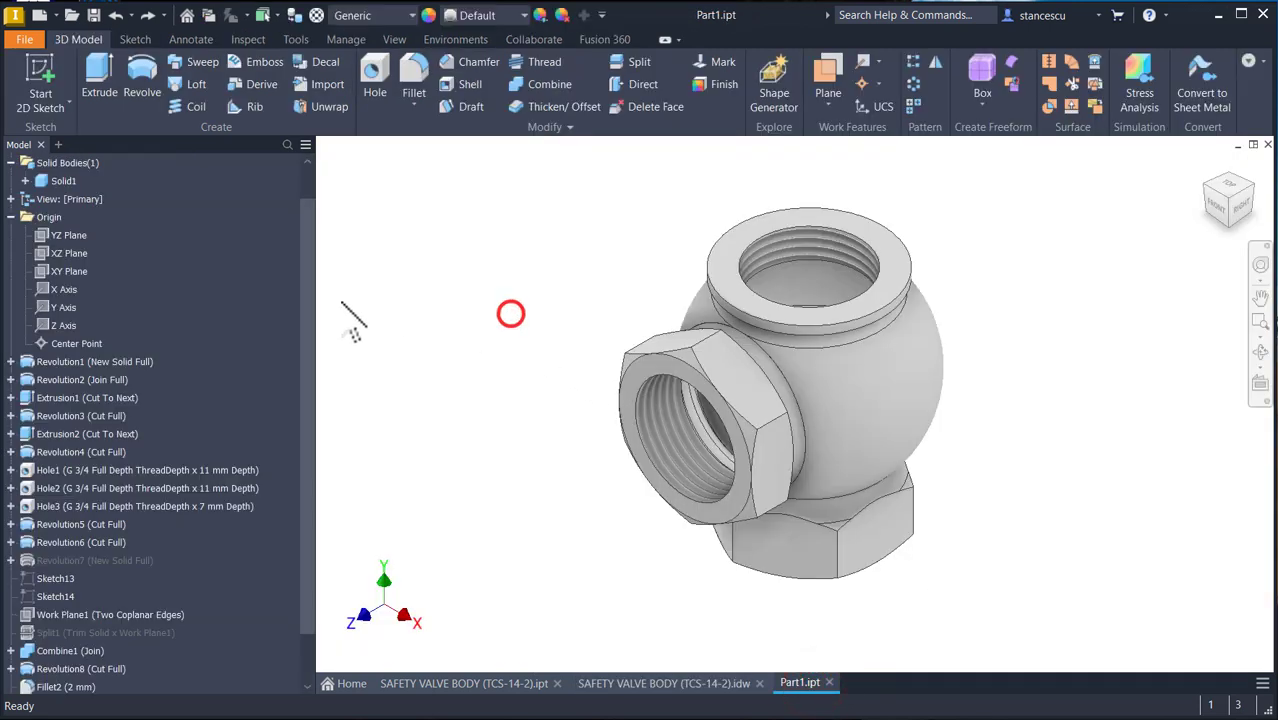
# Start a sliced-view sketch on the YZ plane and draw a vertical line about 17 mm long down from the origin.
pyautogui.click(40, 238)
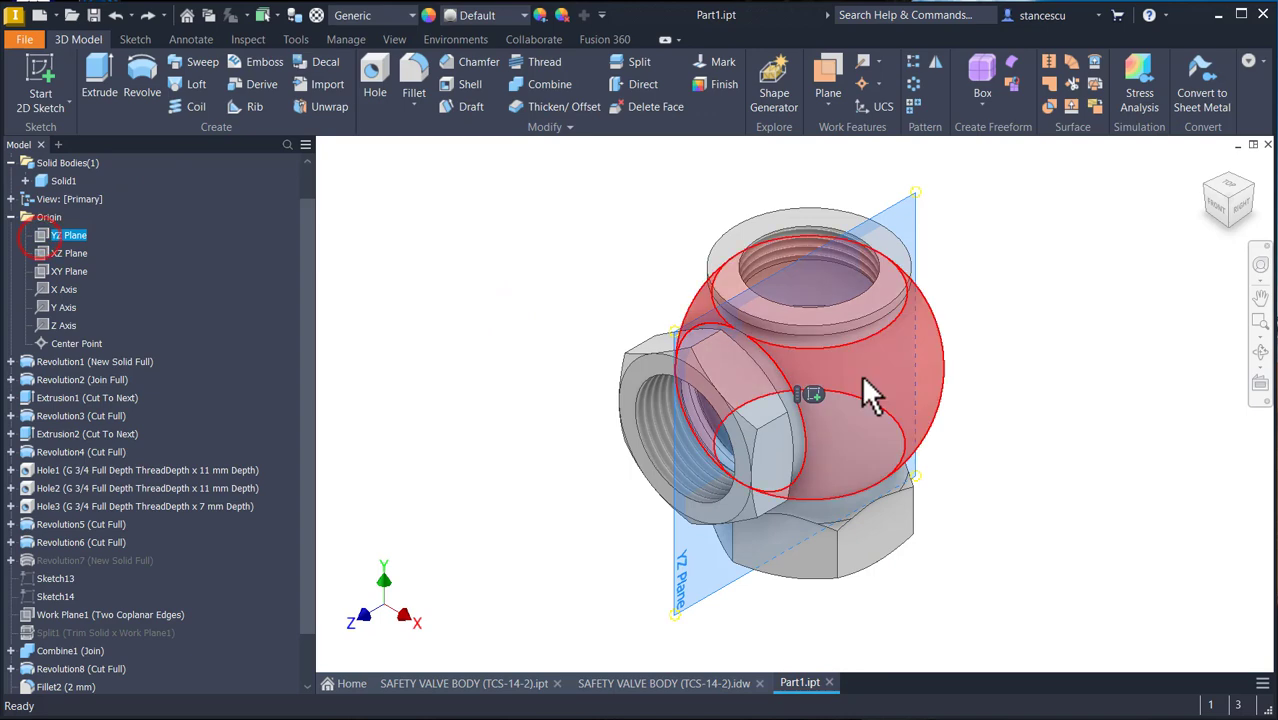
pyautogui.click(812, 395)
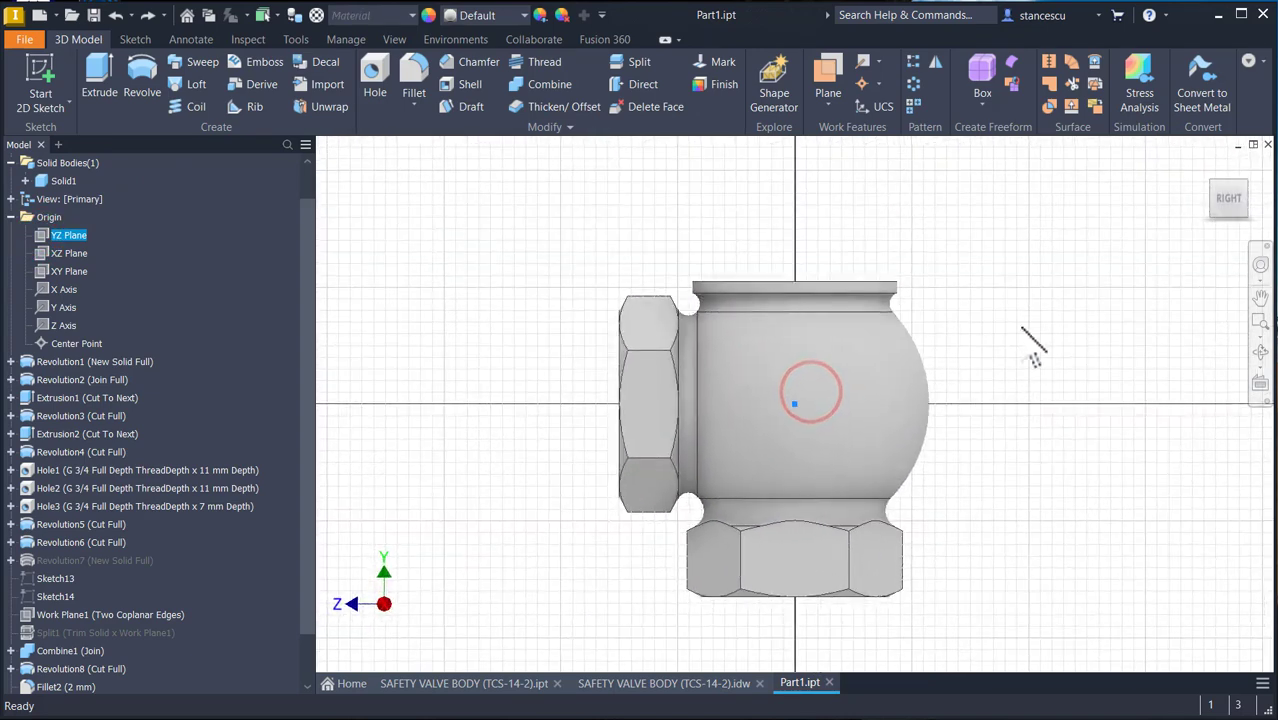
pyautogui.press('F7')
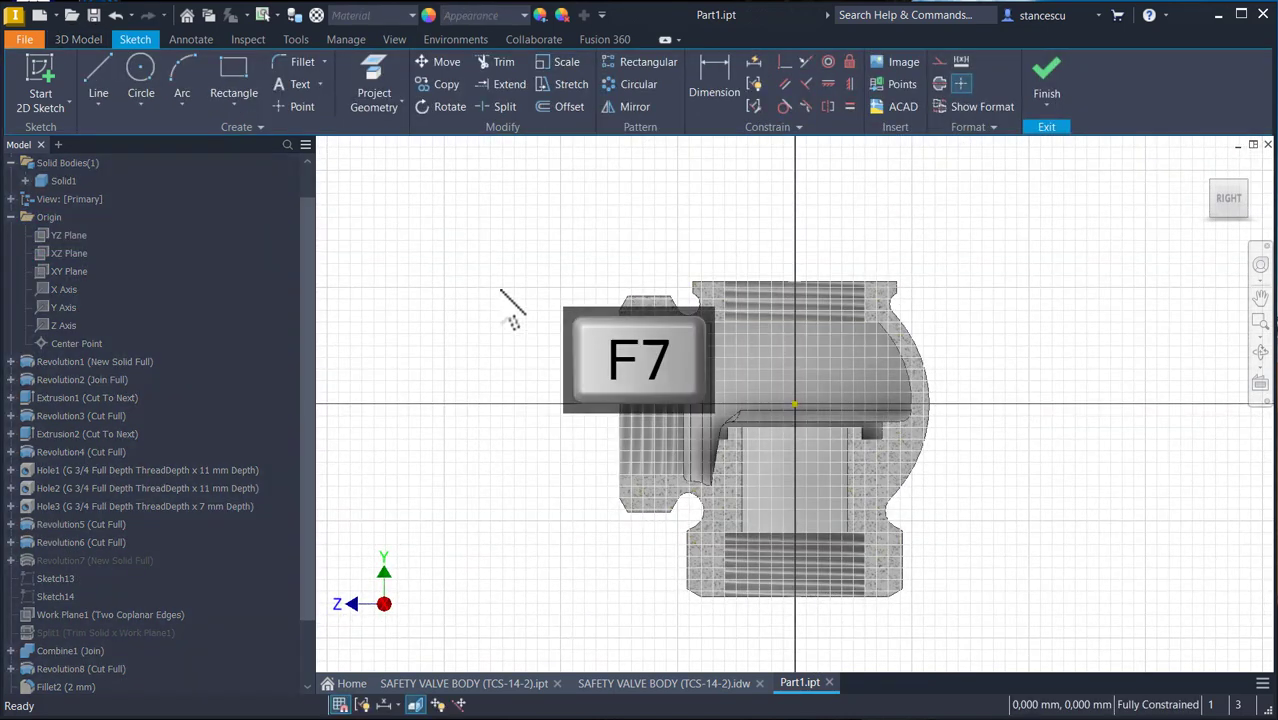
pyautogui.click(101, 86)
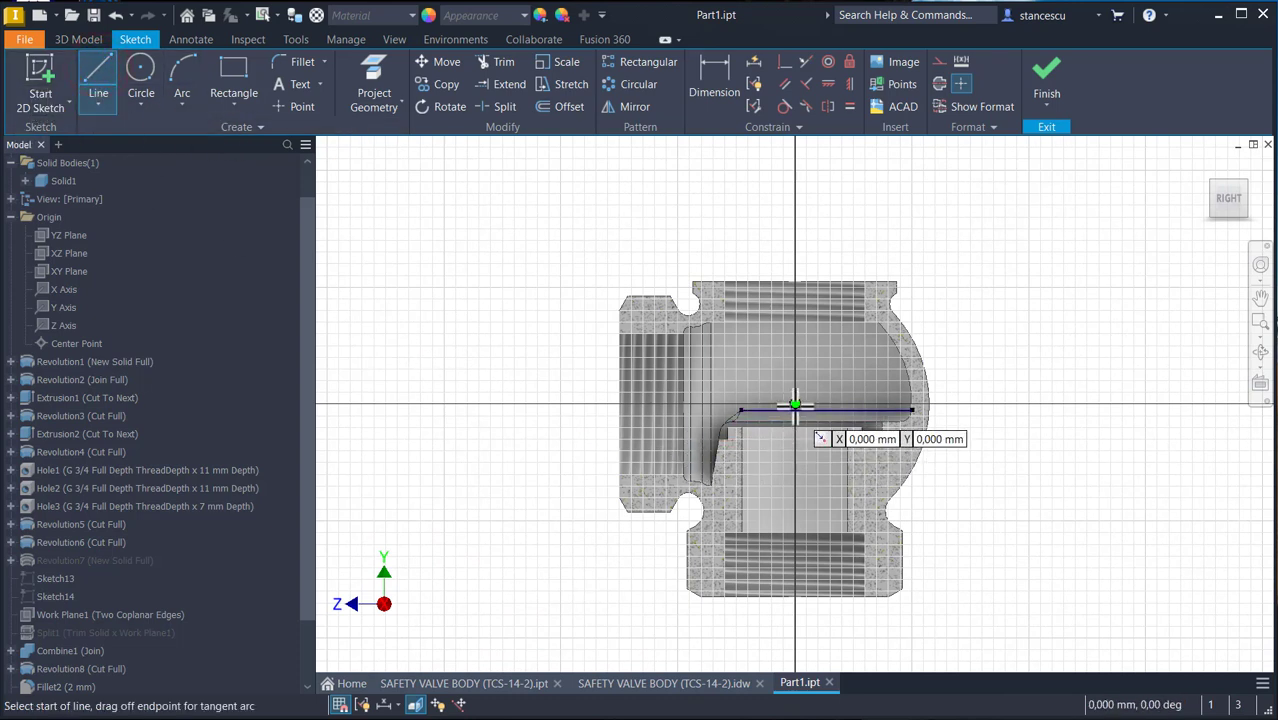
pyautogui.click(795, 405)
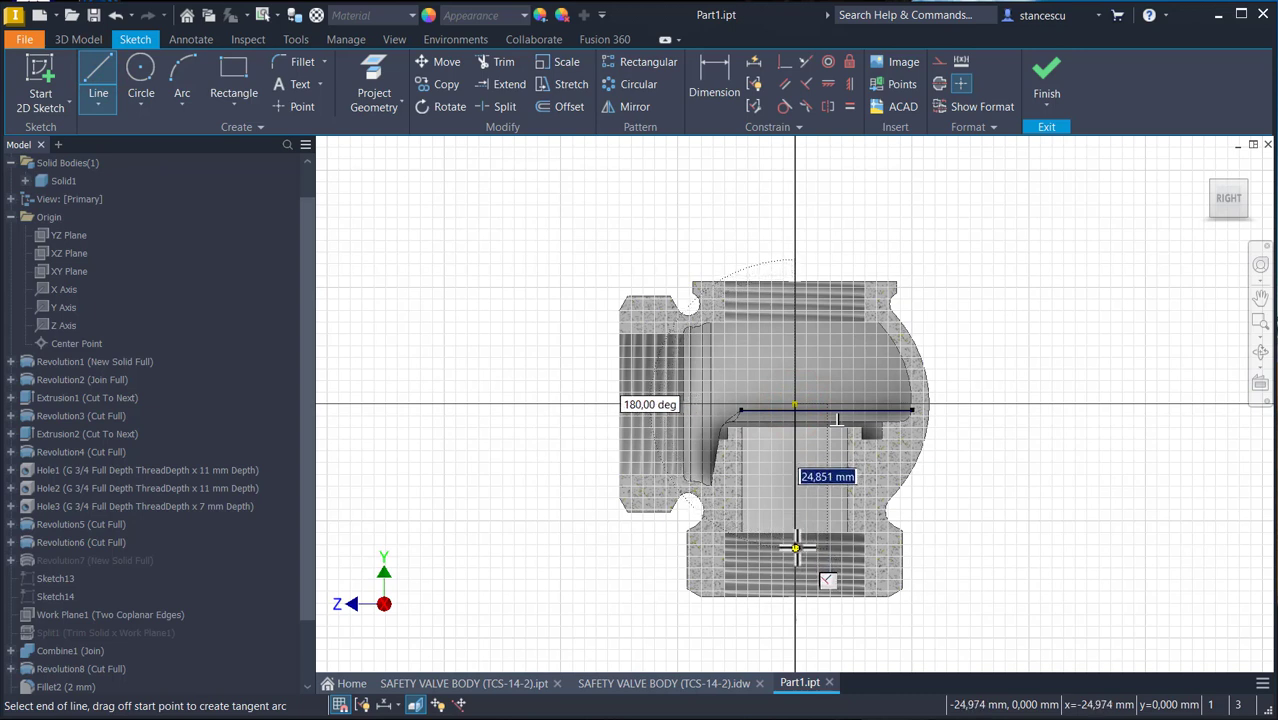
pyautogui.click(794, 503)
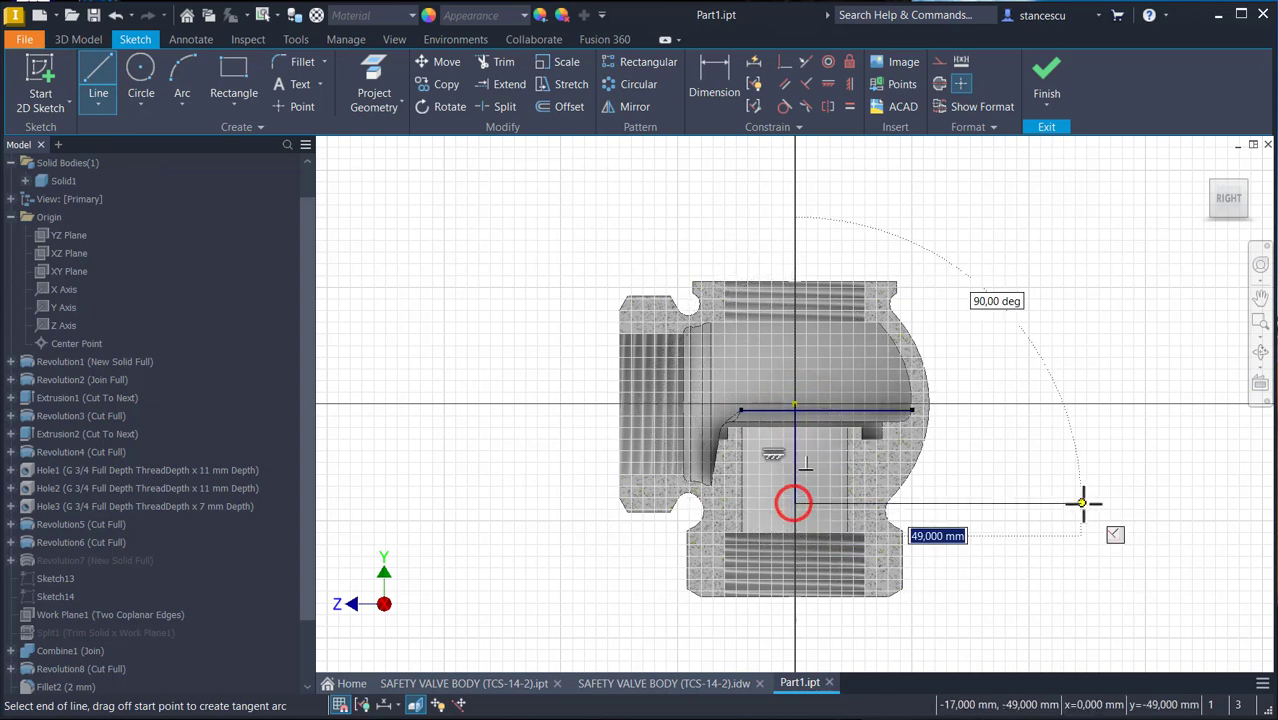
pyautogui.press('Escape')
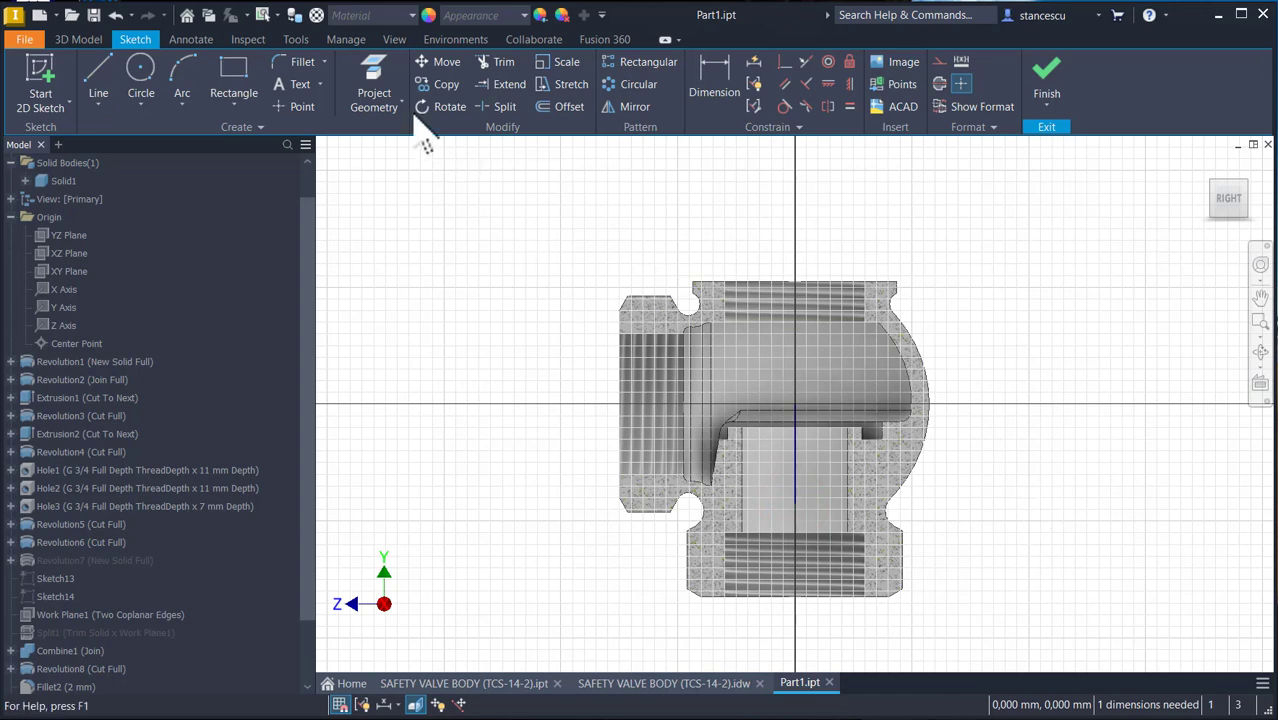
# Project the upper edge of the lower threaded hole and extend the vertical line down to it.
pyautogui.click(378, 85)
pyautogui.scroll(-3, 770, 550)
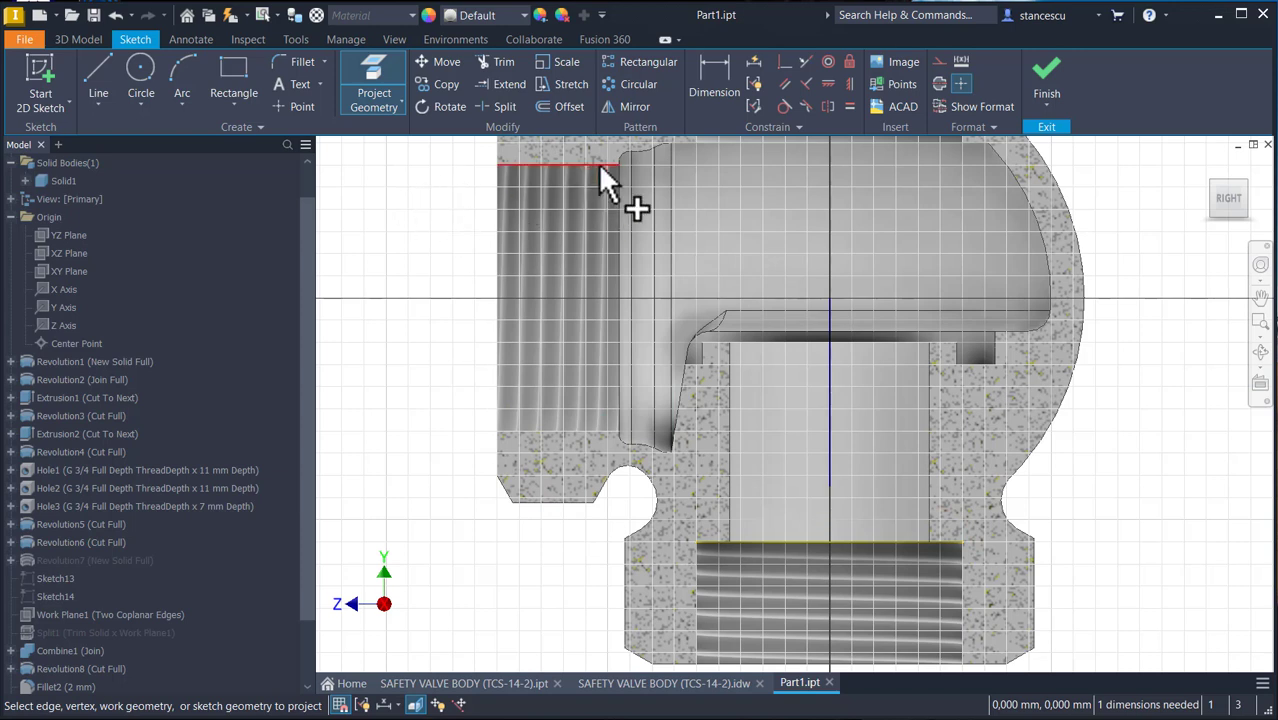
pyautogui.click(510, 85)
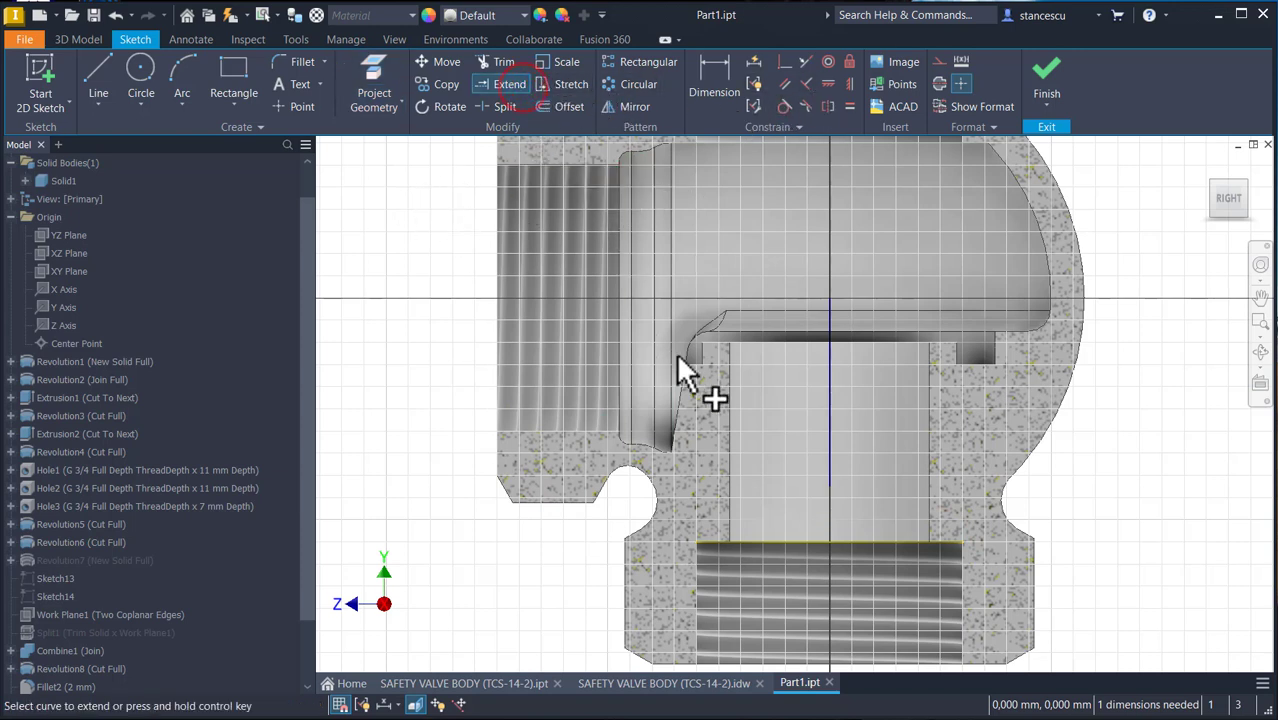
pyautogui.click(830, 472)
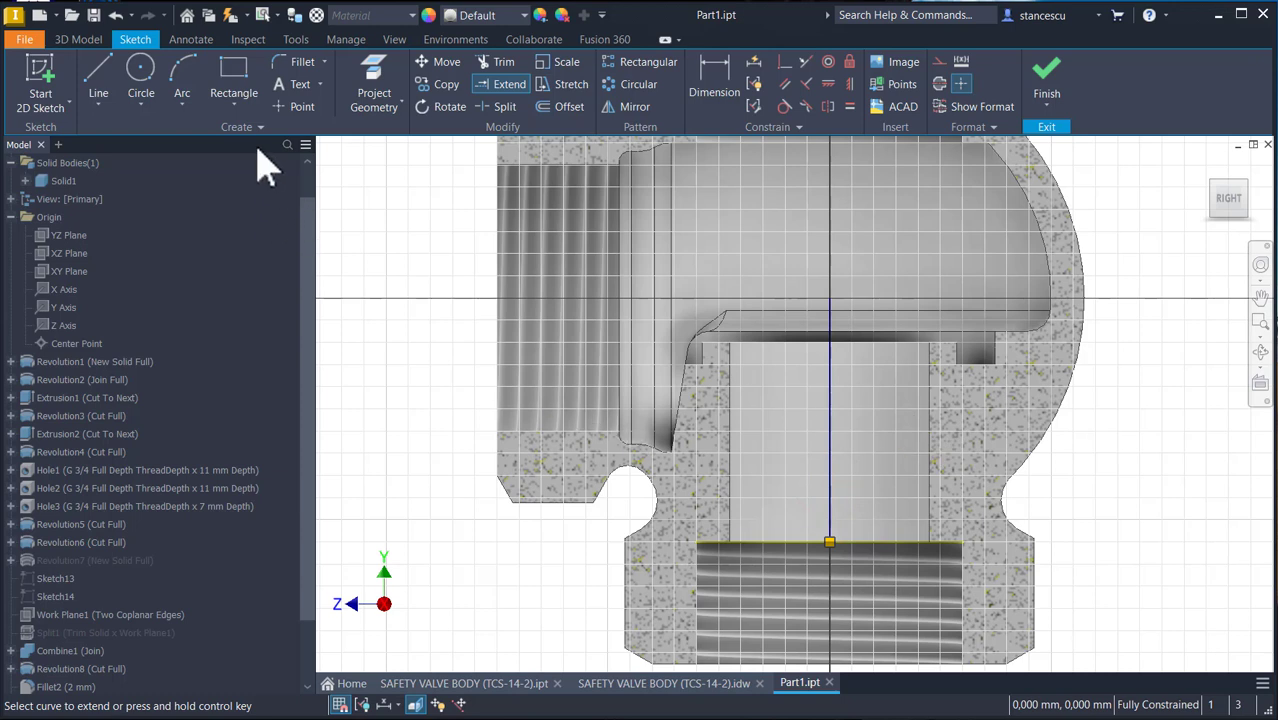
# Sketch a rectangle outward from the corner where the lower thread meets the projected edge, and dimension its height as 2 mm.
pyautogui.click(238, 78)
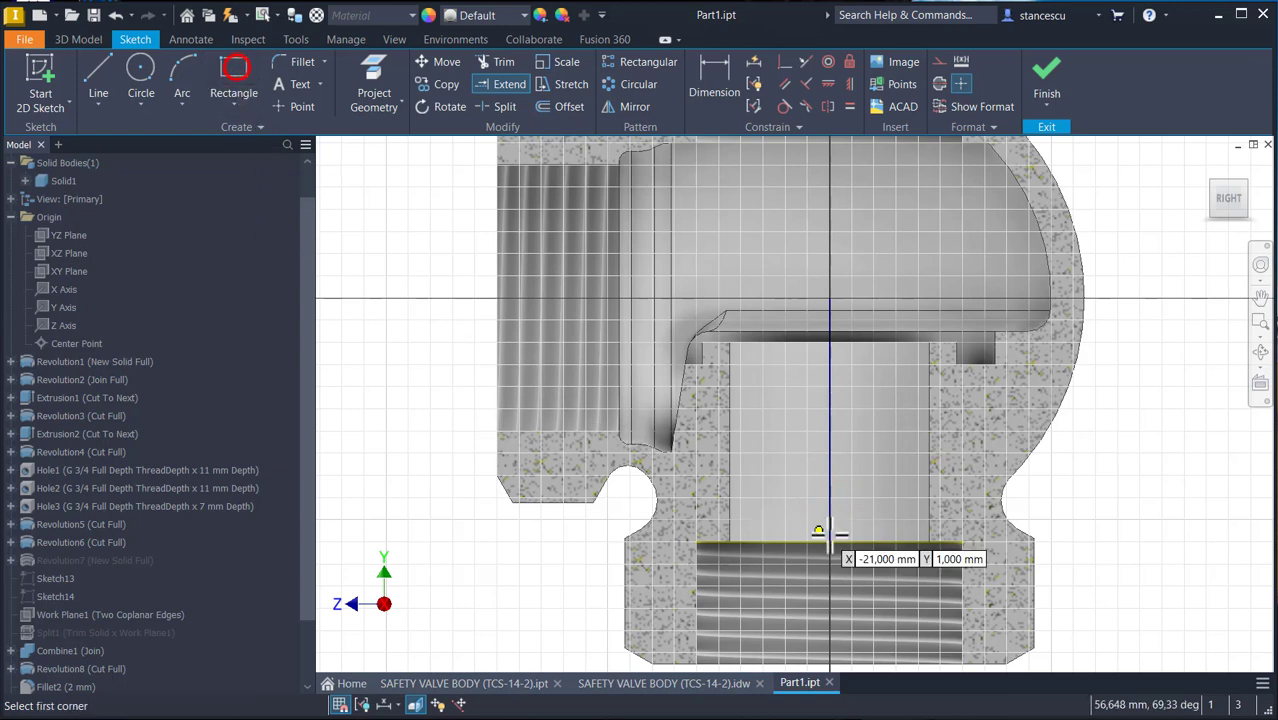
pyautogui.click(962, 542)
pyautogui.click(995, 565)
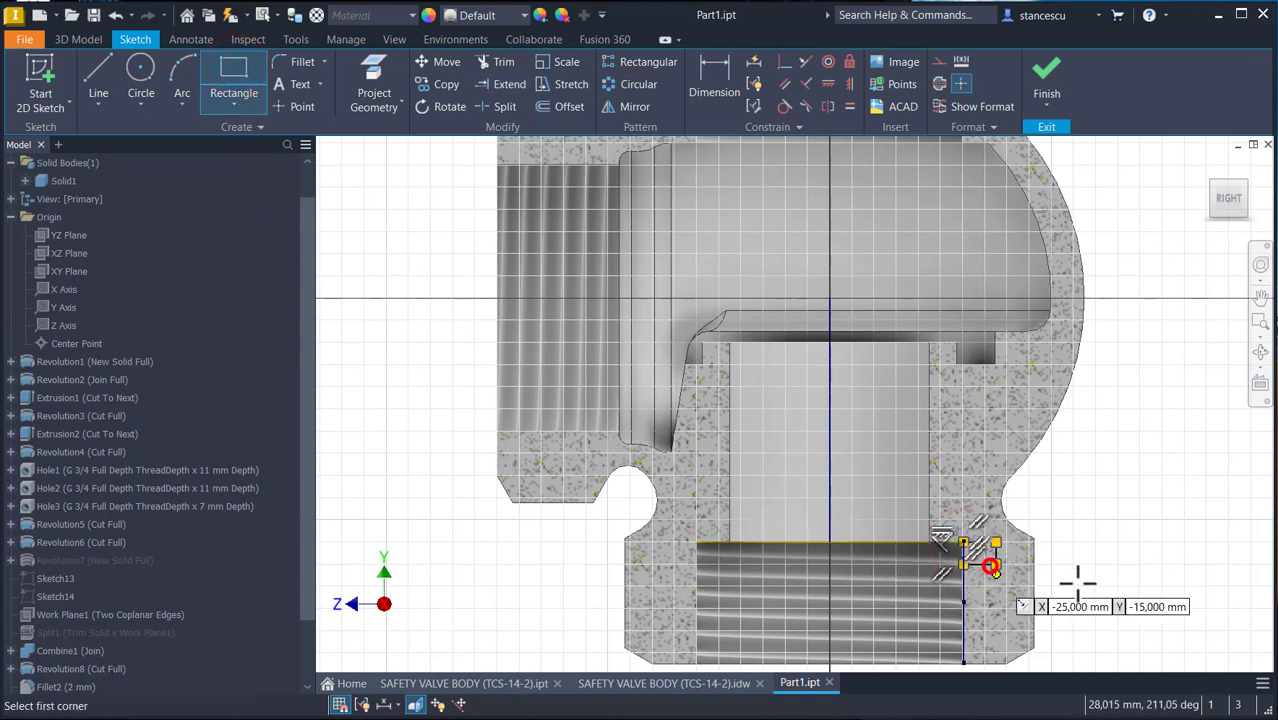
pyautogui.click(716, 75)
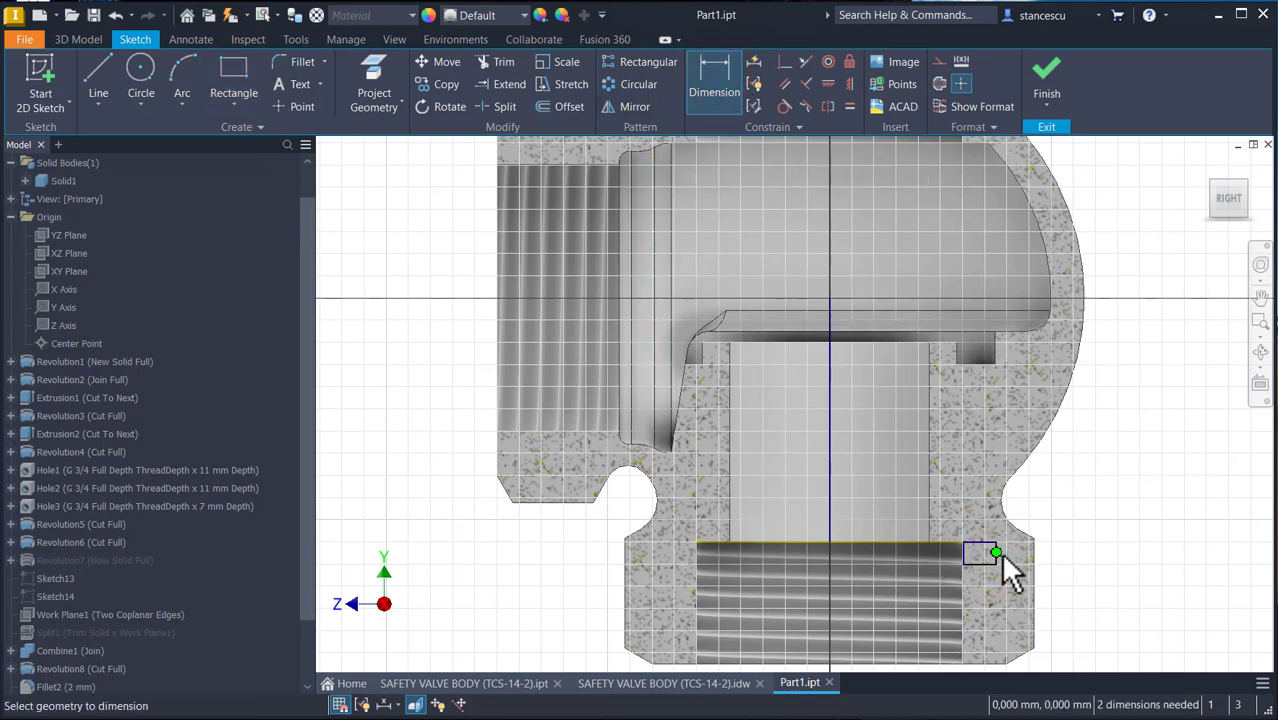
pyautogui.scroll(3, 1010, 568)
pyautogui.click(1123, 542)
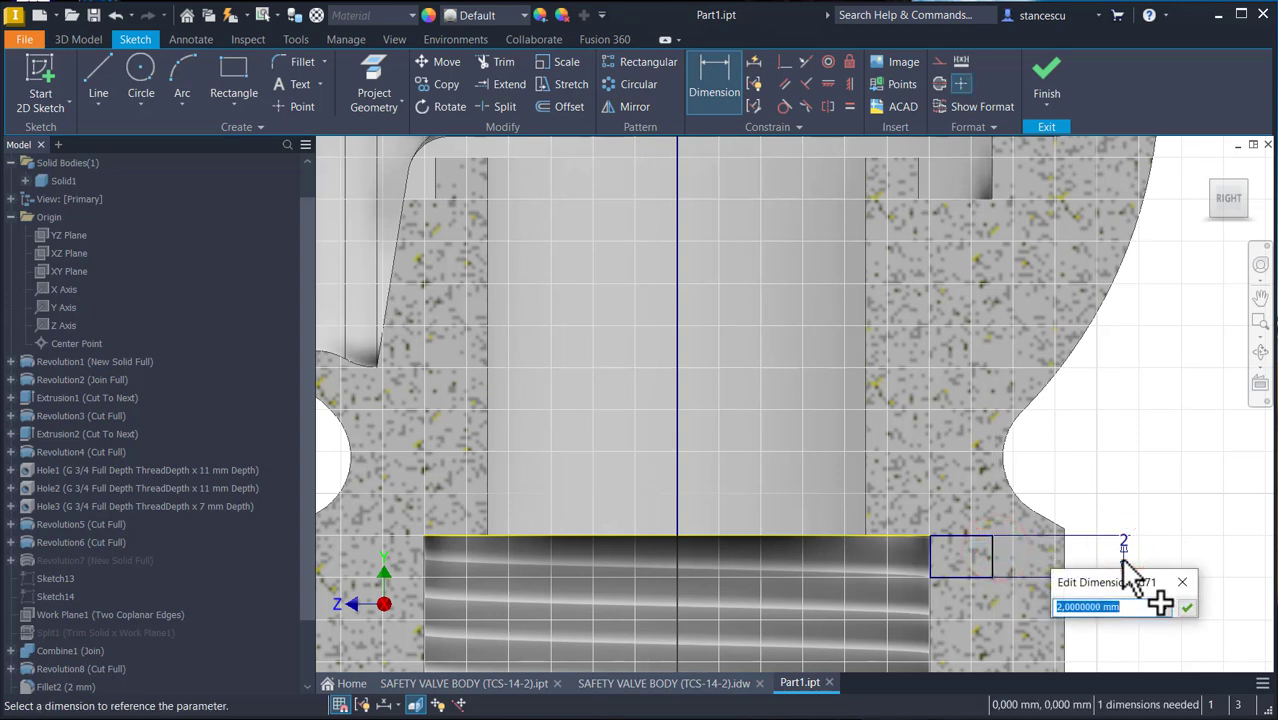
pyautogui.press('Return')
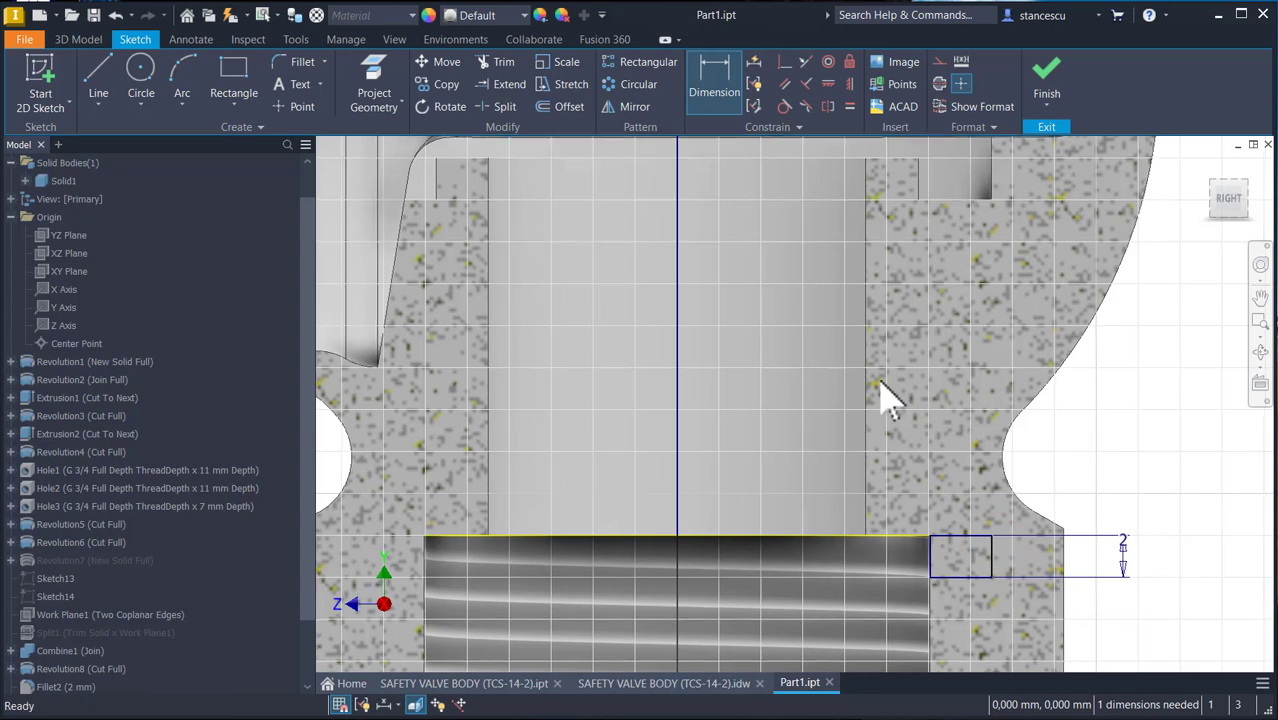
pyautogui.press('Escape')
# Convert the vertical sketch line through the bore into a centerline.
pyautogui.click(683, 375)
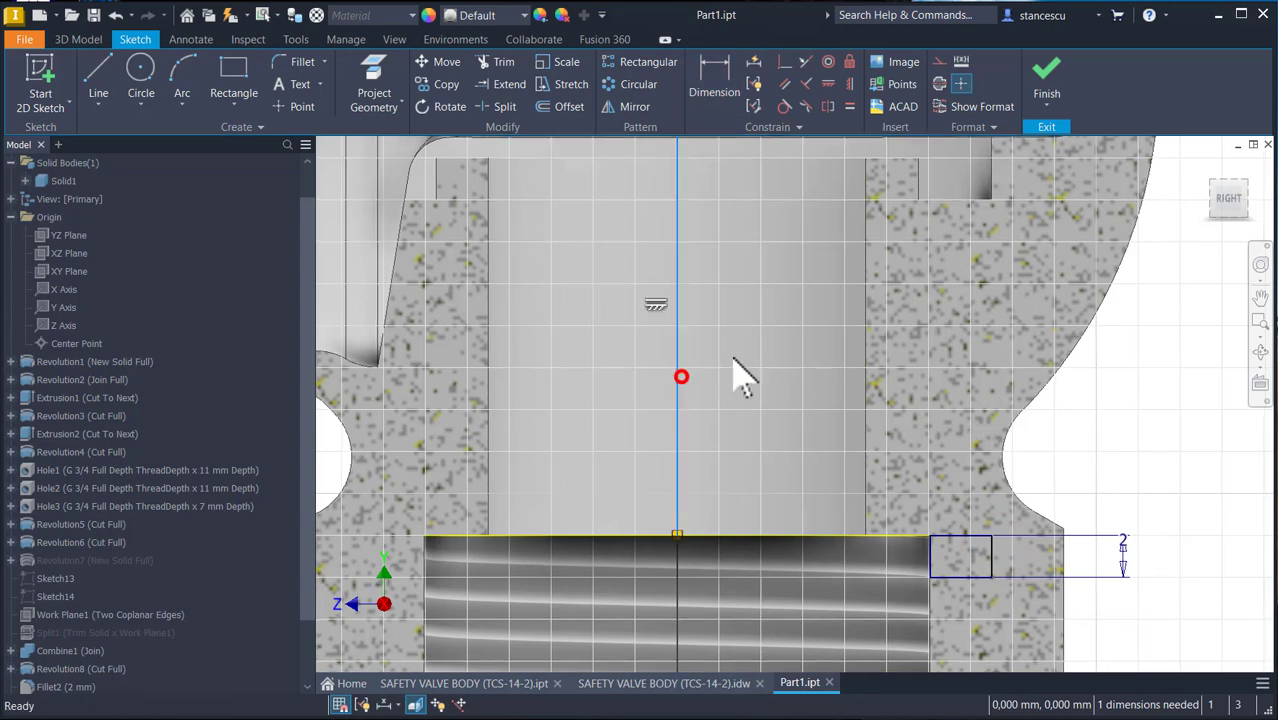
pyautogui.click(939, 84)
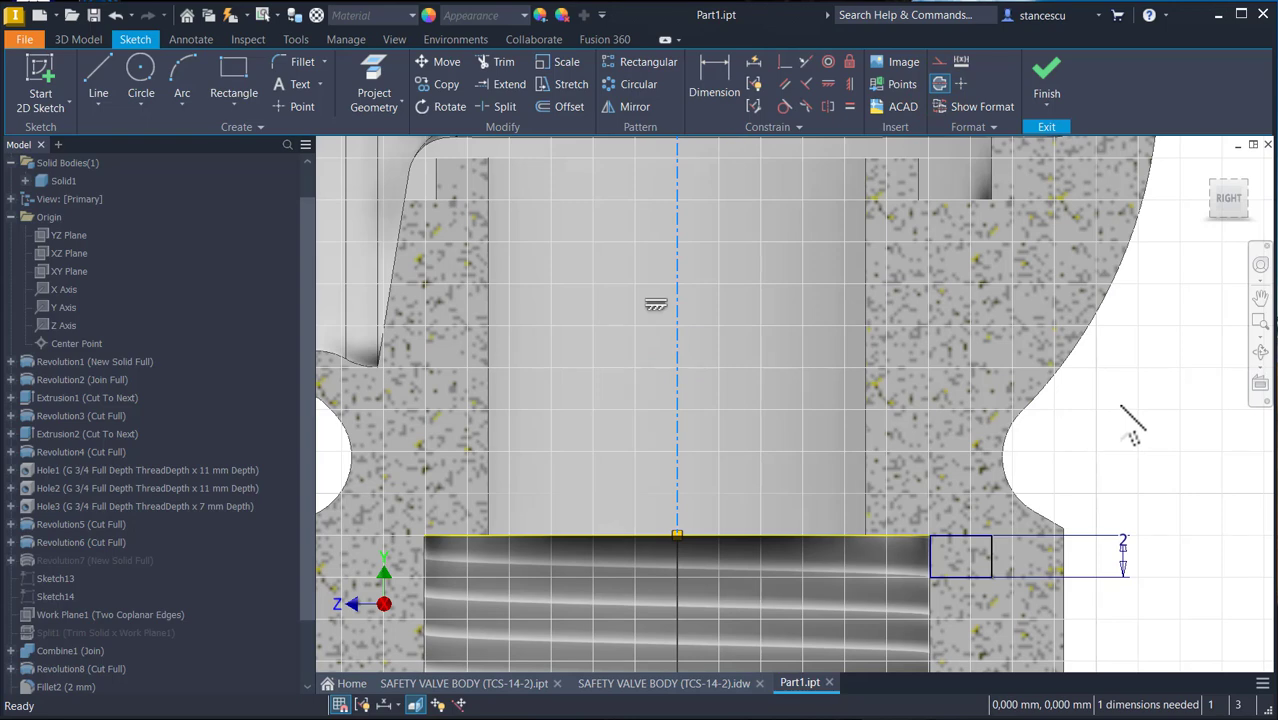
pyautogui.press('Home')
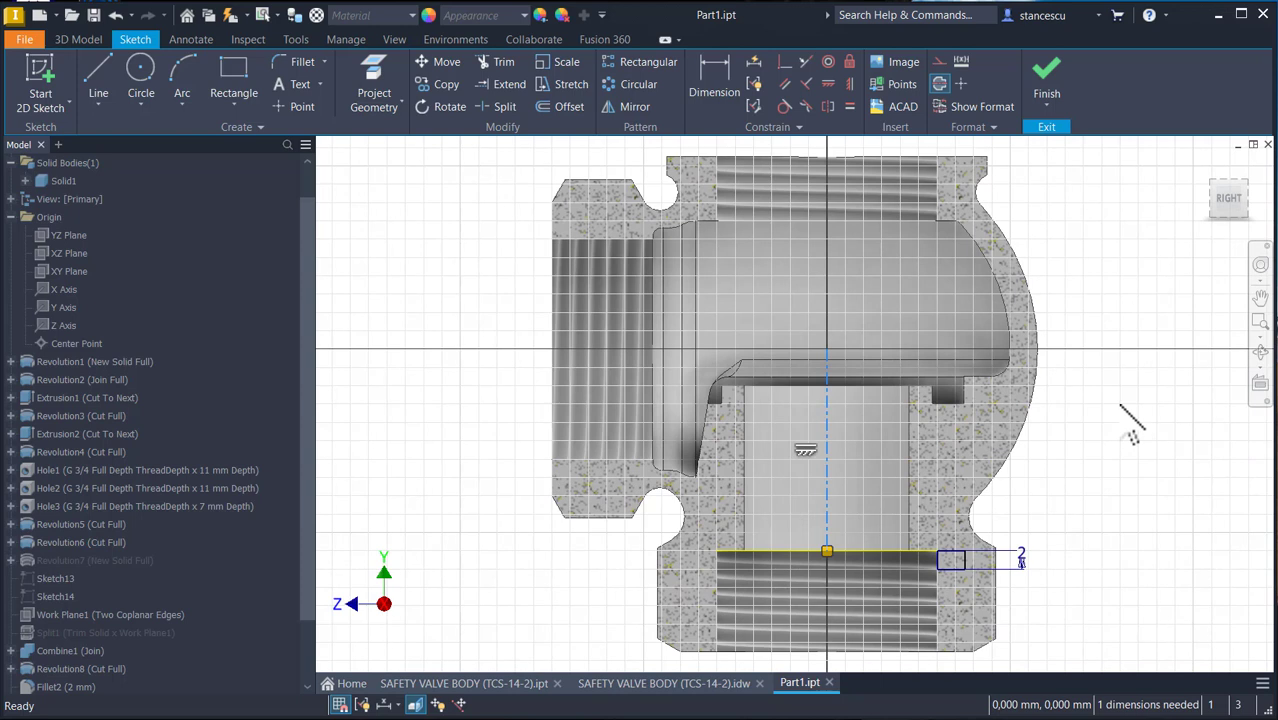
# Dimension the rectangle's outer side as a 26.5 mm diameter about the centerline, and finish the sketch.
pyautogui.click(712, 72)
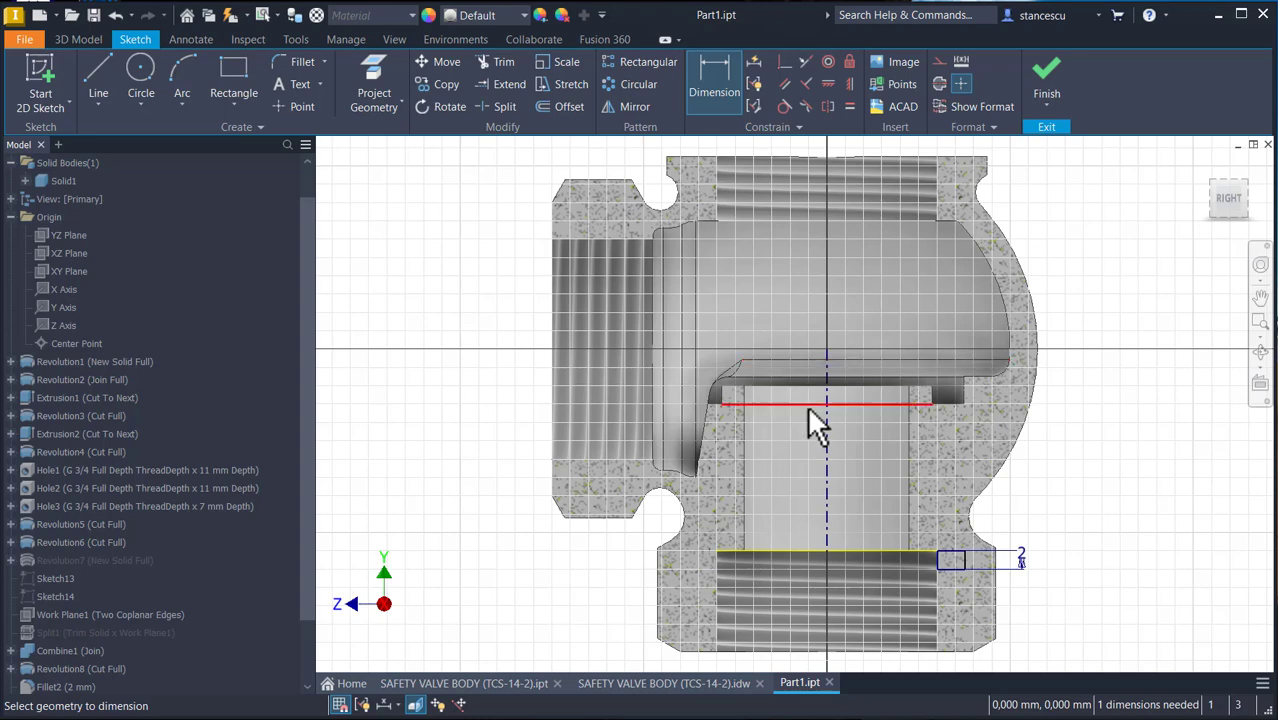
pyautogui.click(826, 437)
pyautogui.scroll(3, 966, 557)
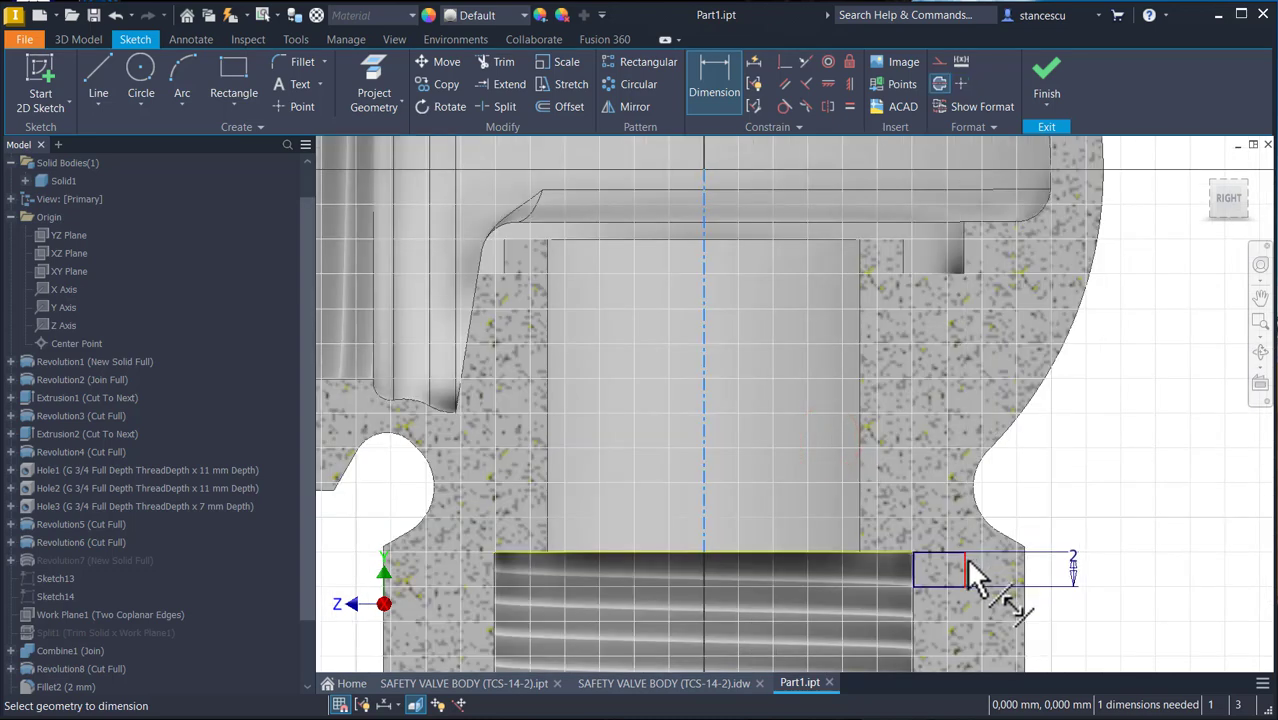
pyautogui.click(966, 557)
pyautogui.click(767, 158)
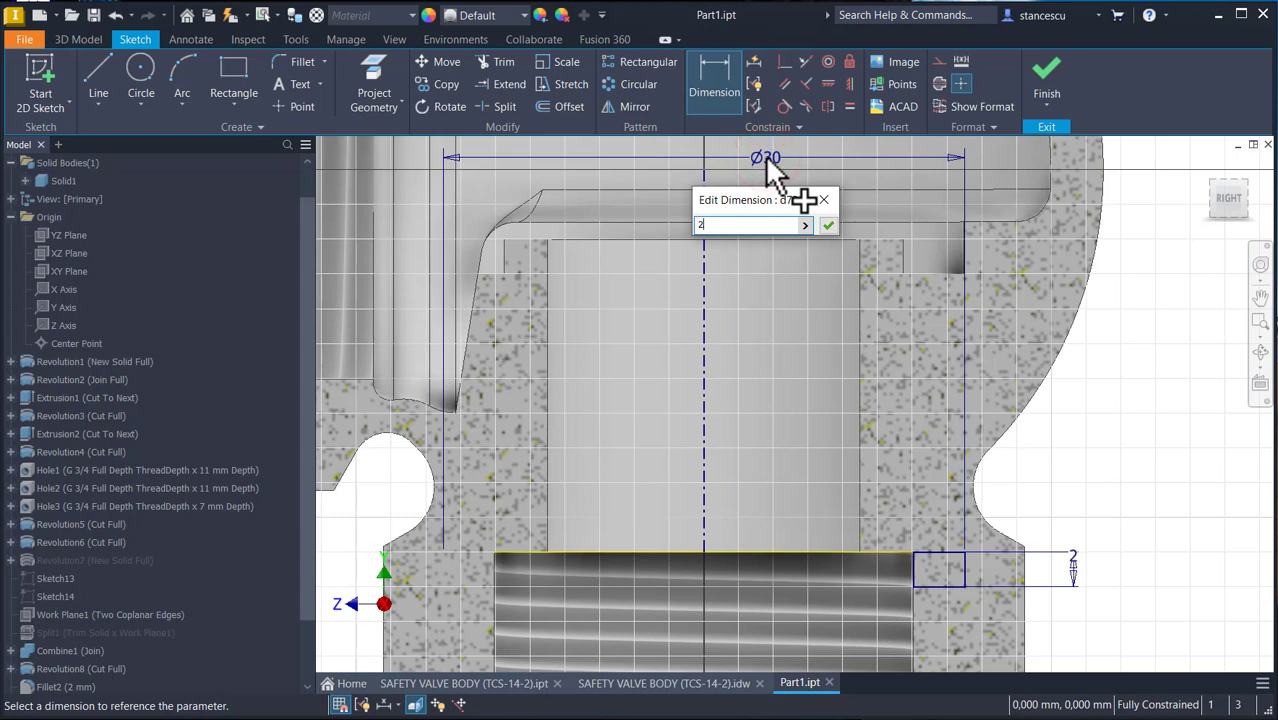
pyautogui.press('Return')
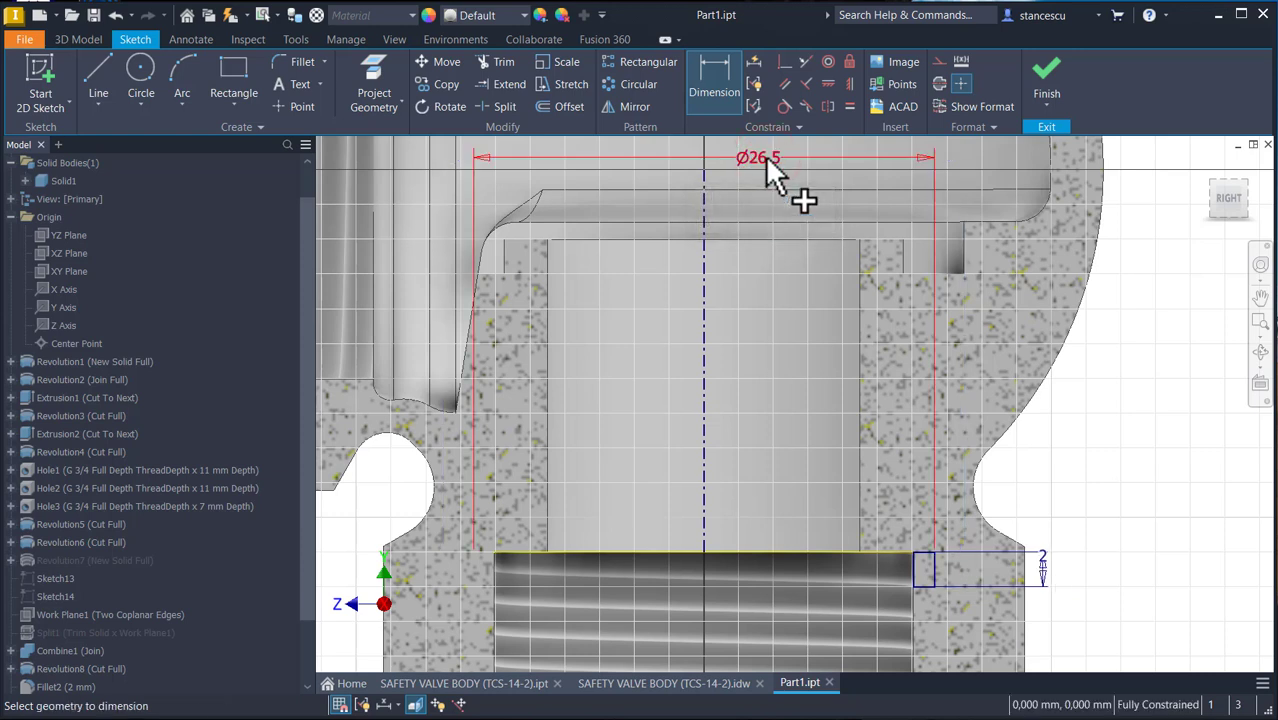
pyautogui.click(1046, 76)
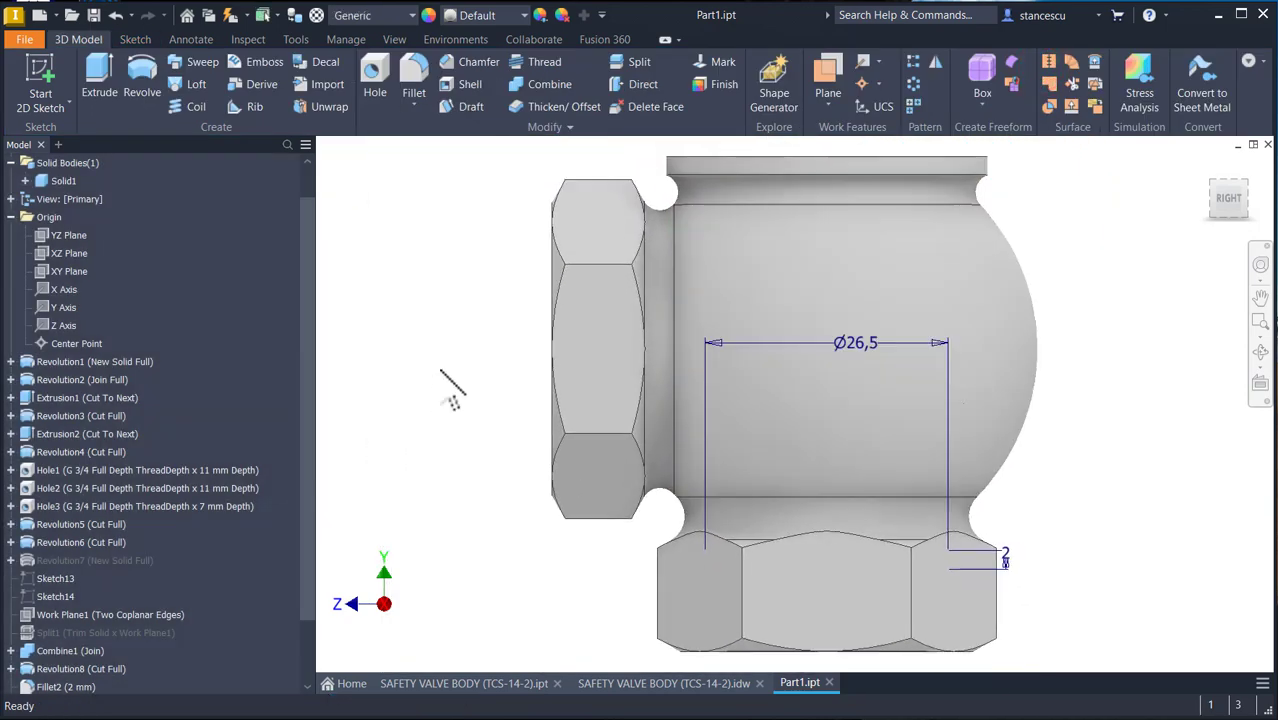
pyautogui.press('F6')
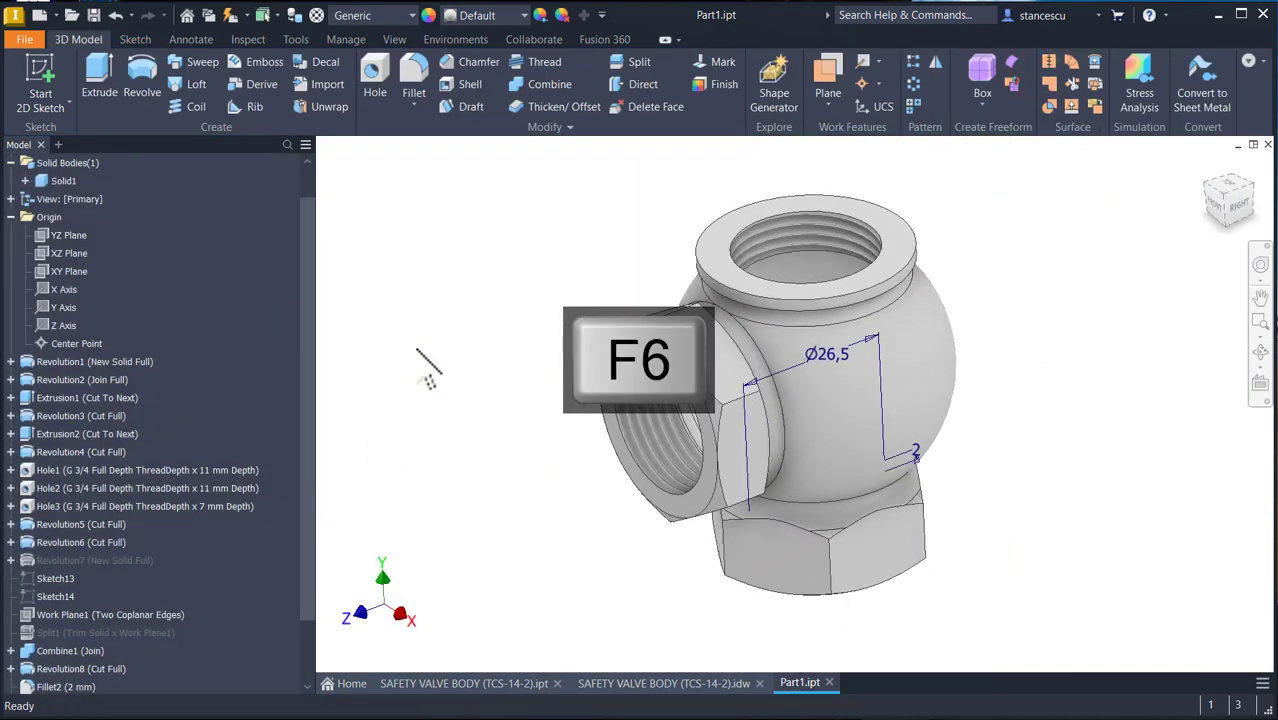
# Revolve the small rectangle profile a full 360 degrees as a cut to form the lower port's thread relief groove.
pyautogui.click(152, 82)
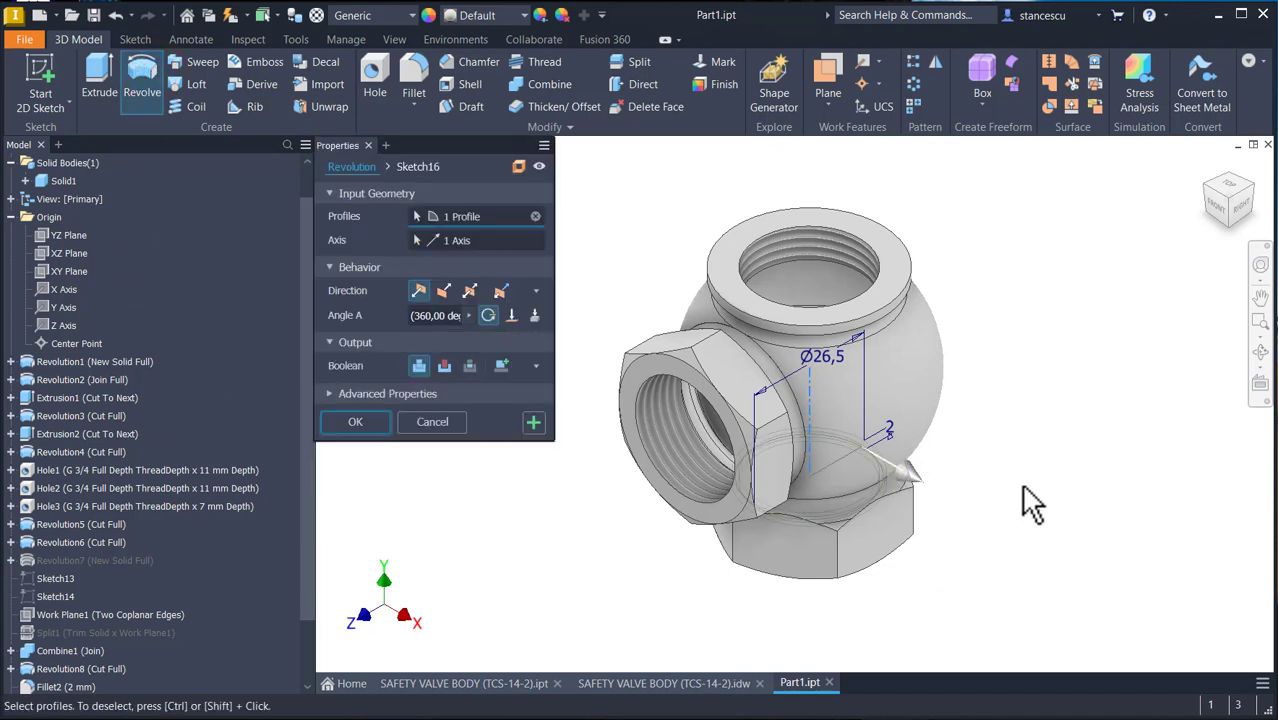
pyautogui.click(443, 366)
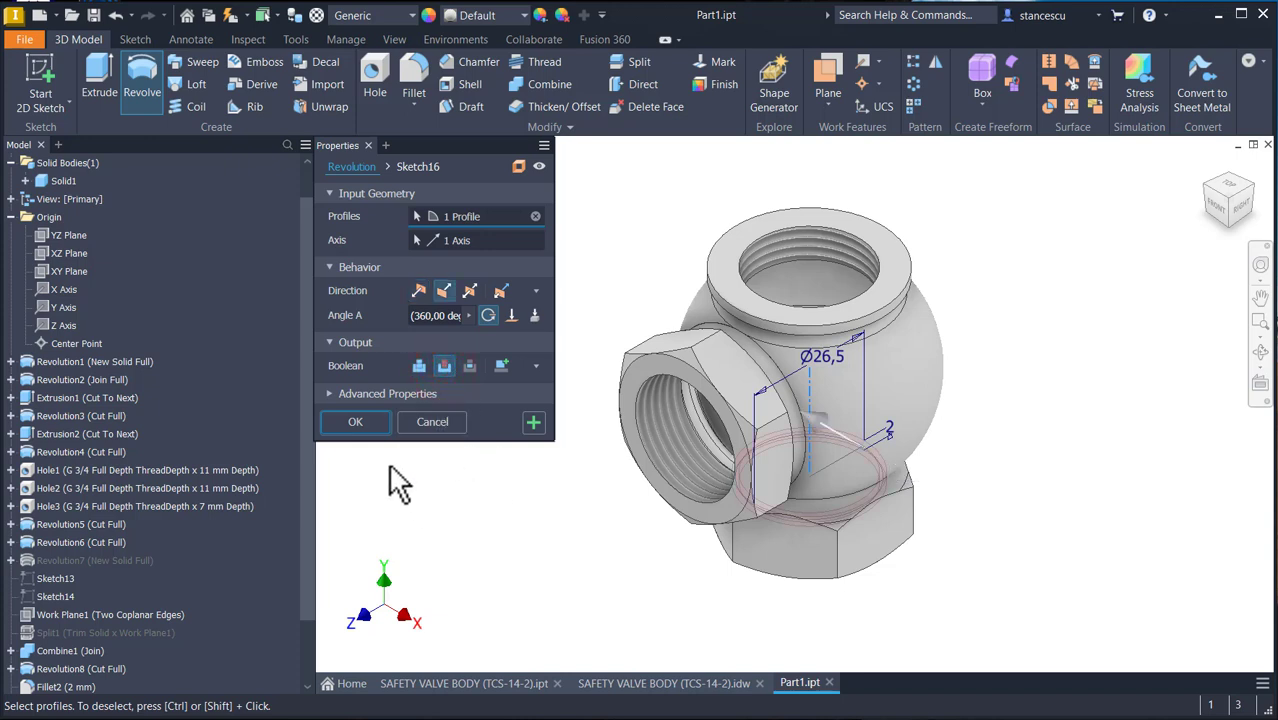
pyautogui.click(365, 421)
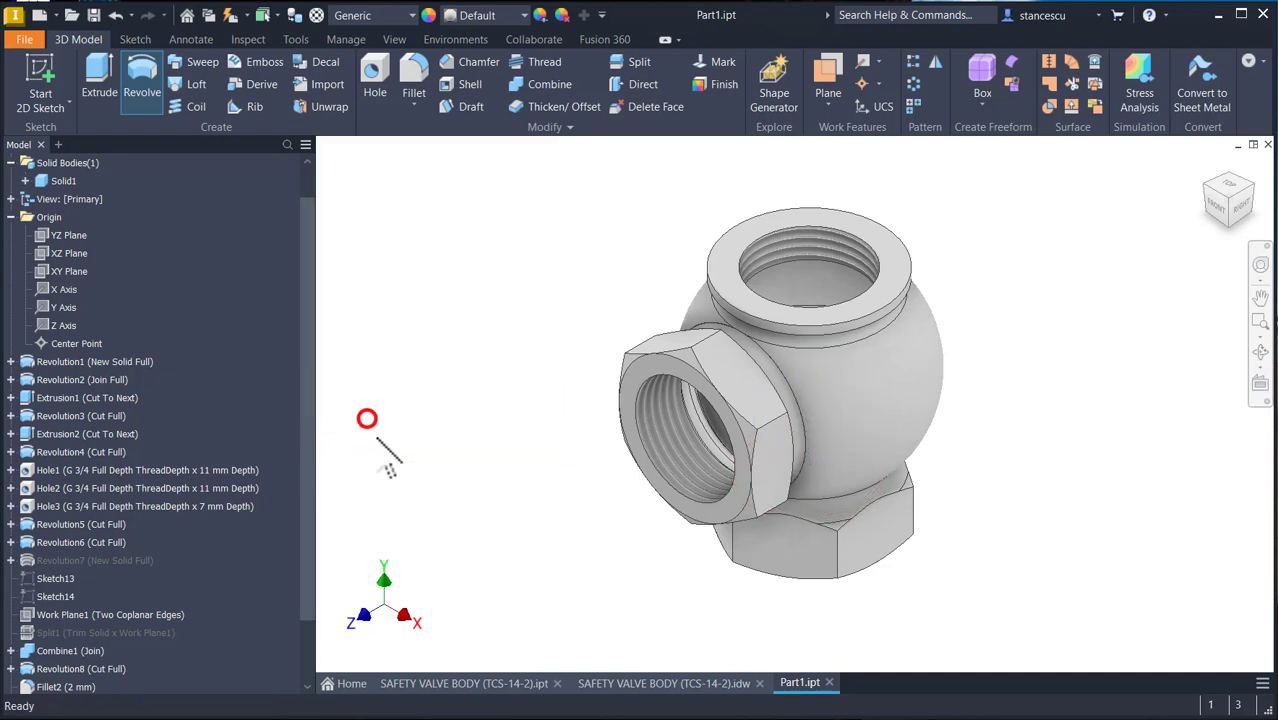
pyautogui.keyDown('shift'); pyautogui.moveTo(1038, 551); pyautogui.dragTo(1112, 640, button='middle'); pyautogui.keyUp('shift')
pyautogui.scroll(5, 1023, 538)
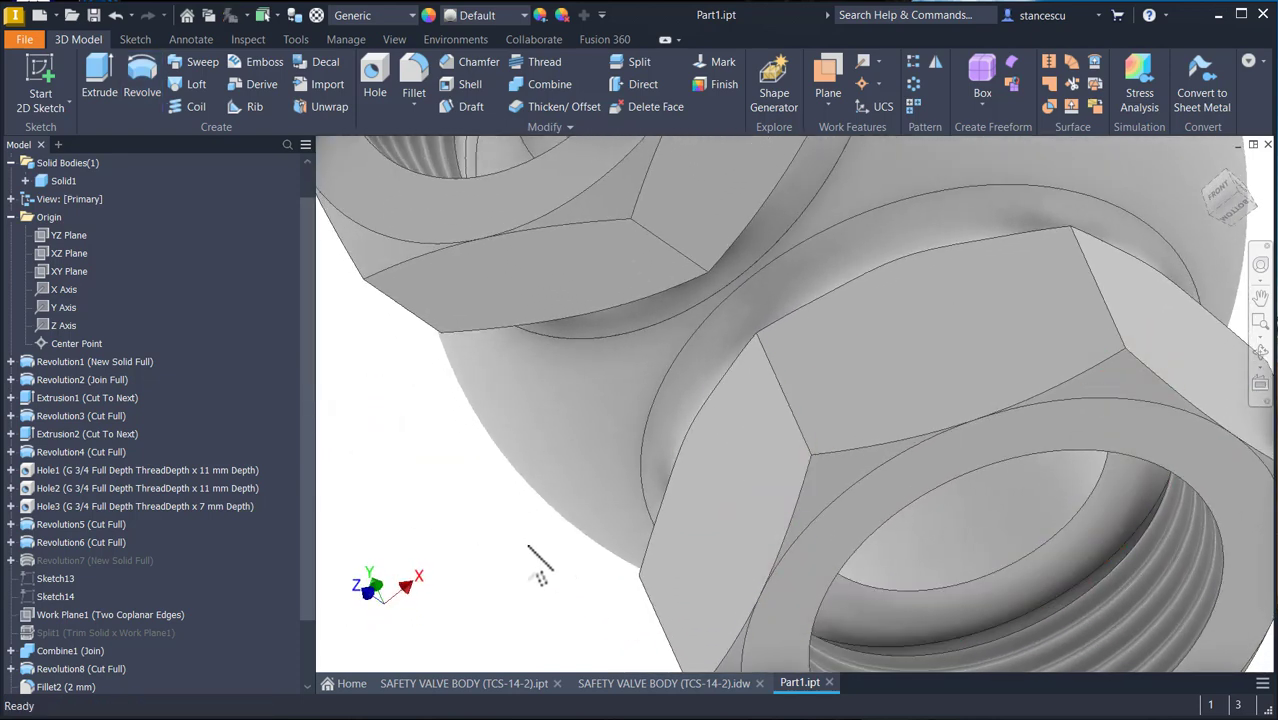
pyautogui.press('F6')
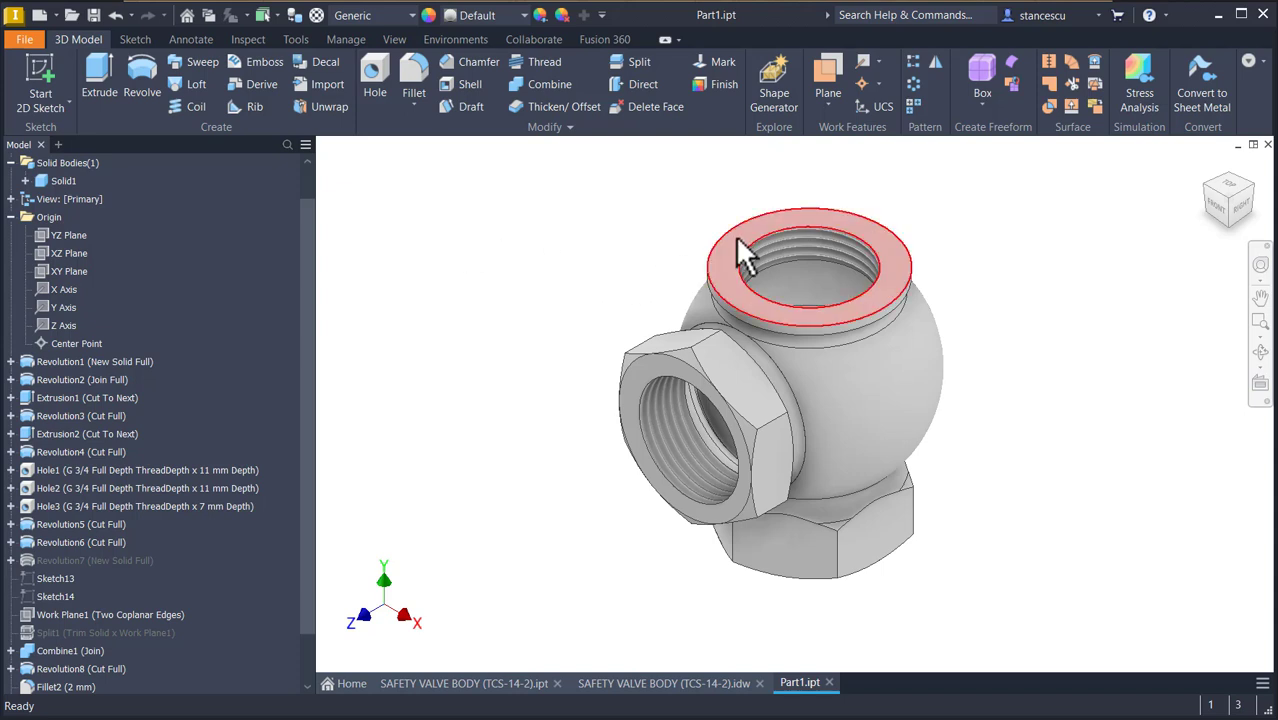
# Chamfer the inner opening edges of all three threaded ports with a distance of 1 mm.
pyautogui.click(763, 238)
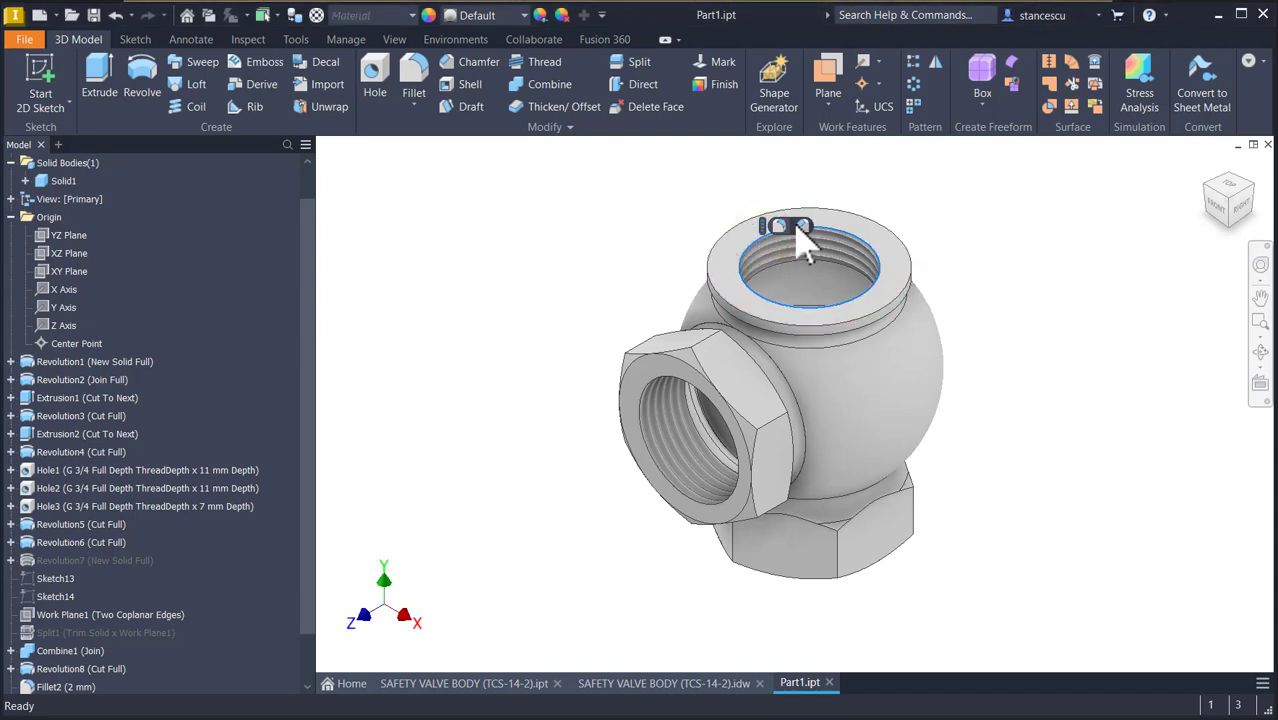
pyautogui.click(799, 224)
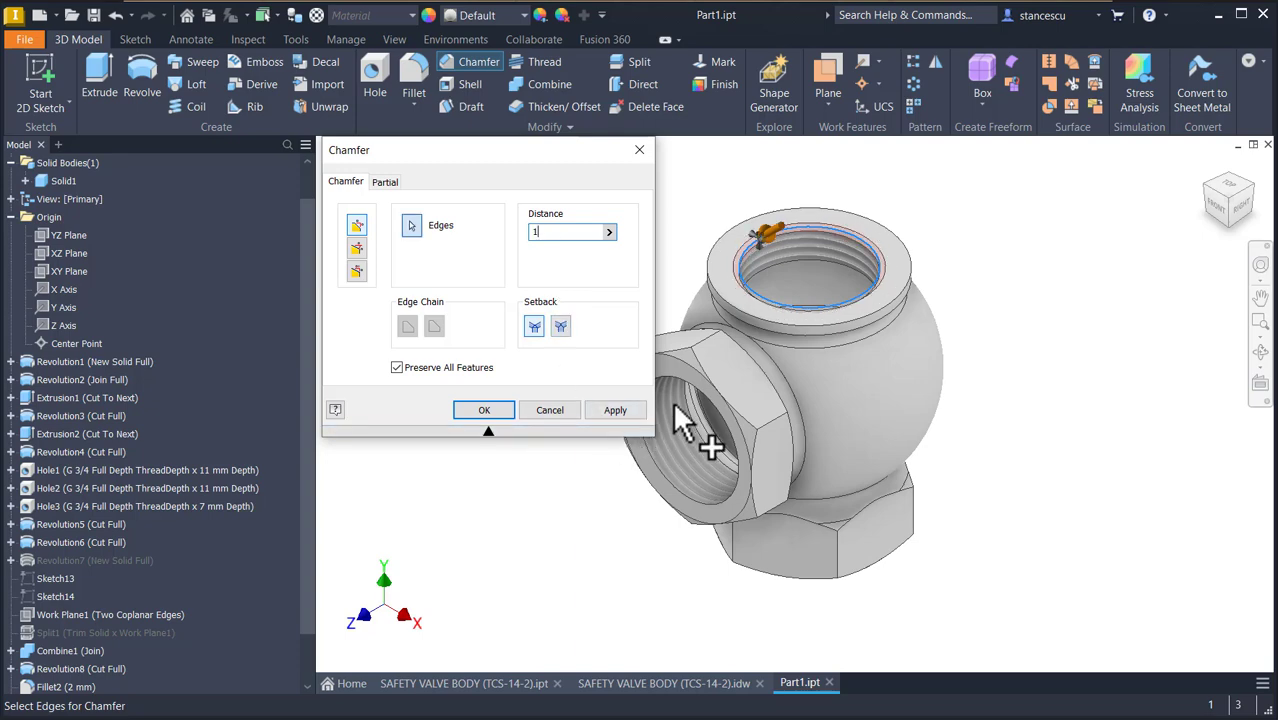
pyautogui.keyDown('shift'); pyautogui.moveTo(998, 542); pyautogui.dragTo(930, 545, button='middle'); pyautogui.keyUp('shift')
pyautogui.click(921, 527)
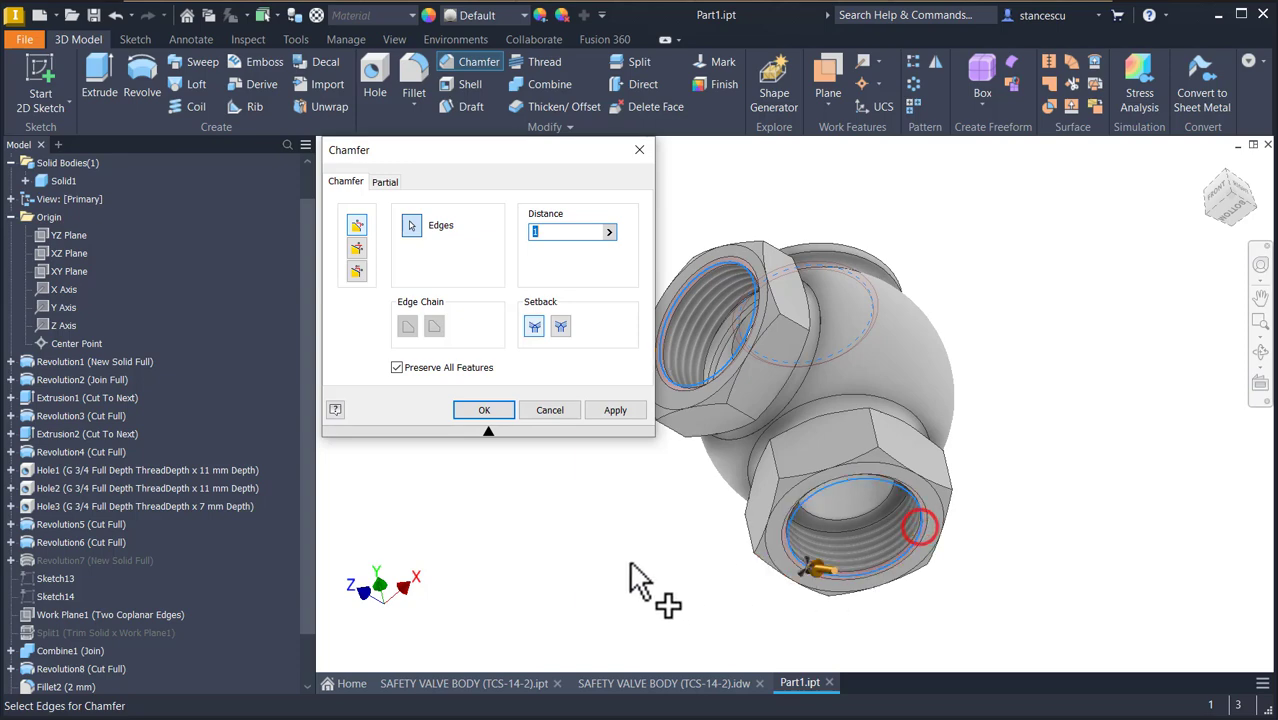
pyautogui.click(481, 410)
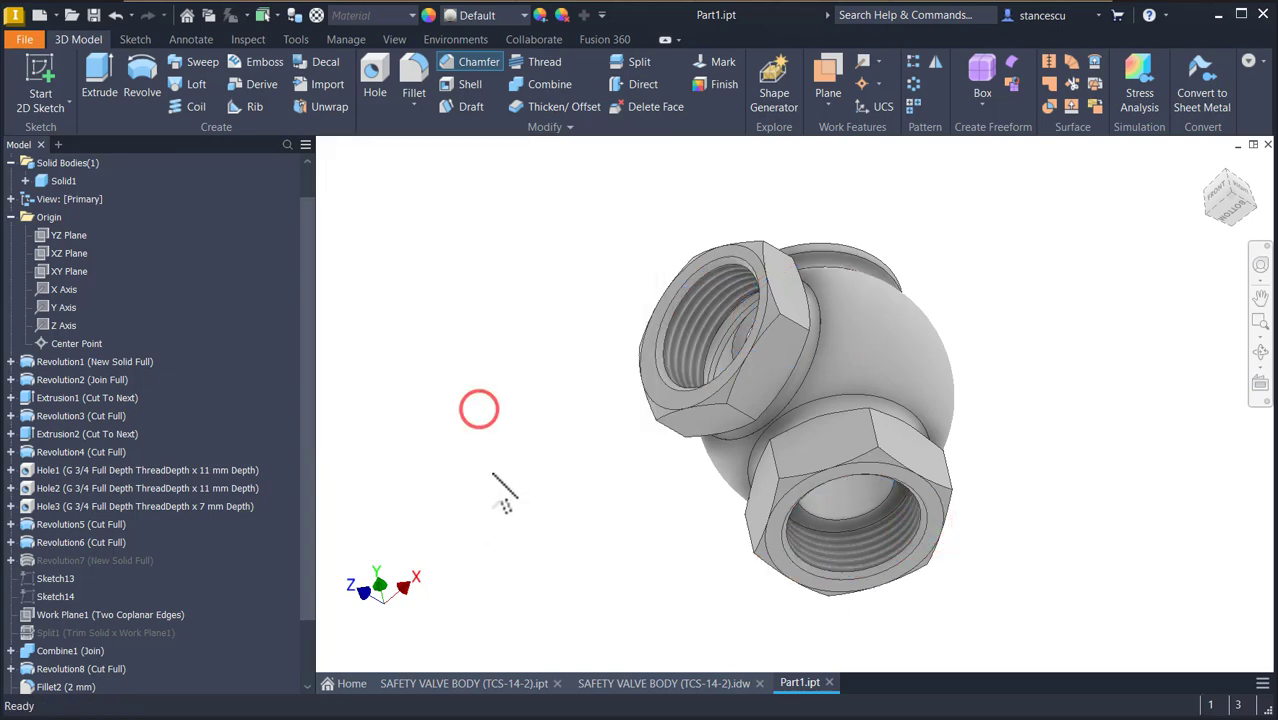
pyautogui.press('F6')
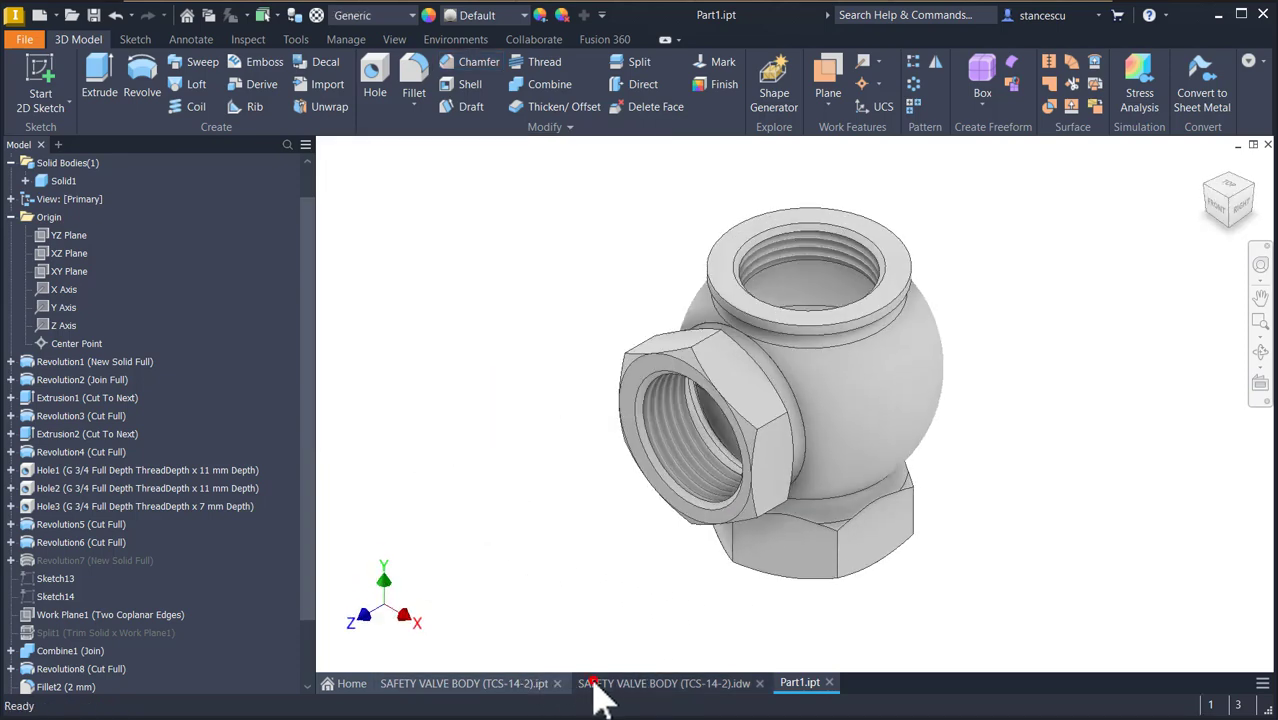
# Check the SAFETY VALVE BODY (TCS-14-2) drawing, return to Part1.ipt and collapse all children in its model tree.
pyautogui.click(600, 683)
pyautogui.scroll(-3, 872, 478)
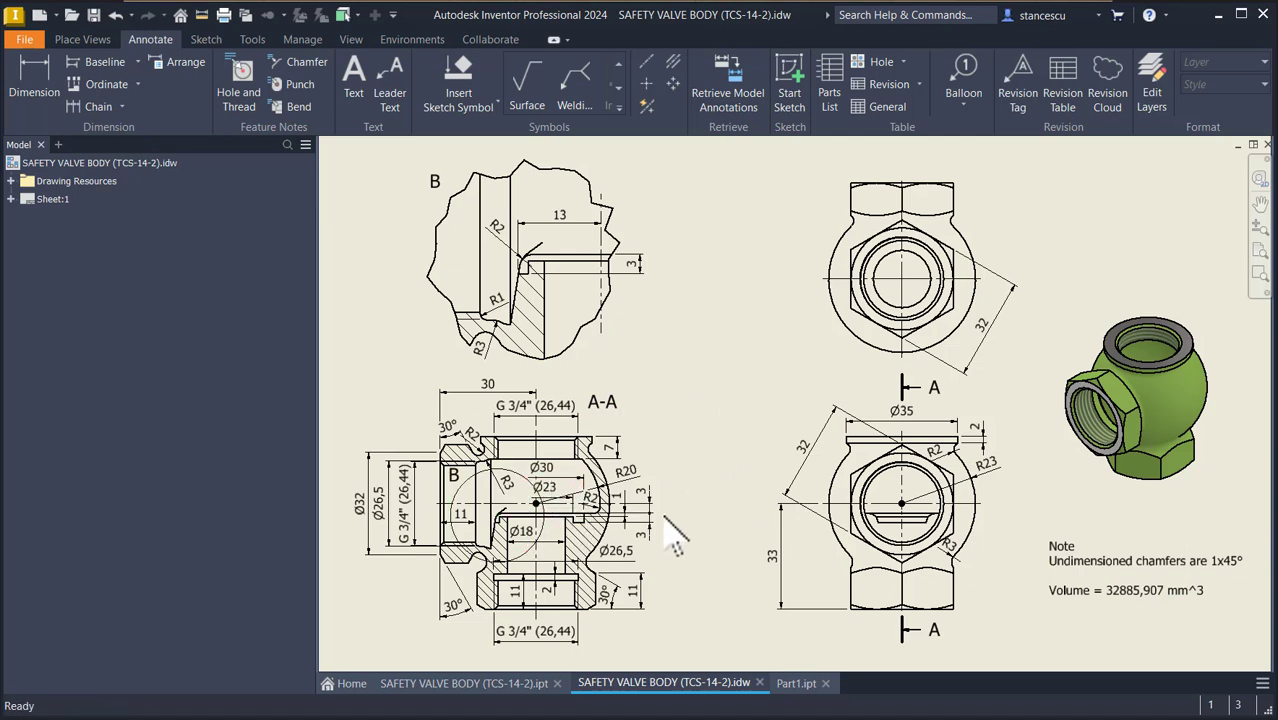
pyautogui.click(797, 683)
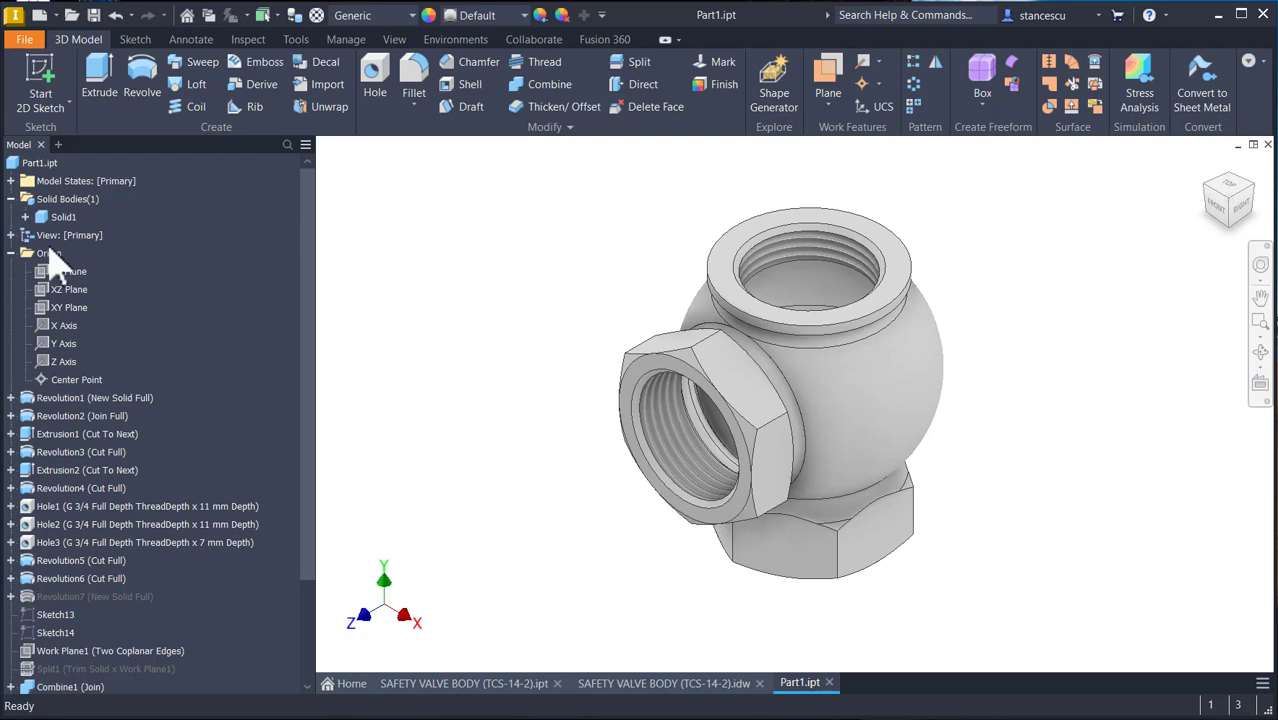
pyautogui.rightClick(22, 164)
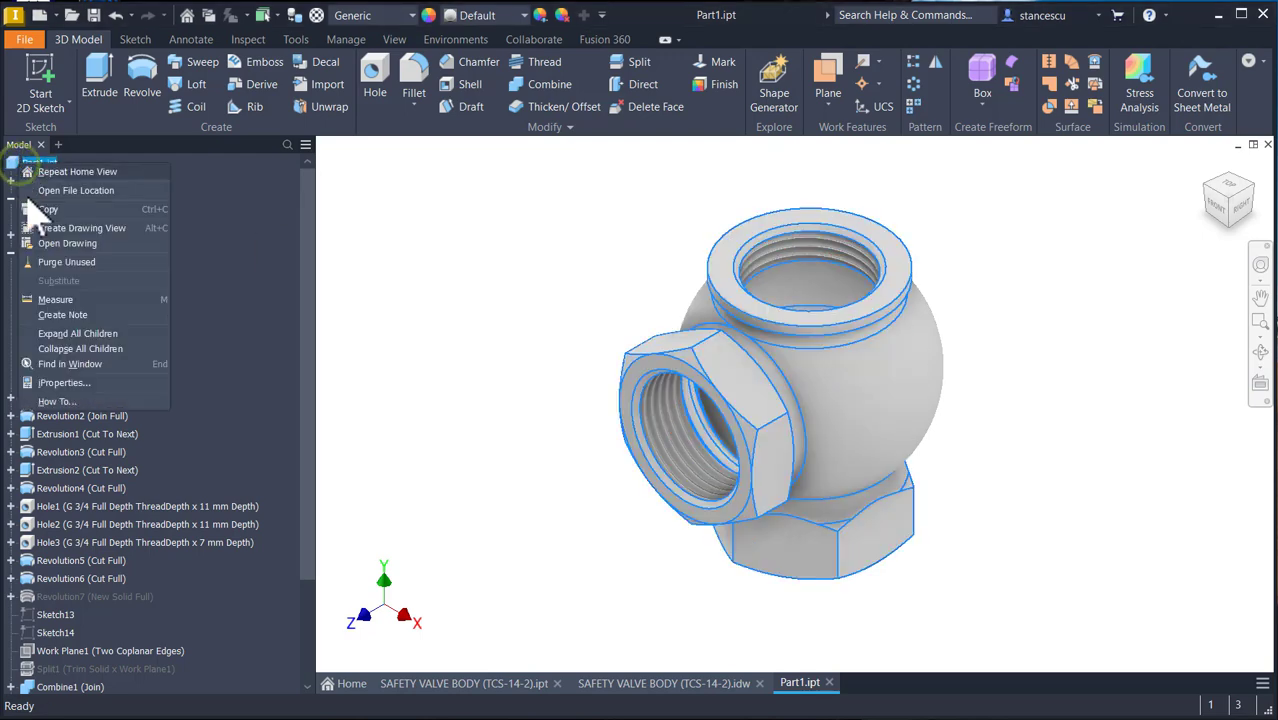
pyautogui.click(56, 348)
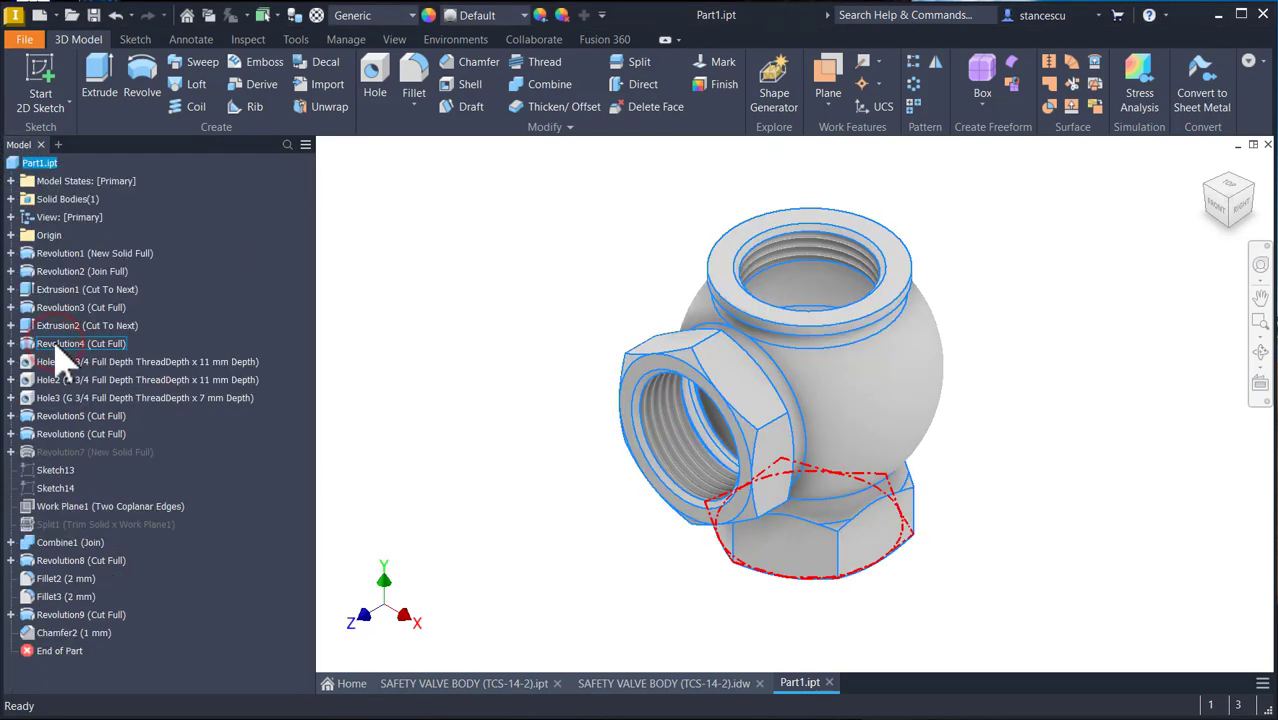
# Update the part's physical properties in iProperties and copy its volume value.
pyautogui.rightClick(31, 163)
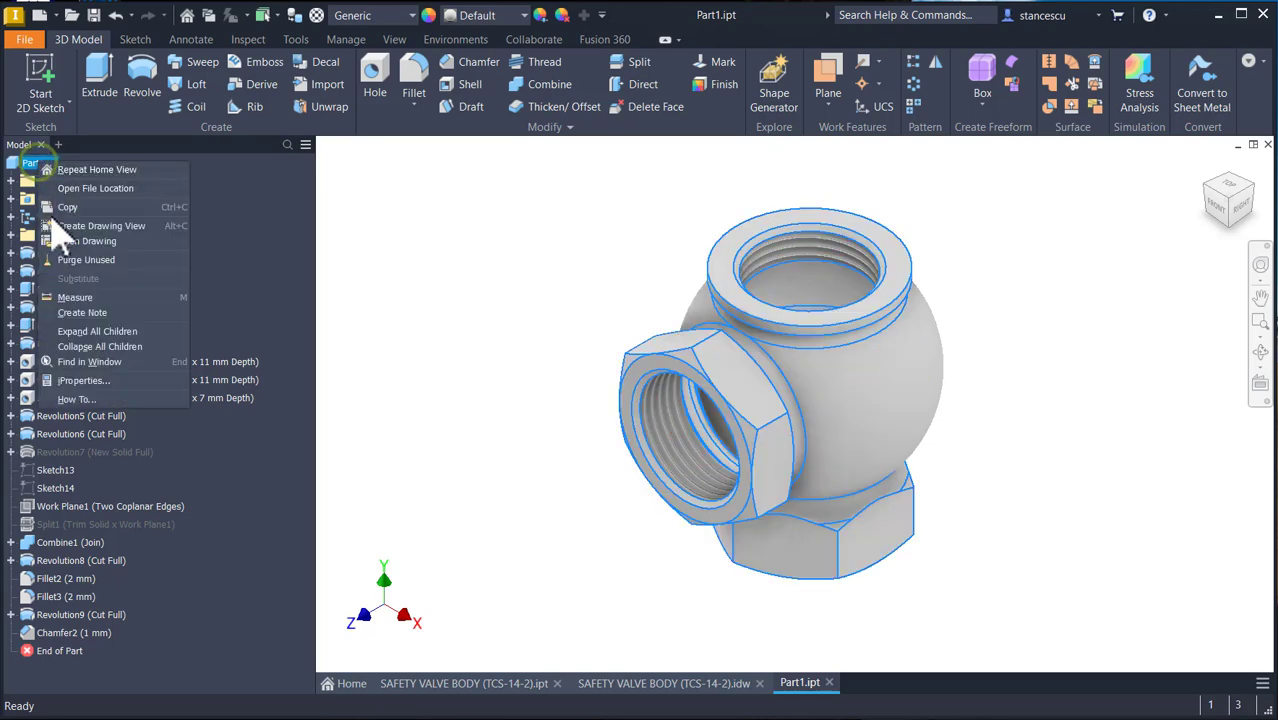
pyautogui.click(83, 380)
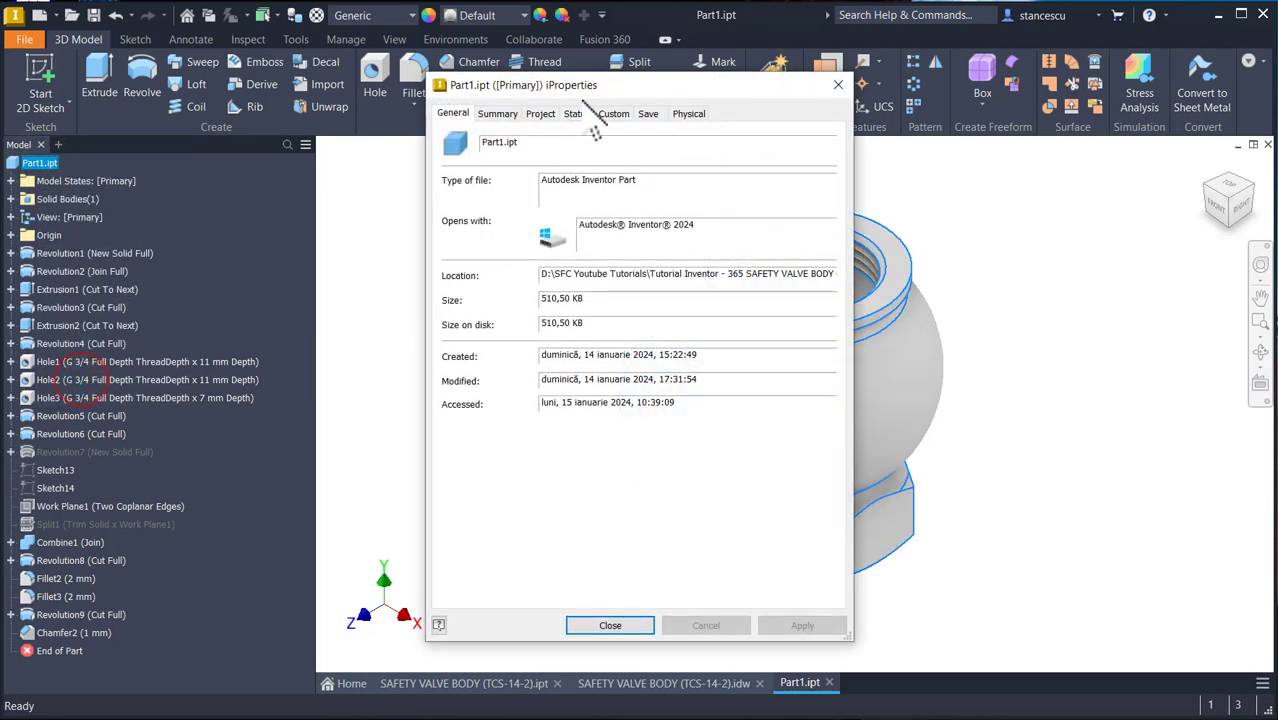
pyautogui.click(688, 113)
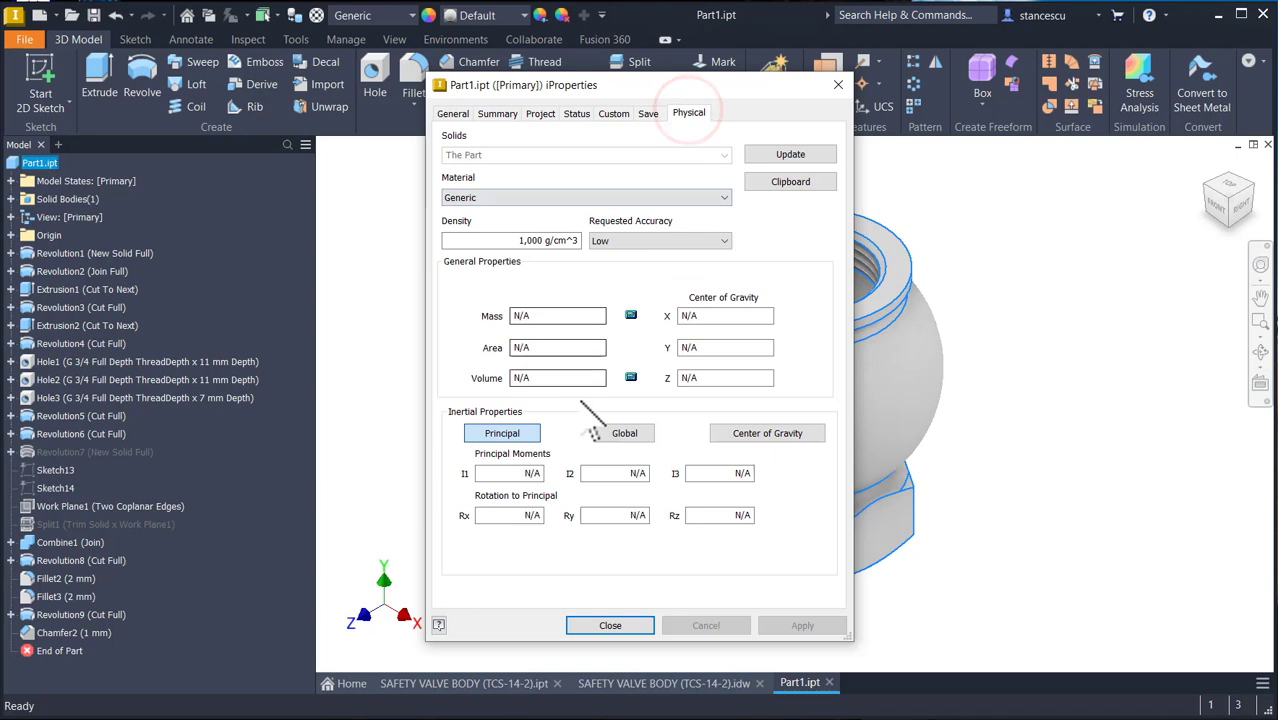
pyautogui.click(765, 157)
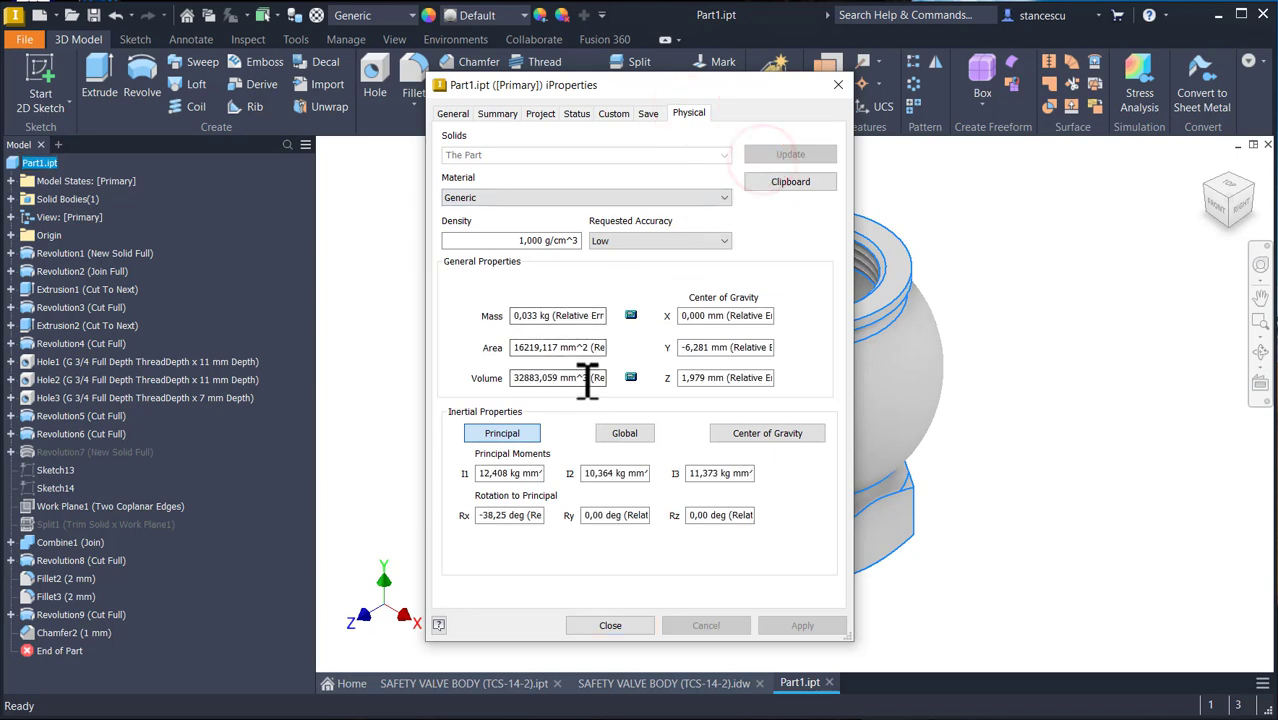
pyautogui.moveTo(590, 377); pyautogui.dragTo(500, 380)
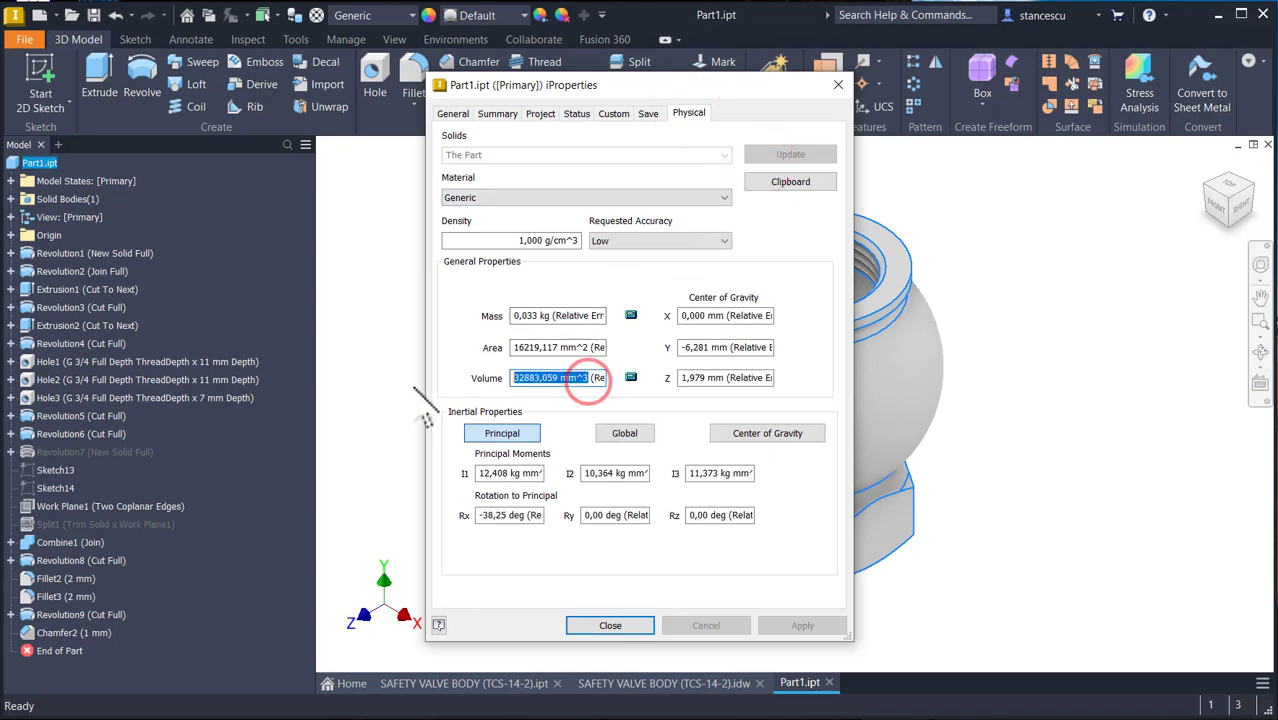
pyautogui.hotkey('ctrl', 'c')
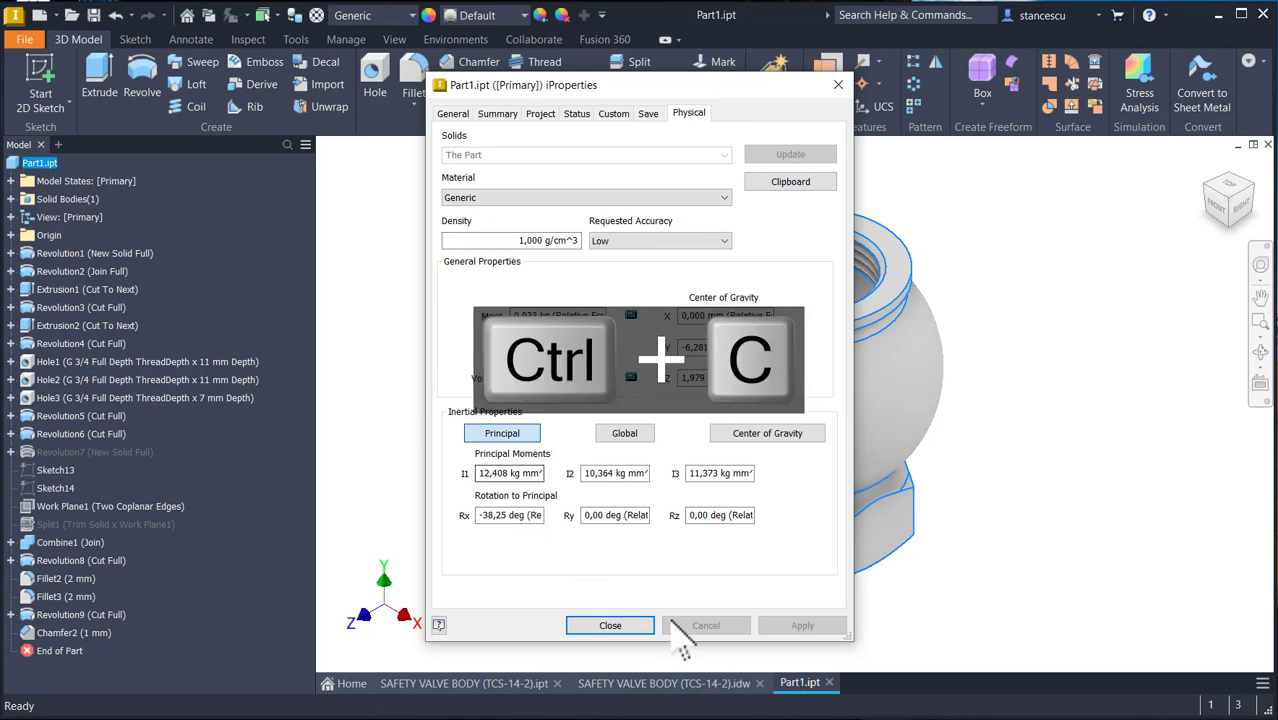
pyautogui.click(621, 626)
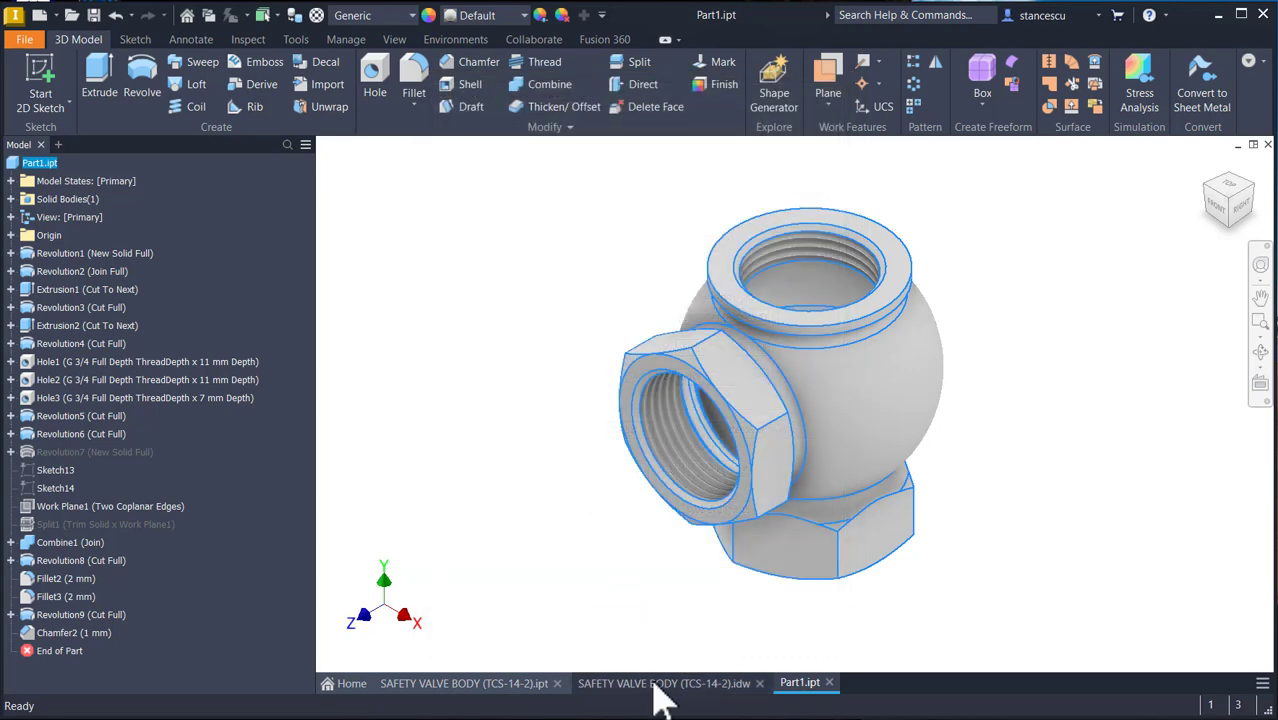
# Replace the volume value in the SAFETY VALVE BODY (TCS-14-2) drawing's note with 32883,059 mm^3.
pyautogui.click(657, 685)
pyautogui.middleClick(744, 410)
pyautogui.middleClick(744, 410)
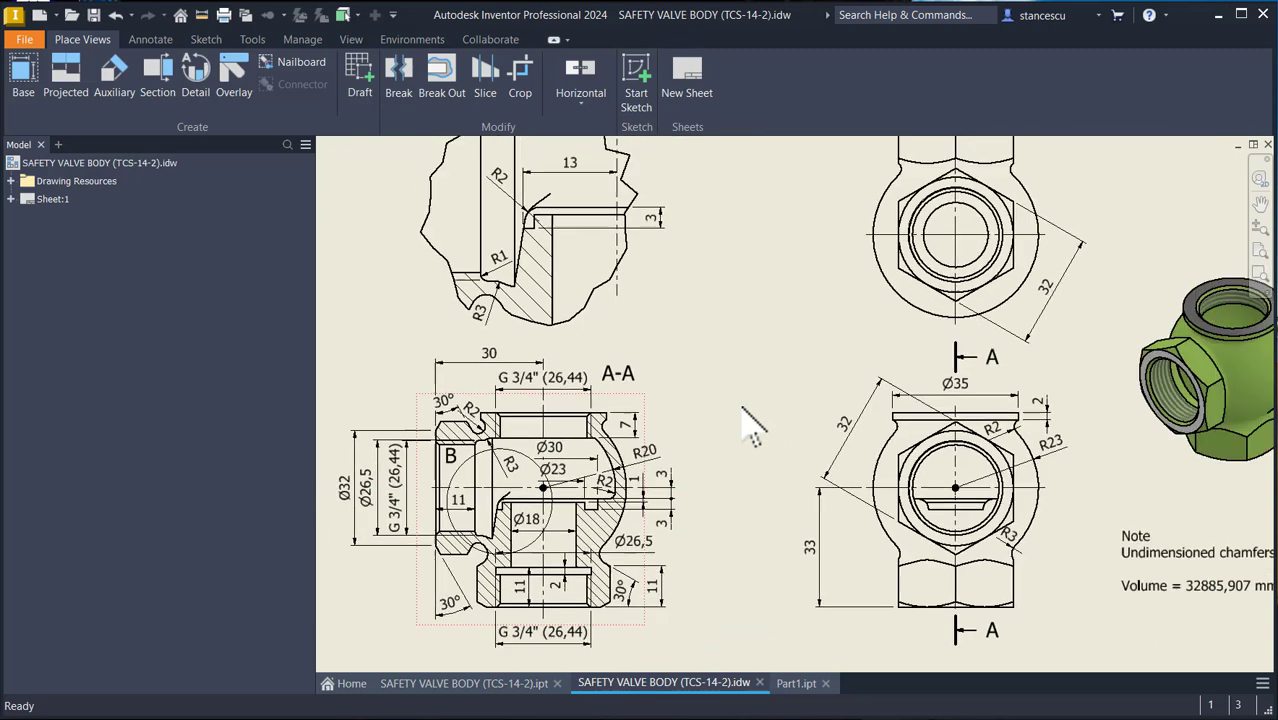
pyautogui.click(1086, 590)
pyautogui.doubleClick(1086, 590)
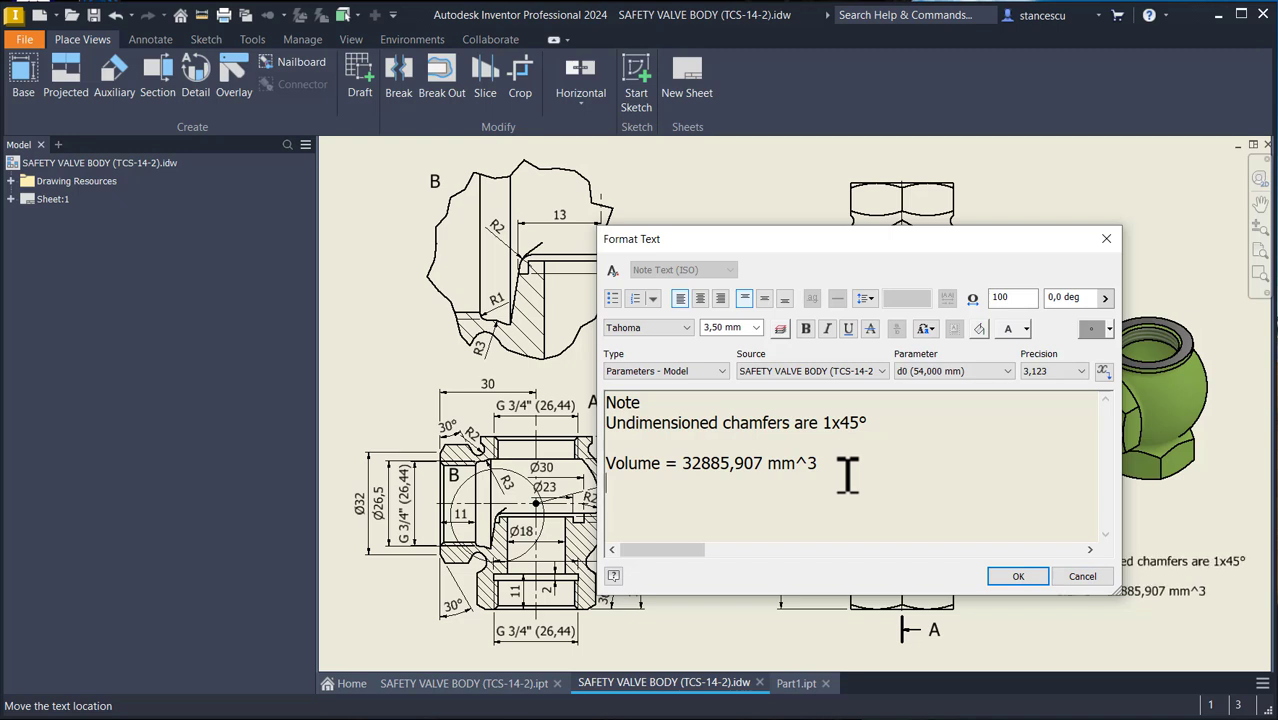
pyautogui.hotkey('ctrl', 'v')
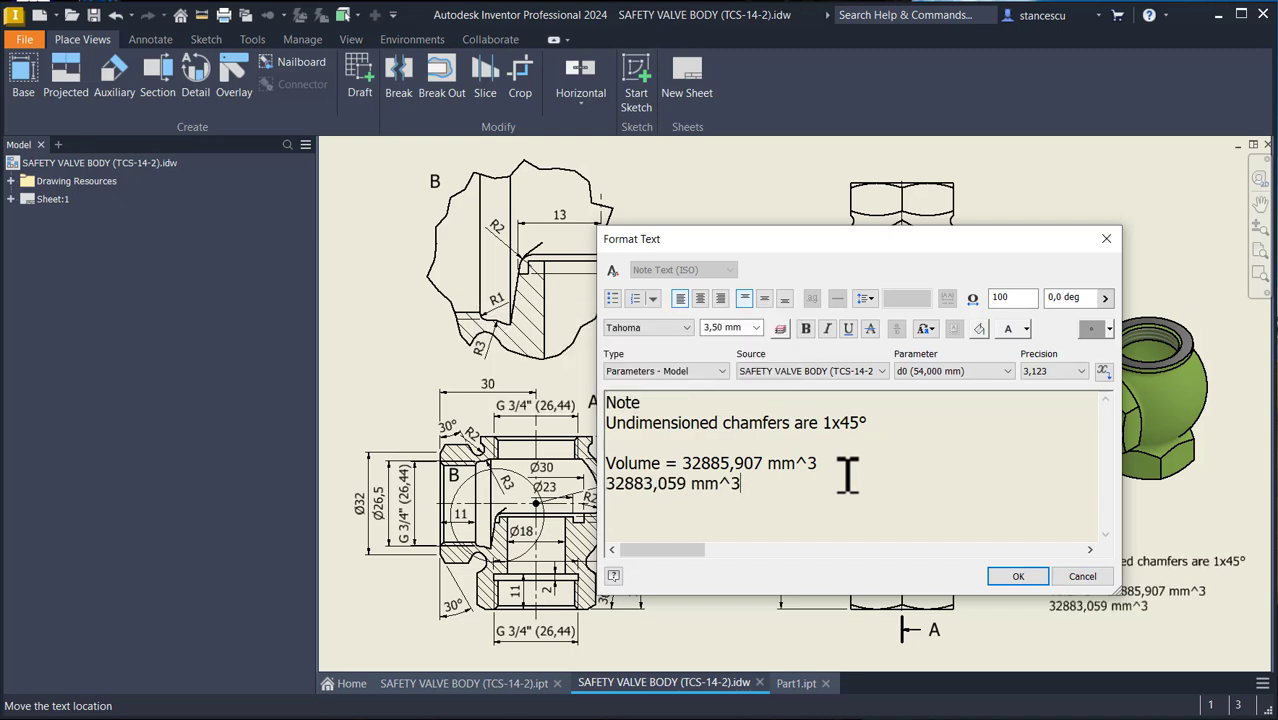
pyautogui.click(682, 462)
pyautogui.hotkey('shift', 'End')
pyautogui.press('Delete')
pyautogui.press('Delete')
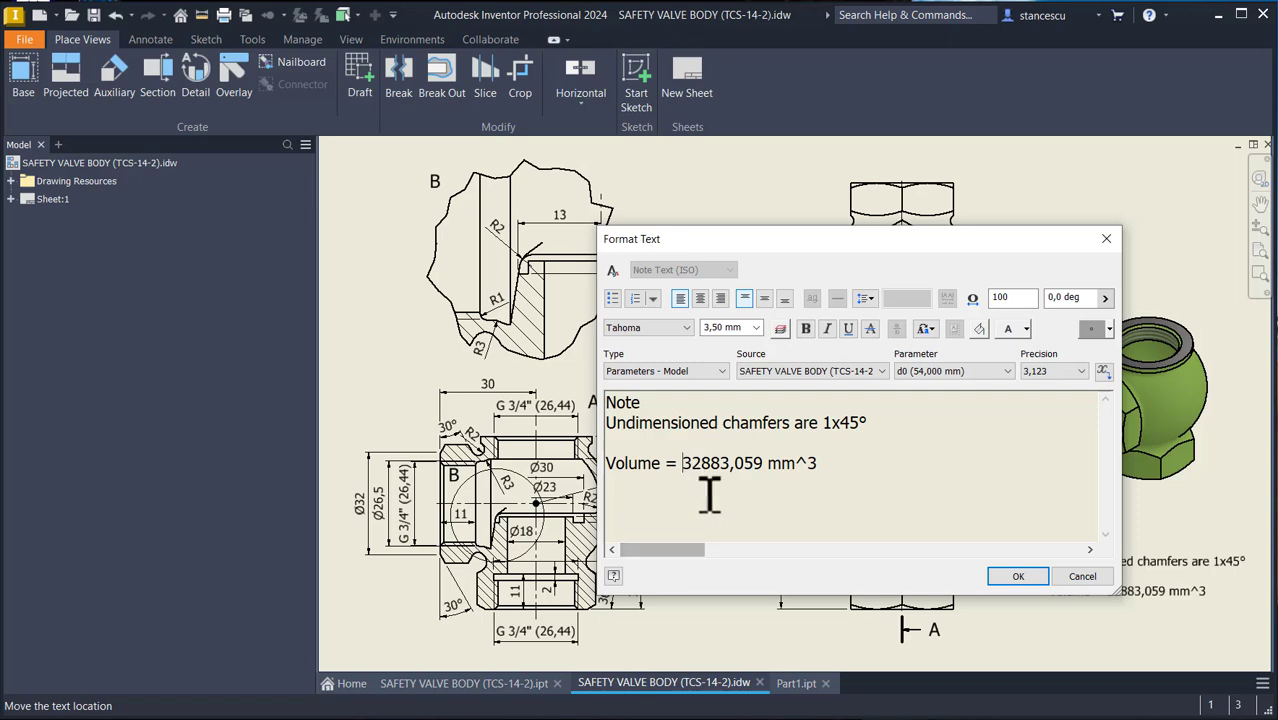
pyautogui.click(1010, 577)
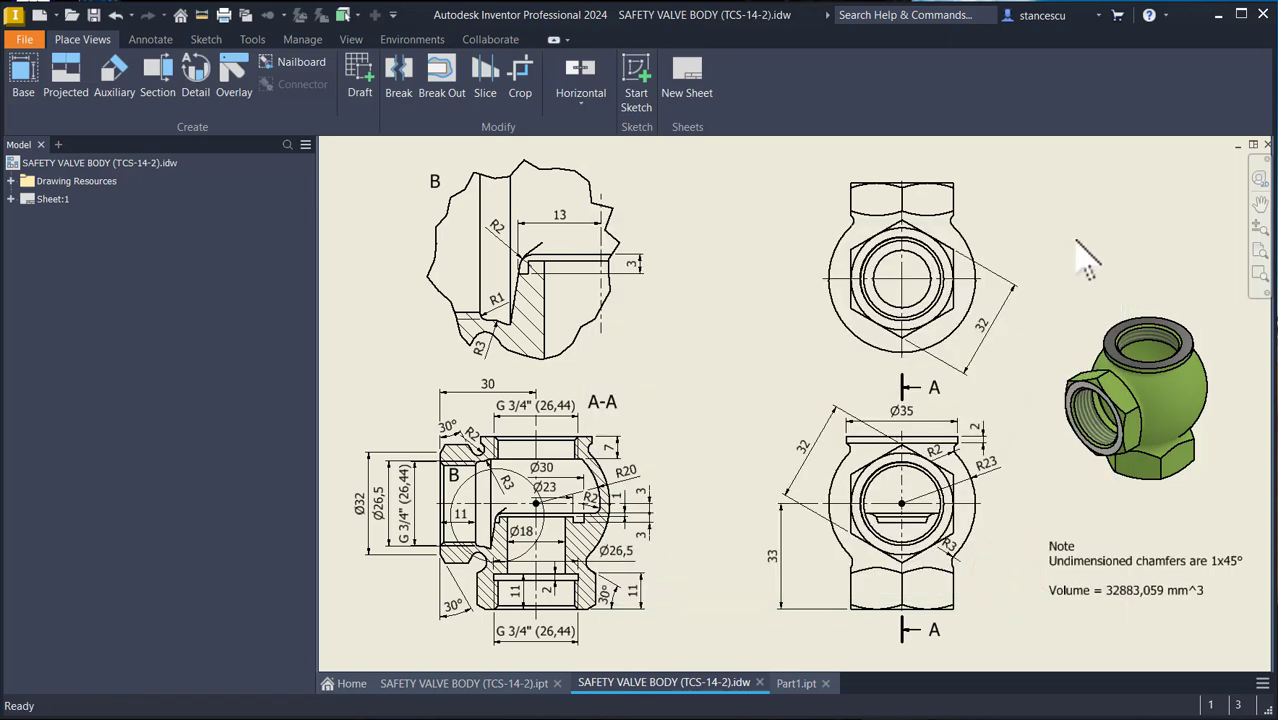
# Return to Part1.ipt and assign the material Steel, Cast to the valve body.
pyautogui.click(786, 686)
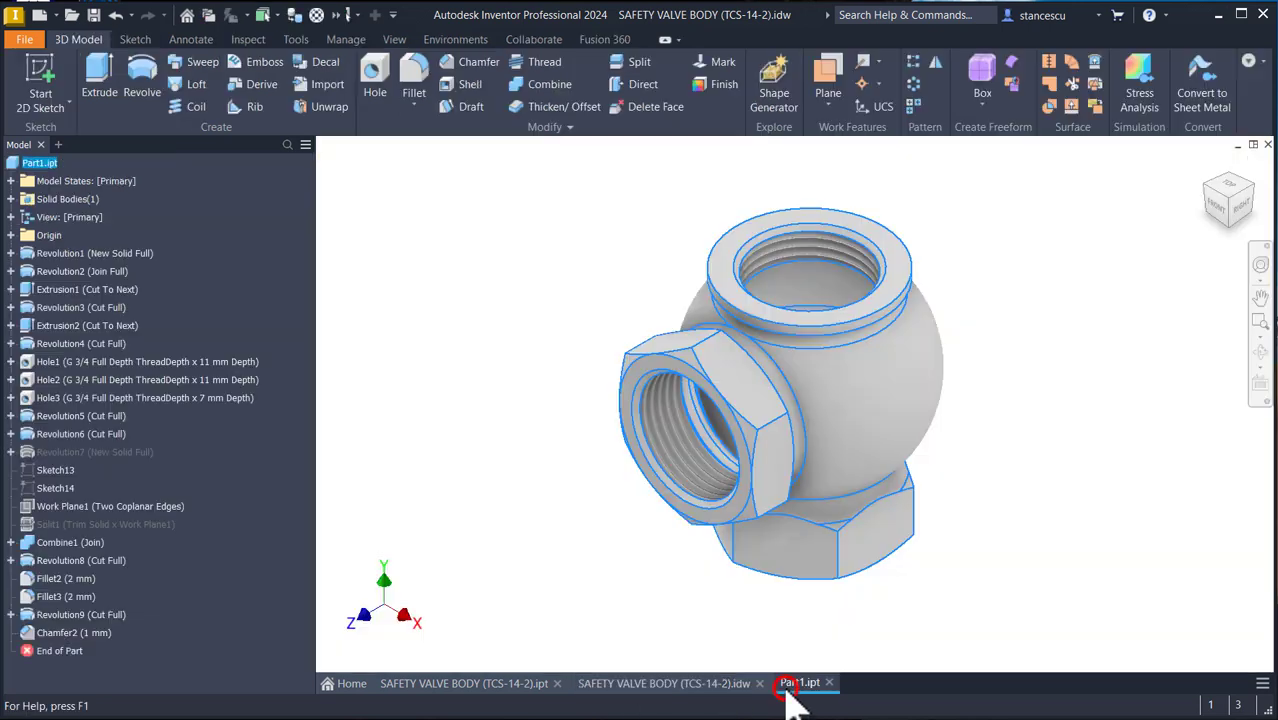
pyautogui.click(530, 309)
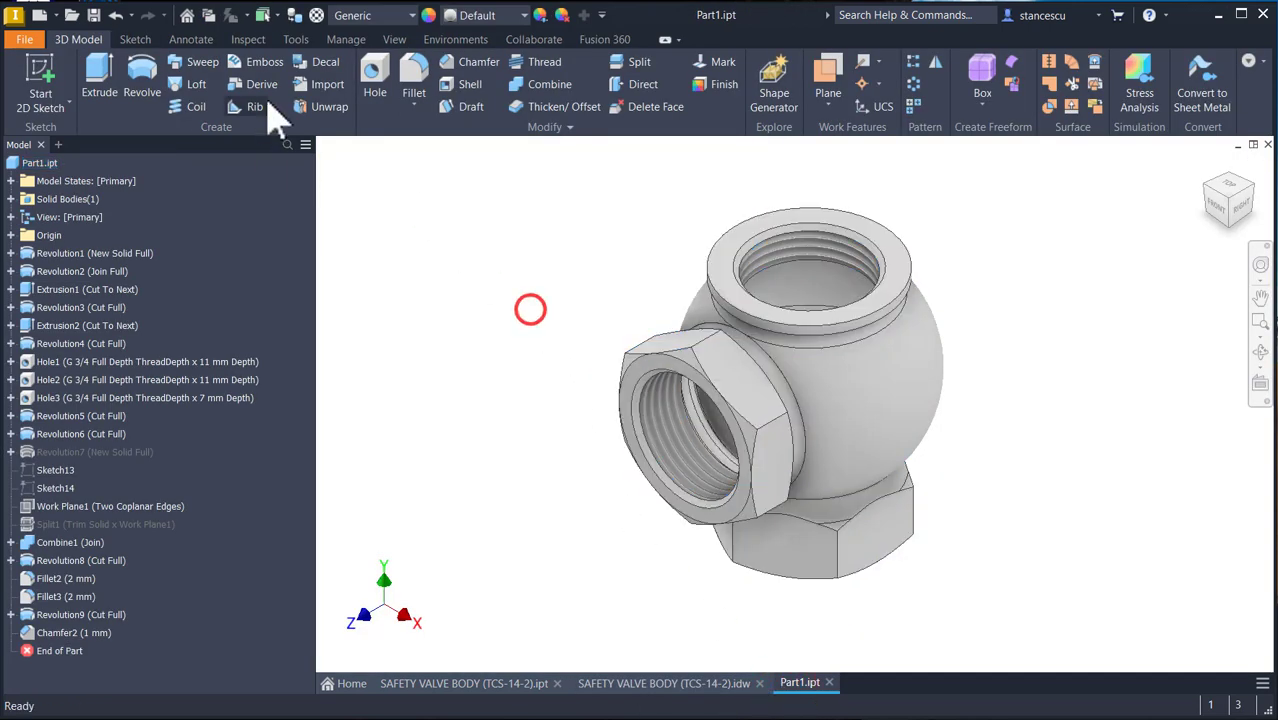
pyautogui.click(405, 15)
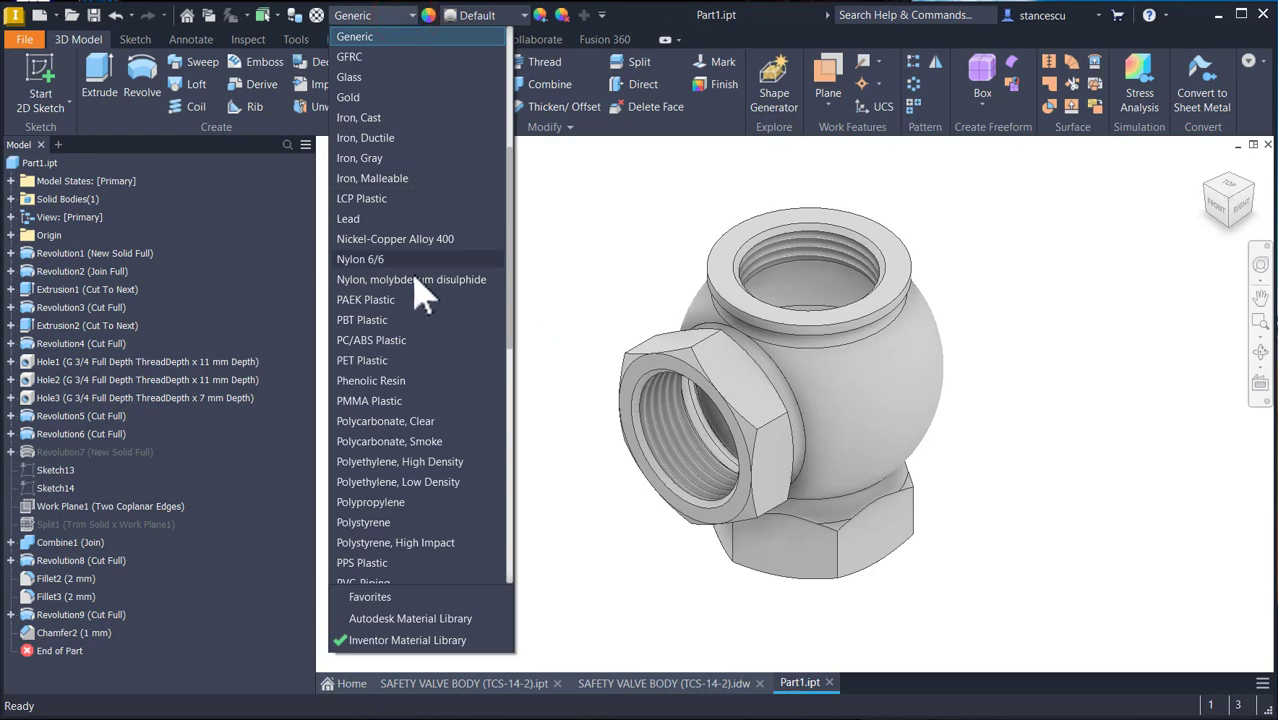
pyautogui.scroll(-8, 415, 330)
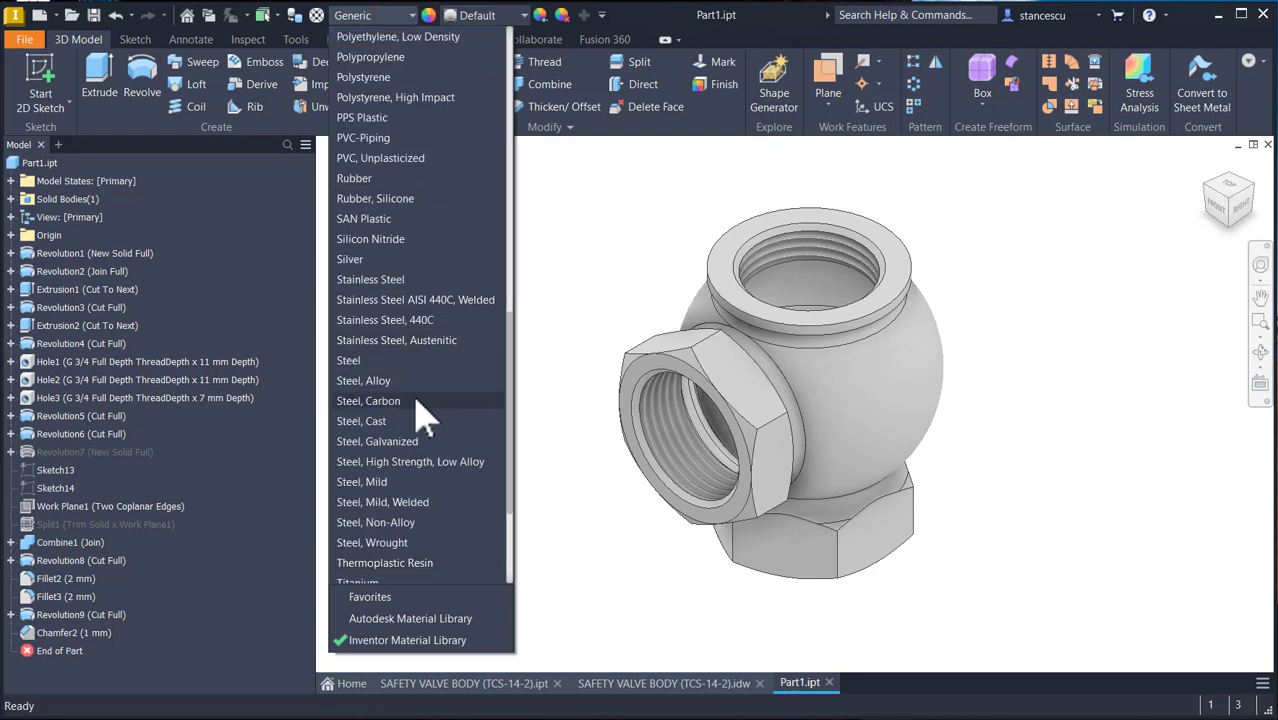
pyautogui.click(418, 421)
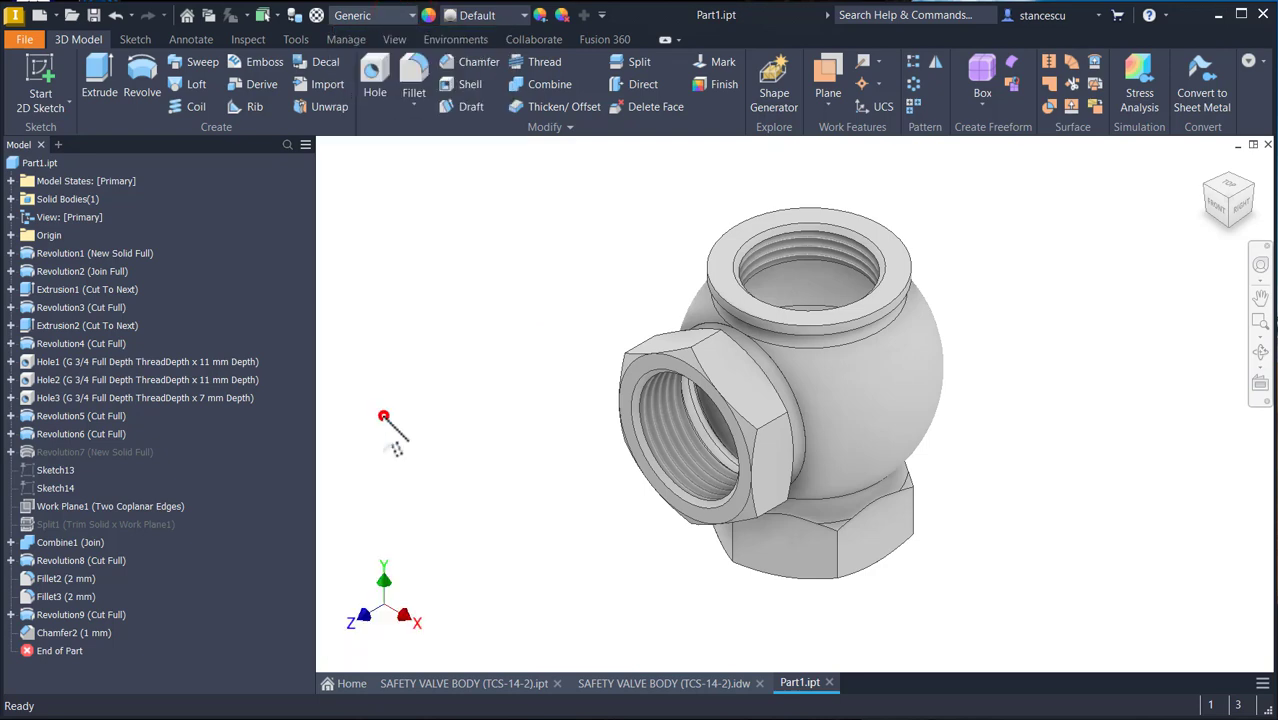
# Set the whole valve body's appearance to Olive Green.
pyautogui.click(500, 16)
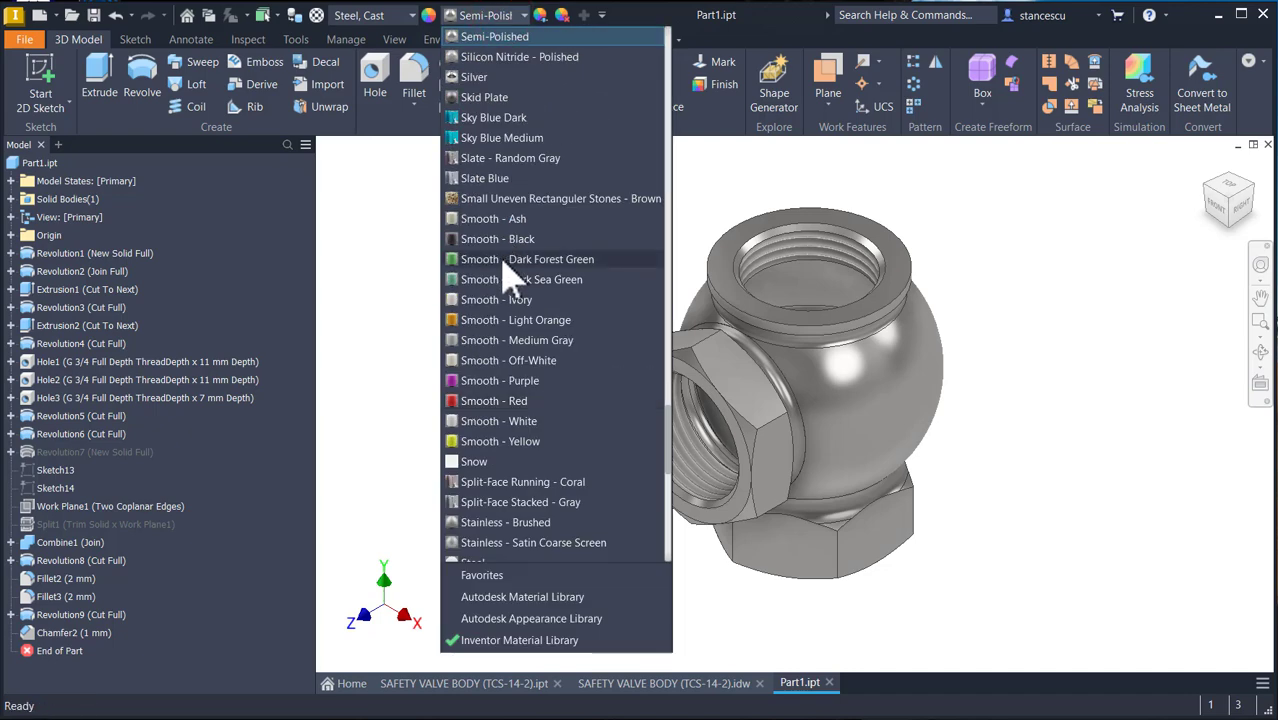
pyautogui.scroll(10, 510, 268)
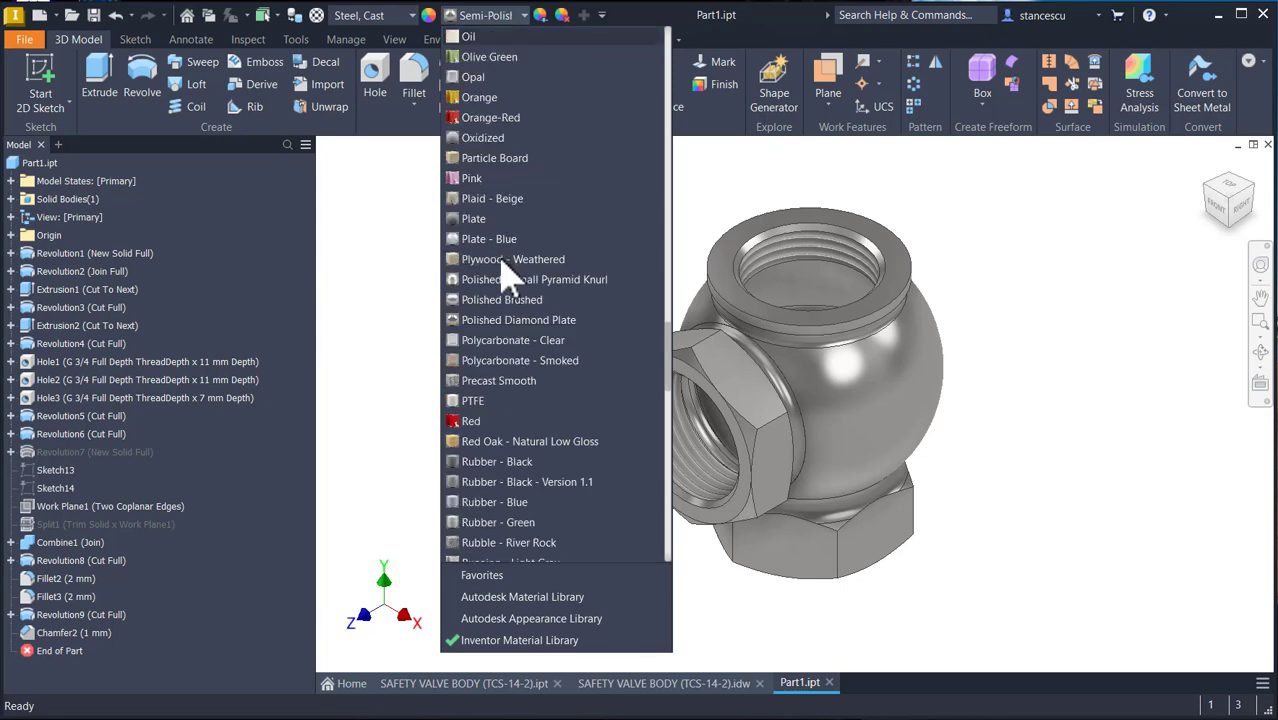
pyautogui.click(494, 58)
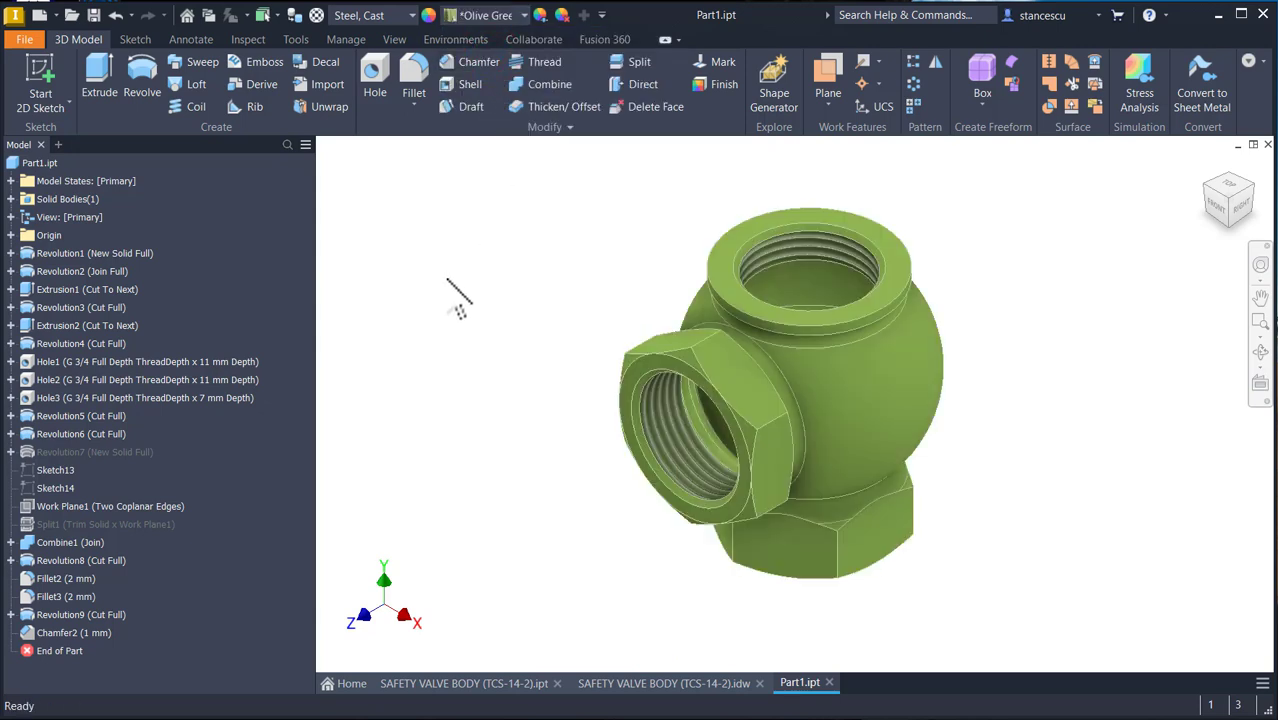
# Apply the Steel - Polished appearance to the upper flange's annular face, the lower hex port's end face and the internal machined face, restoring the home view.
pyautogui.click(728, 262)
pyautogui.keyDown('shift'); pyautogui.click(637, 362); pyautogui.keyUp('shift')
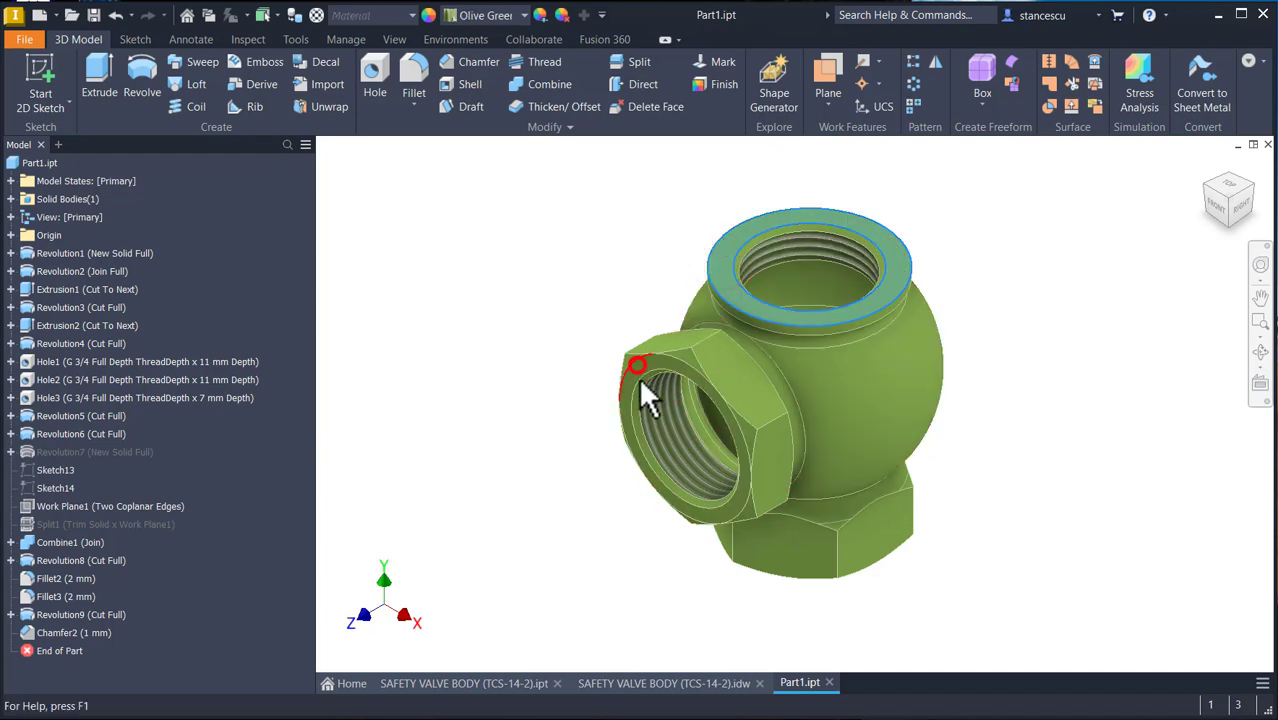
pyautogui.keyDown('shift'); pyautogui.moveTo(1065, 492); pyautogui.dragTo(1040, 546, button='middle'); pyautogui.keyUp('shift')
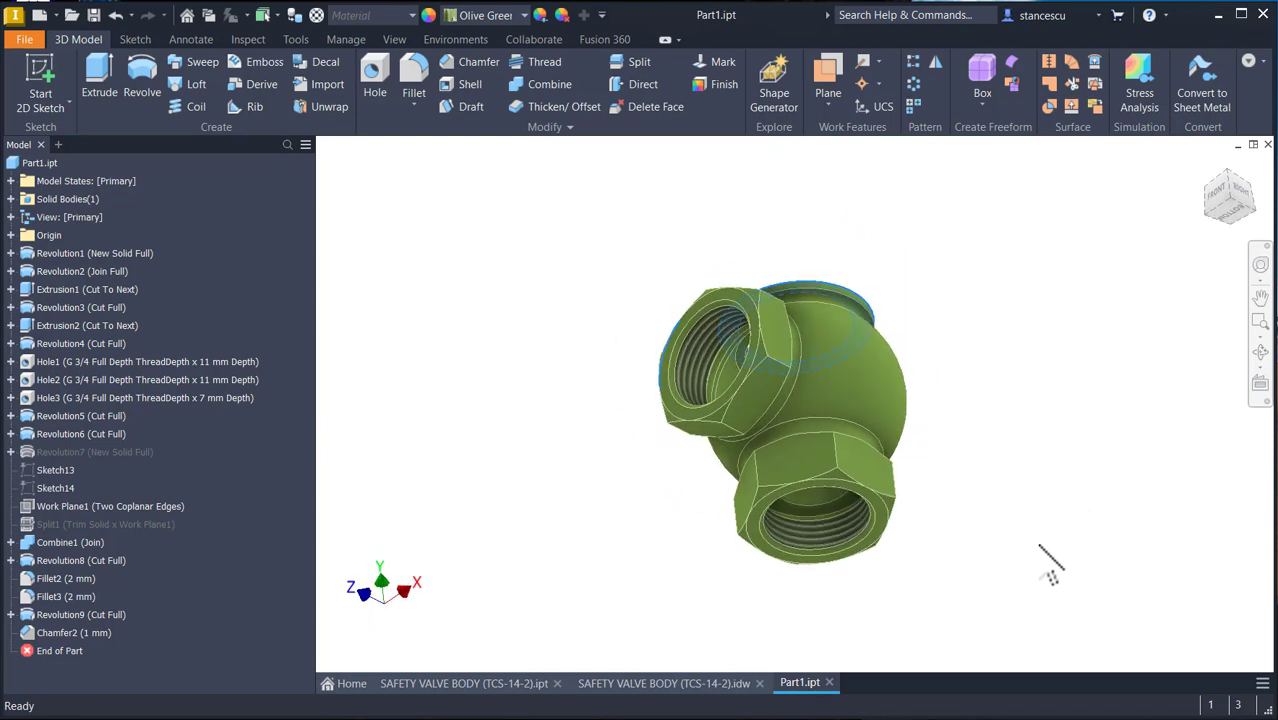
pyautogui.scroll(-3, 893, 540)
pyautogui.click(882, 522)
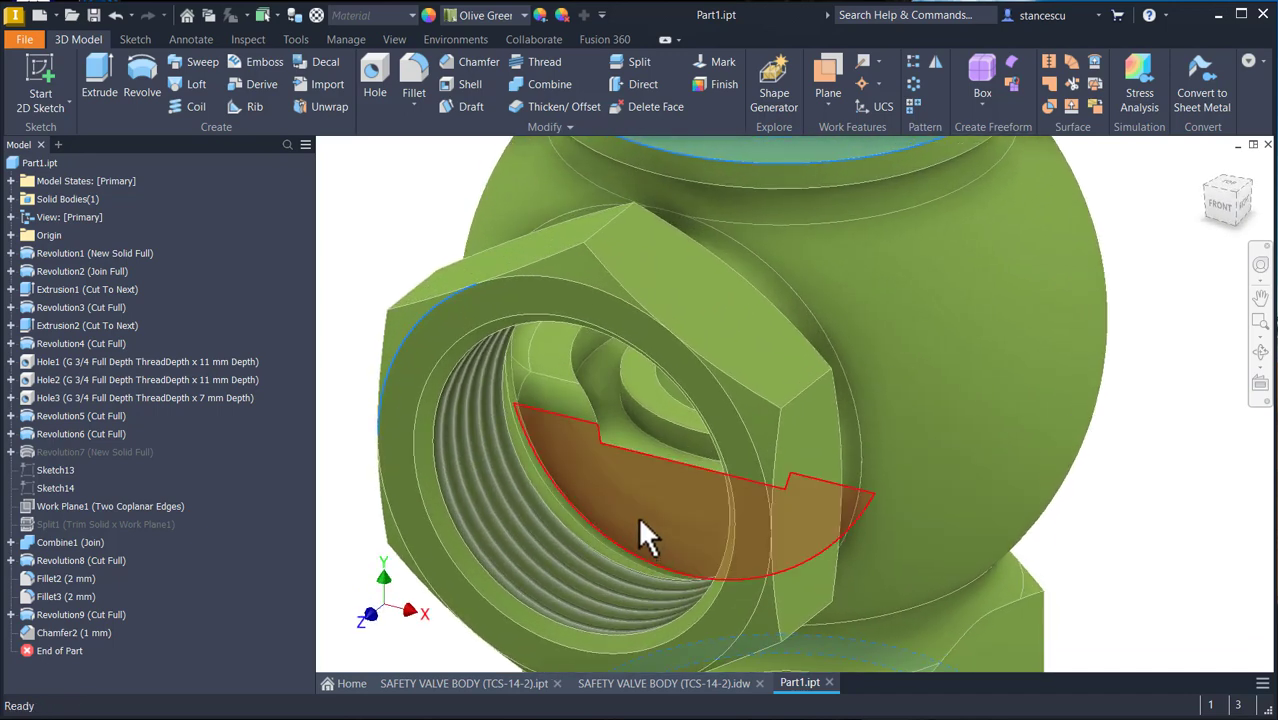
pyautogui.click(617, 461)
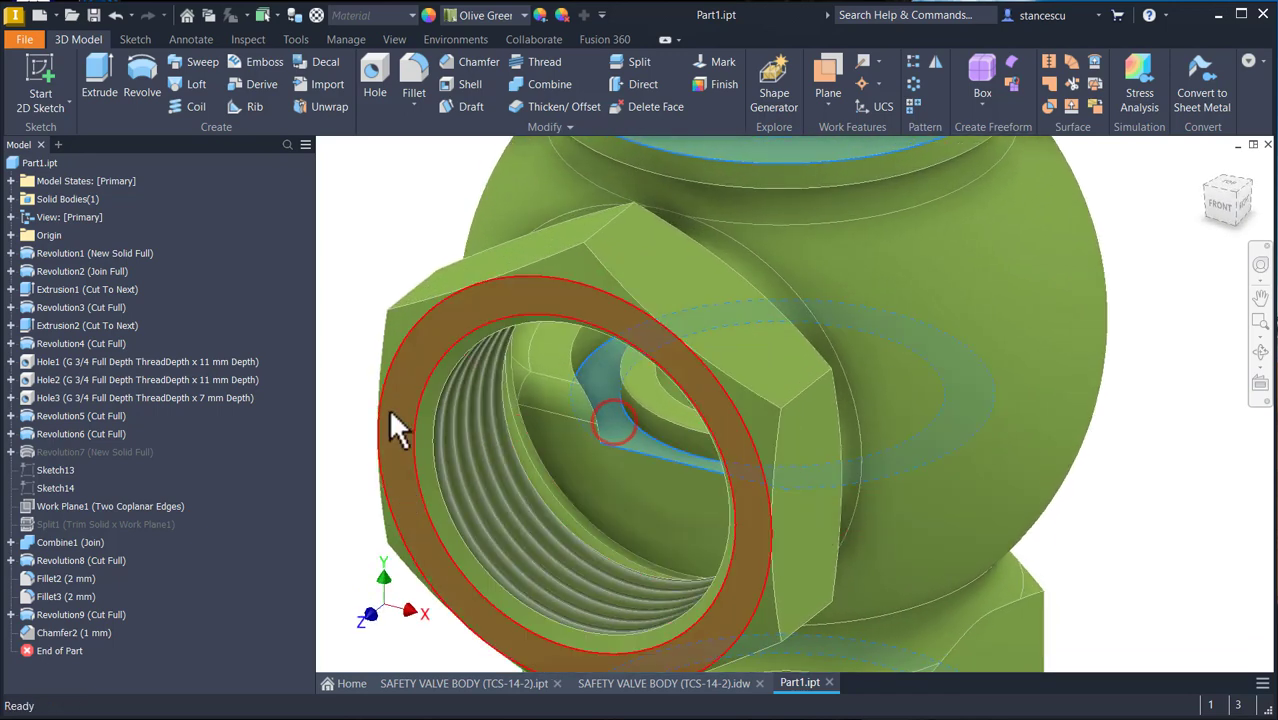
pyautogui.click(523, 16)
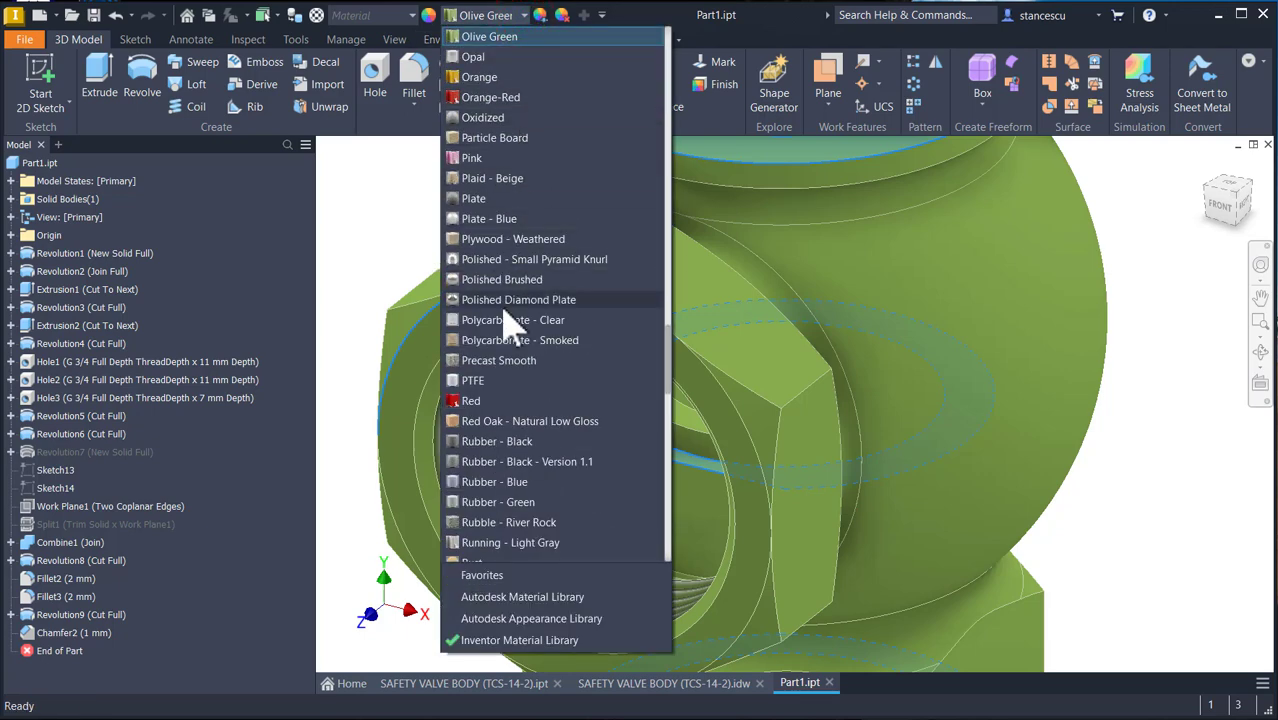
pyautogui.scroll(-5, 510, 330)
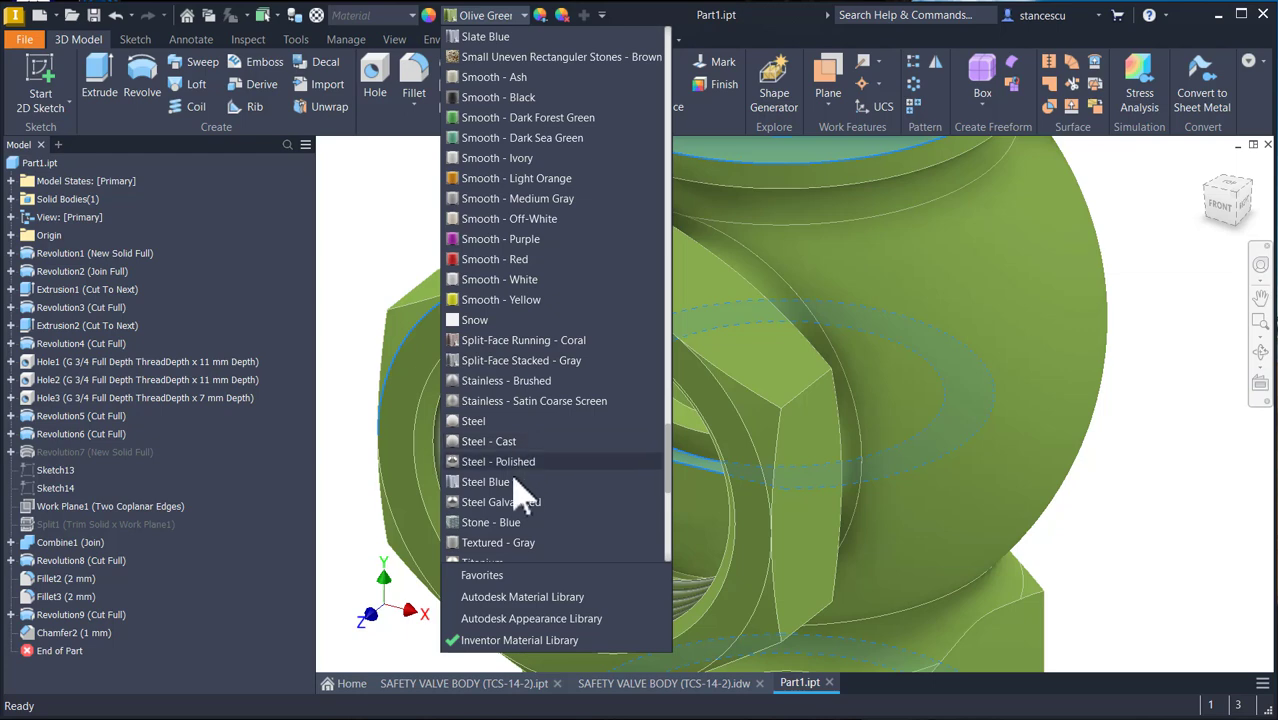
pyautogui.click(533, 486)
pyautogui.click(1145, 328)
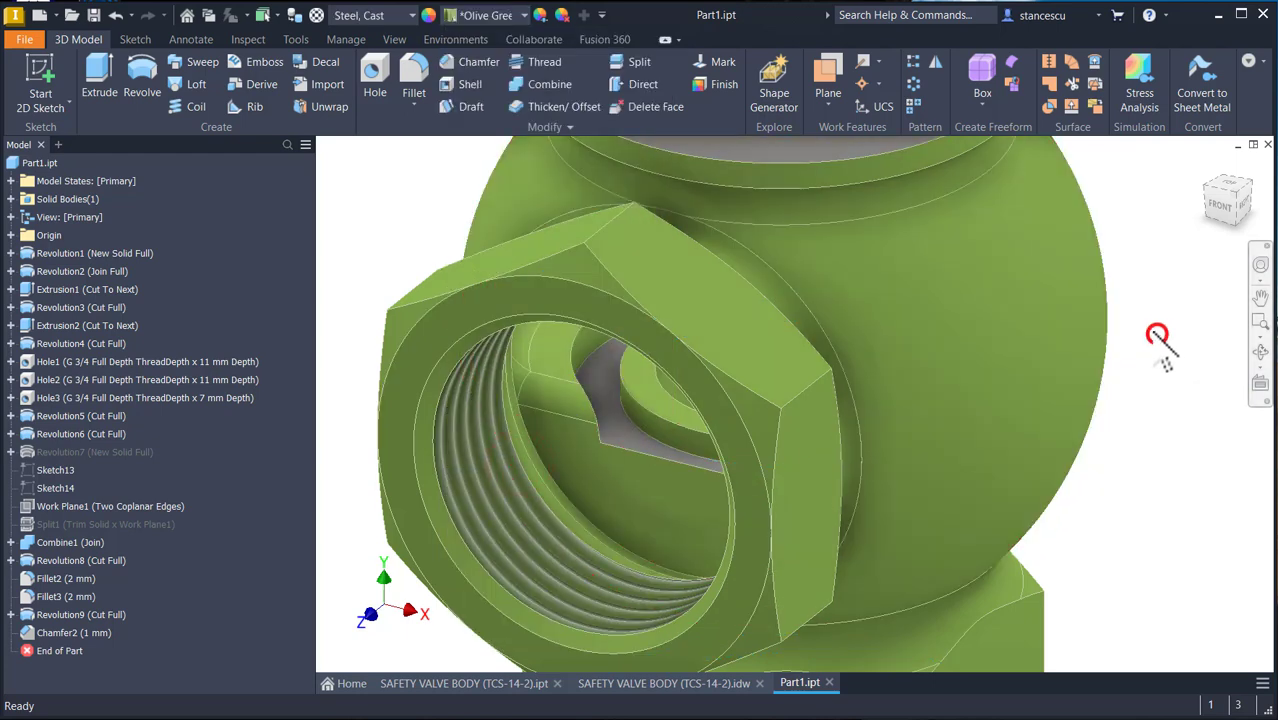
pyautogui.press('F6')
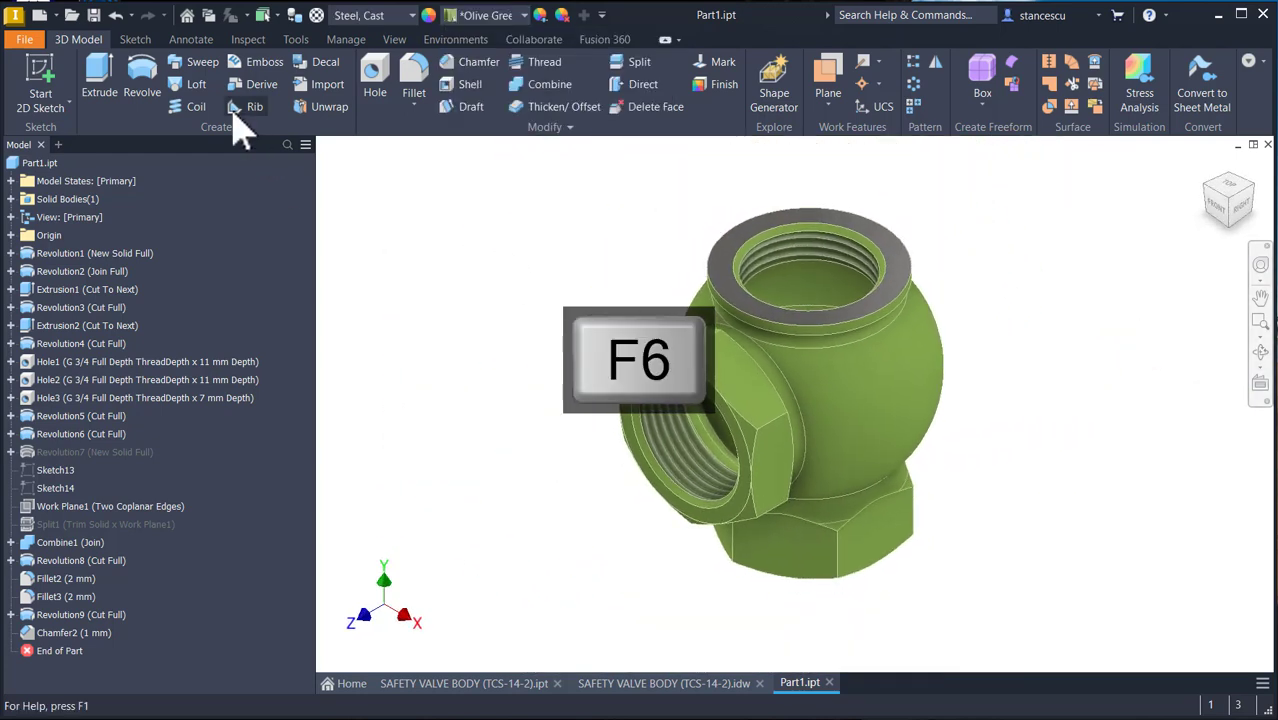
# Set the visual style of Part1.ipt to Shaded, without visible edges.
pyautogui.click(390, 39)
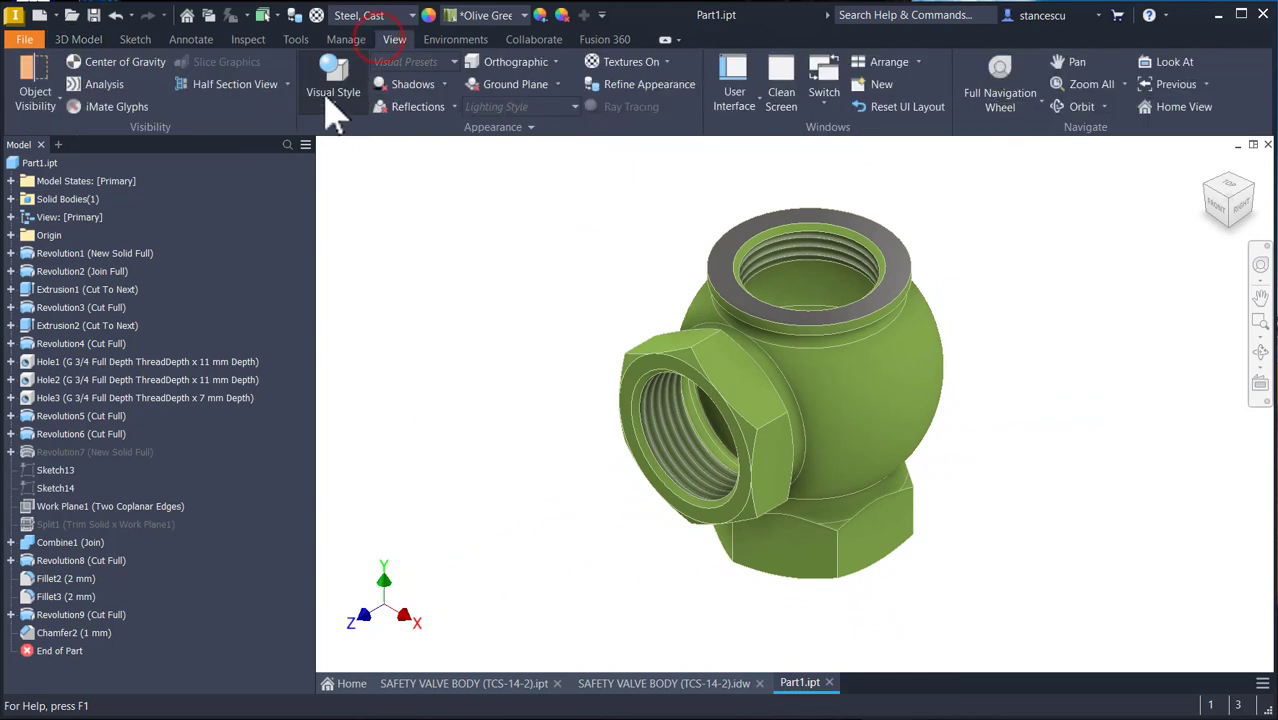
pyautogui.click(336, 96)
pyautogui.click(372, 180)
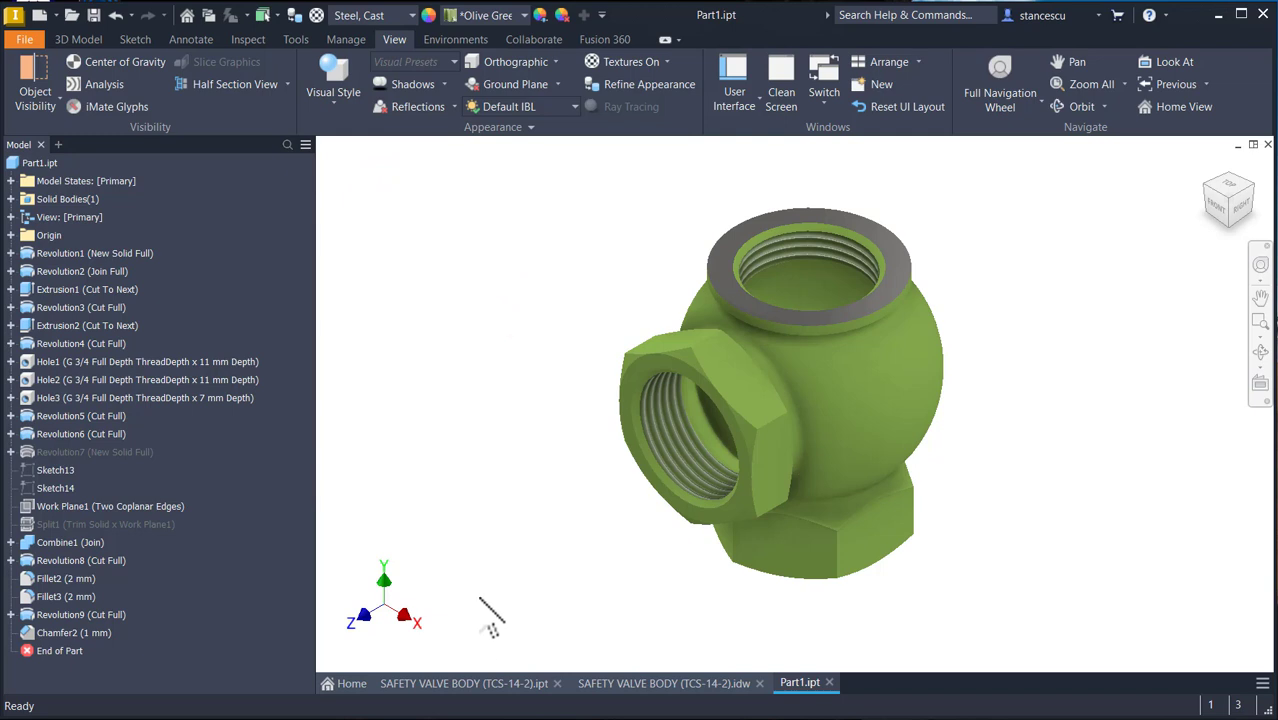
# Switch to SAFETY VALVE BODY (TCS-14-2).ipt and set its visual style to Shaded as well.
pyautogui.click(468, 683)
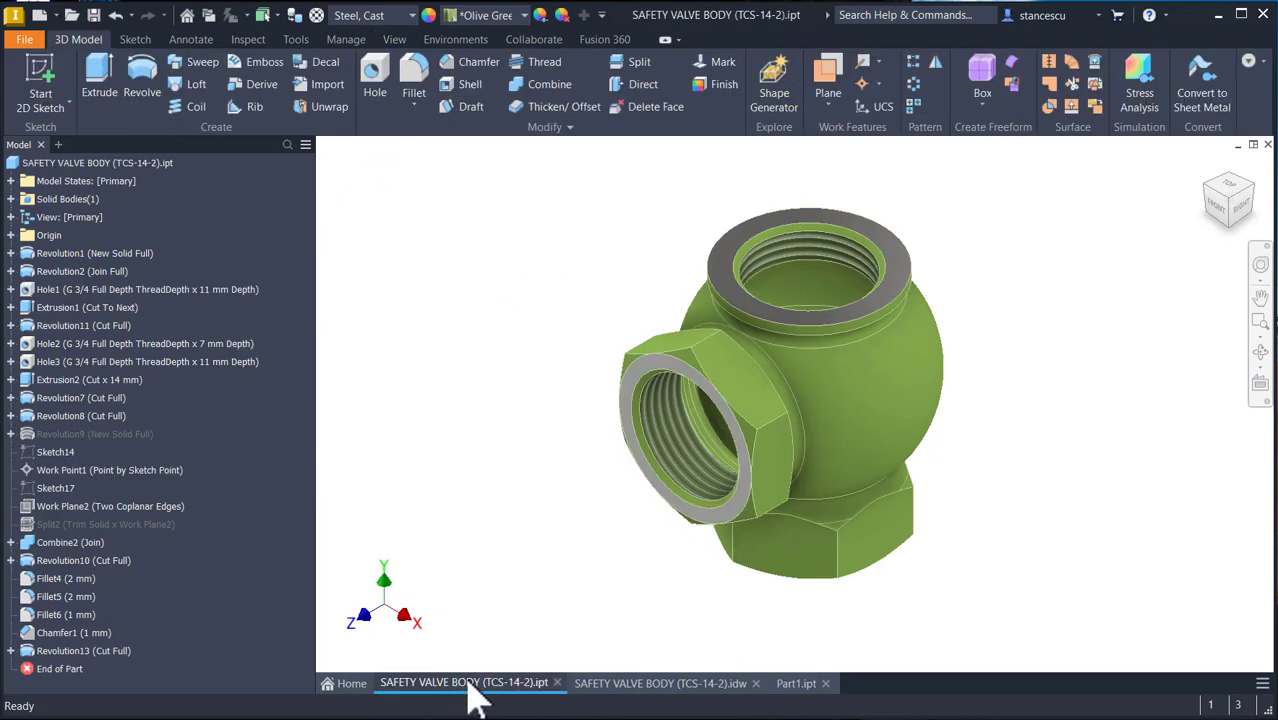
pyautogui.click(393, 40)
pyautogui.click(333, 78)
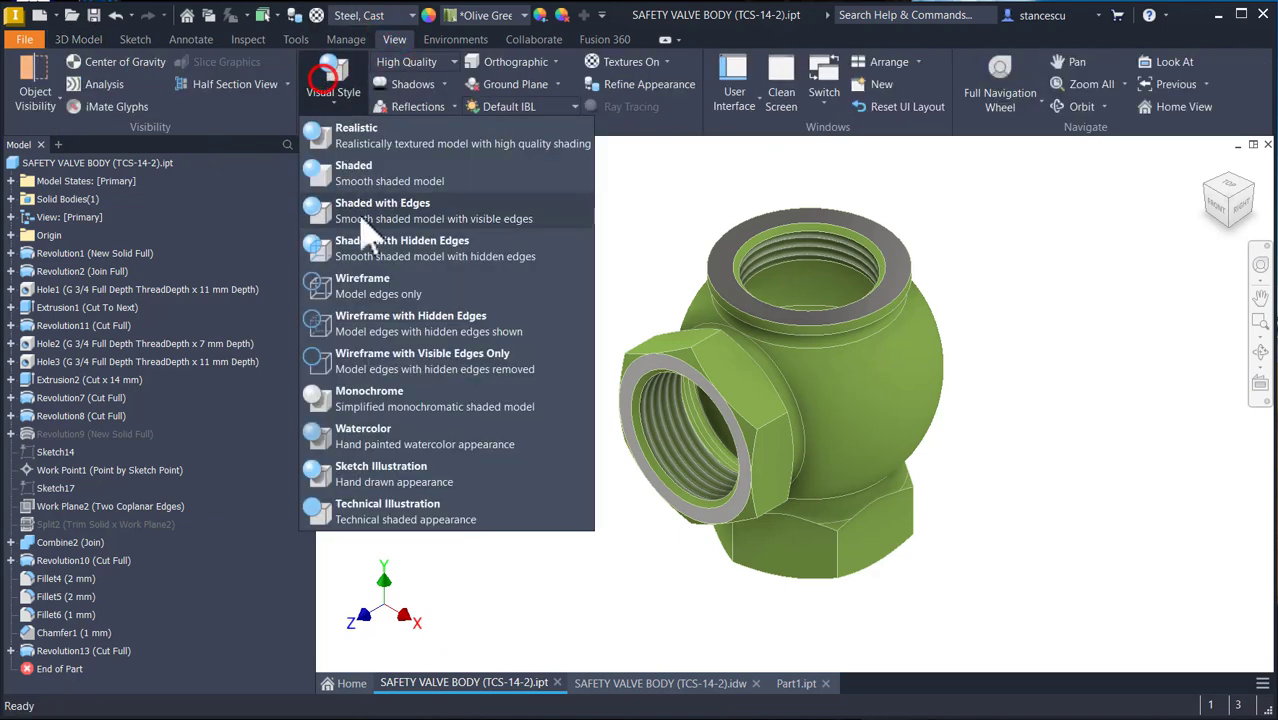
pyautogui.click(352, 185)
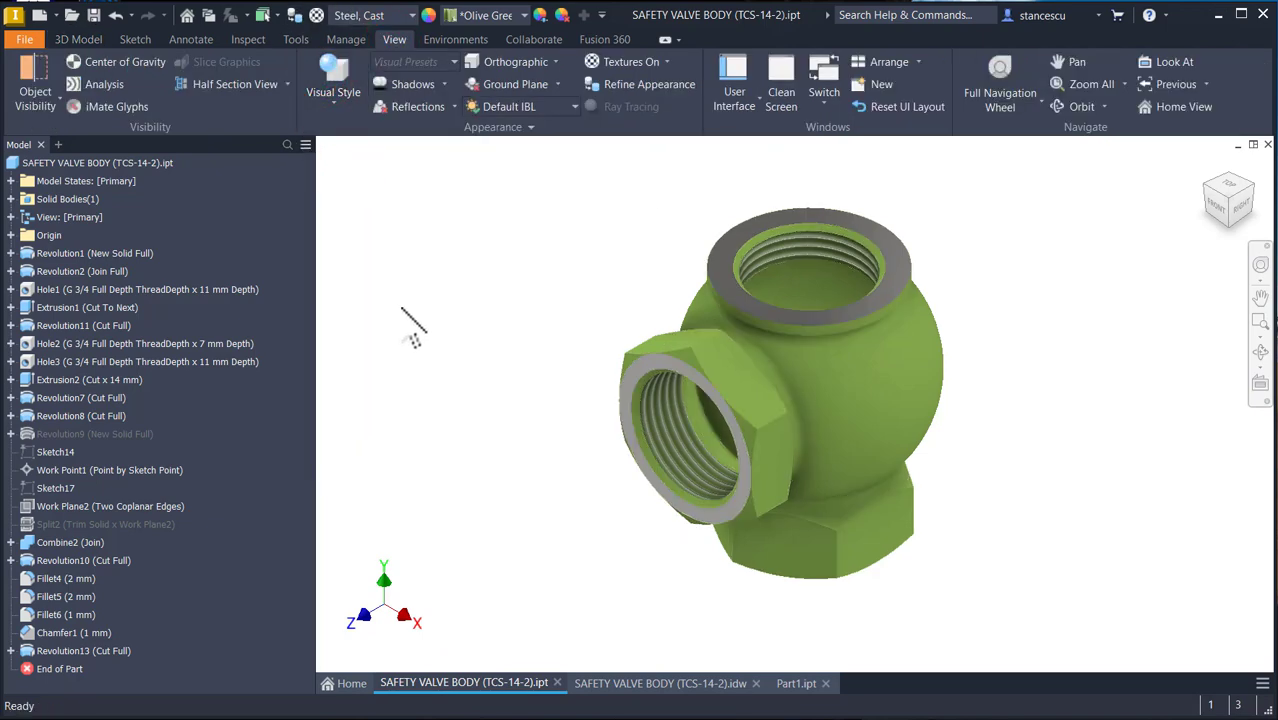
# Check the side port against the reference part and apply Steel - Polished to the annular end face of that port in Part1.ipt.
pyautogui.click(797, 684)
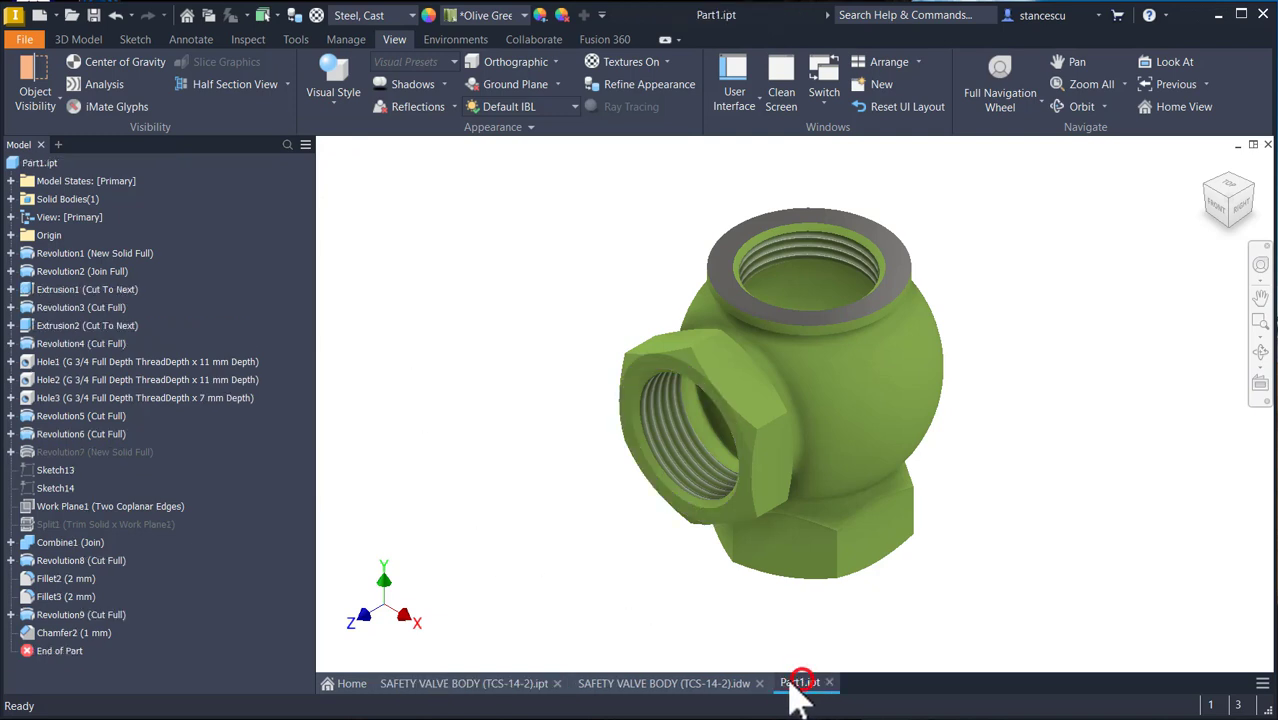
pyautogui.click(487, 686)
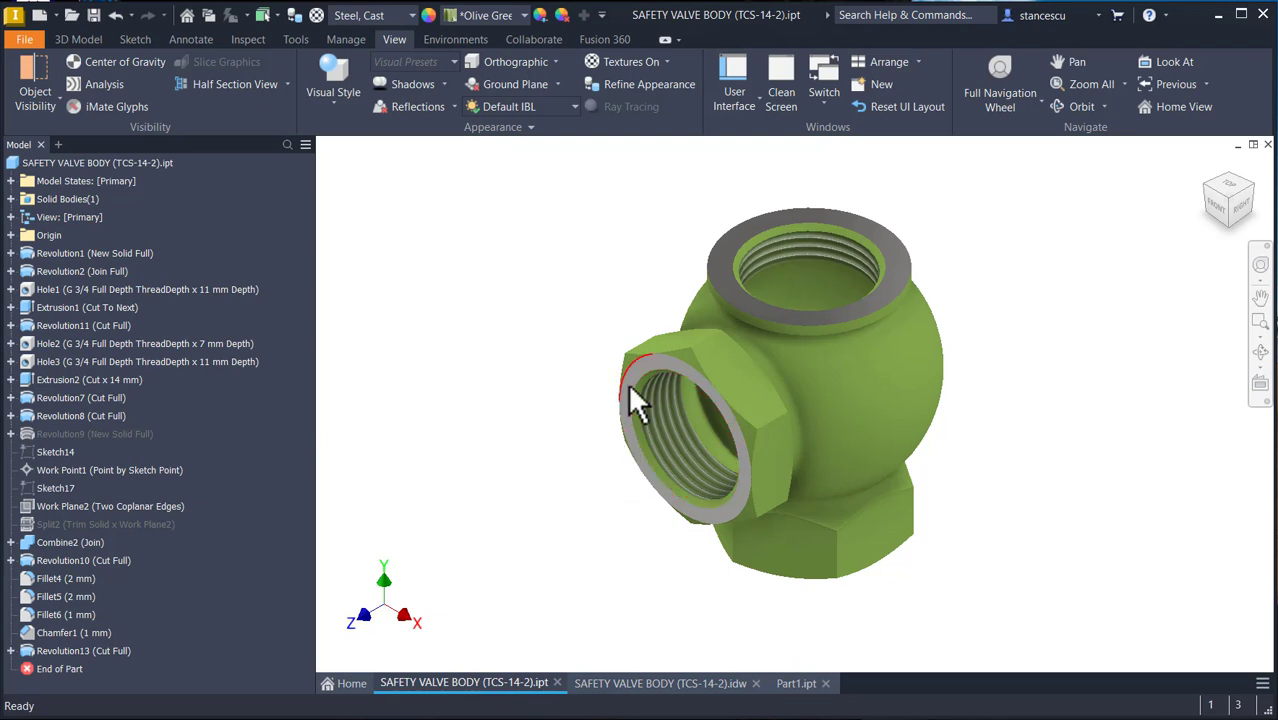
pyautogui.click(797, 684)
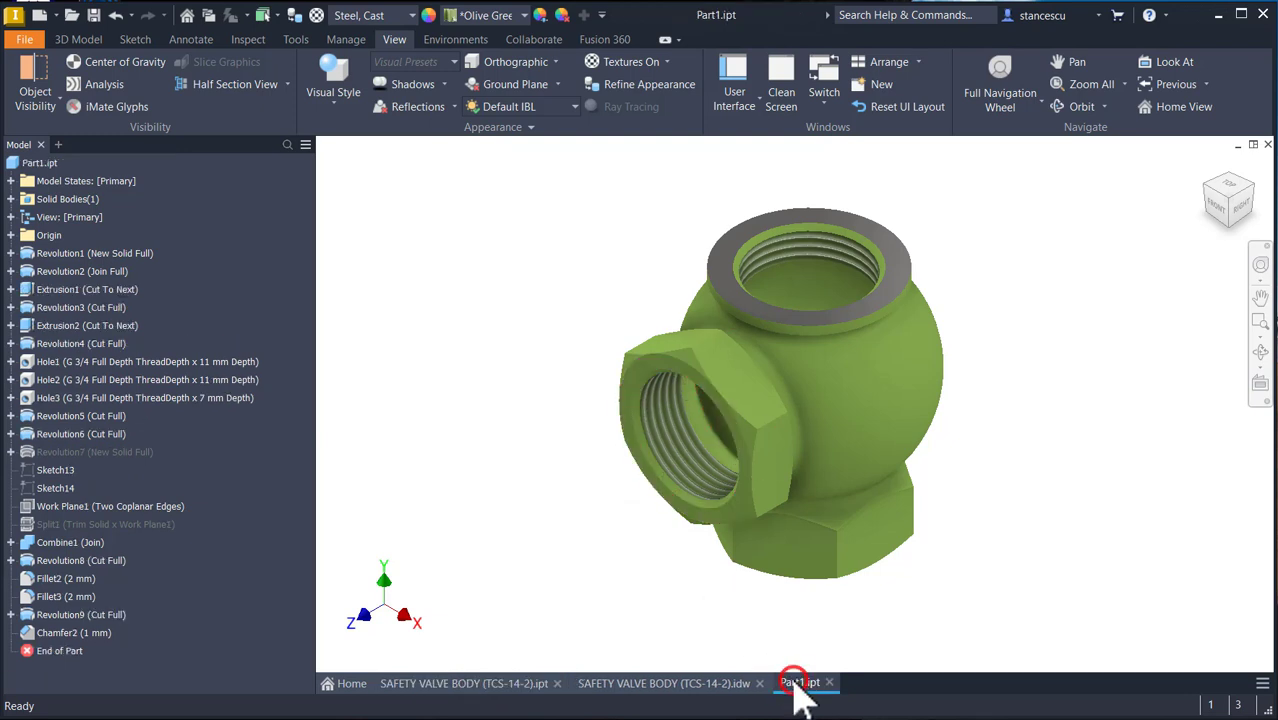
pyautogui.click(633, 376)
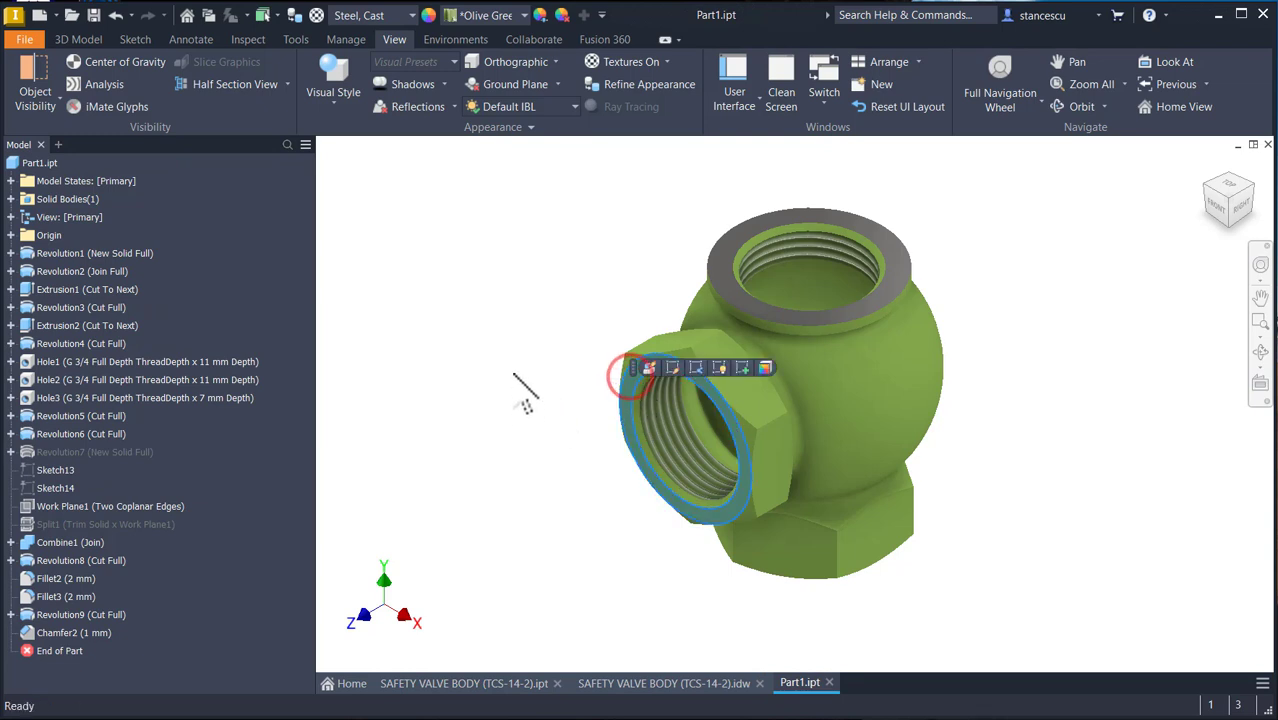
pyautogui.click(500, 16)
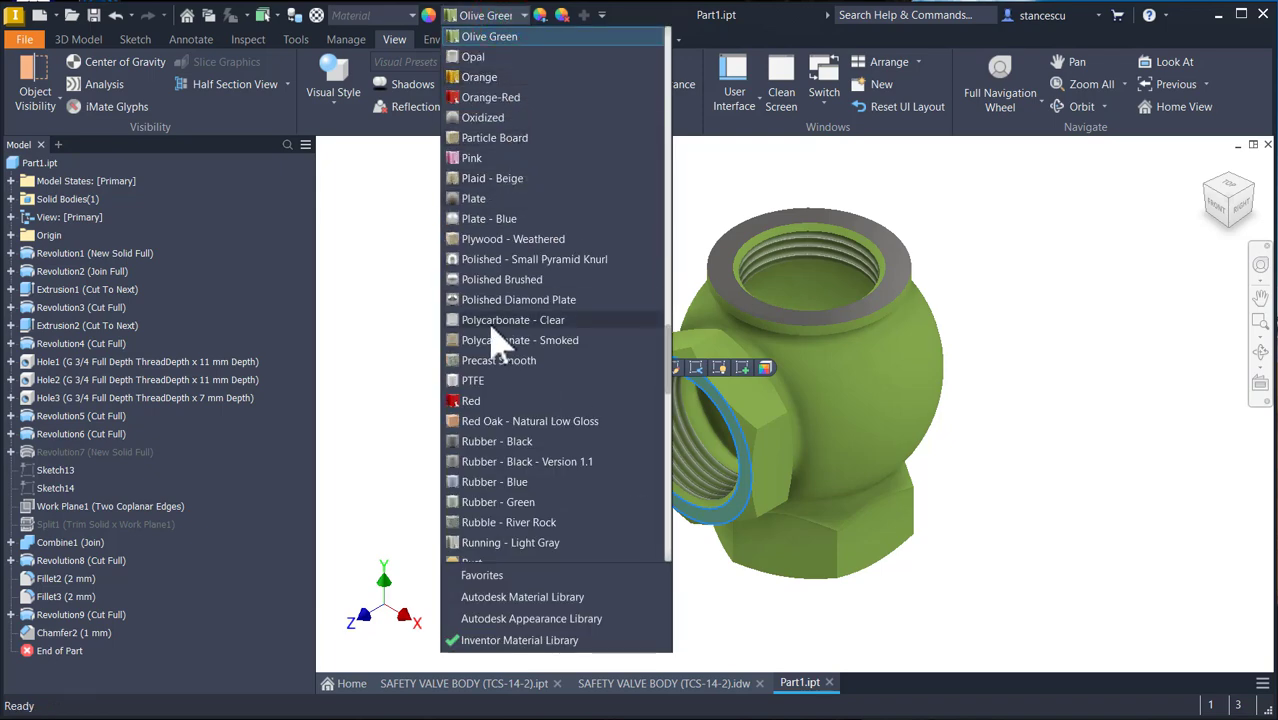
pyautogui.scroll(-5, 500, 345)
pyautogui.click(513, 458)
pyautogui.click(462, 382)
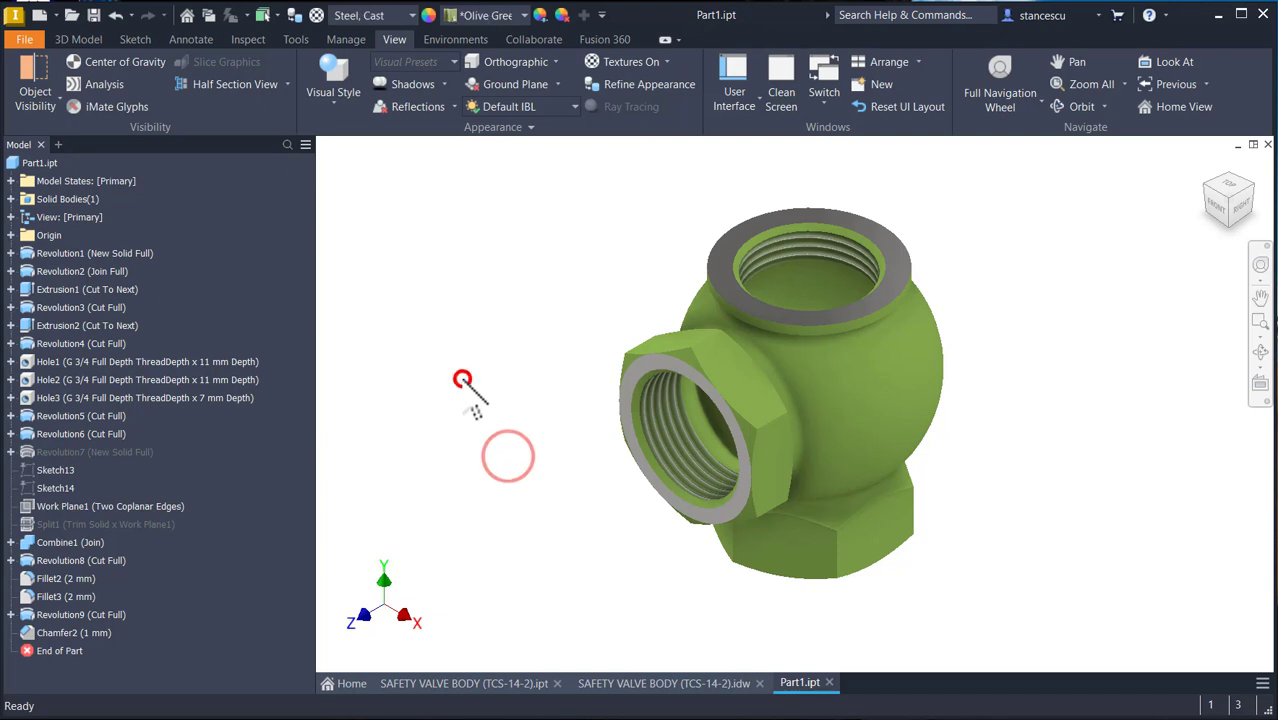
# Compare the appearance of Part1.ipt with SAFETY VALVE BODY (TCS-14-2).ipt, ending on Part1.ipt.
pyautogui.click(490, 684)
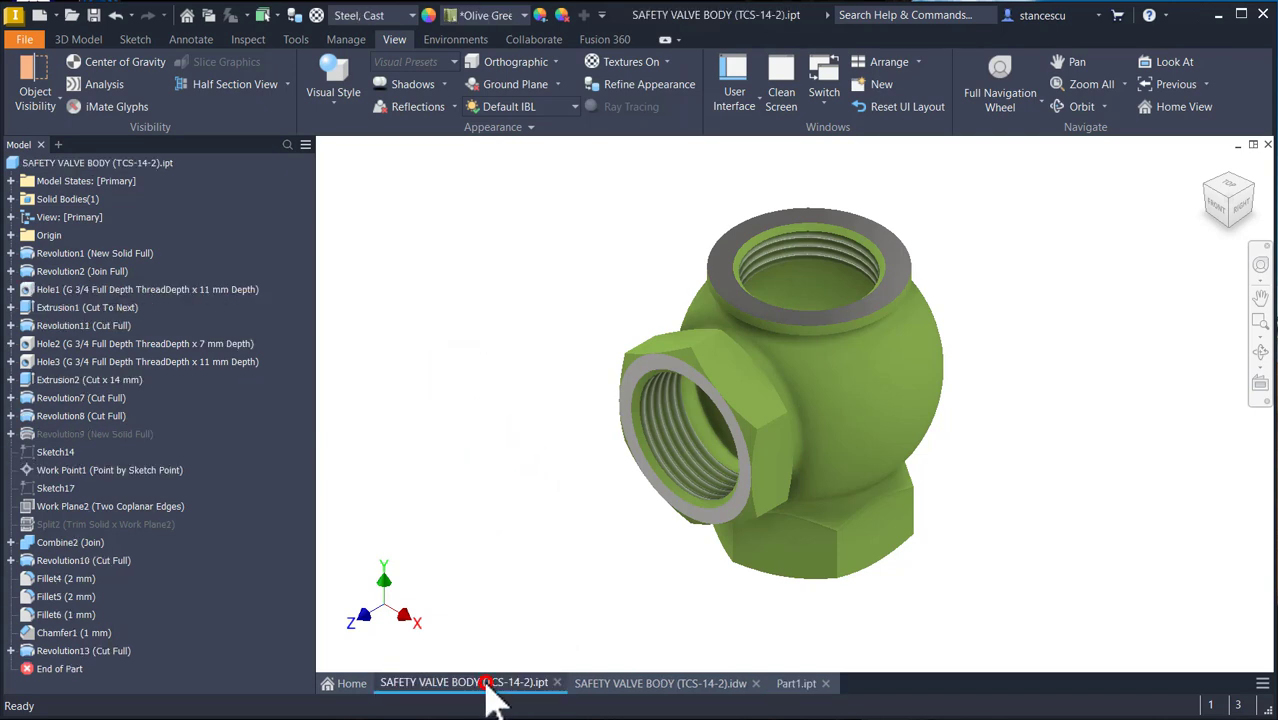
pyautogui.click(803, 684)
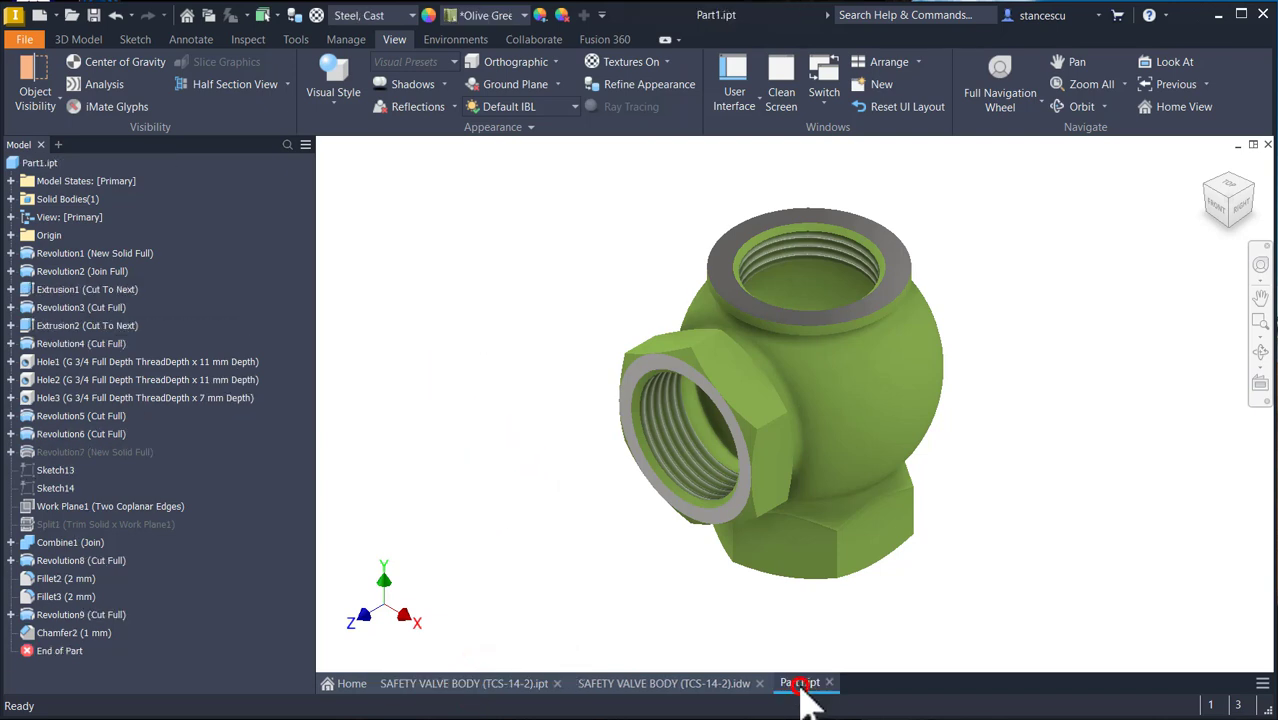
pyautogui.click(512, 684)
pyautogui.click(800, 683)
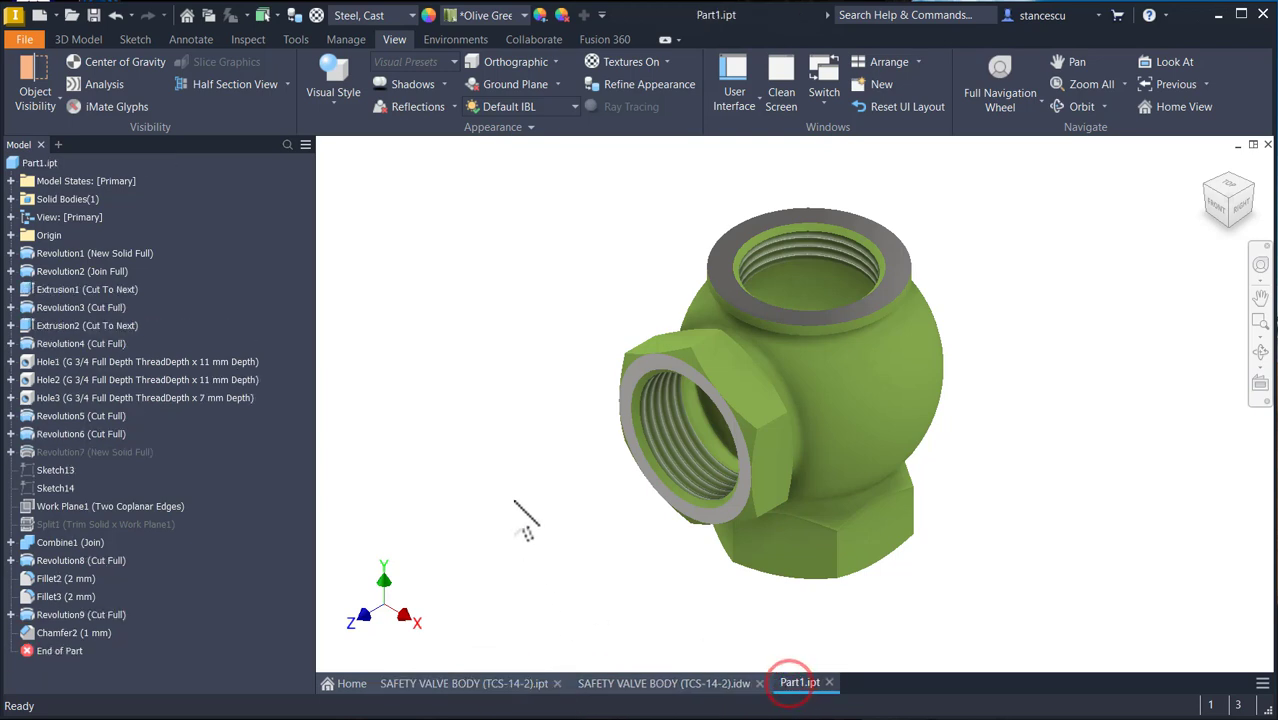